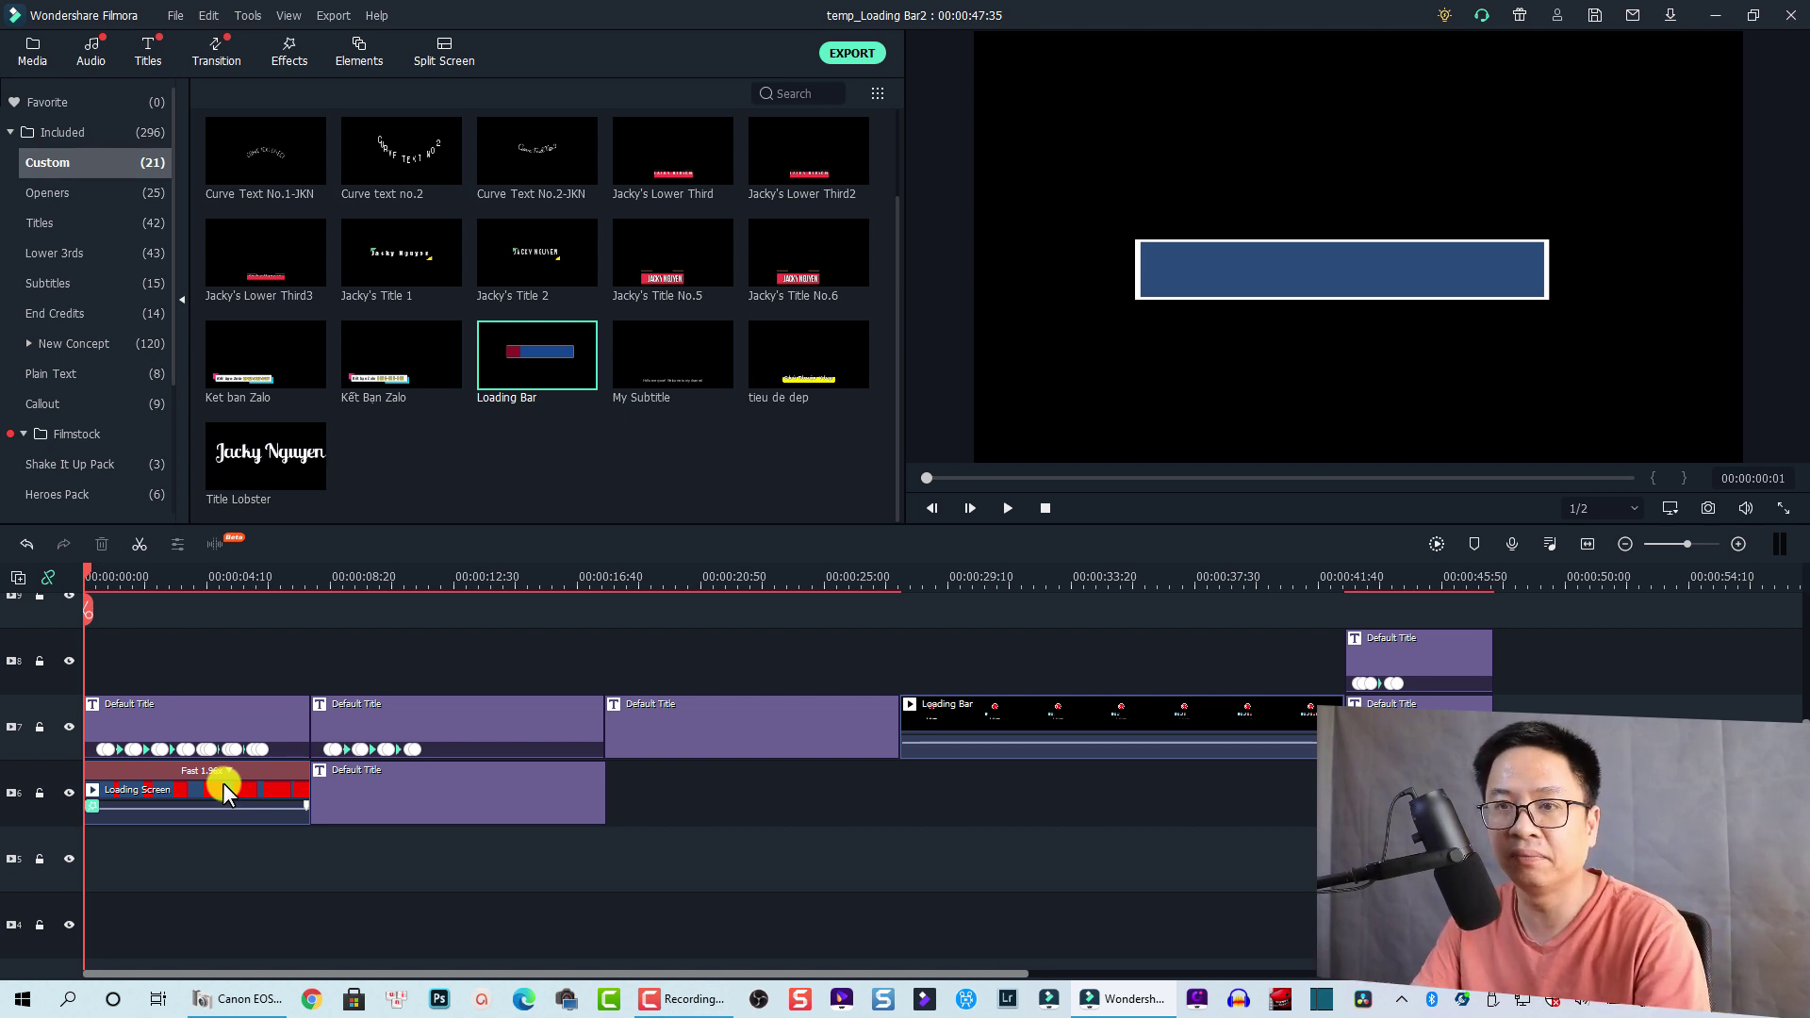
Play and scrub the timeline to preview the sample loading bars, including In Progress and Loading Bar
{"action": "key", "text": "space"}
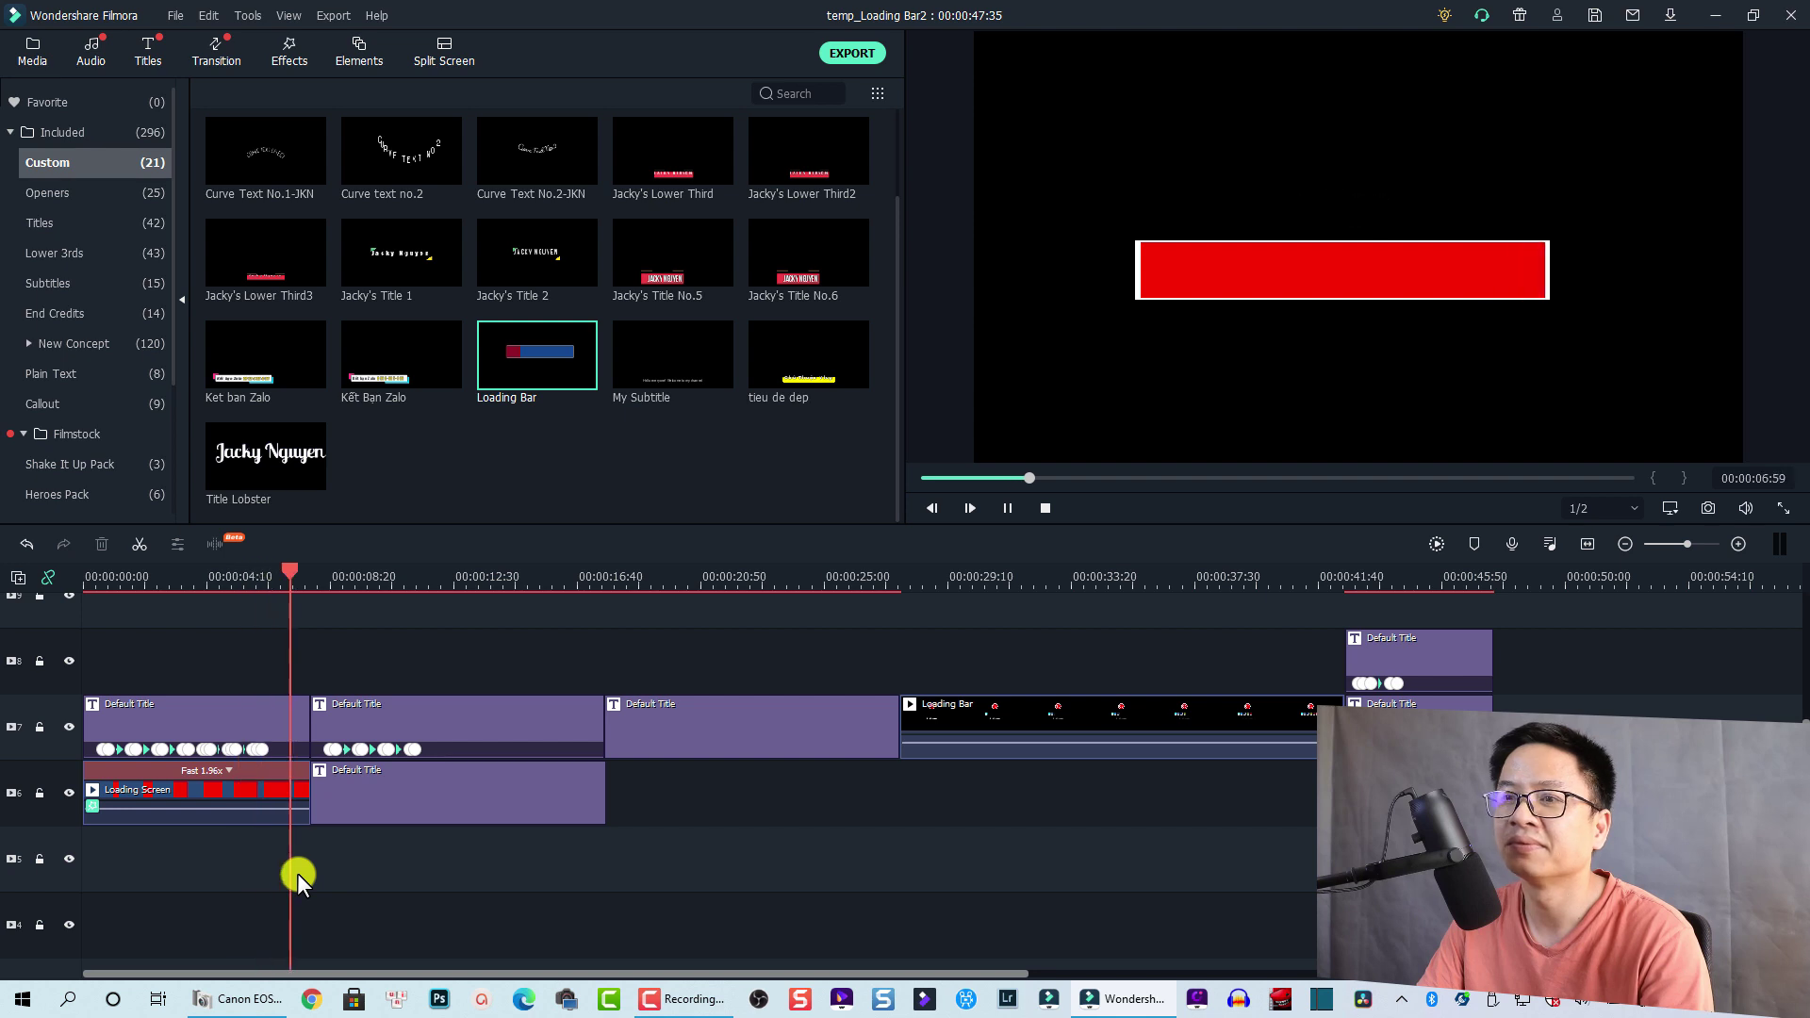
{"action": "key", "text": "space"}
{"action": "left_click", "coordinate": [199, 580]}
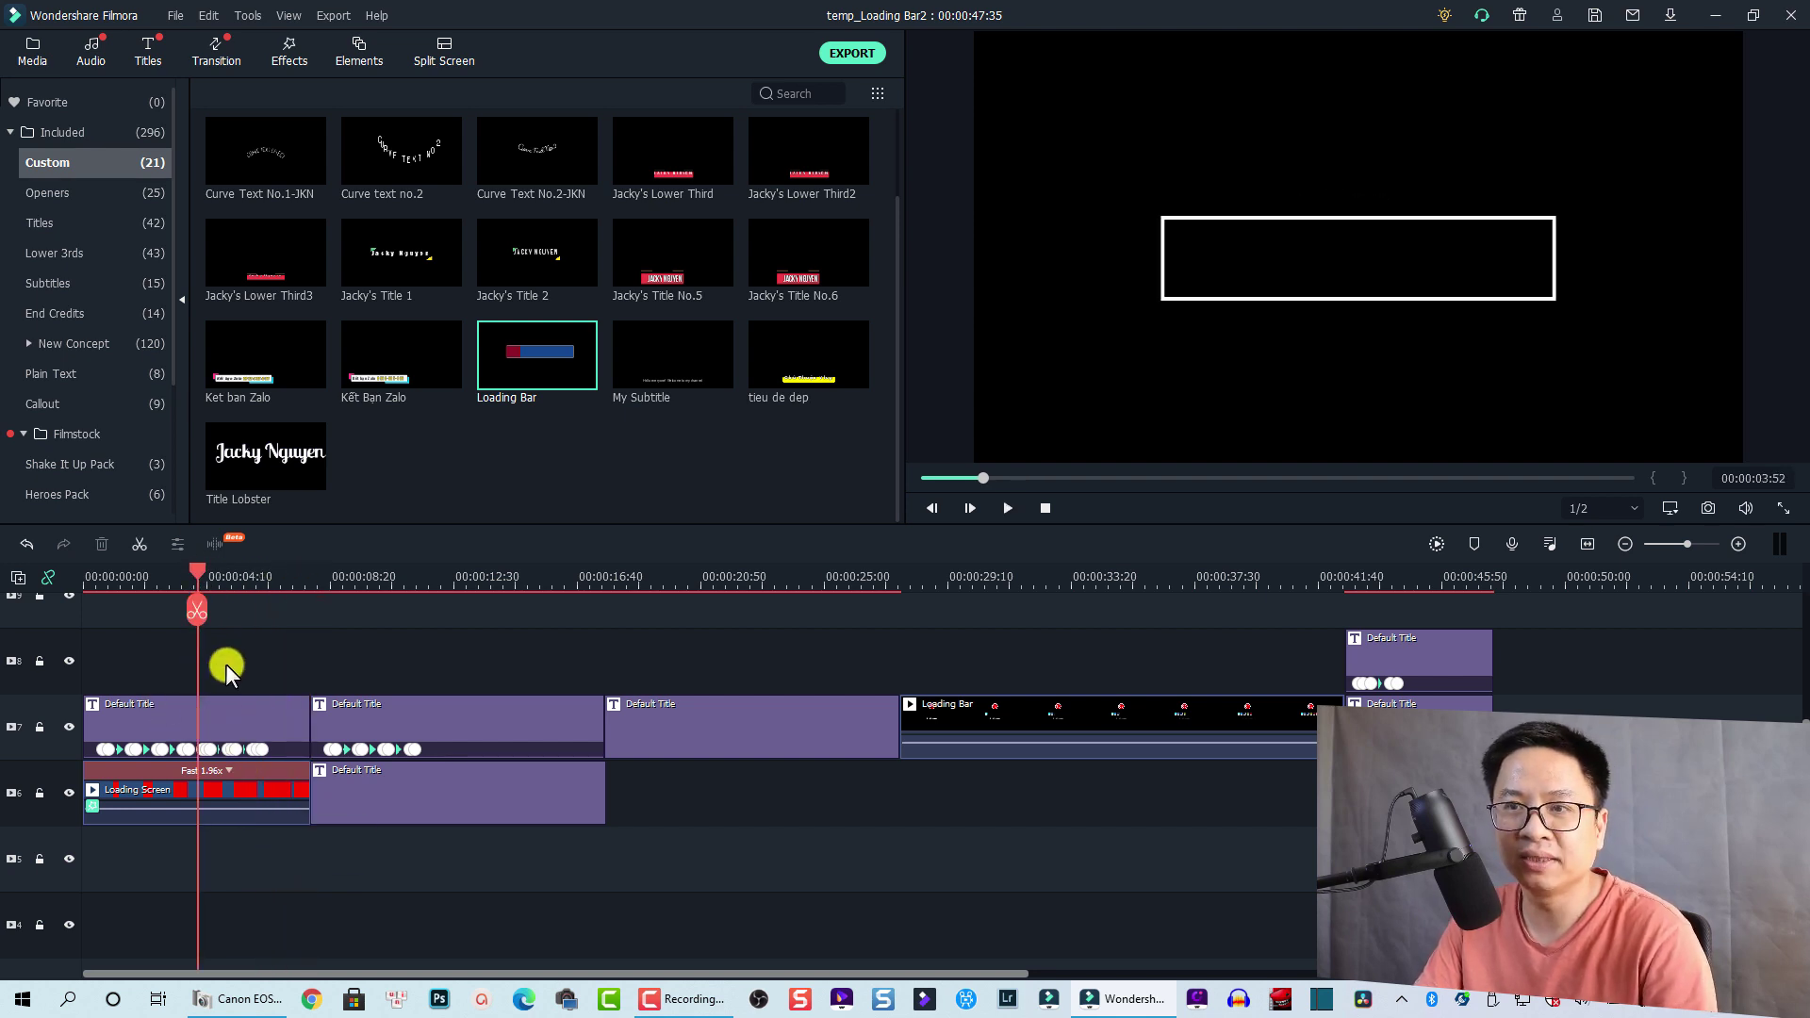
{"action": "left_click", "coordinate": [433, 585]}
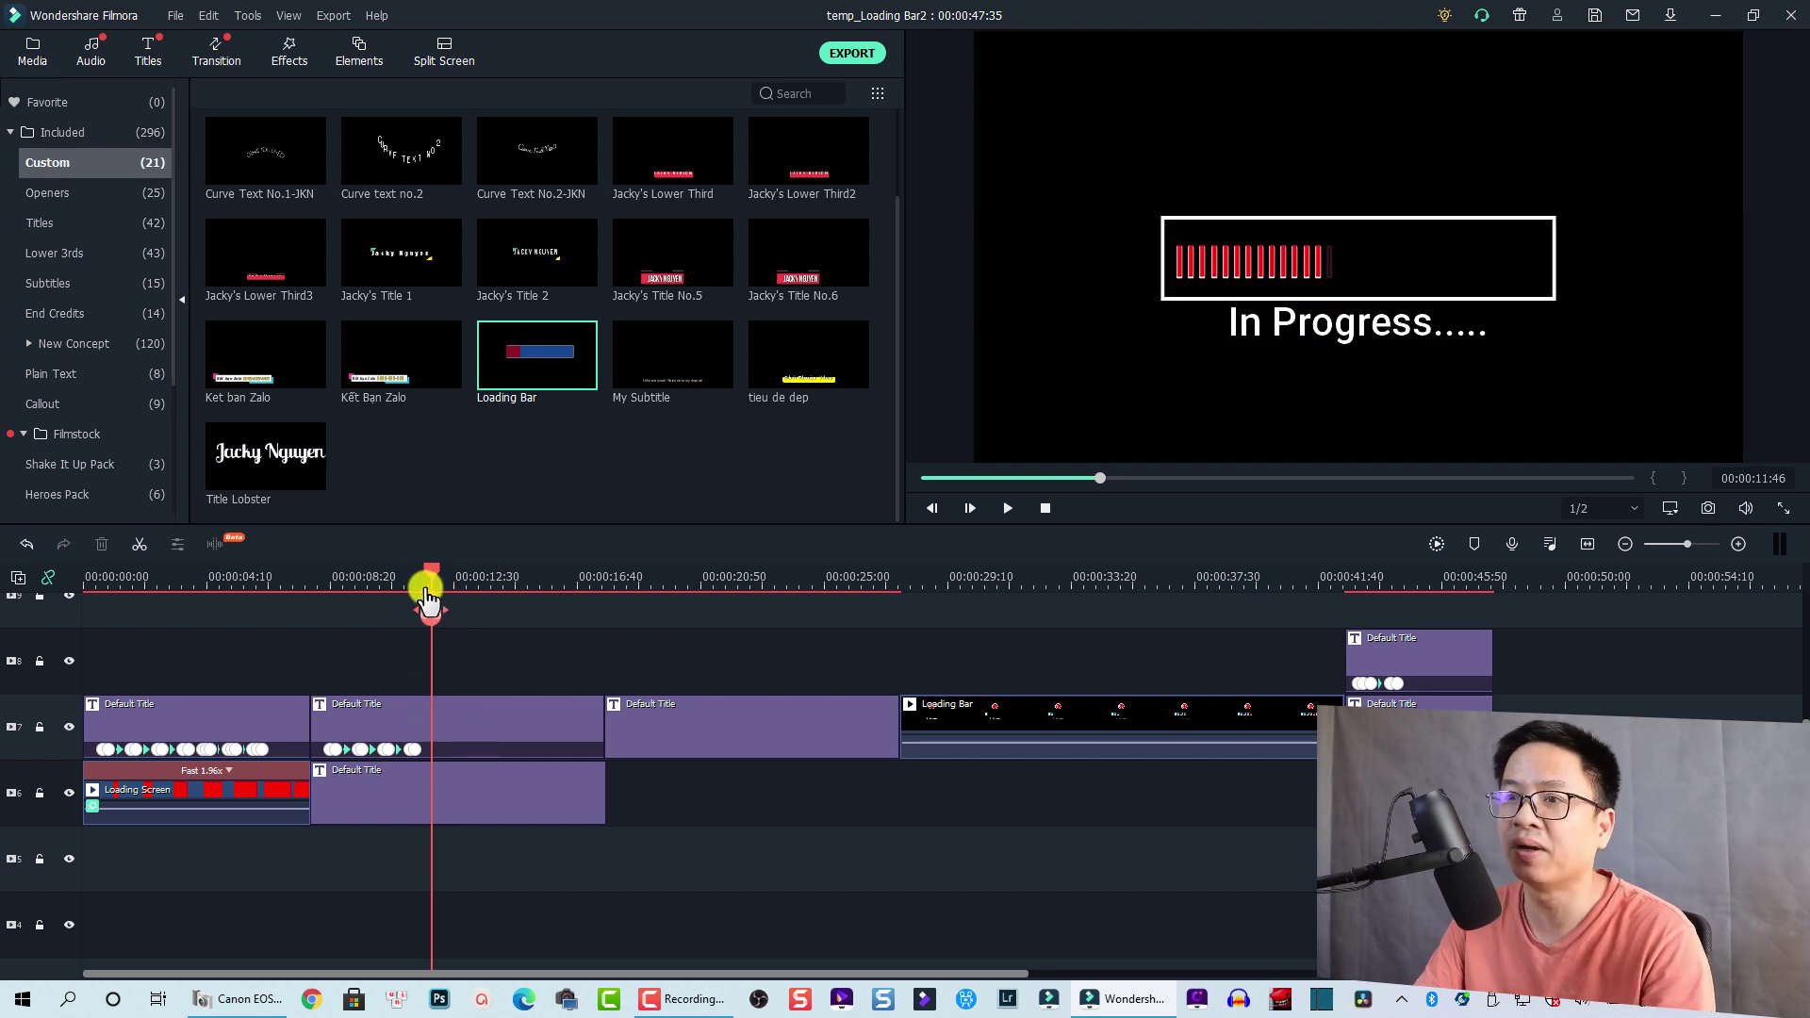
{"action": "left_click_drag", "start_coordinate": [422, 569], "coordinate": [315, 571]}
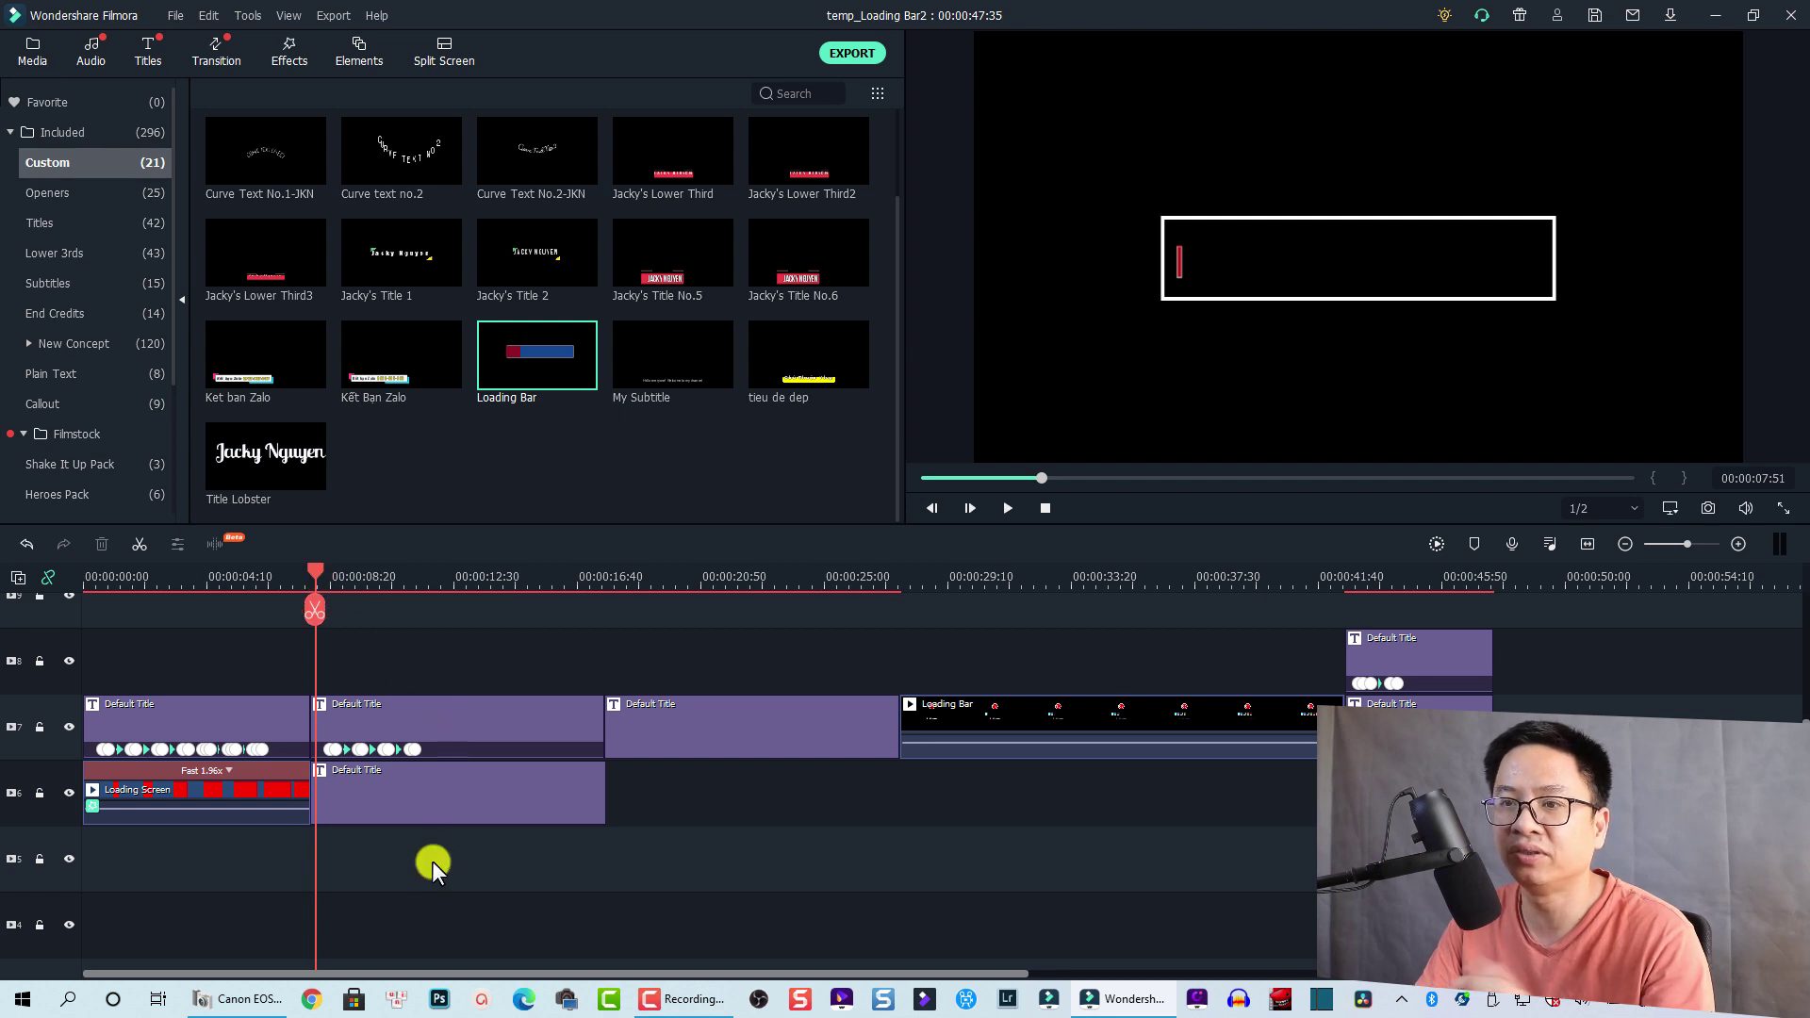
{"action": "key", "text": "space"}
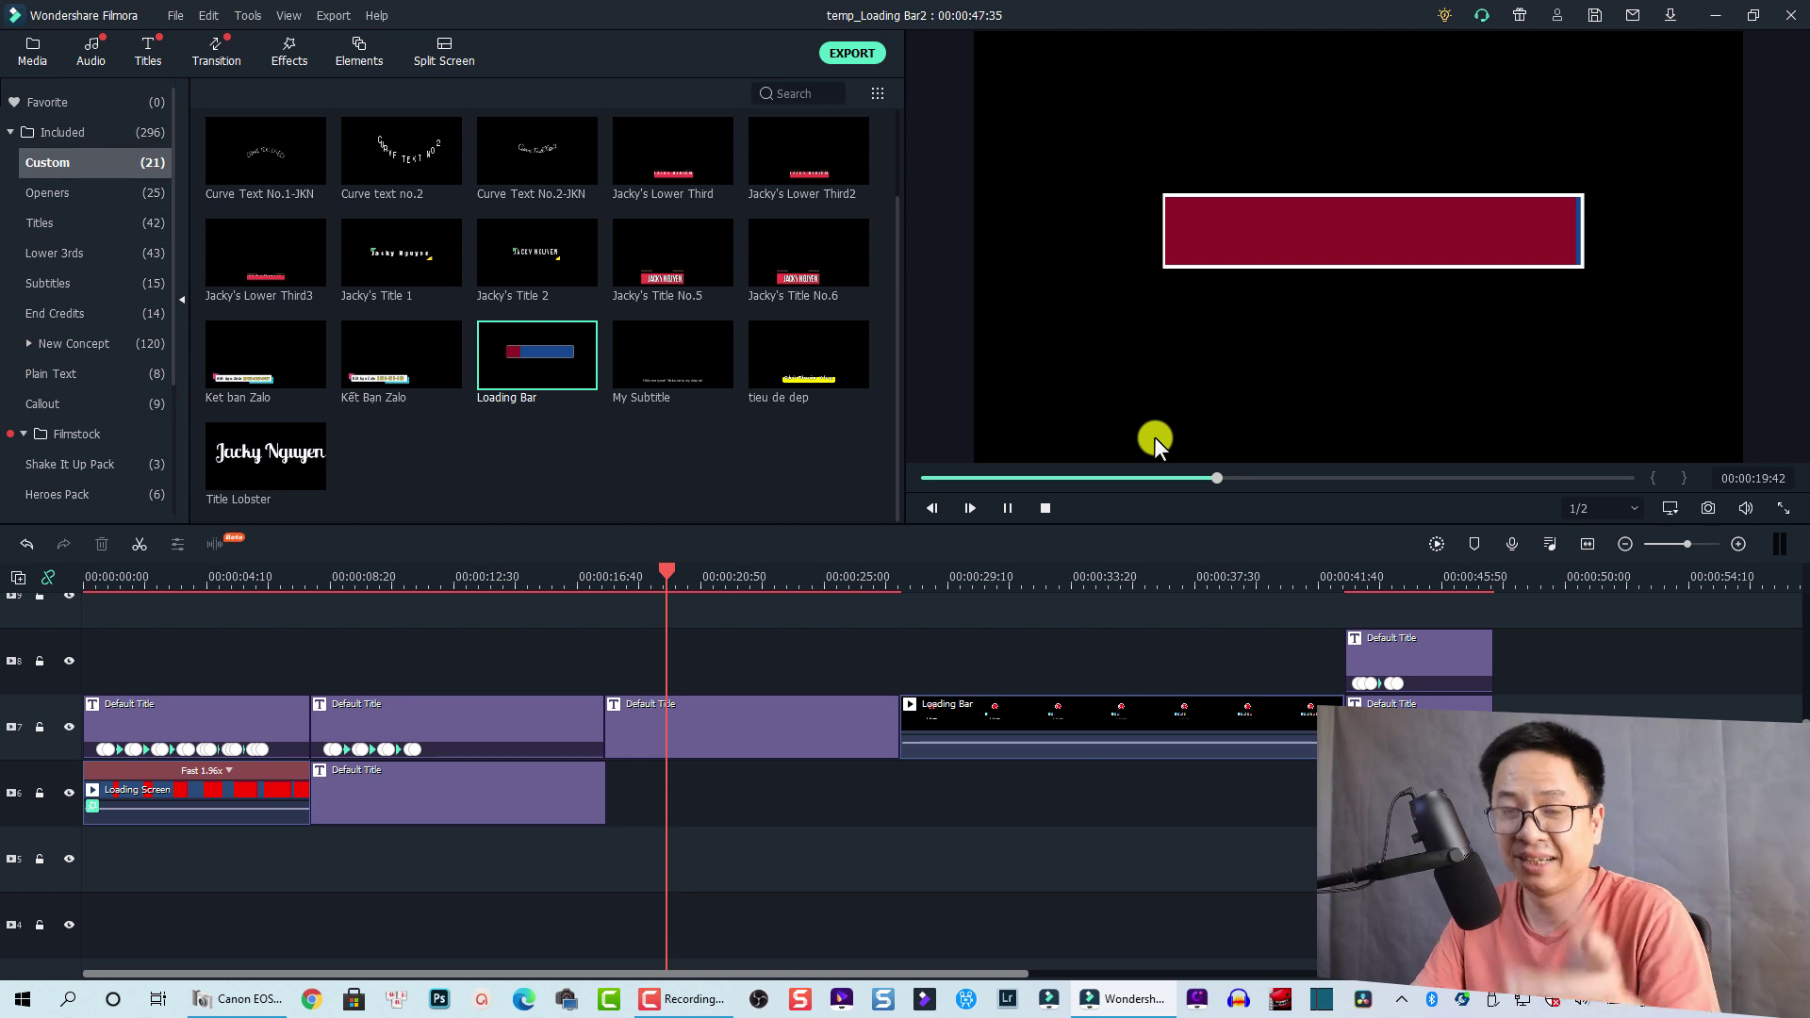
{"action": "left_click", "coordinate": [1003, 579]}
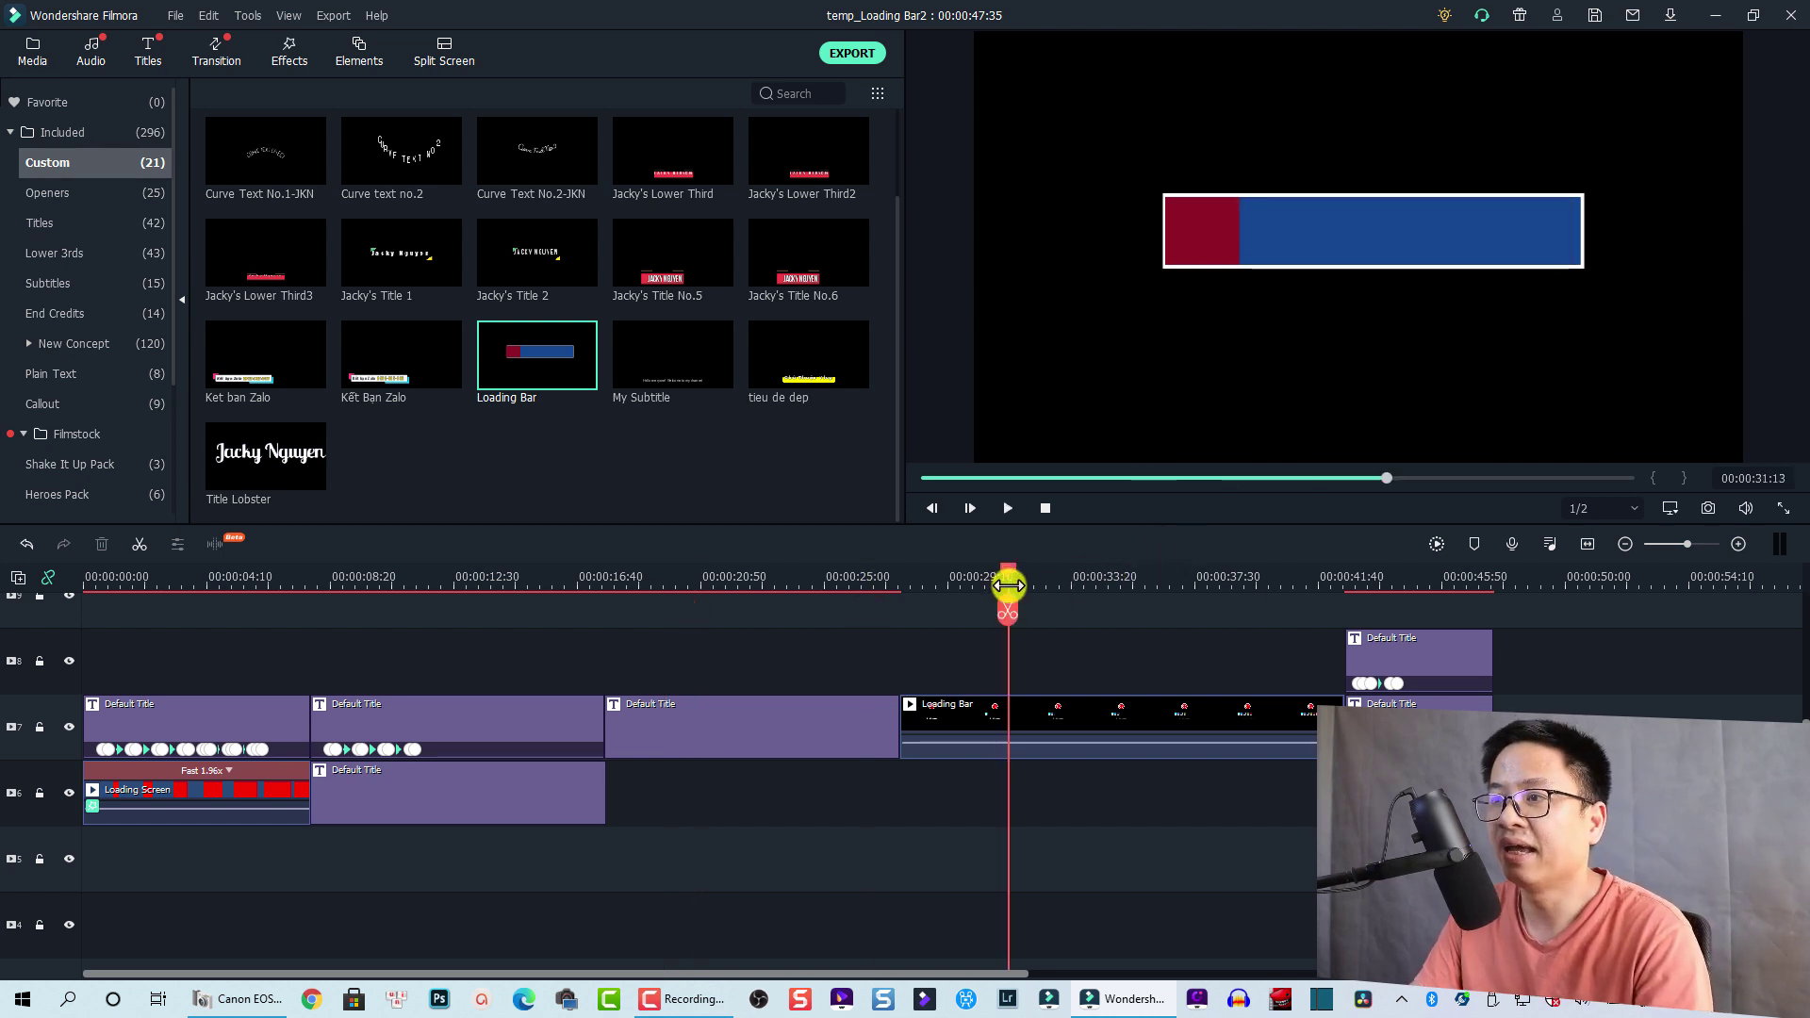
{"action": "left_click", "coordinate": [1020, 720]}
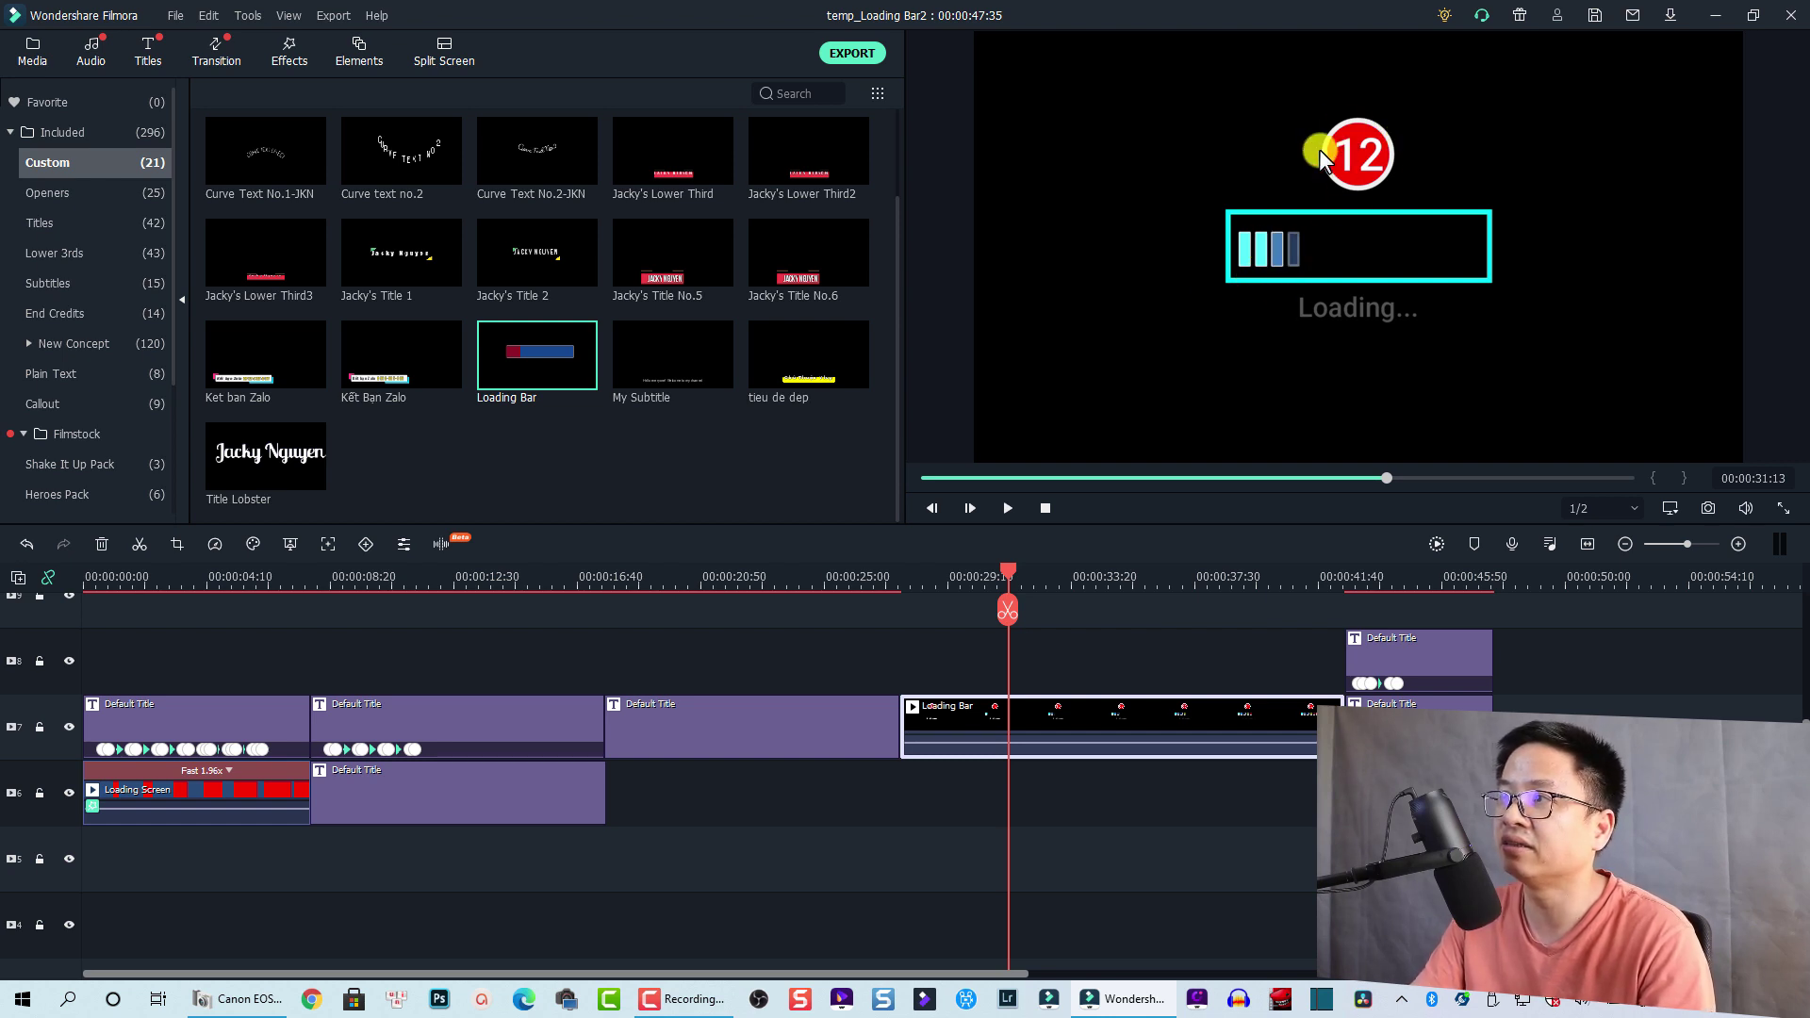
{"action": "left_click", "coordinate": [733, 578]}
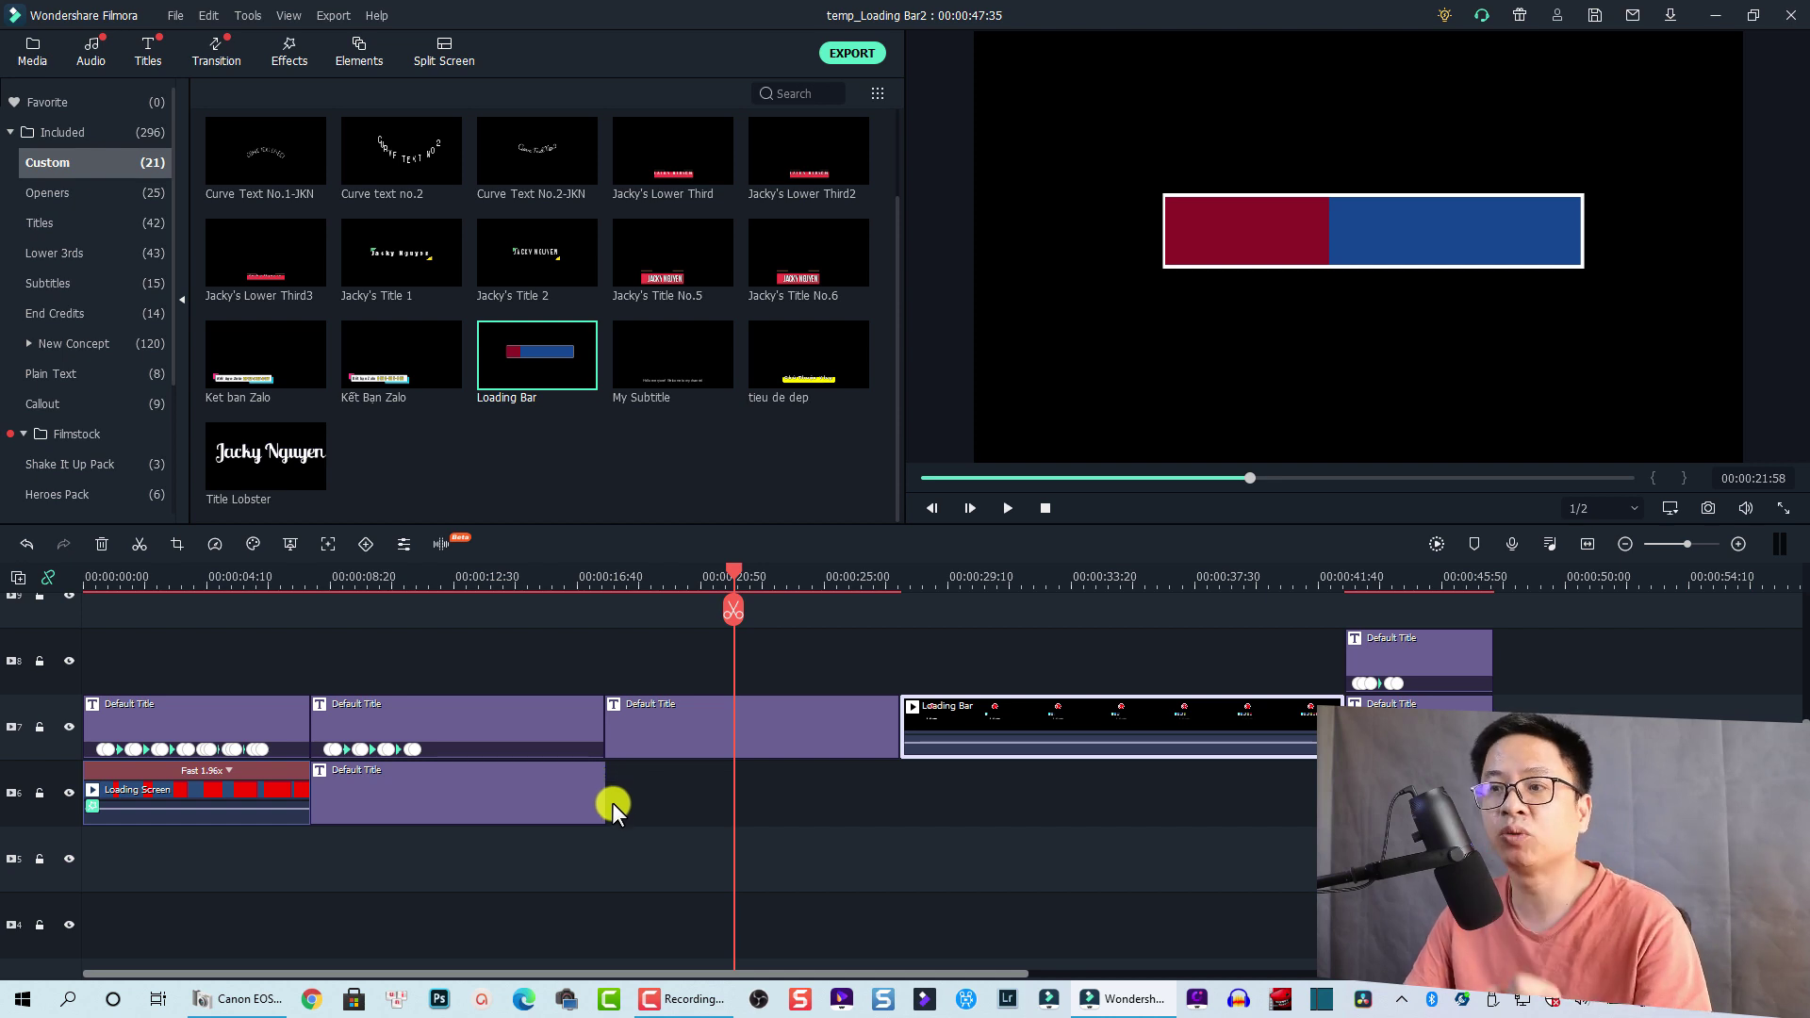
Select all clips on the timeline and delete them
{"action": "left_click", "coordinate": [556, 728]}
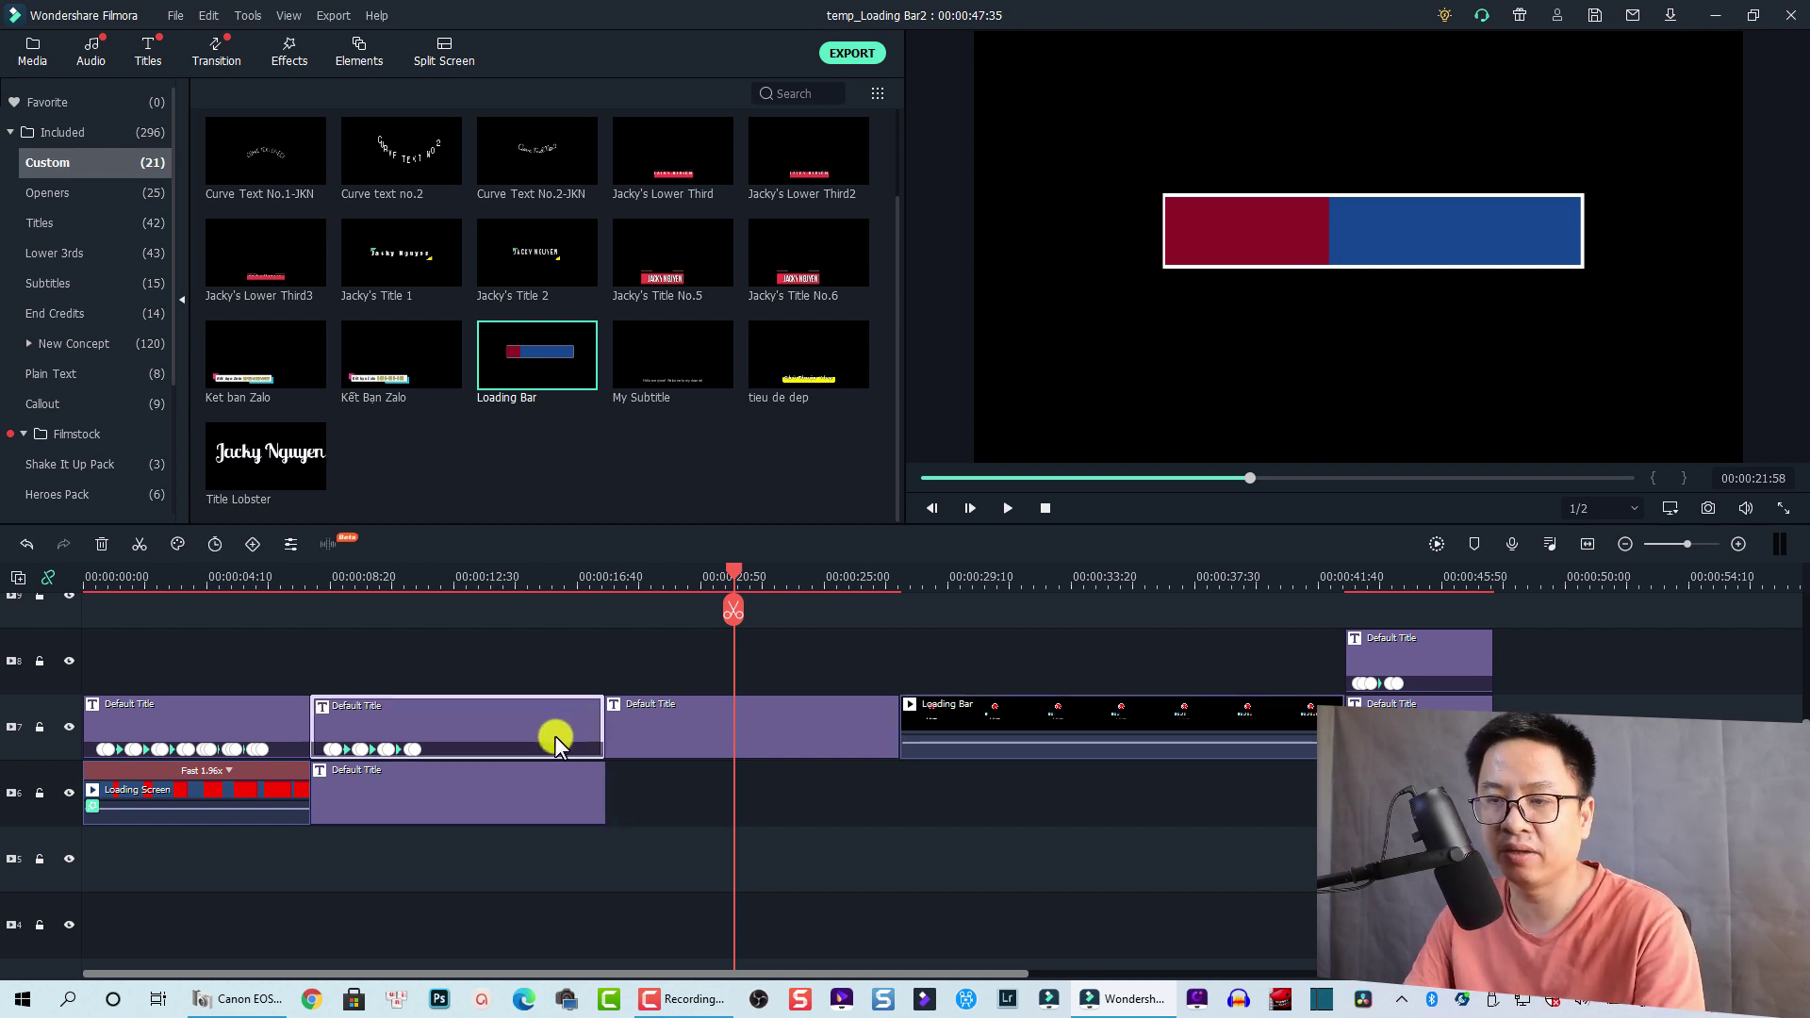
{"action": "key", "text": "ctrl+a"}
{"action": "key", "text": "Delete"}
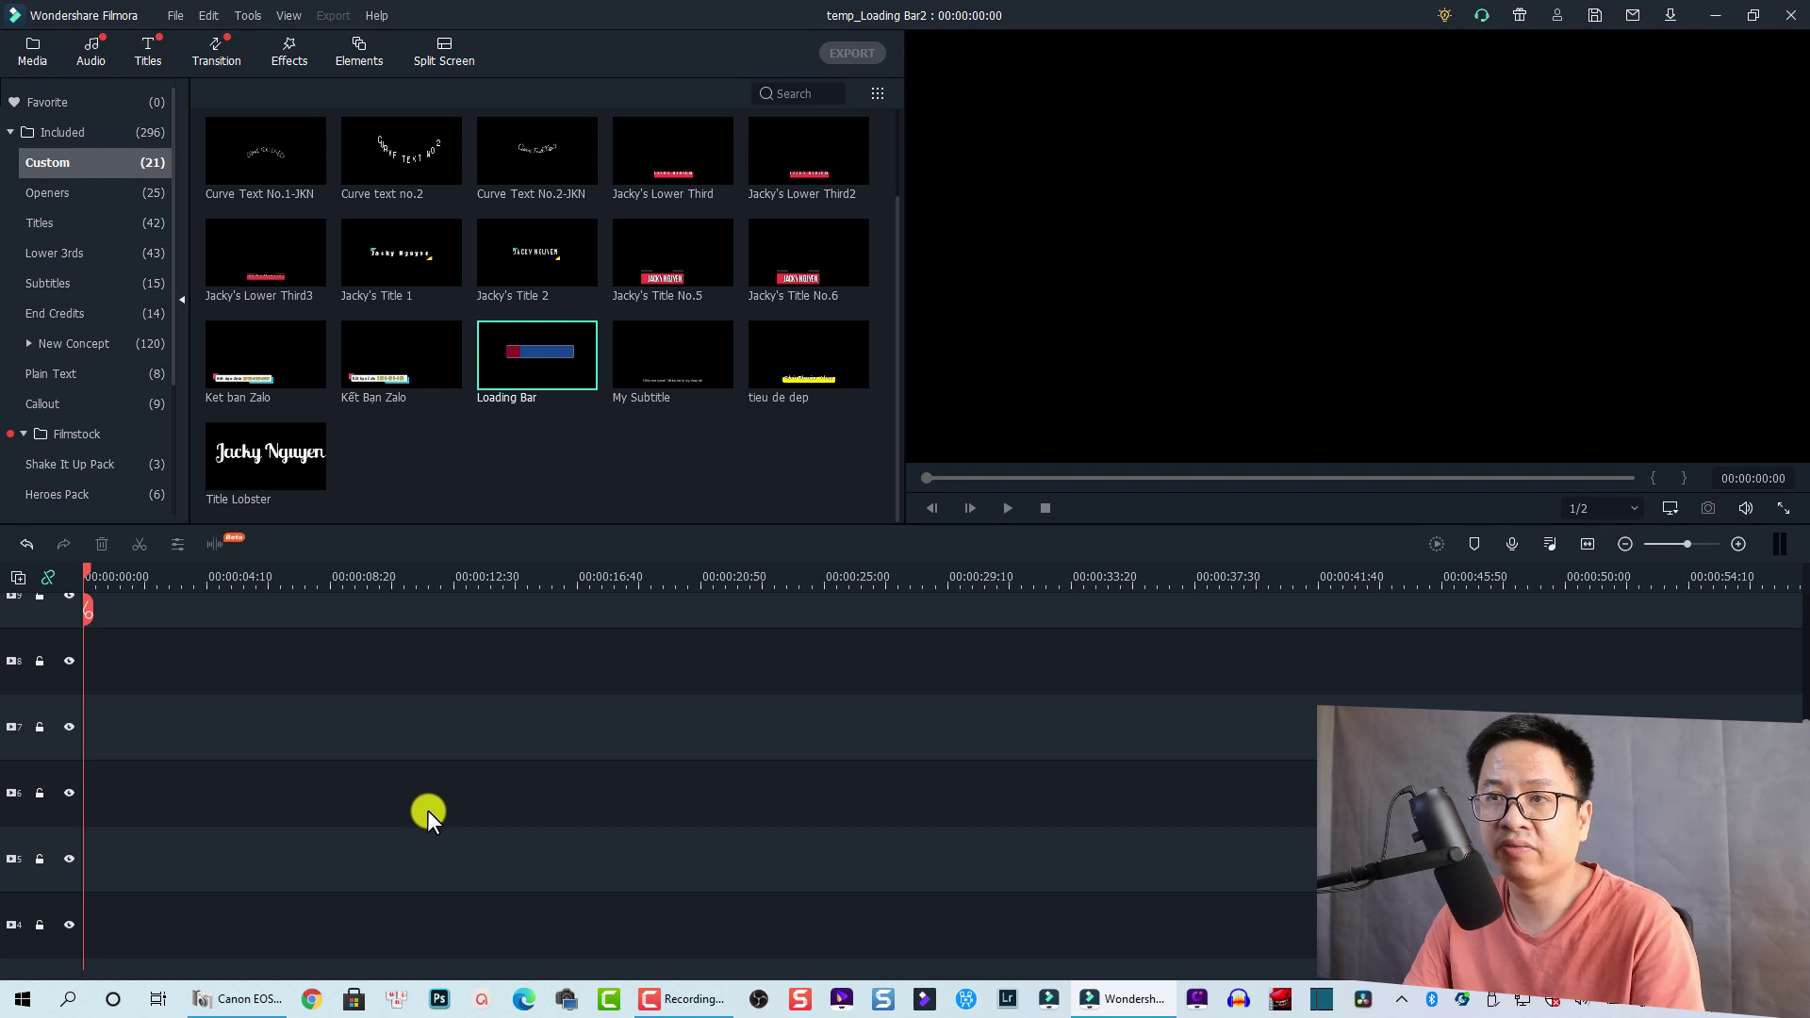
Add the Default Title template to the start of track 7
{"action": "left_click", "coordinate": [146, 58]}
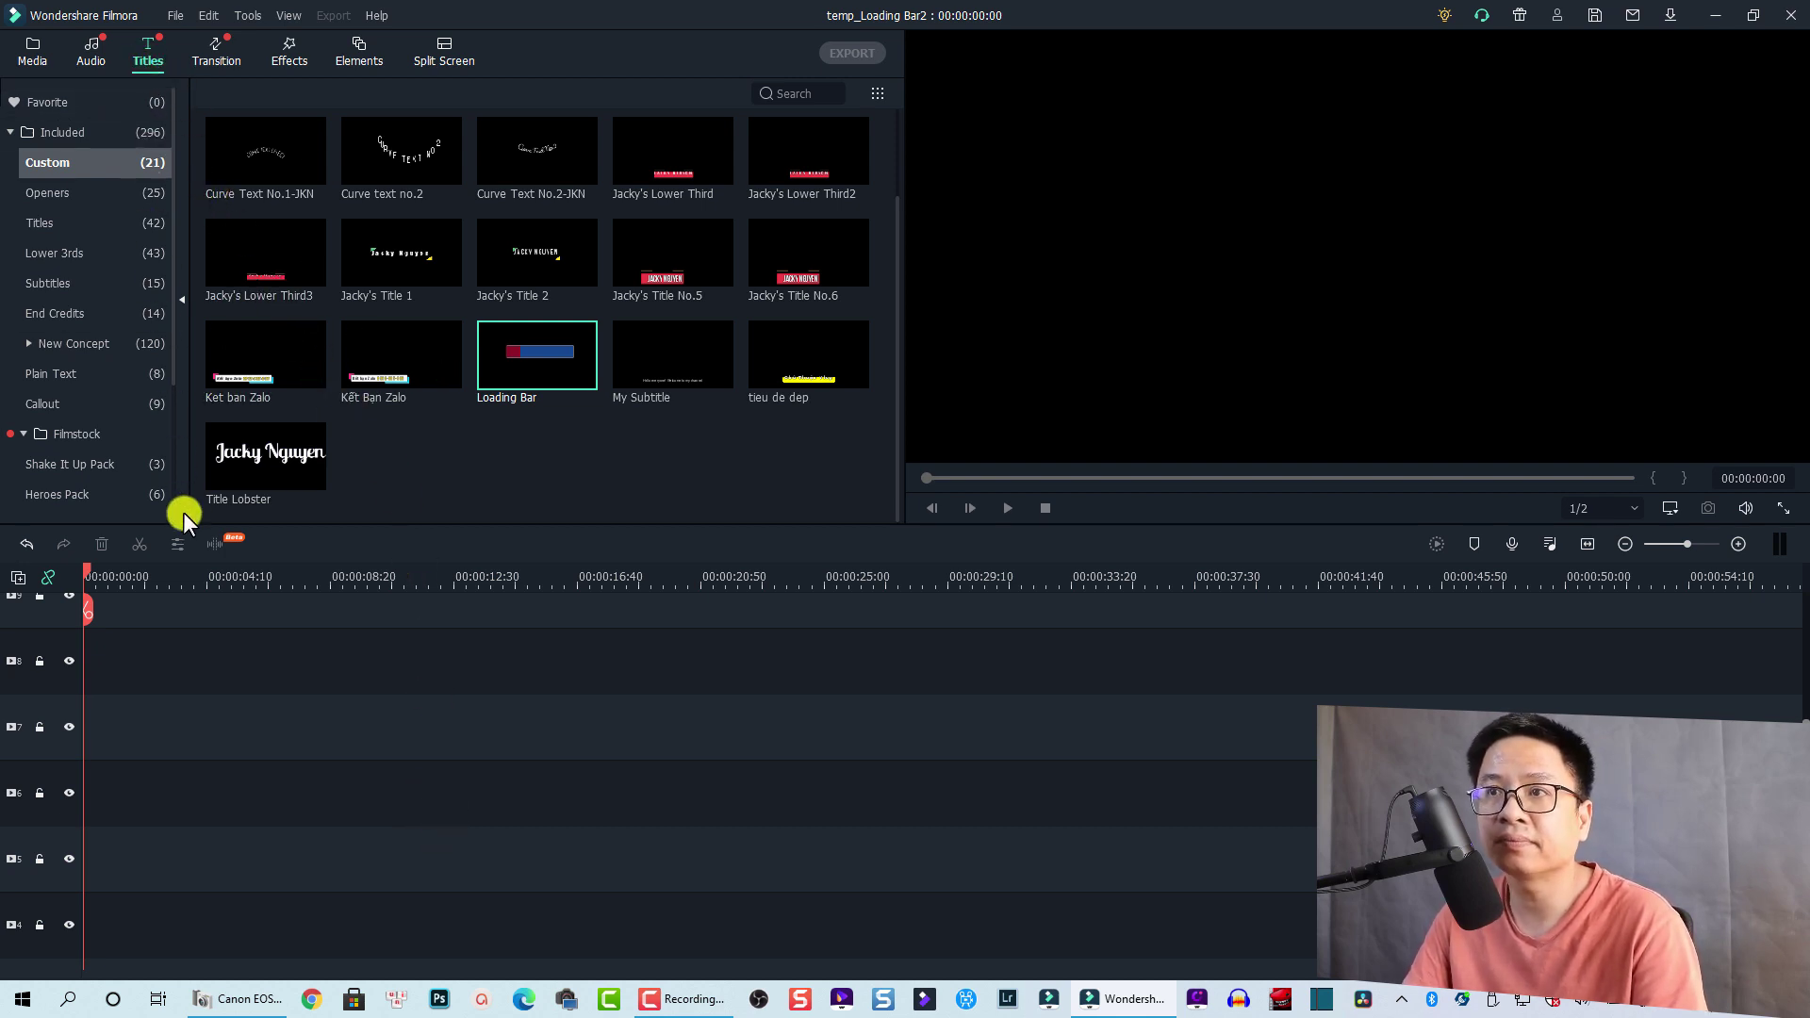
{"action": "left_click", "coordinate": [47, 224]}
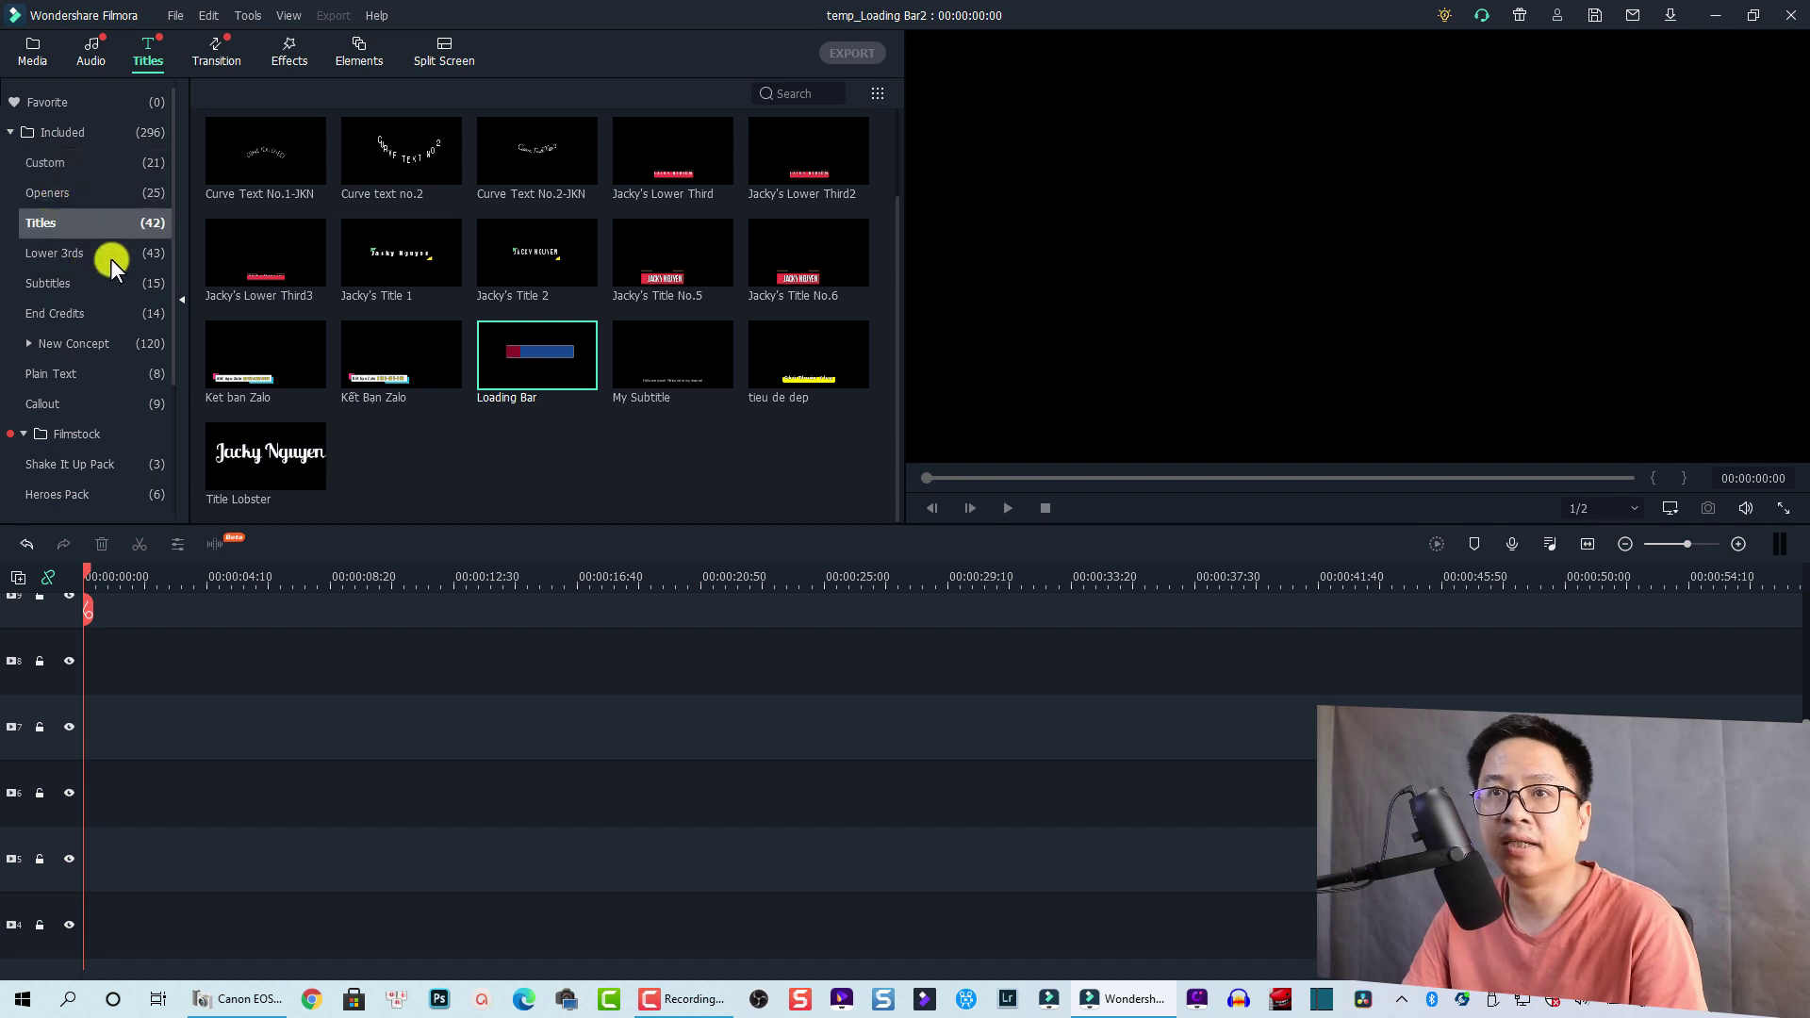
{"action": "left_click", "coordinate": [235, 178]}
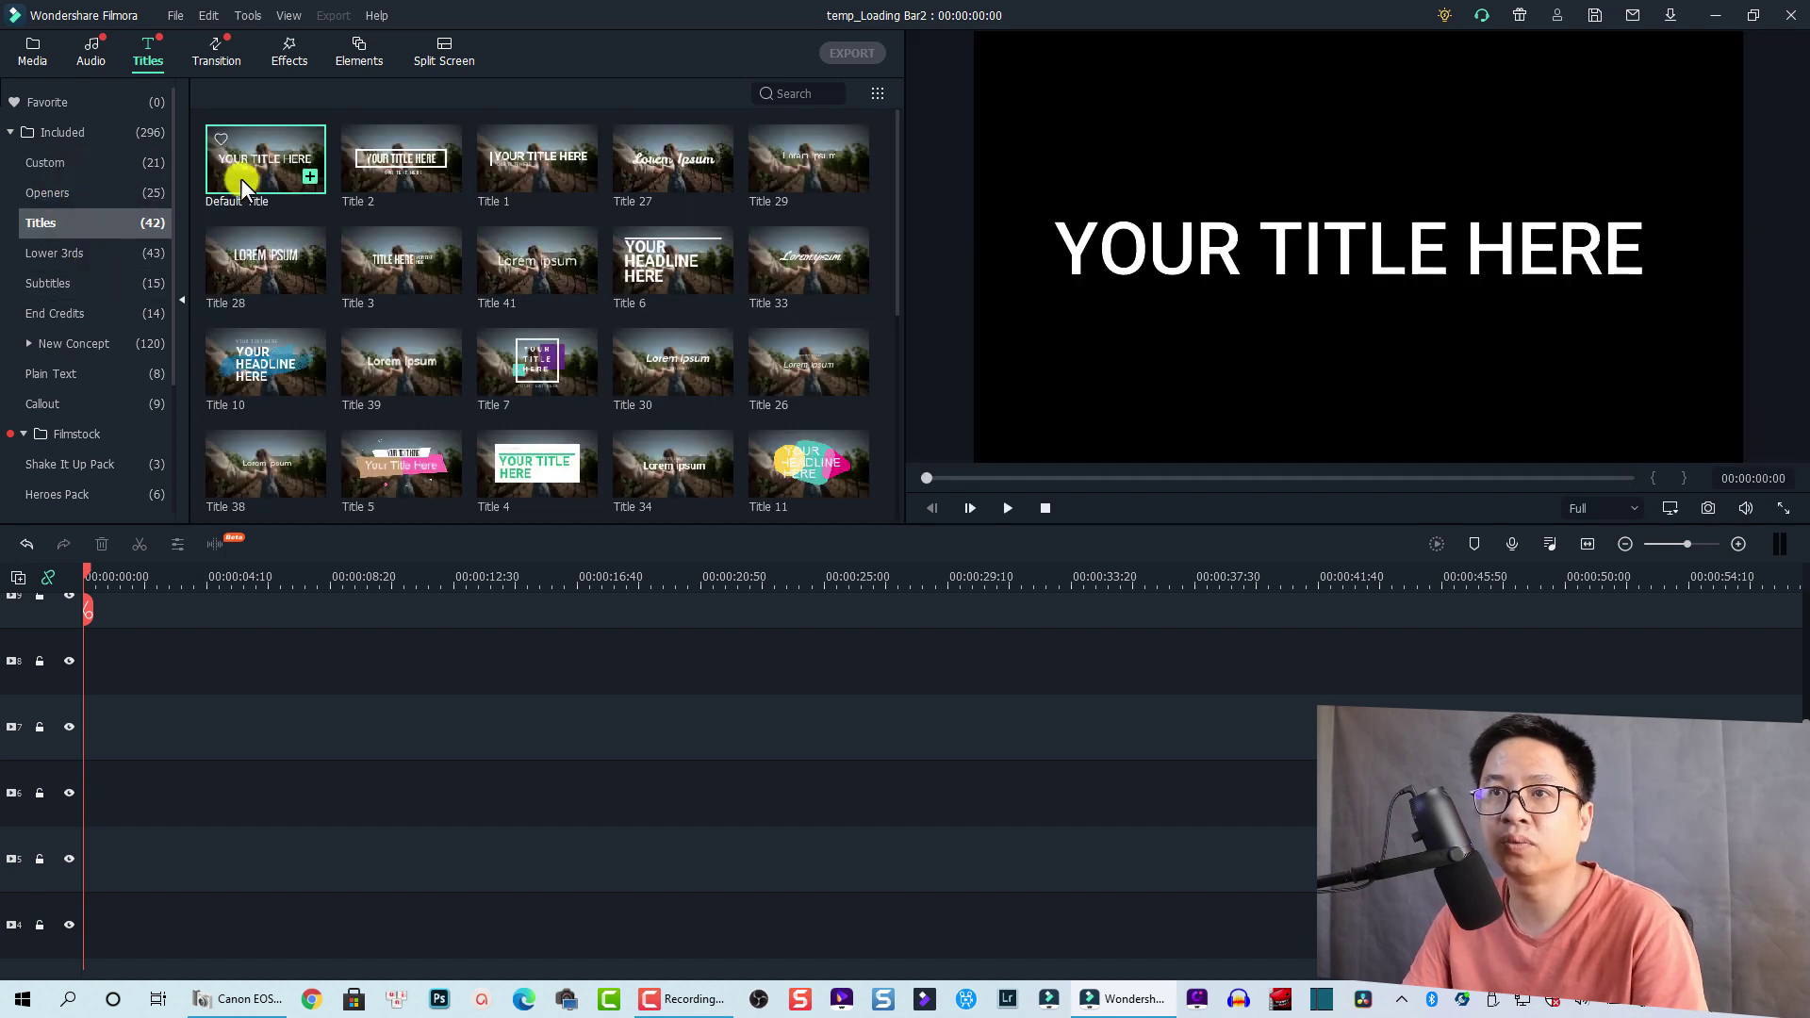
{"action": "left_click_drag", "start_coordinate": [241, 179], "coordinate": [161, 739]}
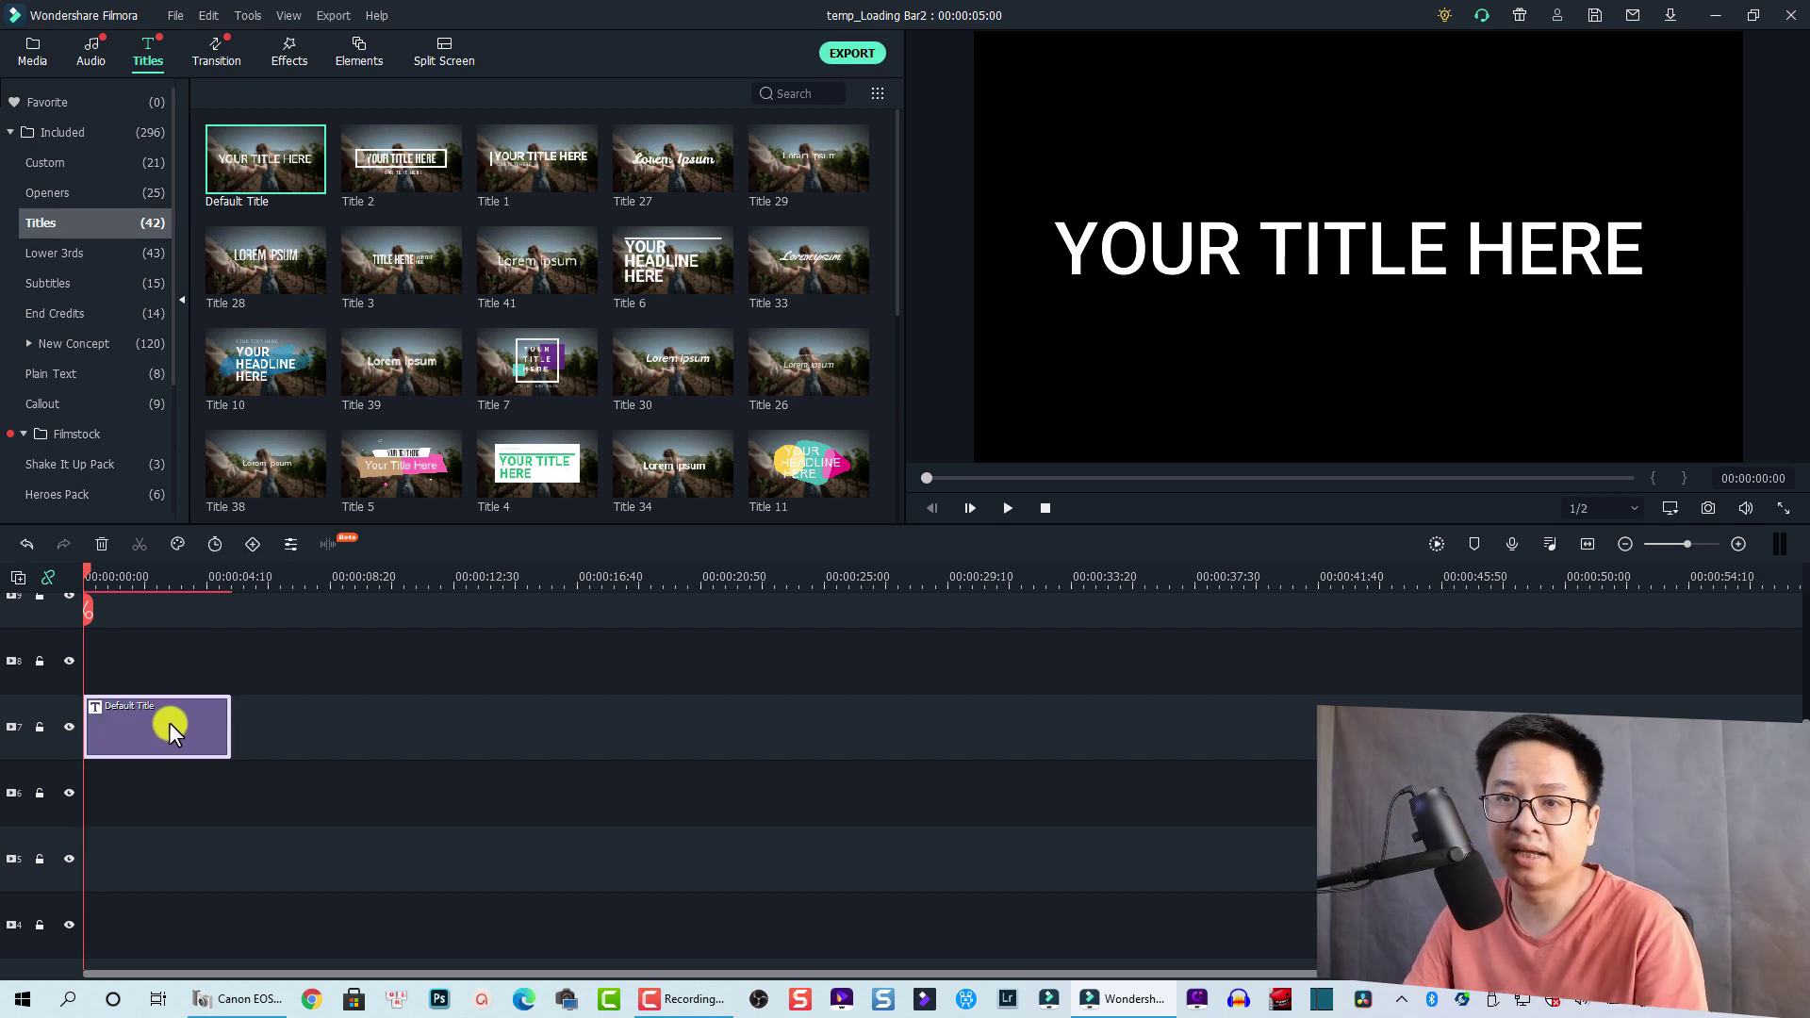
Set the title clip's duration to 10 seconds and open it in Advanced Edit
{"action": "right_click", "coordinate": [168, 722]}
{"action": "left_click", "coordinate": [223, 582]}
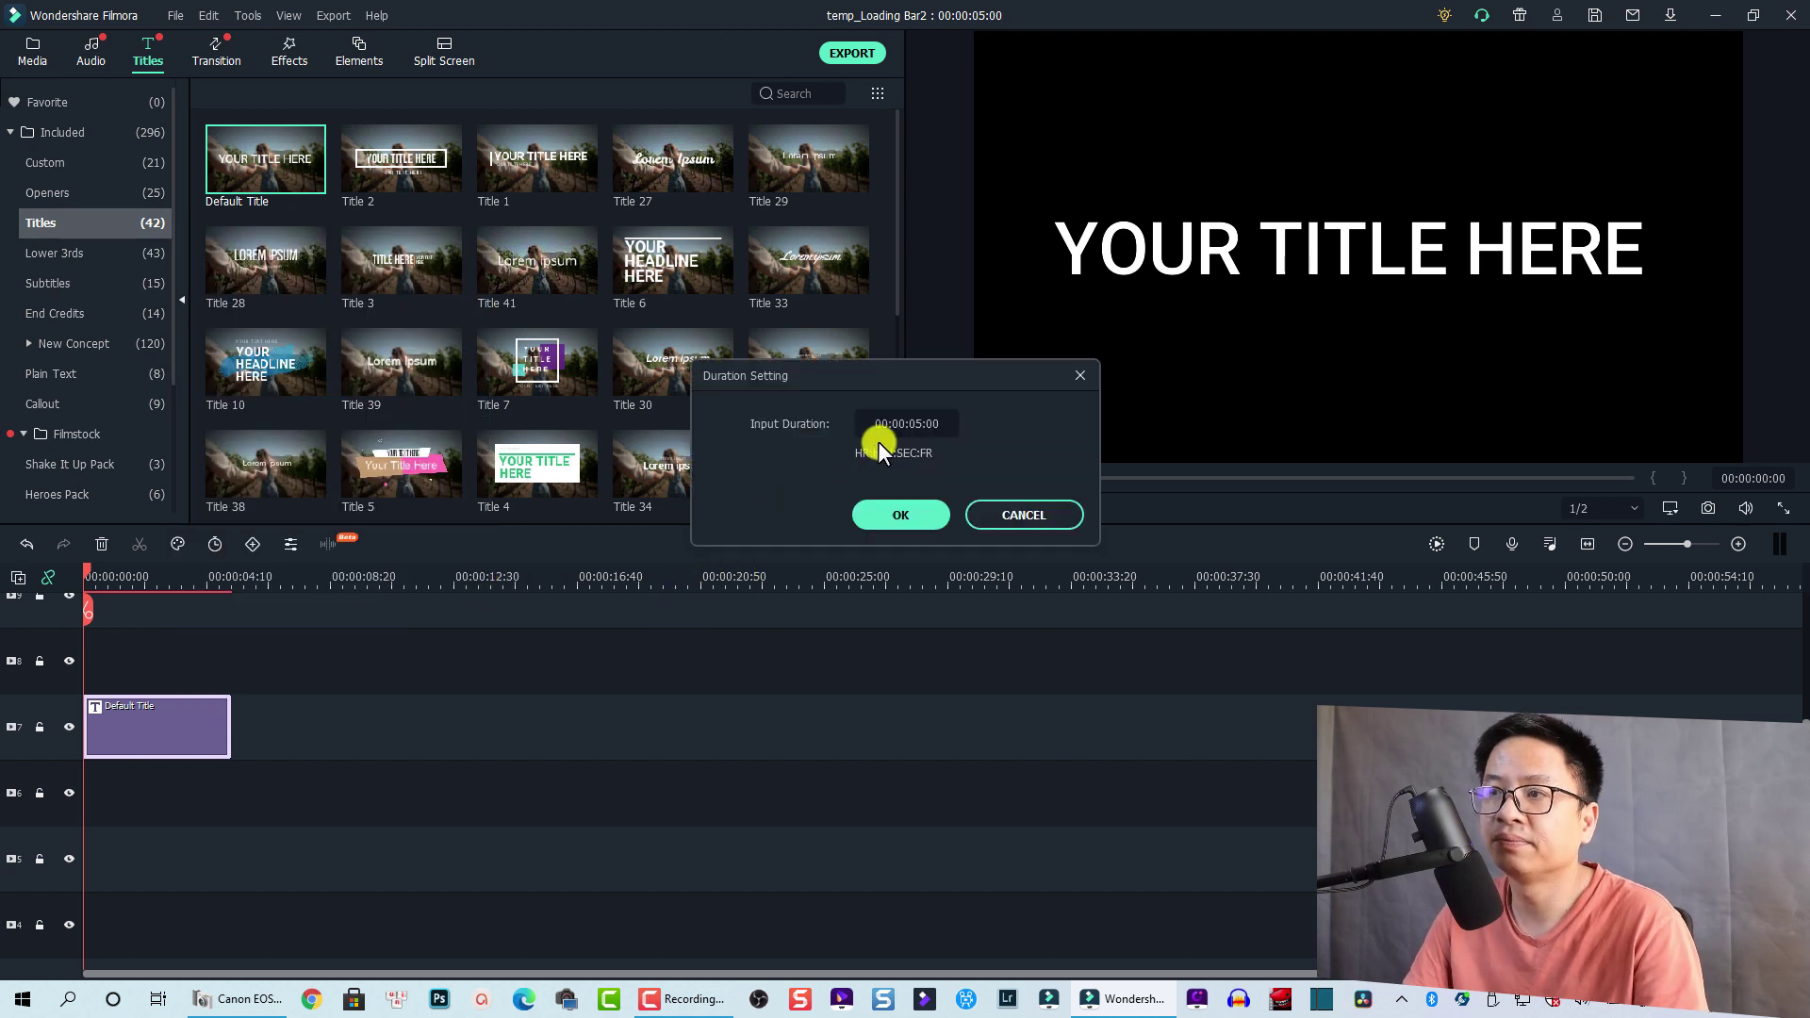
{"action": "type", "text": "1"}
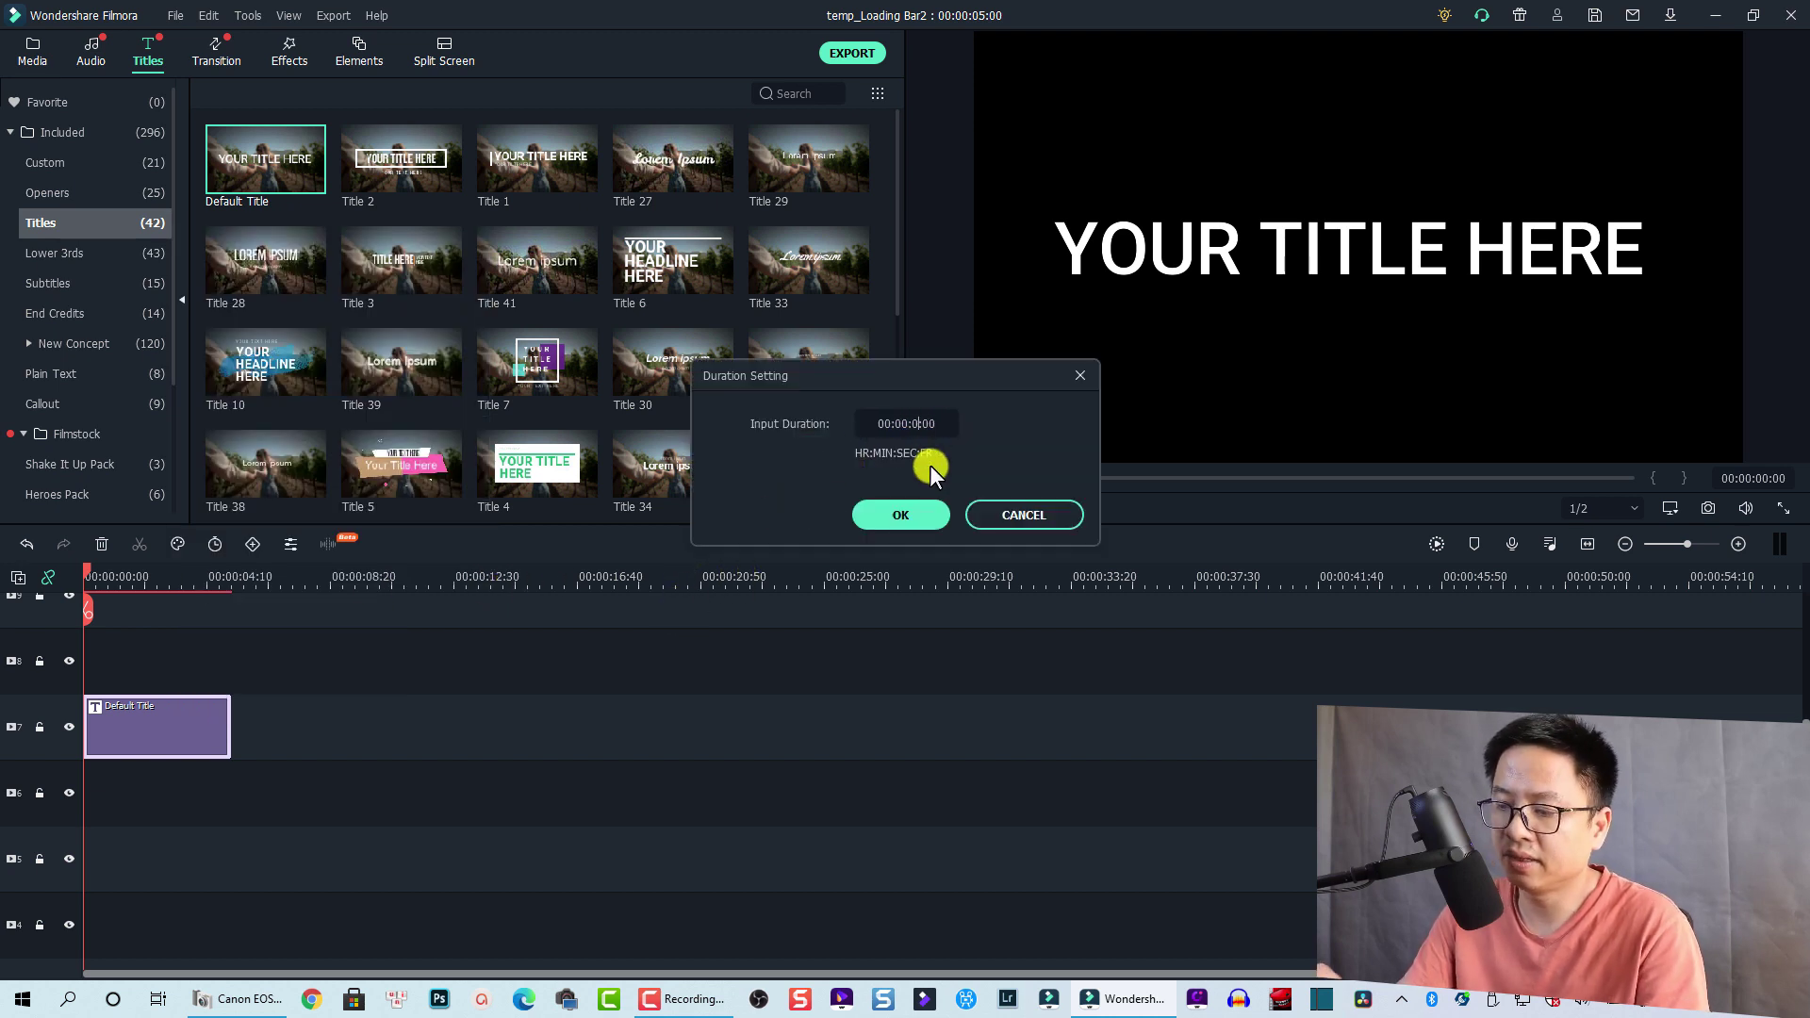
{"action": "type", "text": "0"}
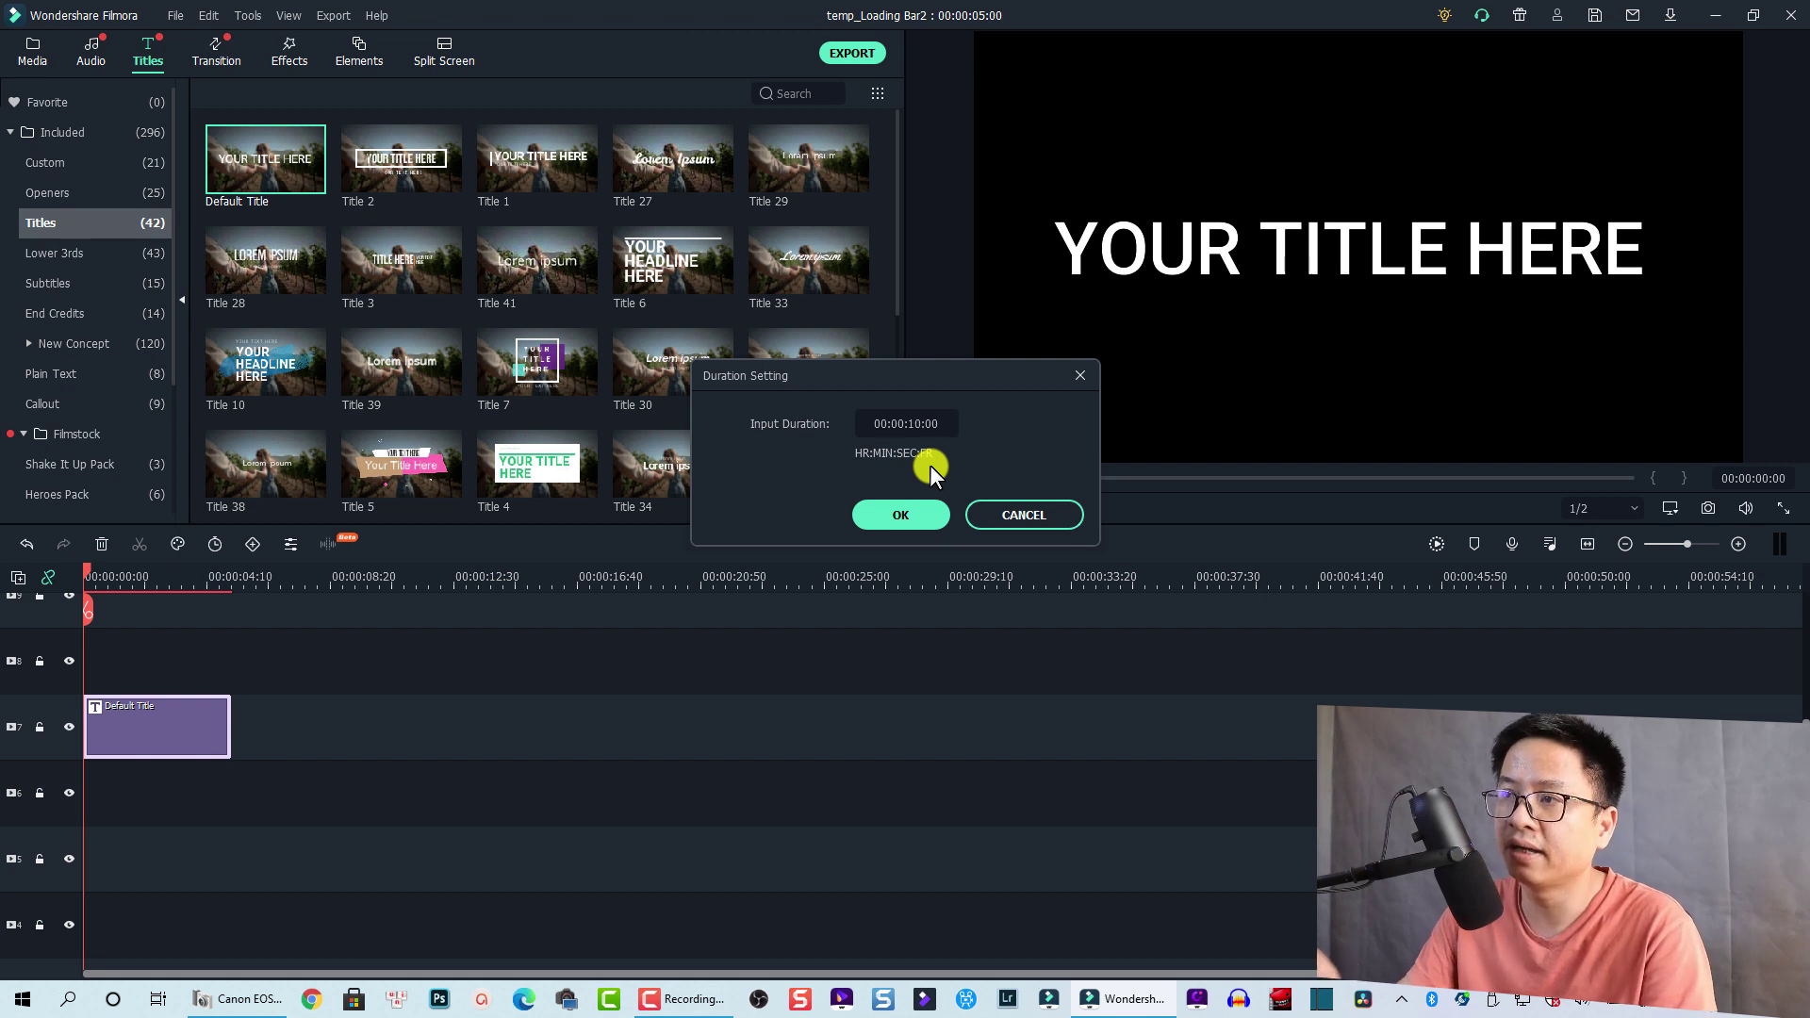
{"action": "left_click", "coordinate": [915, 511]}
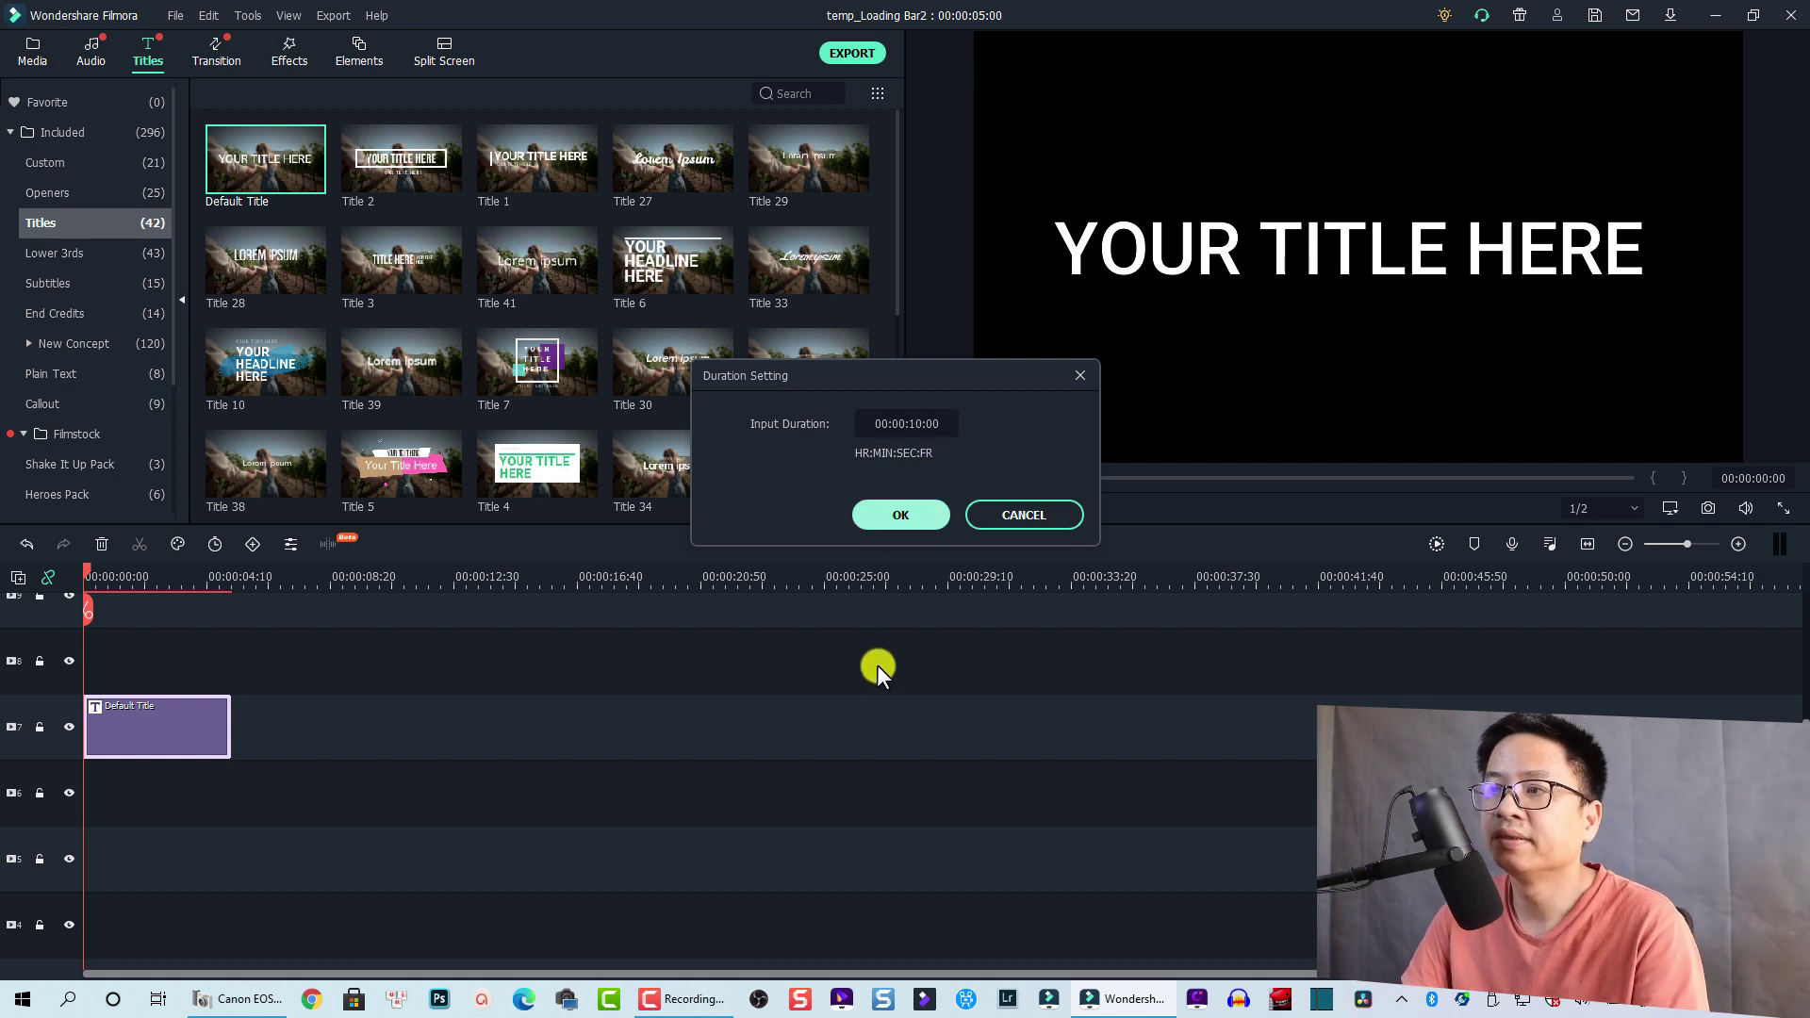
{"action": "left_click", "coordinate": [900, 514]}
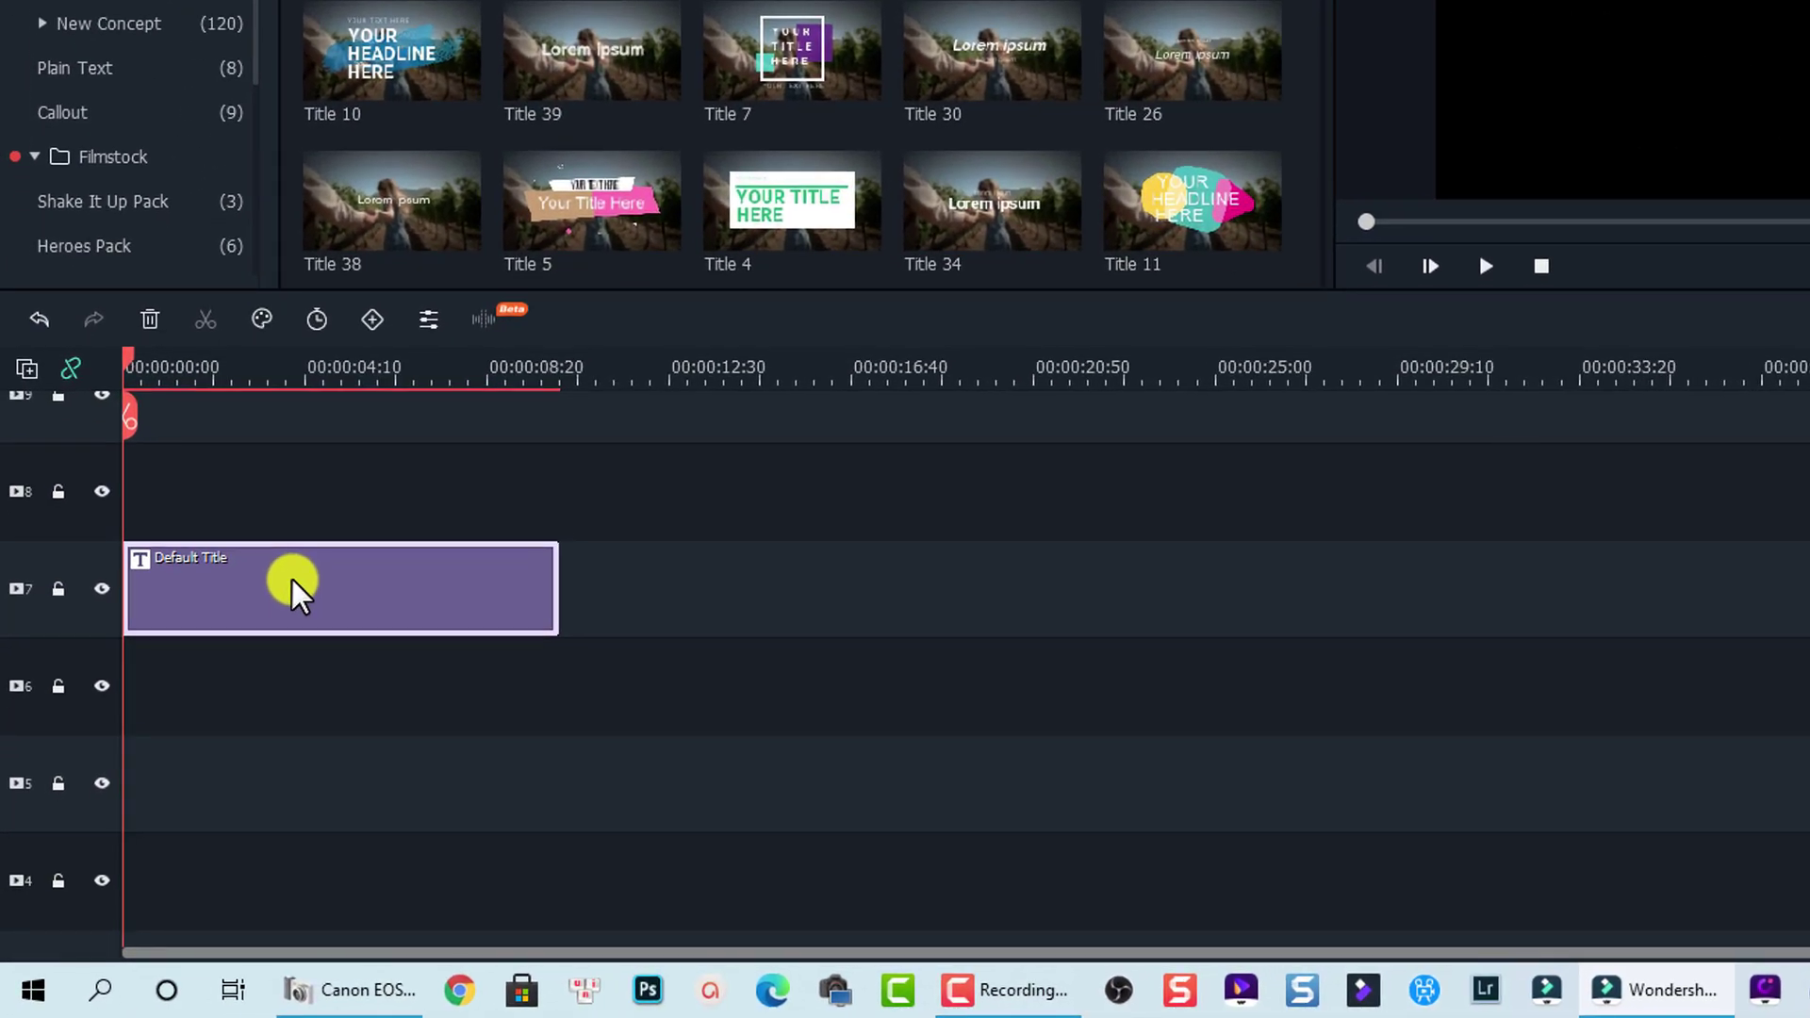
{"action": "right_click", "coordinate": [292, 580]}
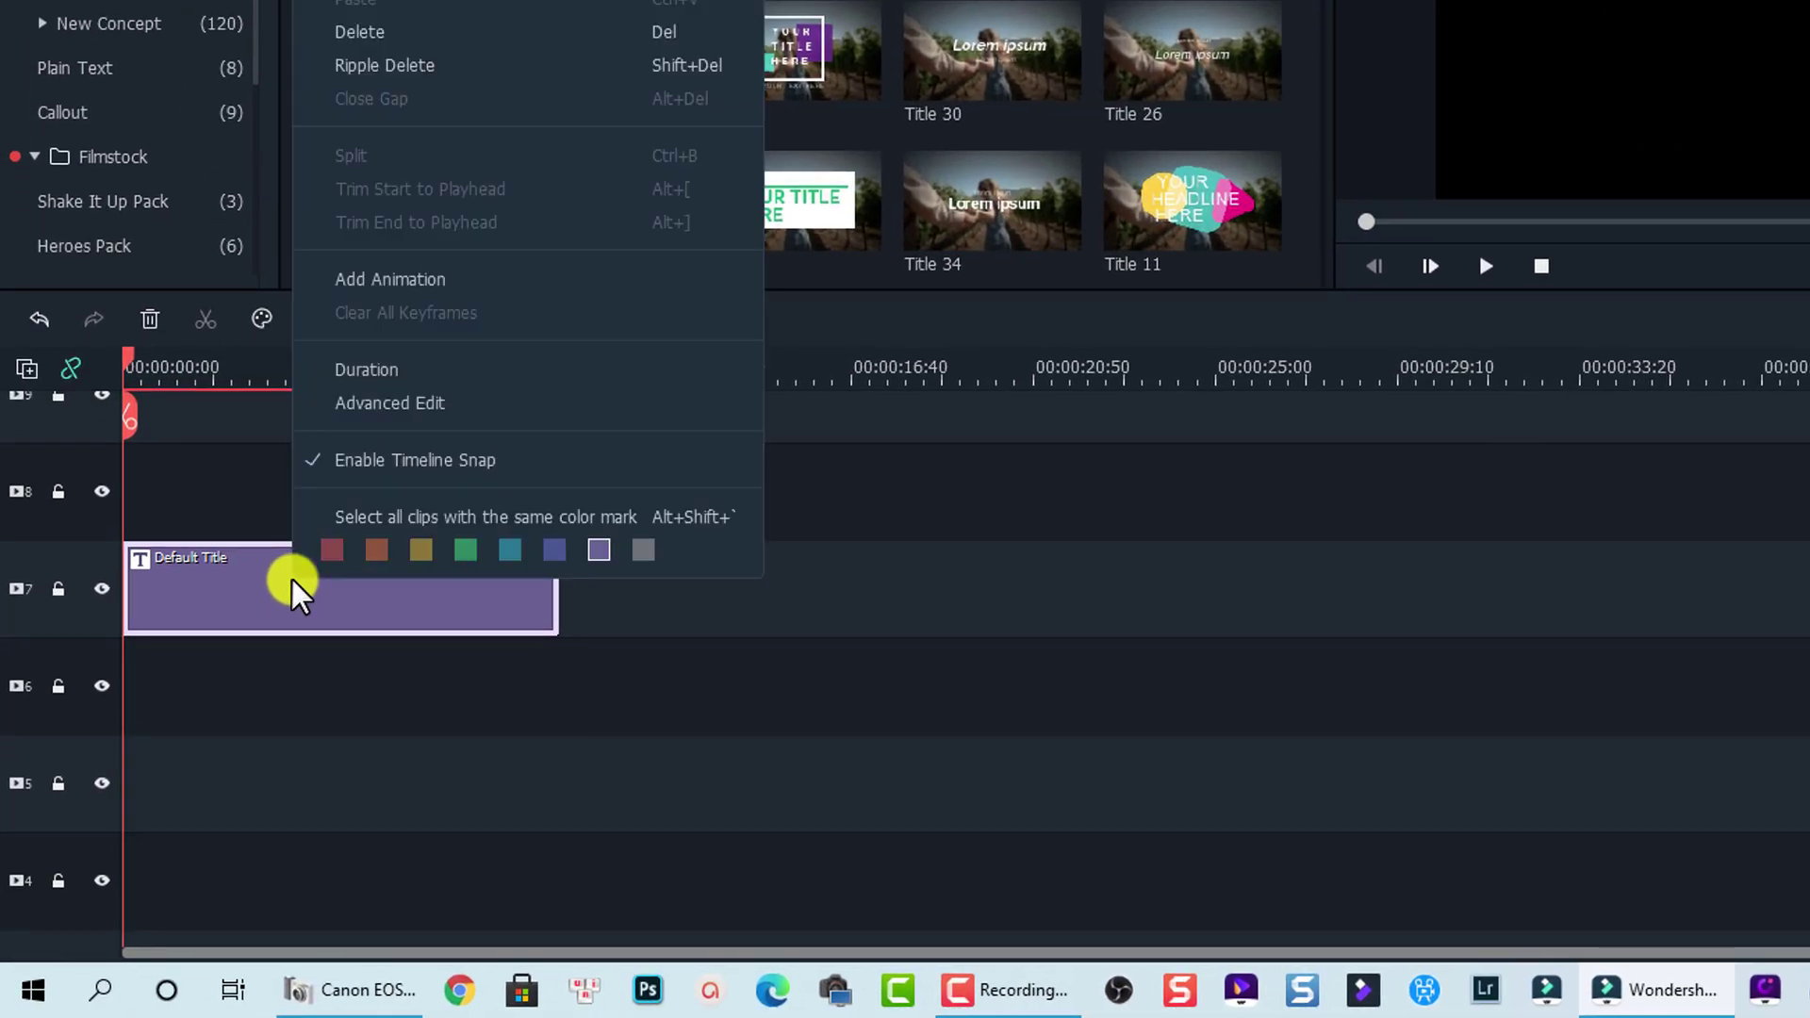
{"action": "left_click", "coordinate": [369, 405]}
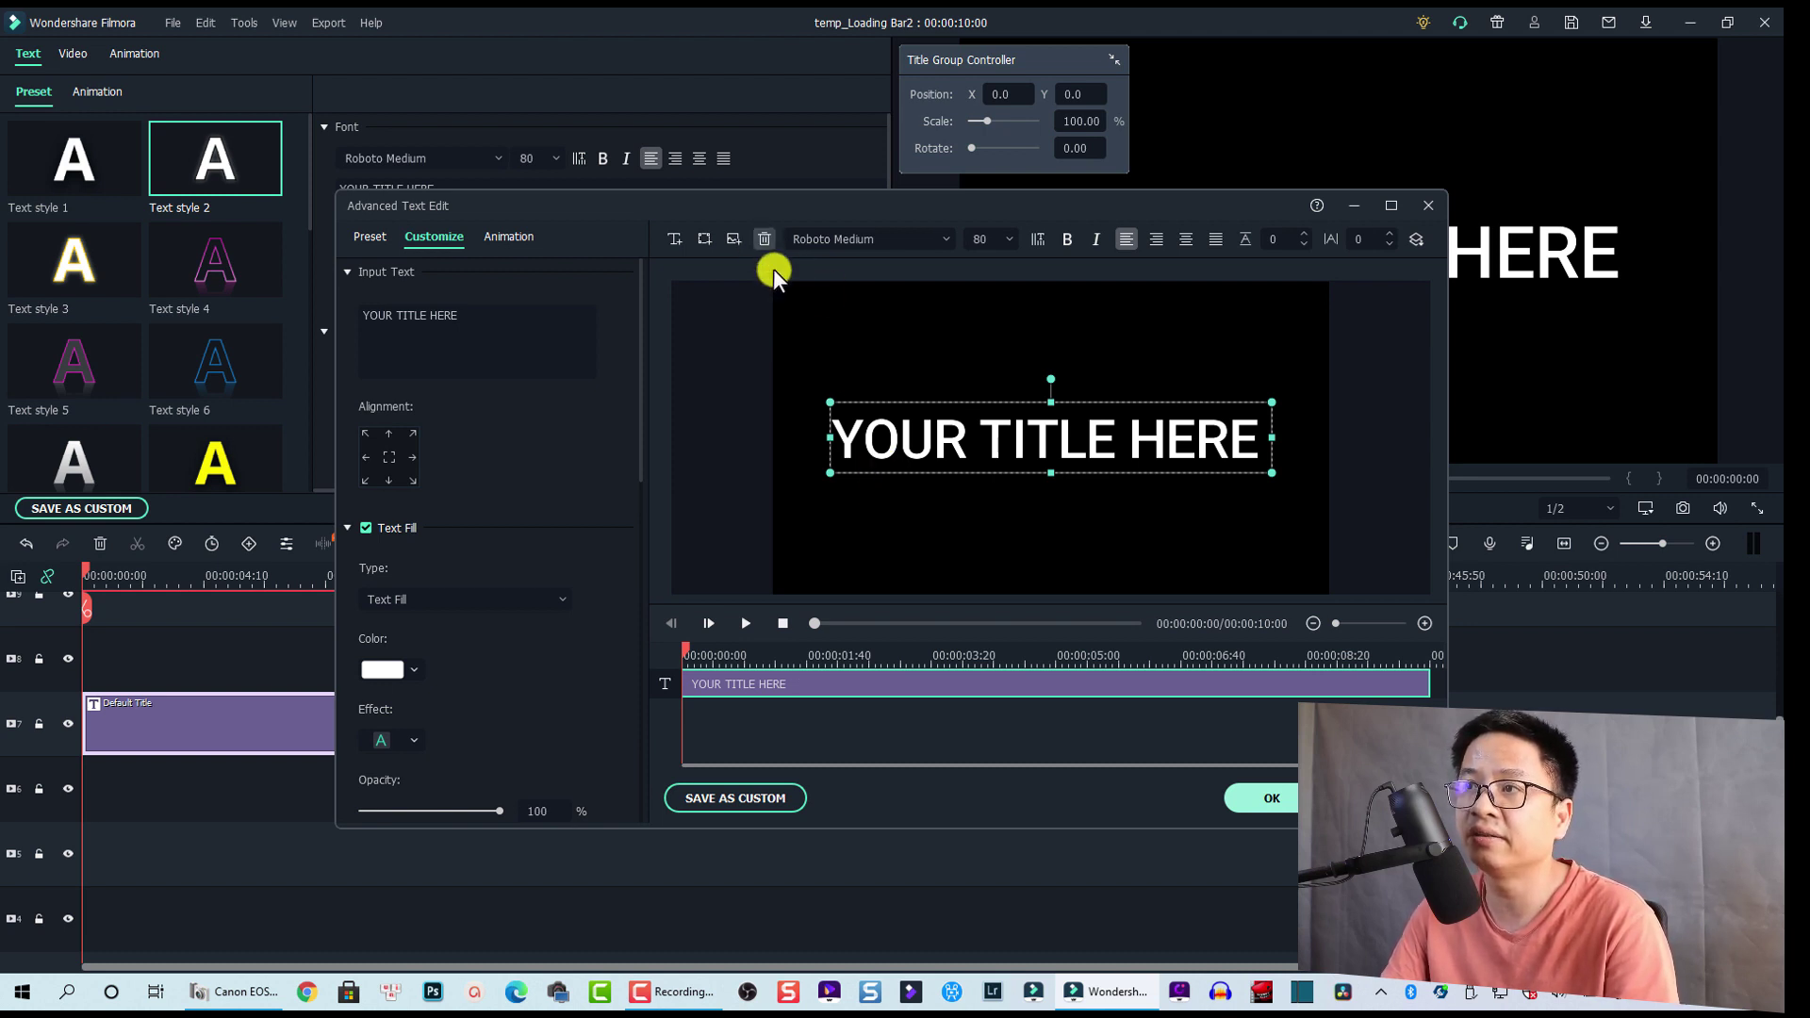
Delete the YOUR TITLE HERE text box and add a square shape
{"action": "key", "text": "Delete"}
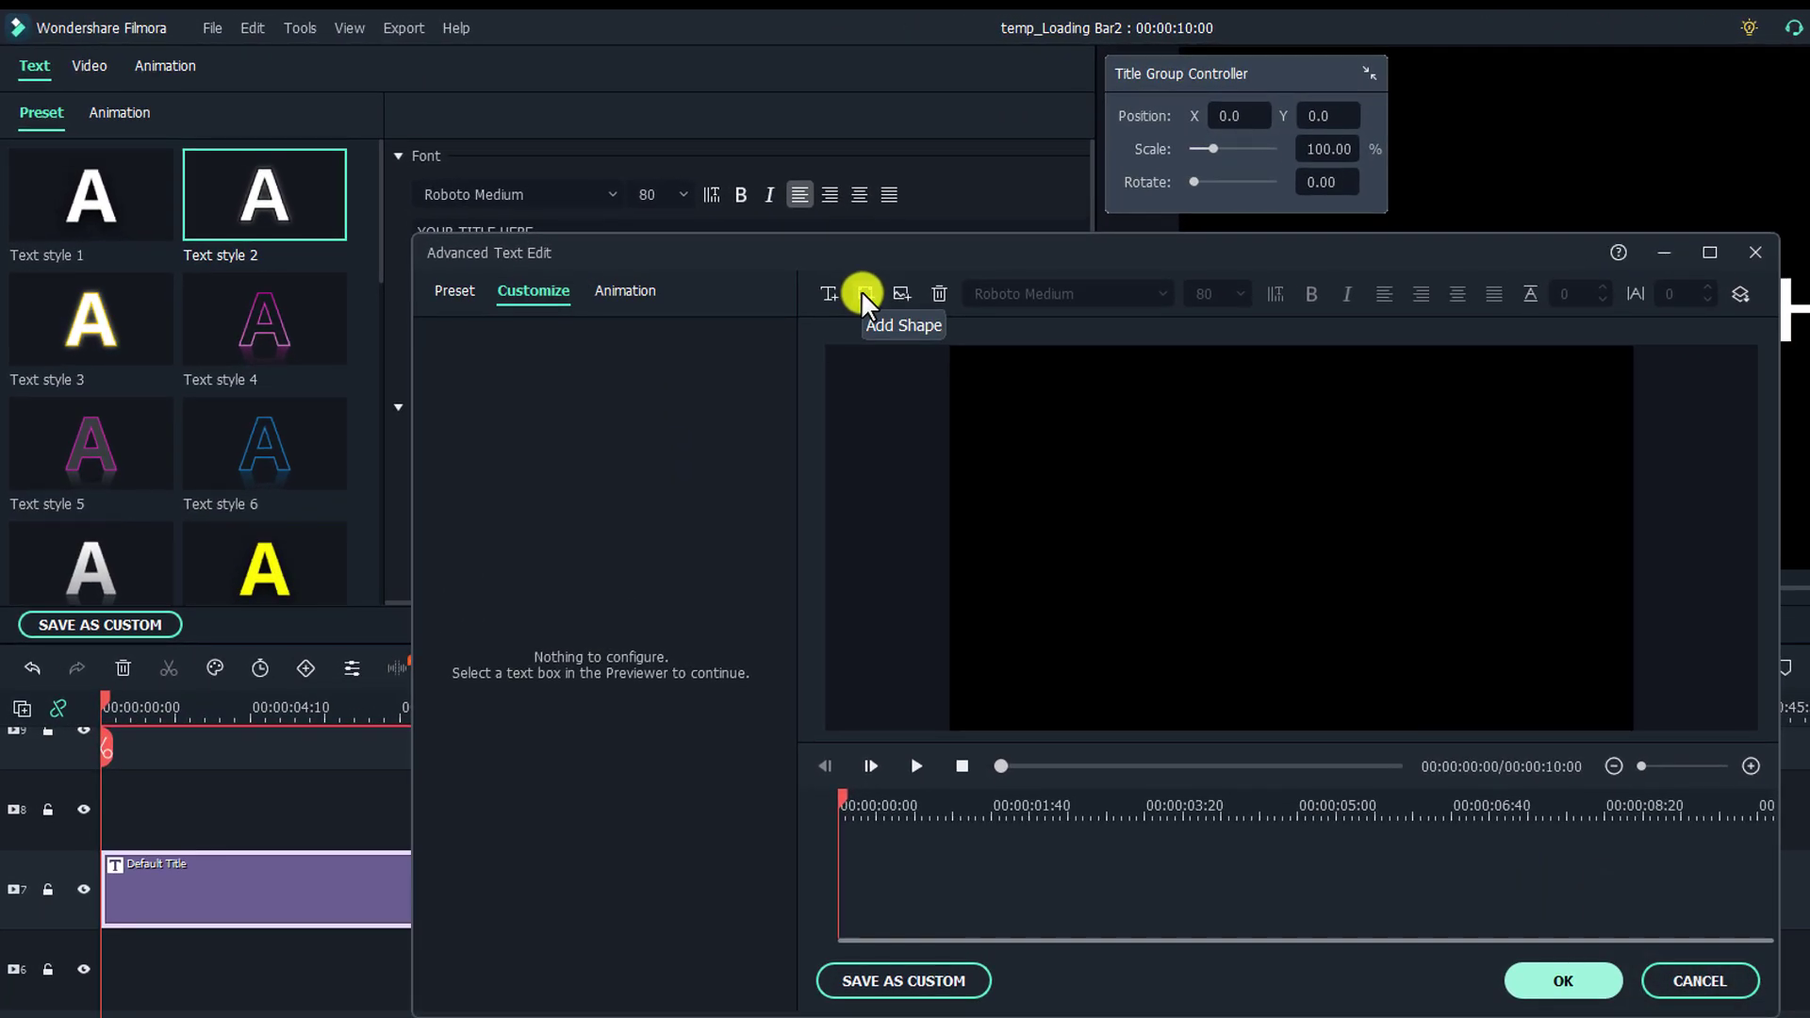
{"action": "left_click", "coordinate": [863, 294]}
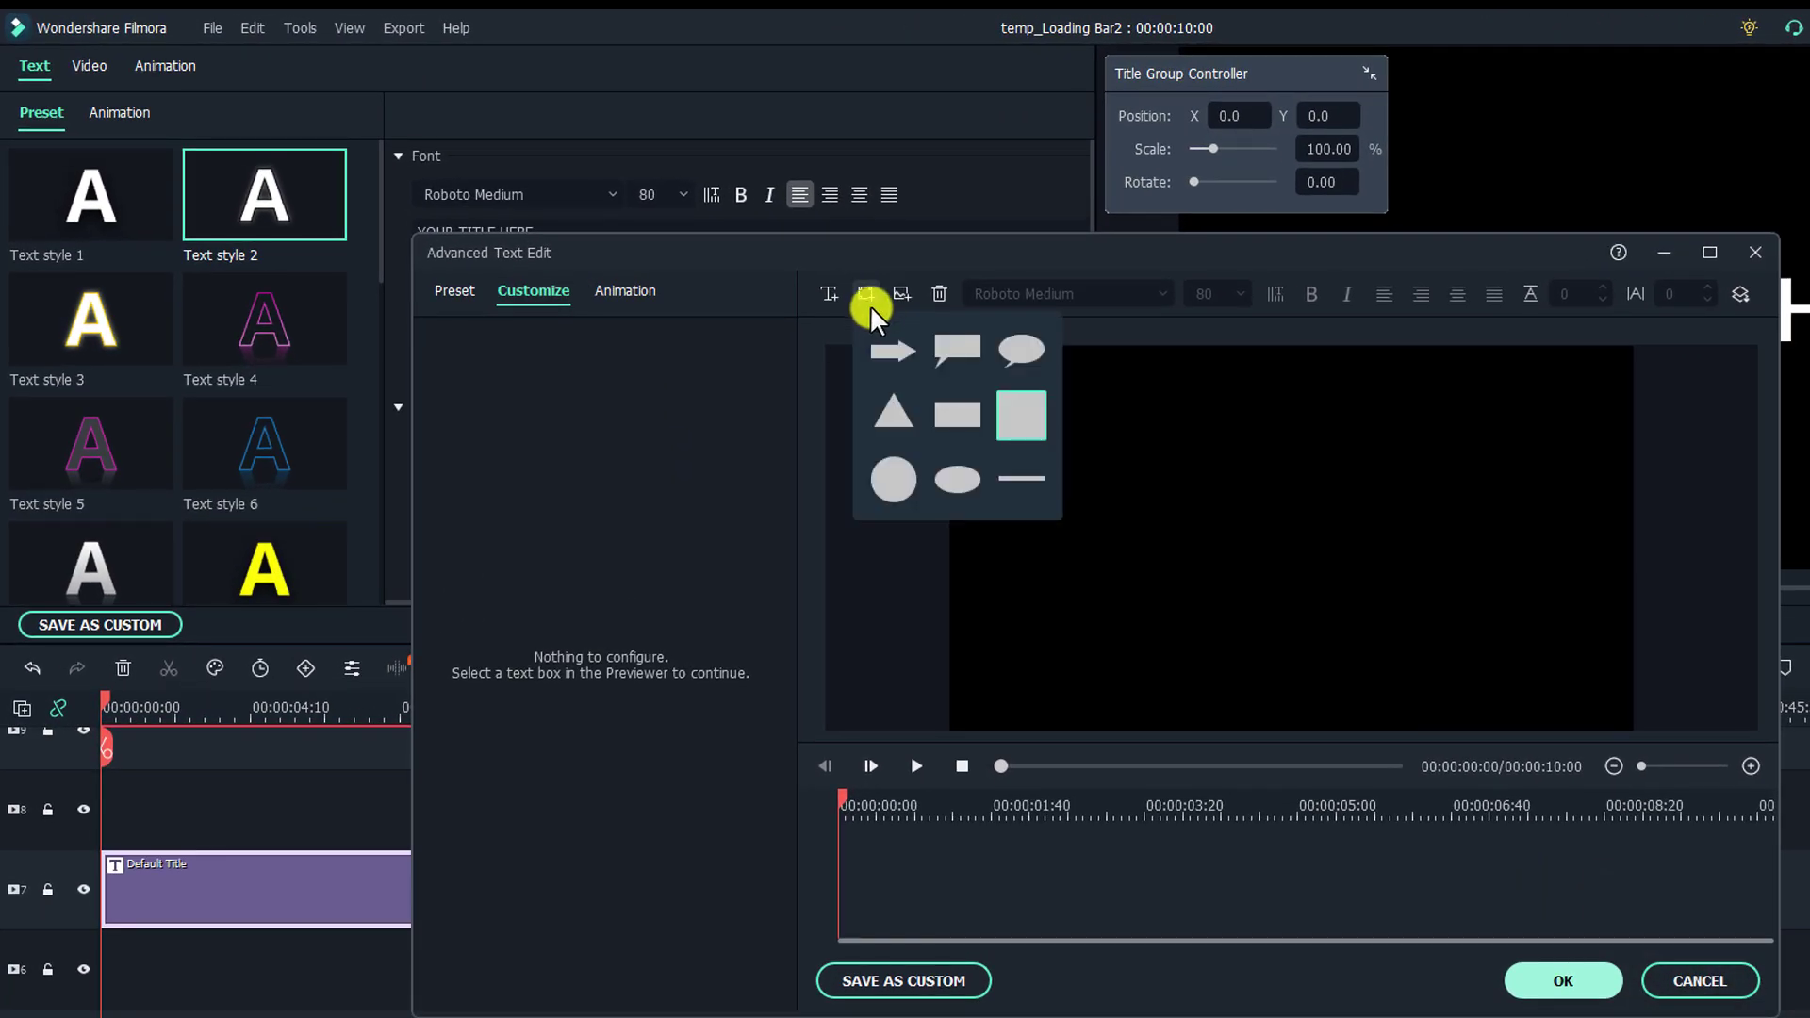
{"action": "left_click", "coordinate": [1019, 416]}
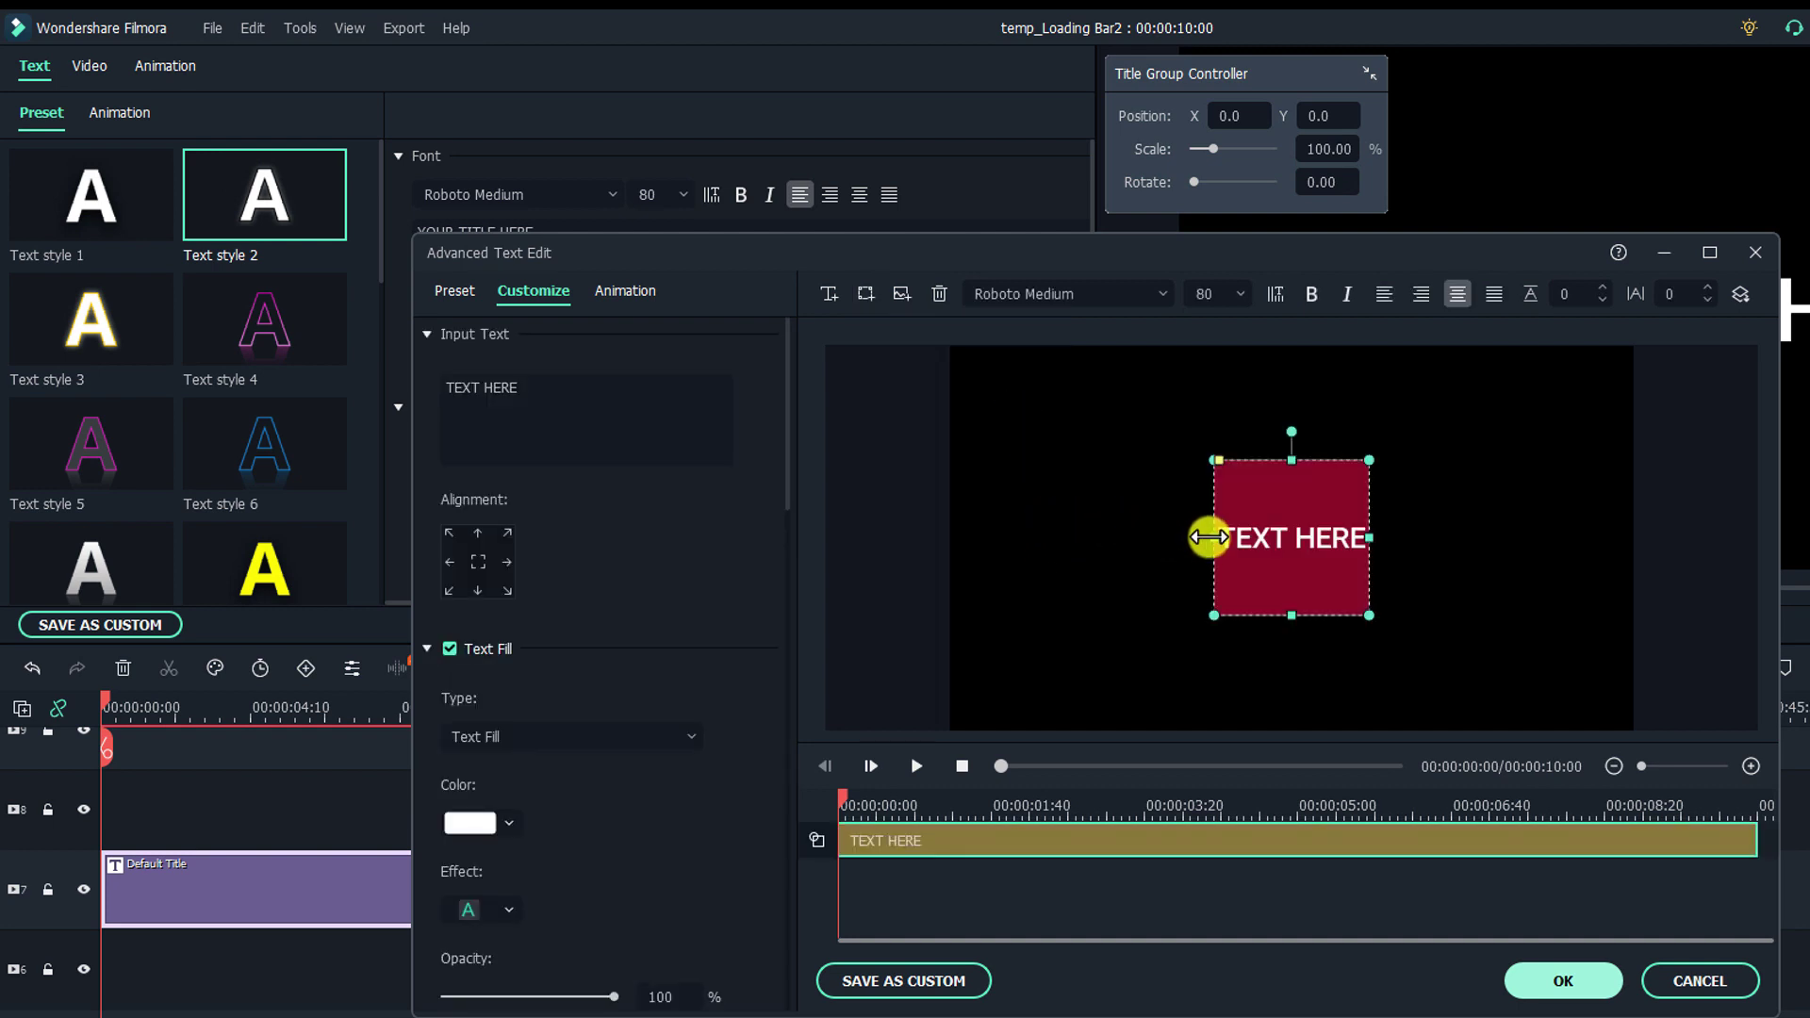
Resize the square into a wide, thin horizontal bar near the frame's centre
{"action": "left_click_drag", "start_coordinate": [1191, 535], "coordinate": [1048, 531]}
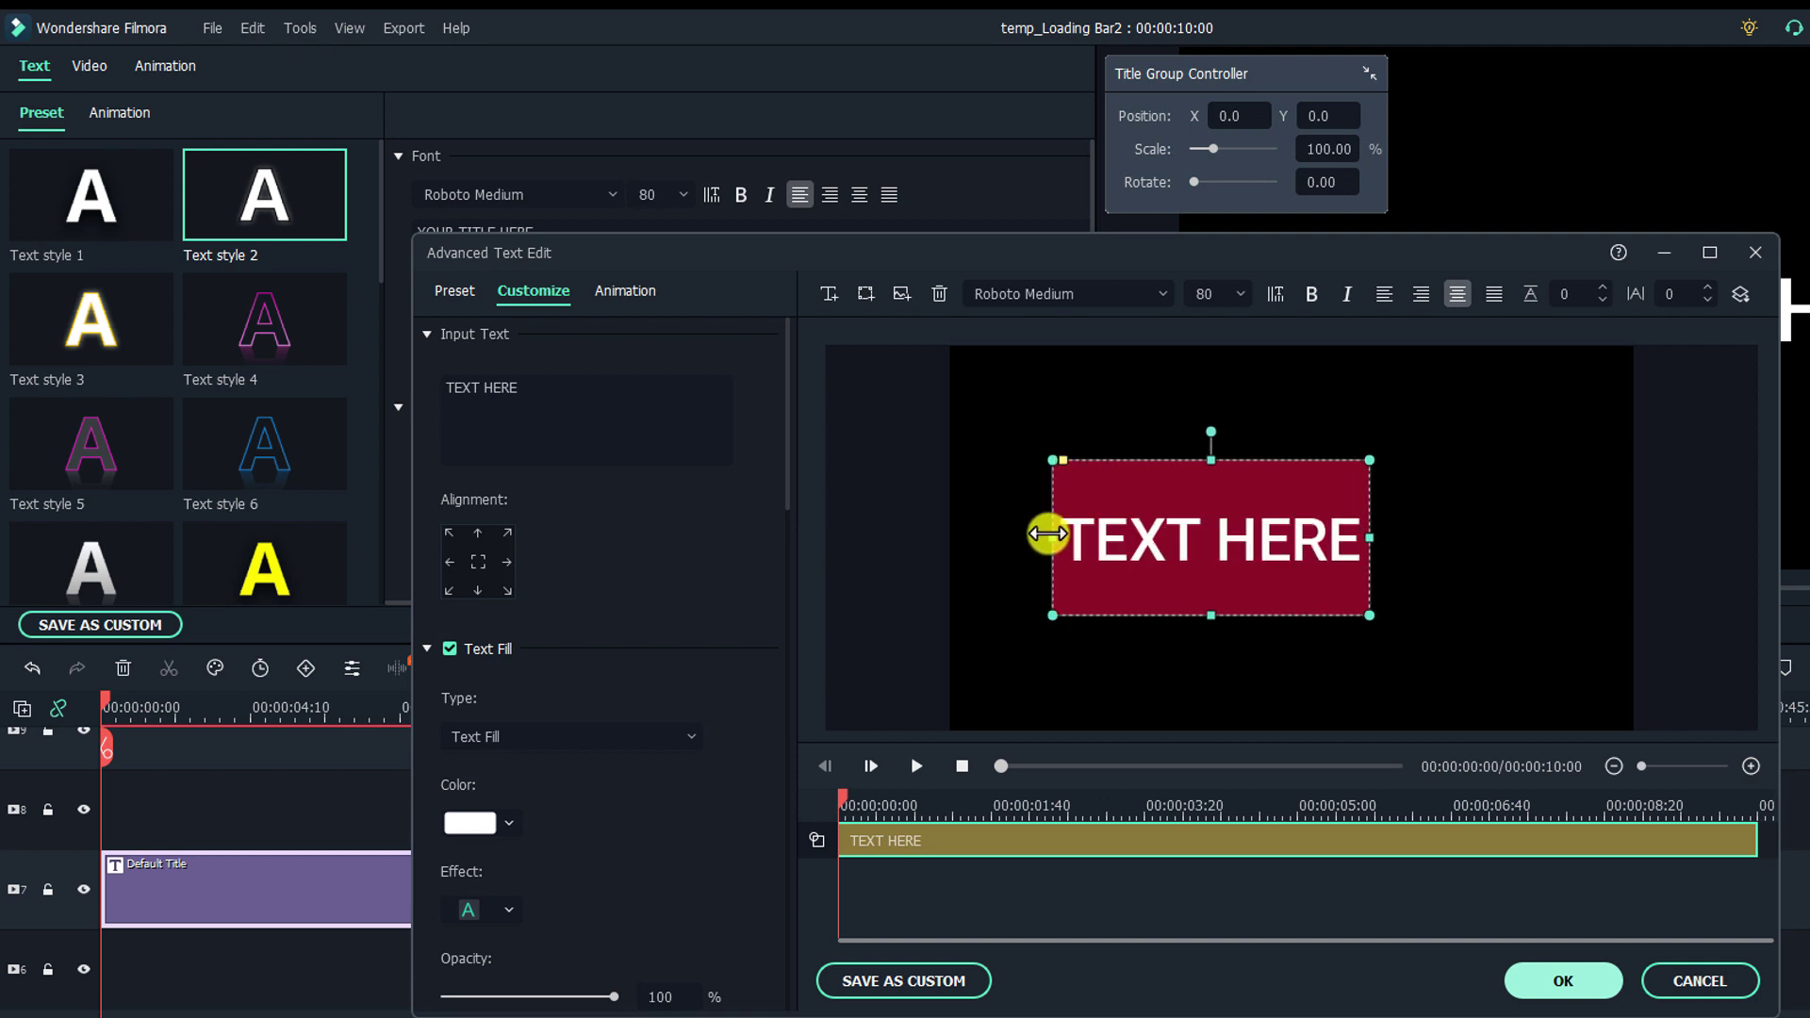
{"action": "left_click_drag", "start_coordinate": [1214, 464], "coordinate": [1212, 532]}
{"action": "left_click_drag", "start_coordinate": [1372, 572], "coordinate": [1491, 571]}
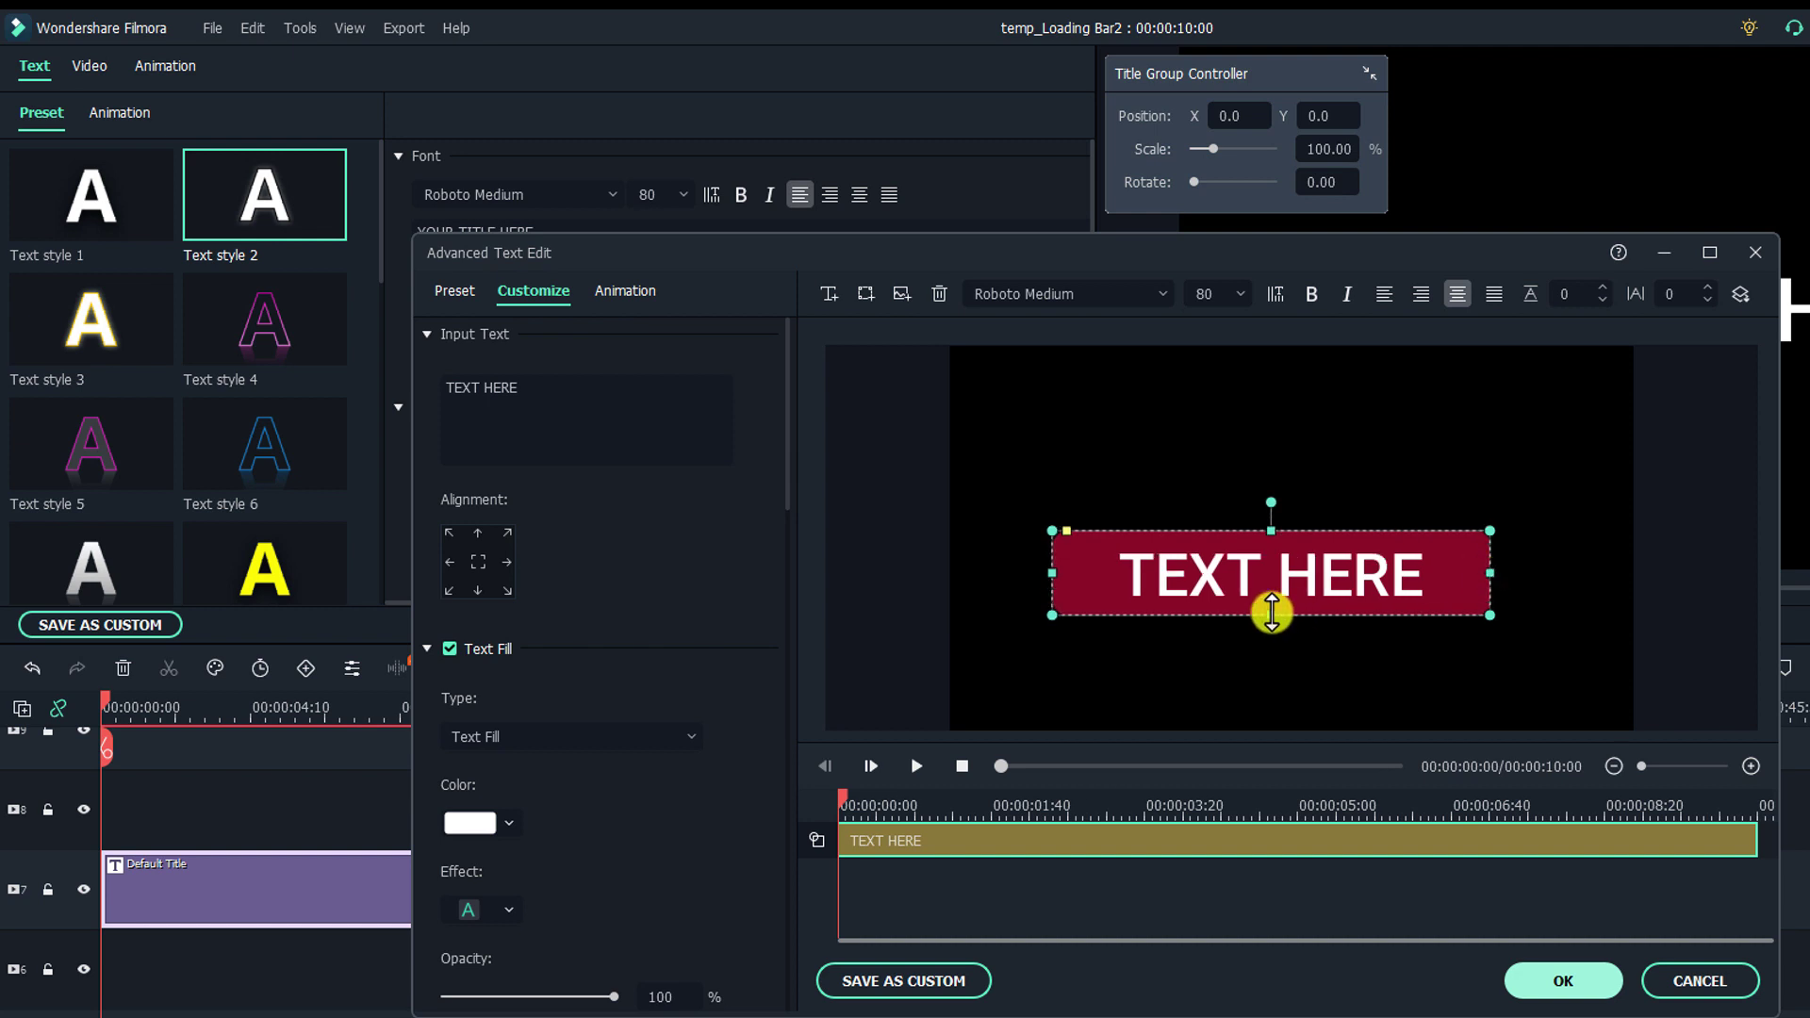
{"action": "left_click_drag", "start_coordinate": [1272, 614], "coordinate": [1272, 593]}
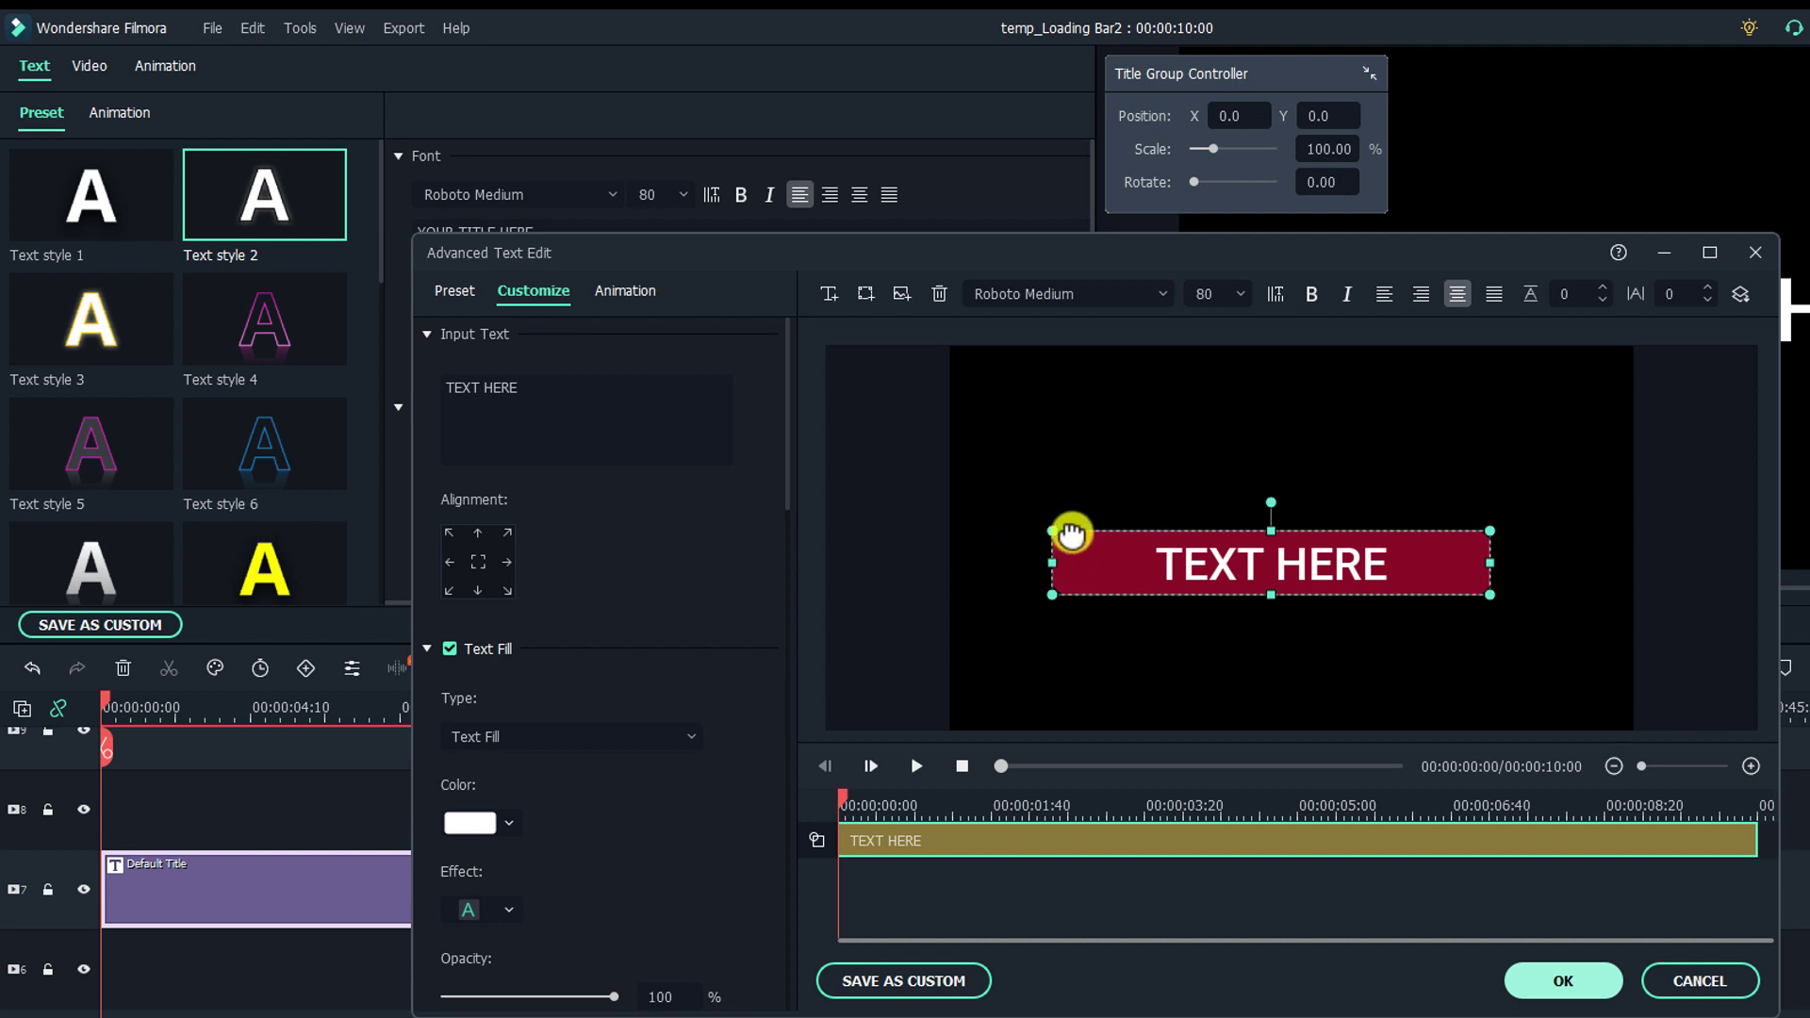
{"action": "mouse_move", "coordinate": [1072, 535]}
{"action": "left_mouse_down"}
{"action": "mouse_move", "coordinate": [1046, 526]}
{"action": "mouse_move", "coordinate": [1065, 539]}
{"action": "left_mouse_up"}
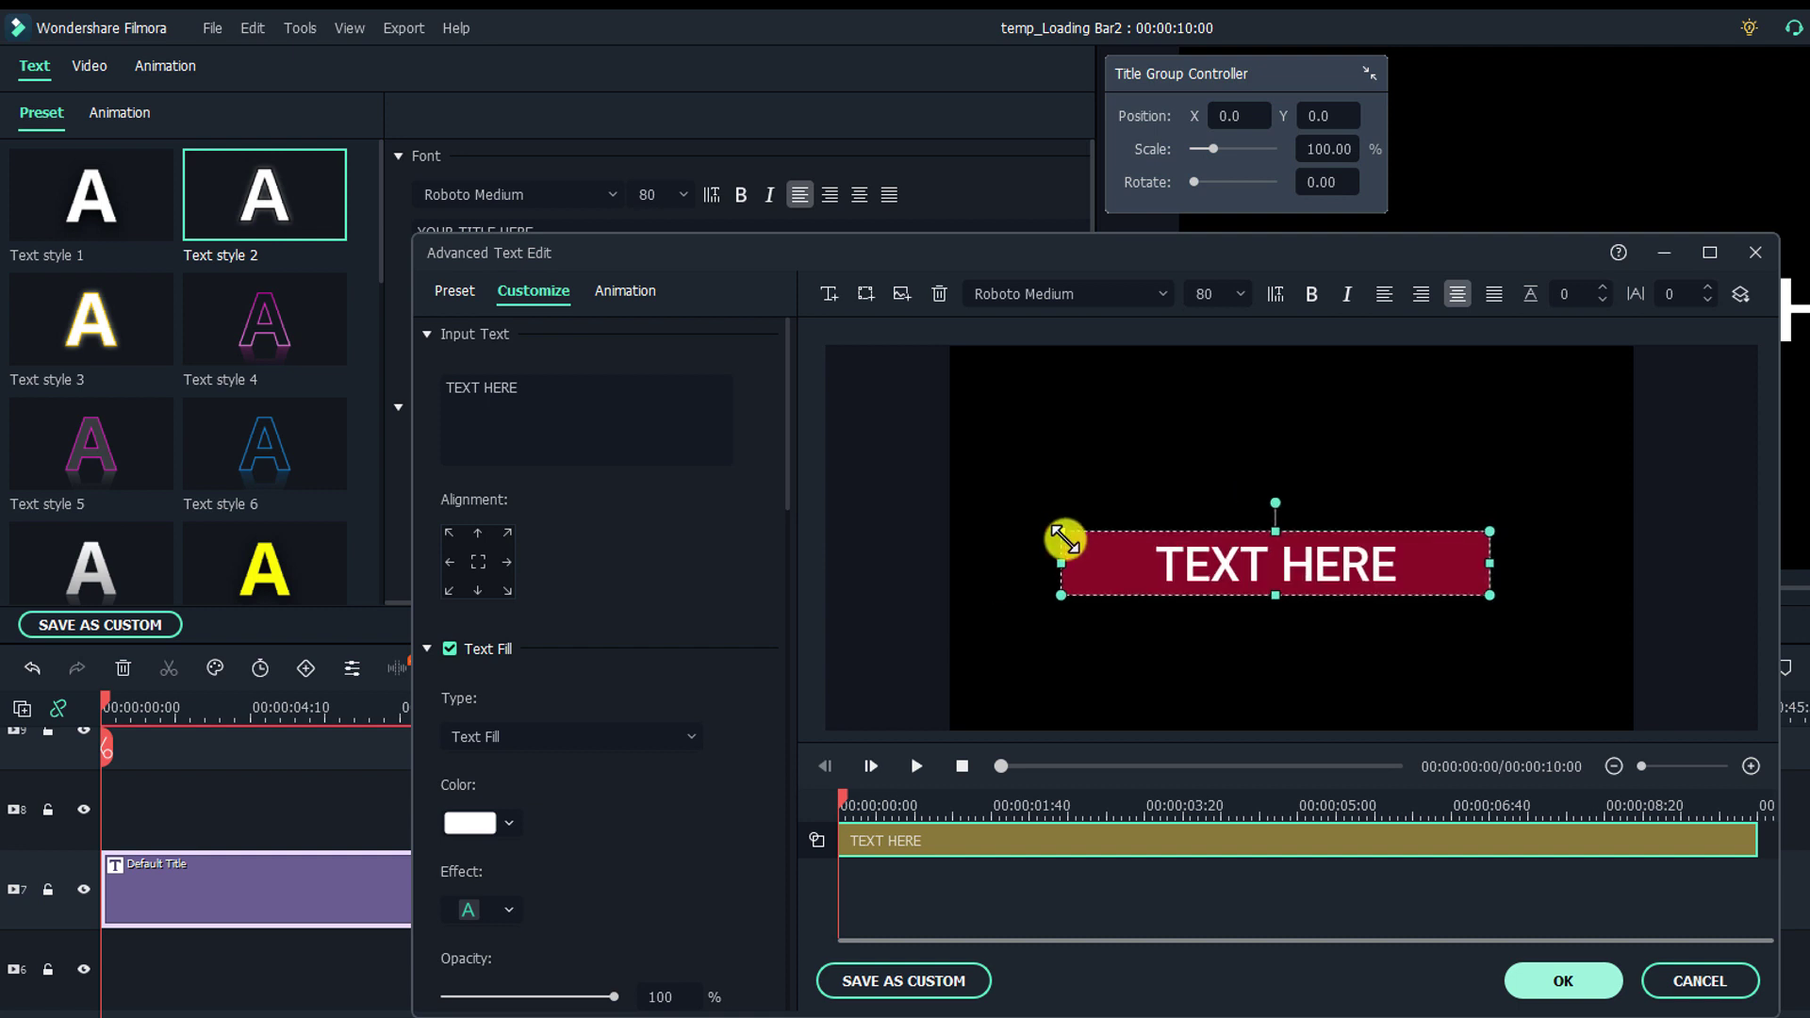
Erase the TEXT HERE label from the rectangle
{"action": "left_click", "coordinate": [1184, 626]}
{"action": "left_click", "coordinate": [1154, 559]}
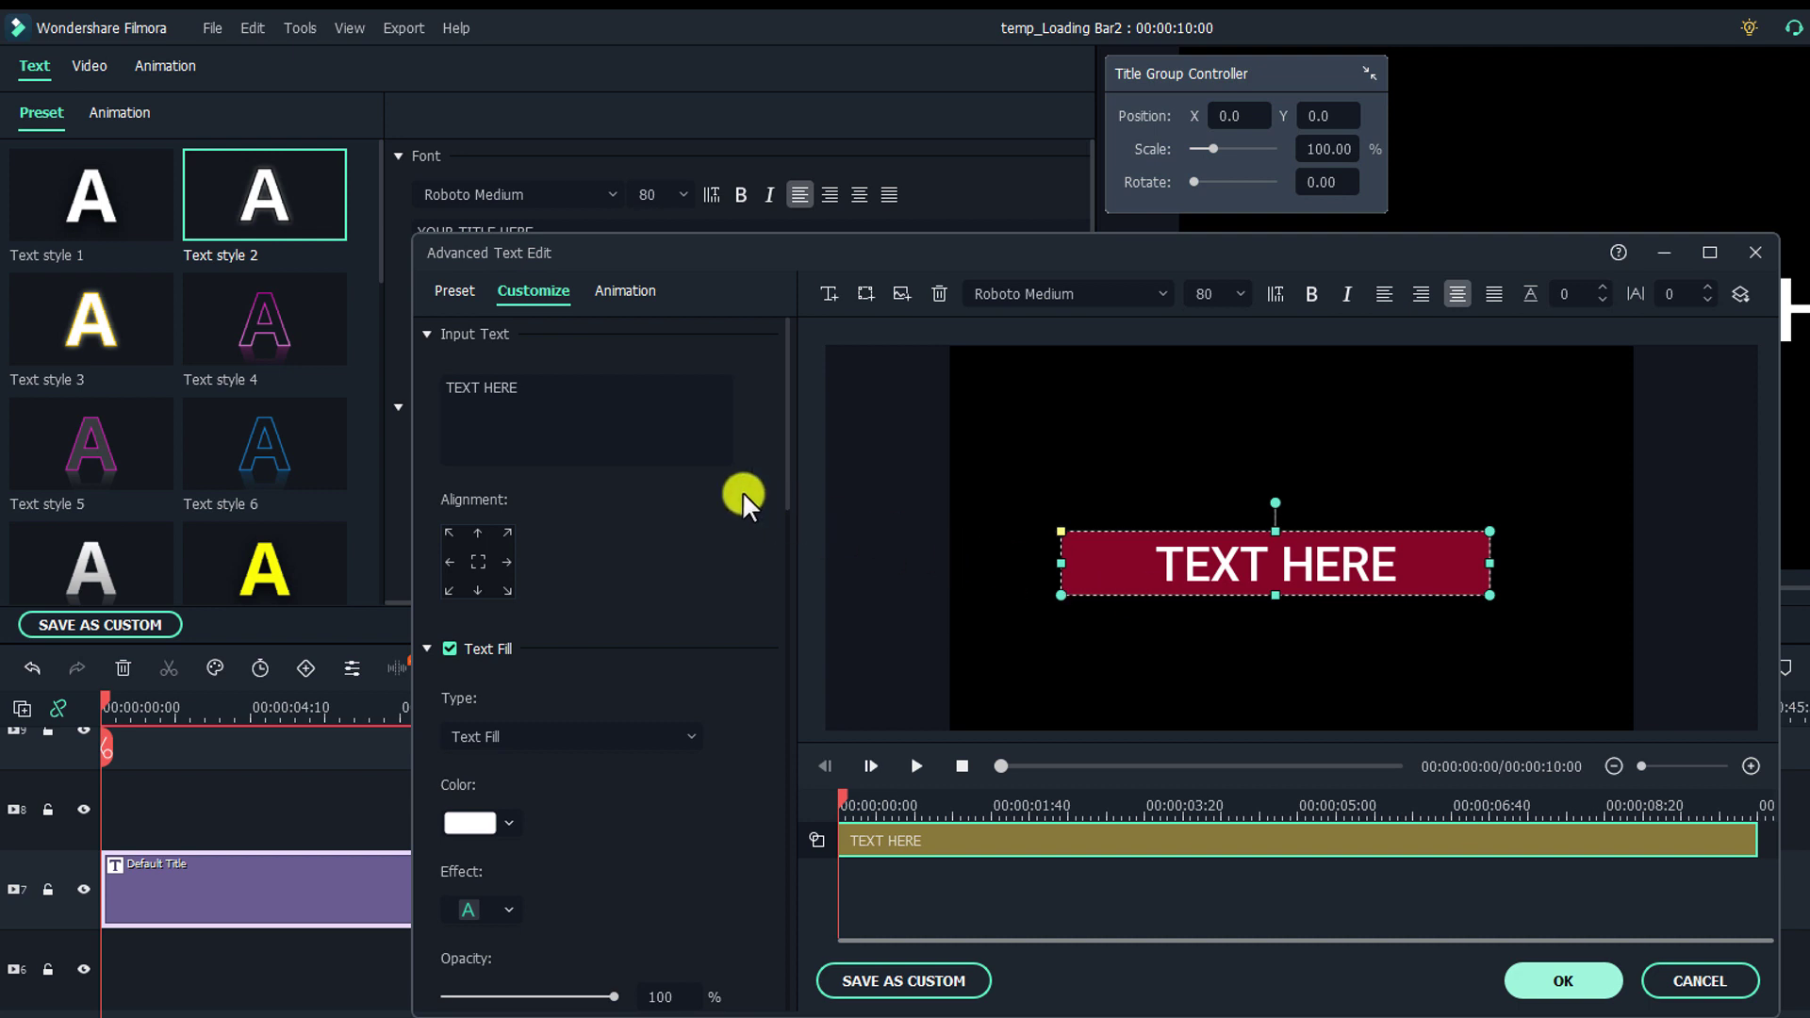
{"action": "left_click", "coordinate": [606, 394]}
{"action": "key", "text": "BackSpace"}
{"action": "key", "text": "BackSpace"}
{"action": "key", "text": "BackSpace"}
{"action": "key", "text": "BackSpace"}
{"action": "key", "text": "BackSpace"}
{"action": "key", "text": "BackSpace"}
{"action": "key", "text": "BackSpace"}
{"action": "key", "text": "BackSpace"}
{"action": "key", "text": "BackSpace"}
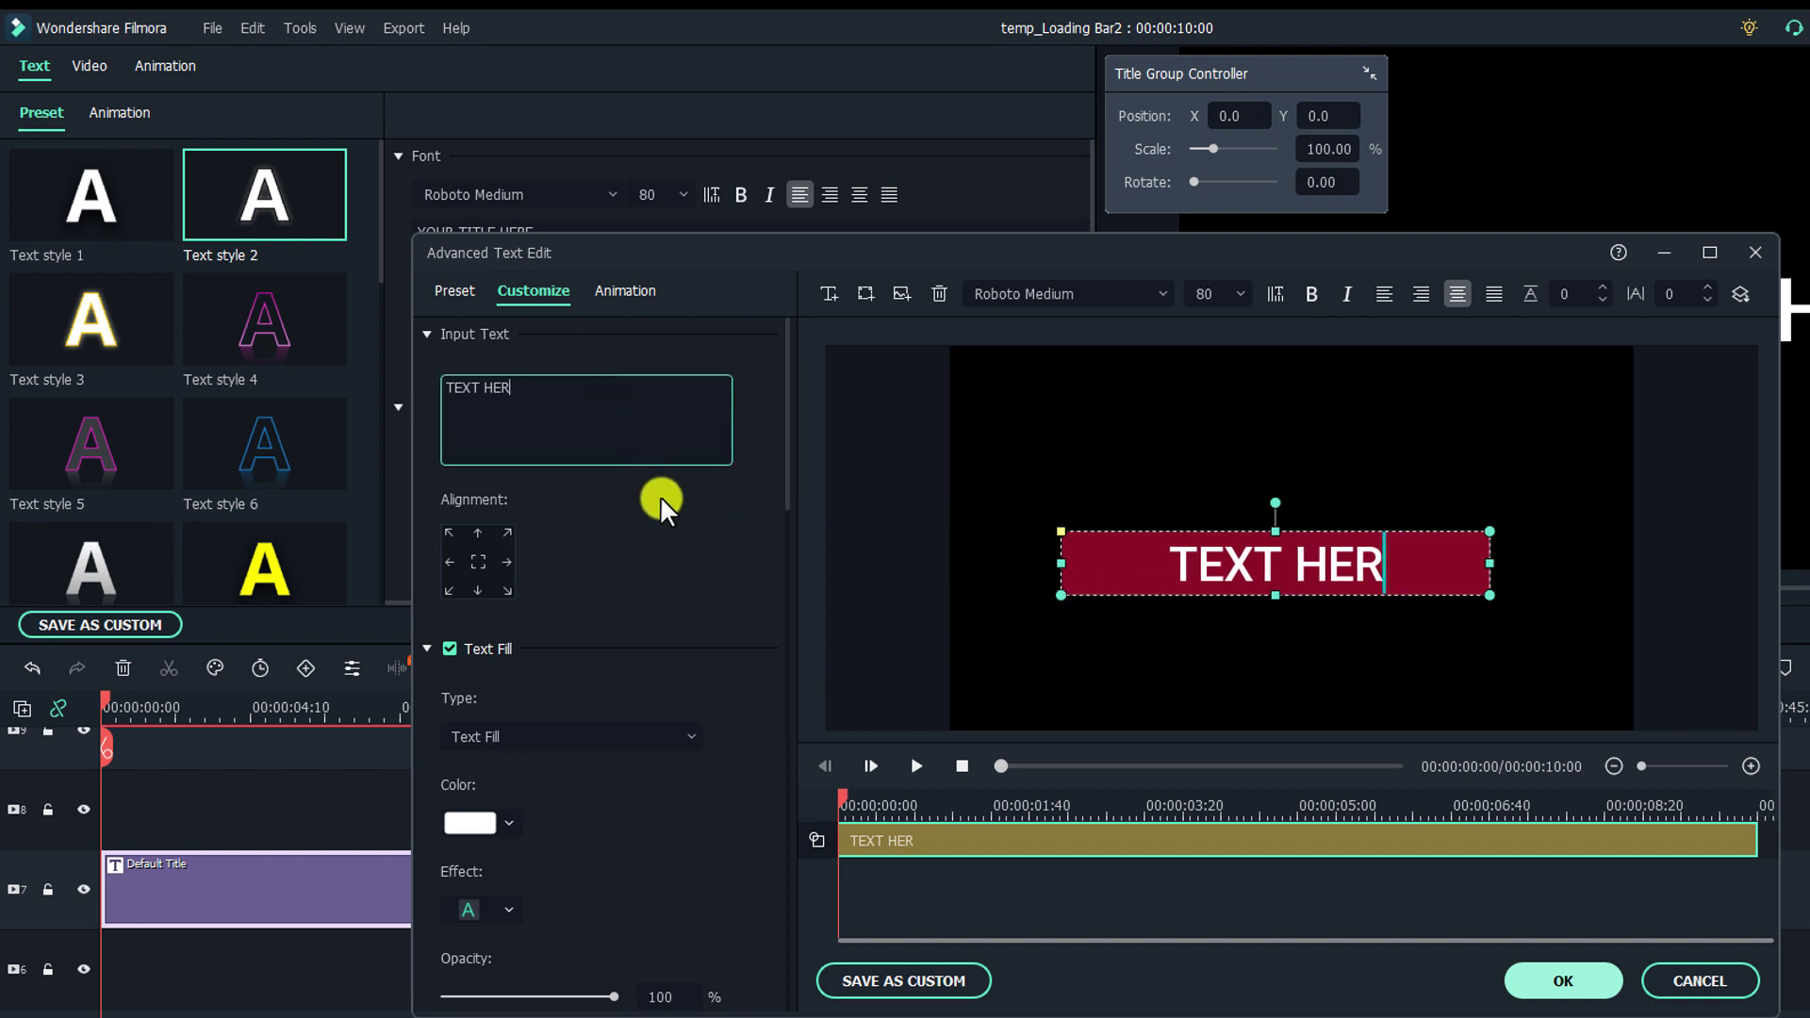
Fill the rectangle with blue from the Shape Fill colour palette
{"action": "left_click", "coordinate": [1056, 653]}
{"action": "left_click", "coordinate": [1178, 554]}
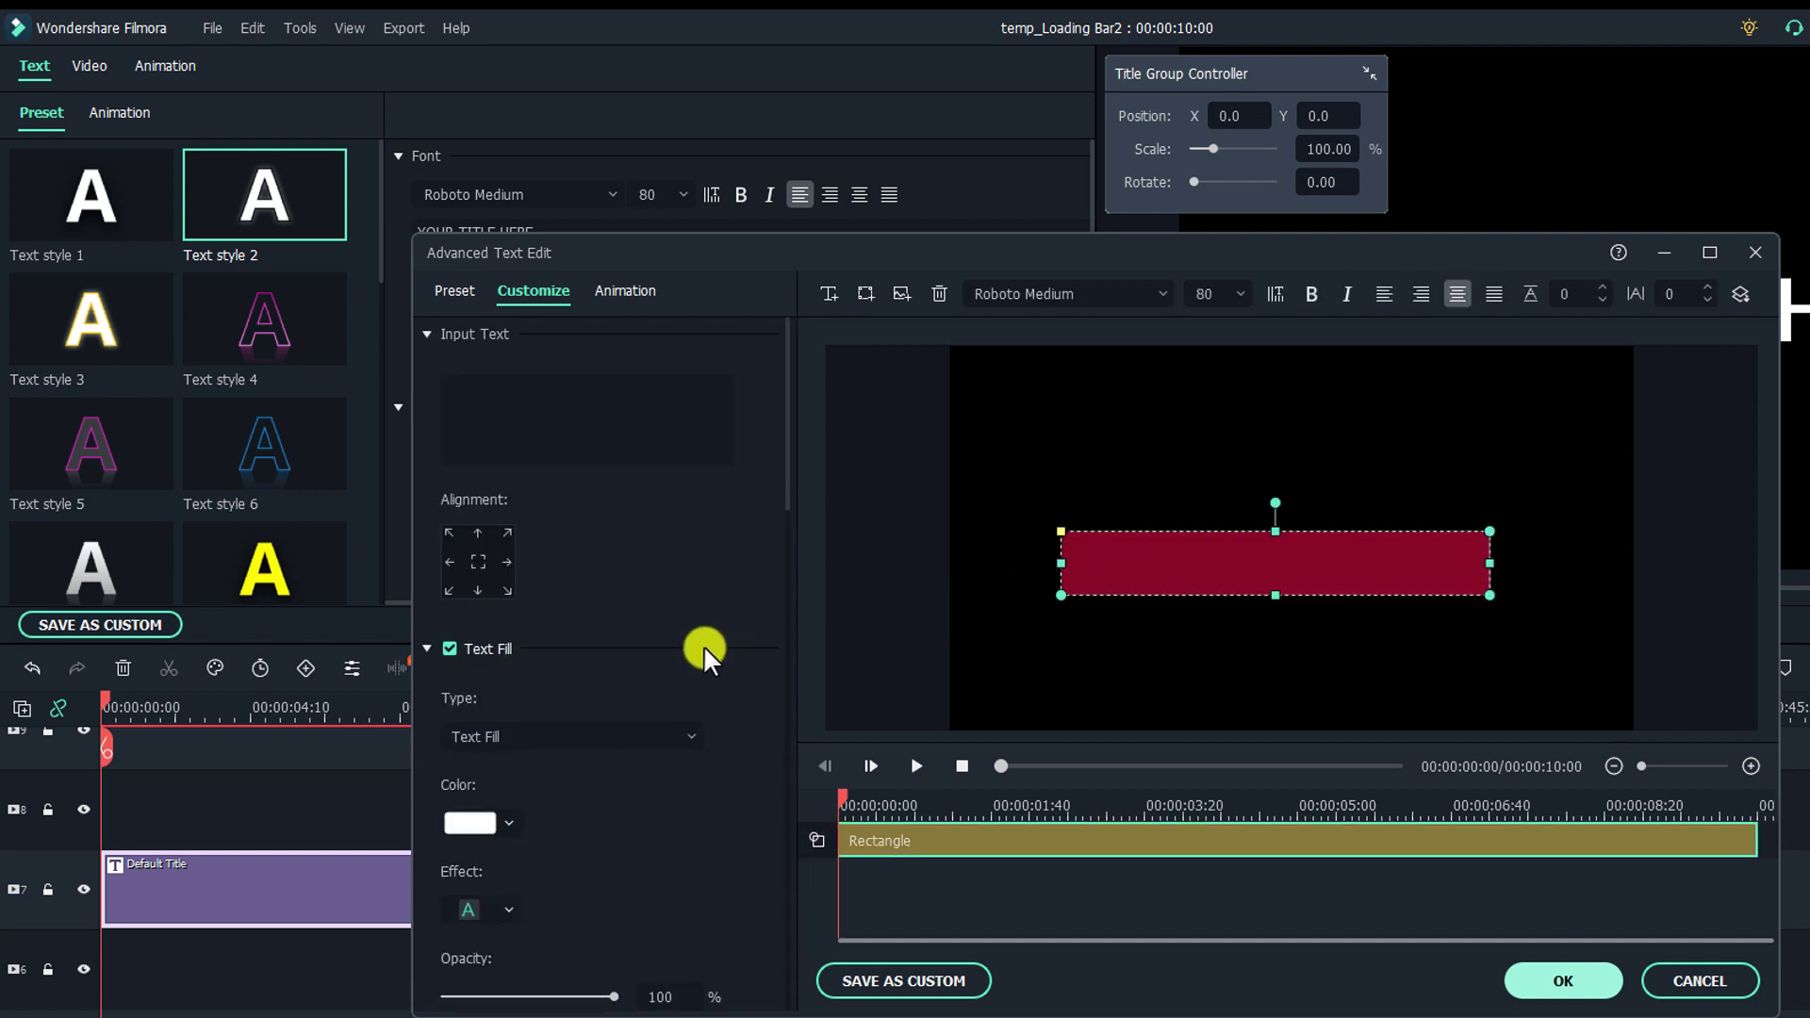
{"action": "left_click_drag", "start_coordinate": [786, 494], "coordinate": [784, 662]}
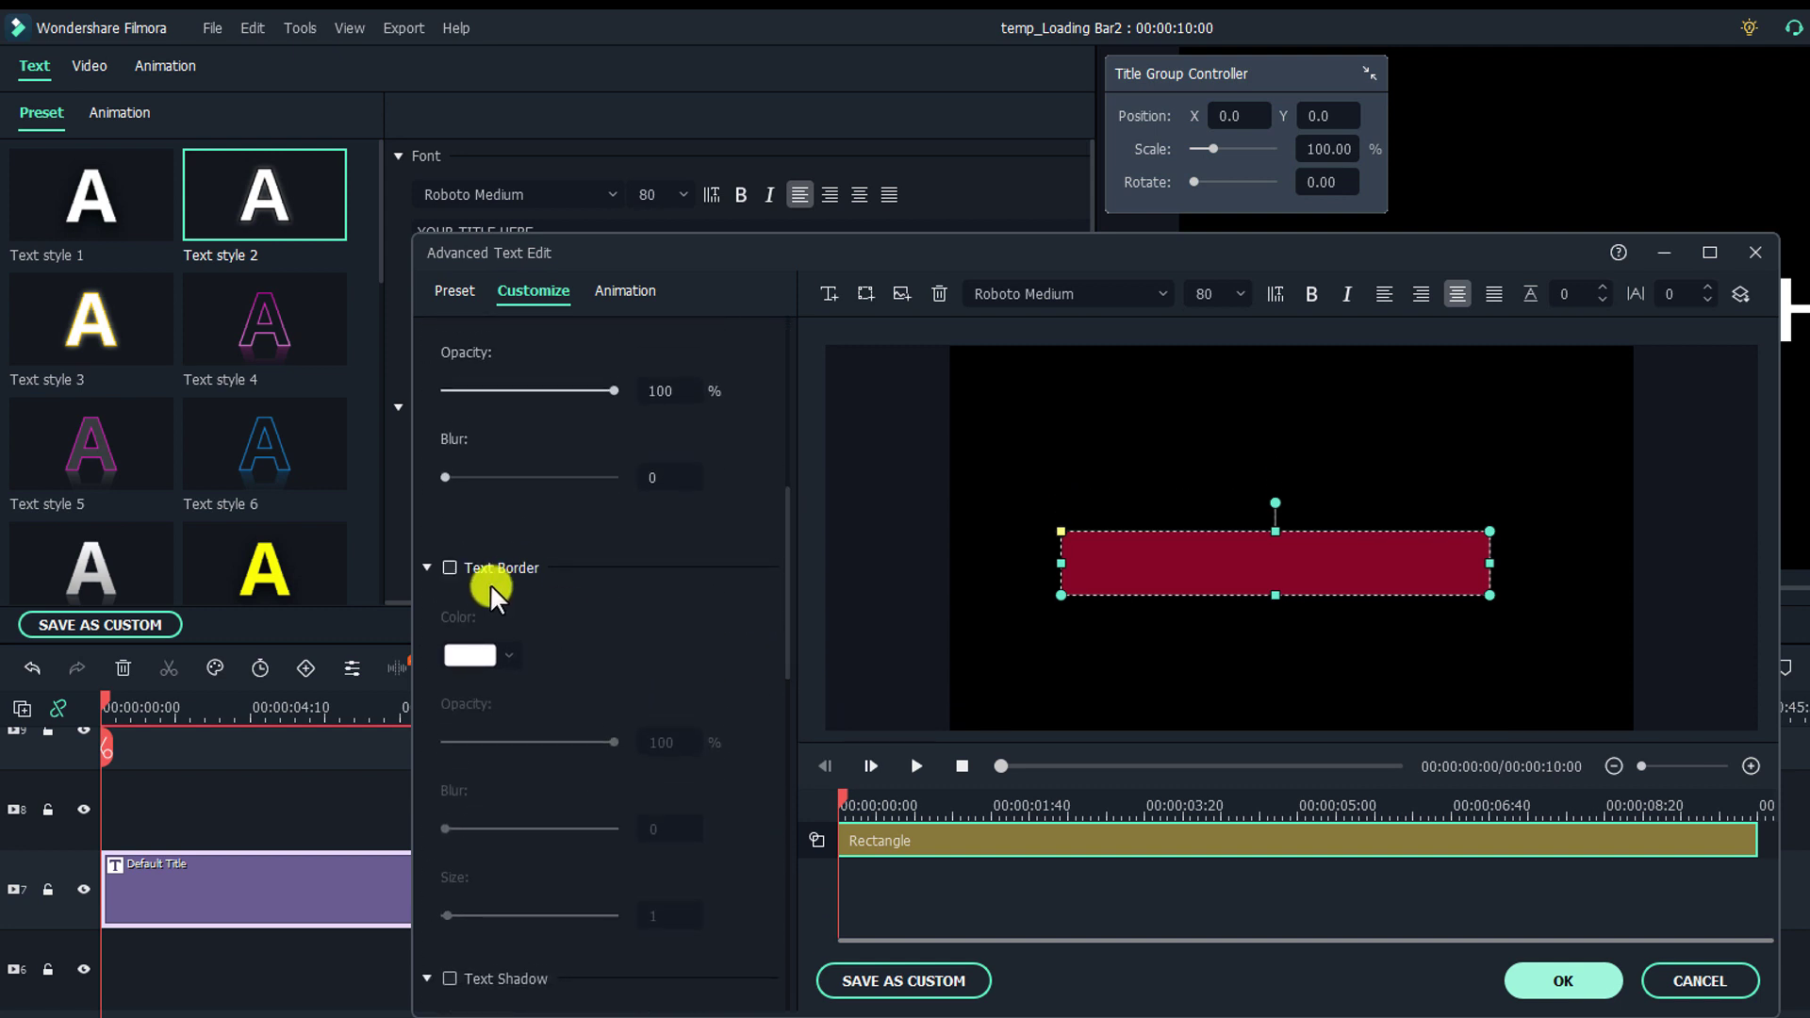
{"action": "left_click_drag", "start_coordinate": [782, 598], "coordinate": [771, 858]}
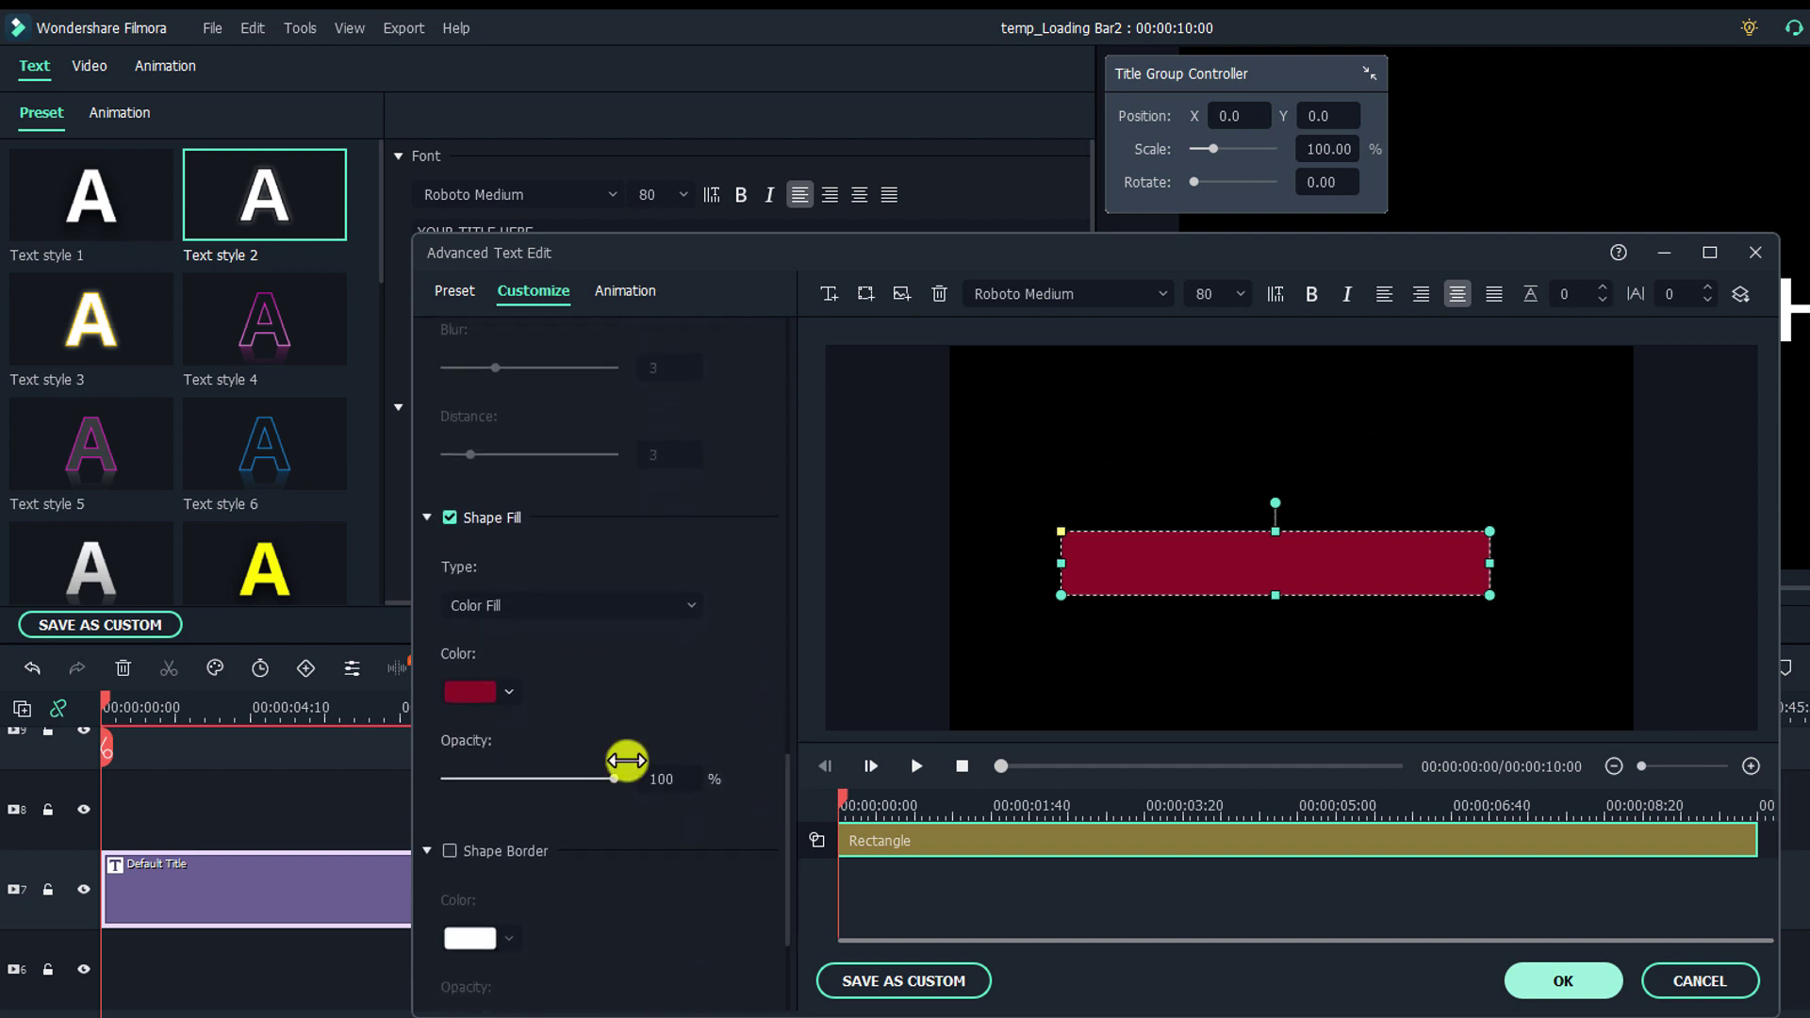
{"action": "left_click", "coordinate": [501, 688]}
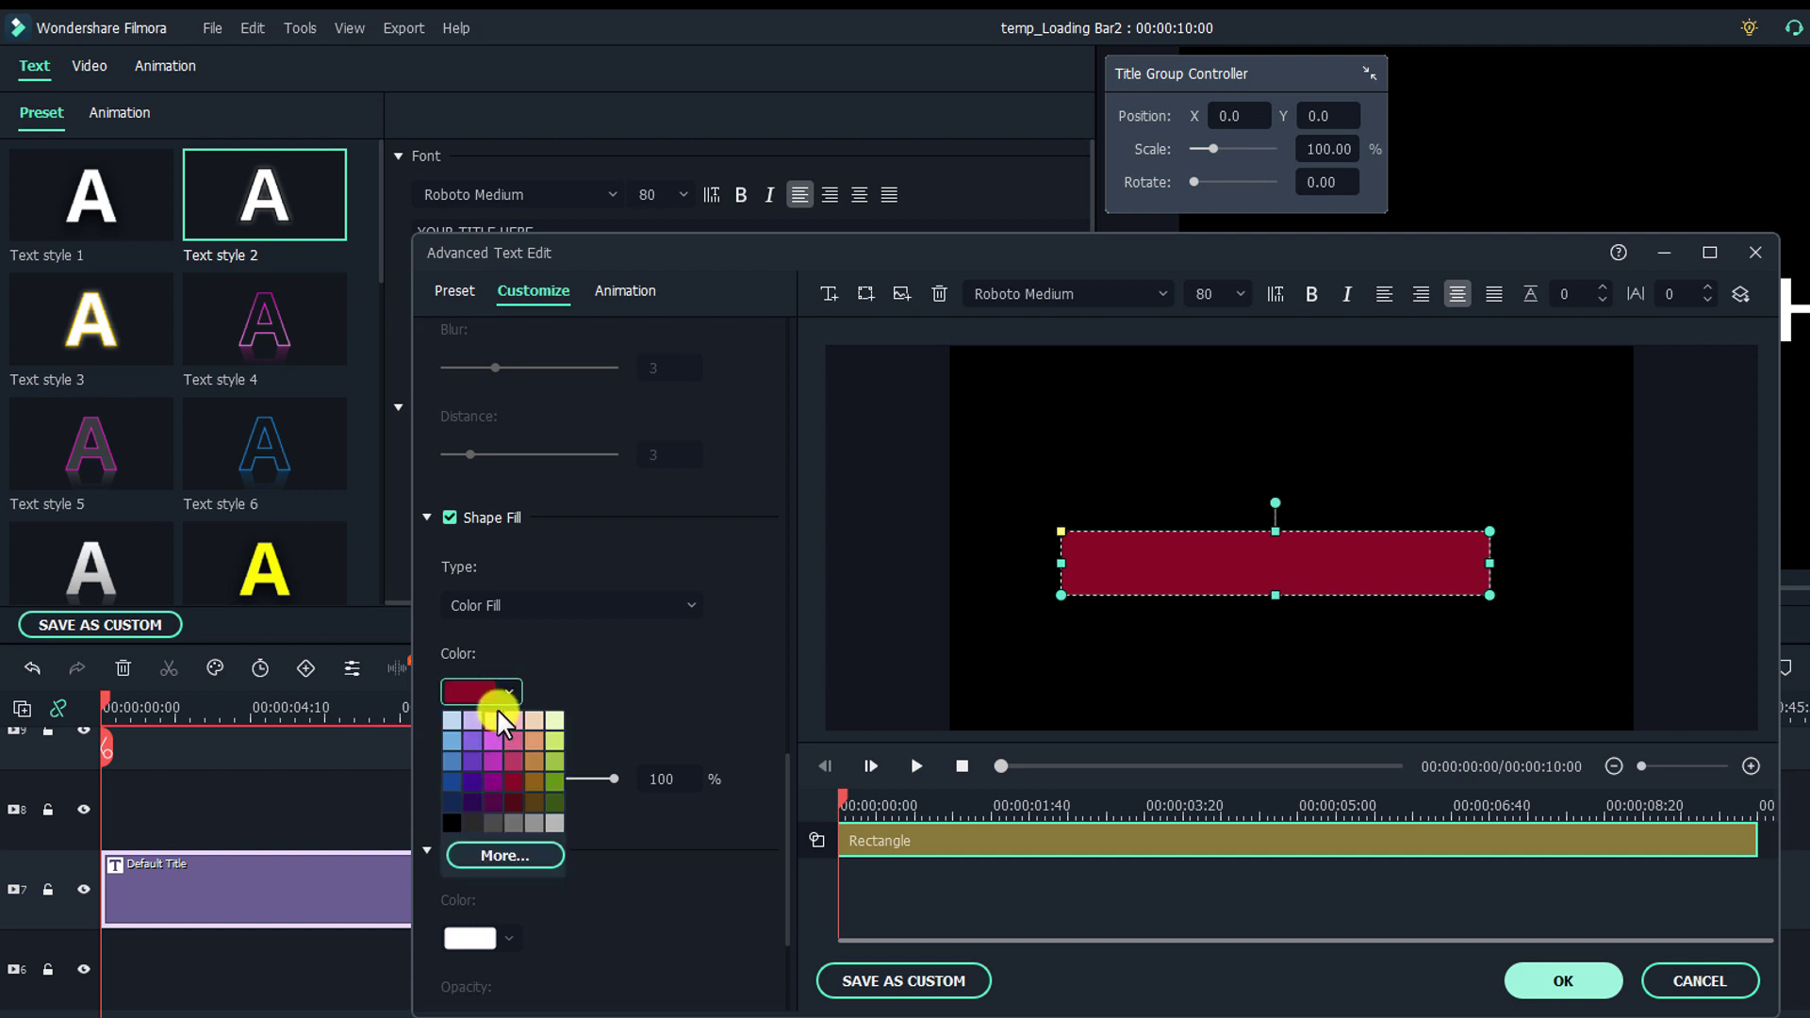
{"action": "left_click", "coordinate": [454, 781]}
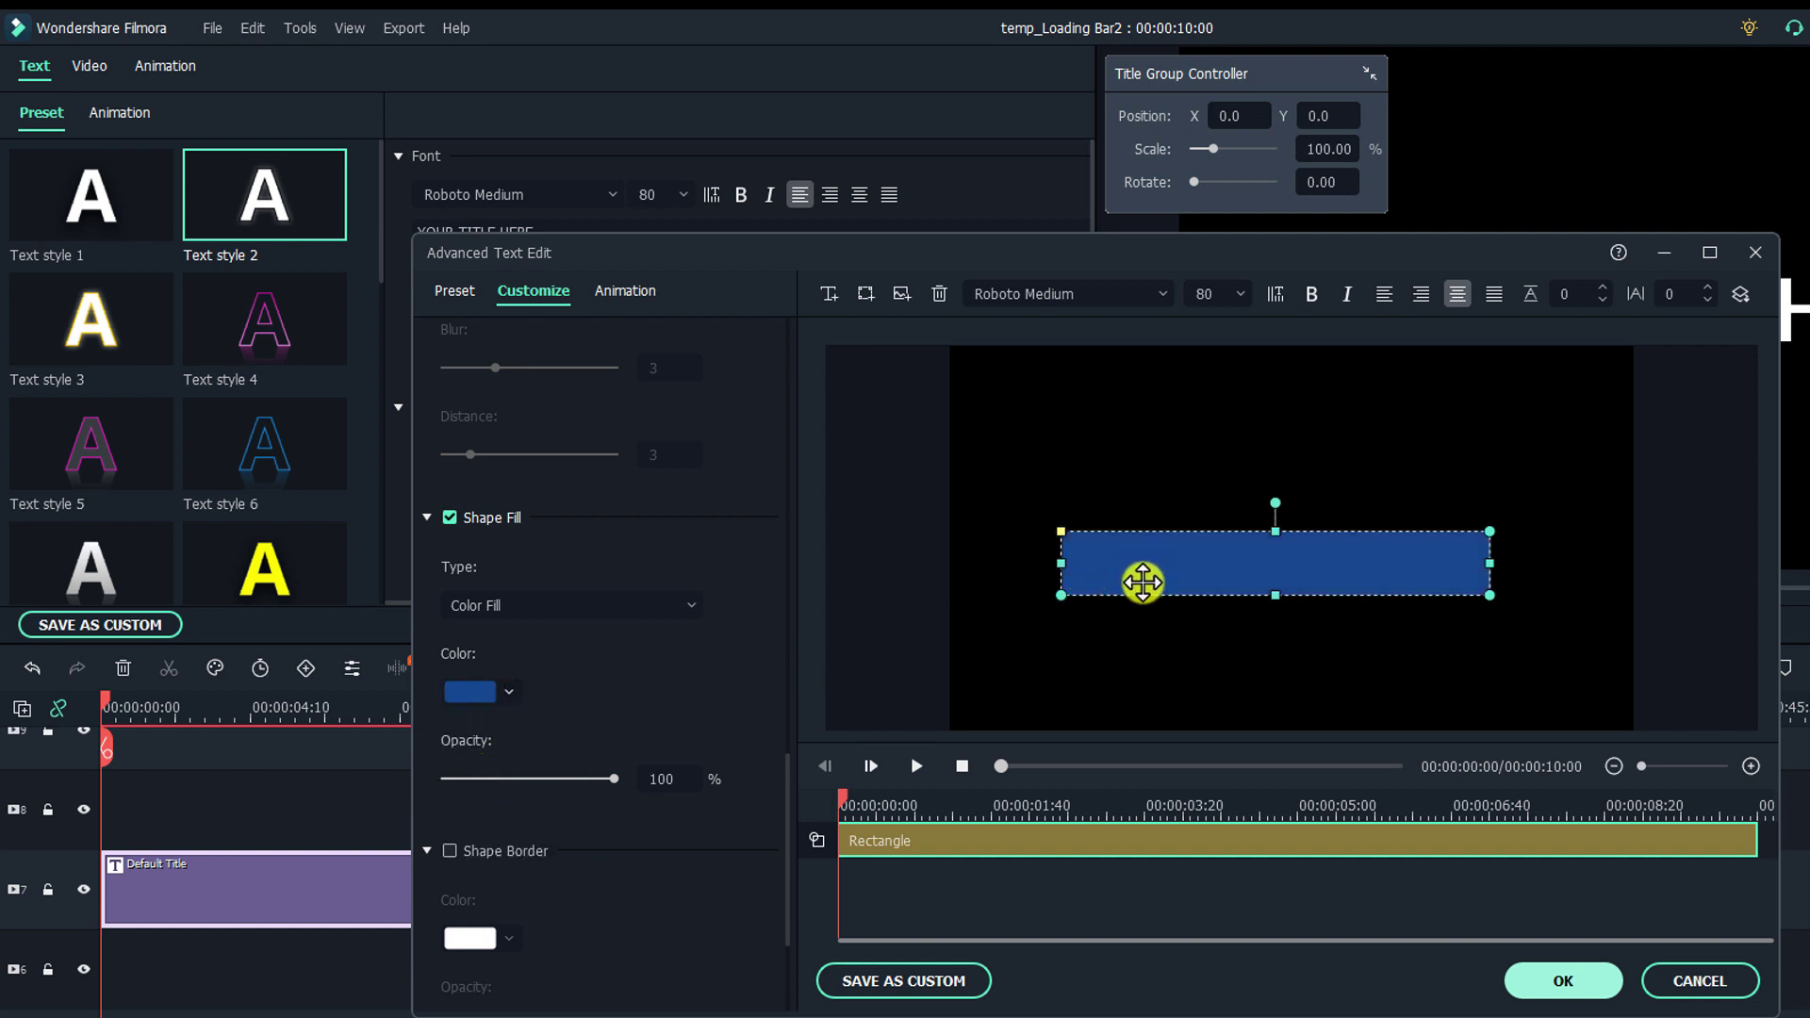
Enable a white Shape Border around the rectangle
{"action": "left_click", "coordinate": [448, 850]}
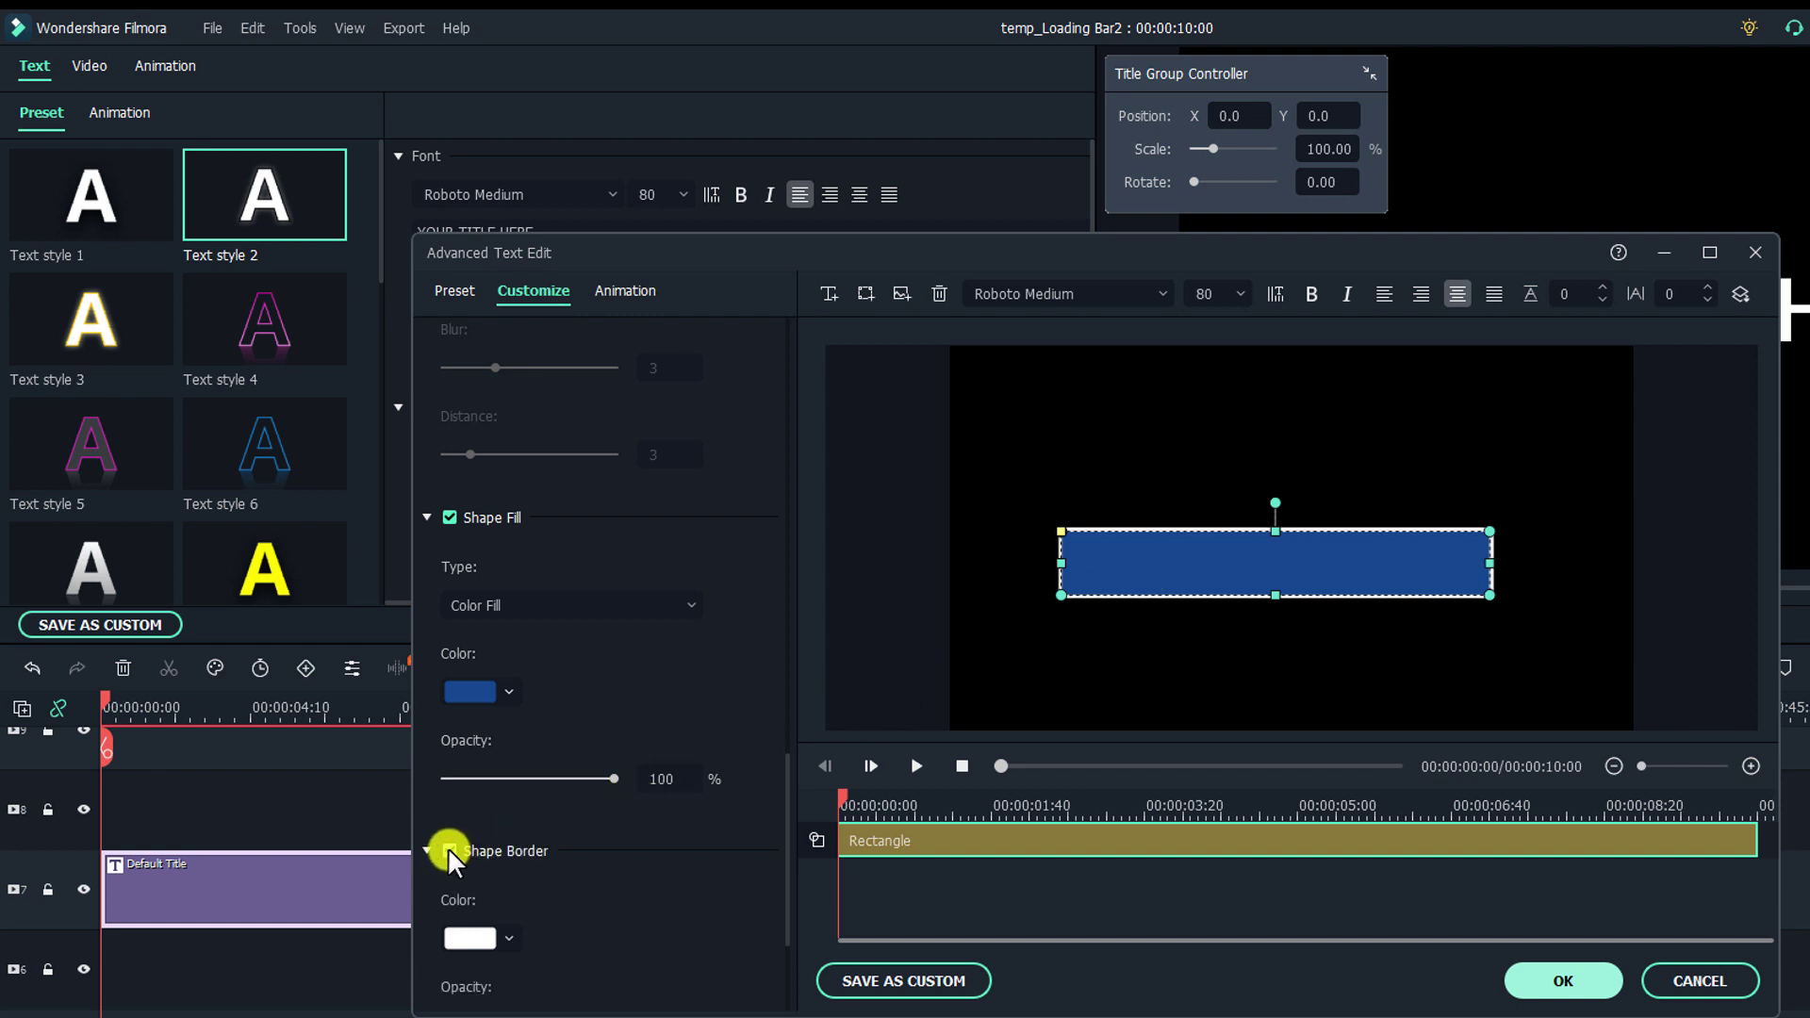
{"action": "left_click_drag", "start_coordinate": [784, 779], "coordinate": [771, 857]}
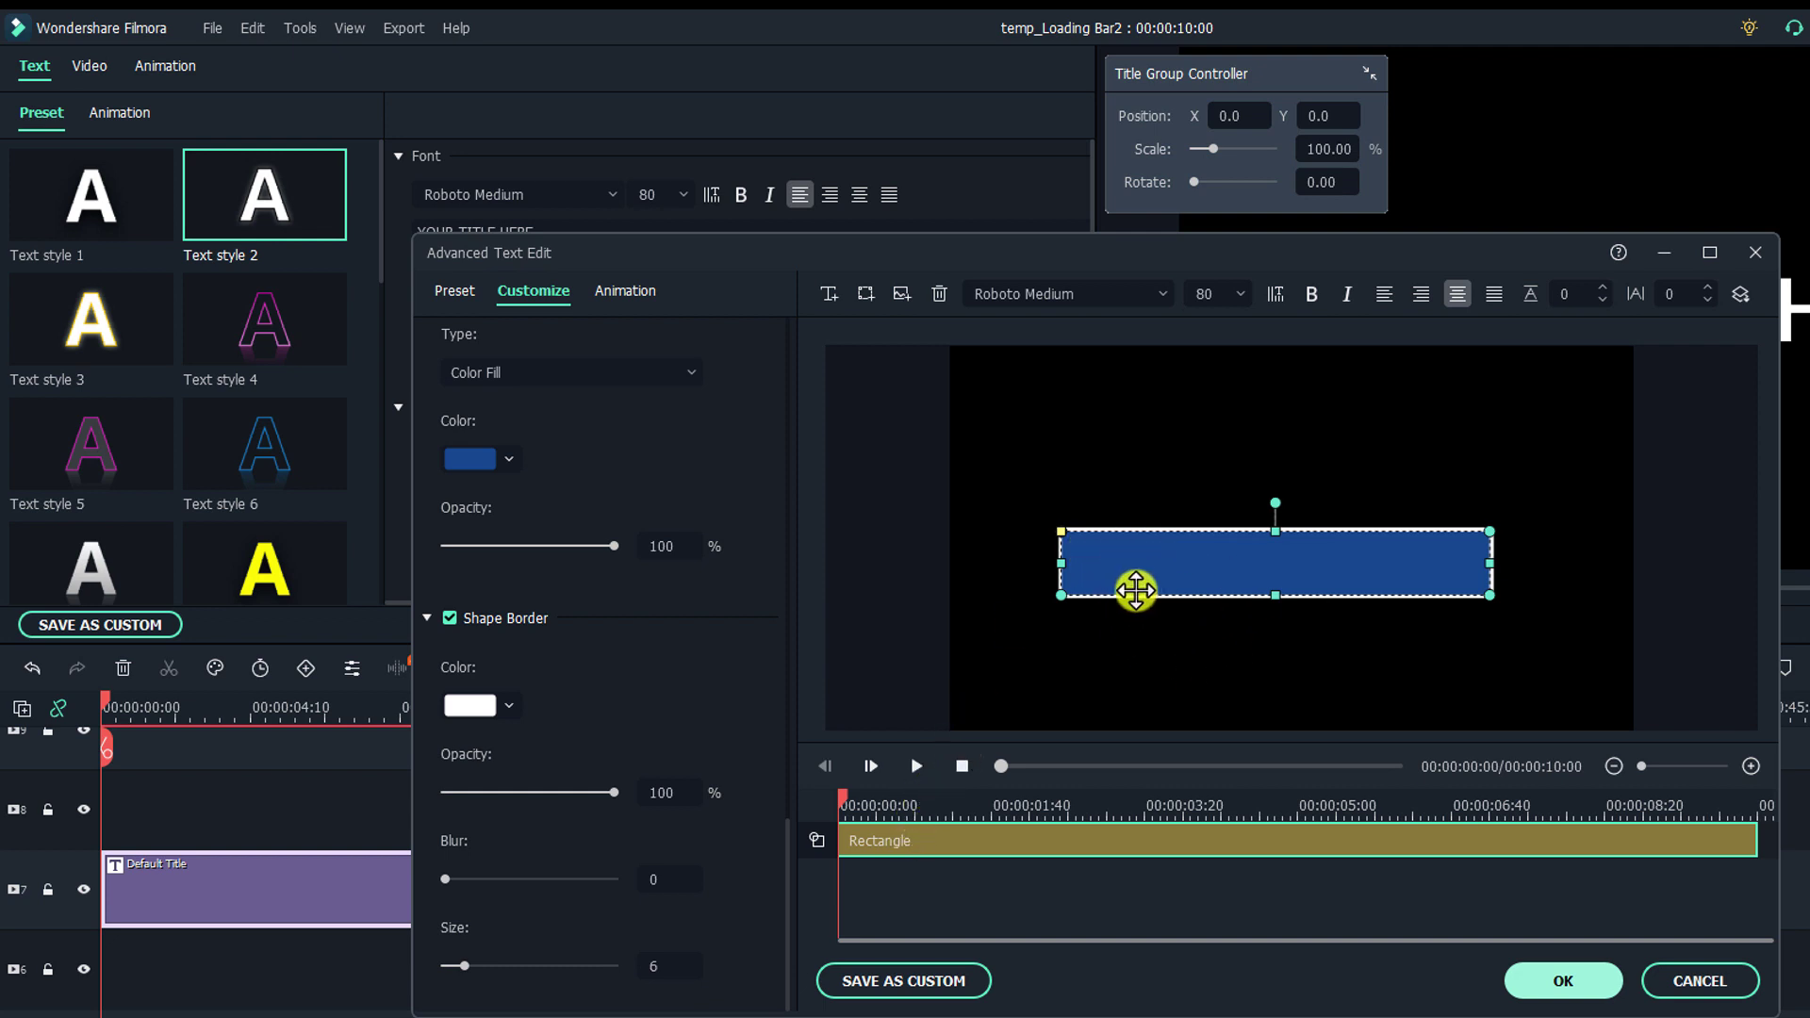
{"action": "left_click", "coordinate": [865, 294]}
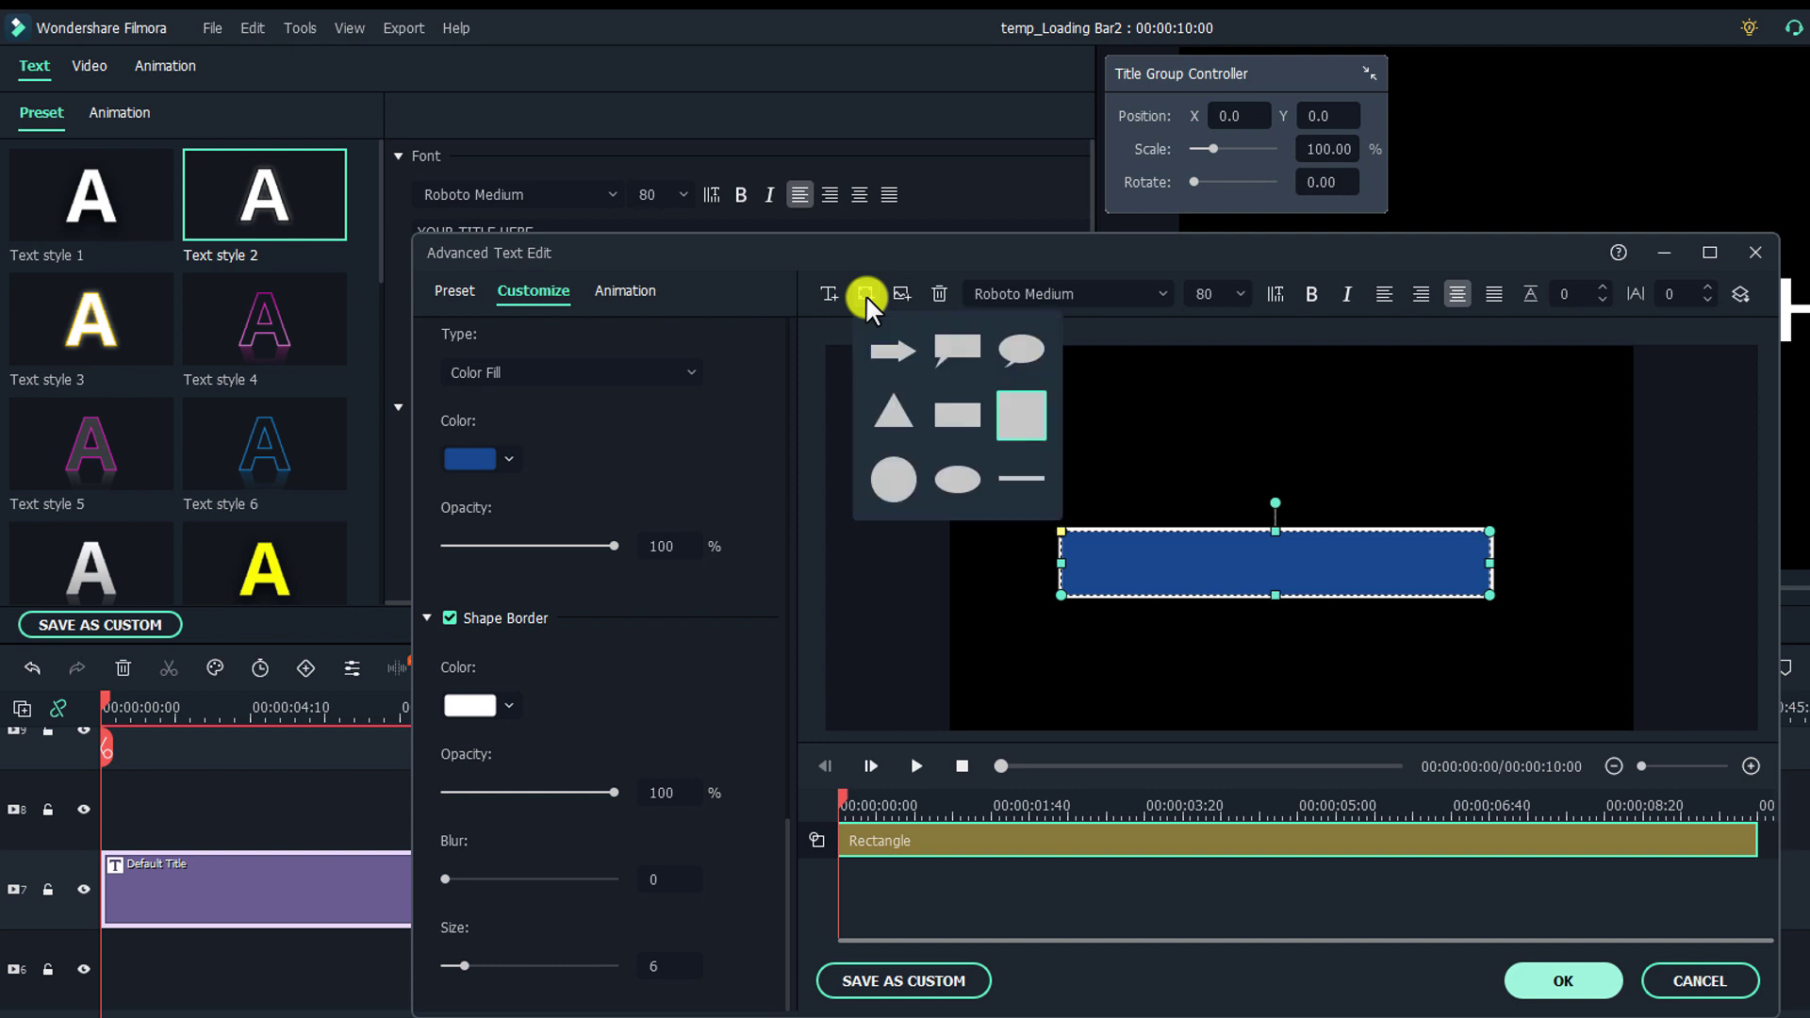
Add a second square shape, delete its TEXT HERE placeholder, and size it to cover the bar
{"action": "left_click", "coordinate": [1008, 422]}
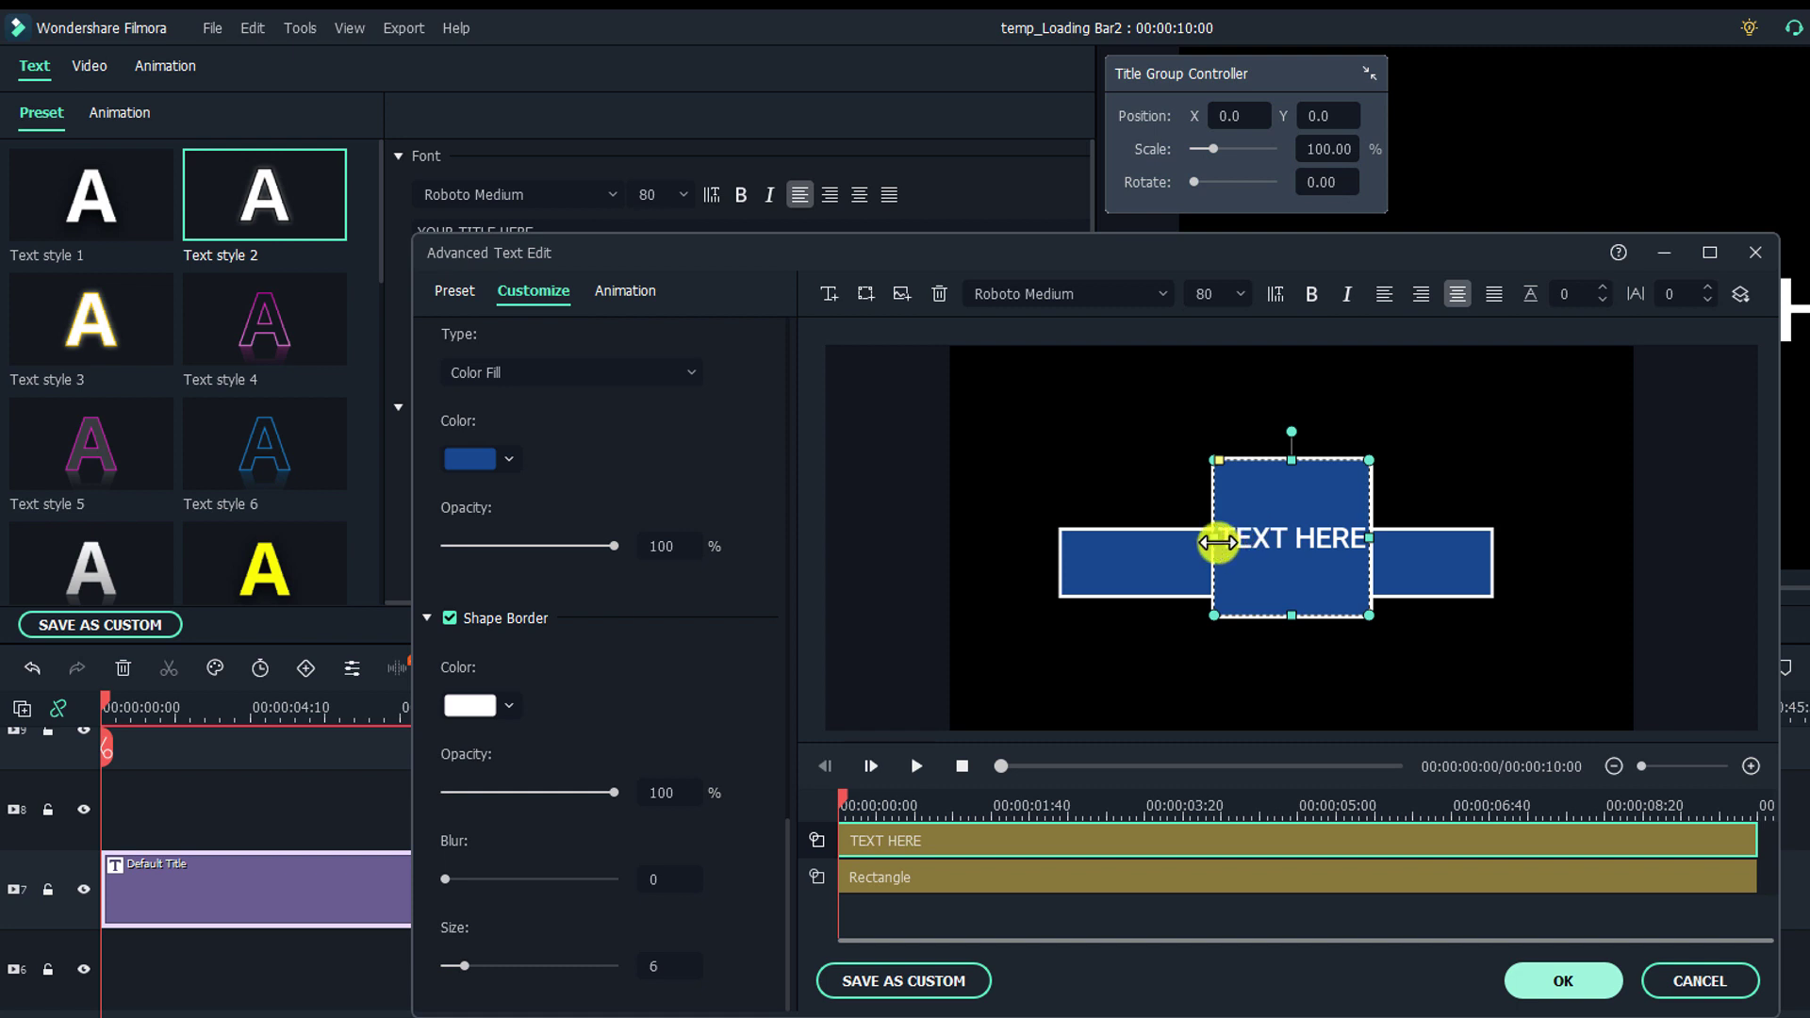
{"action": "left_click_drag", "start_coordinate": [1215, 541], "coordinate": [1060, 537]}
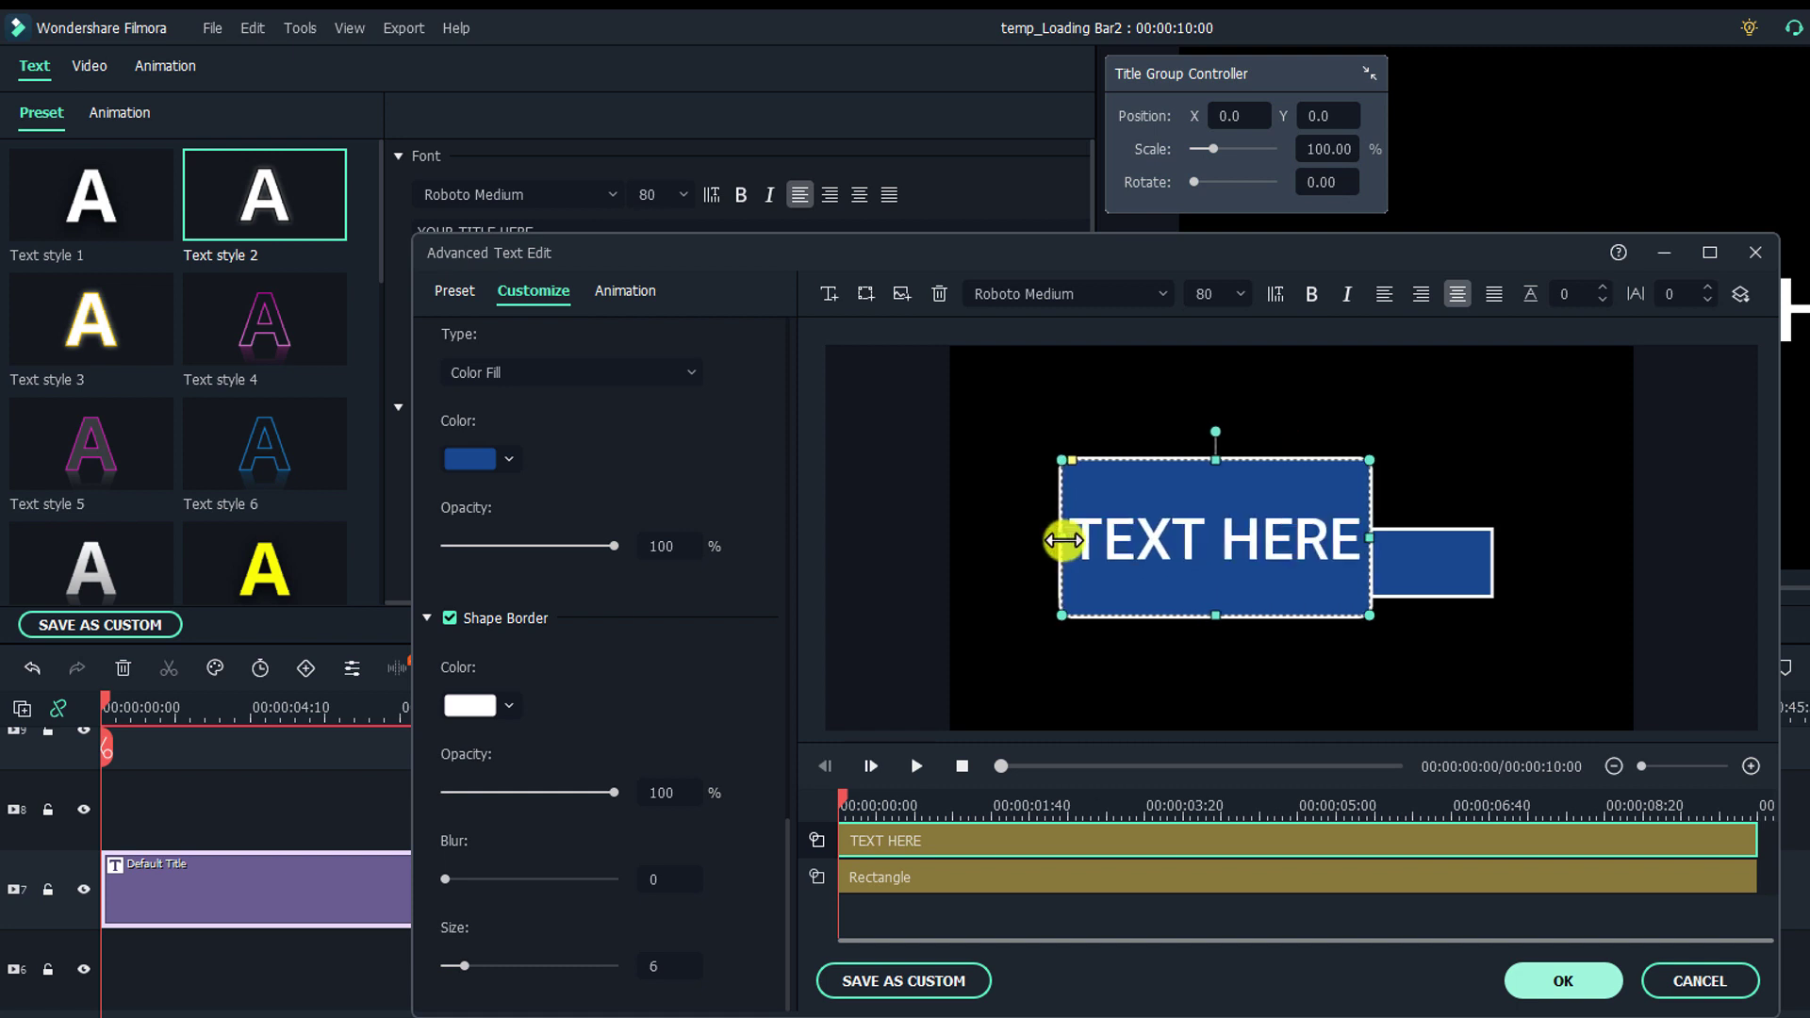
{"action": "left_click_drag", "start_coordinate": [1211, 459], "coordinate": [1198, 536]}
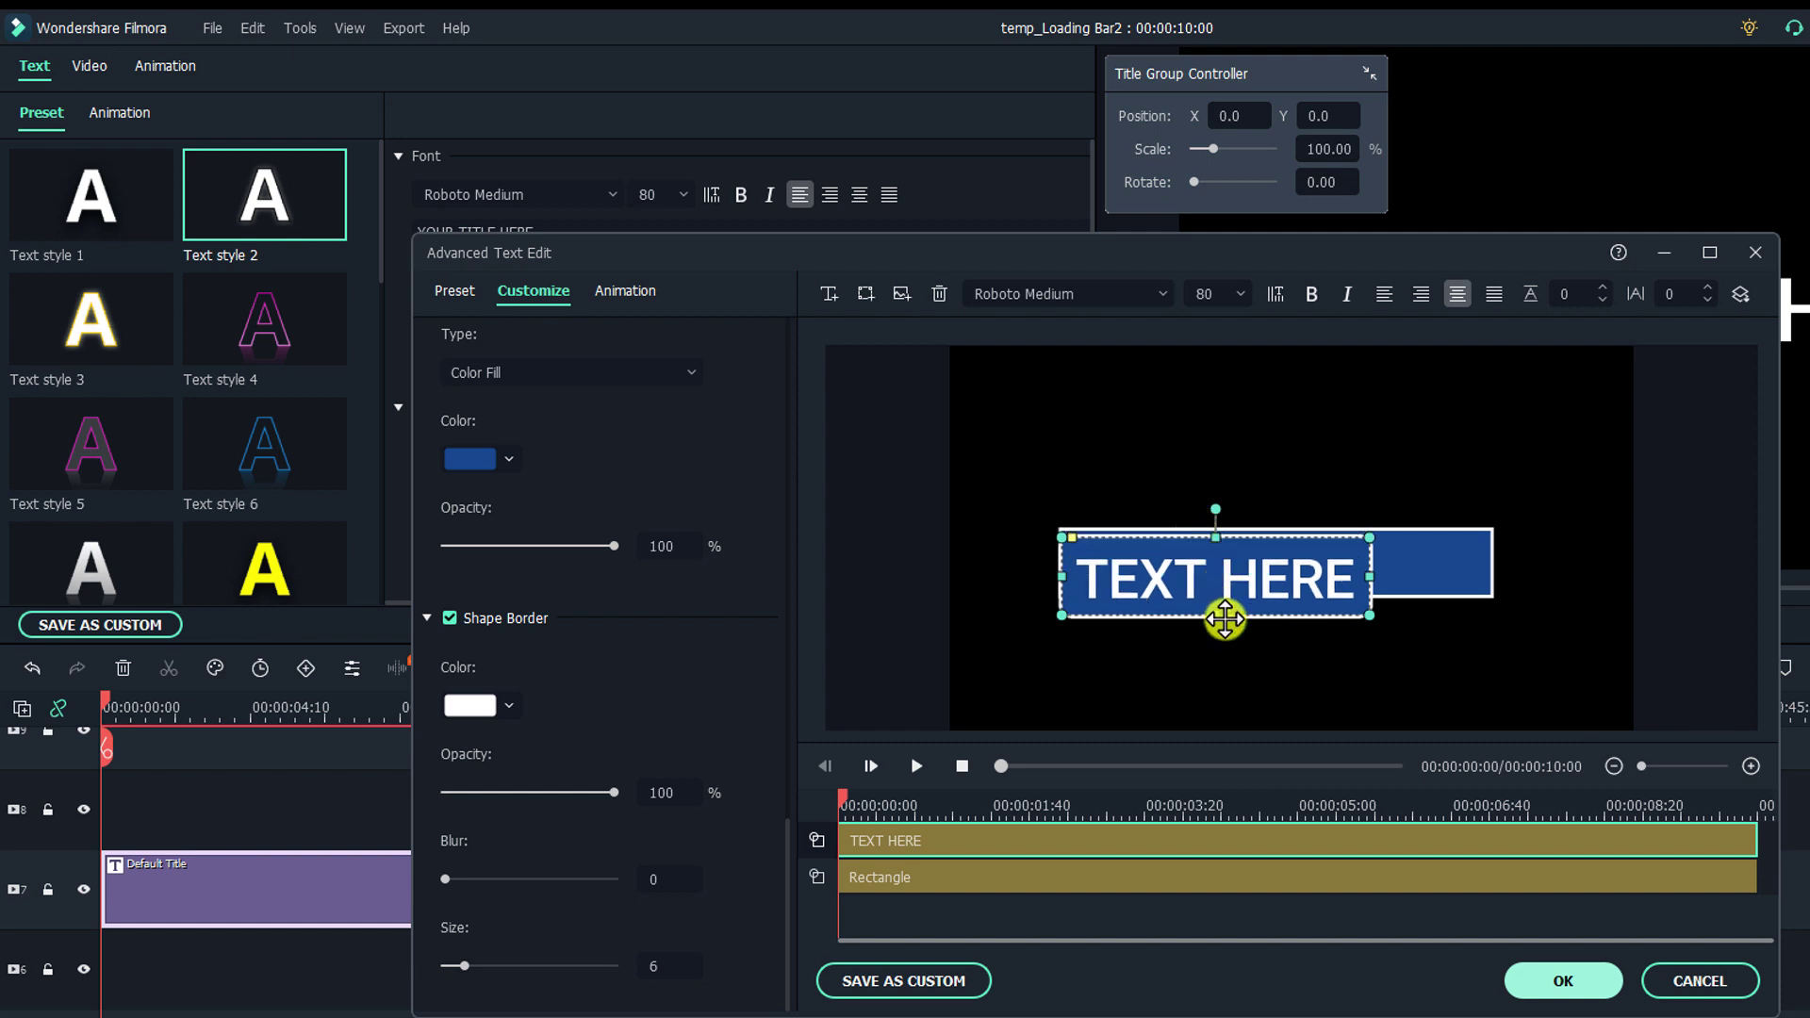
{"action": "left_click_drag", "start_coordinate": [1220, 615], "coordinate": [1217, 586]}
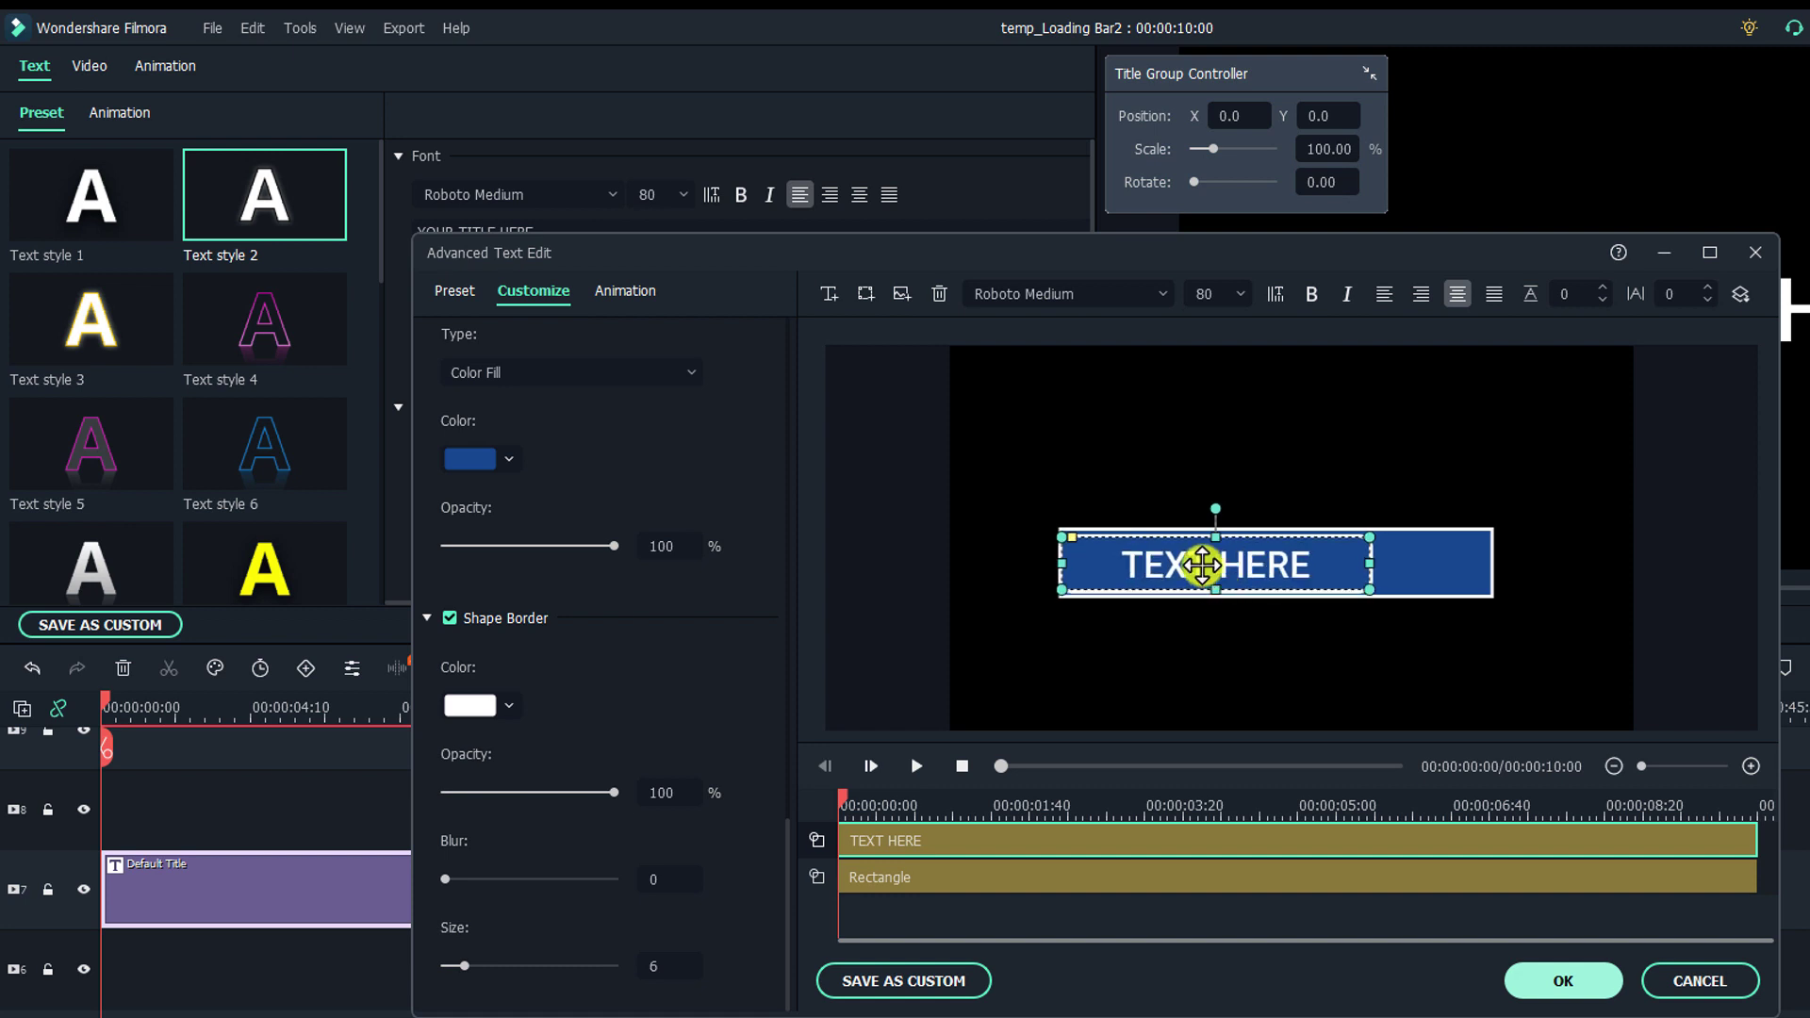
{"action": "double_click", "coordinate": [1203, 565]}
{"action": "key", "text": "BackSpace"}
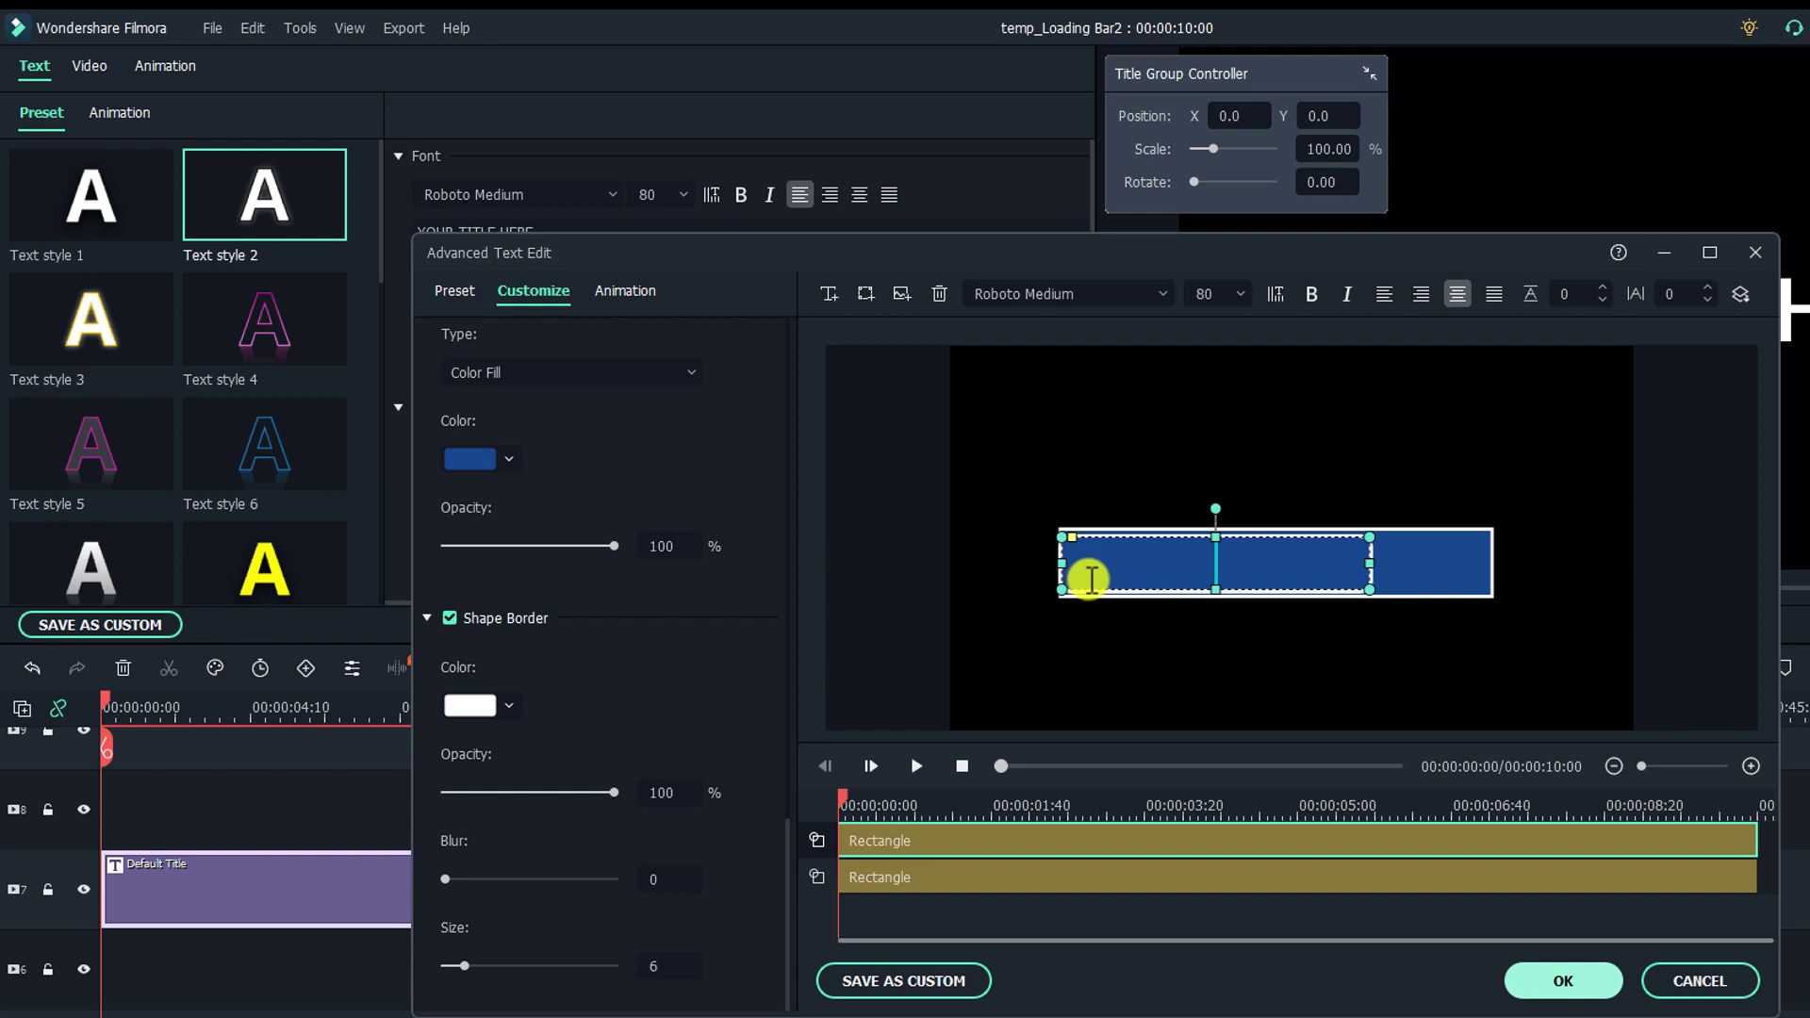
{"action": "left_click_drag", "start_coordinate": [1371, 563], "coordinate": [1483, 562]}
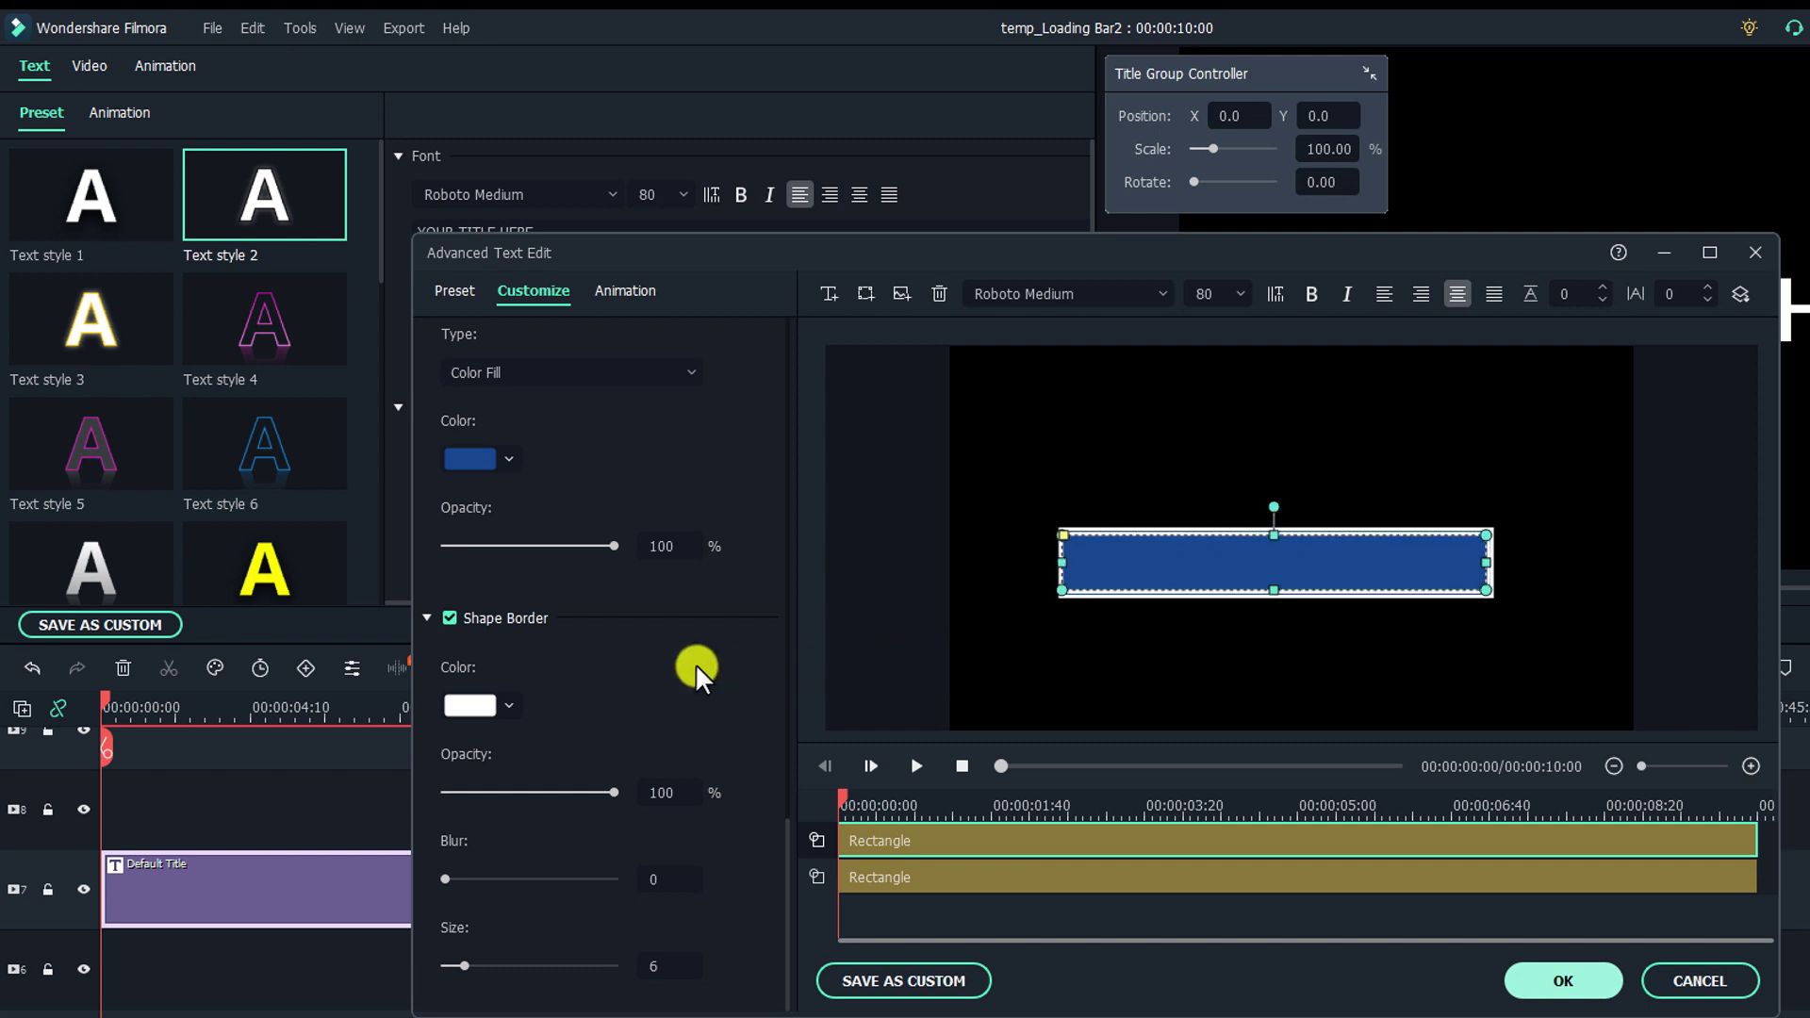
Remove the top rectangle's border and fill it with pure red #ff0000
{"action": "left_click", "coordinate": [451, 619]}
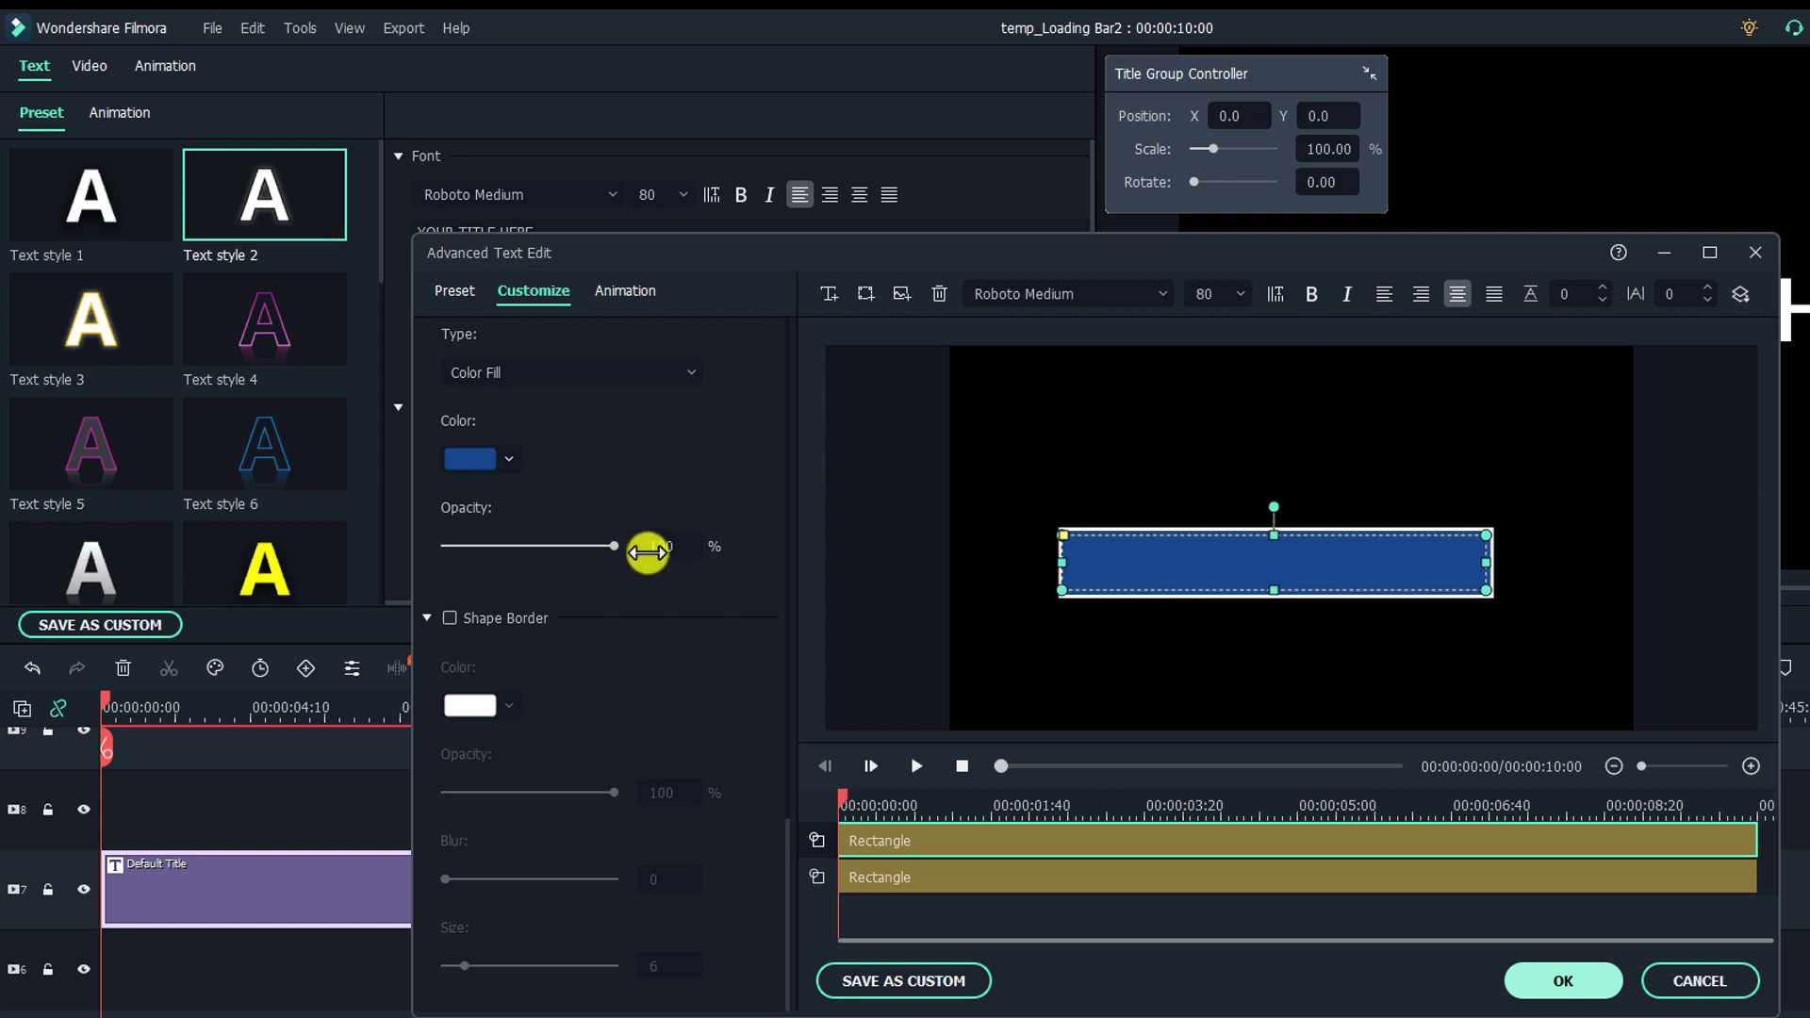
{"action": "scroll", "coordinate": [550, 514], "scroll_direction": "up", "scroll_amount": 2}
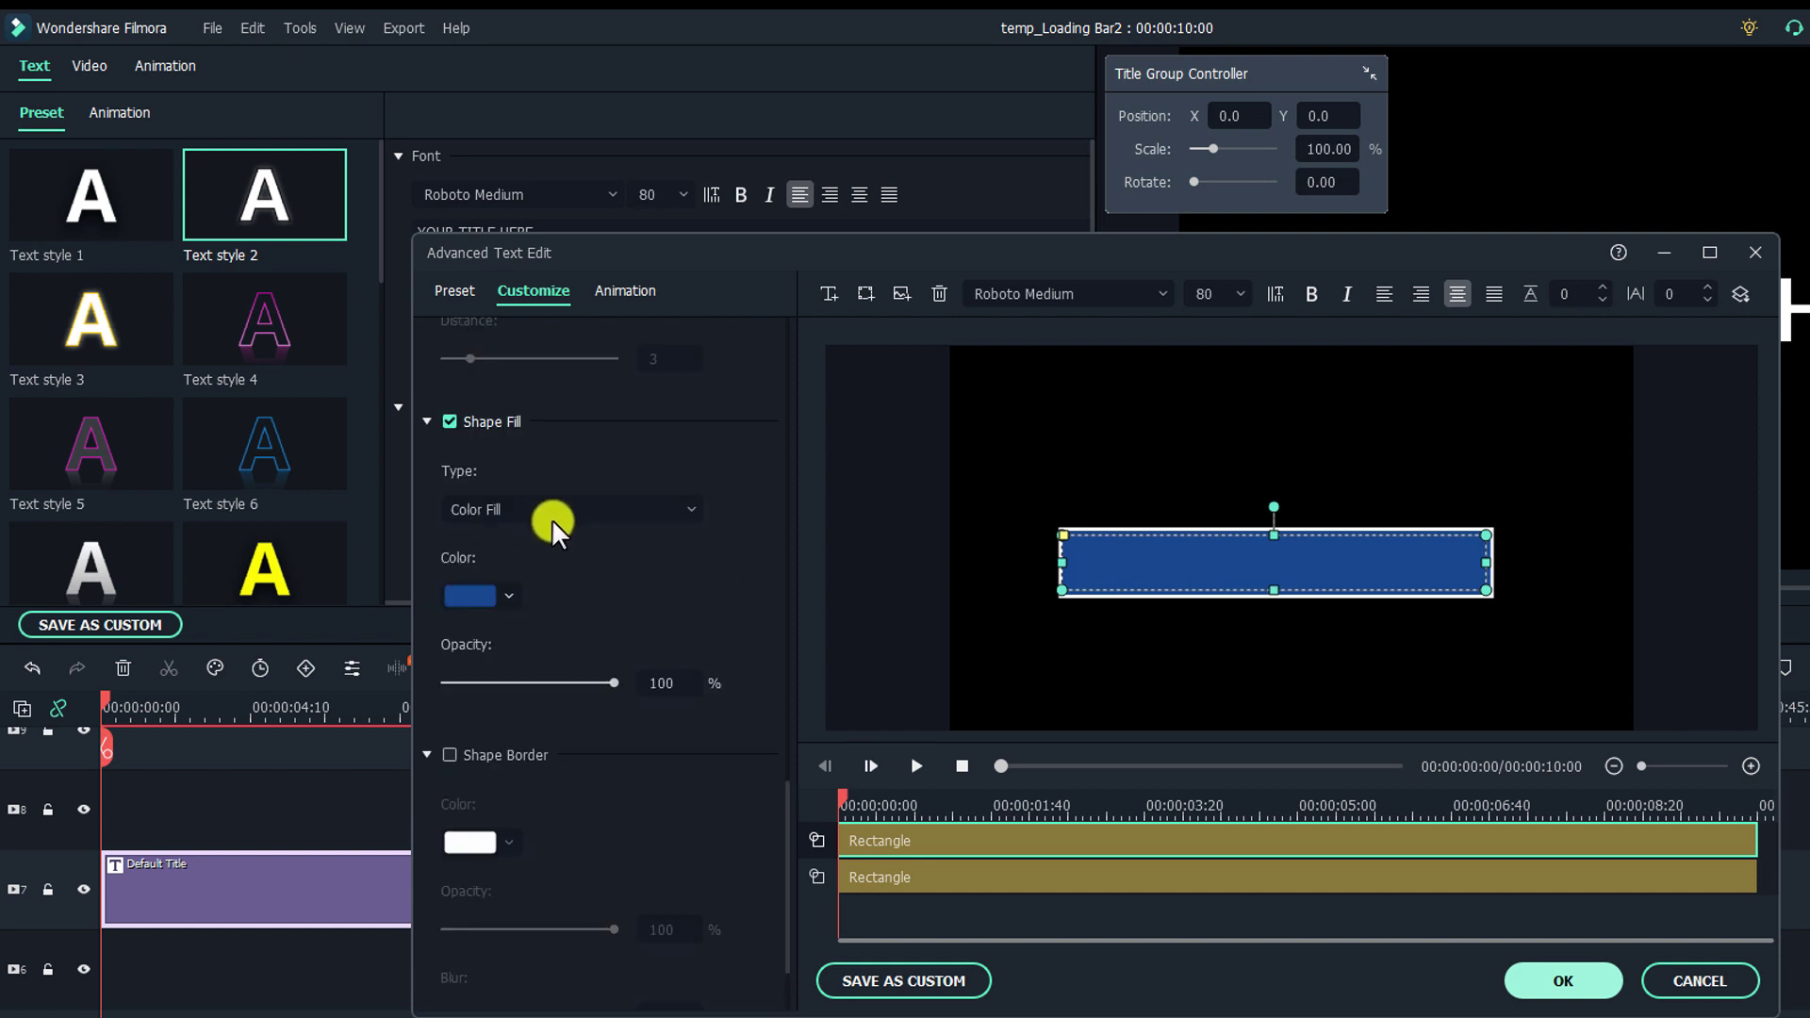
{"action": "left_click", "coordinate": [508, 594]}
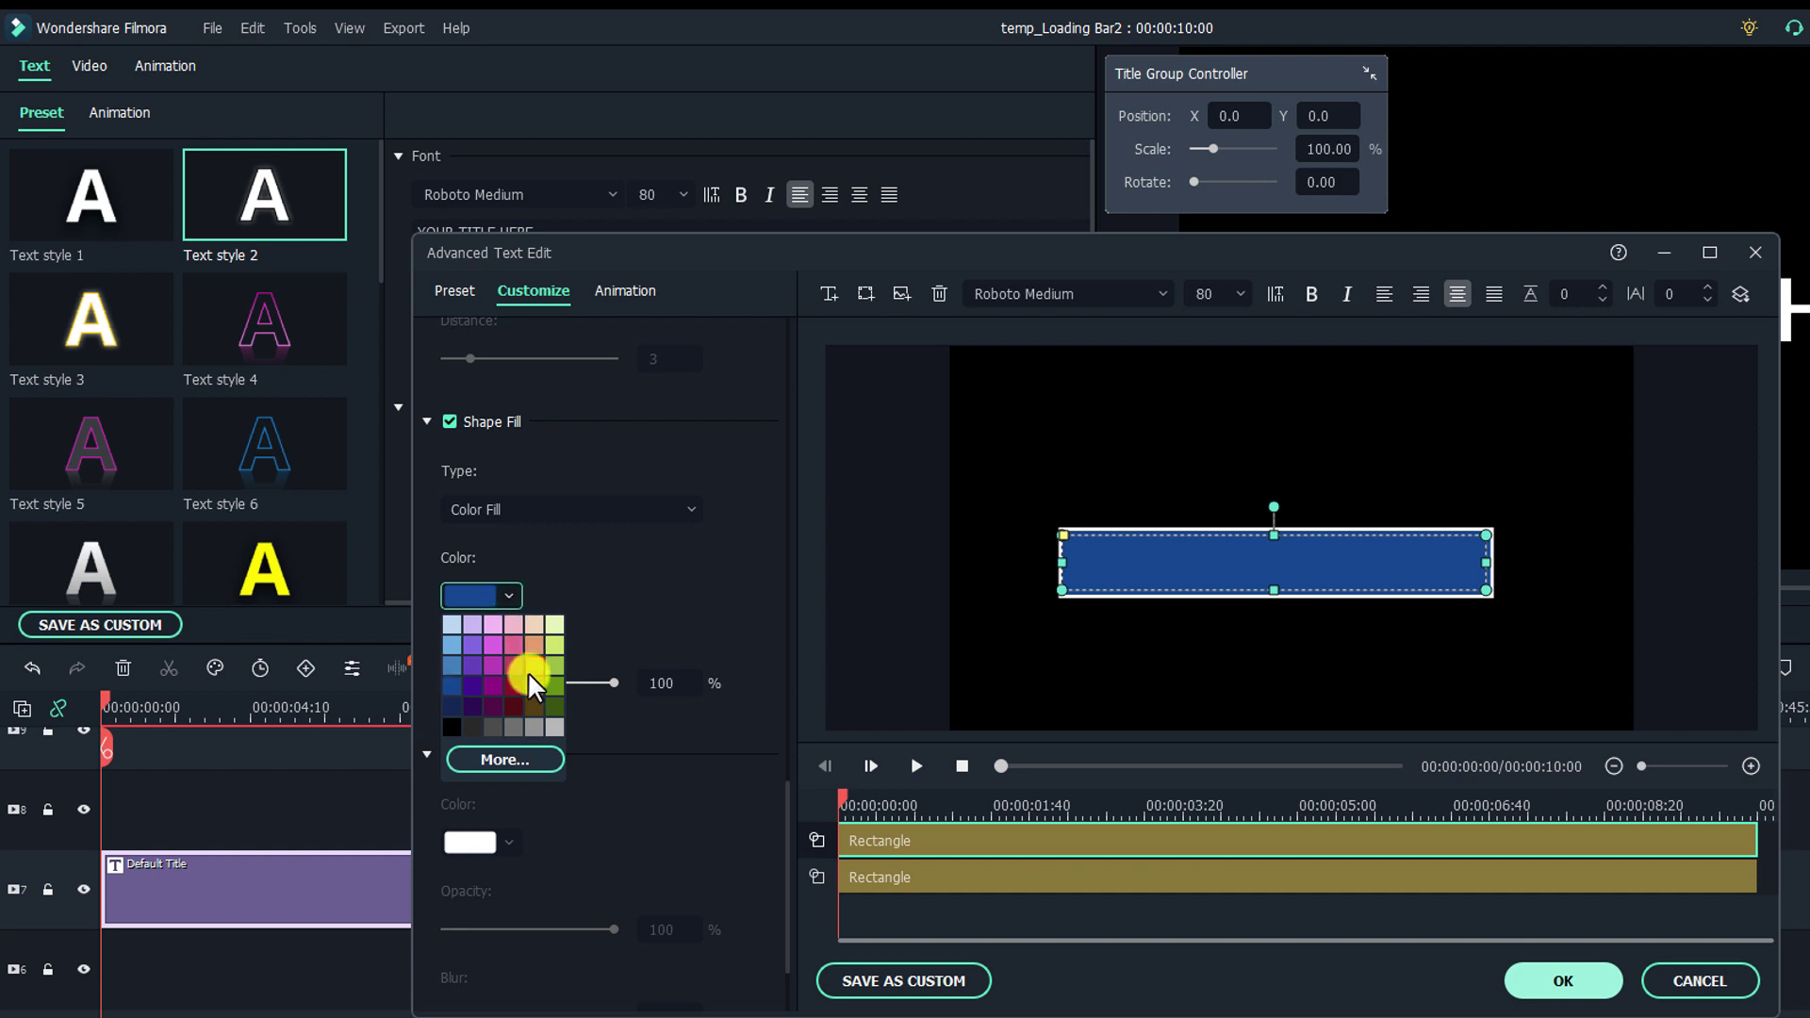
{"action": "left_click", "coordinate": [492, 756]}
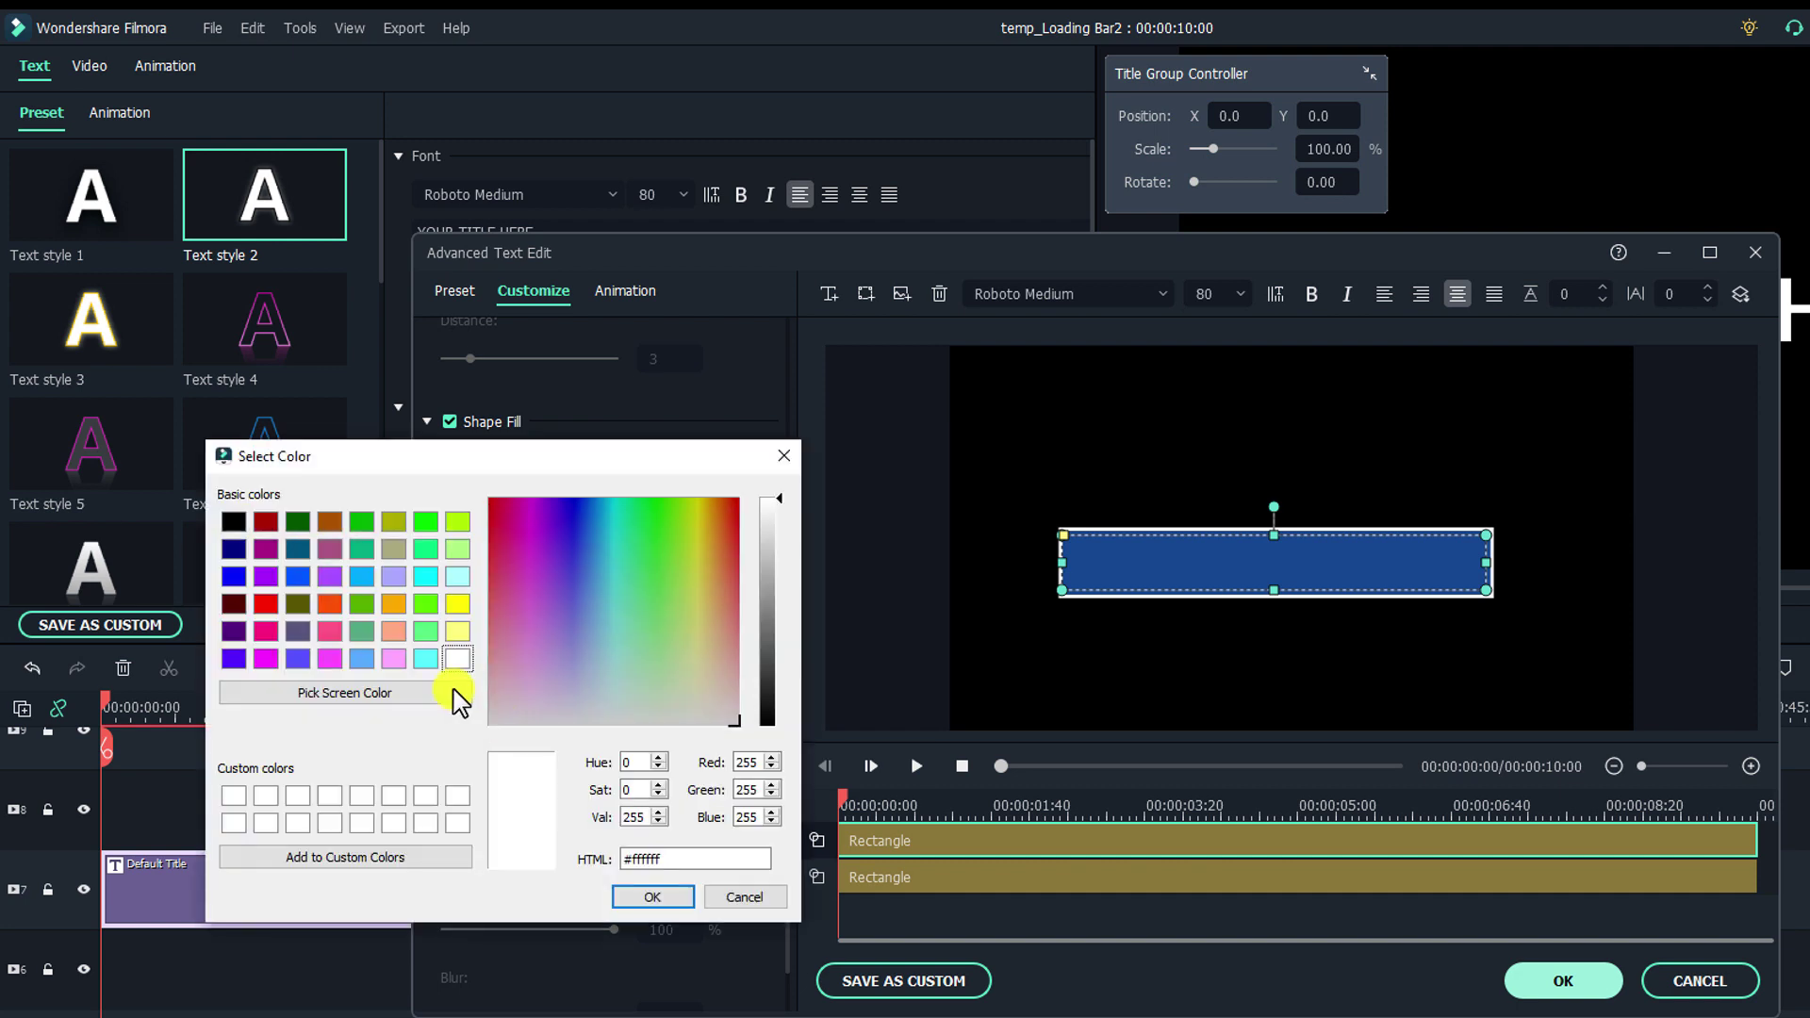
{"action": "left_click", "coordinate": [266, 604]}
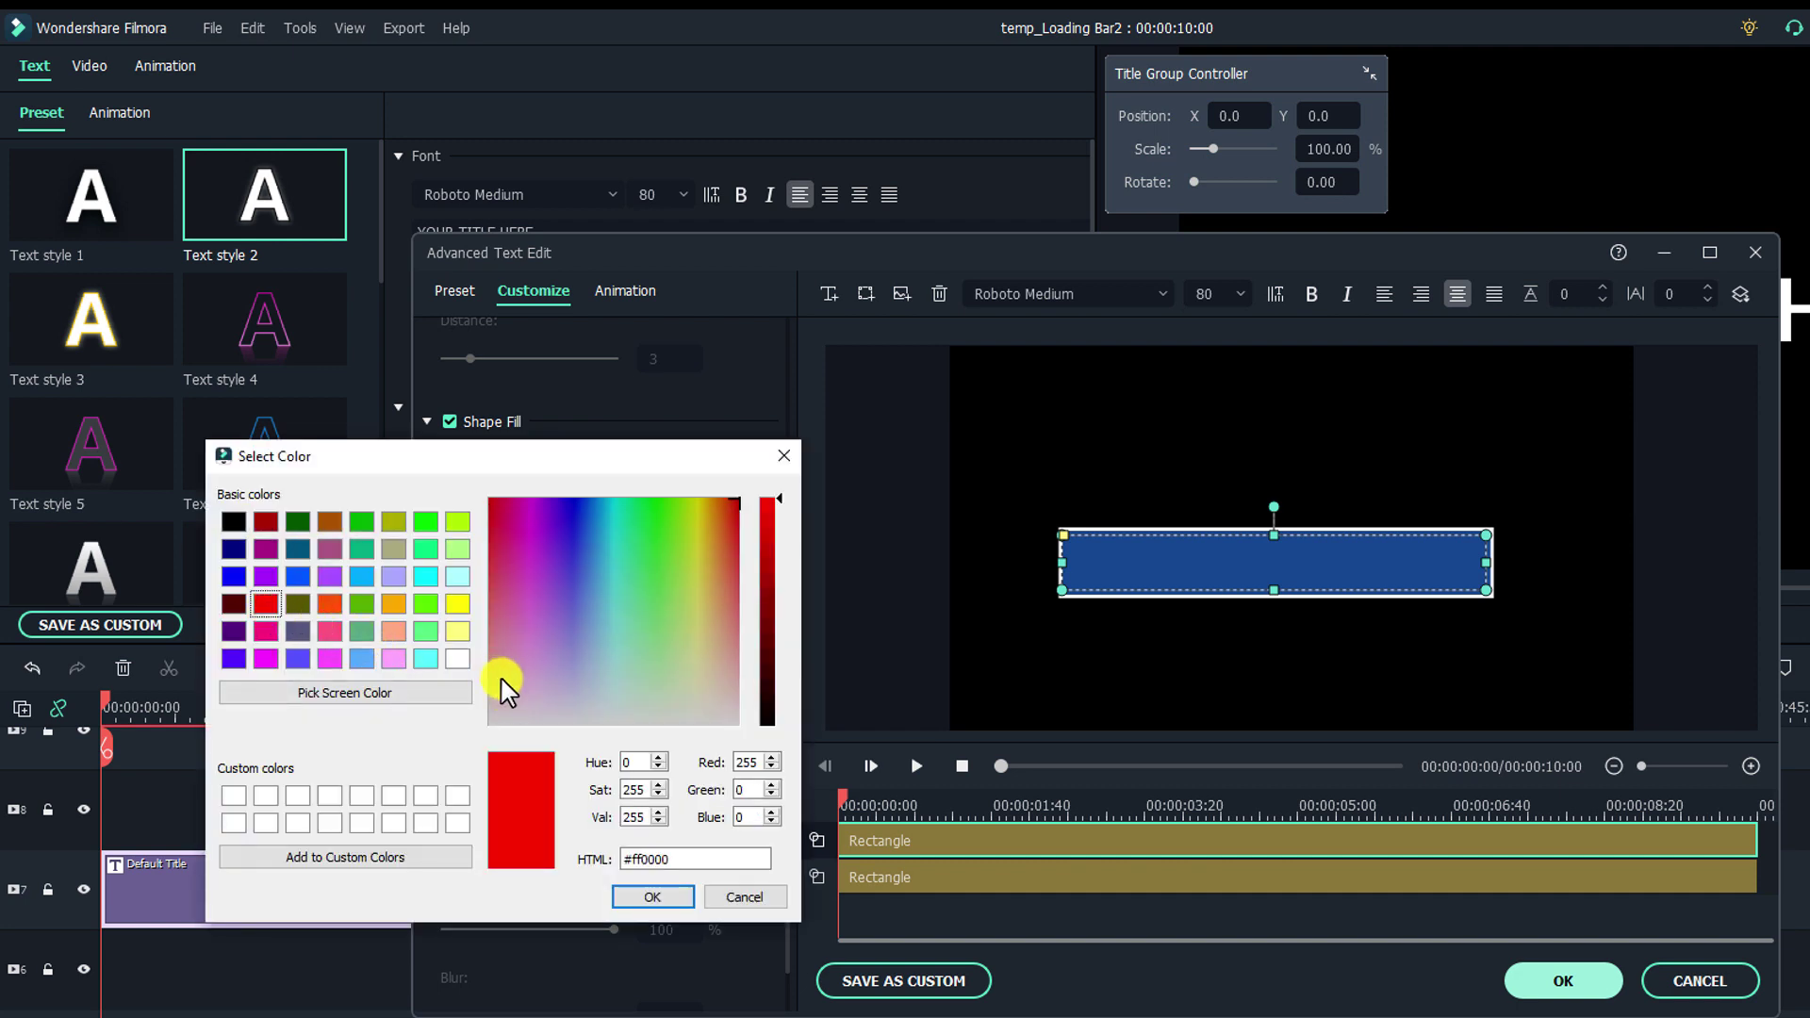
{"action": "left_click", "coordinate": [664, 897]}
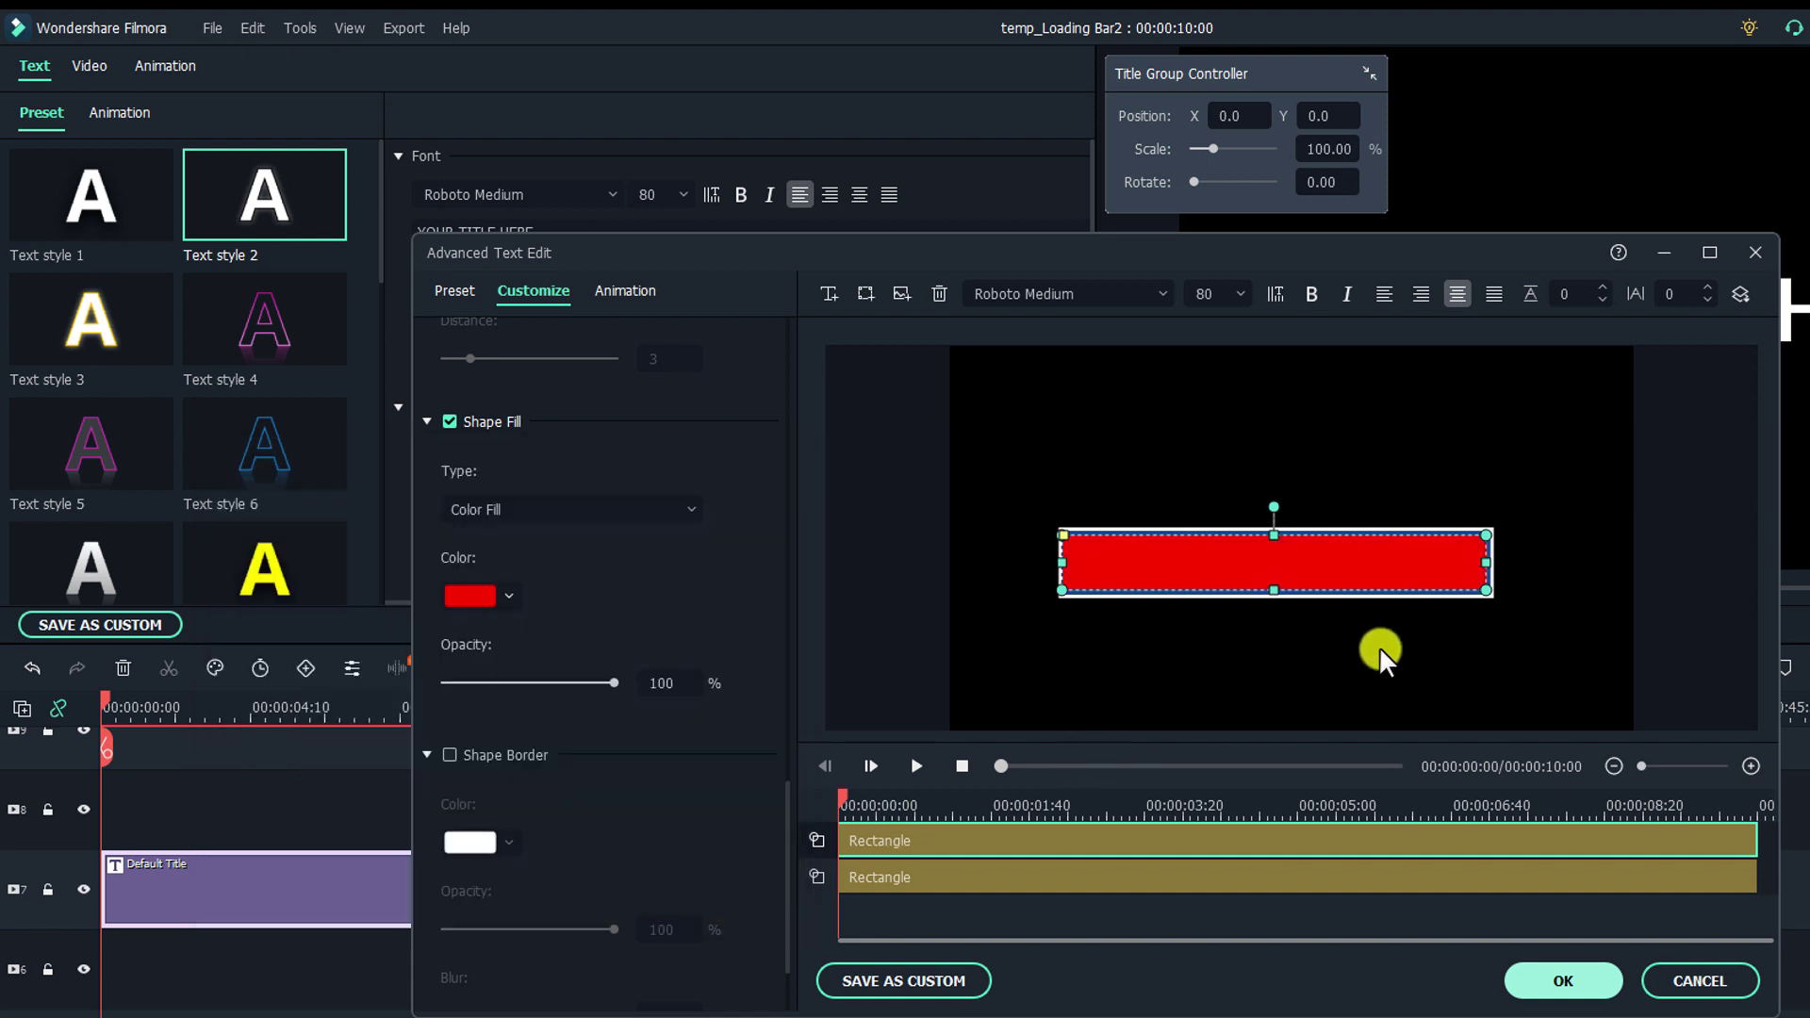
Nudge the red rectangle's top, bottom and right edges to fit inside the white outline
{"action": "left_click", "coordinate": [1141, 653]}
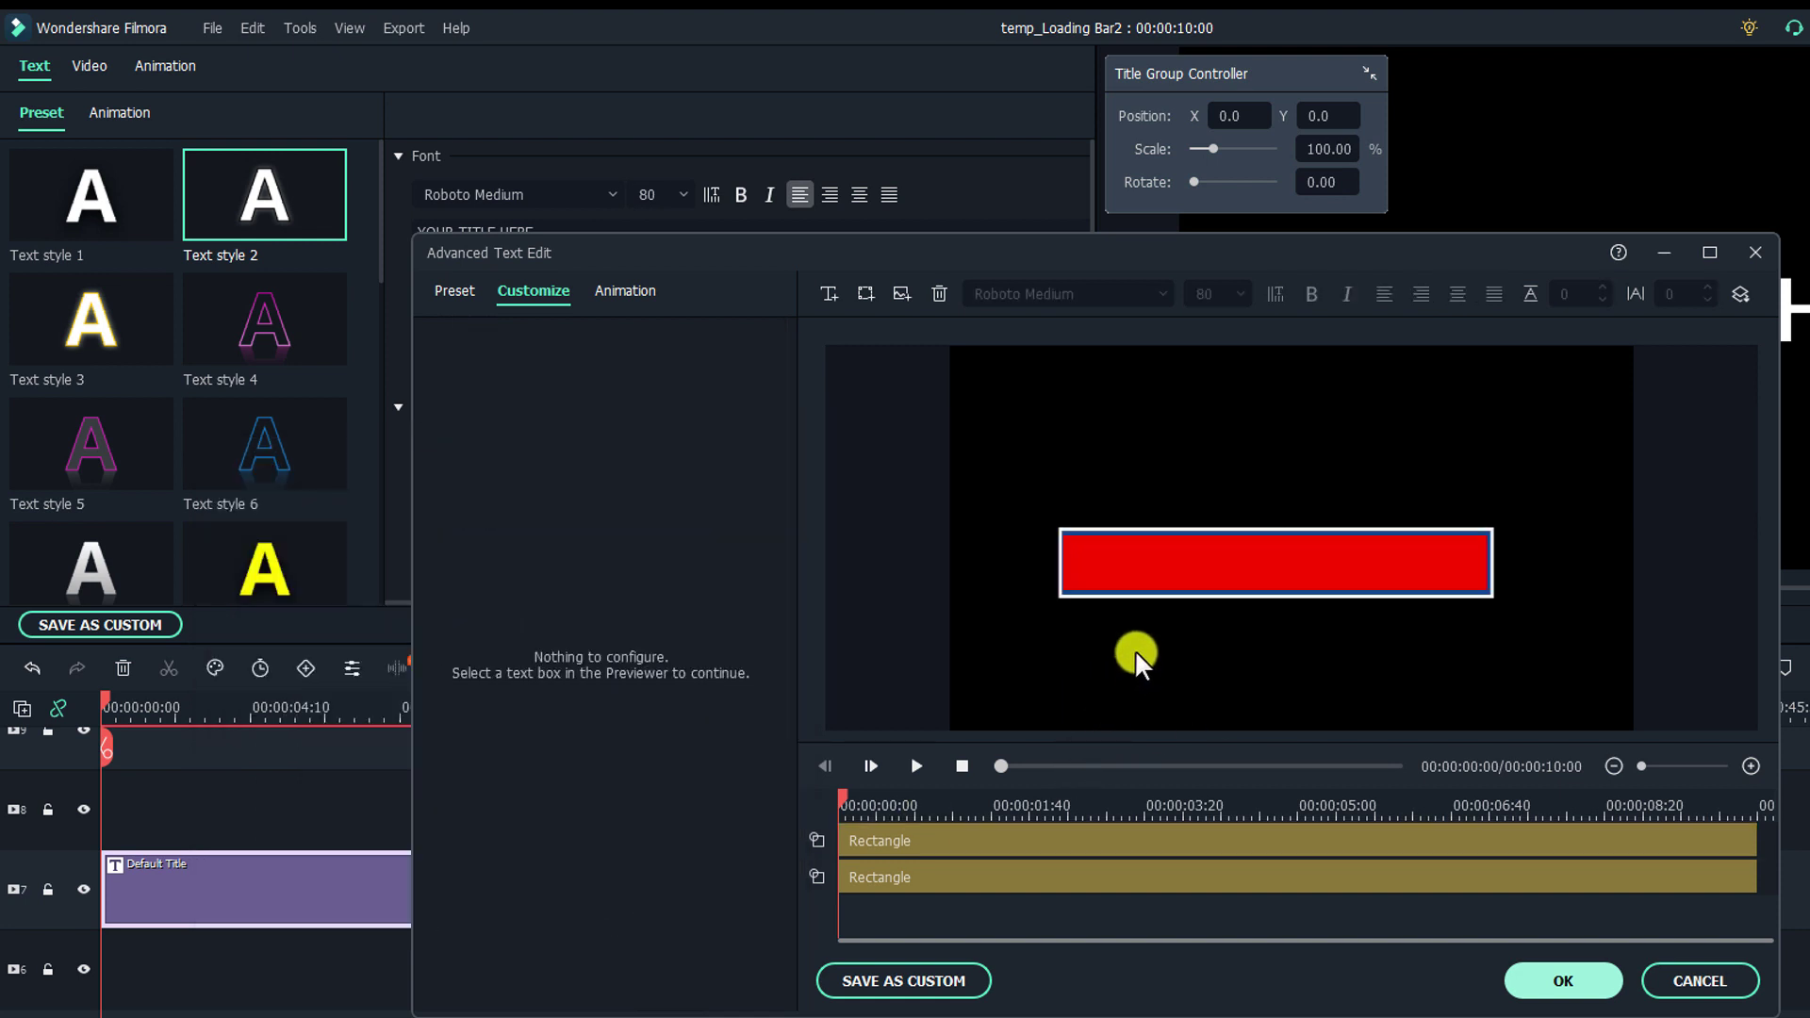
{"action": "left_click", "coordinate": [1140, 577]}
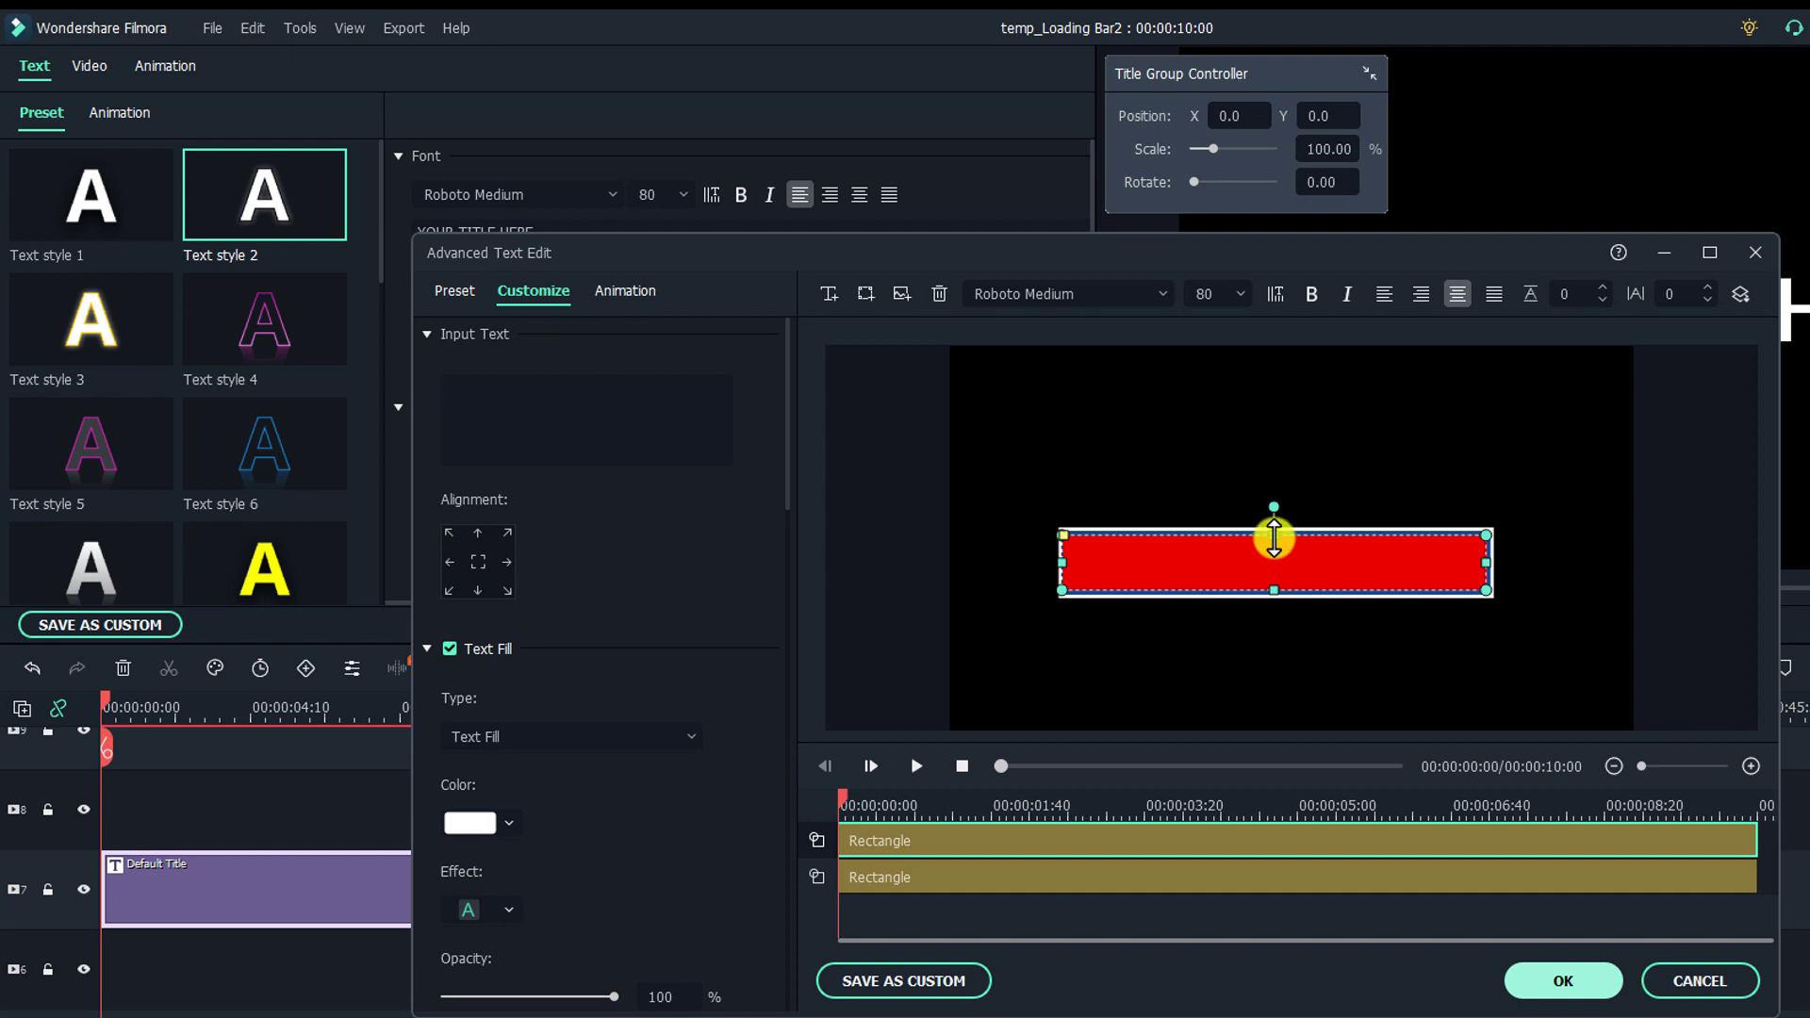
{"action": "left_click_drag", "start_coordinate": [1273, 535], "coordinate": [1274, 533]}
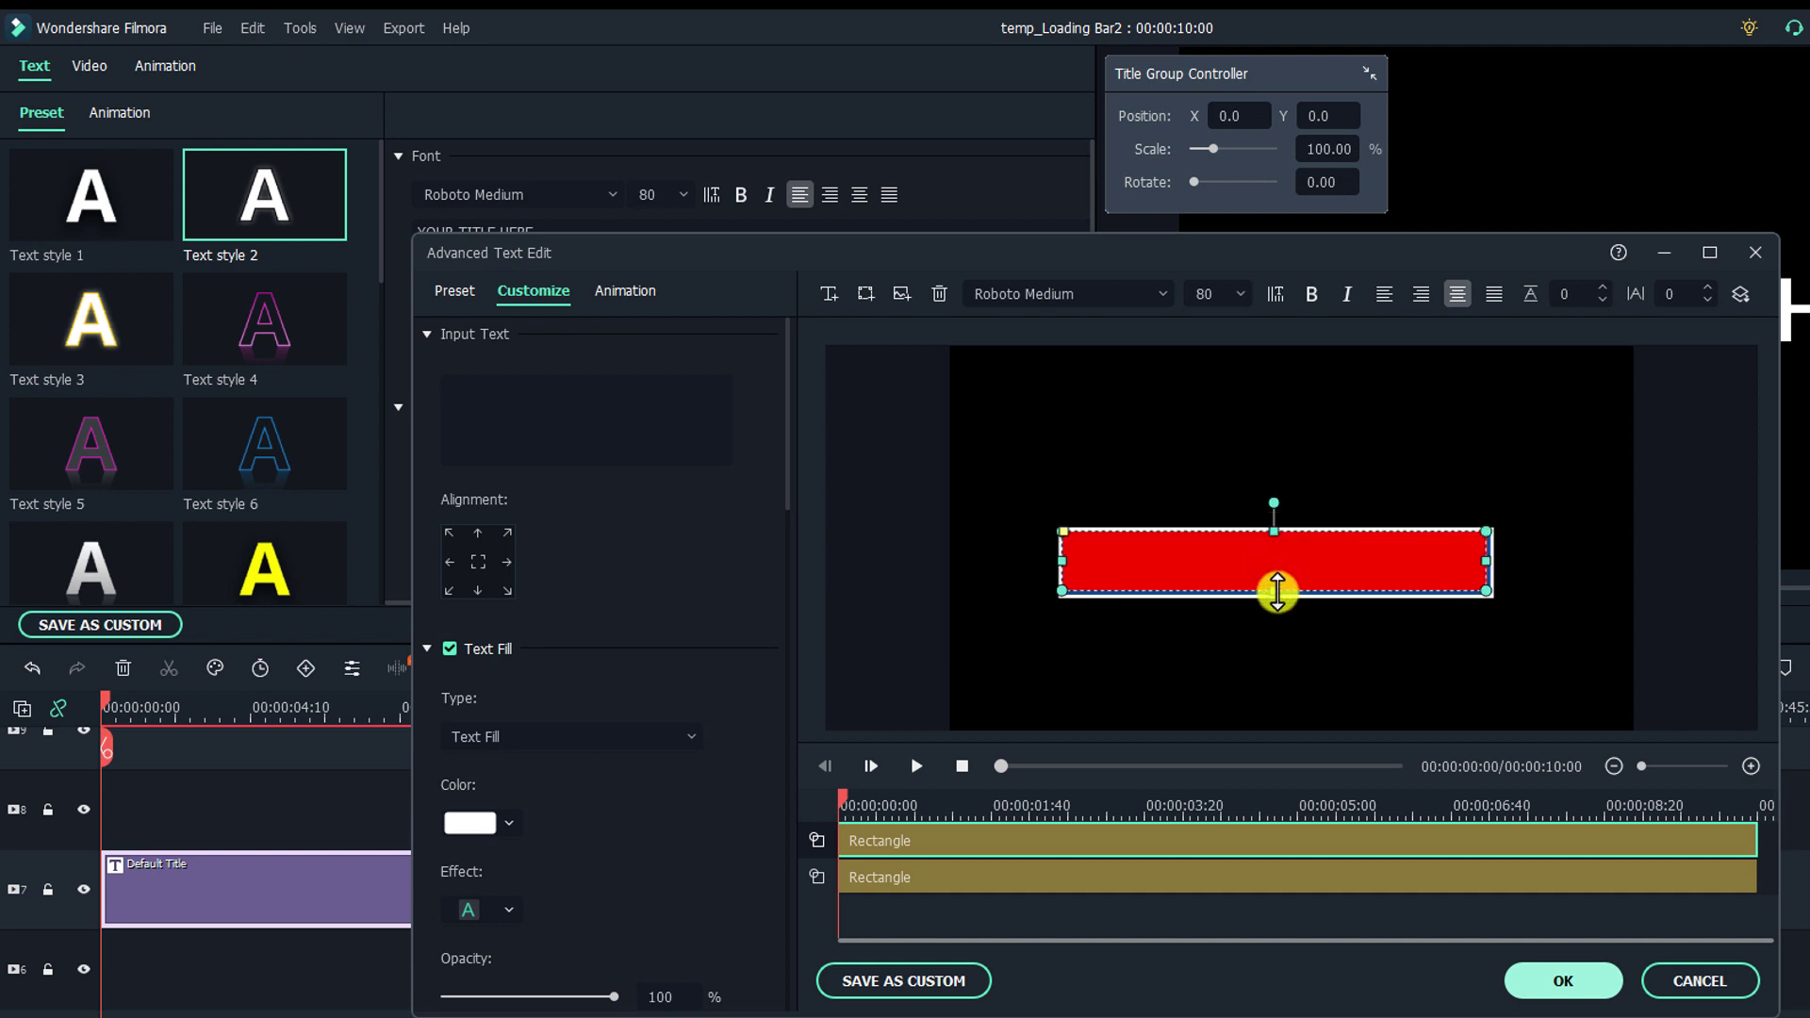
{"action": "left_click_drag", "start_coordinate": [1277, 591], "coordinate": [1274, 594]}
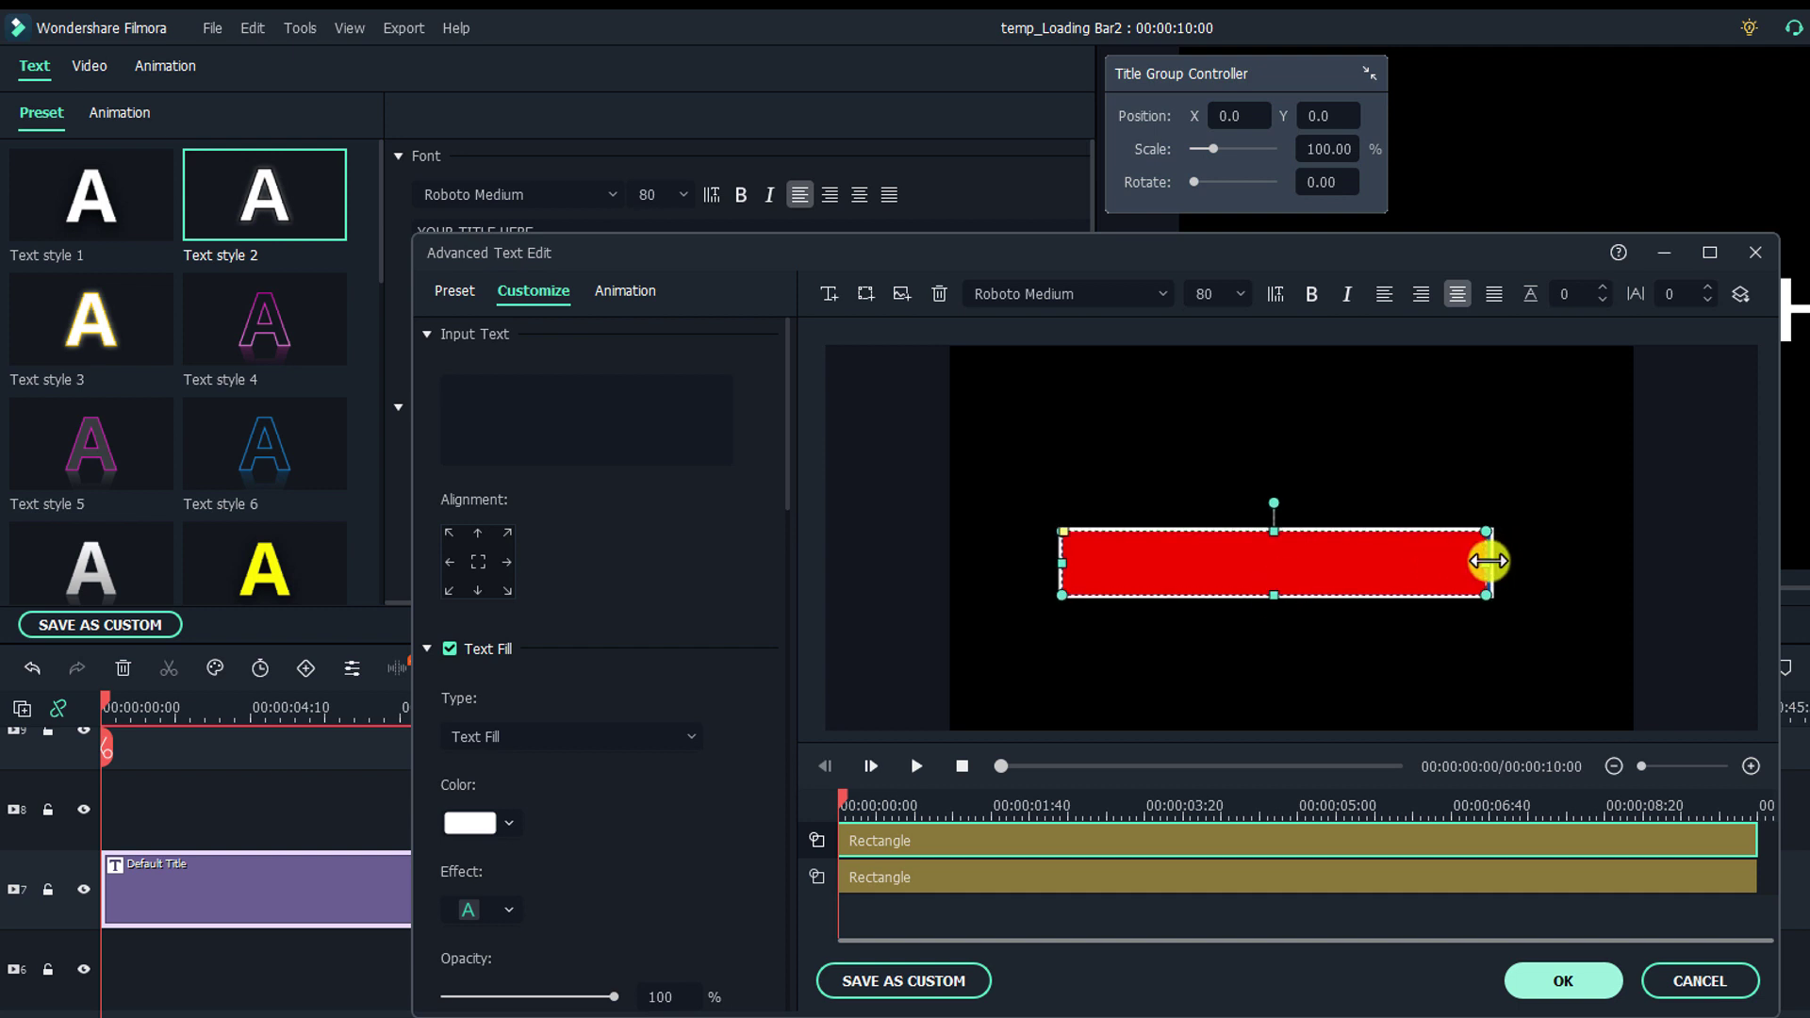
{"action": "left_click_drag", "start_coordinate": [1486, 561], "coordinate": [1494, 560]}
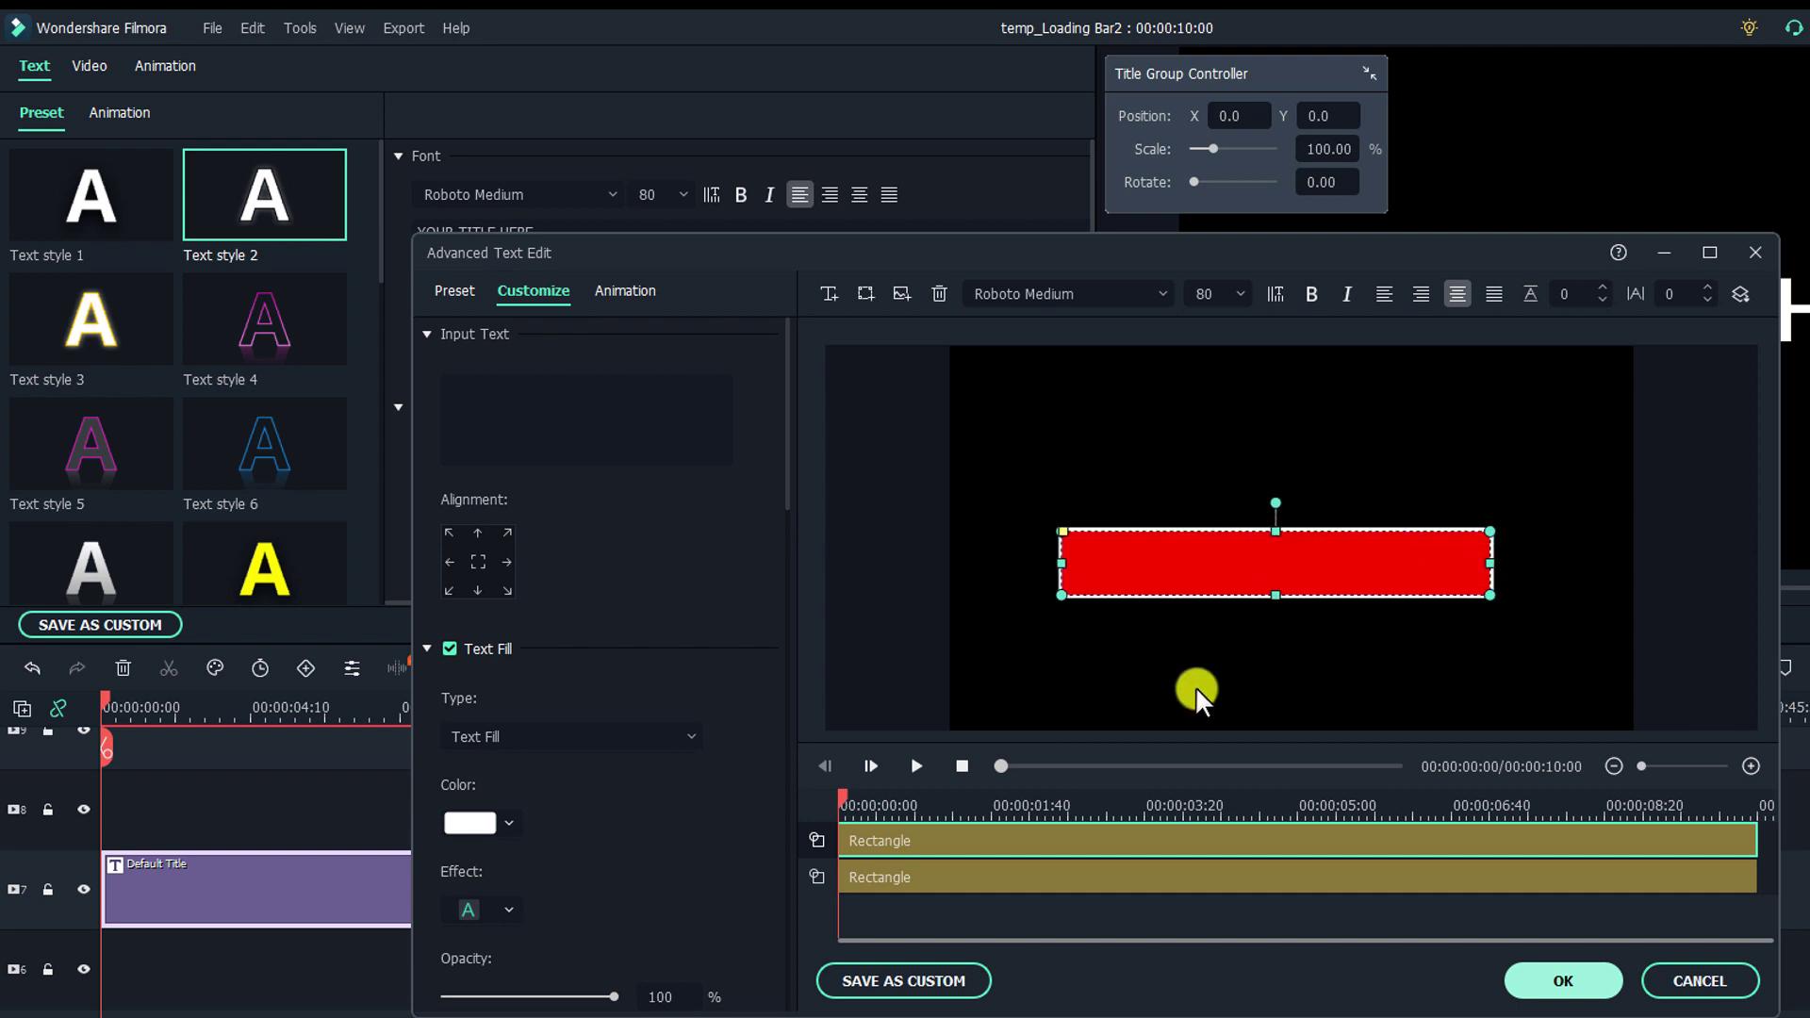
{"action": "left_click", "coordinate": [1076, 724]}
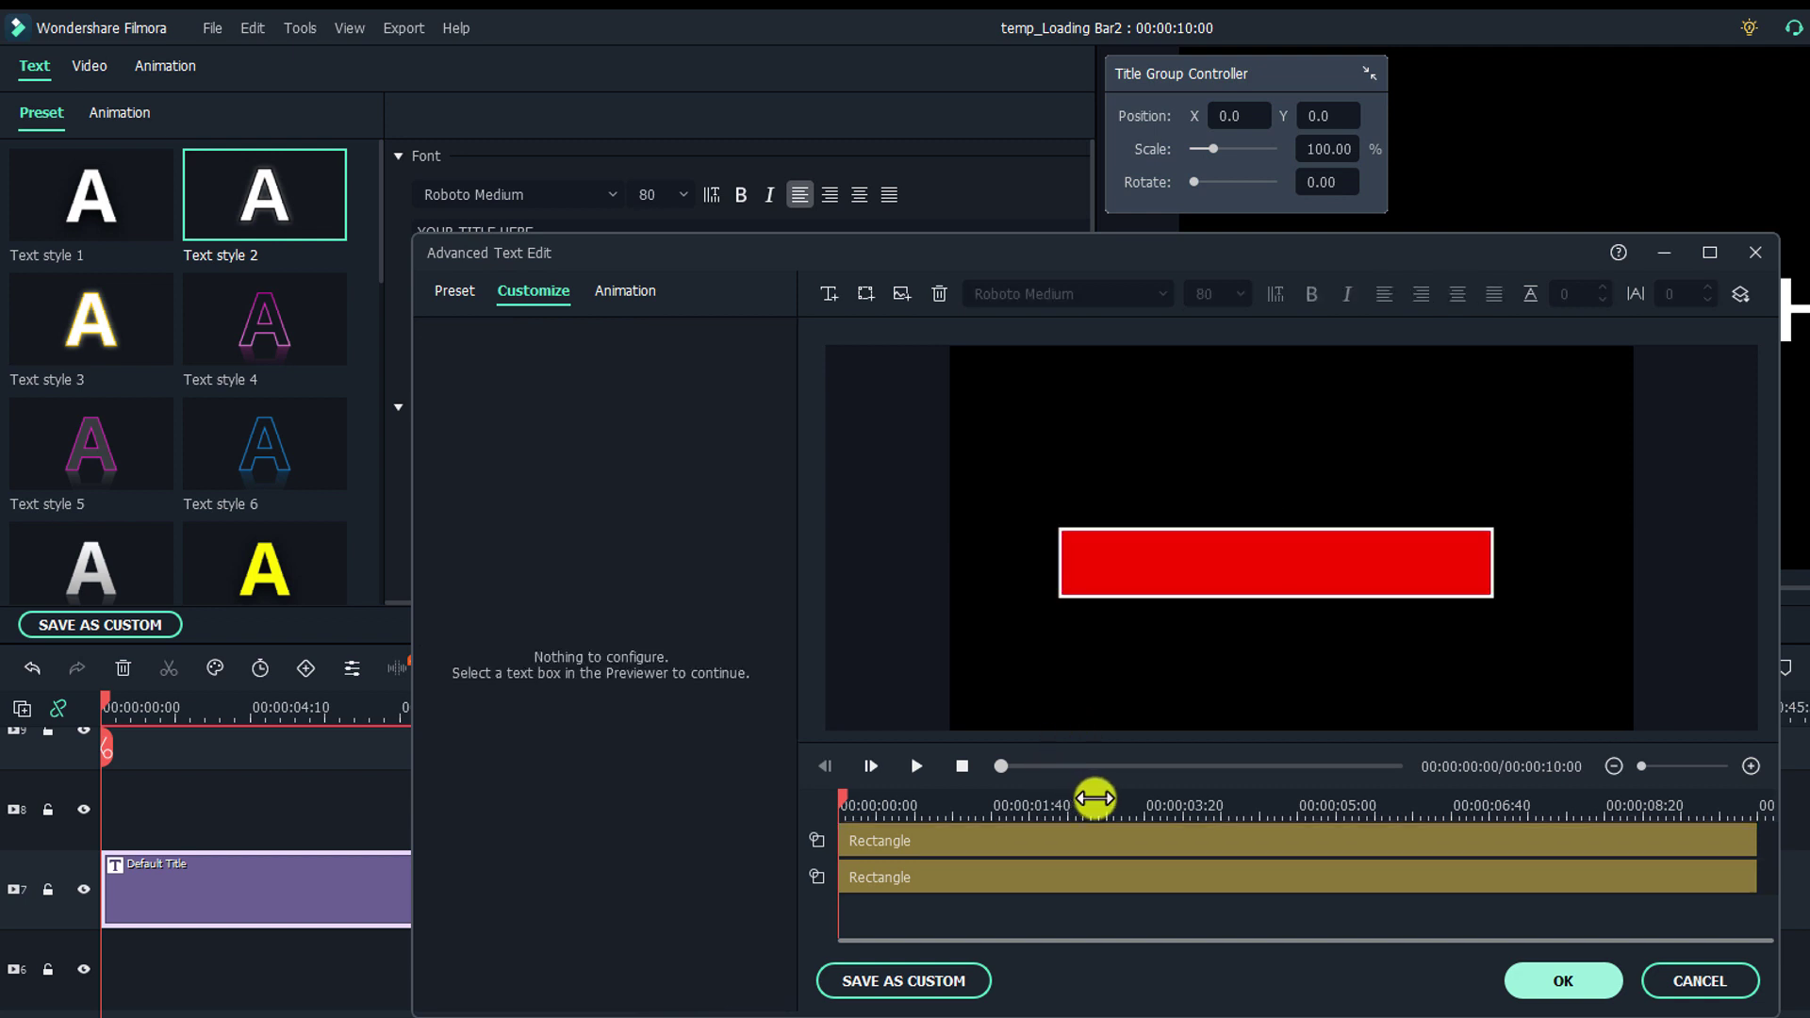
{"action": "left_click", "coordinate": [933, 841]}
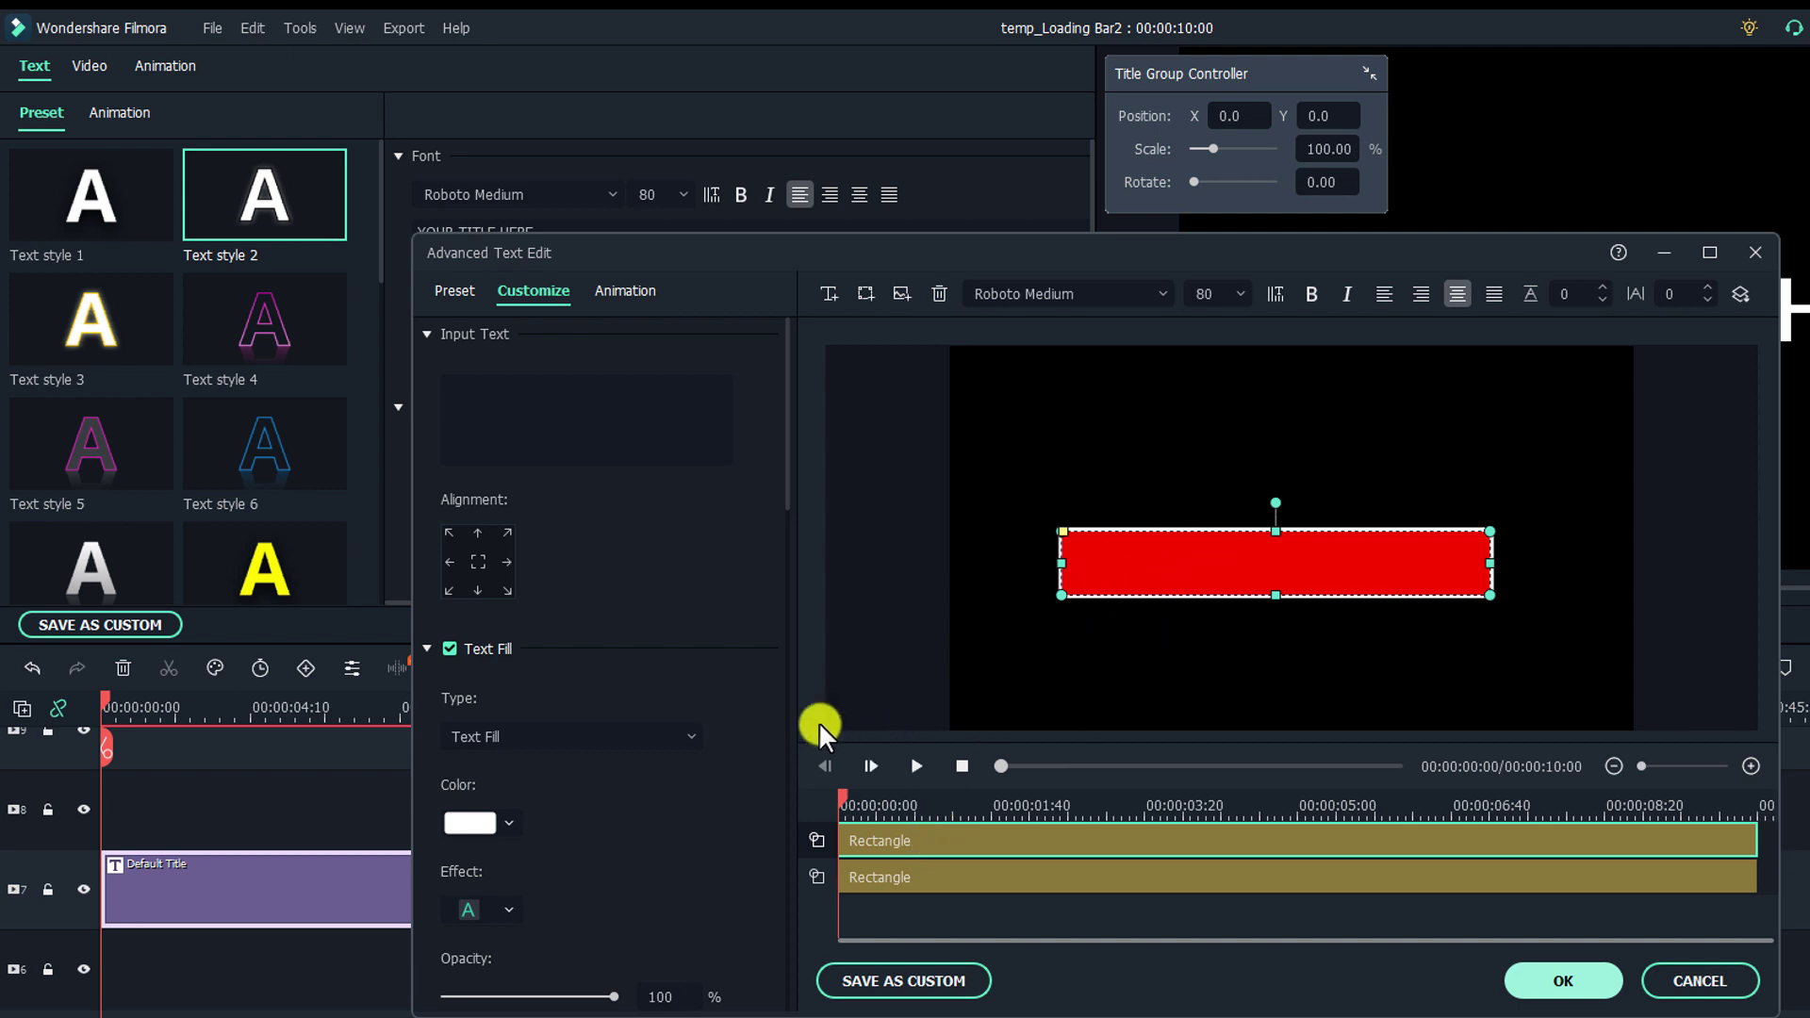
Apply Left Dir Insert to the red rectangle and stretch it across nearly the full 10 seconds
{"action": "left_click", "coordinate": [611, 290]}
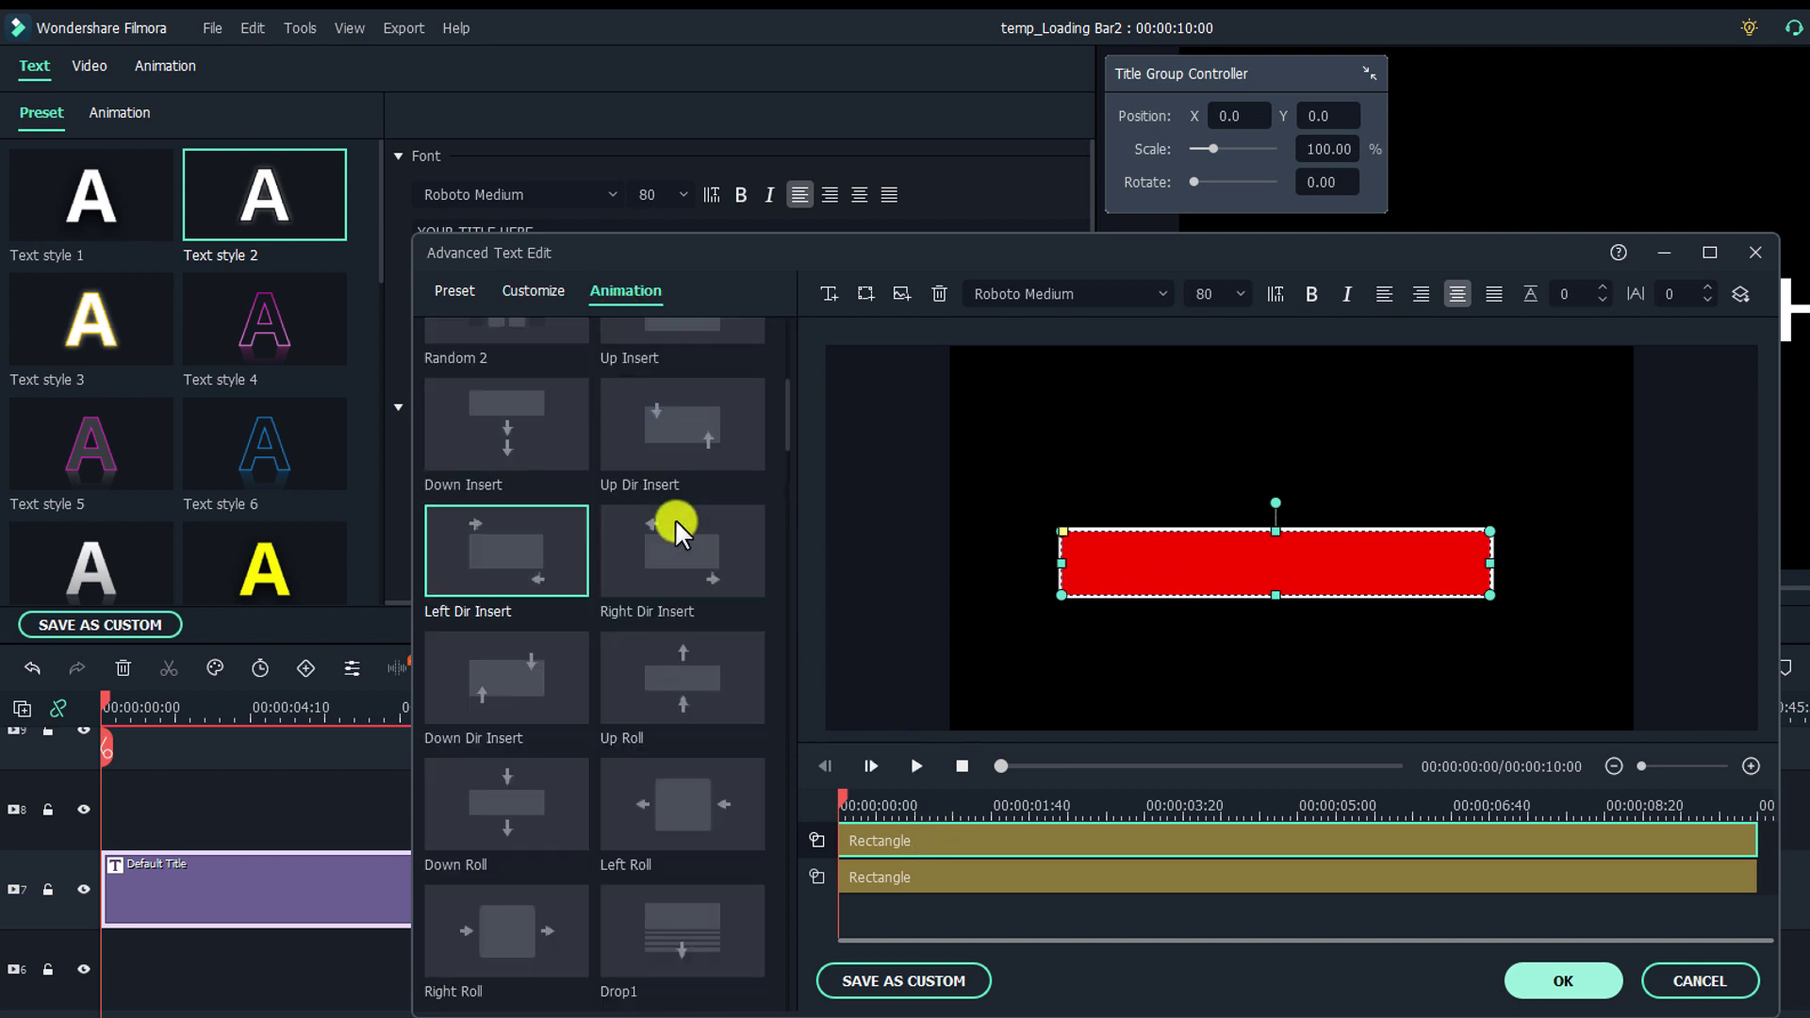
{"action": "left_click", "coordinate": [500, 565]}
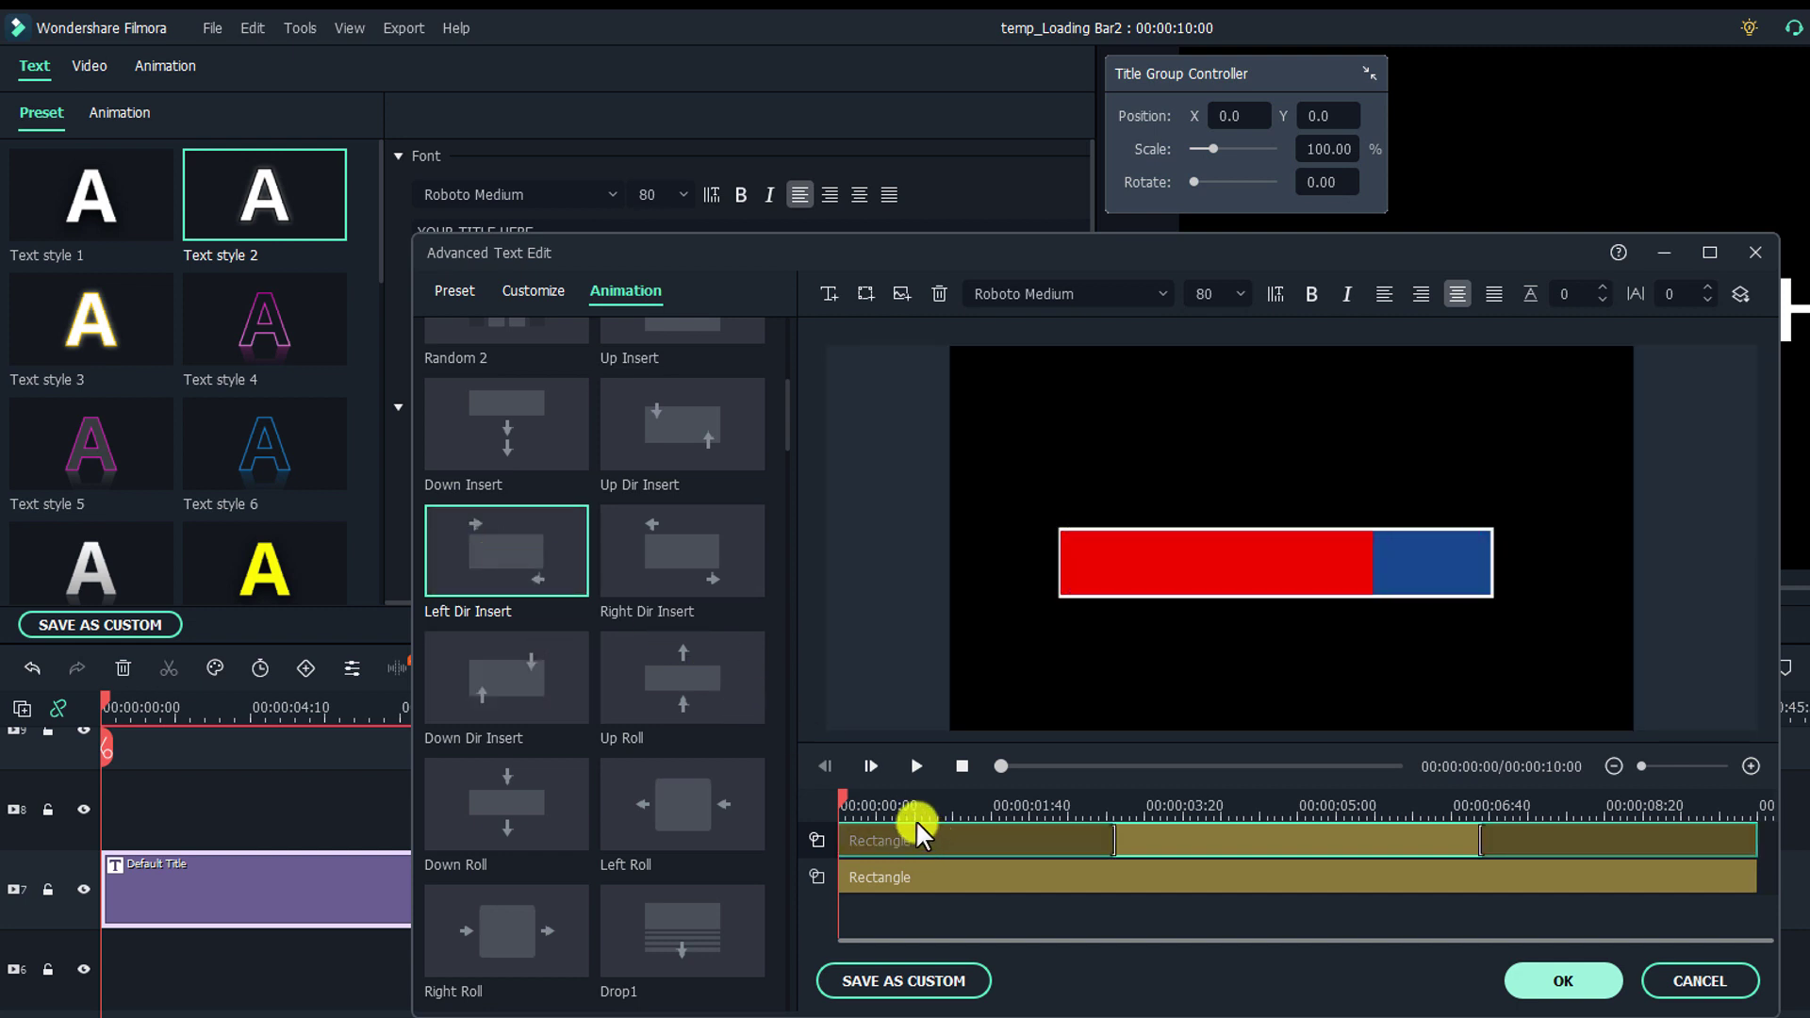
{"action": "left_click", "coordinate": [897, 862]}
{"action": "key", "text": "space"}
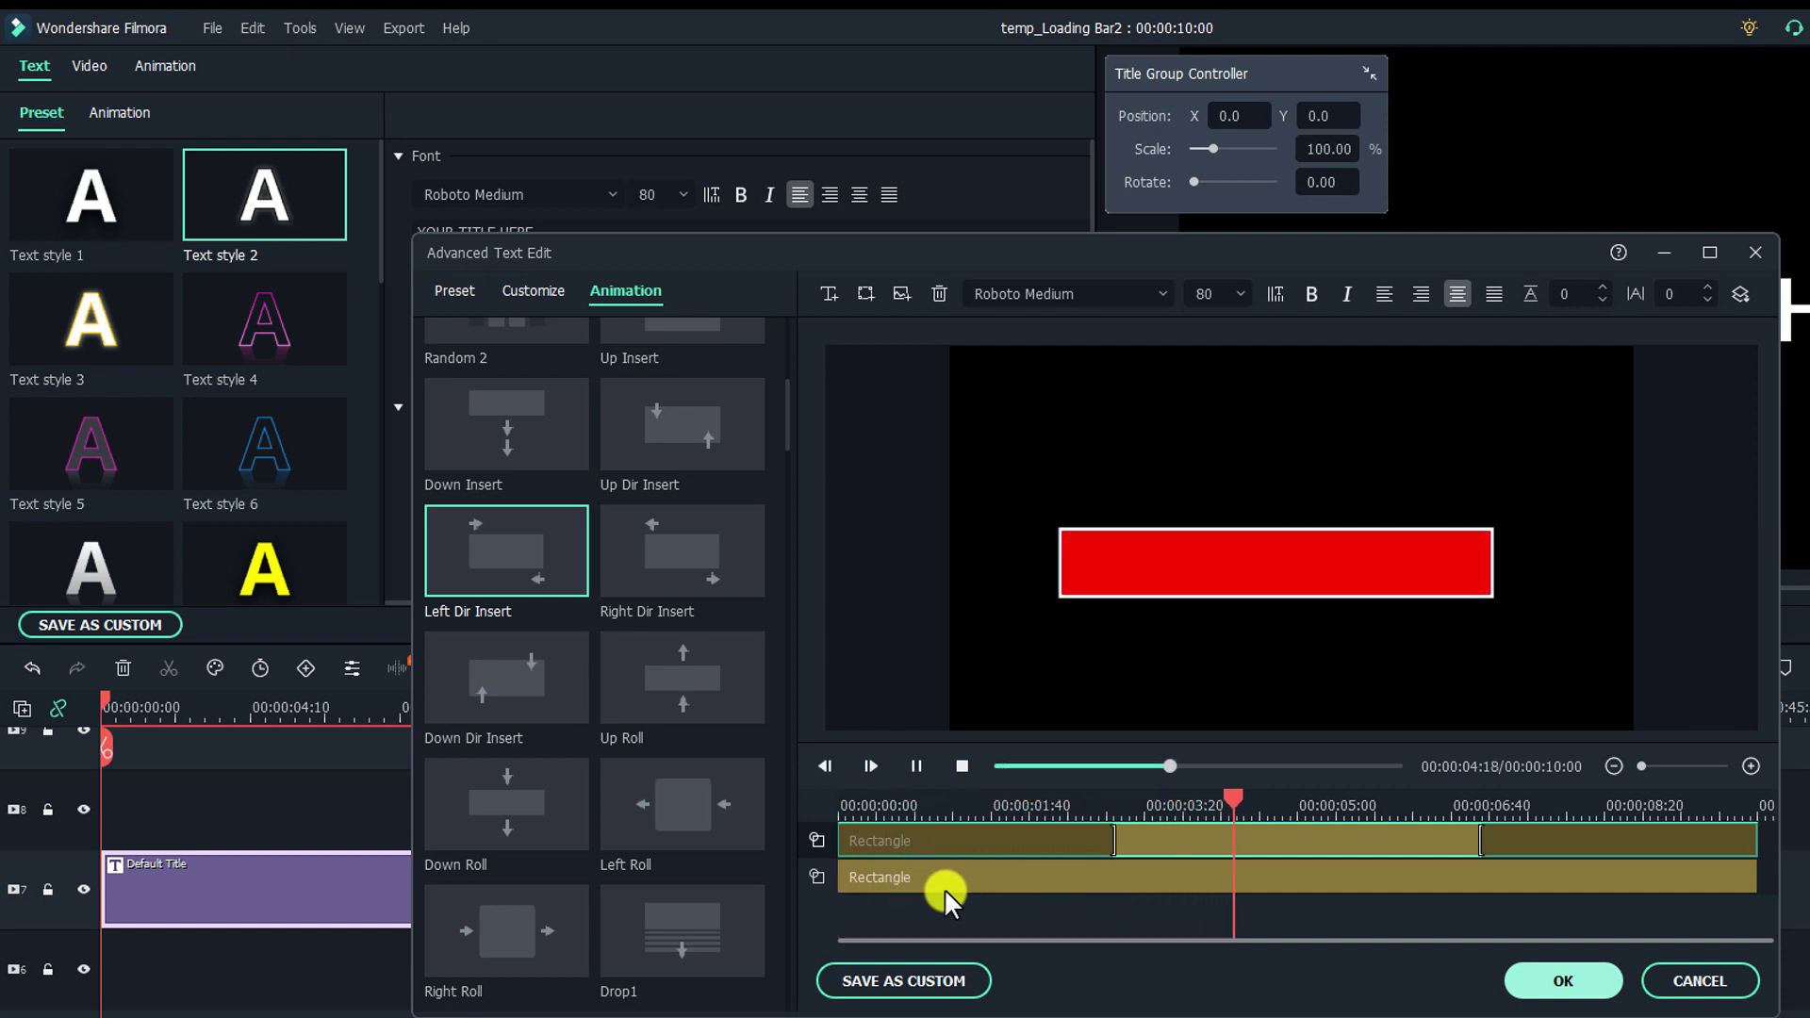
{"action": "key", "text": "space"}
{"action": "left_click_drag", "start_coordinate": [1483, 842], "coordinate": [1754, 835]}
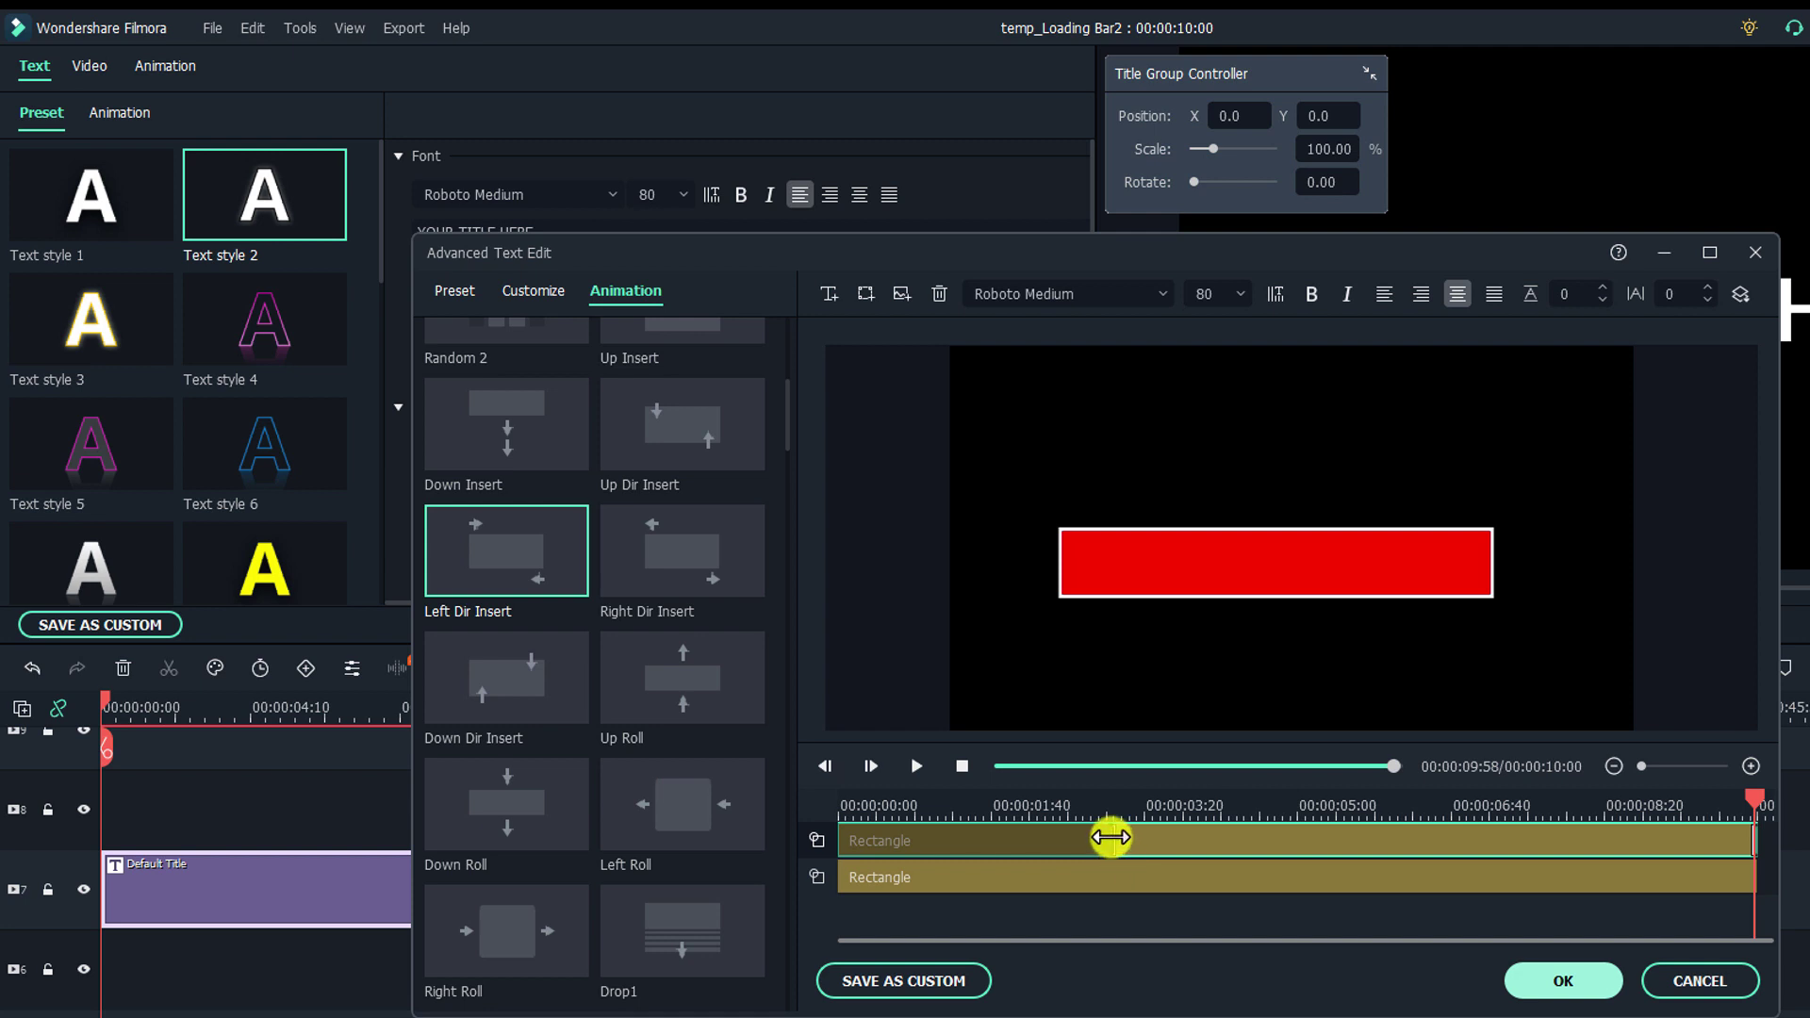
{"action": "left_click_drag", "start_coordinate": [1110, 837], "coordinate": [1734, 845]}
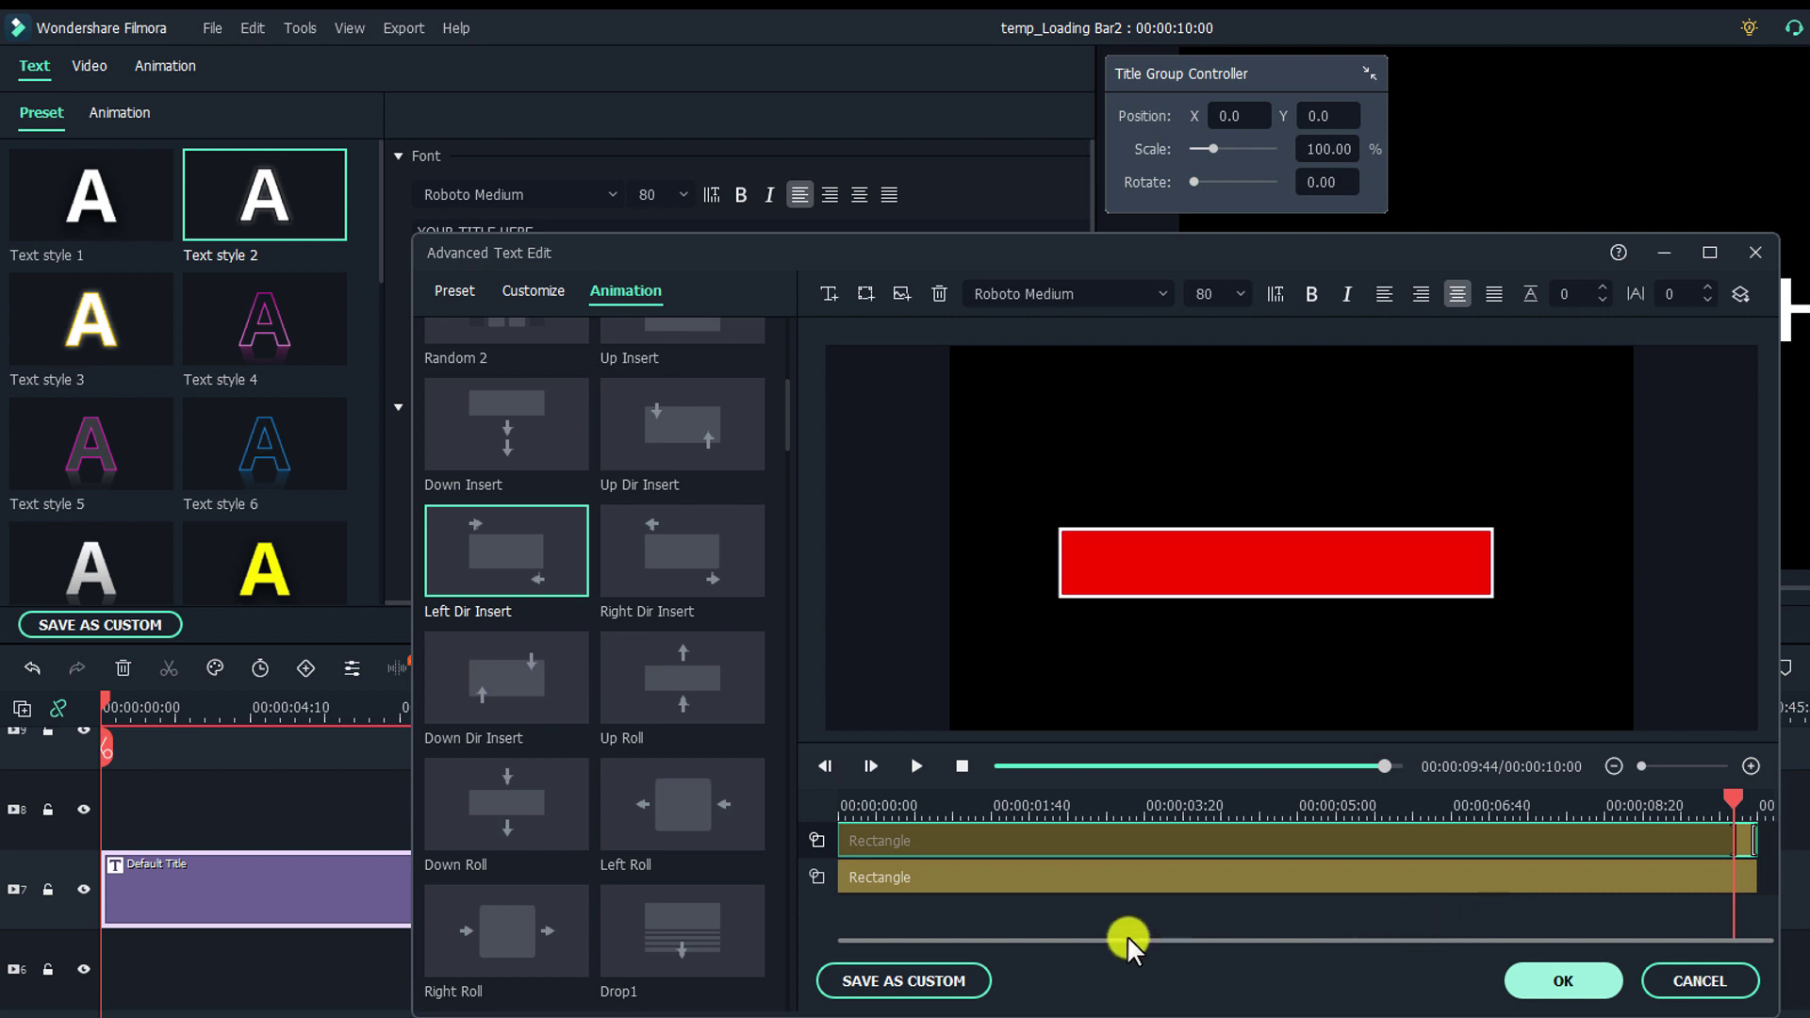
Play the title animation preview from the first frame
{"action": "left_click", "coordinate": [852, 809]}
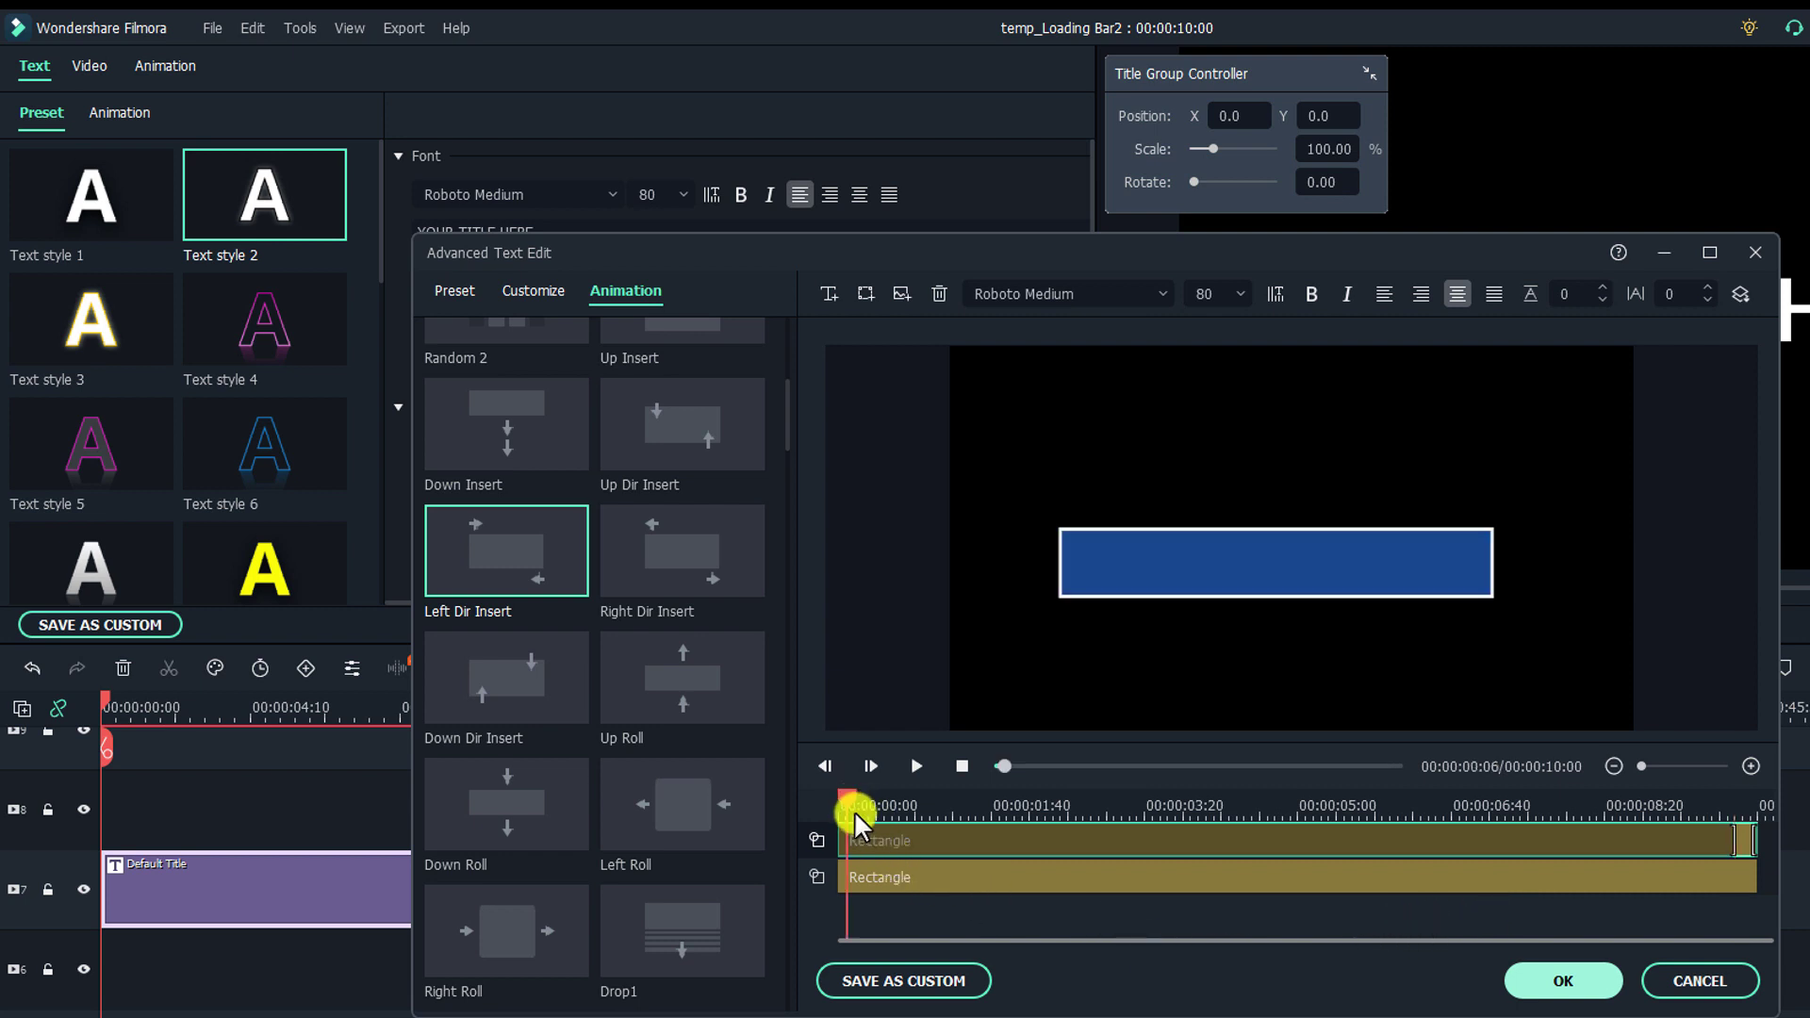
{"action": "left_click_drag", "start_coordinate": [844, 795], "coordinate": [834, 796]}
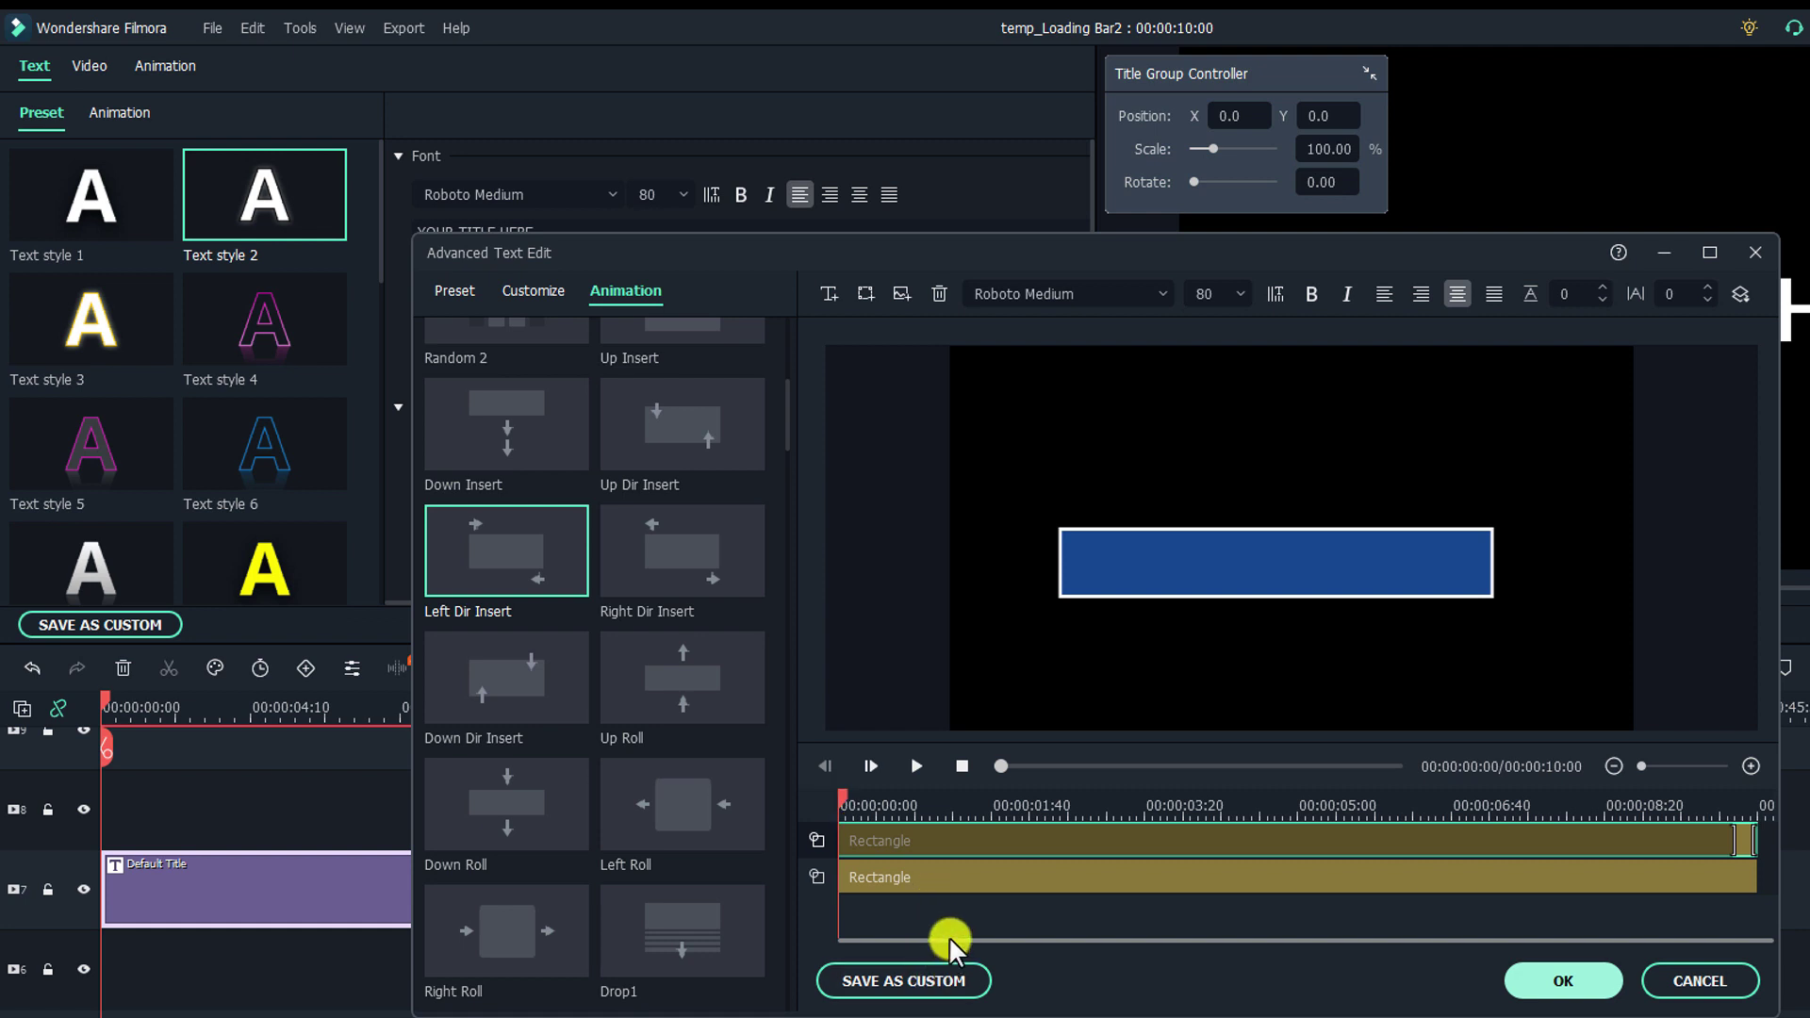
{"action": "key", "text": "space"}
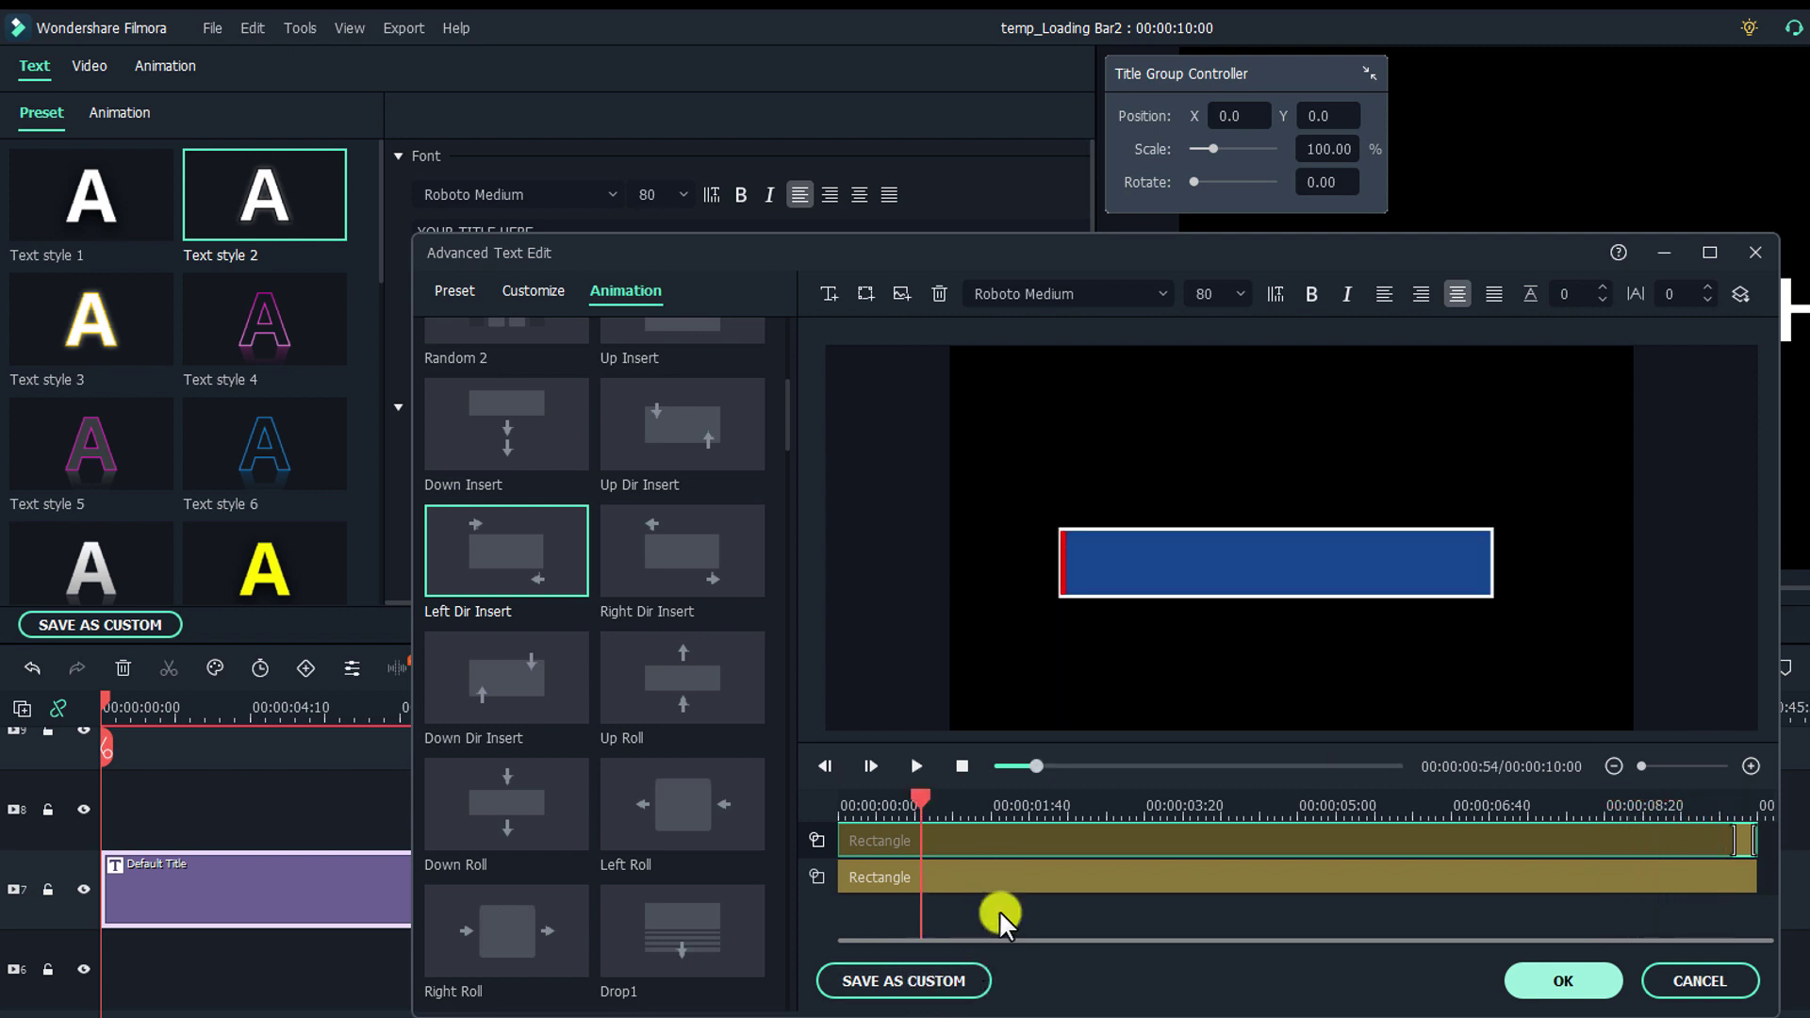
Save the title as a custom preset named 'Loading bar 2'
{"action": "left_click", "coordinate": [880, 980]}
{"action": "left_click_drag", "start_coordinate": [922, 582], "coordinate": [825, 591]}
{"action": "type", "text": "Loadning"}
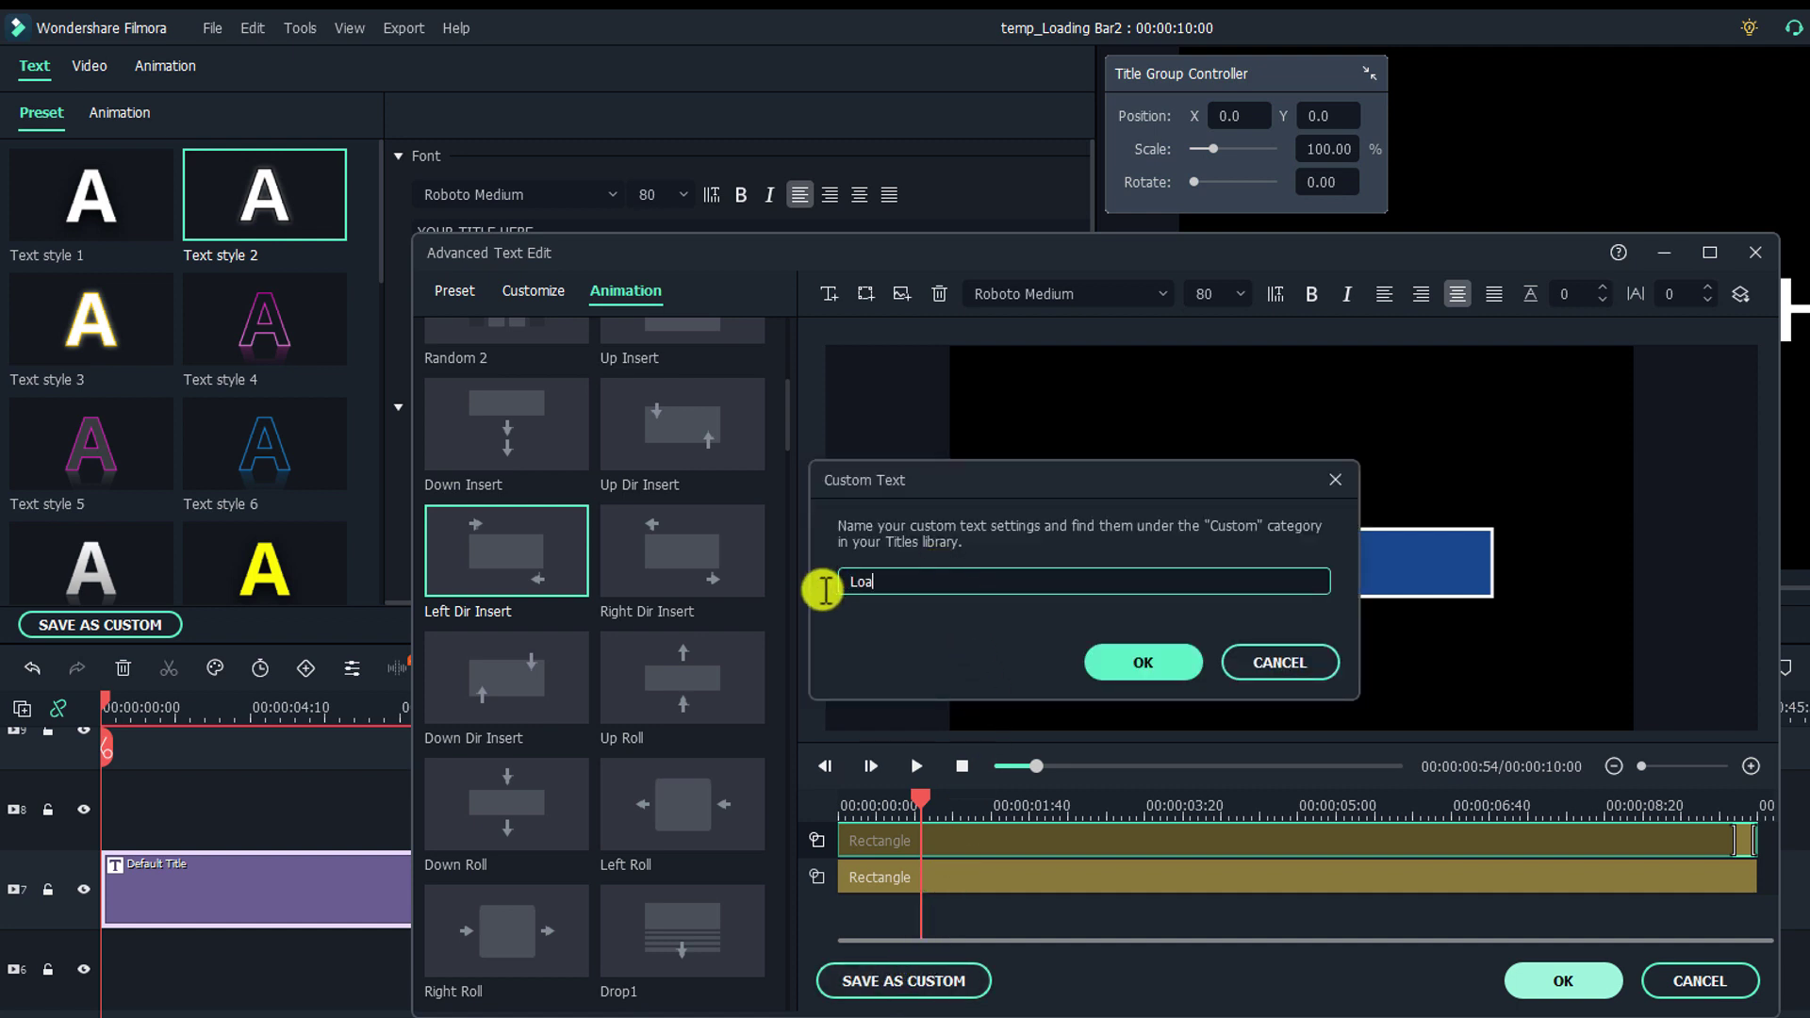
{"action": "key", "text": "BackSpace"}
{"action": "key", "text": "BackSpace"}
{"action": "key", "text": "BackSpace"}
{"action": "type", "text": "ing bar 2"}
{"action": "left_click", "coordinate": [1124, 664]}
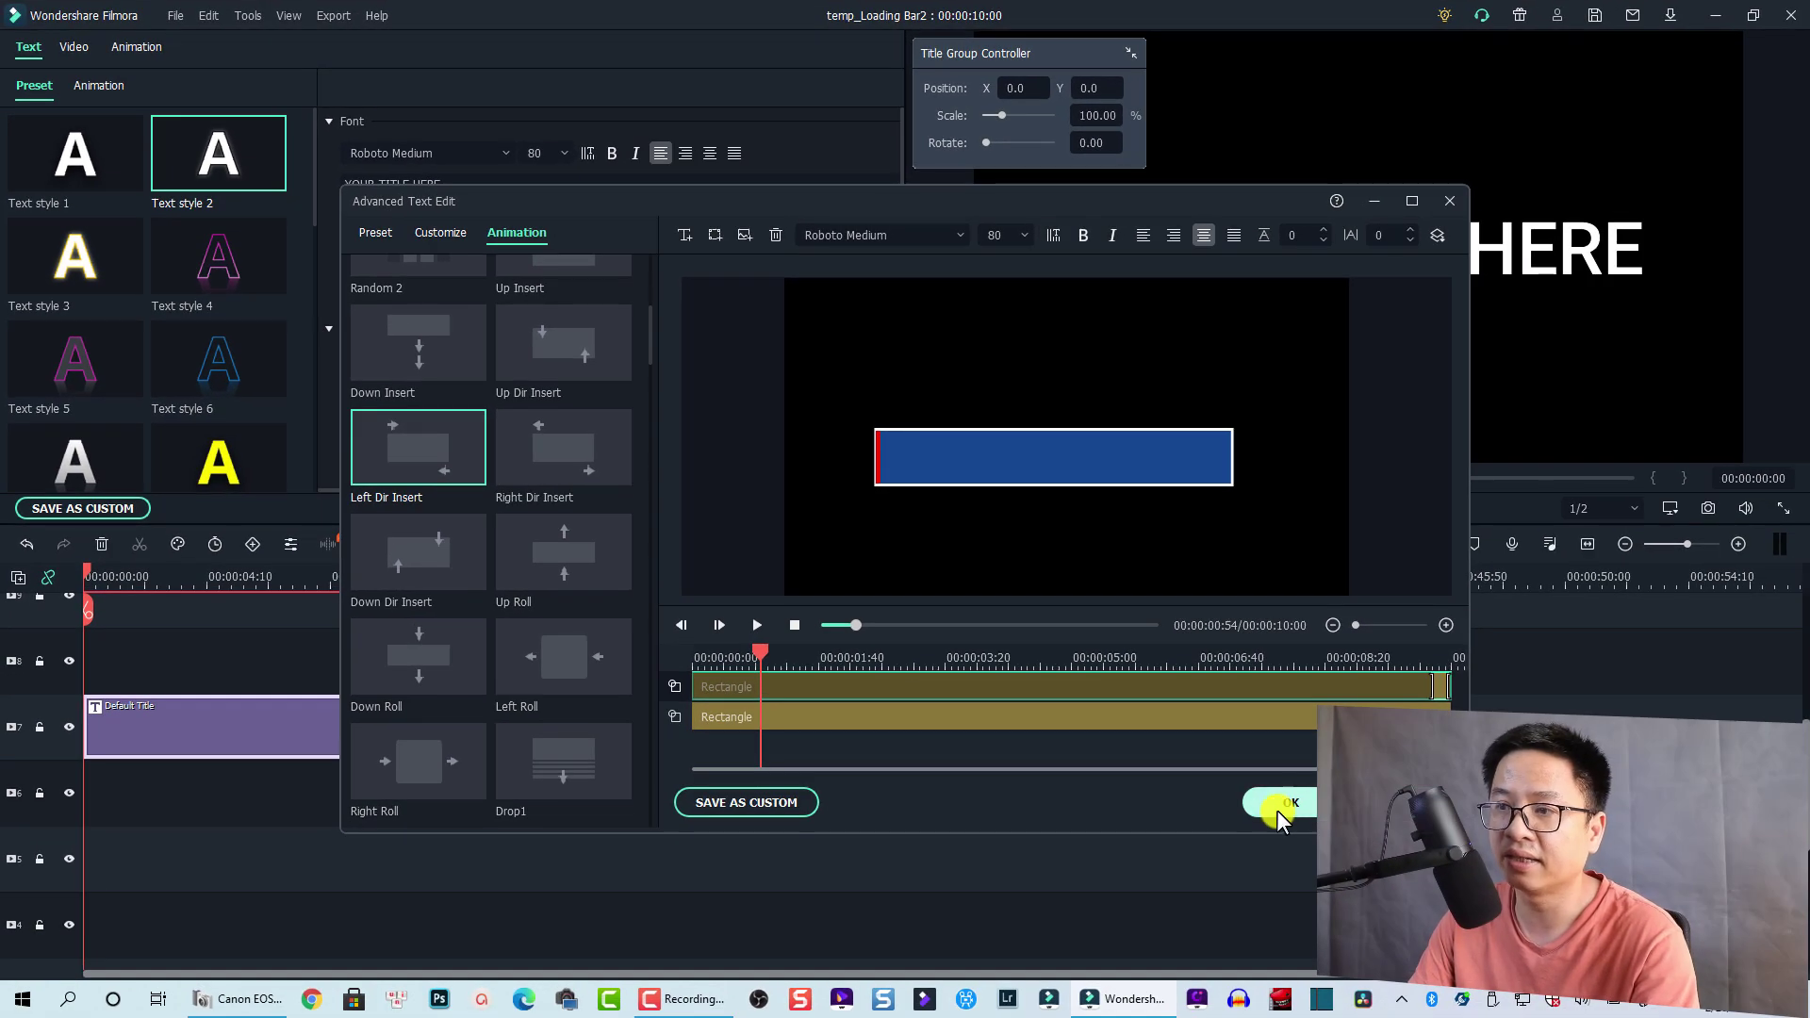
Close Advanced Text Edit with OK, play the bar animation, and return to the titles library
{"action": "left_click", "coordinate": [1276, 811]}
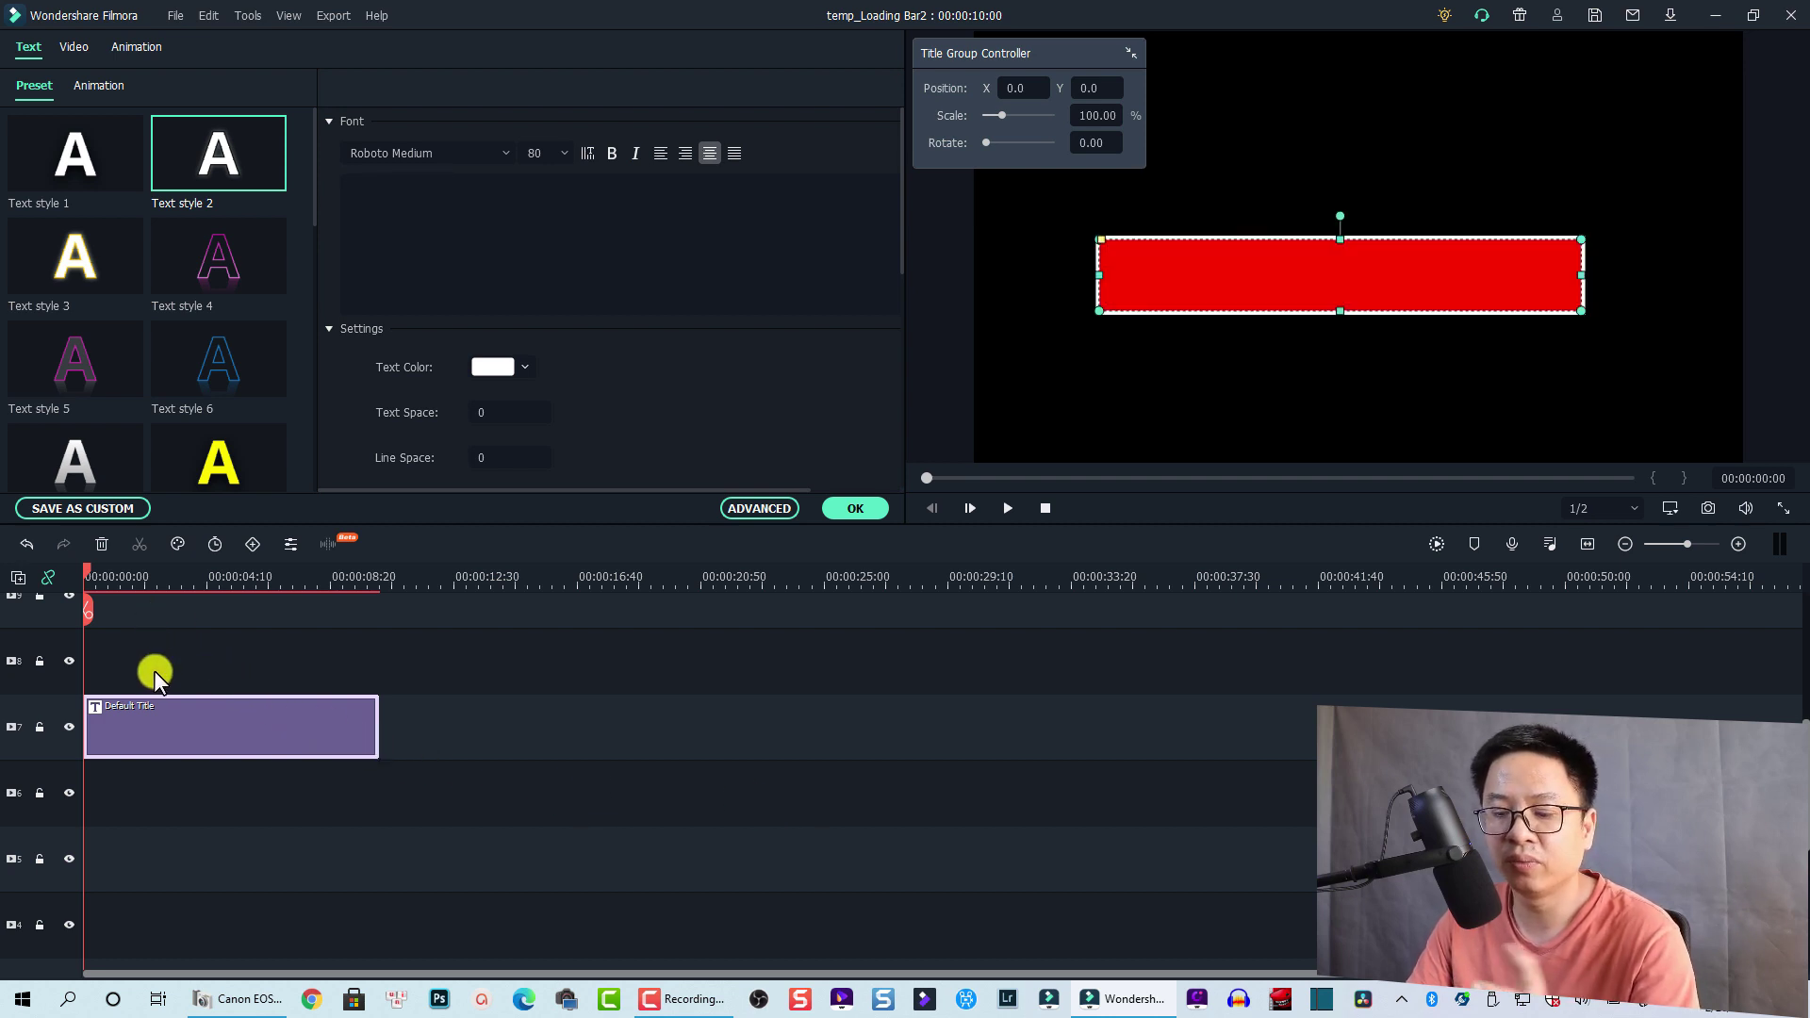
{"action": "key", "text": "space"}
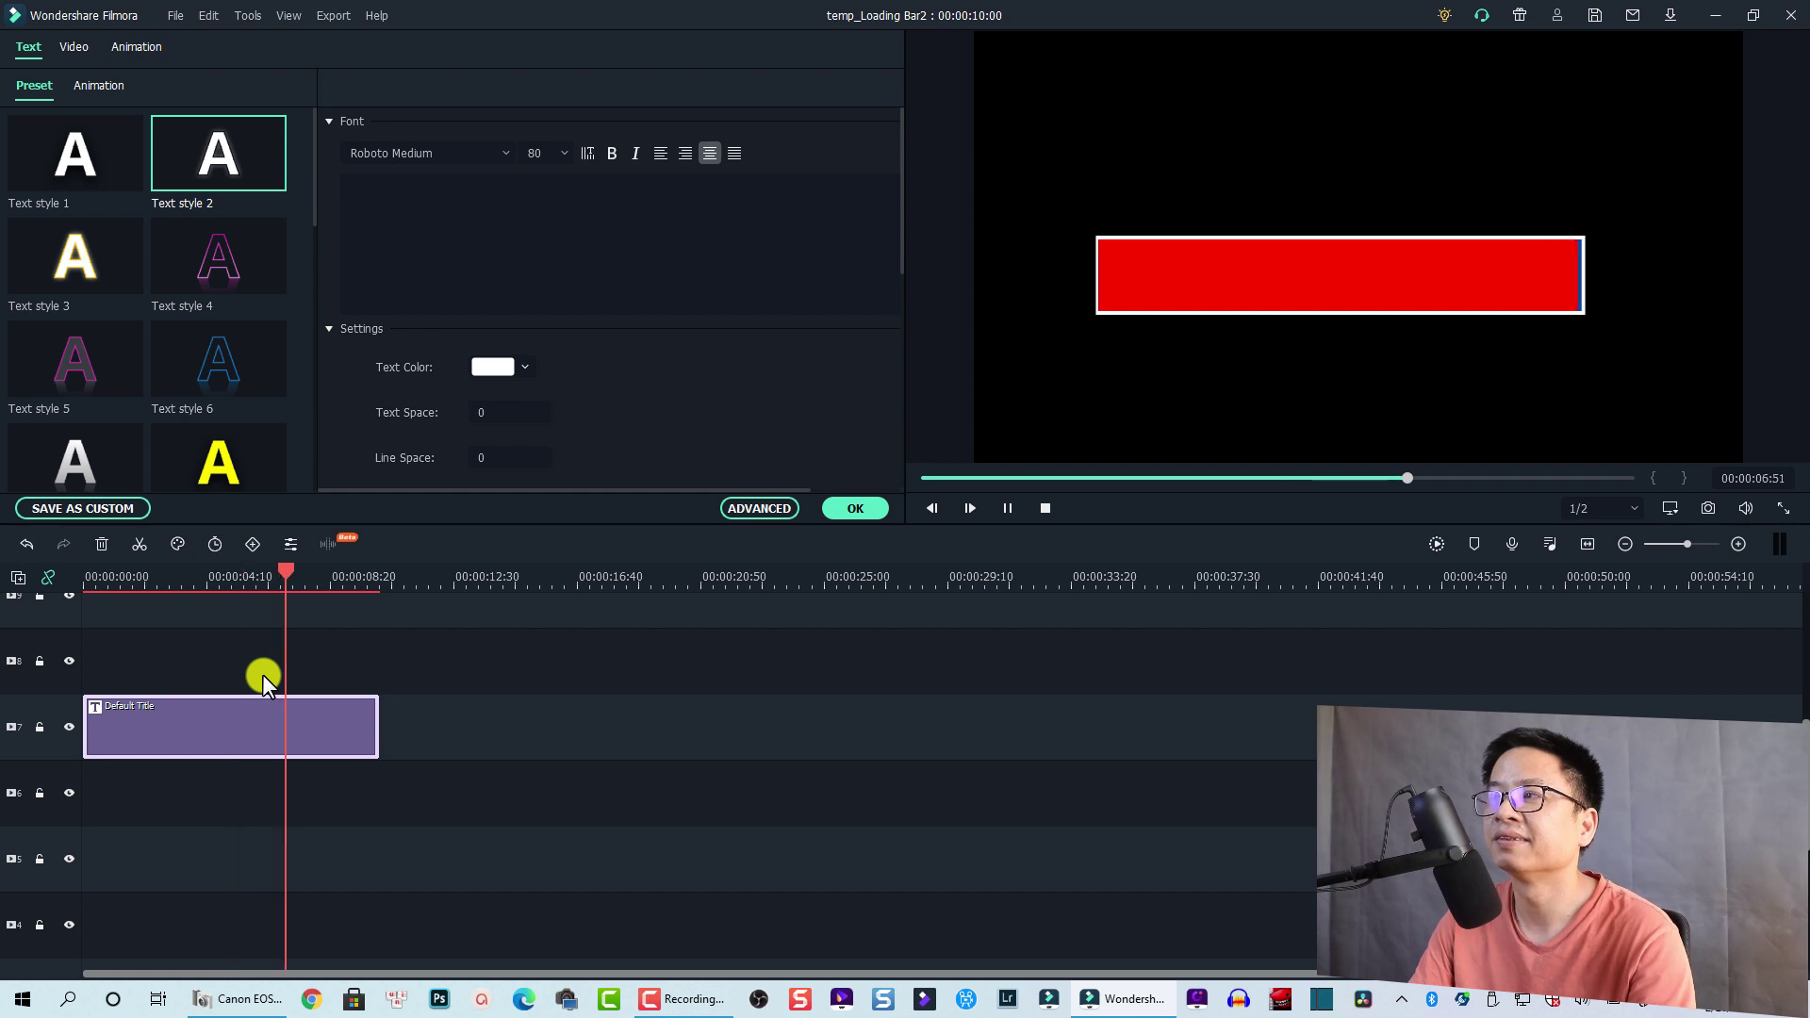
{"action": "left_click", "coordinate": [213, 682]}
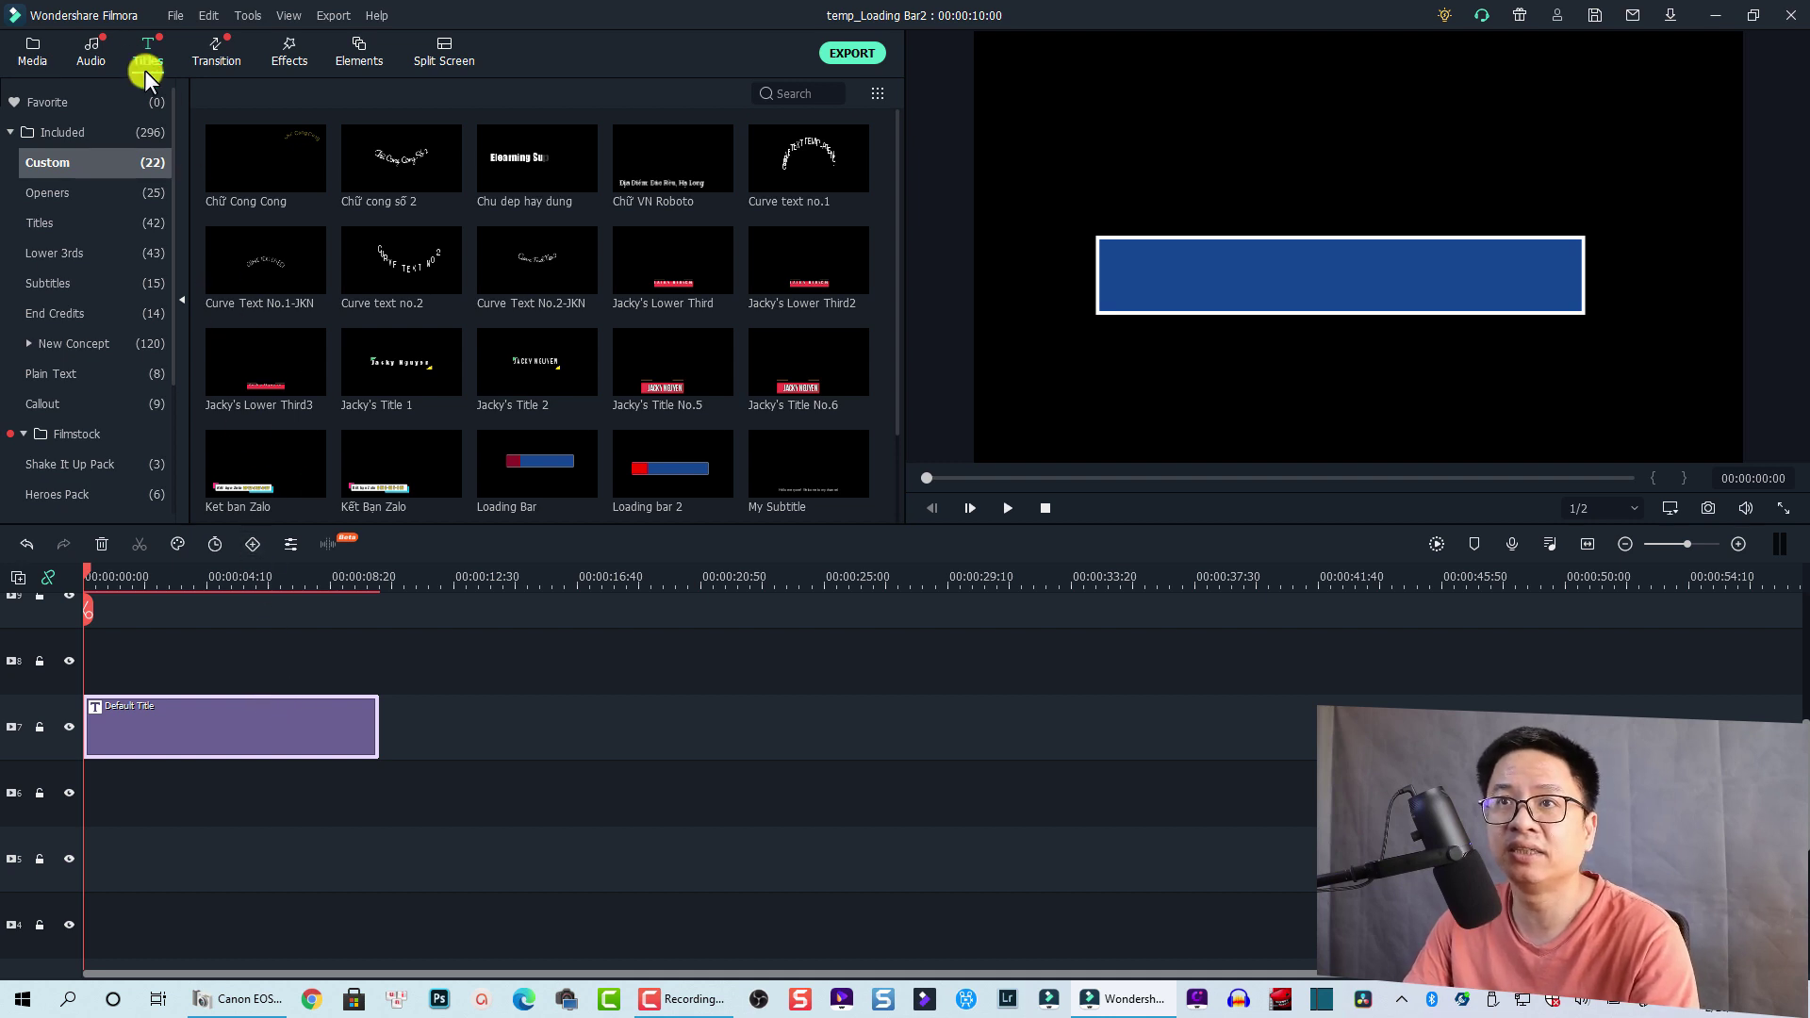
Add a Default Title clip on the track above the loading bar title
{"action": "left_click", "coordinate": [45, 219]}
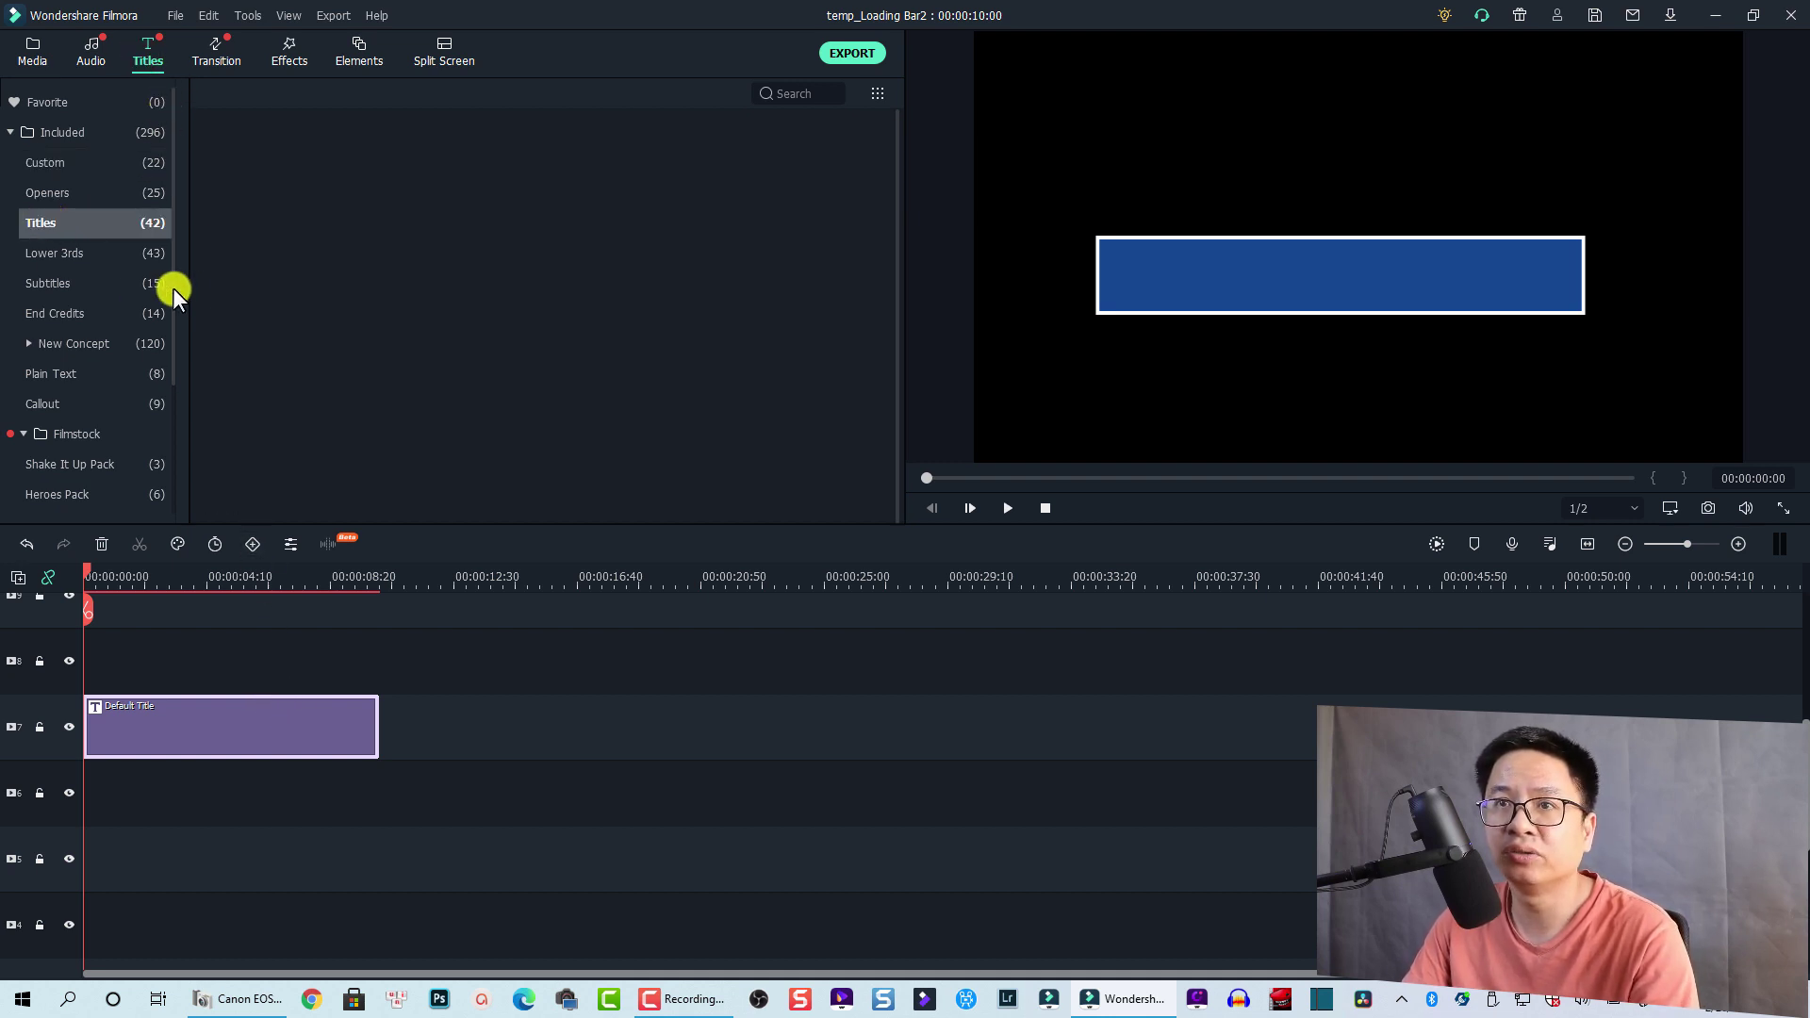
{"action": "left_click", "coordinate": [243, 182]}
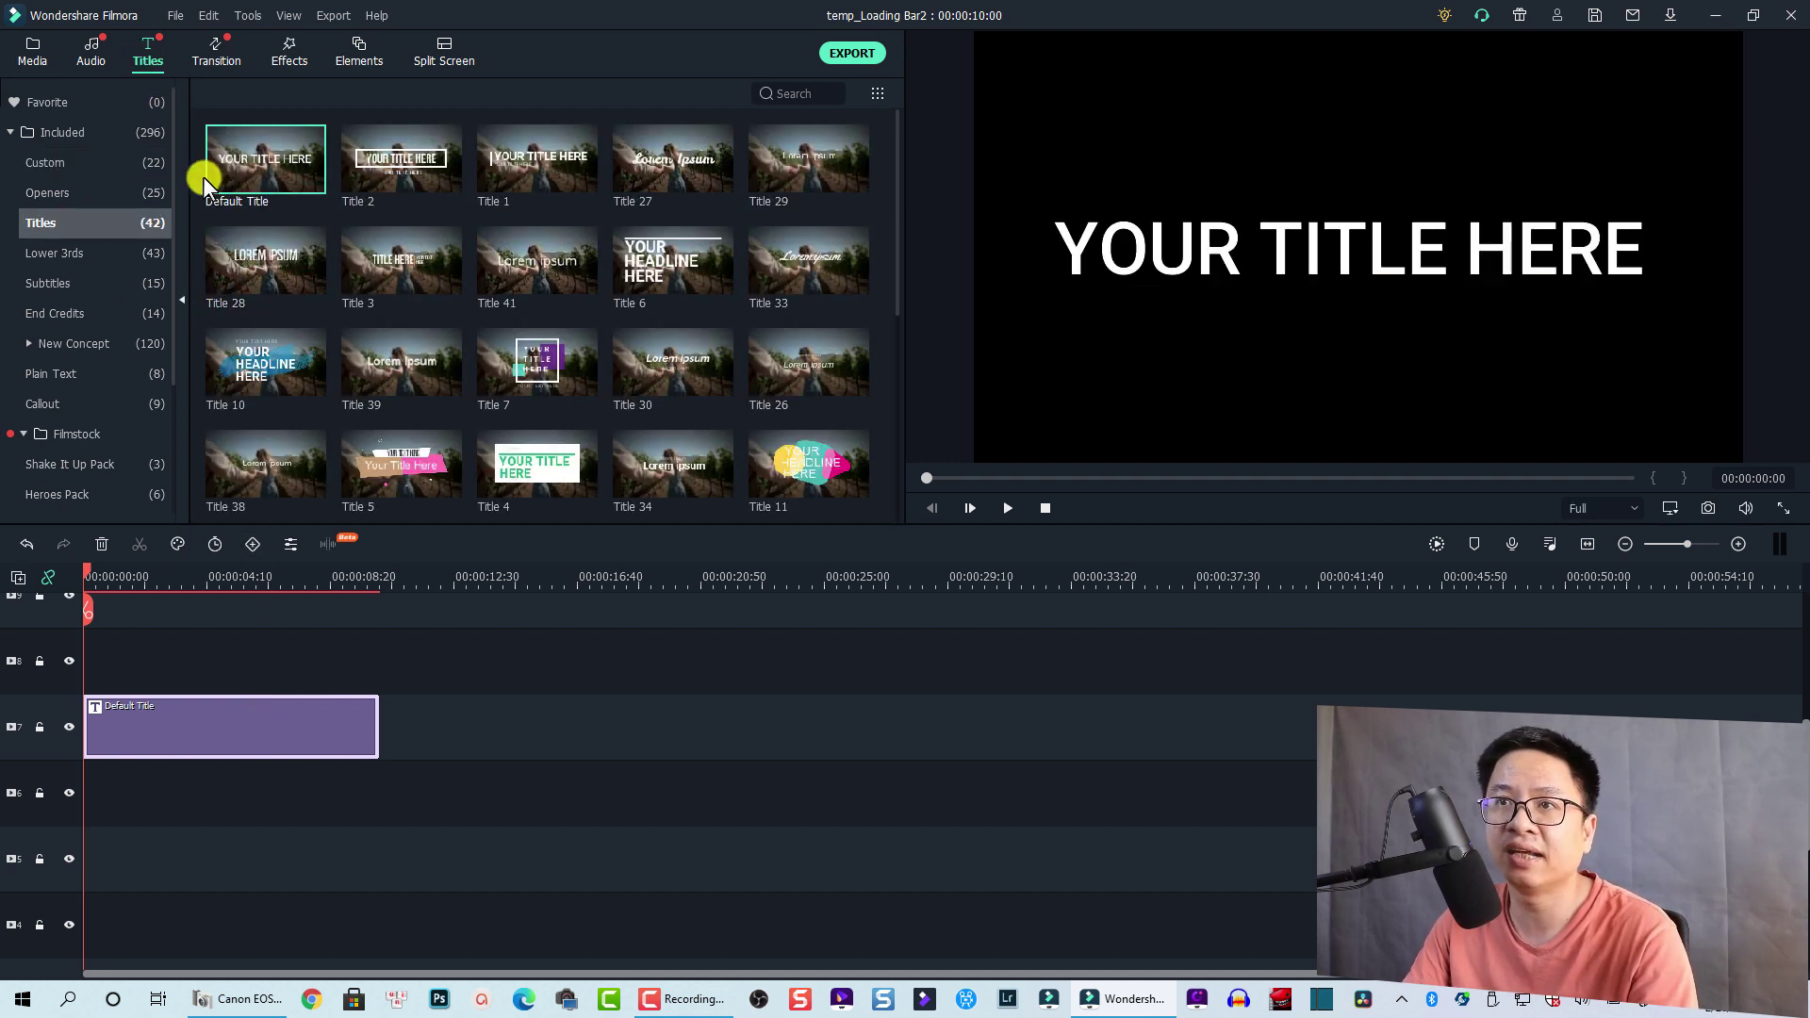
{"action": "left_click_drag", "start_coordinate": [219, 177], "coordinate": [83, 659]}
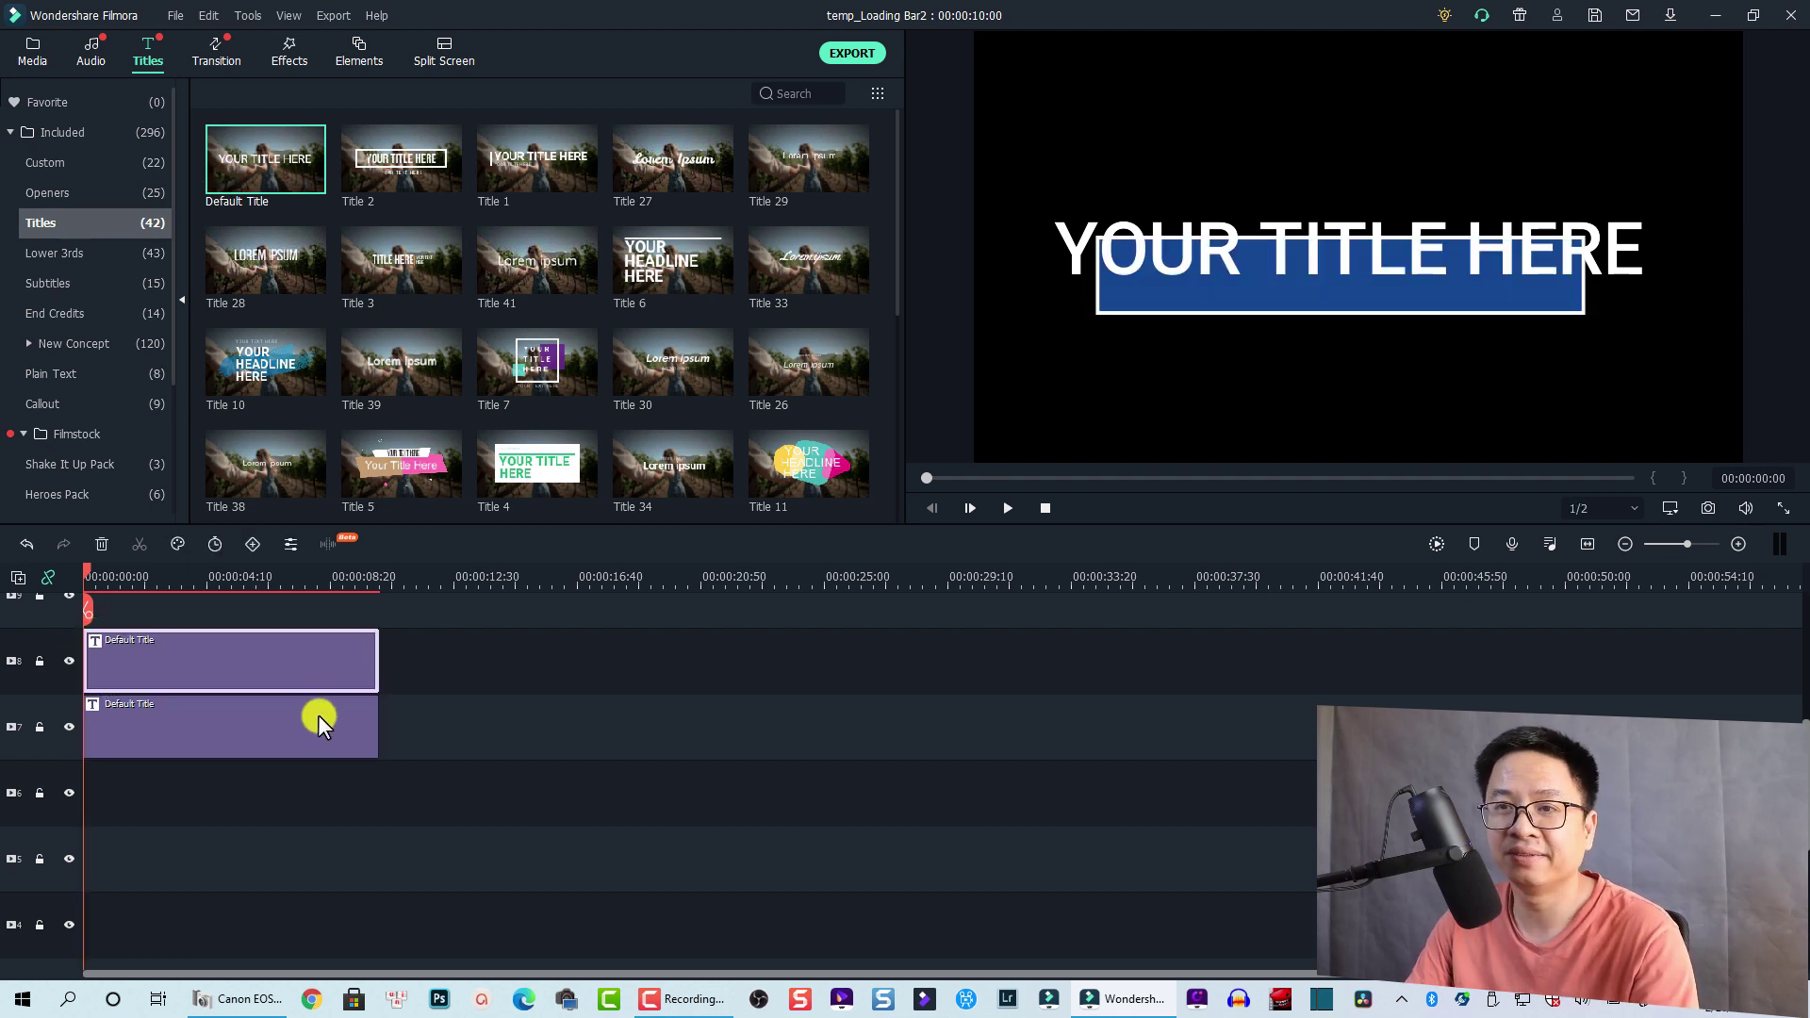
{"action": "left_click", "coordinate": [165, 749]}
{"action": "left_click", "coordinate": [201, 664]}
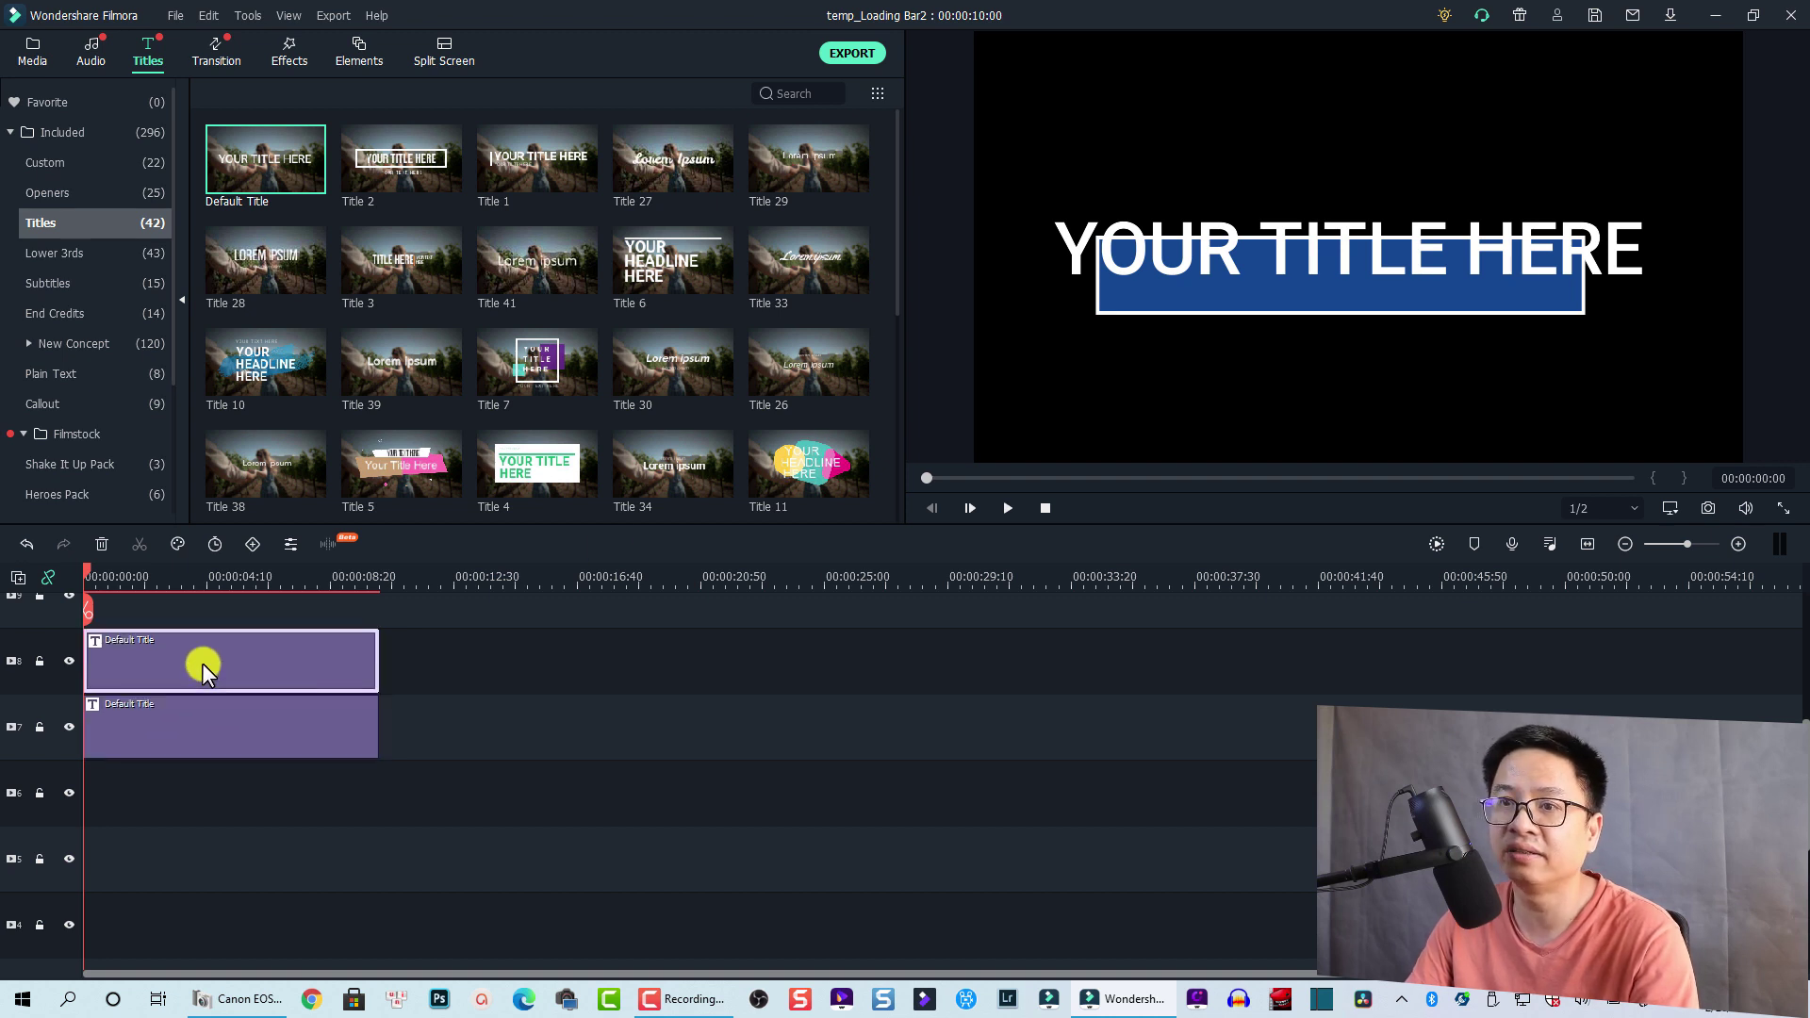
Replace the new title's text with 'In progress...'
{"action": "double_click", "coordinate": [1186, 262]}
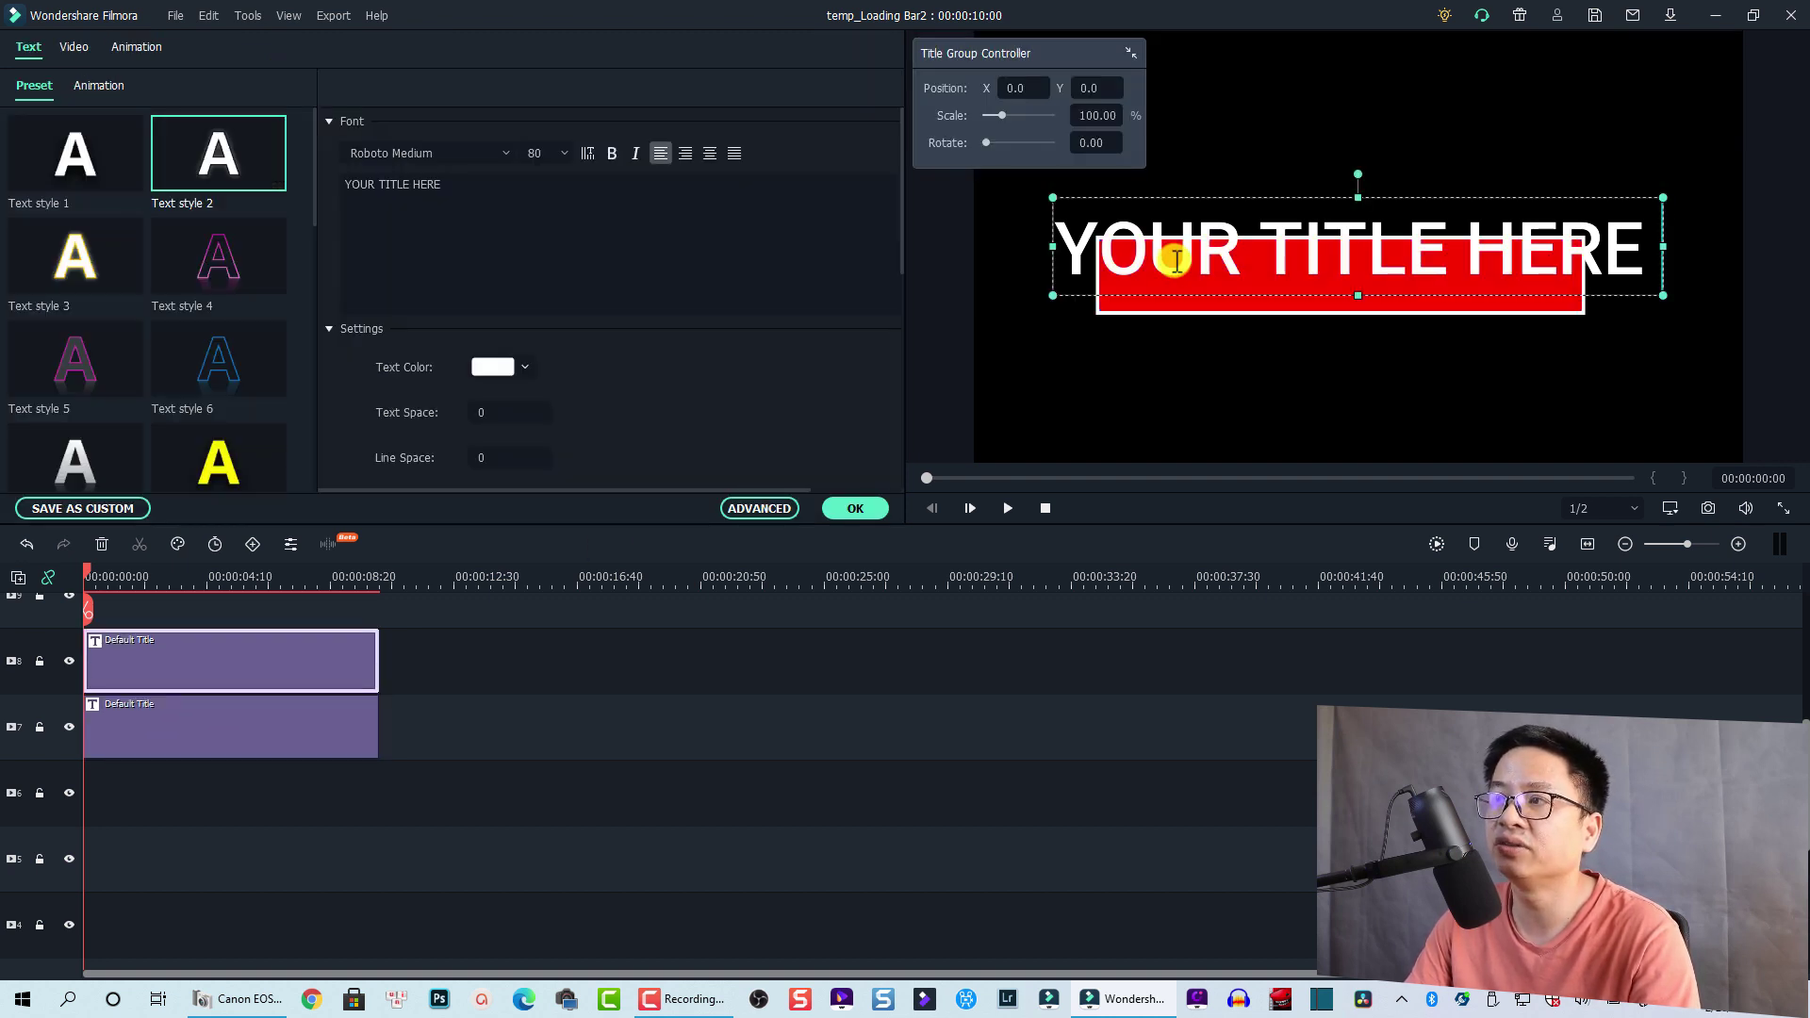
{"action": "left_click", "coordinate": [635, 224]}
{"action": "key", "text": "ctrl+a"}
{"action": "type", "text": "I"}
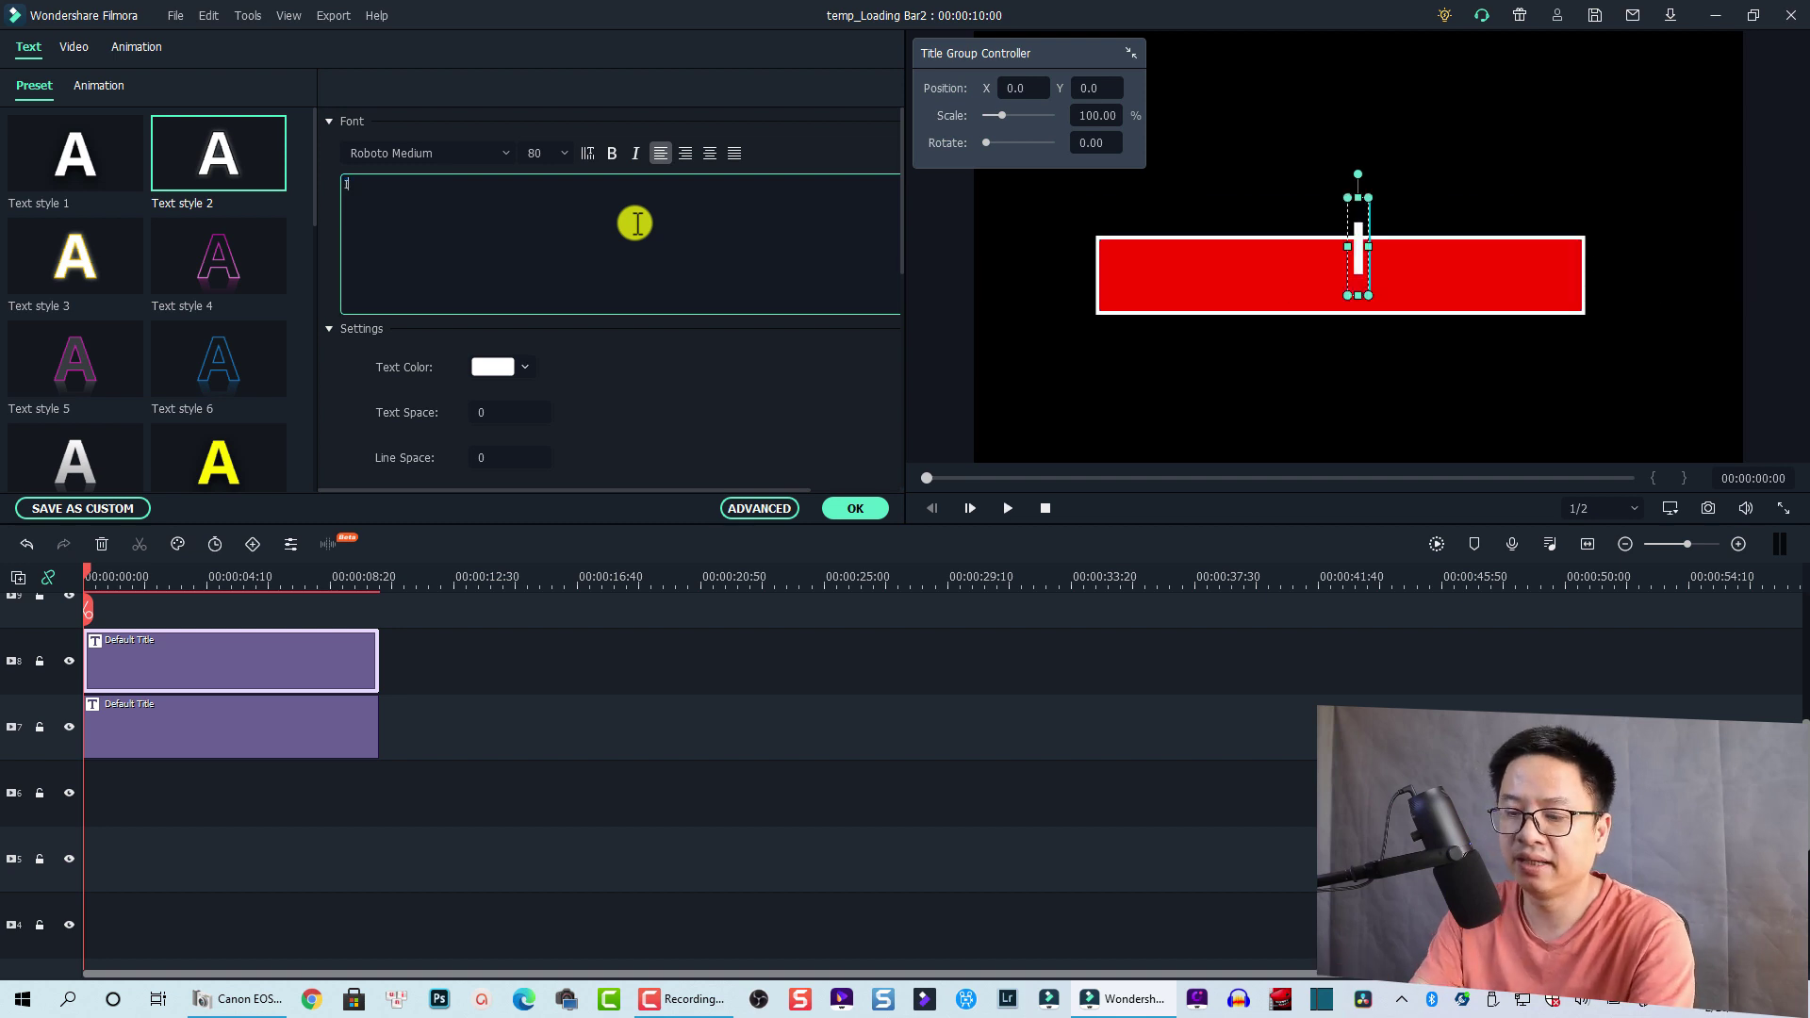
{"action": "type", "text": "n program"}
{"action": "key", "text": "BackSpace"}
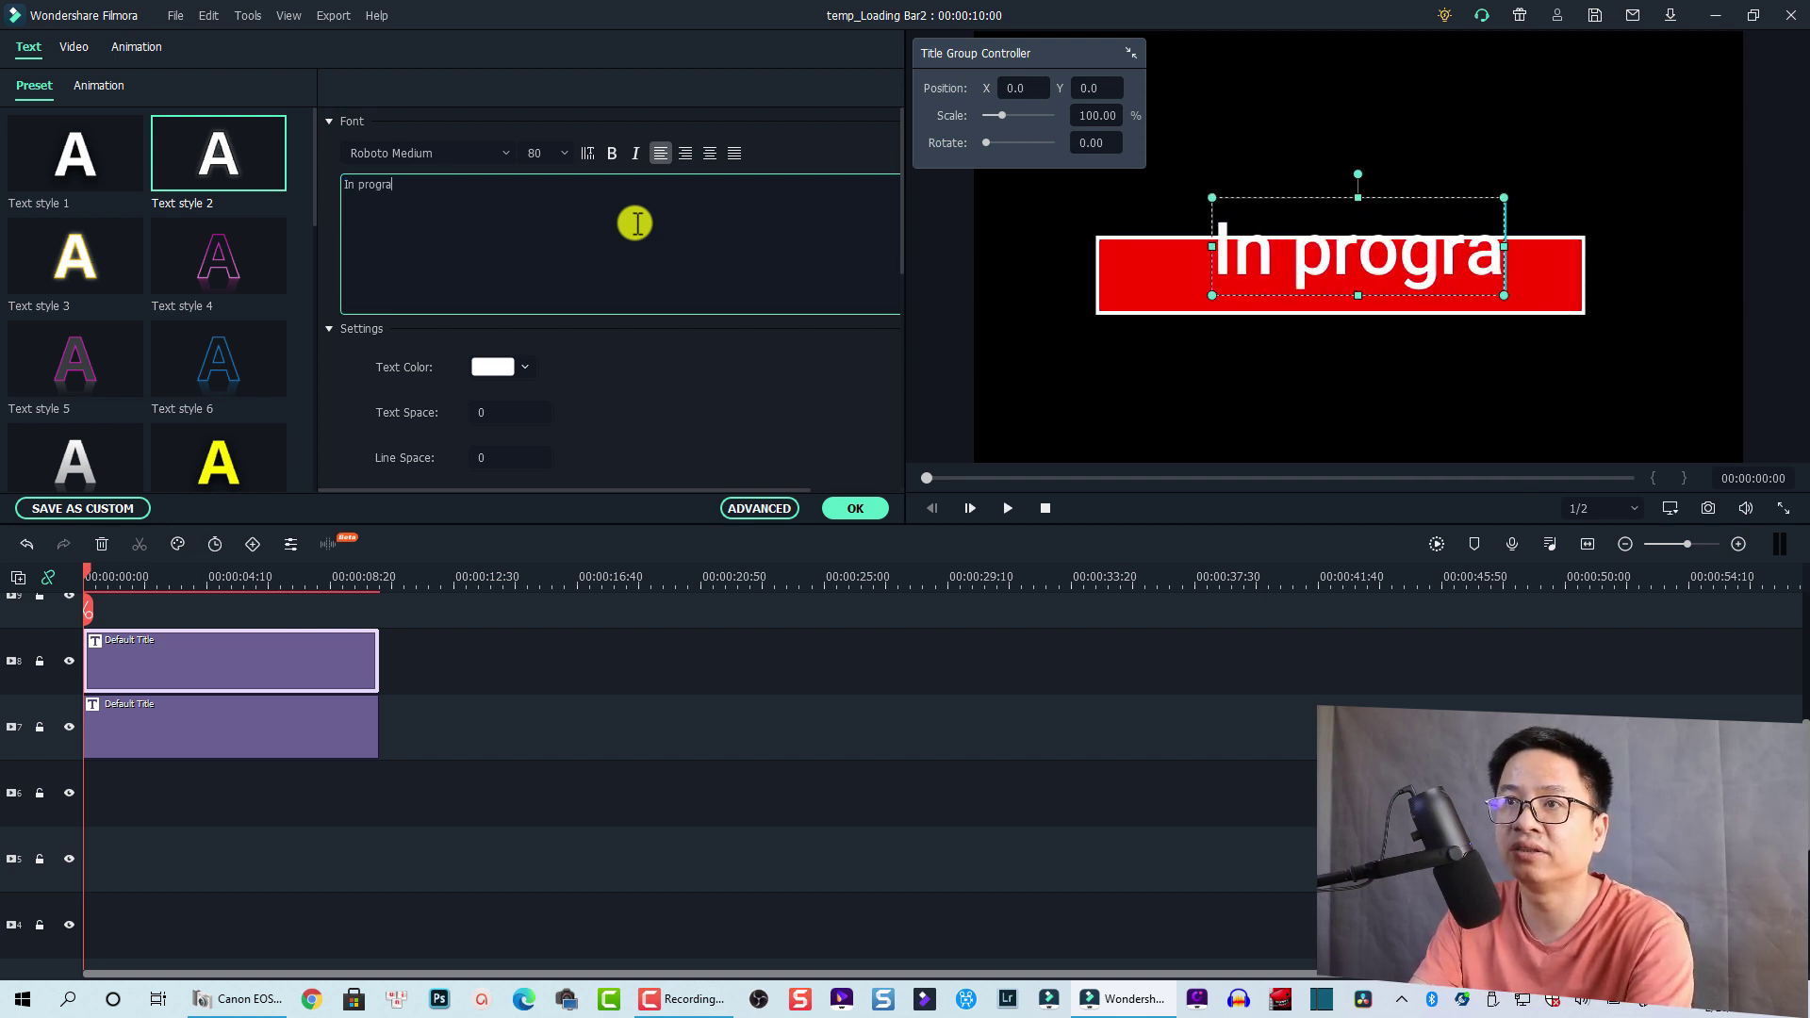
{"action": "type", "text": "ss..."}
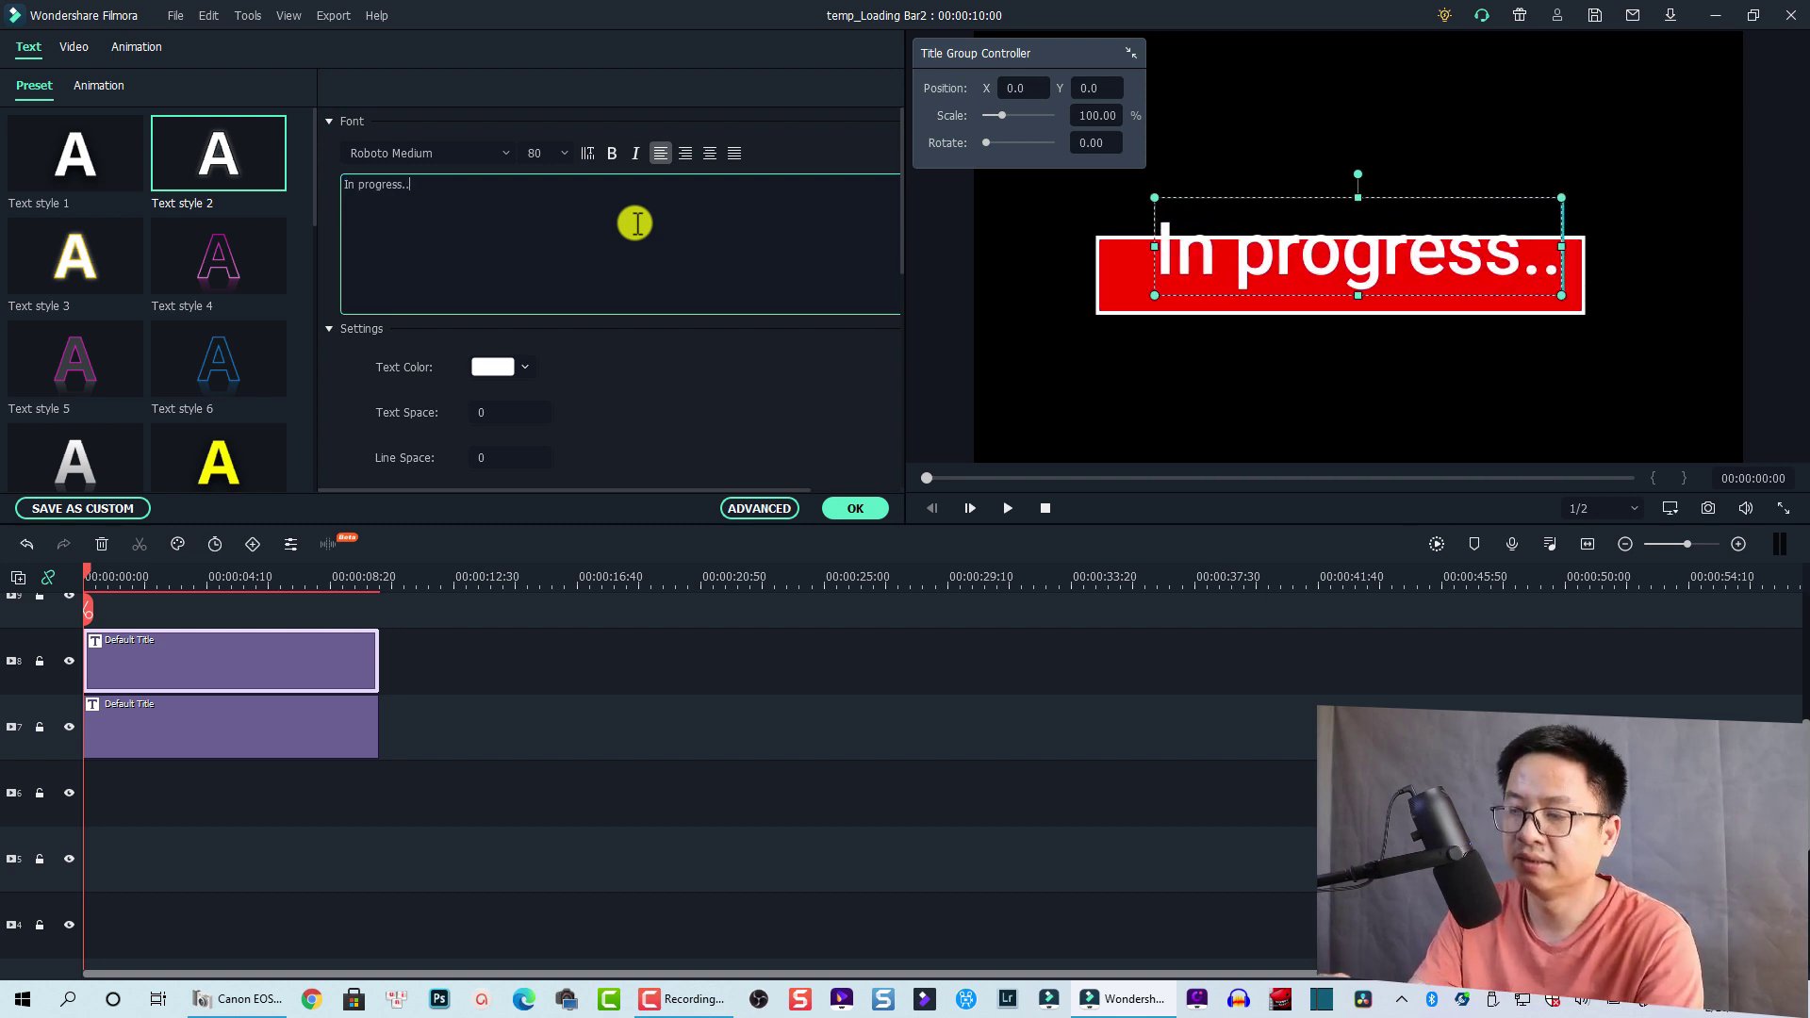
Set the text to font size 44, place it just above the bar, and confirm
{"action": "left_click", "coordinate": [546, 152]}
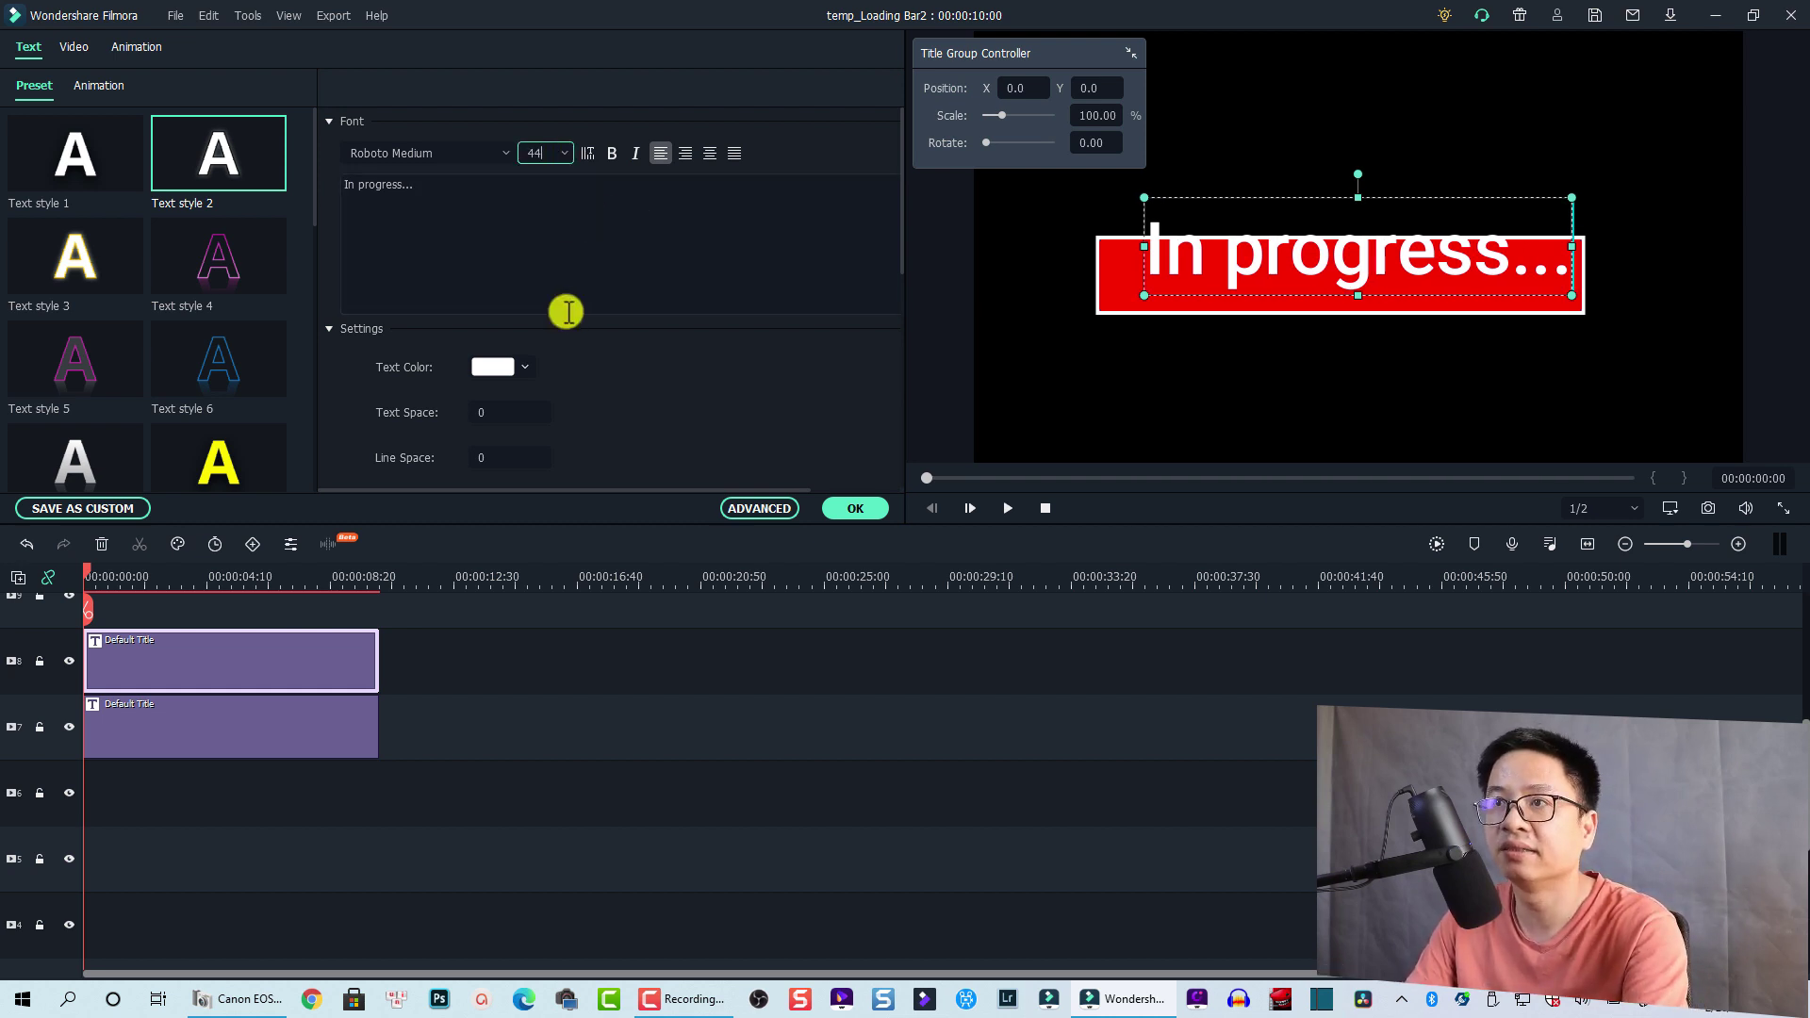
{"action": "type", "text": "44"}
{"action": "key", "text": "Return"}
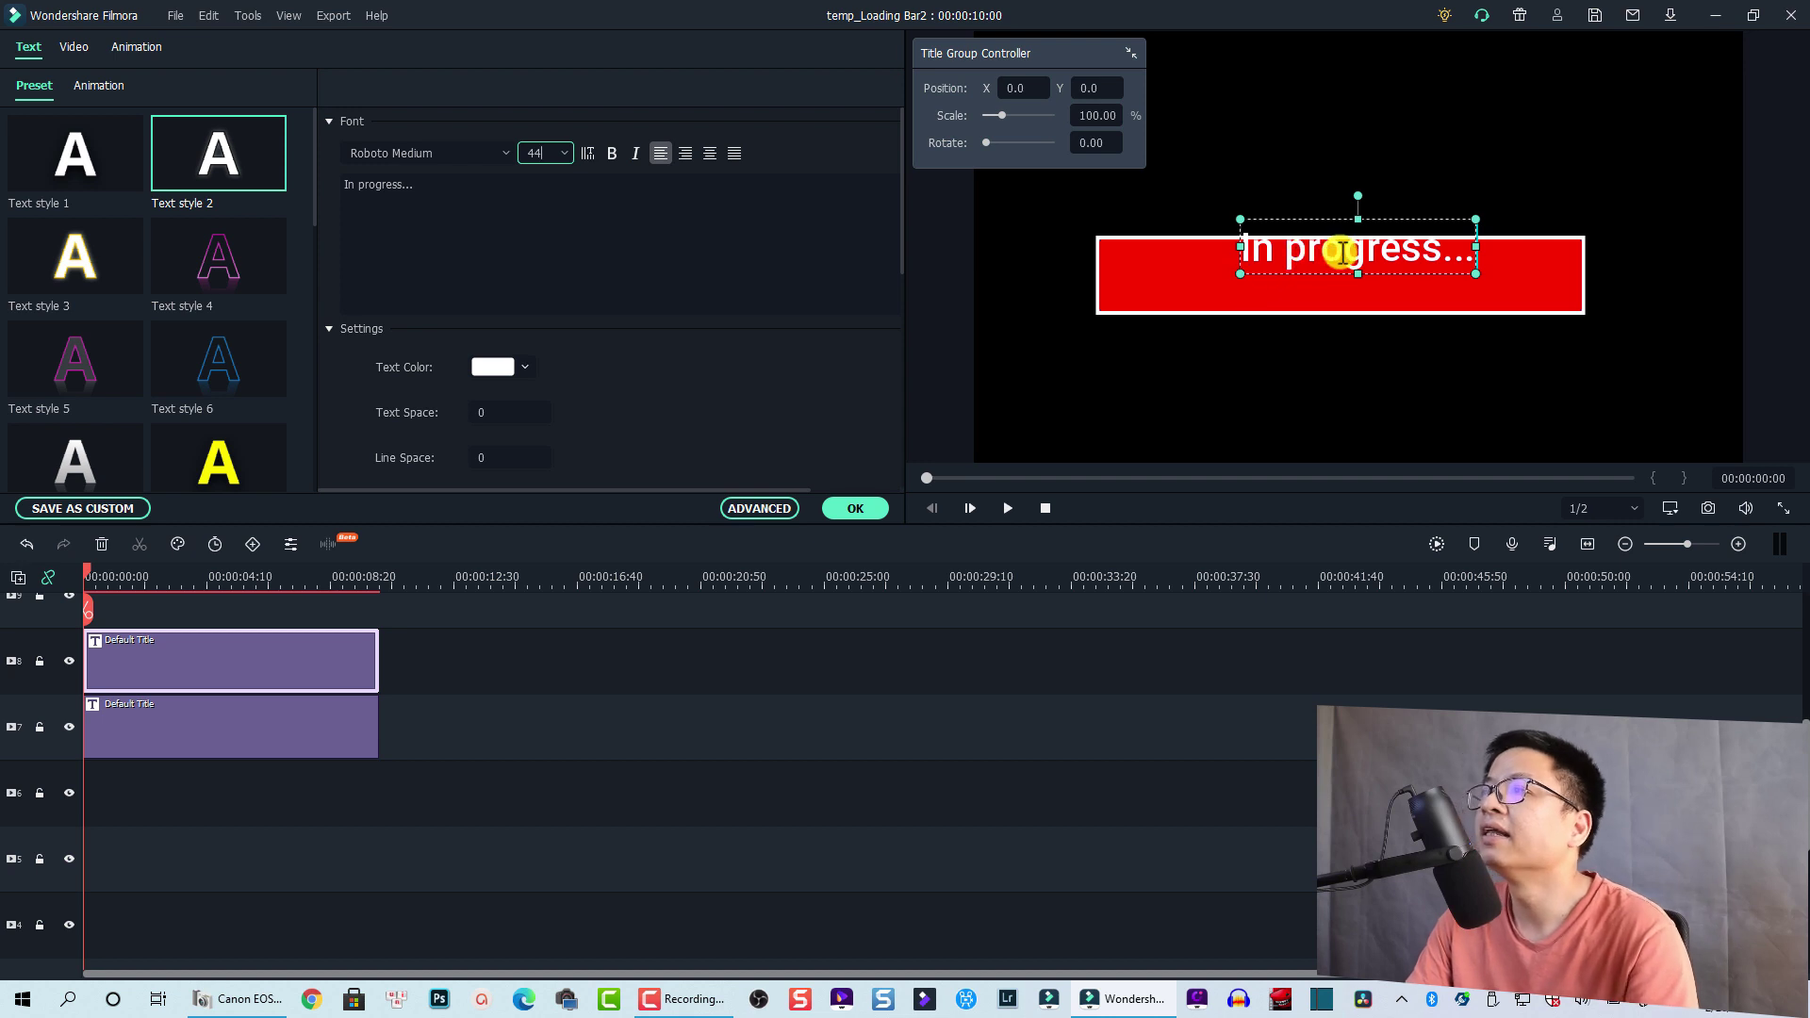
{"action": "left_click_drag", "start_coordinate": [1333, 253], "coordinate": [1335, 196]}
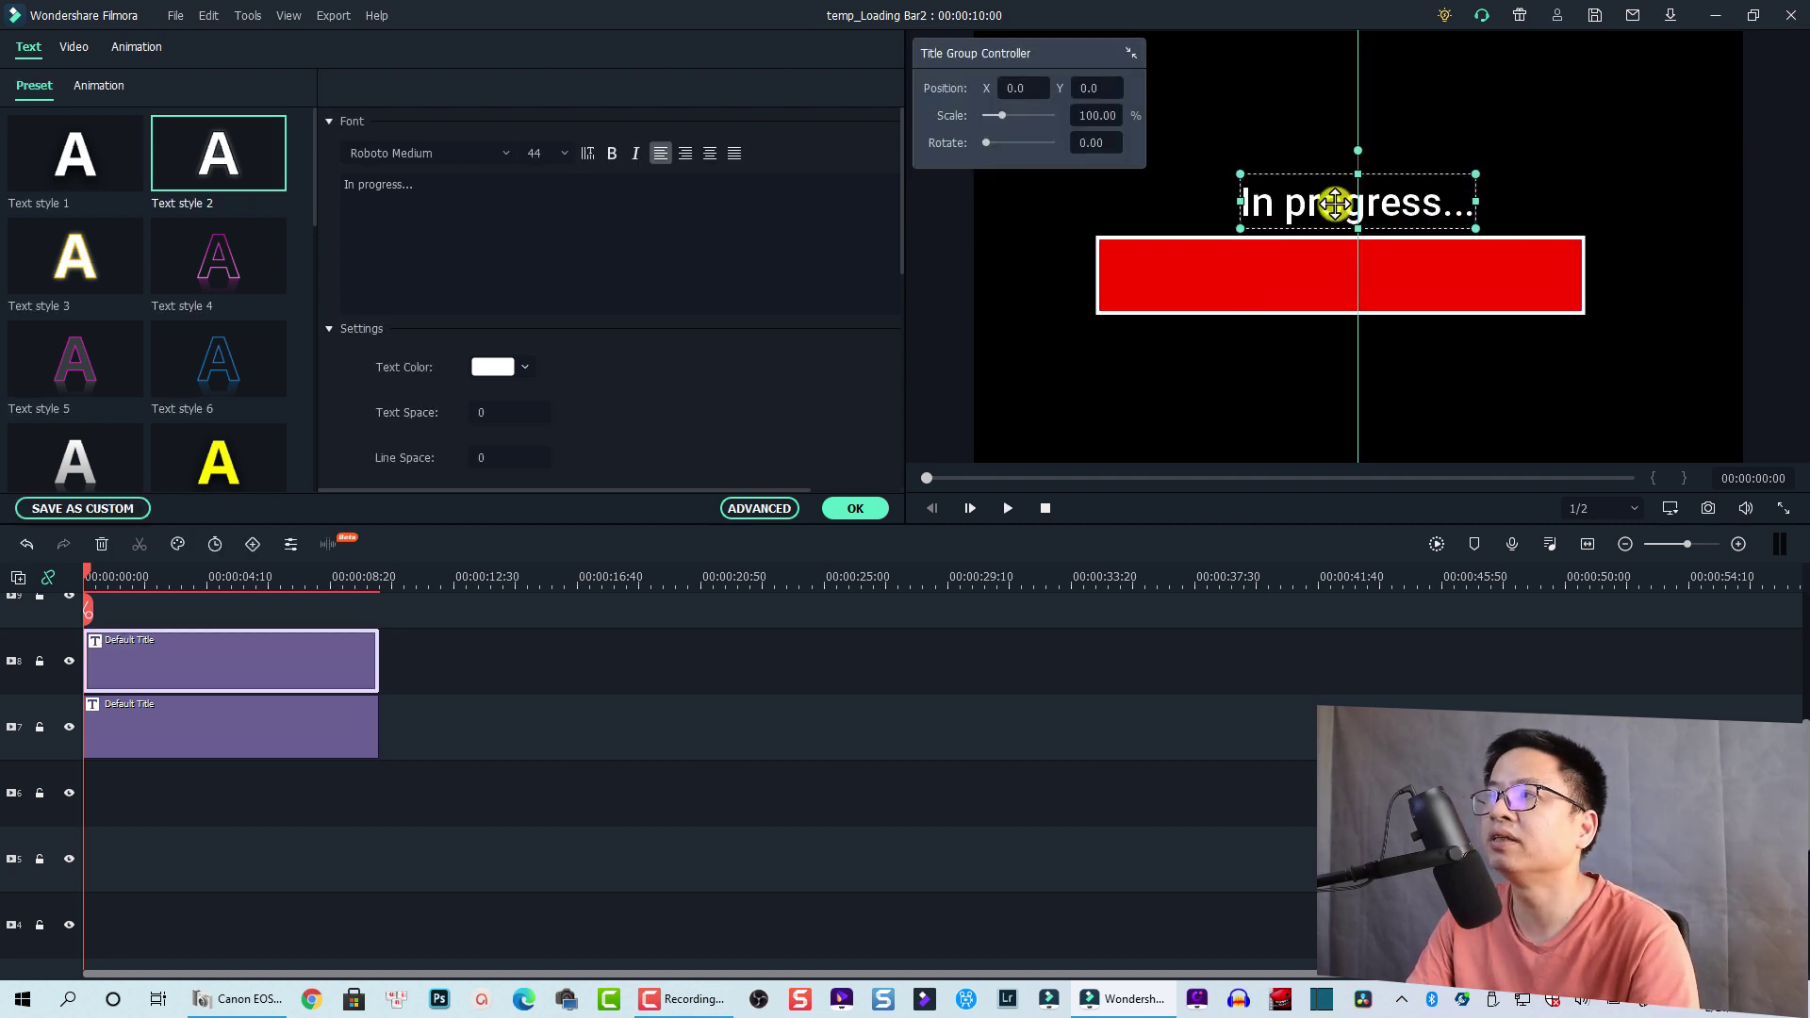
{"action": "left_click", "coordinate": [853, 507]}
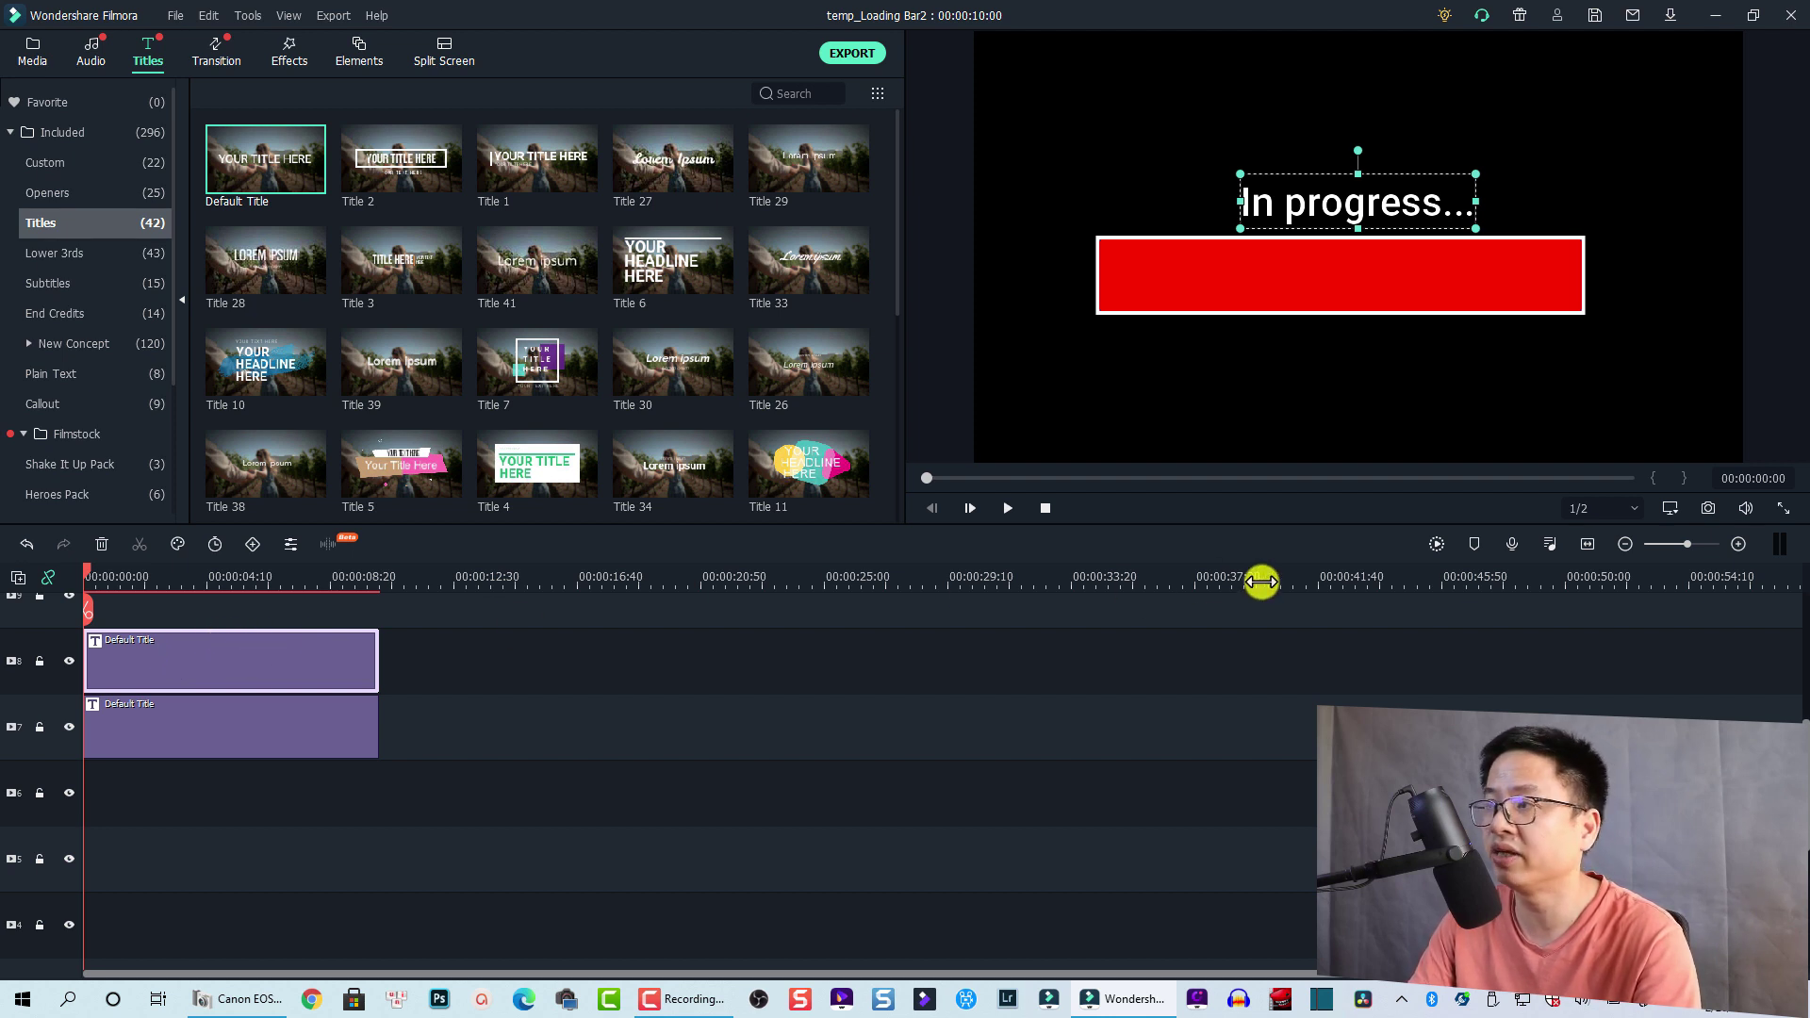
Keyframe the In progress... title's opacity to 0 at 00:00:00:24 and back to full at 00:00:00:32
{"action": "left_click", "coordinate": [1583, 545]}
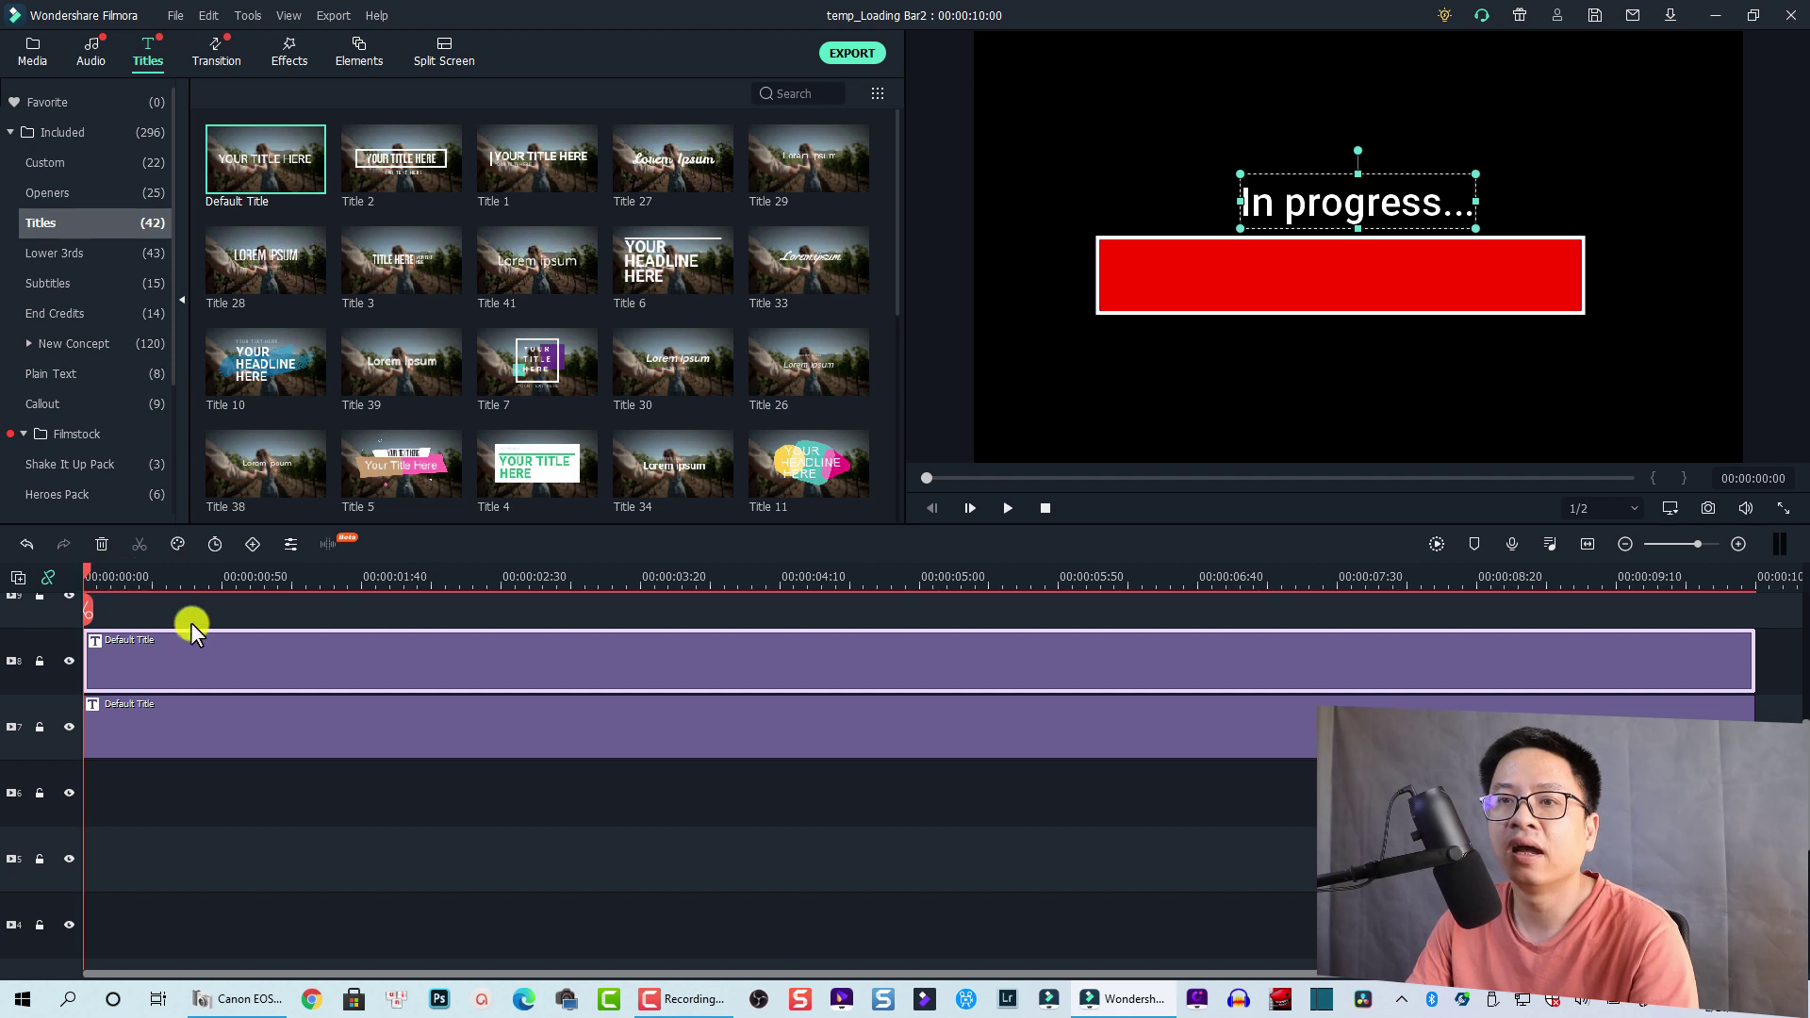
{"action": "left_click", "coordinate": [252, 545]}
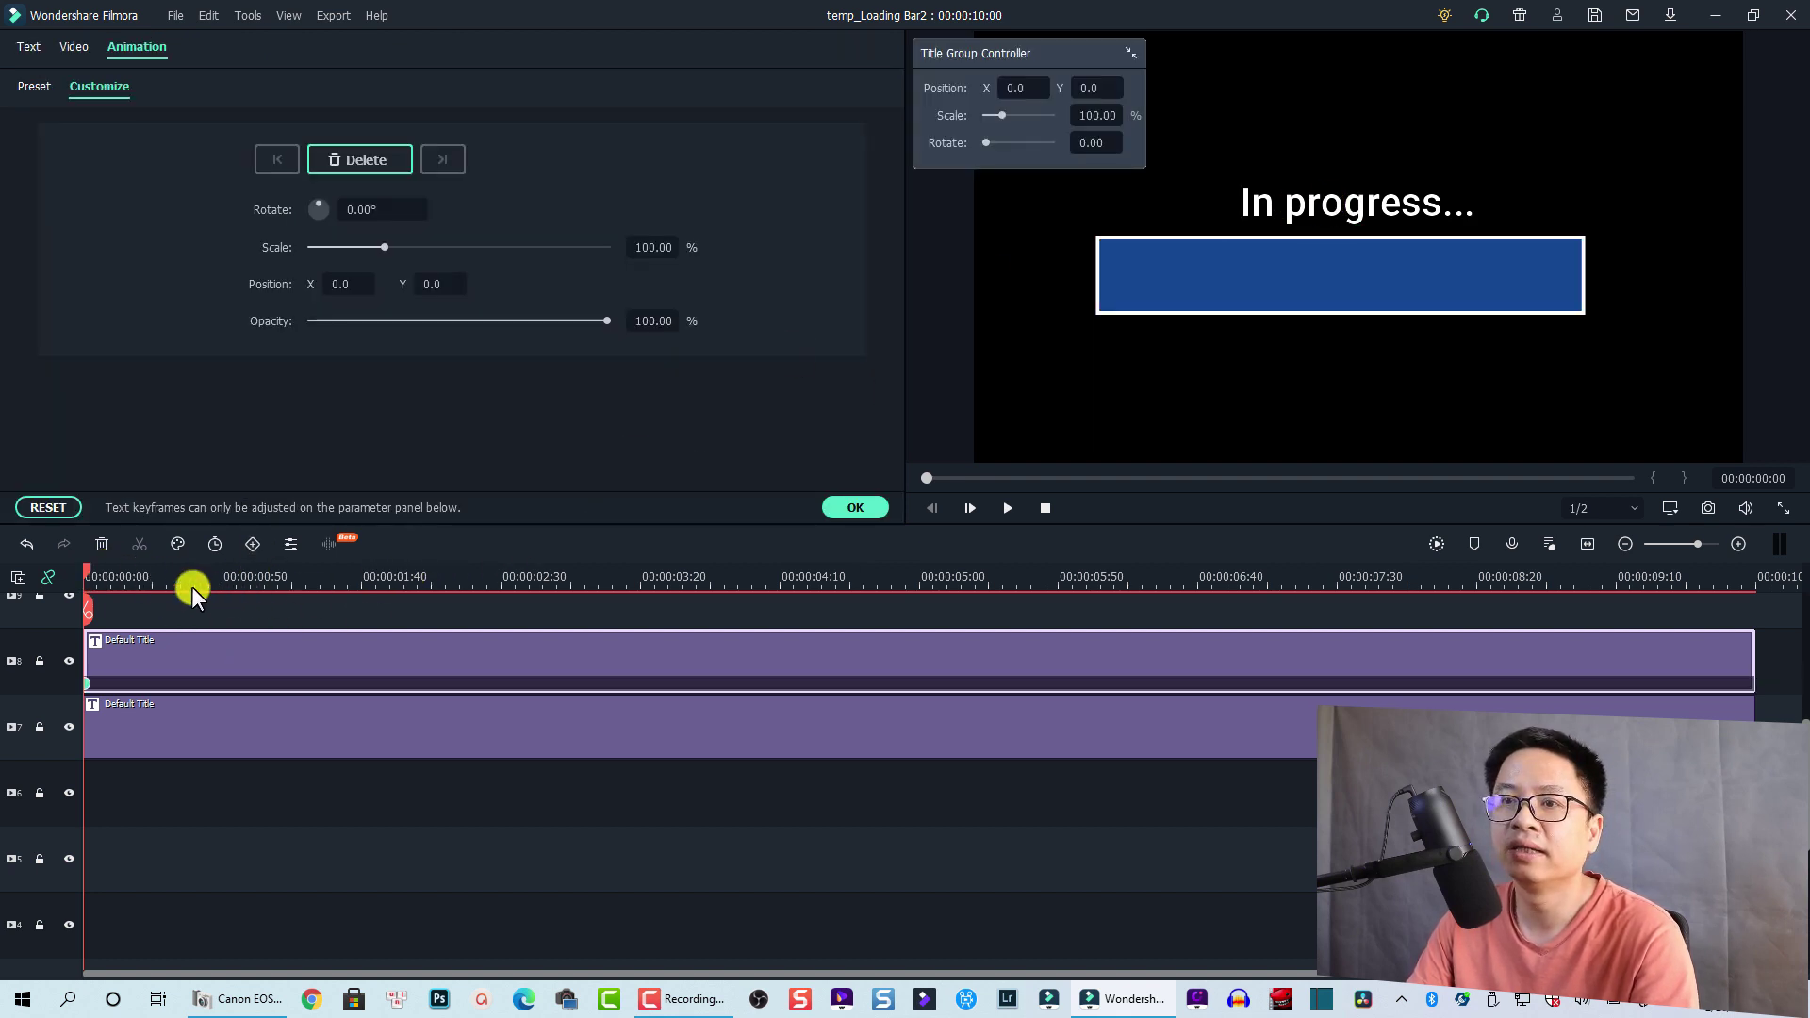
{"action": "left_click", "coordinate": [150, 585]}
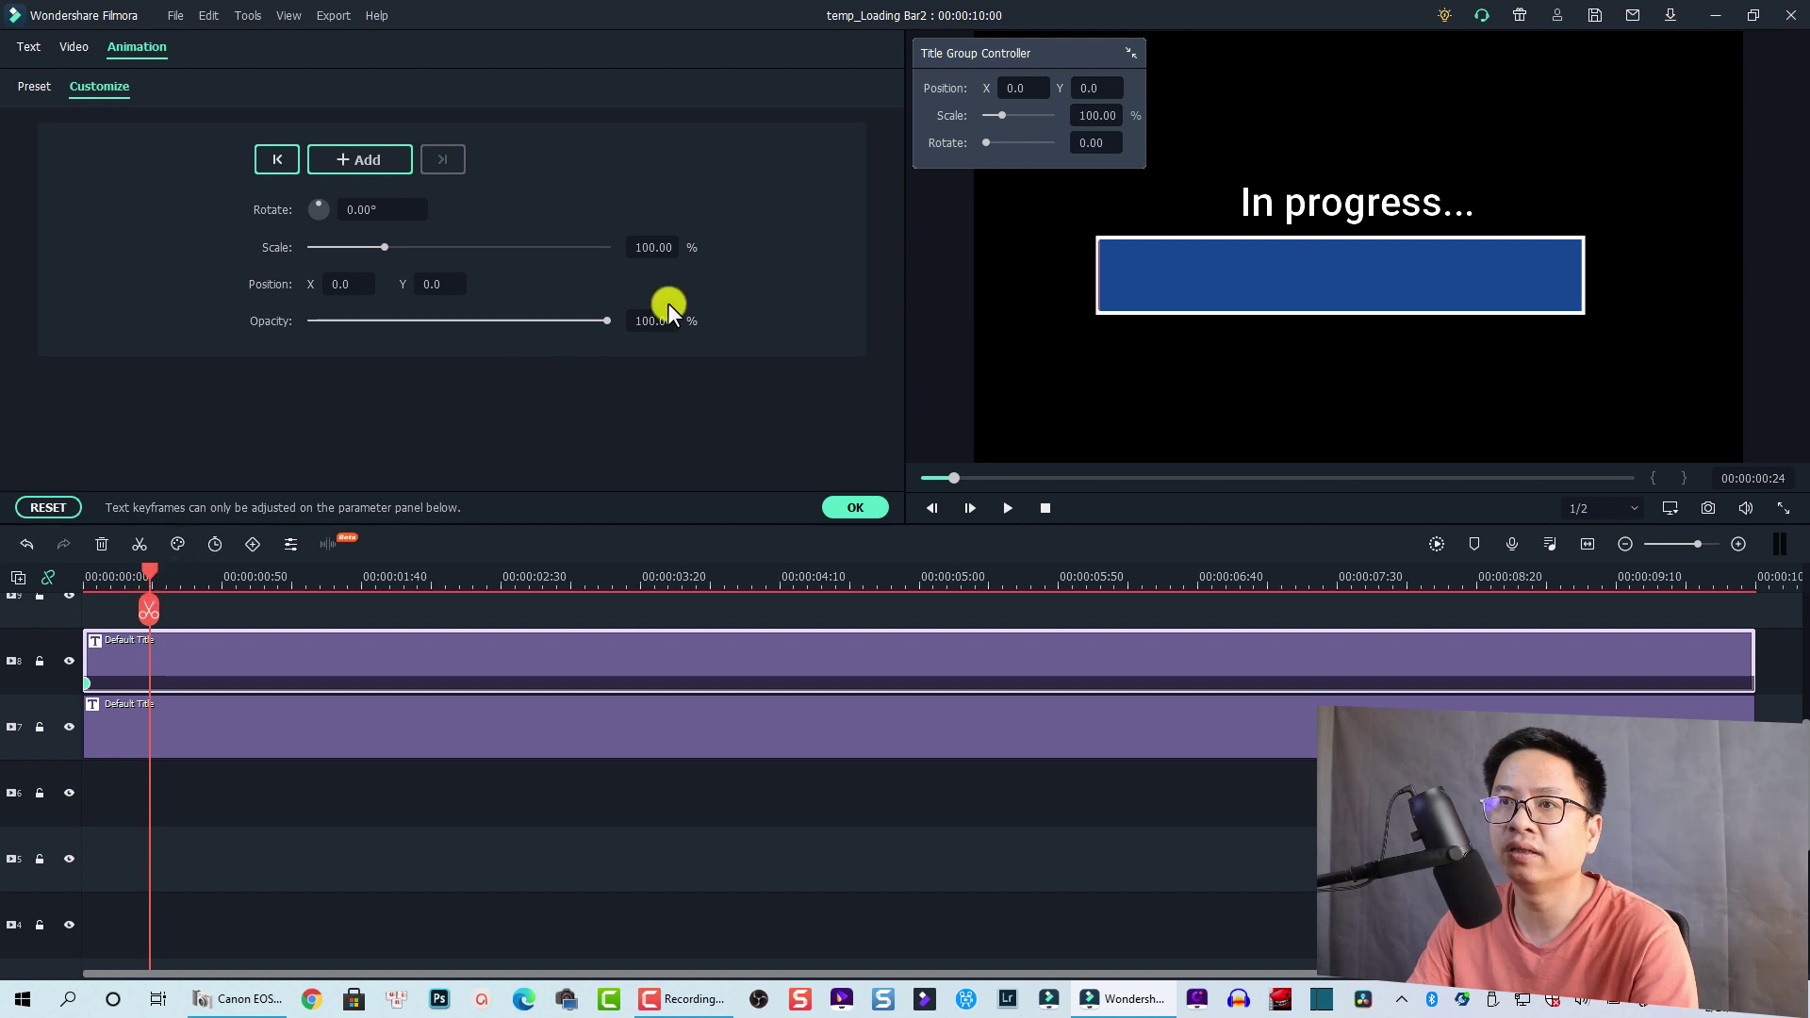
{"action": "left_click", "coordinate": [652, 324]}
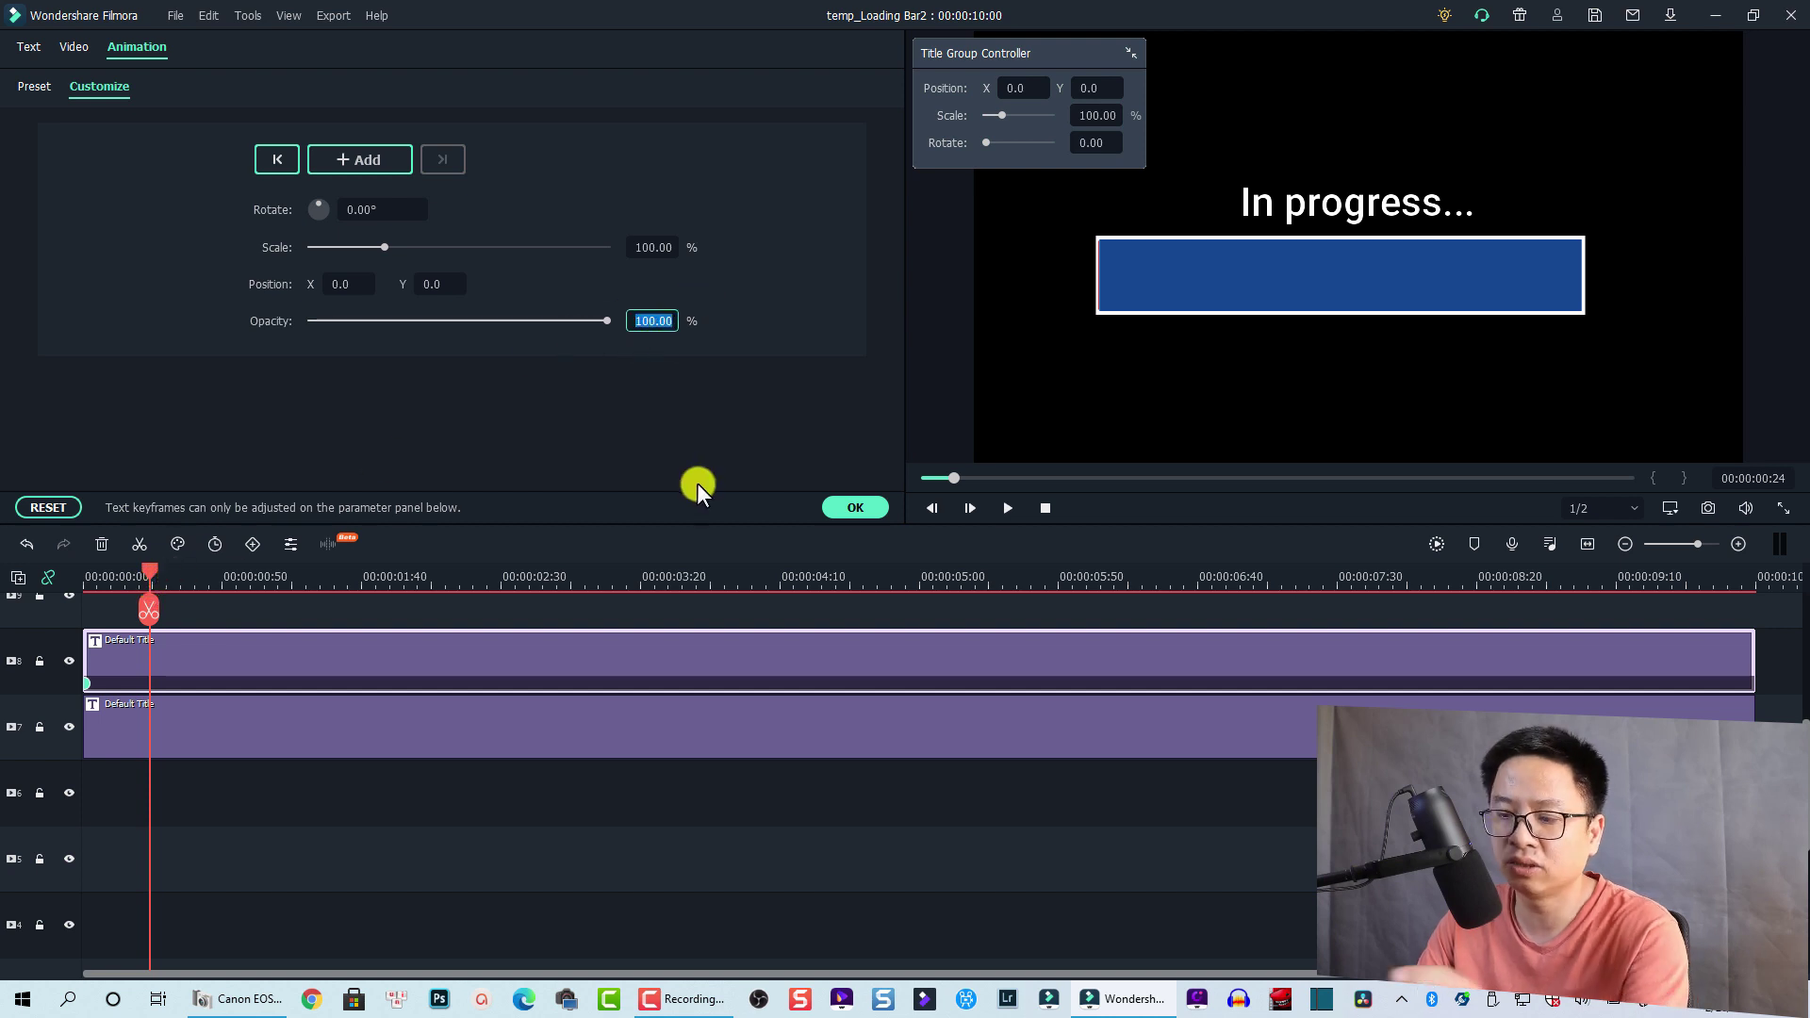
{"action": "type", "text": "0"}
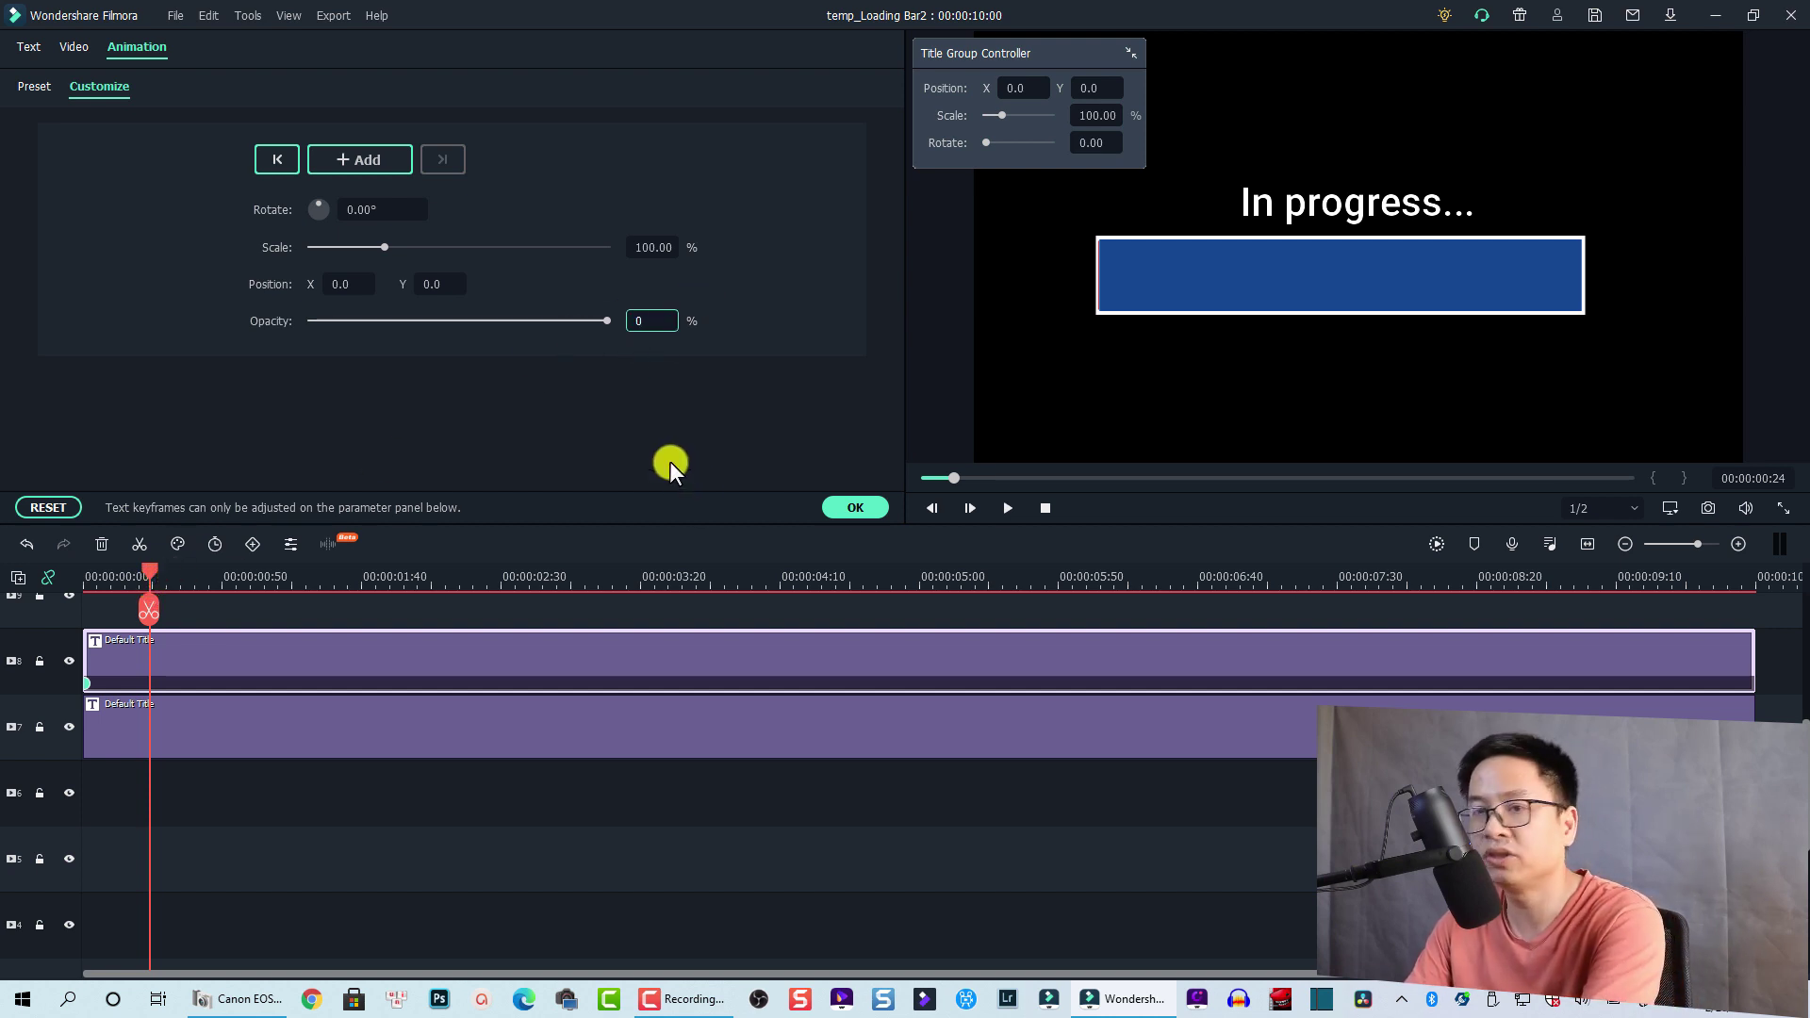
{"action": "key", "text": "Return"}
{"action": "left_click_drag", "start_coordinate": [155, 570], "coordinate": [171, 573]}
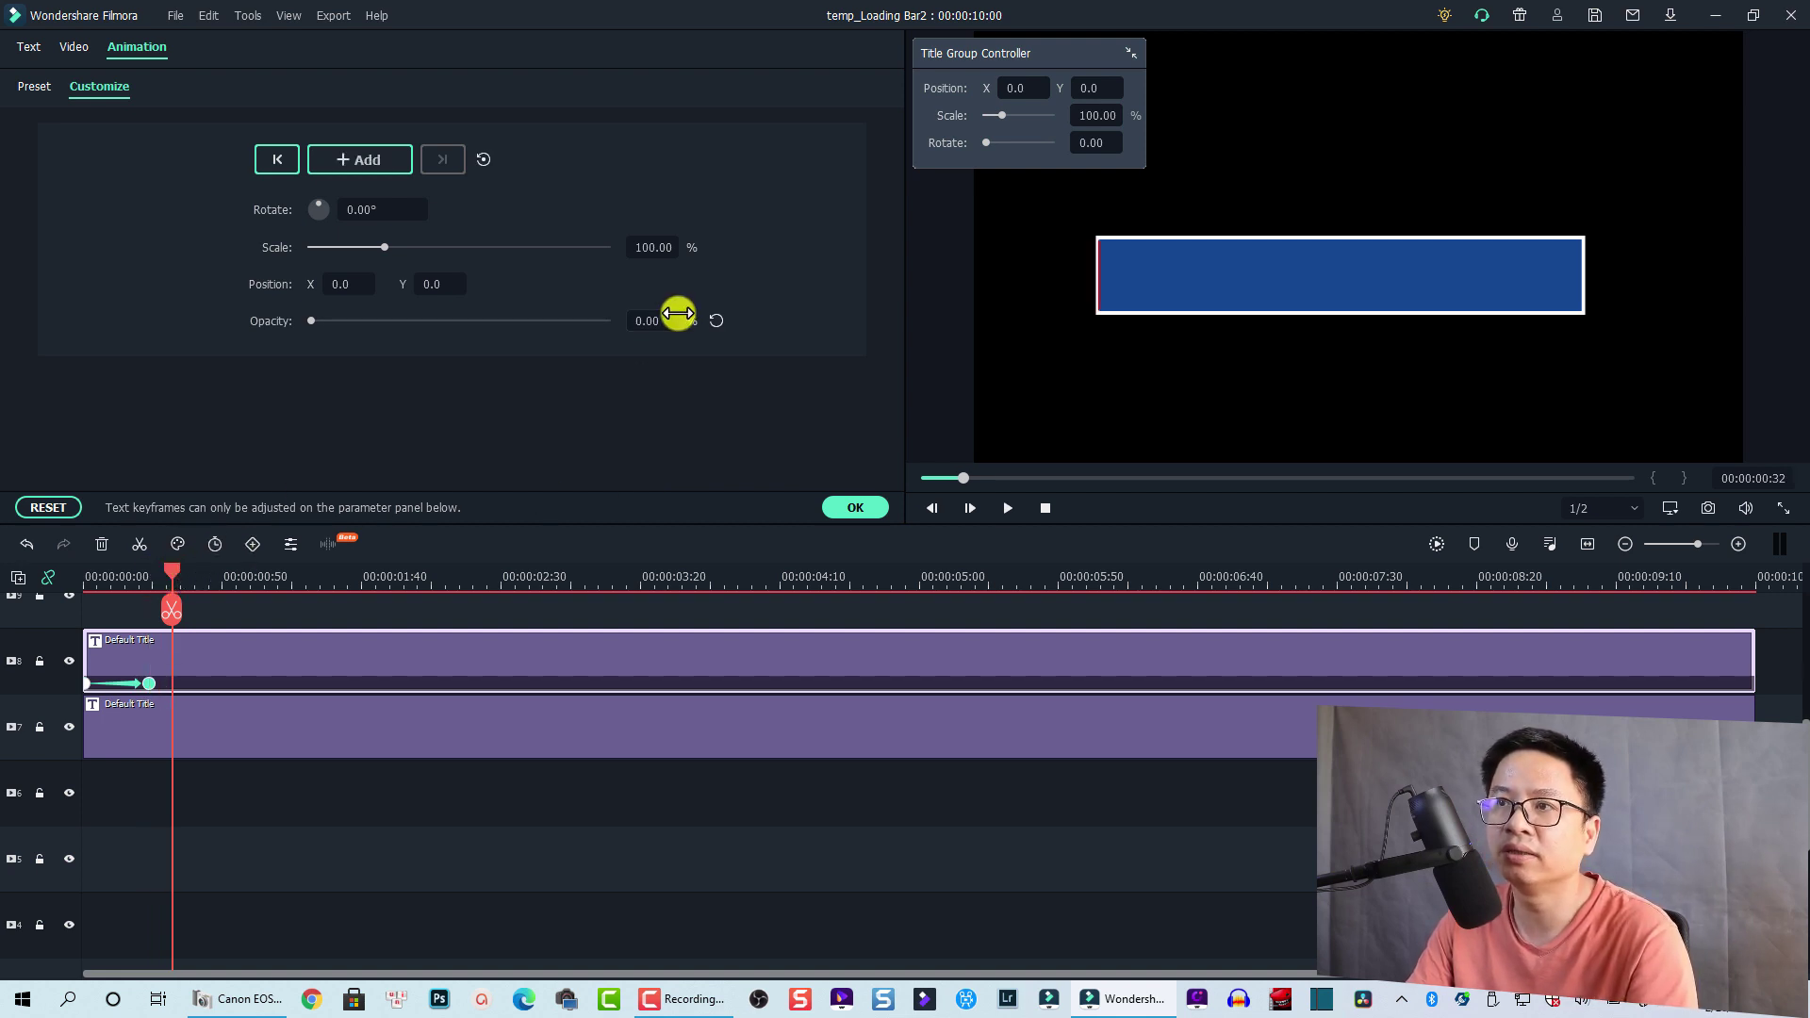
{"action": "left_click", "coordinate": [718, 320]}
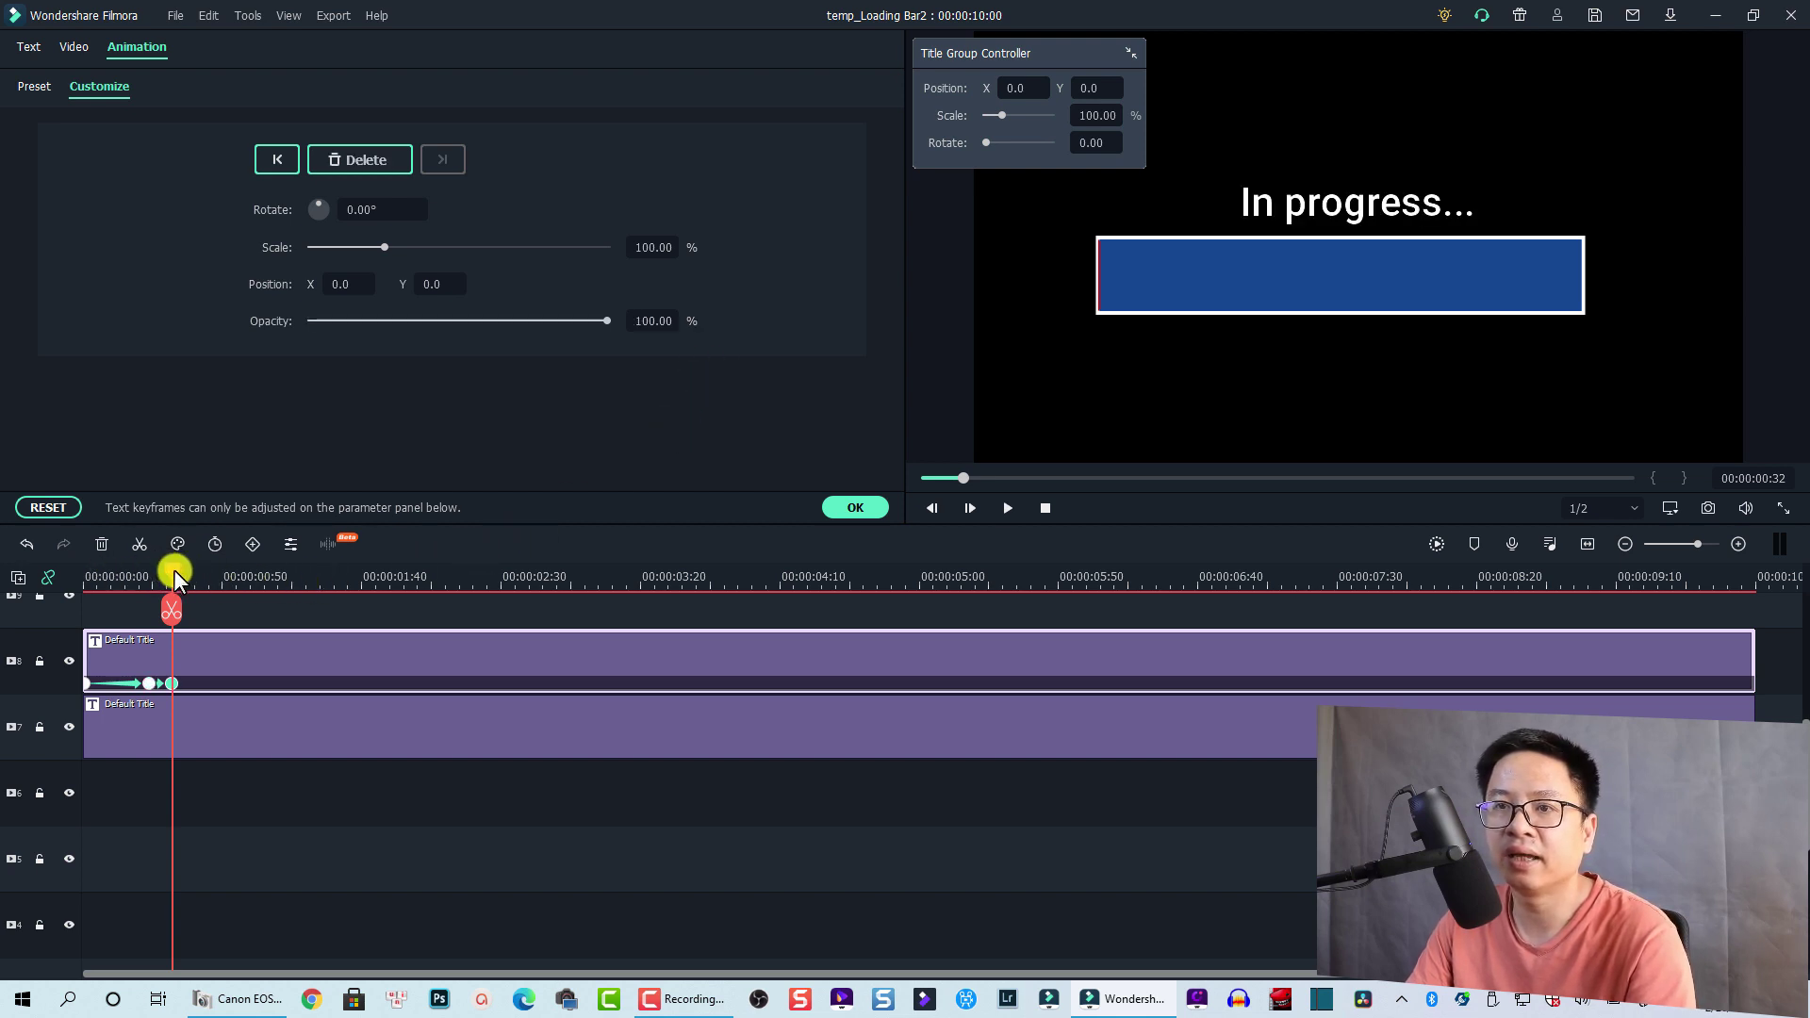
Add another opacity dip, 0 at 00:00:01:16 and full at 00:00:01:22, then return to the first keyframe
{"action": "left_click", "coordinate": [278, 565]}
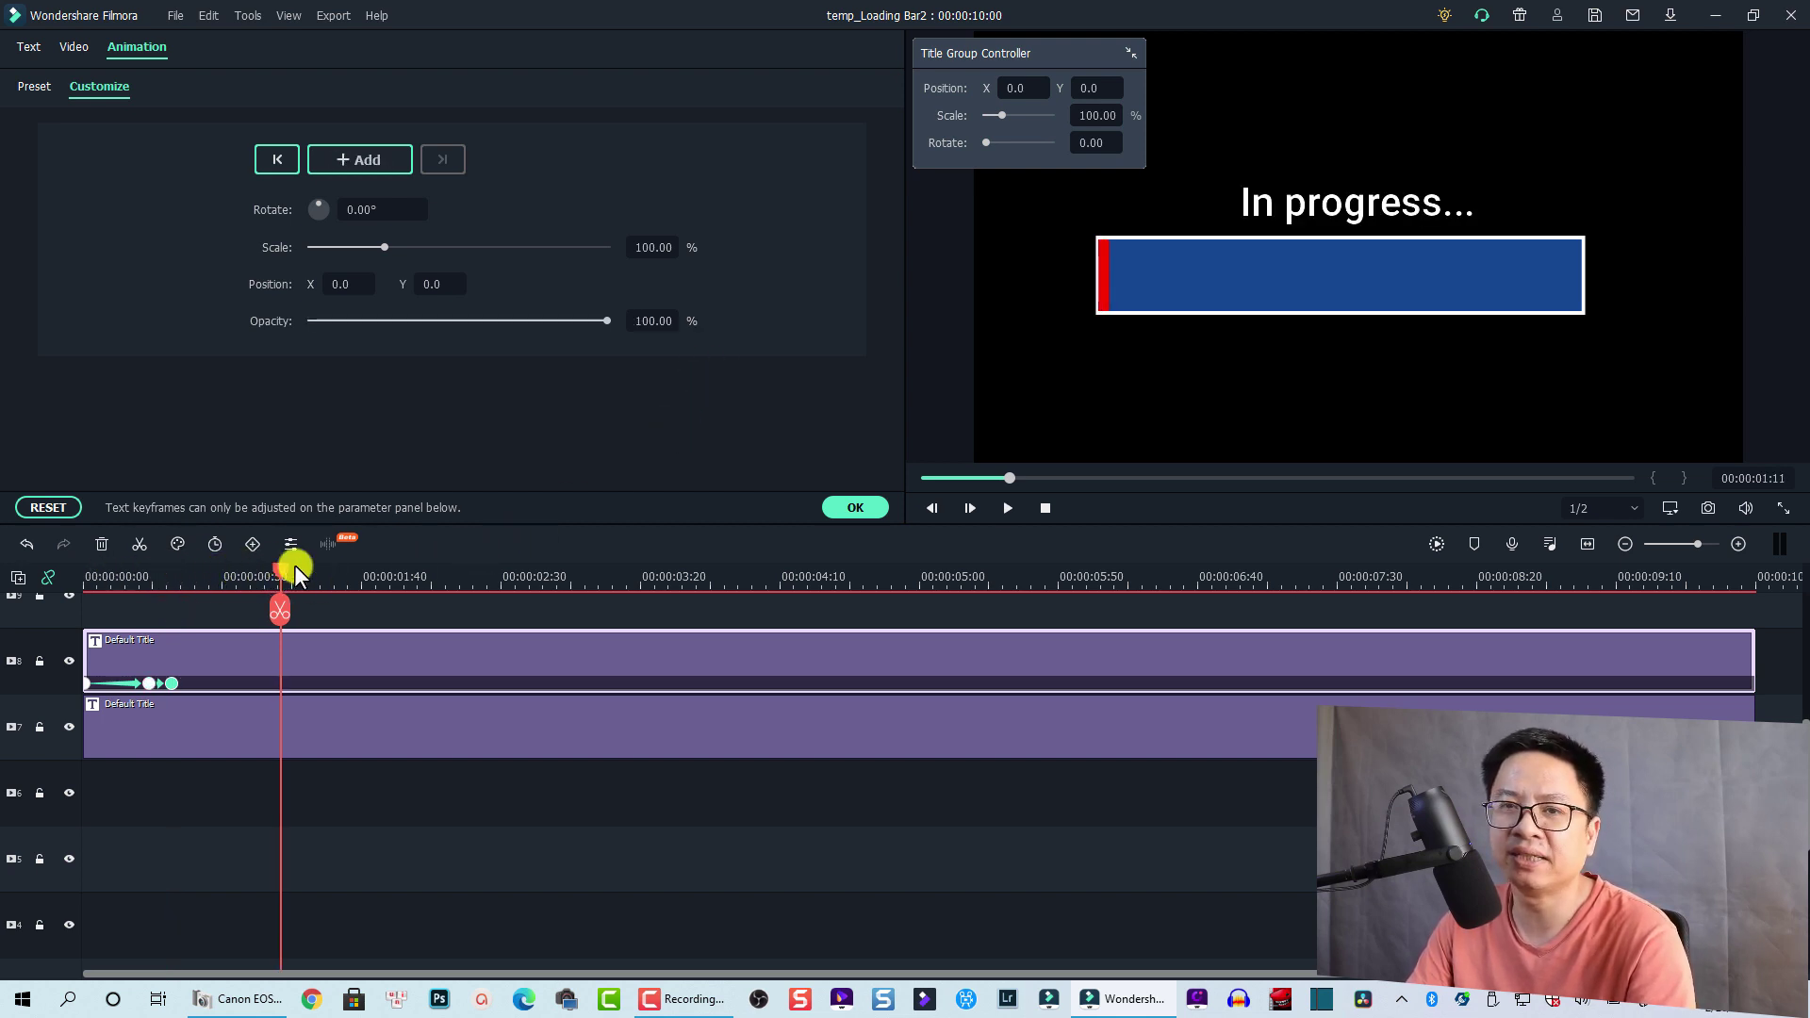
{"action": "left_click", "coordinate": [294, 565]}
{"action": "left_click", "coordinate": [656, 321]}
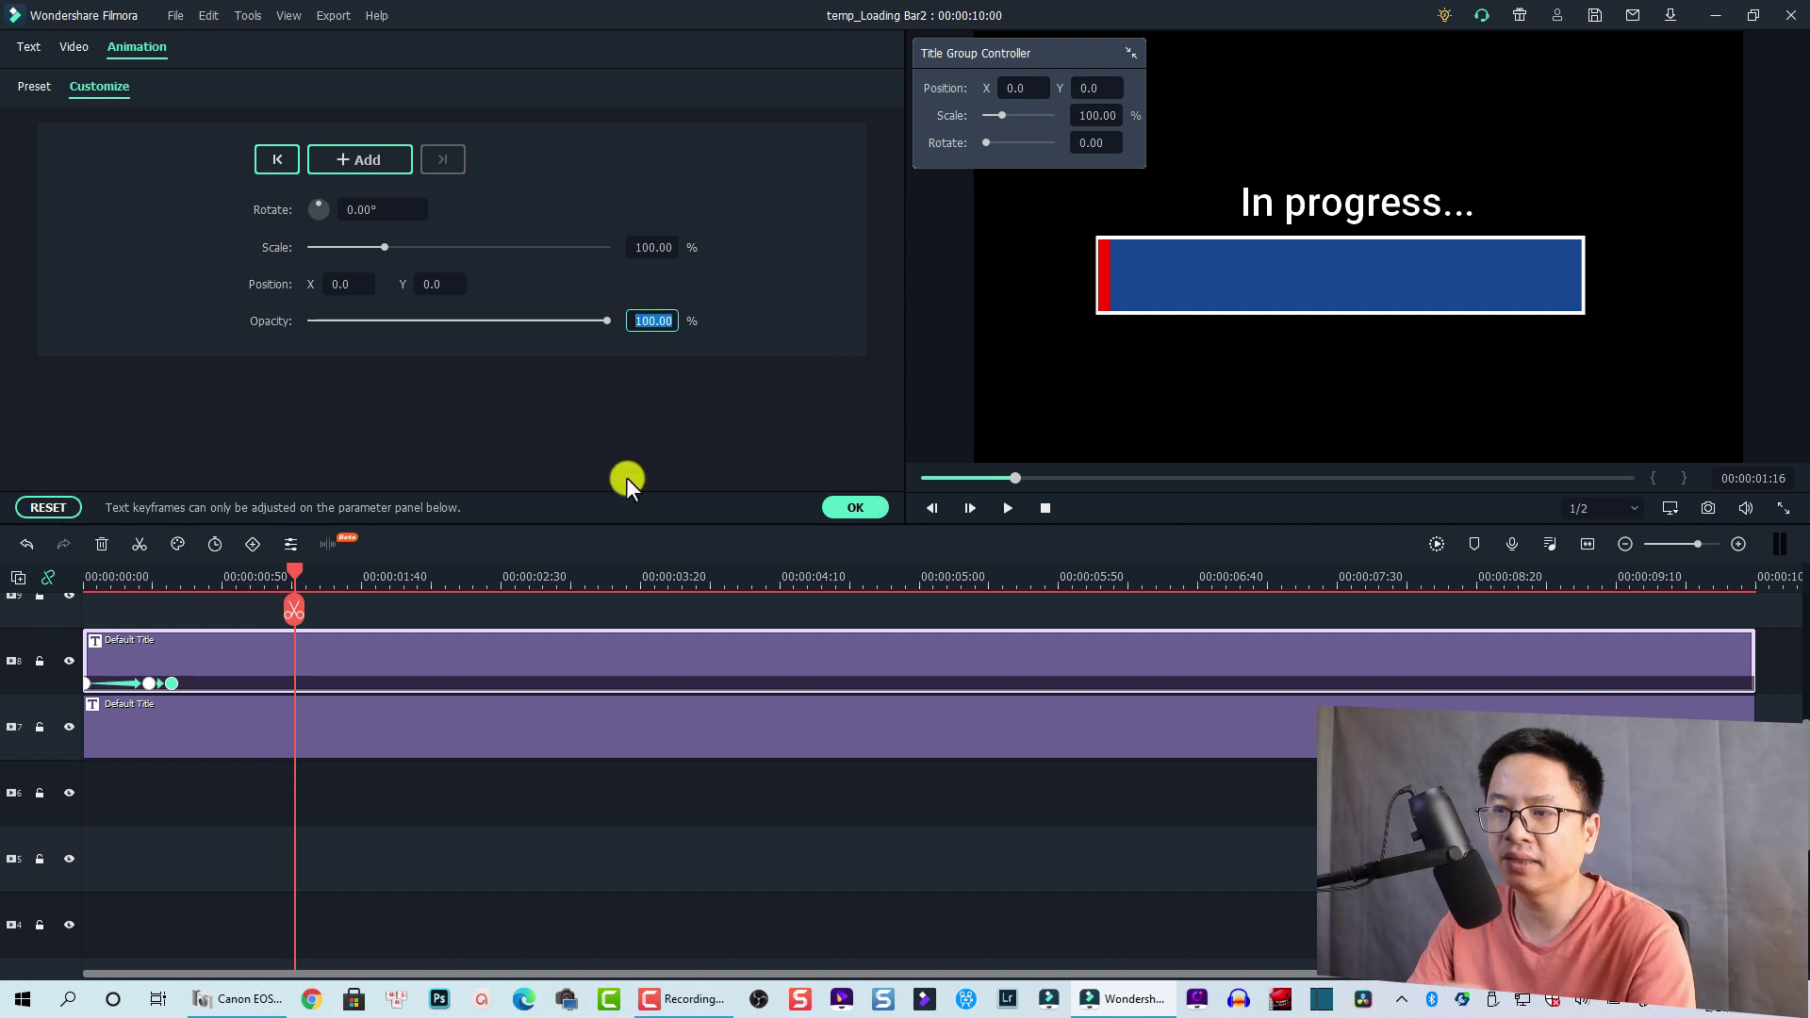
{"action": "type", "text": "0"}
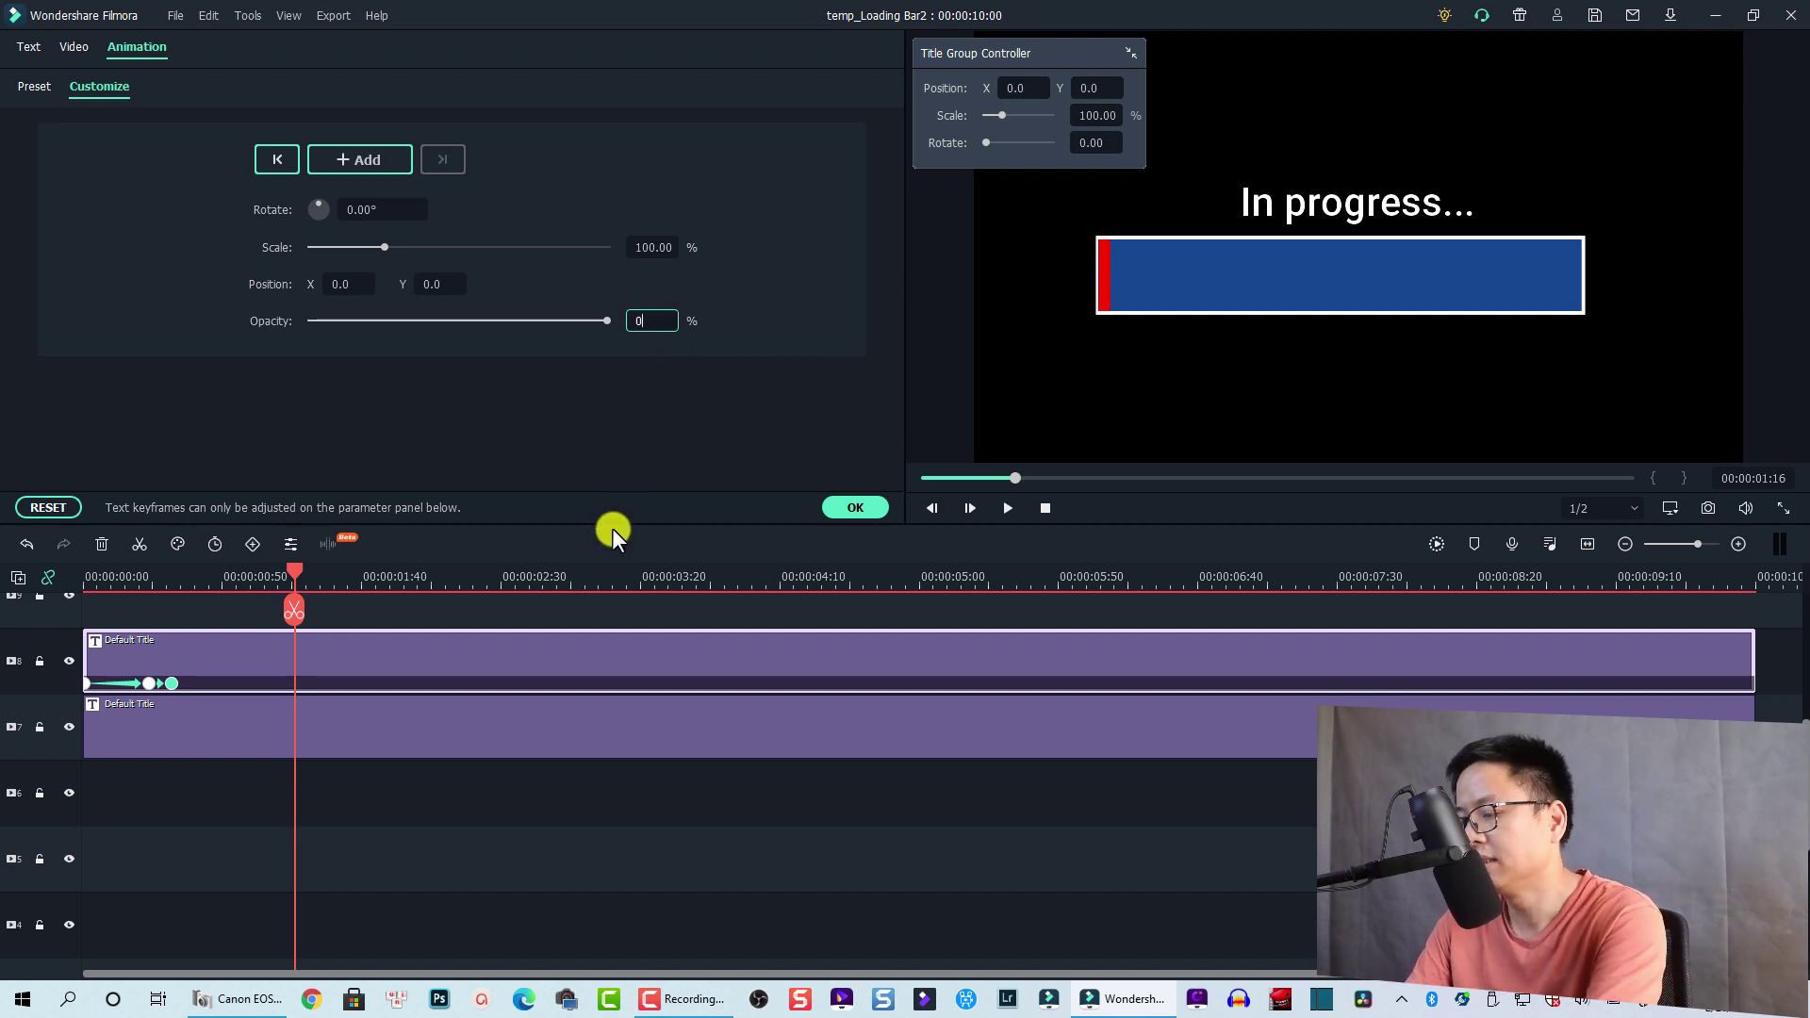
{"action": "key", "text": "Return"}
{"action": "left_click", "coordinate": [298, 575]}
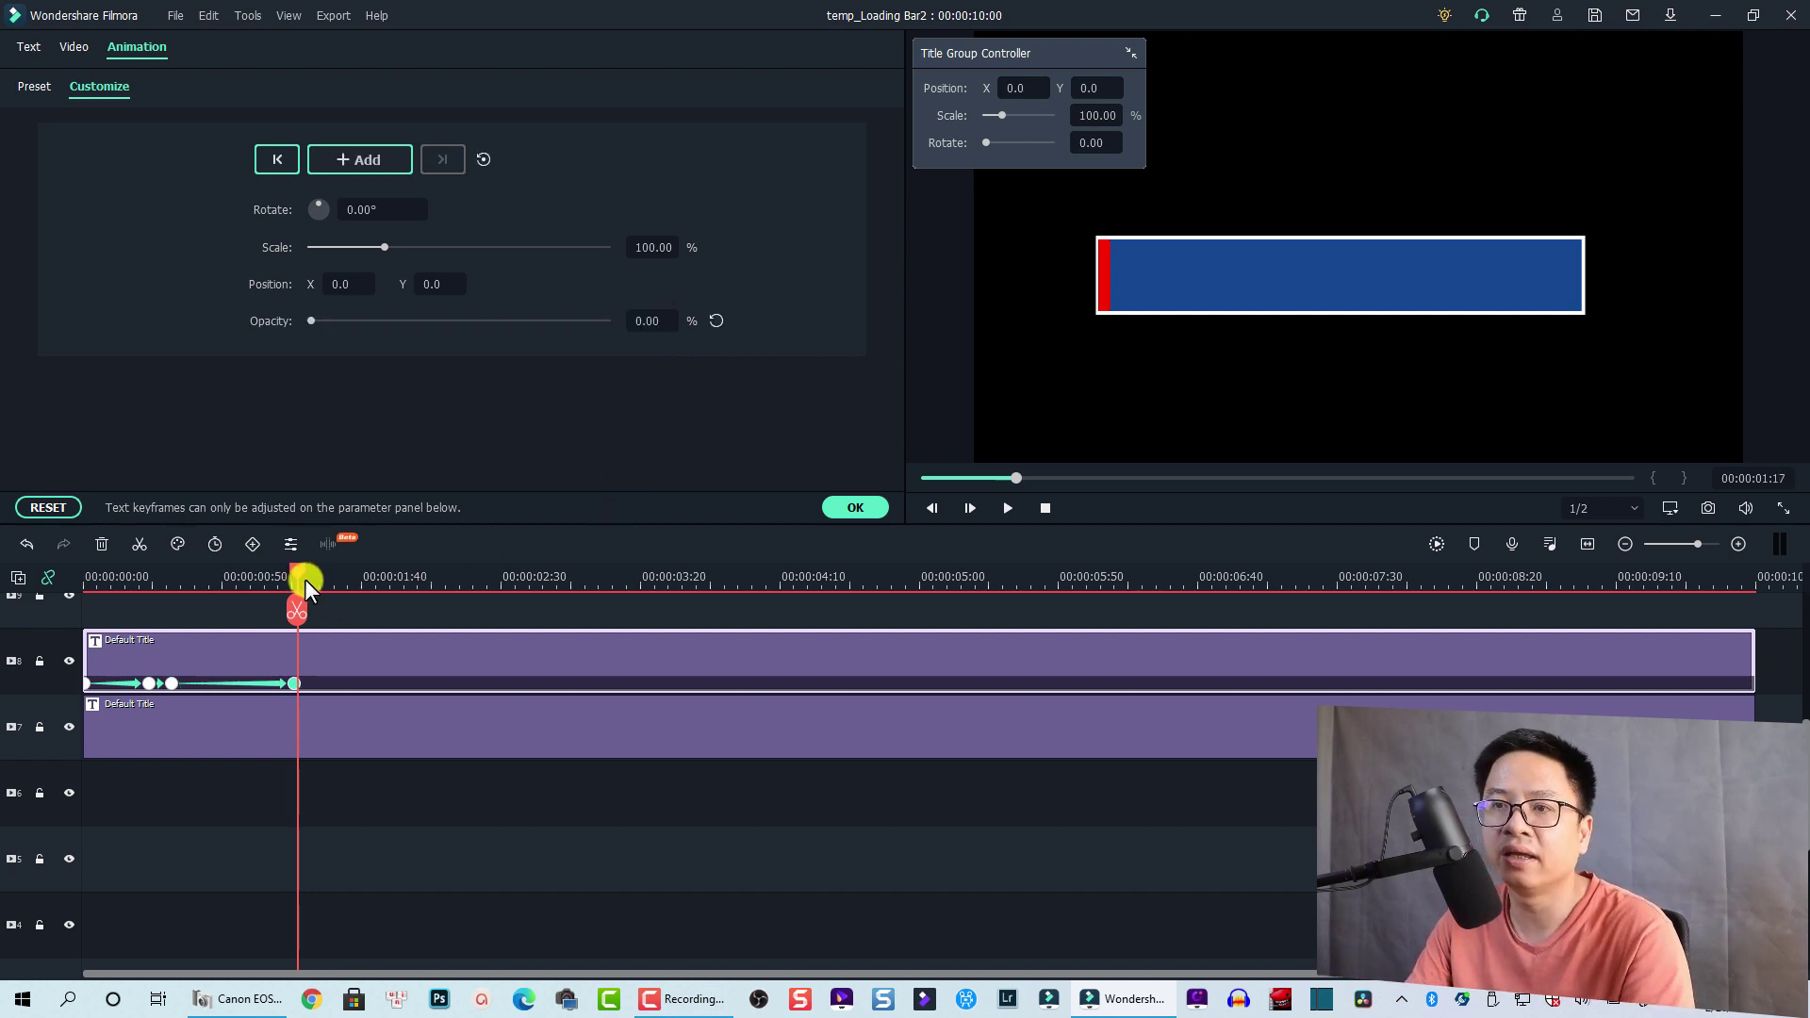
{"action": "left_click_drag", "start_coordinate": [304, 579], "coordinate": [311, 580]}
{"action": "left_click", "coordinate": [709, 319]}
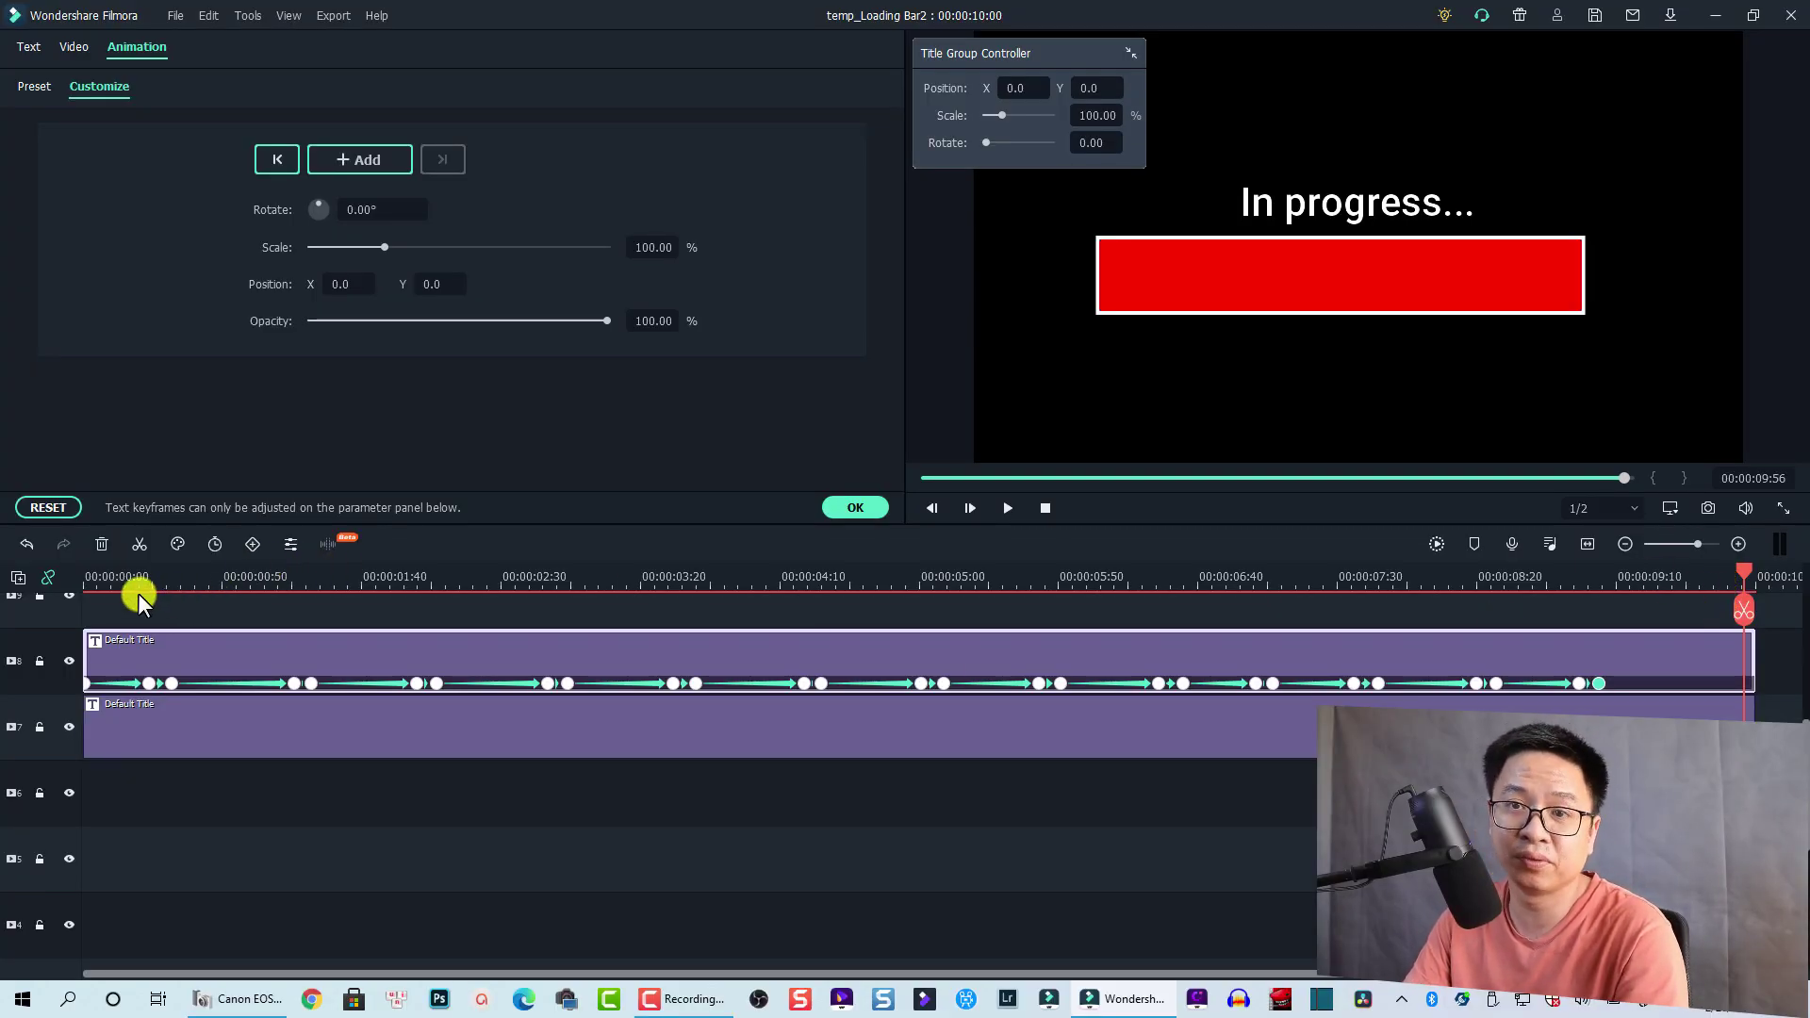
{"action": "left_click", "coordinate": [104, 581]}
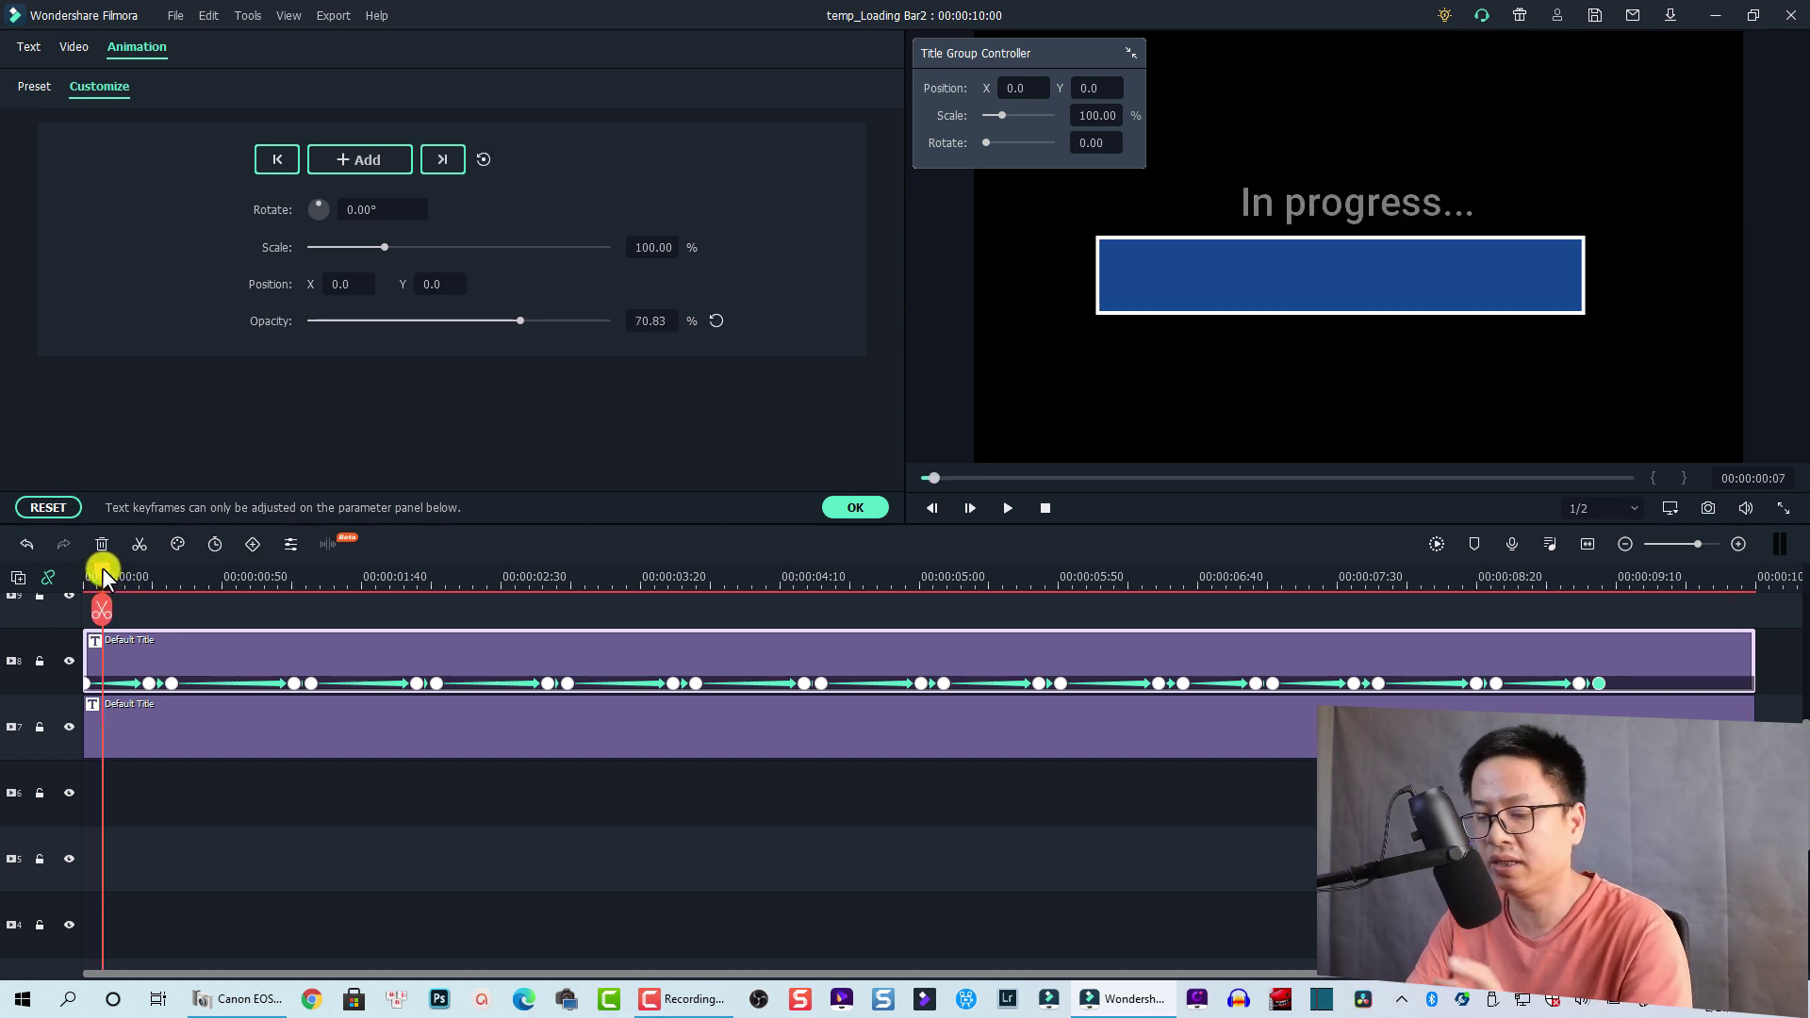
{"action": "left_click", "coordinate": [85, 577]}
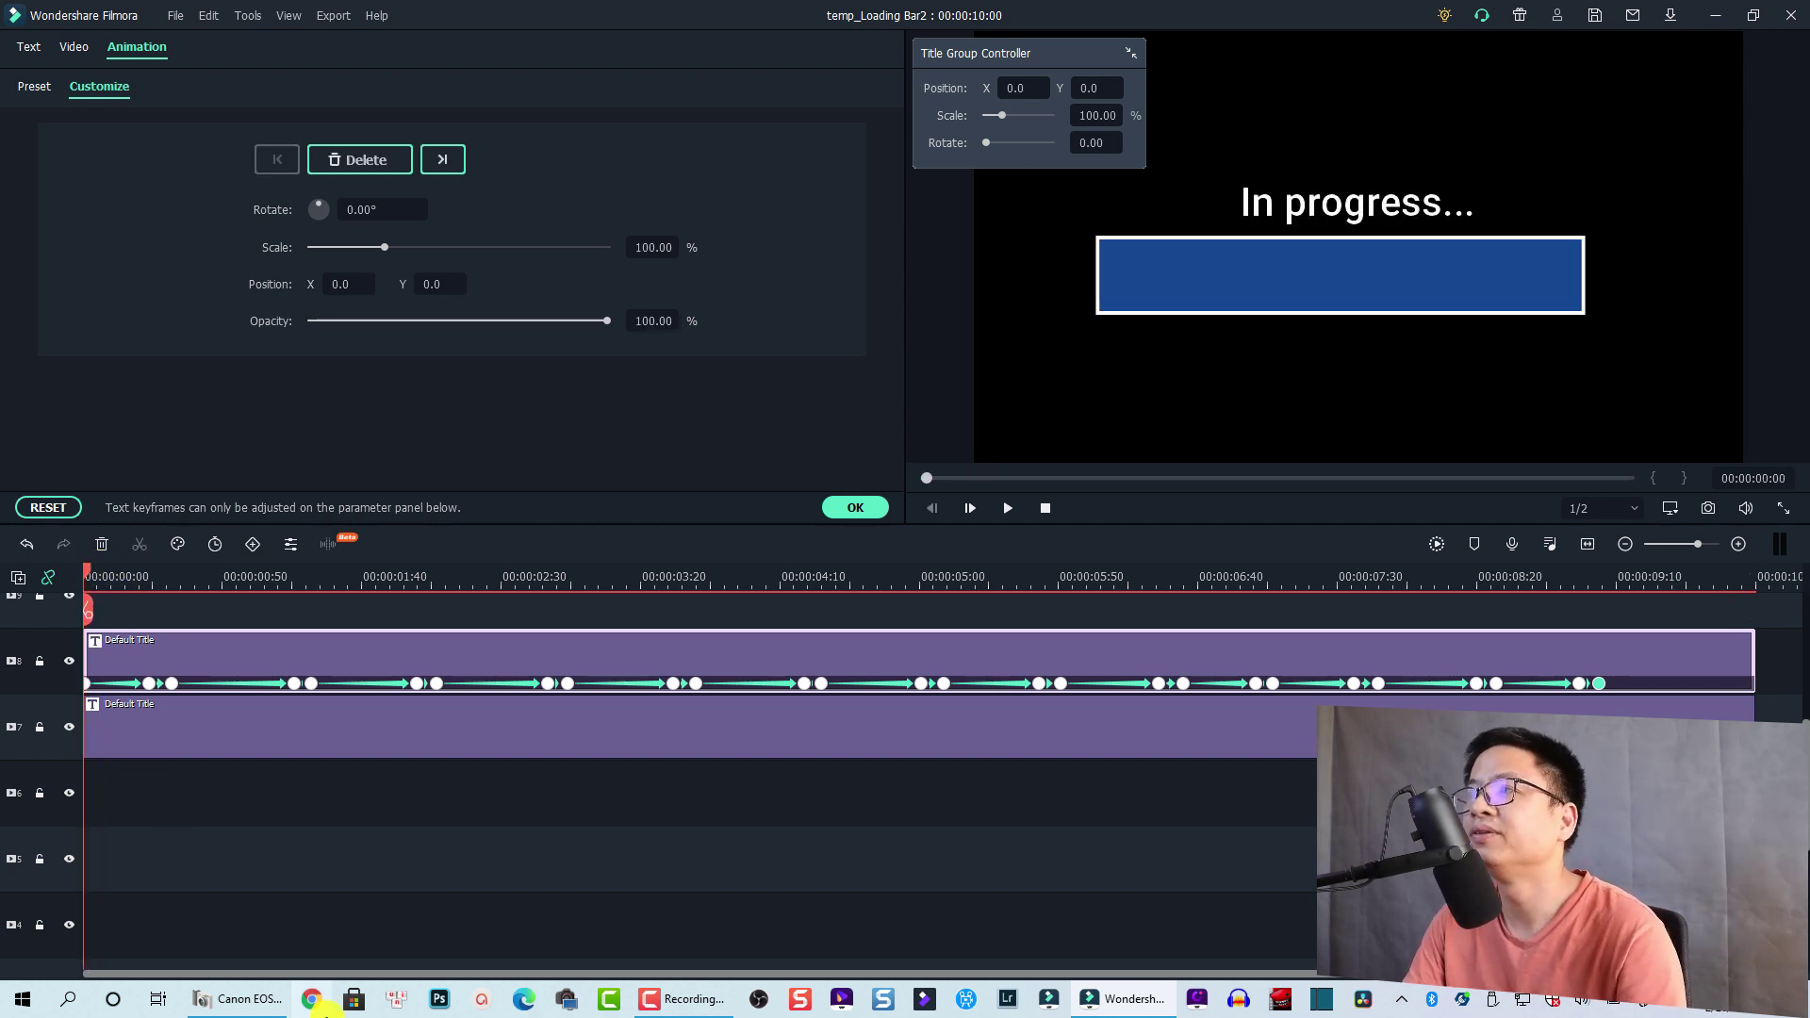
Play the pulsing text over the bar, rewind to 0, and select the lower Default Title clip
{"action": "key", "text": "space"}
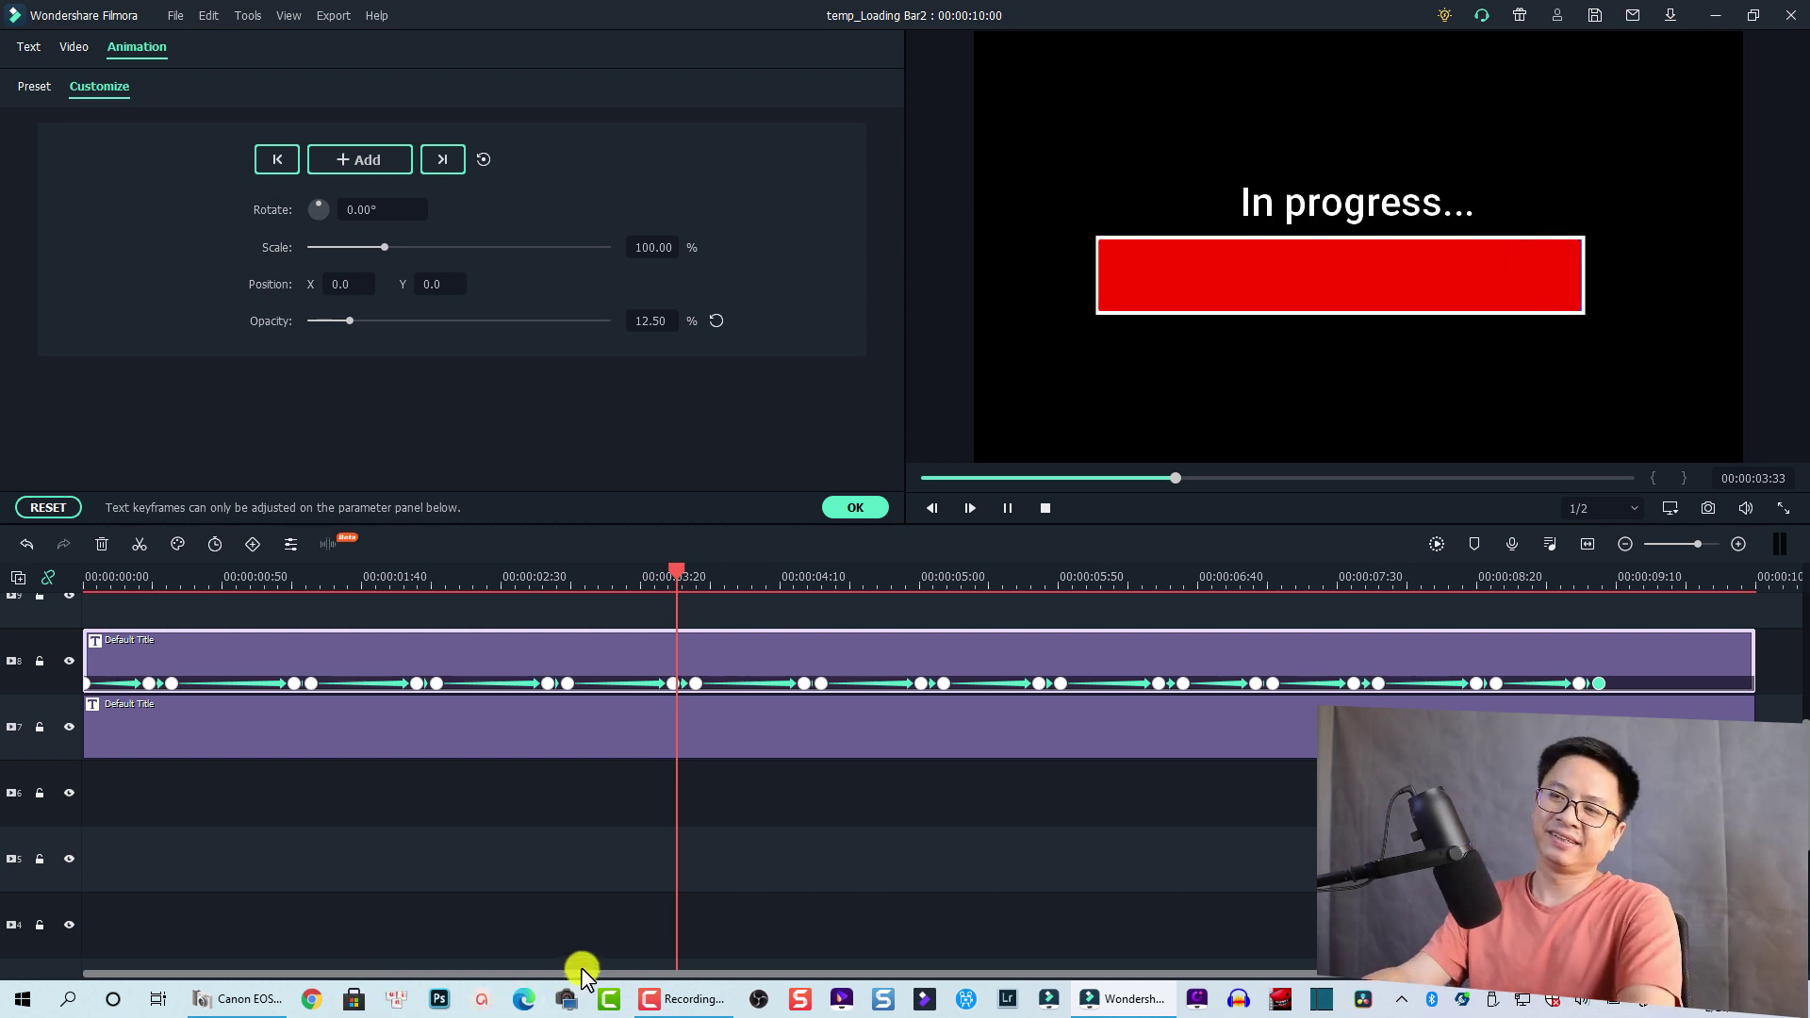
{"action": "key", "text": "space"}
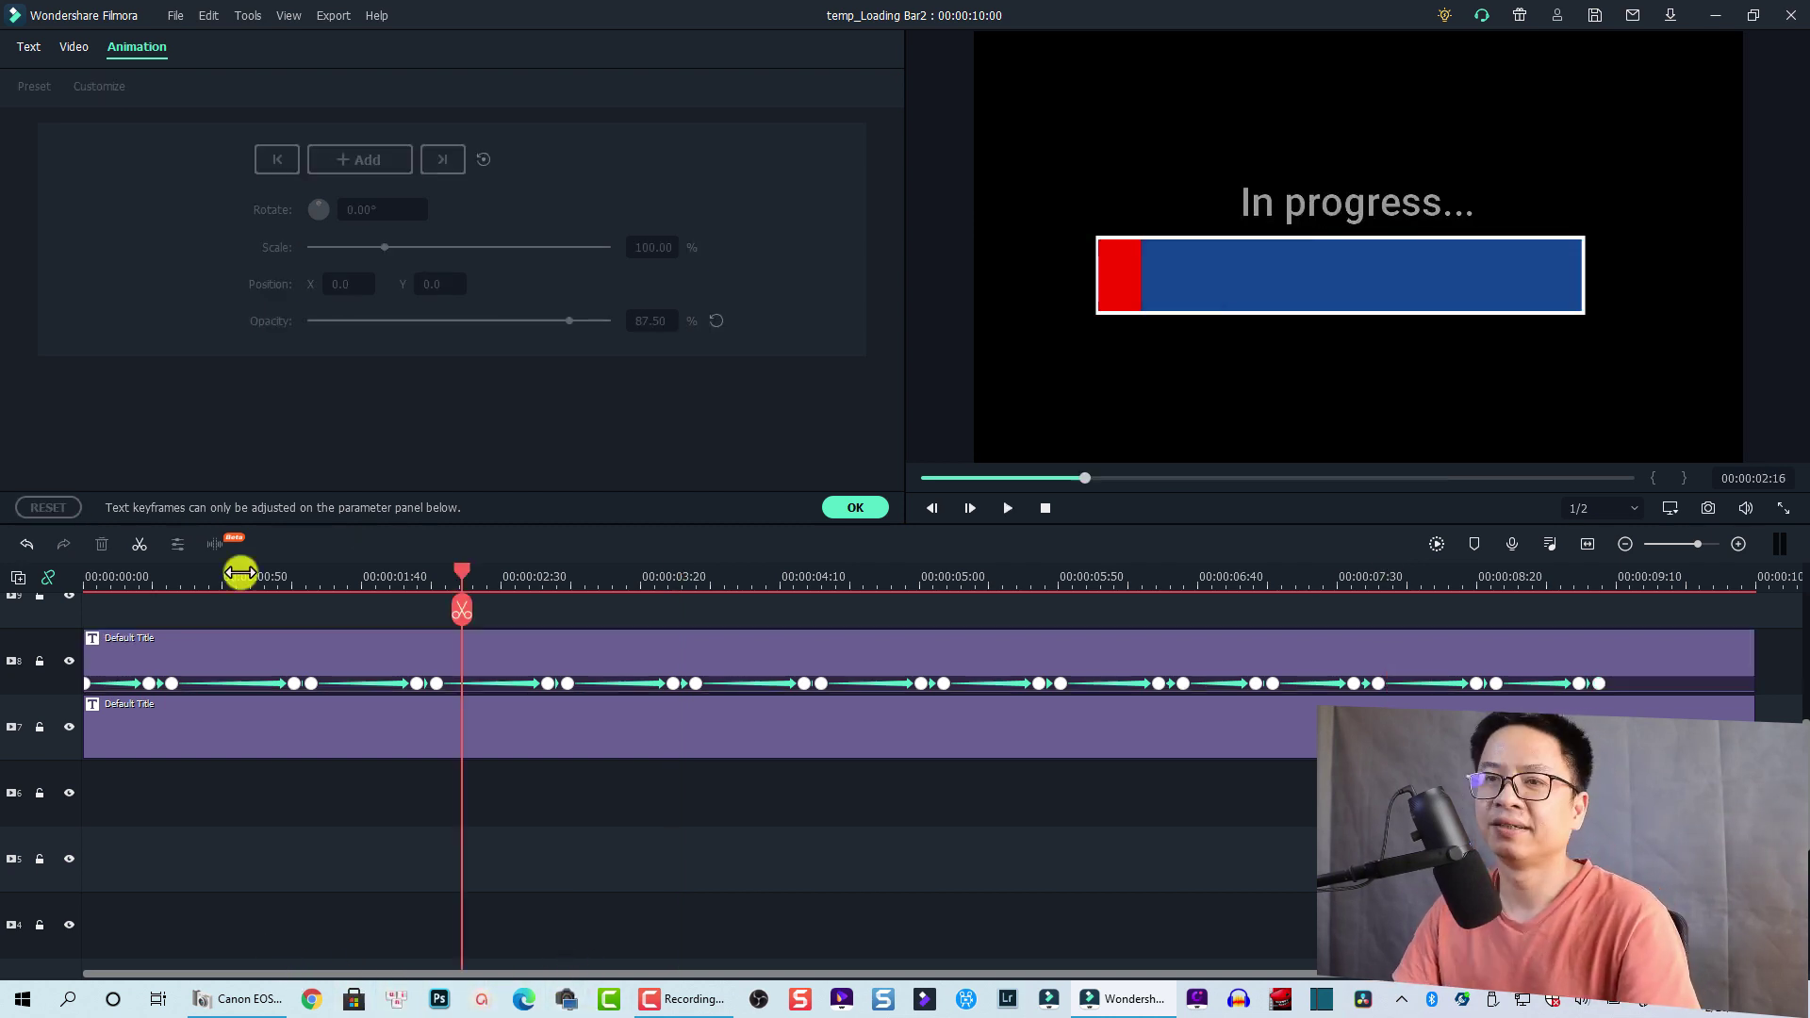
{"action": "left_click_drag", "start_coordinate": [307, 581], "coordinate": [29, 578]}
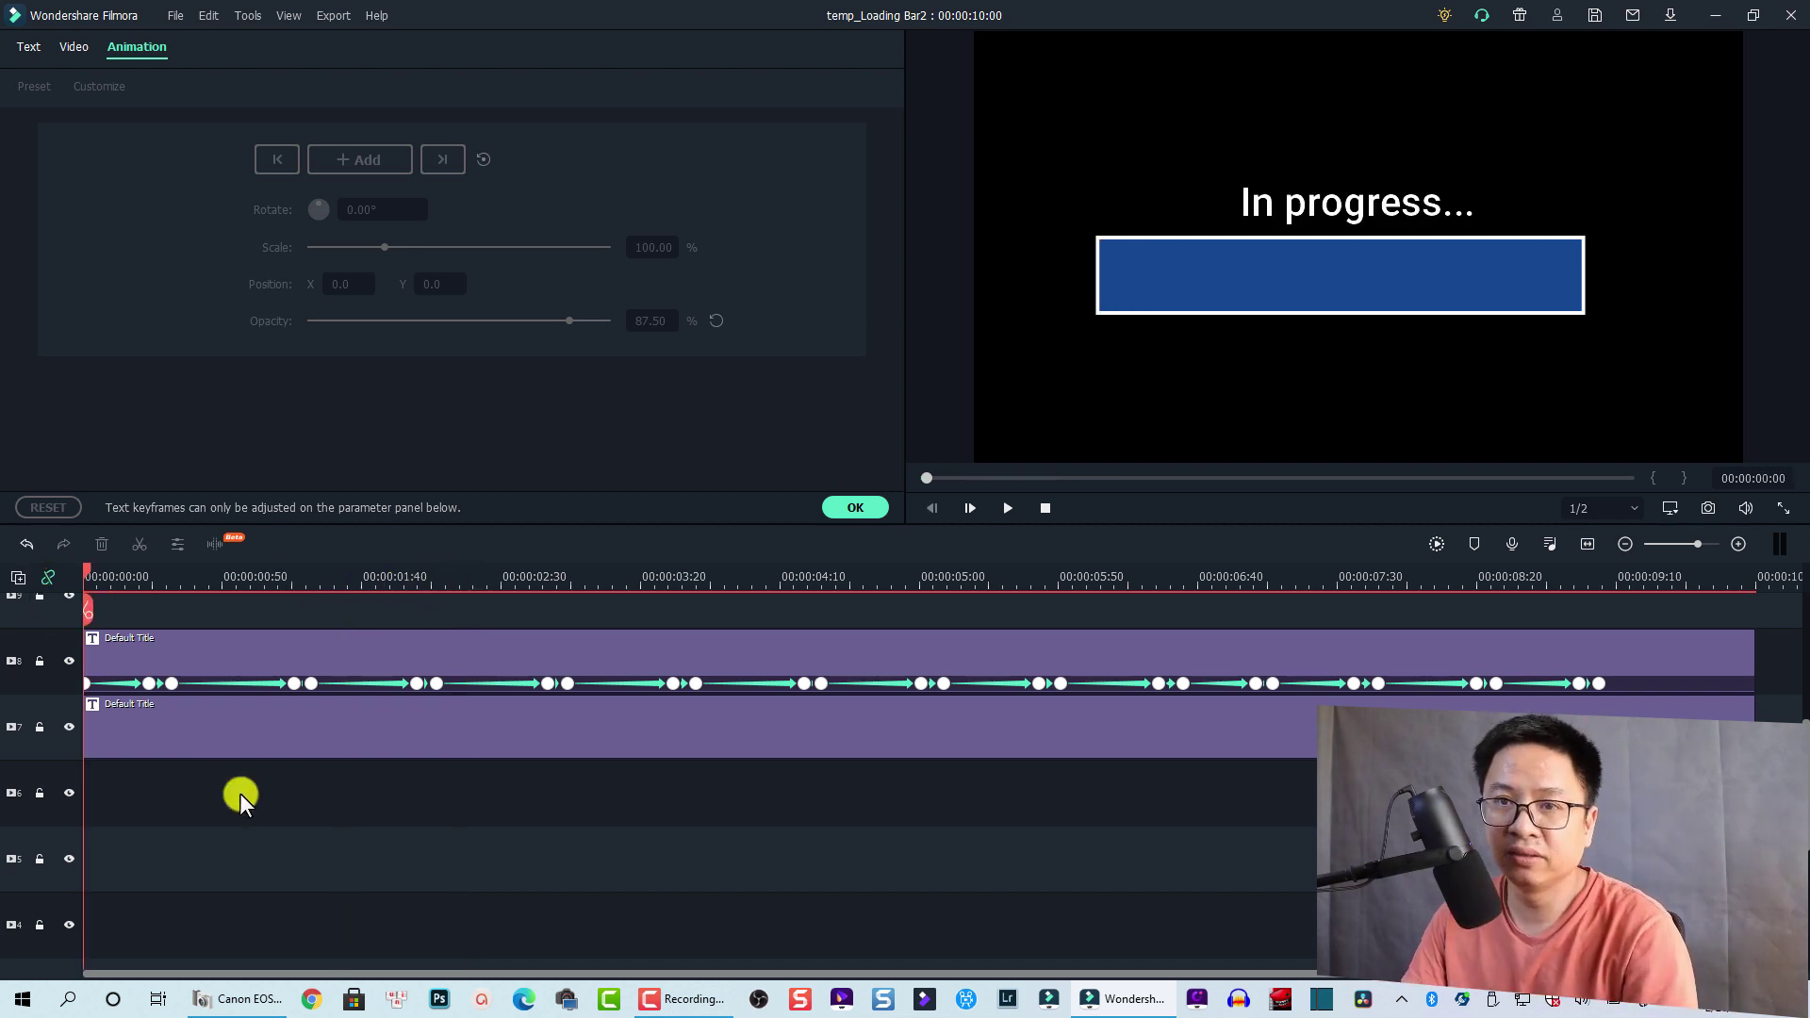
{"action": "left_click", "coordinate": [313, 742]}
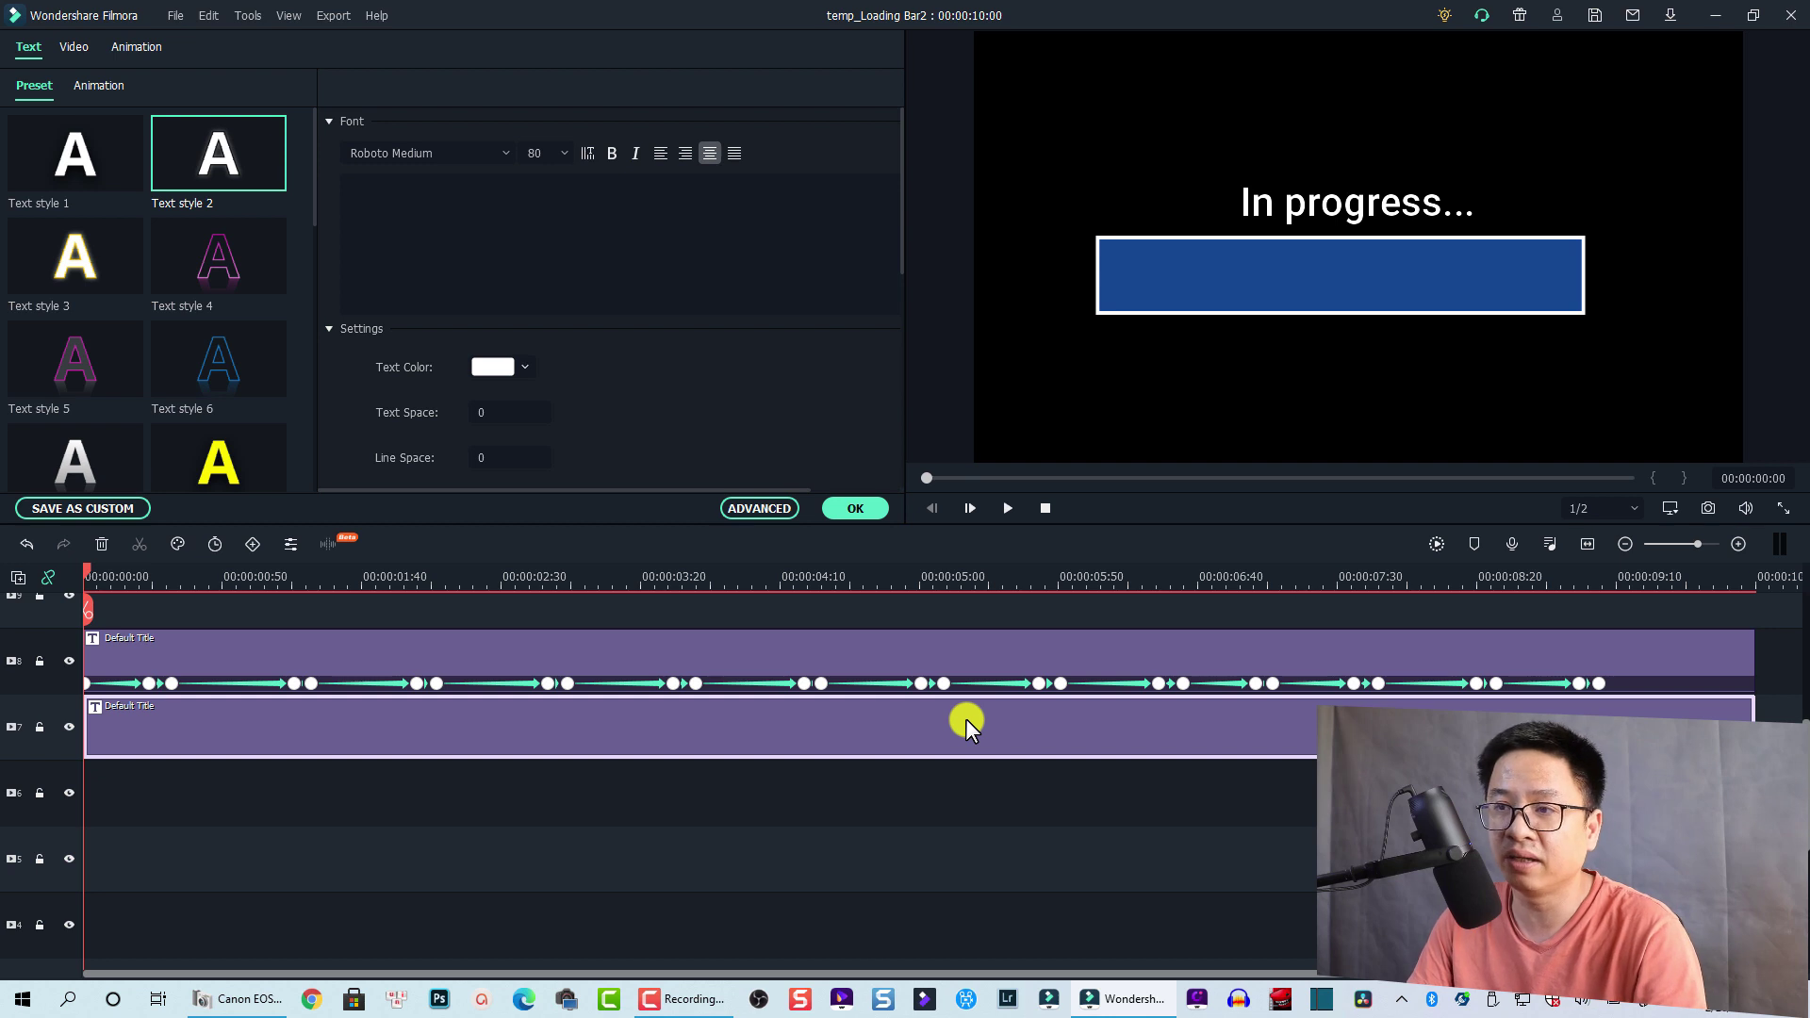
Set the track 7 title's duration to 00:00:20:00, preview the full timeline, and close the text panel
{"action": "right_click", "coordinate": [667, 733]}
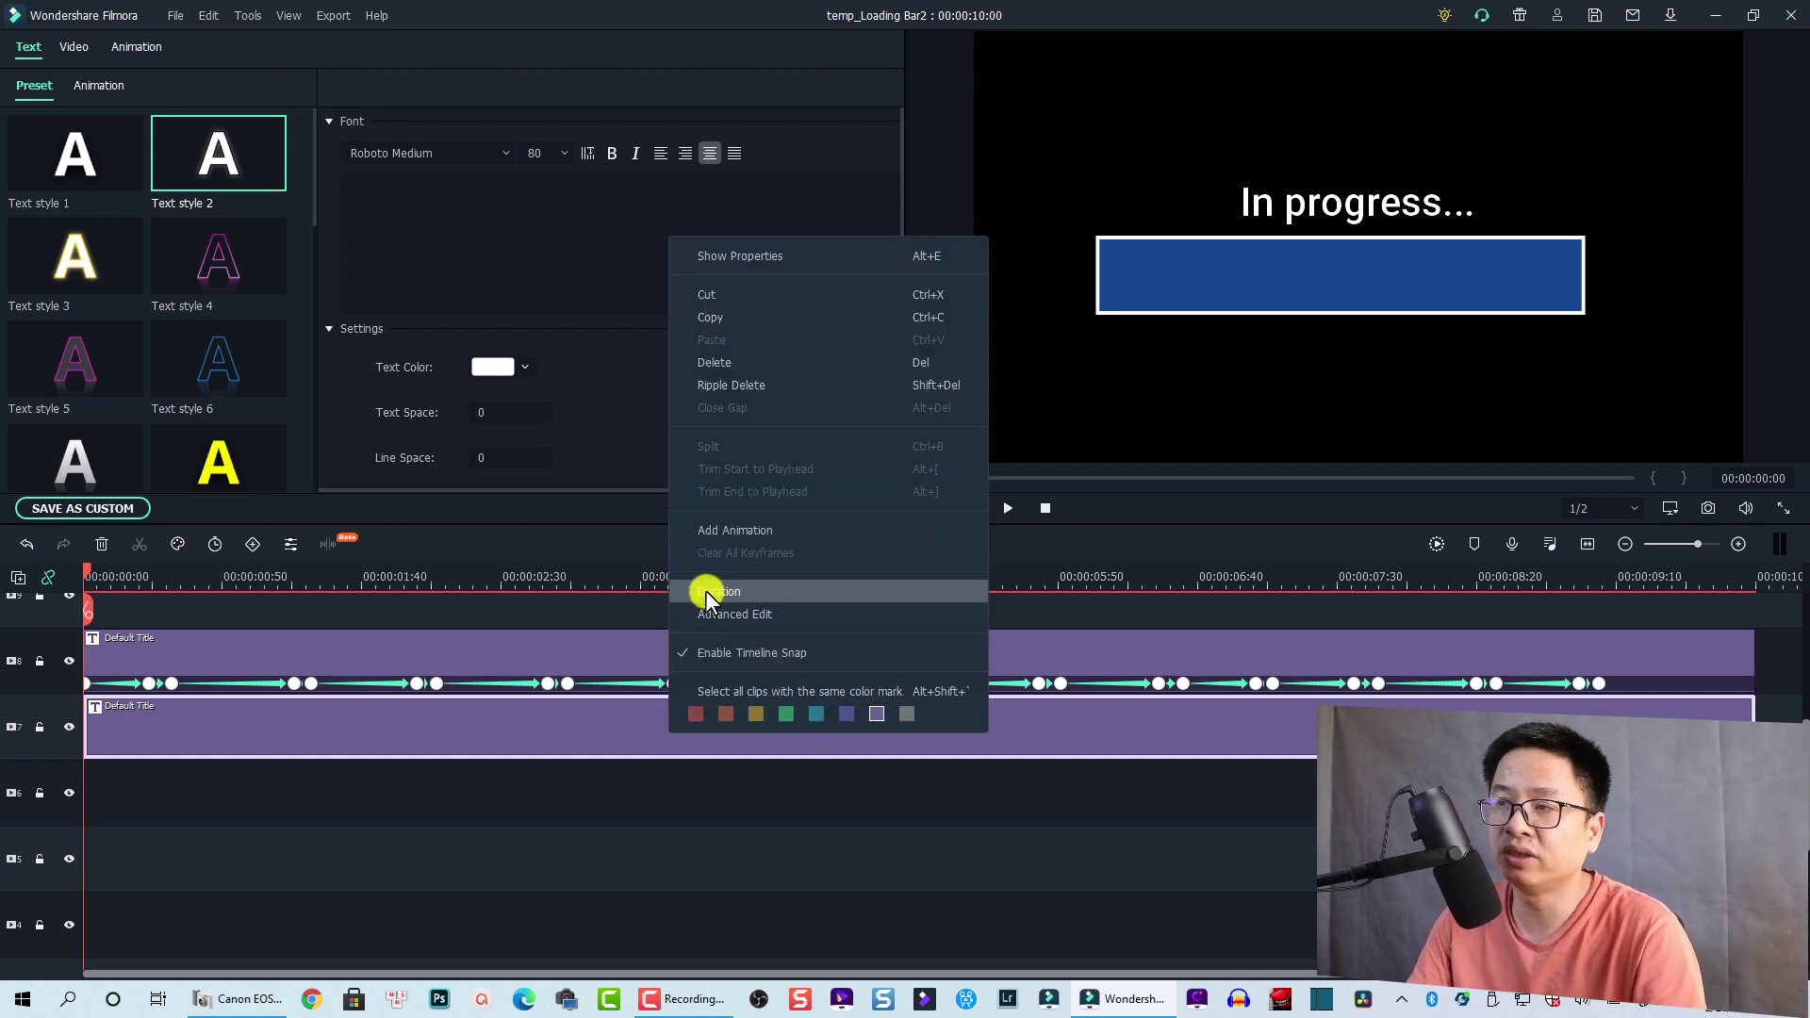
{"action": "left_click", "coordinate": [921, 736]}
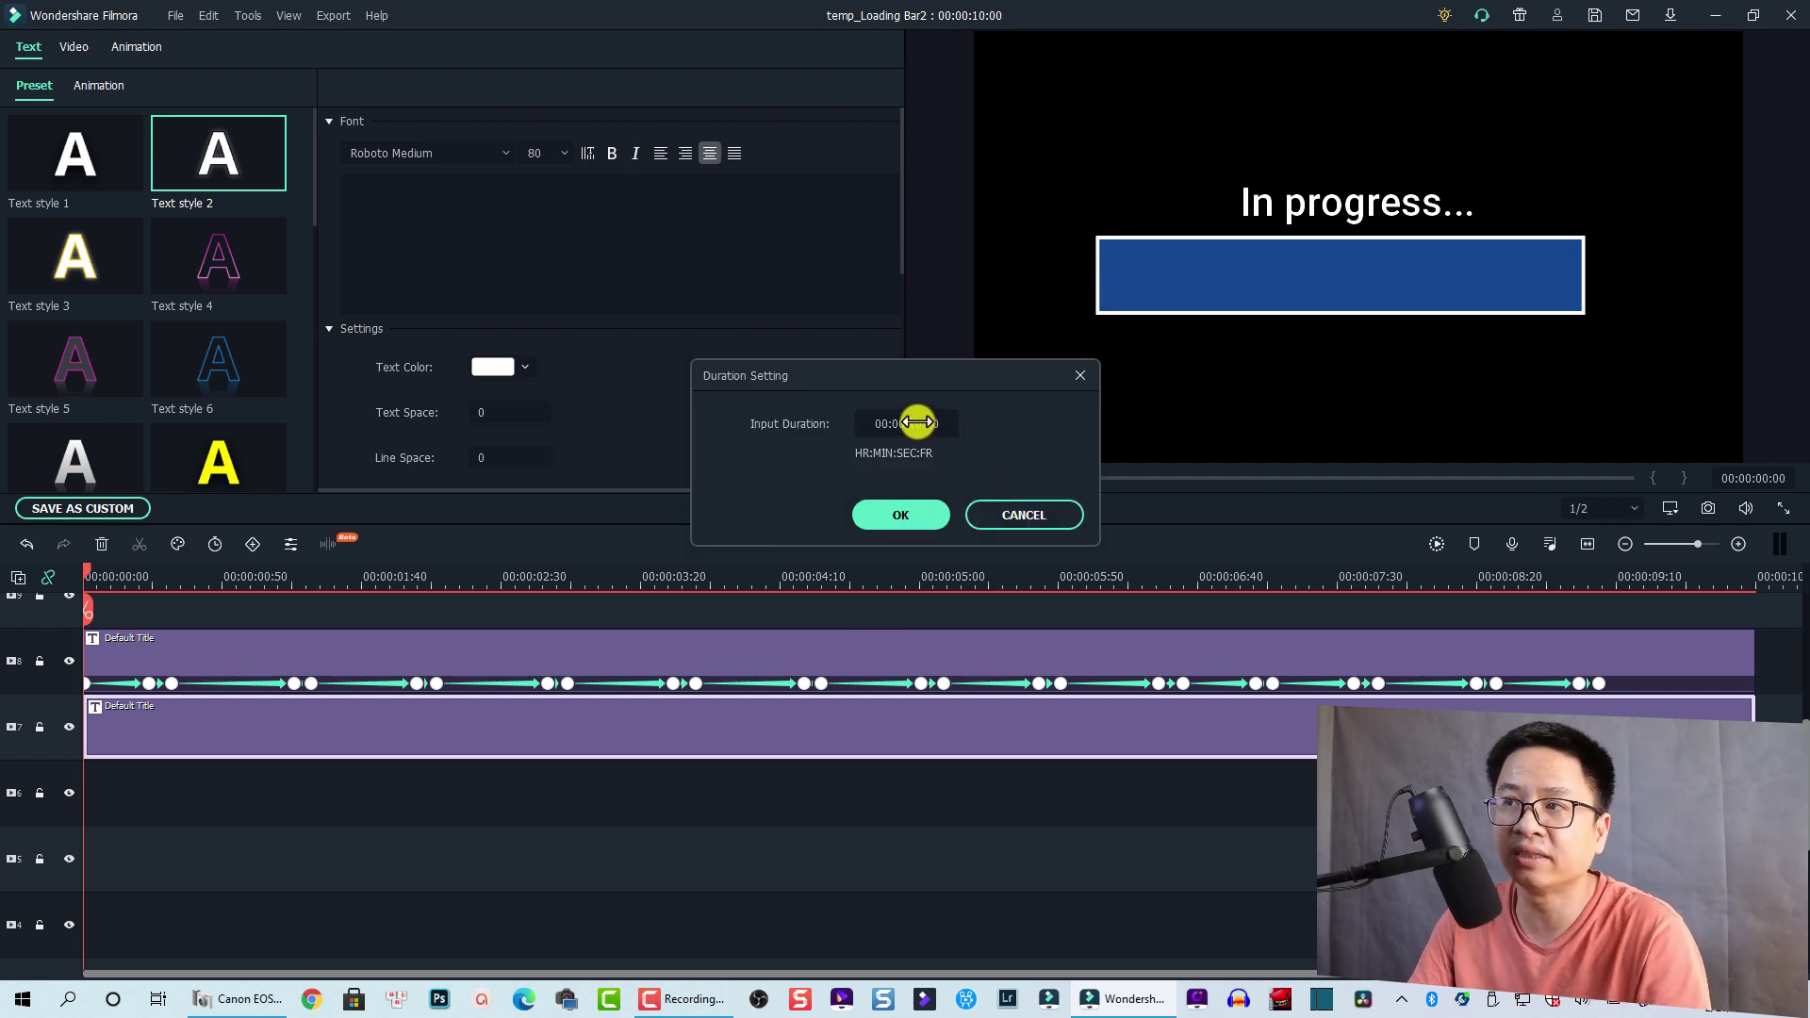
{"action": "double_click", "coordinate": [916, 423]}
{"action": "left_click", "coordinate": [912, 419]}
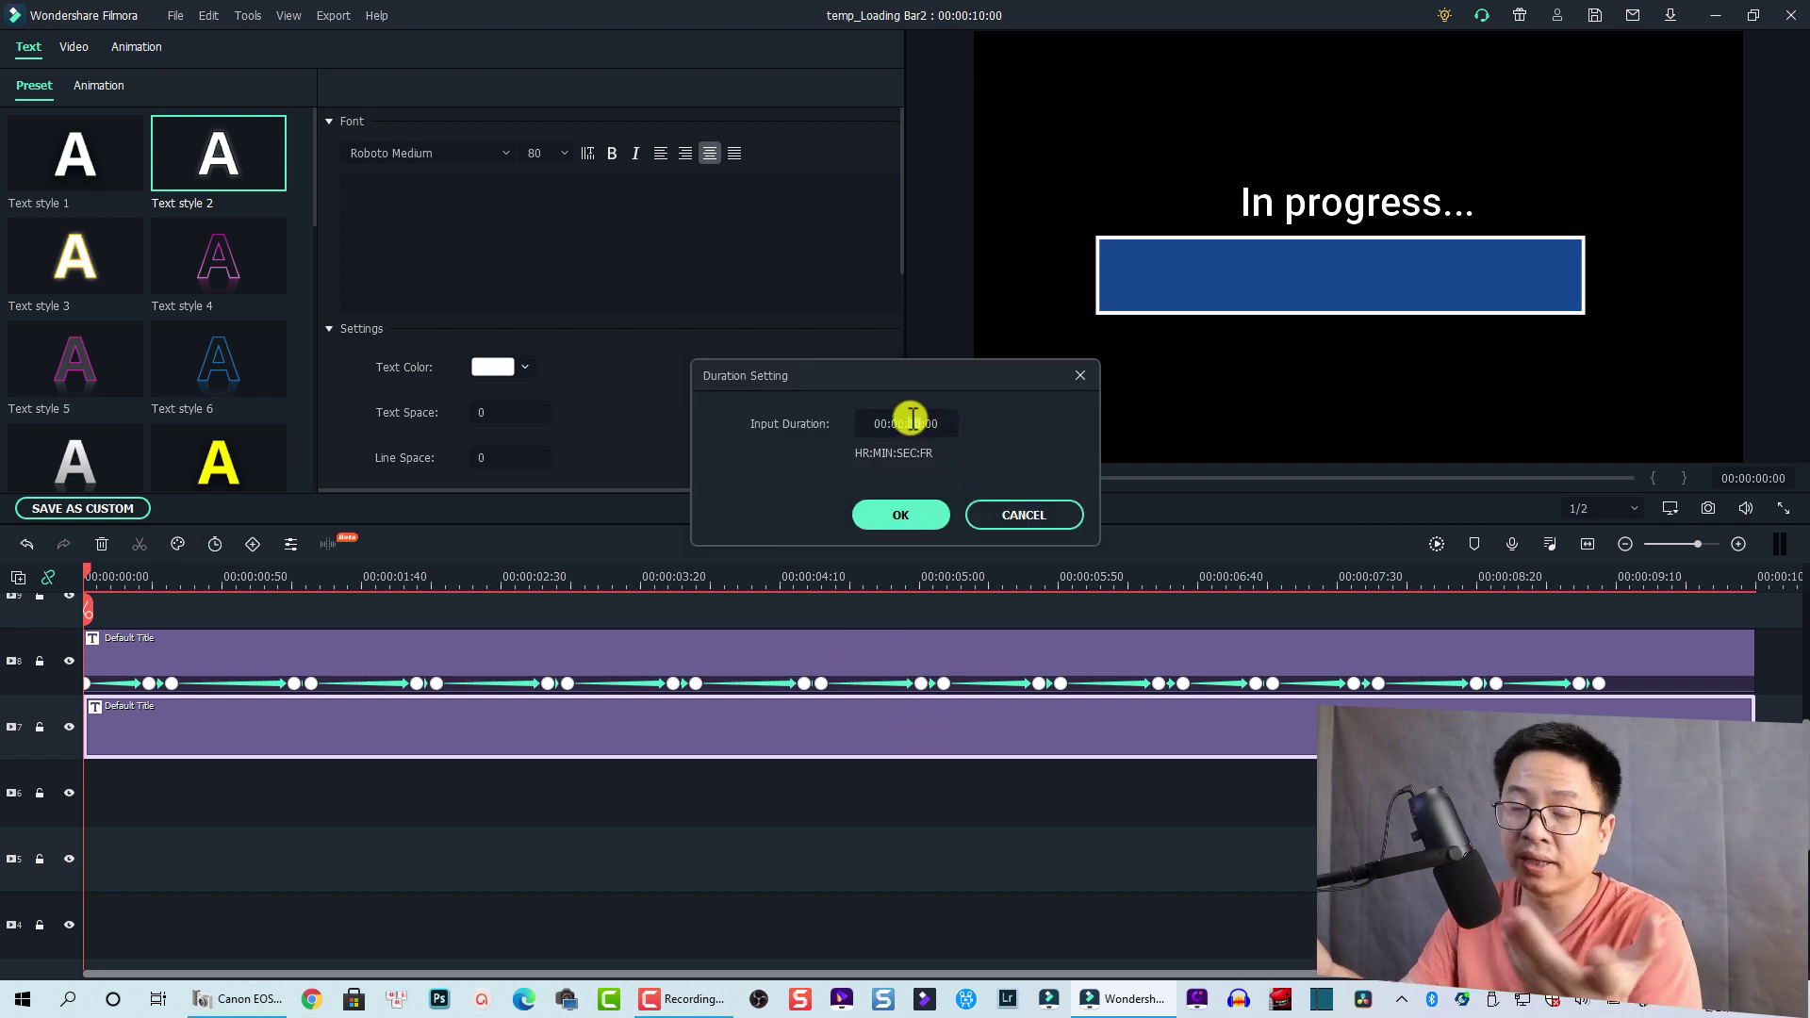
{"action": "double_click", "coordinate": [912, 419]}
{"action": "type", "text": "20"}
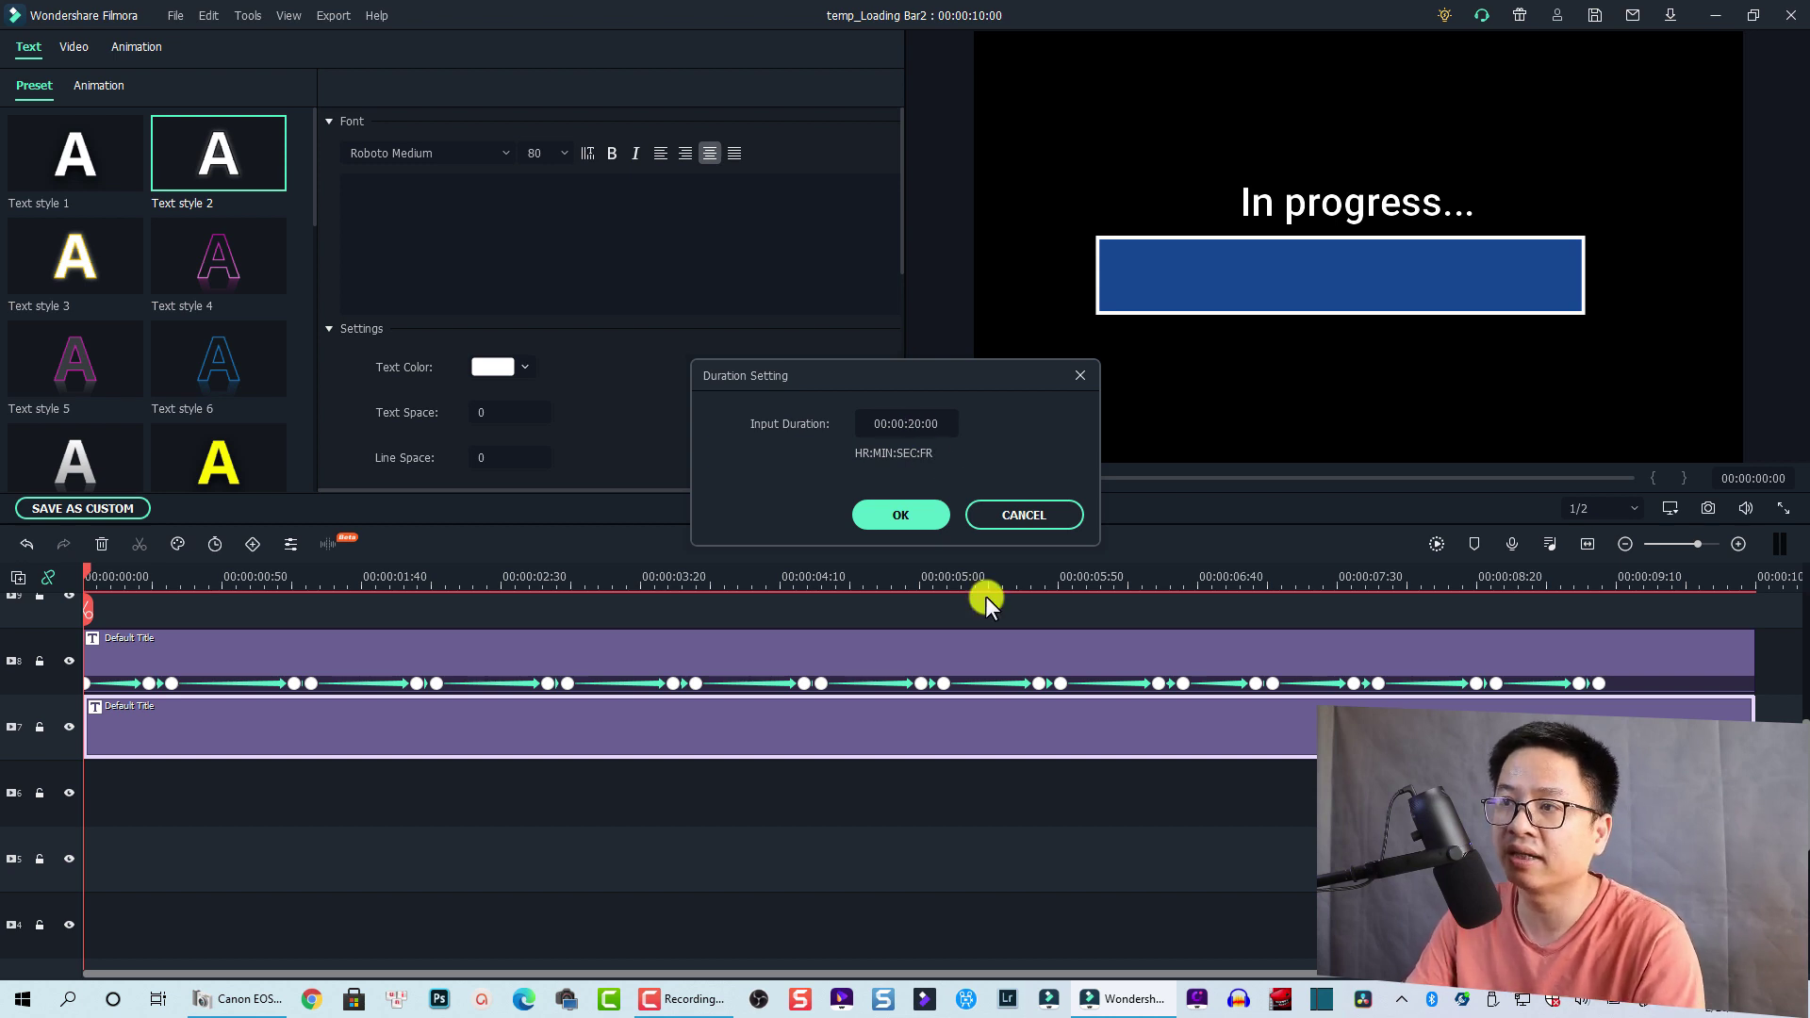
{"action": "left_click", "coordinate": [880, 515]}
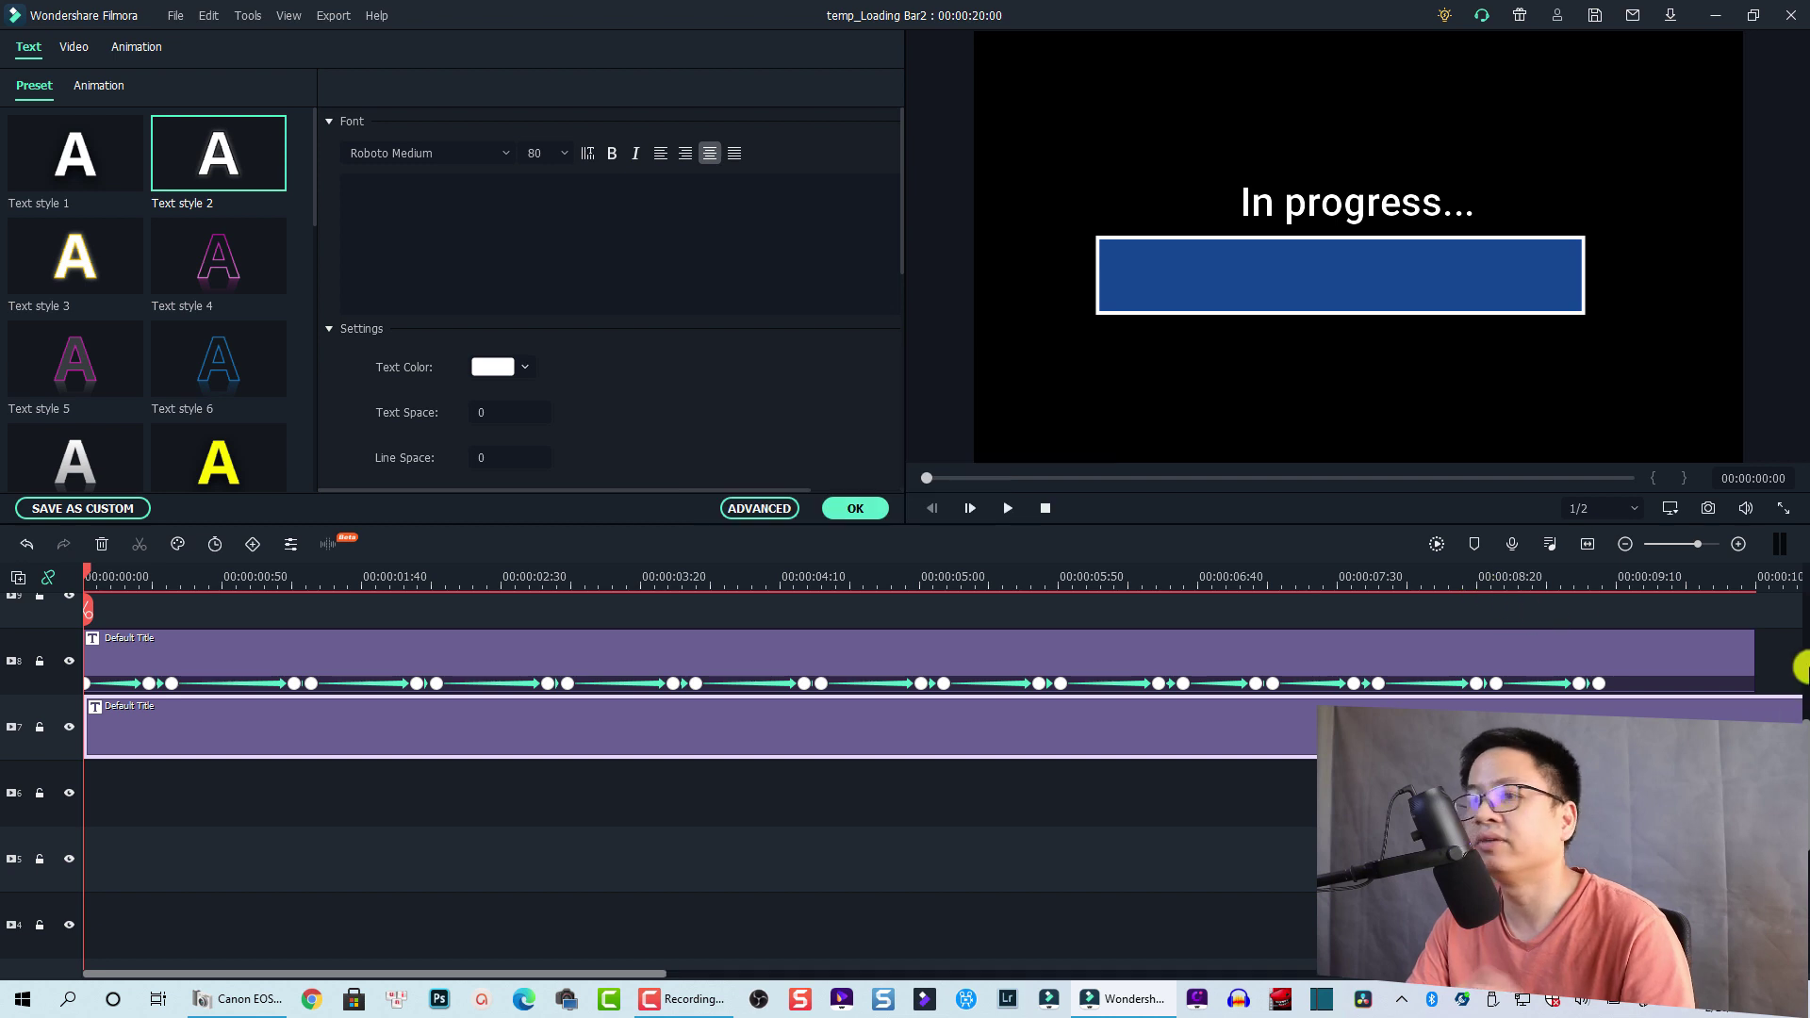
{"action": "left_click", "coordinate": [1587, 544]}
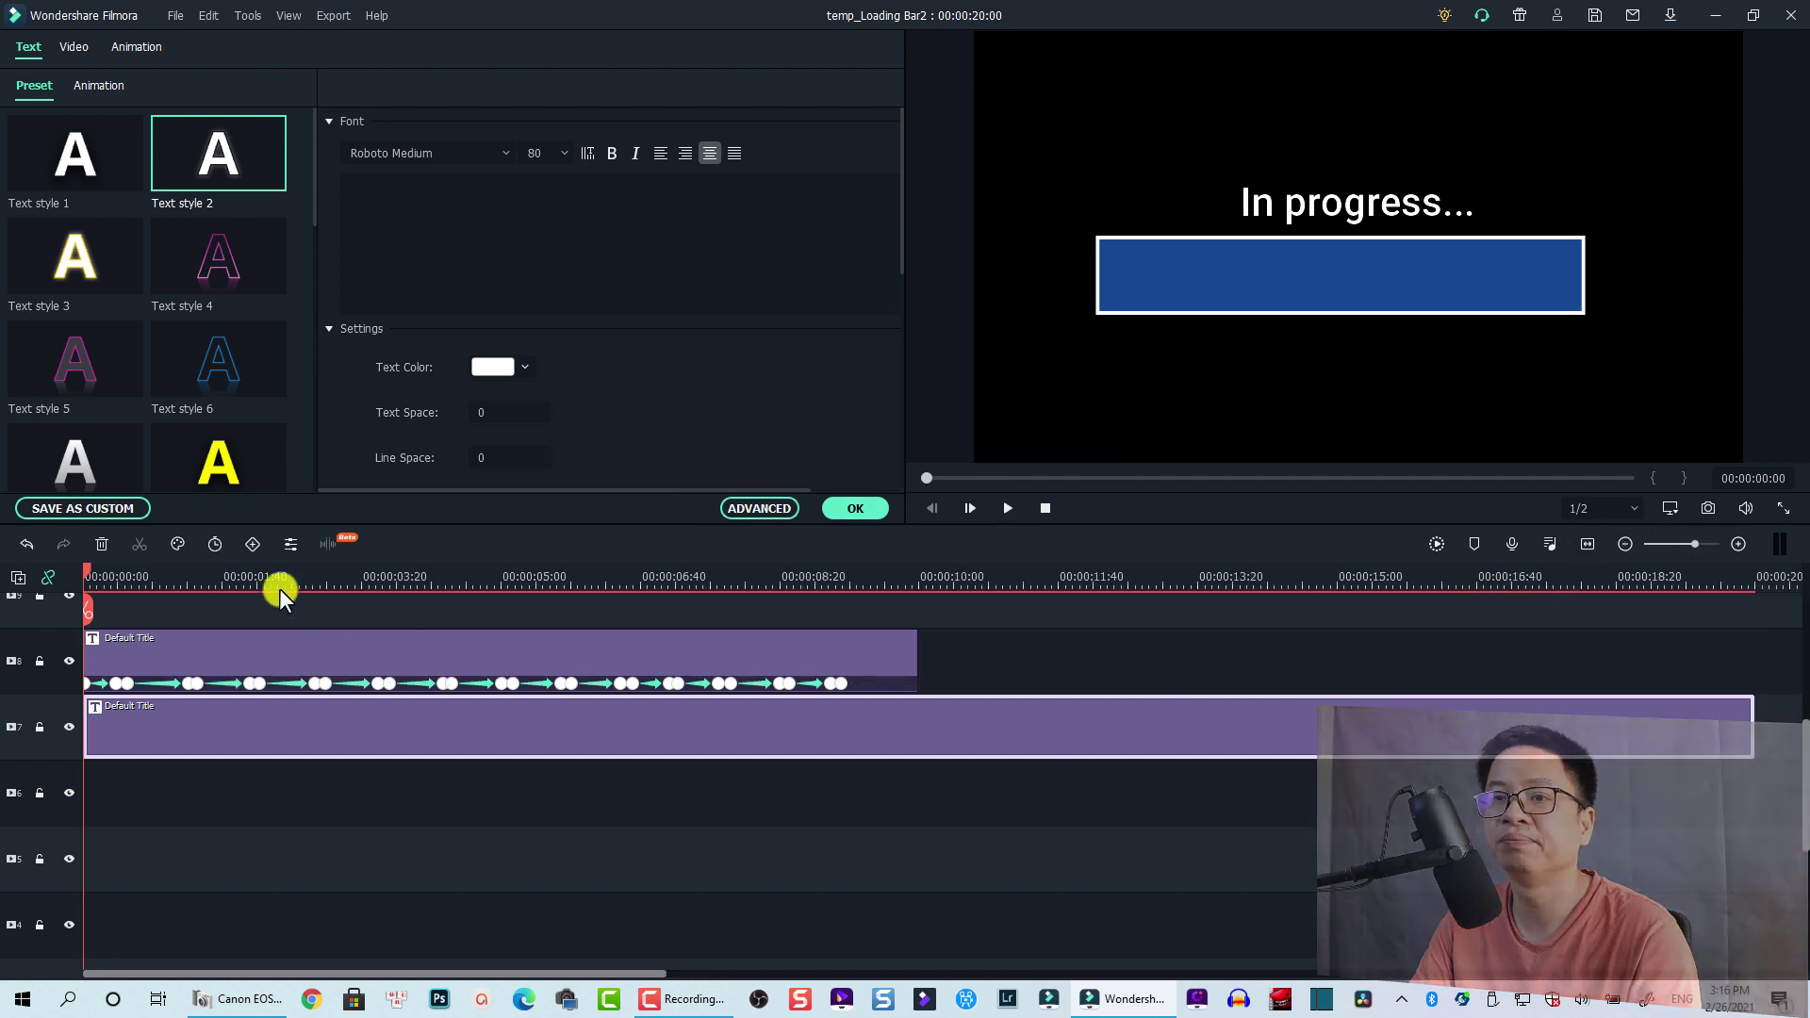
{"action": "key", "text": "space"}
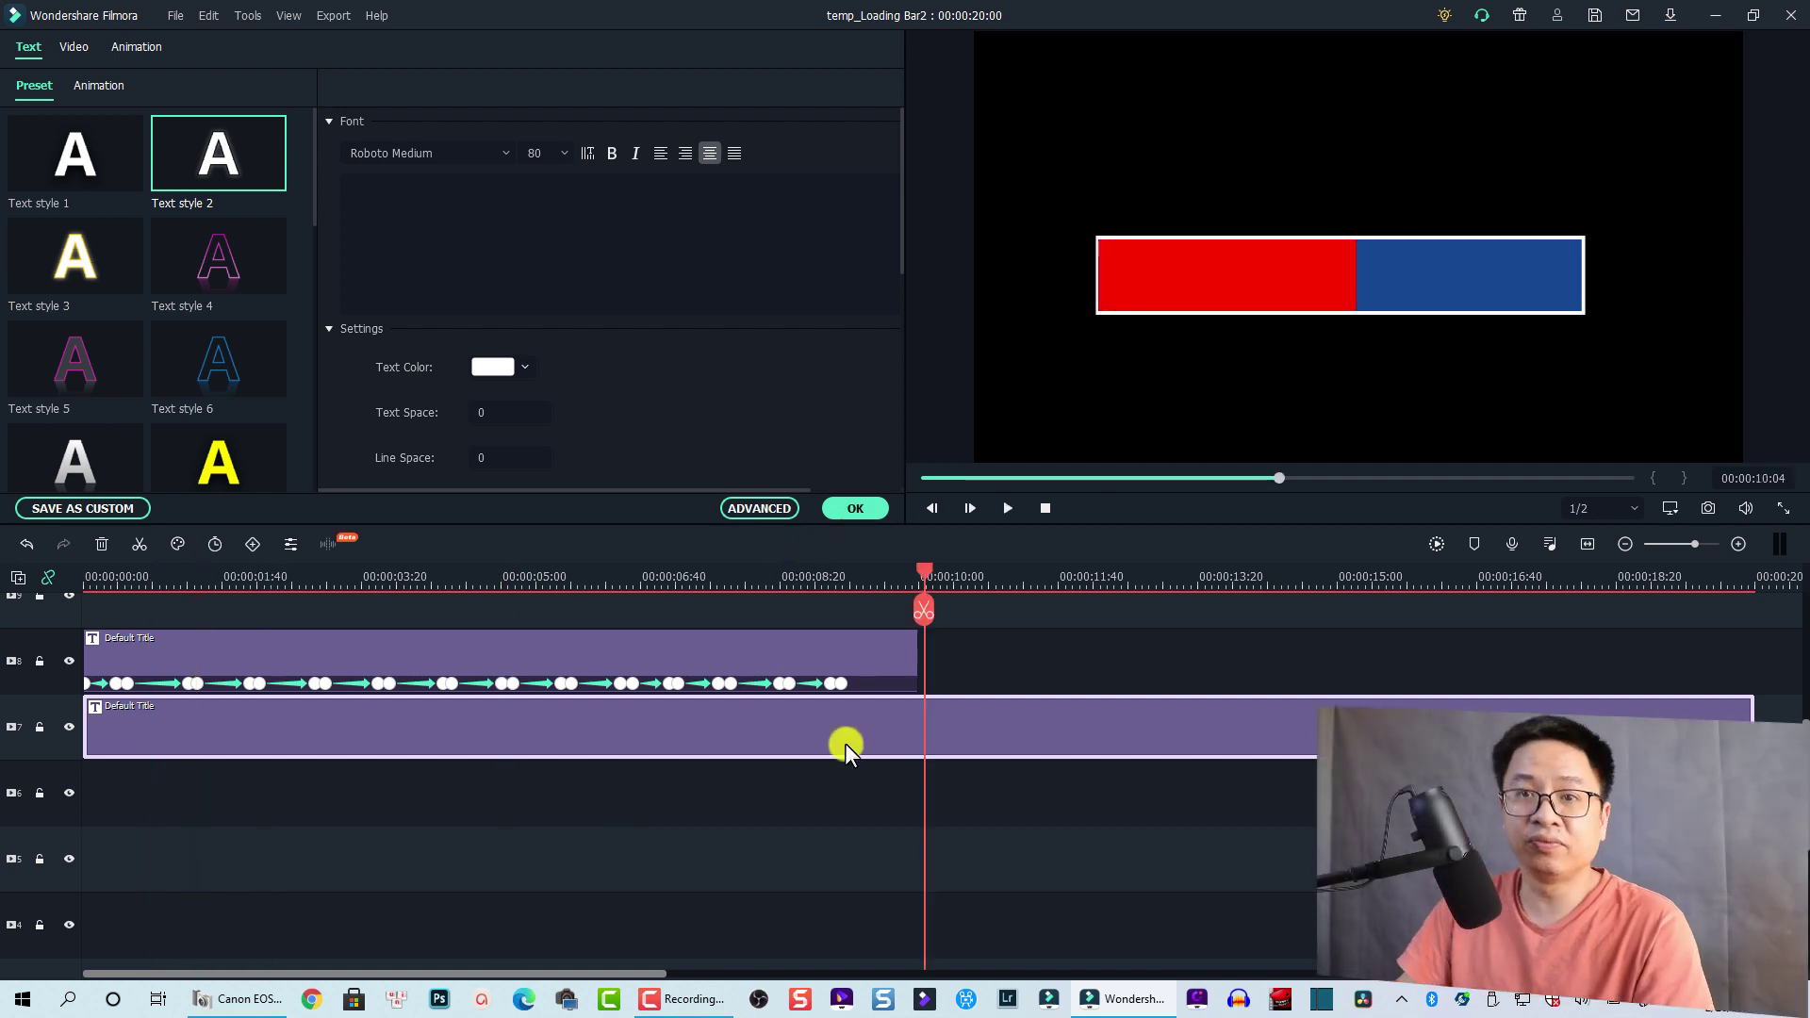
{"action": "left_click", "coordinate": [880, 515]}
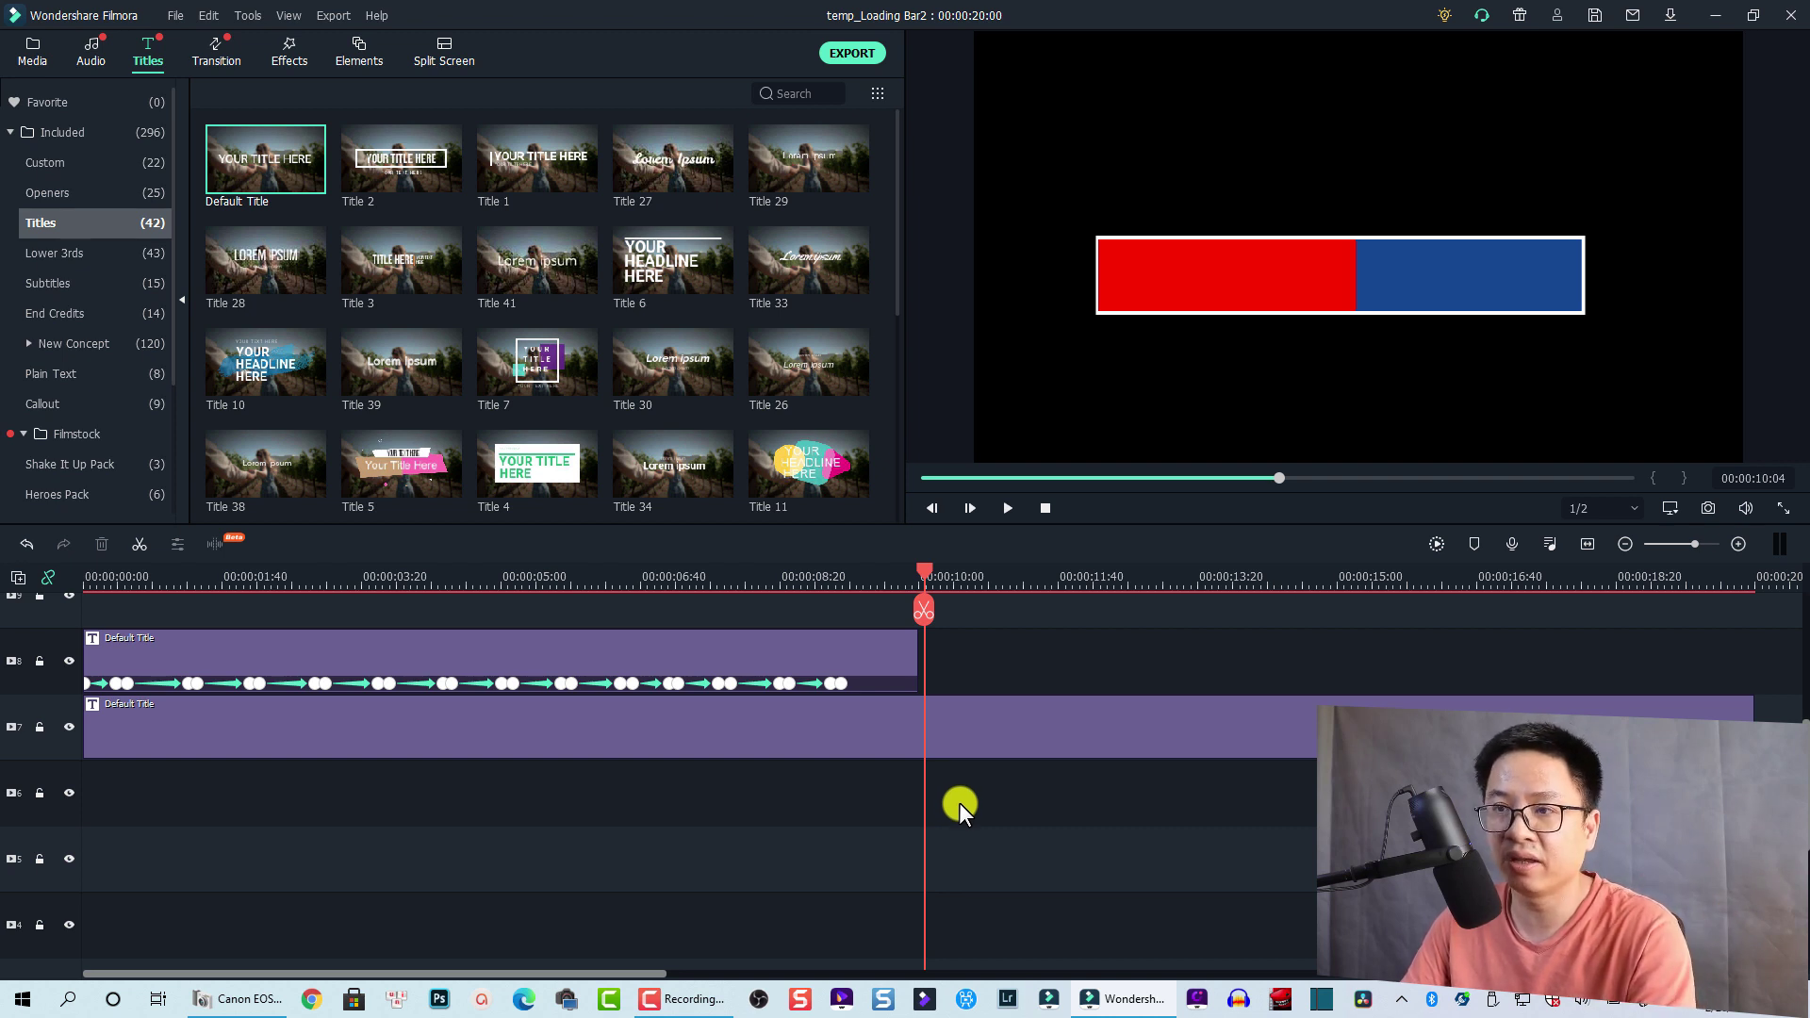
Select both title clips with Ctrl+A and delete them
{"action": "left_click", "coordinate": [702, 737]}
{"action": "key", "text": "ctrl+a"}
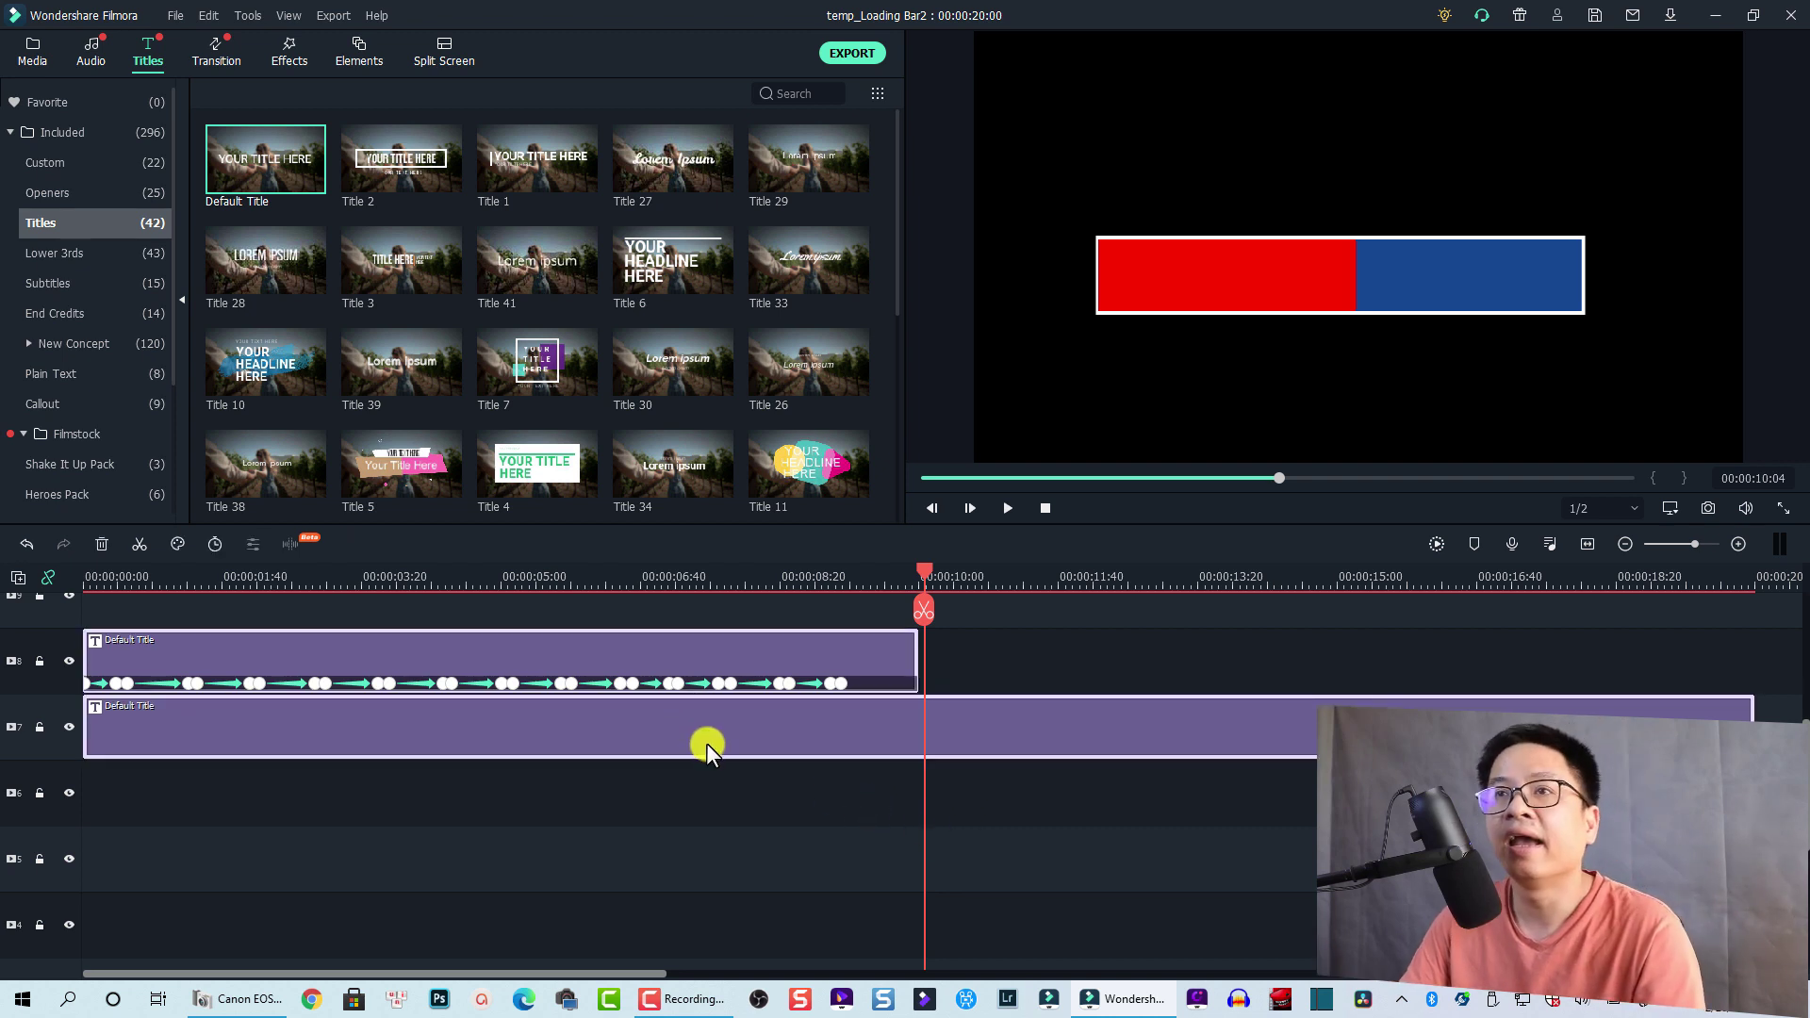
{"action": "key", "text": "Delete"}
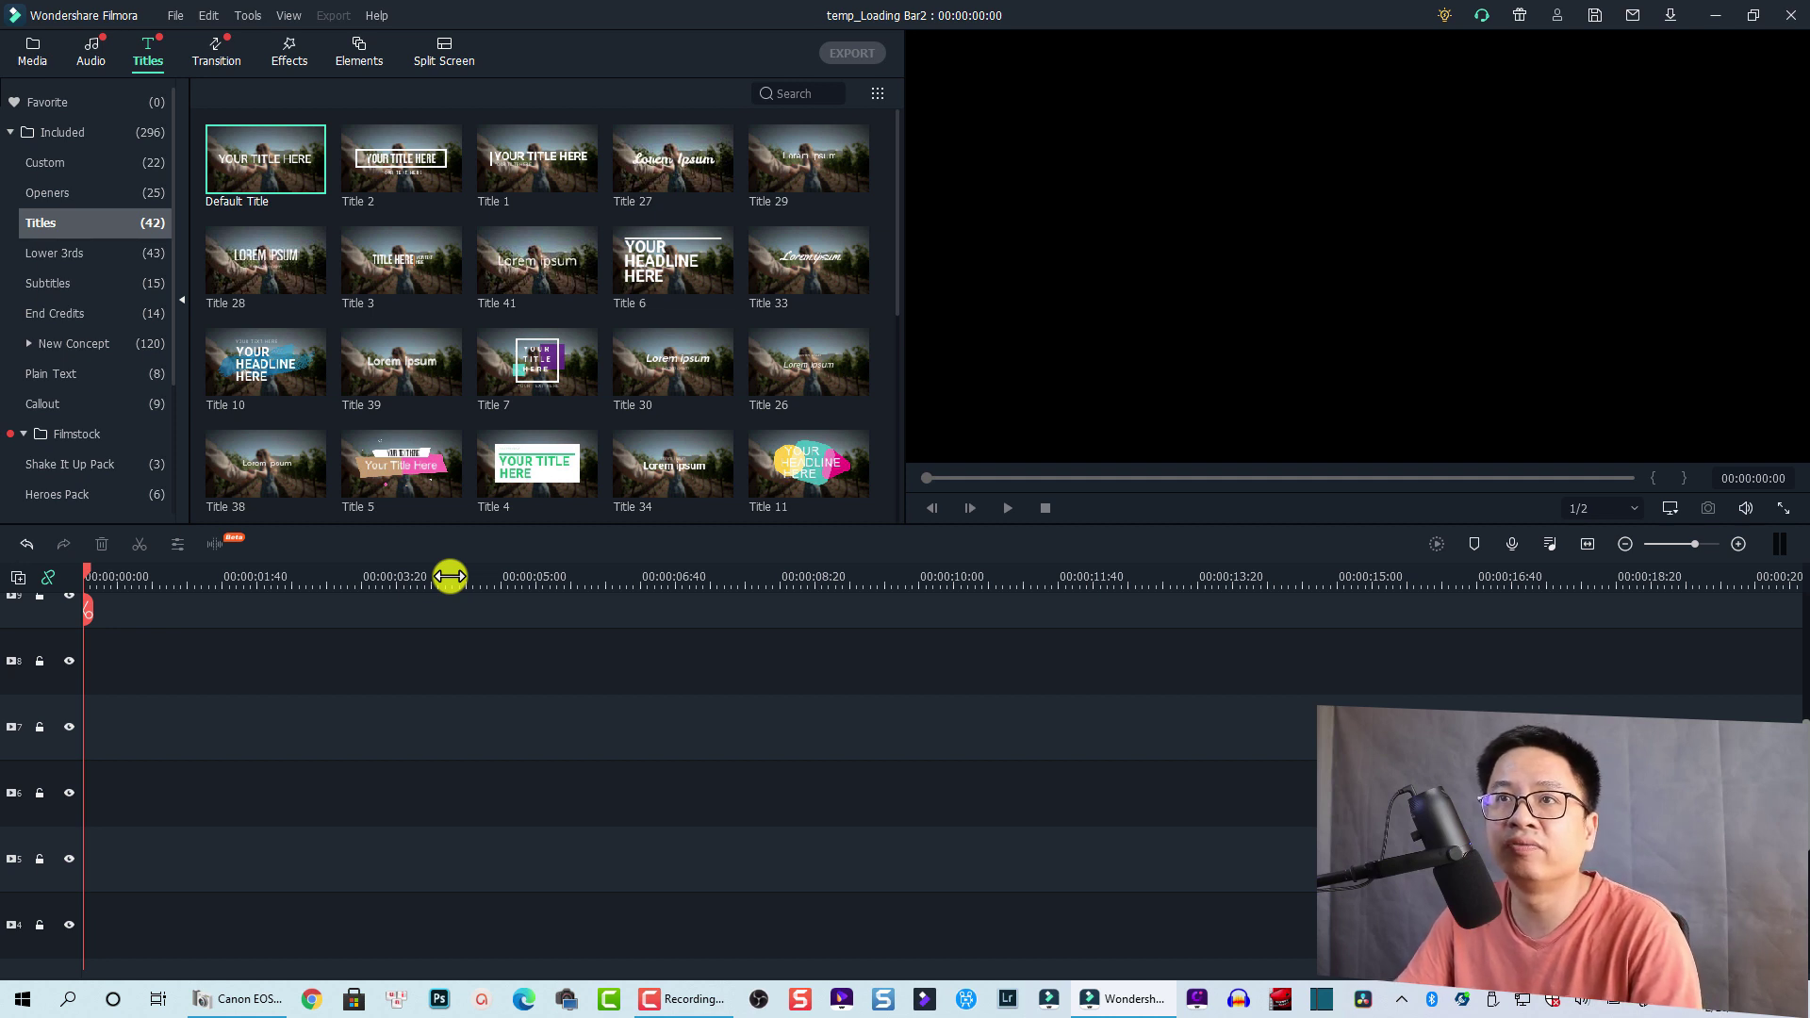
{"action": "left_click", "coordinate": [167, 11]}
{"action": "left_click", "coordinate": [214, 356]}
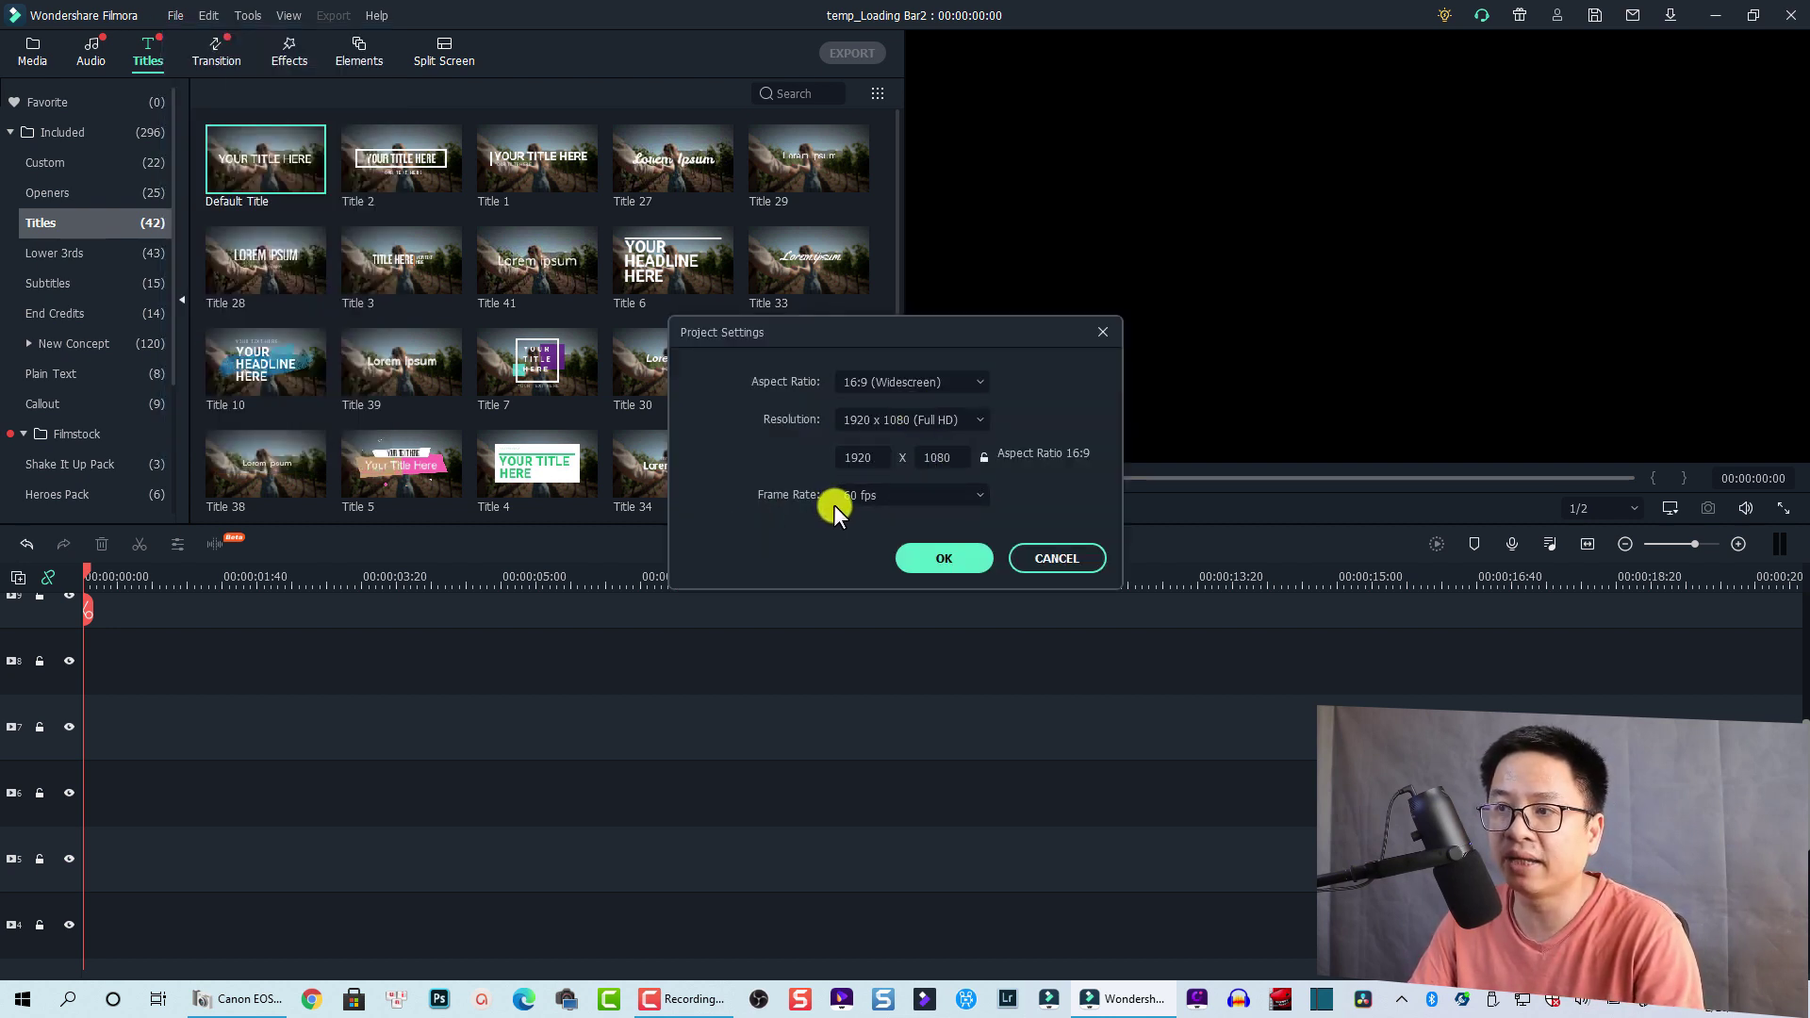
{"action": "left_click", "coordinate": [897, 494]}
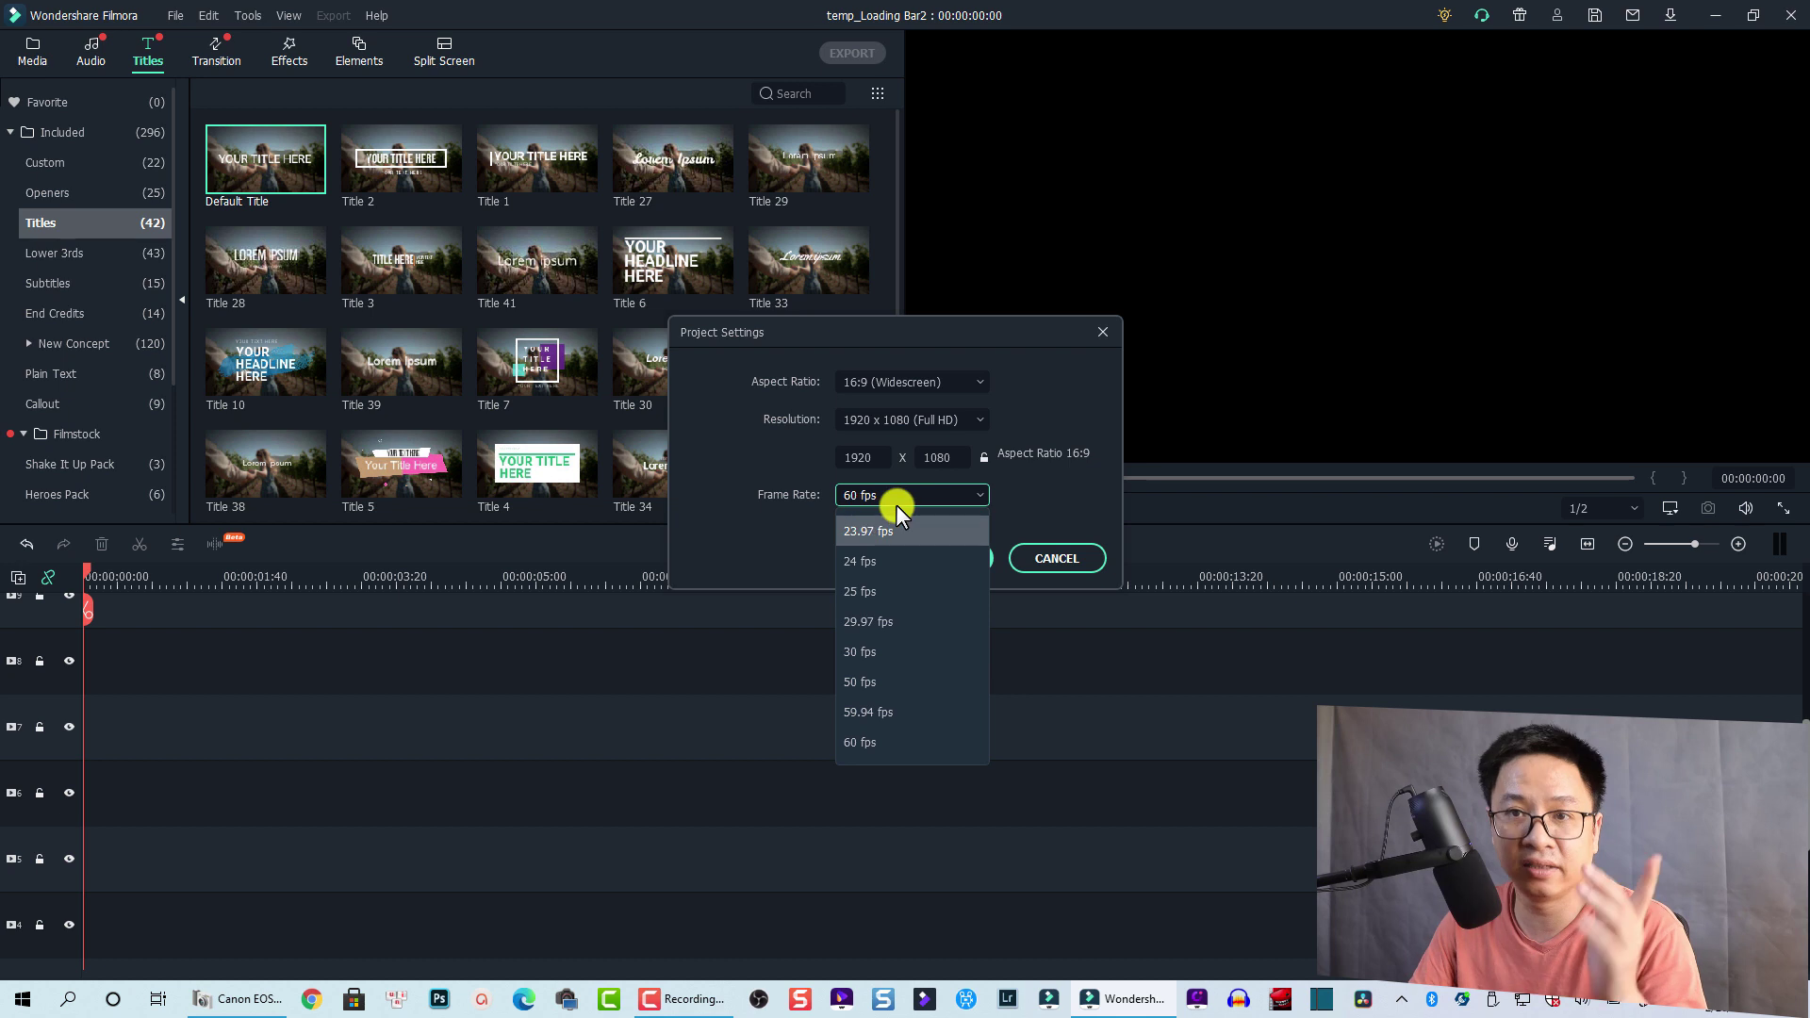
{"action": "left_click", "coordinate": [857, 740]}
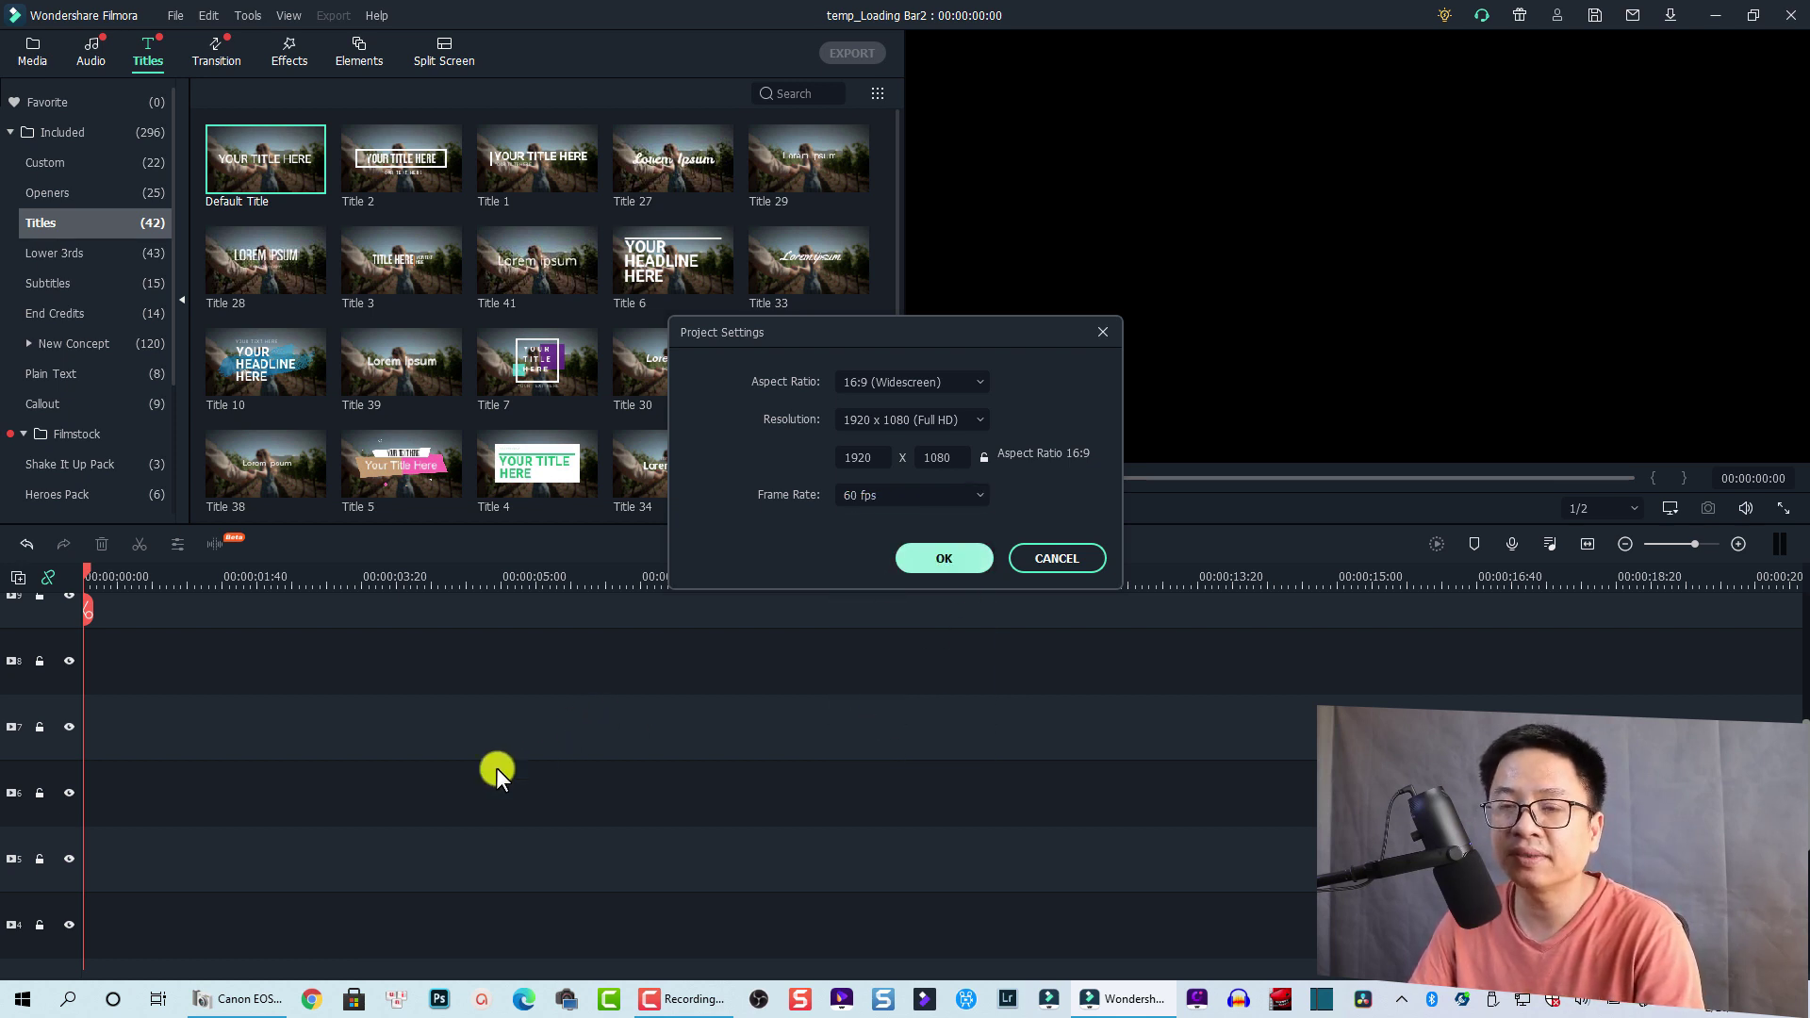
{"action": "key", "text": "Return"}
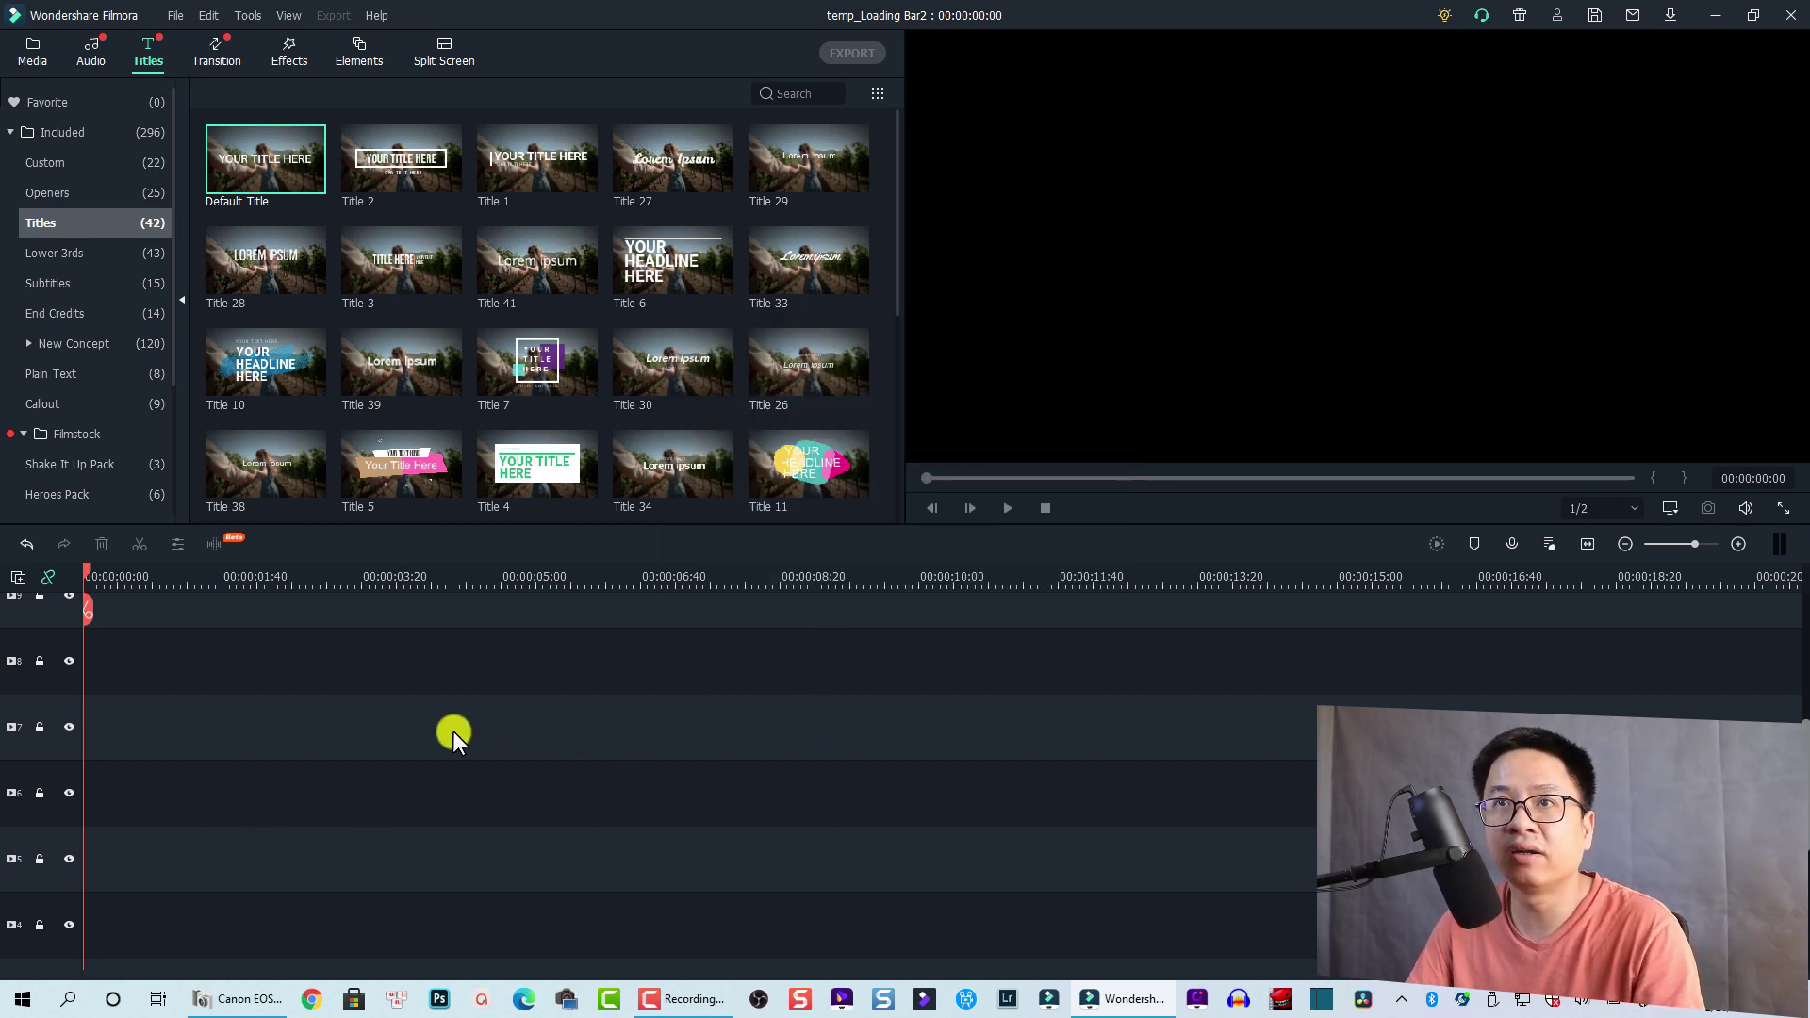
Drag the White sample colour swatch onto track 6 at 00:00:00:00
{"action": "left_click", "coordinate": [38, 55]}
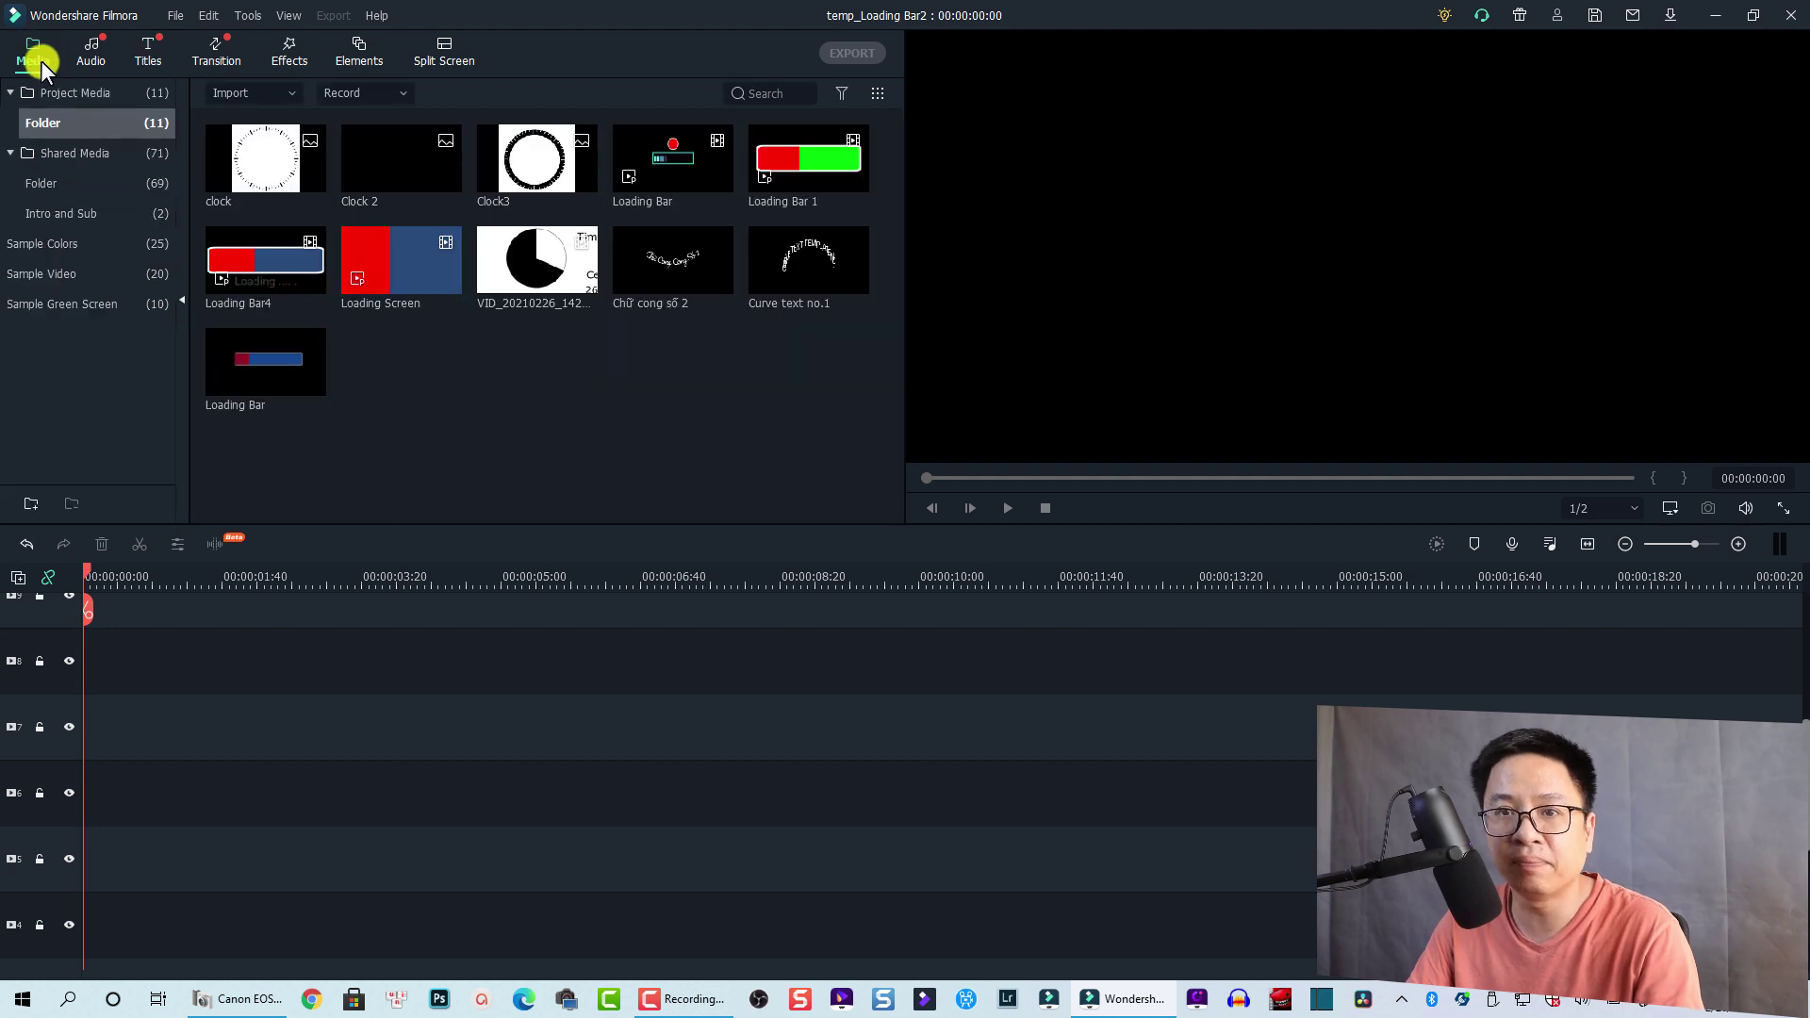
{"action": "left_click", "coordinate": [31, 243]}
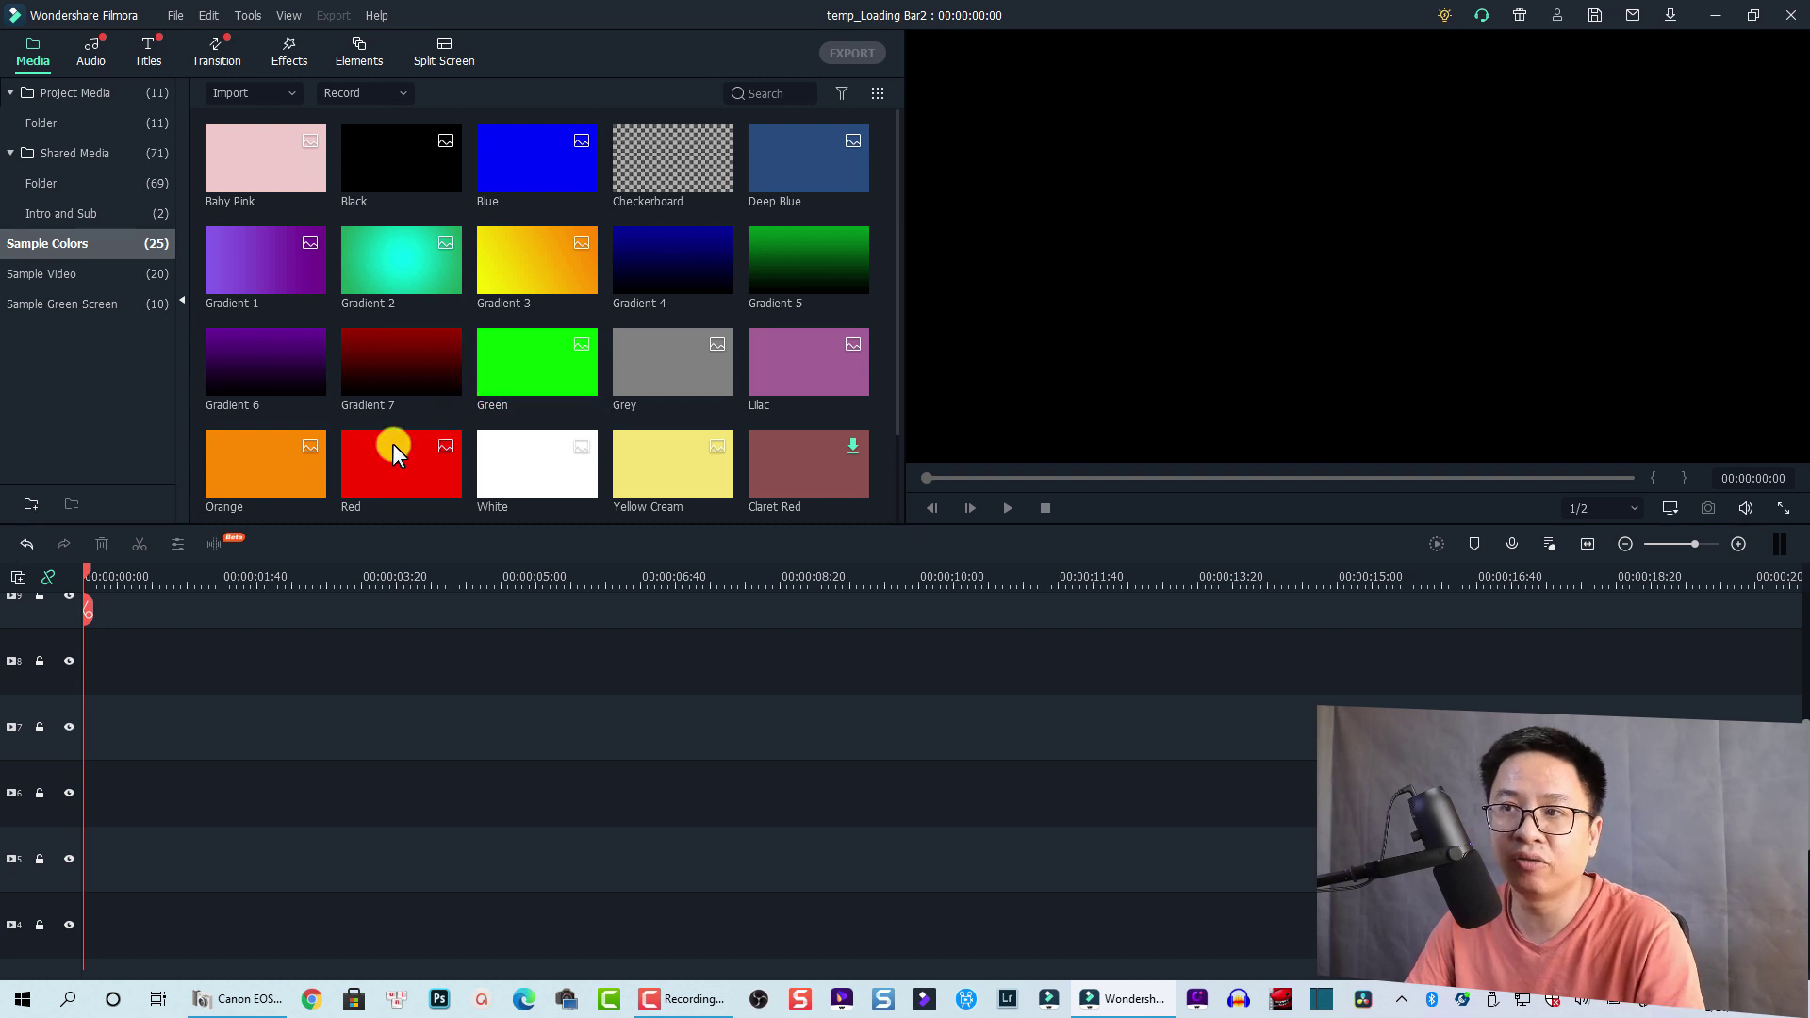
{"action": "left_click", "coordinate": [362, 482]}
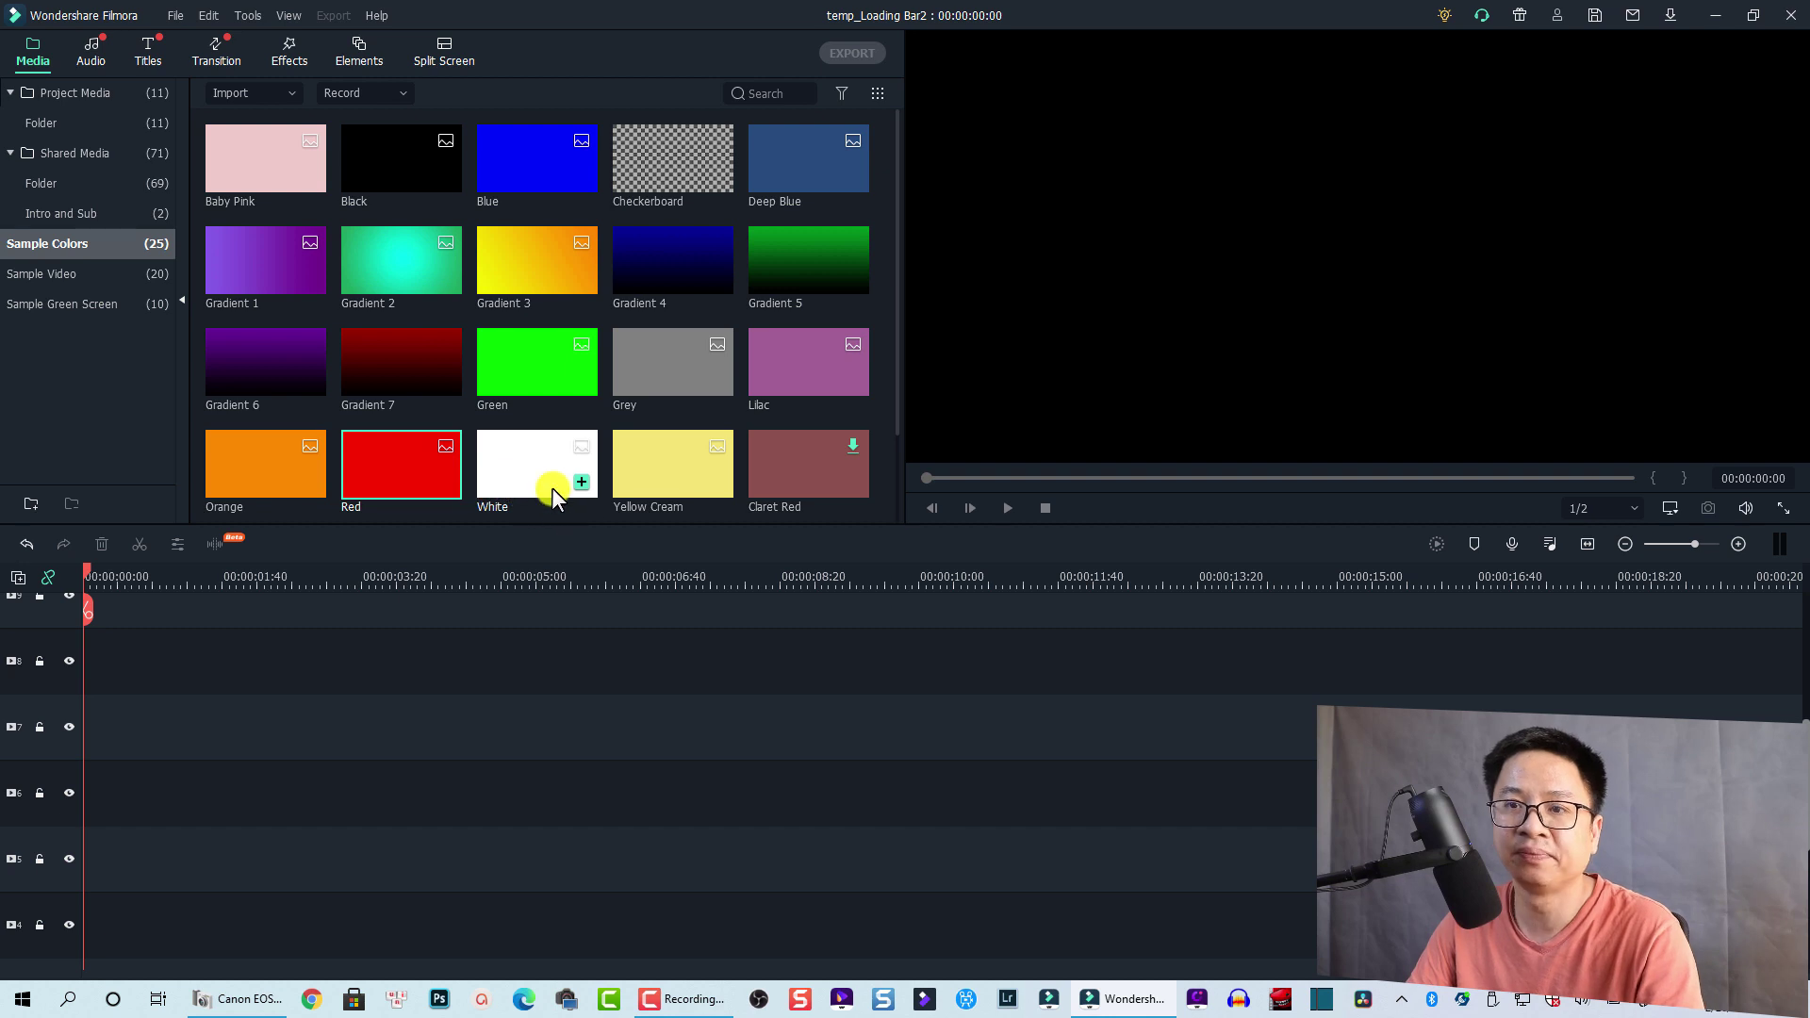
{"action": "left_click_drag", "start_coordinate": [522, 477], "coordinate": [74, 800]}
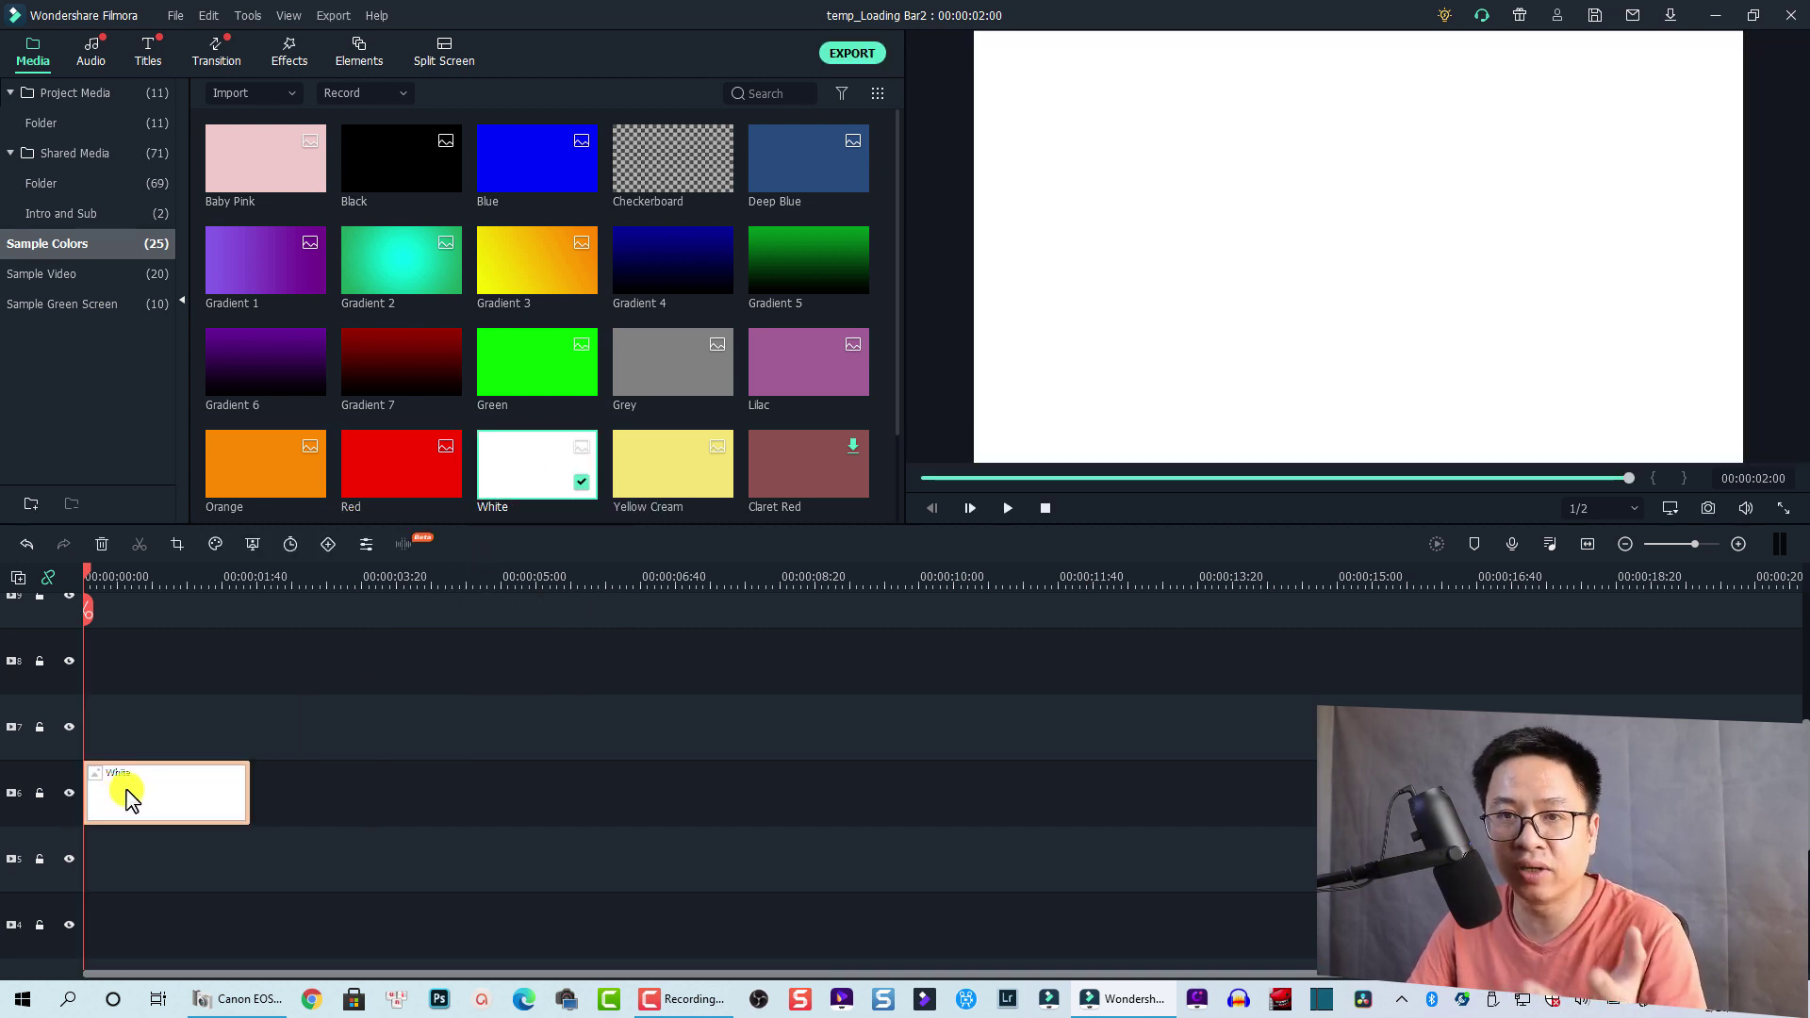
Set the White clip's duration to 00:00:10:00 and add a Red colour clip on the track above
{"action": "right_click", "coordinate": [131, 797]}
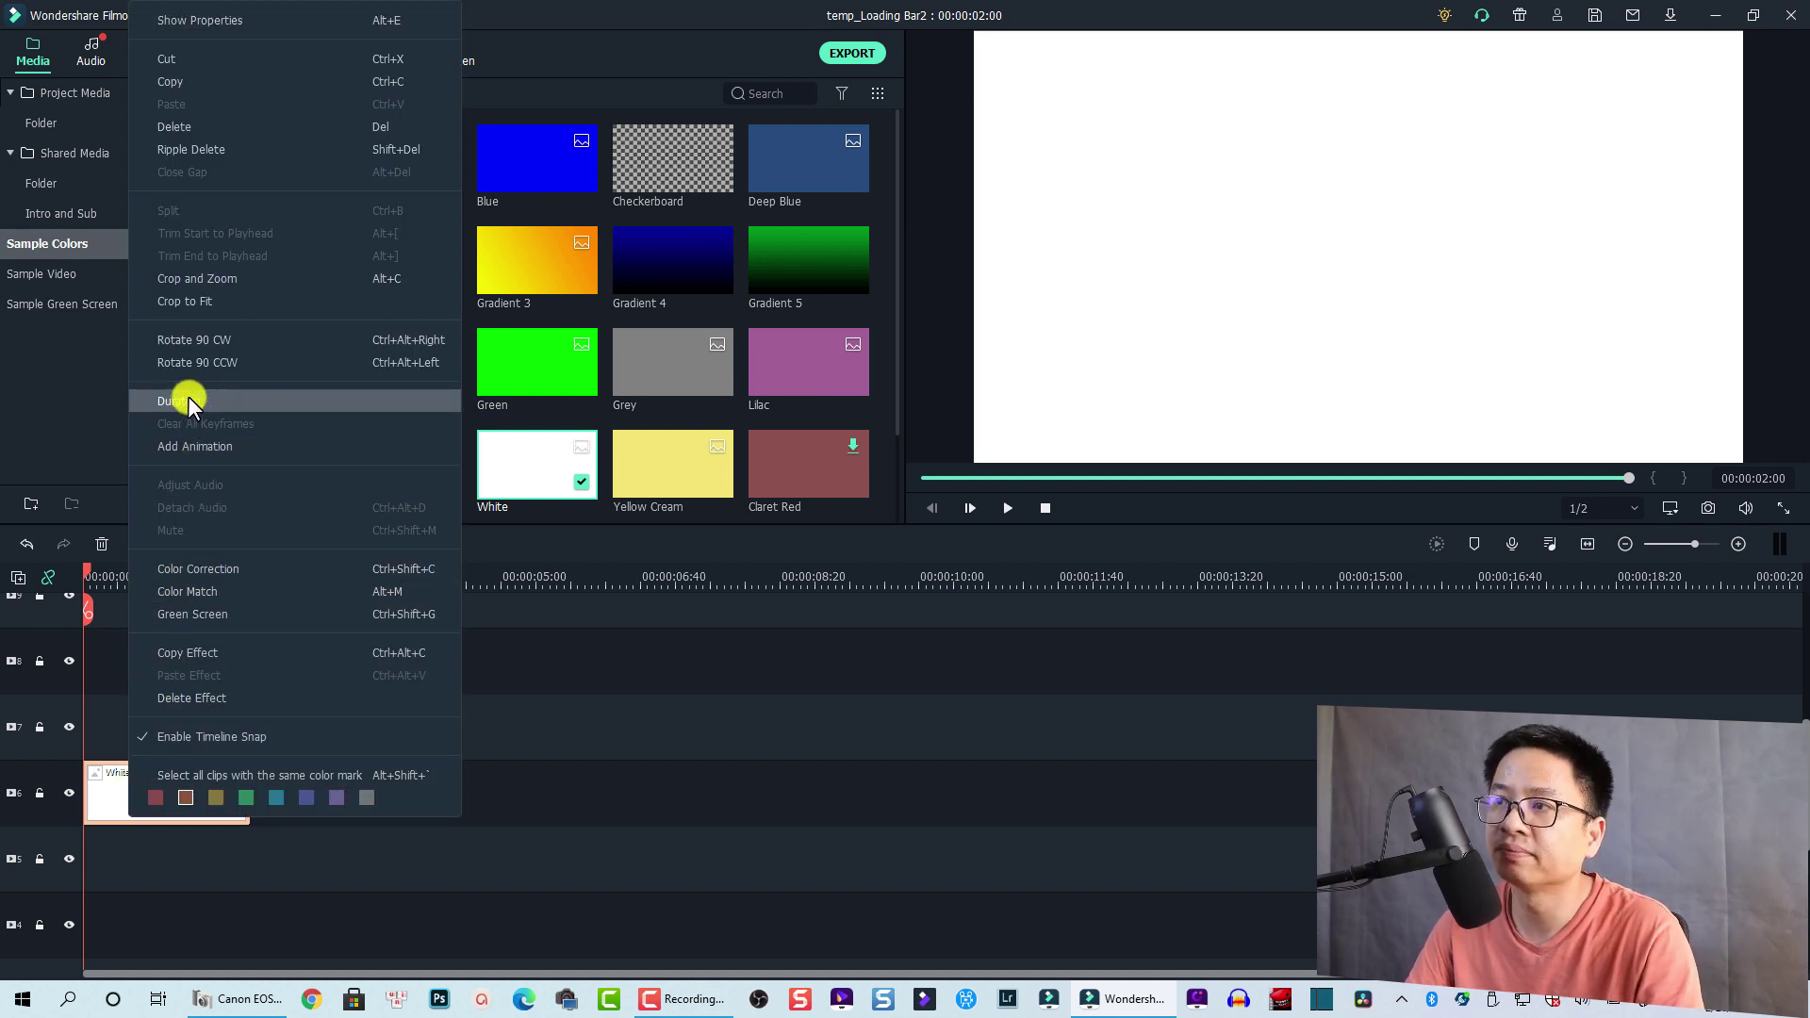
{"action": "key", "text": "Escape"}
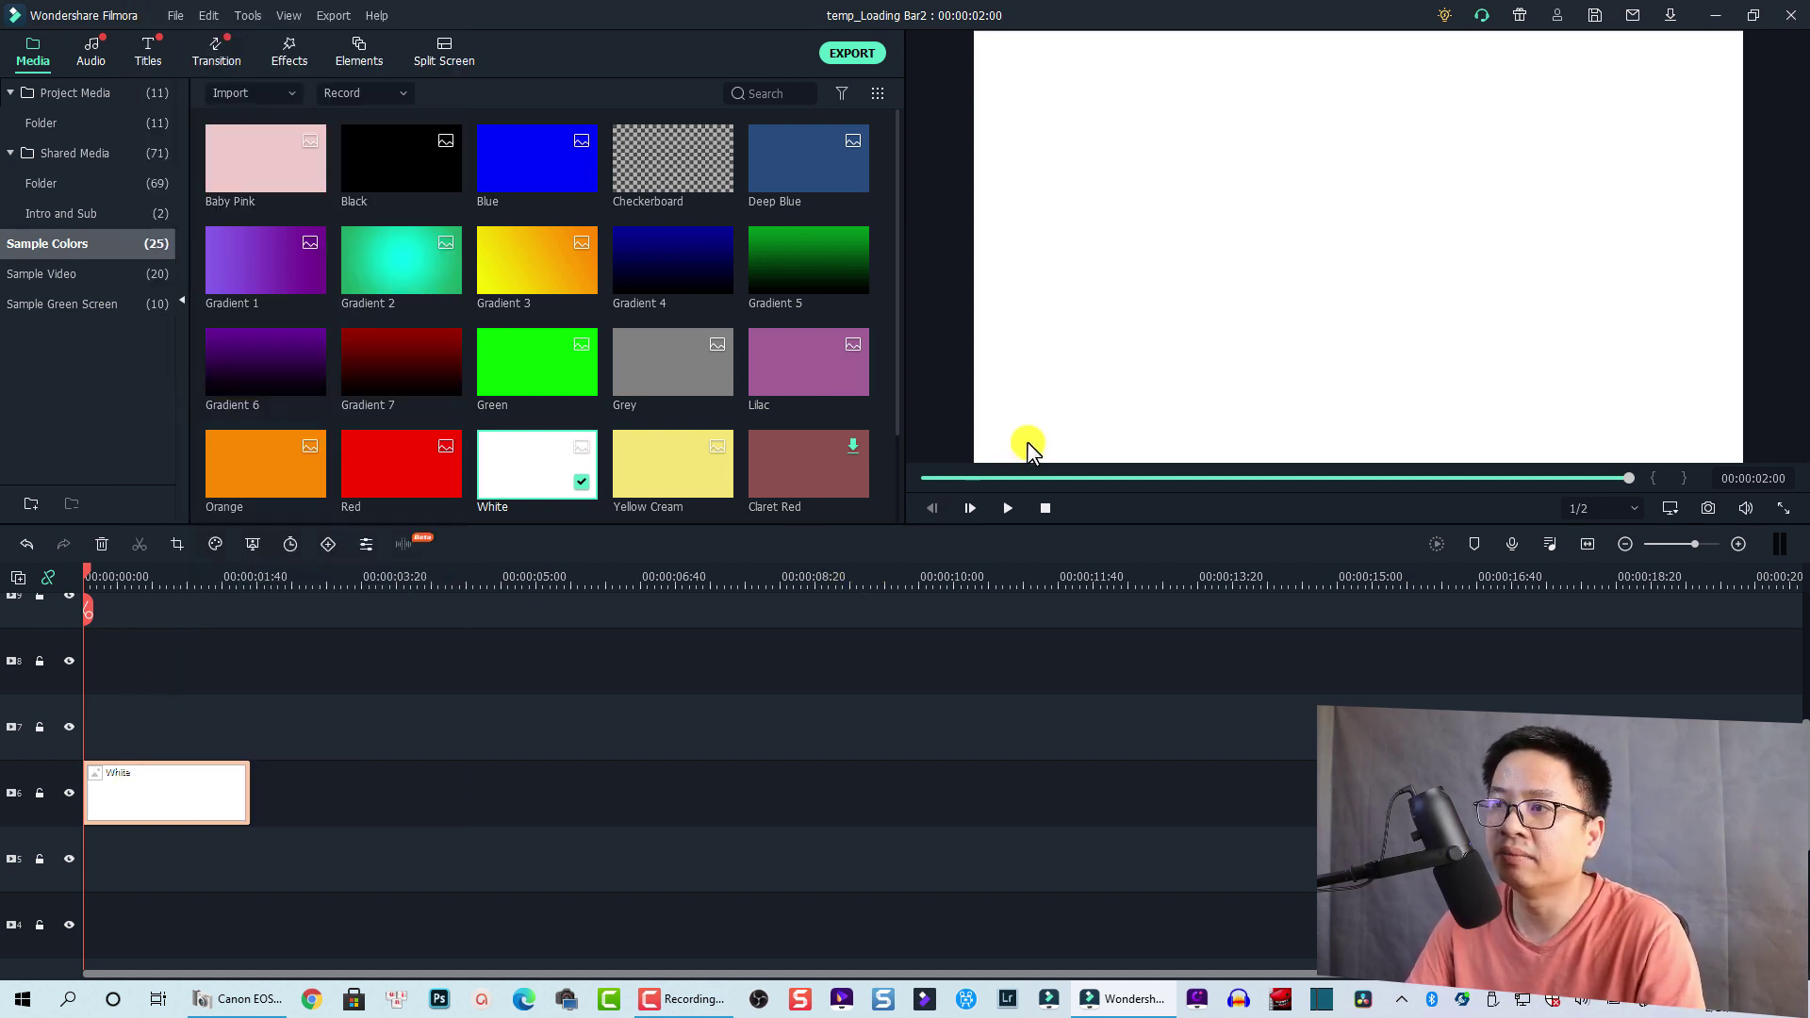
{"action": "triple_click", "coordinate": [920, 424]}
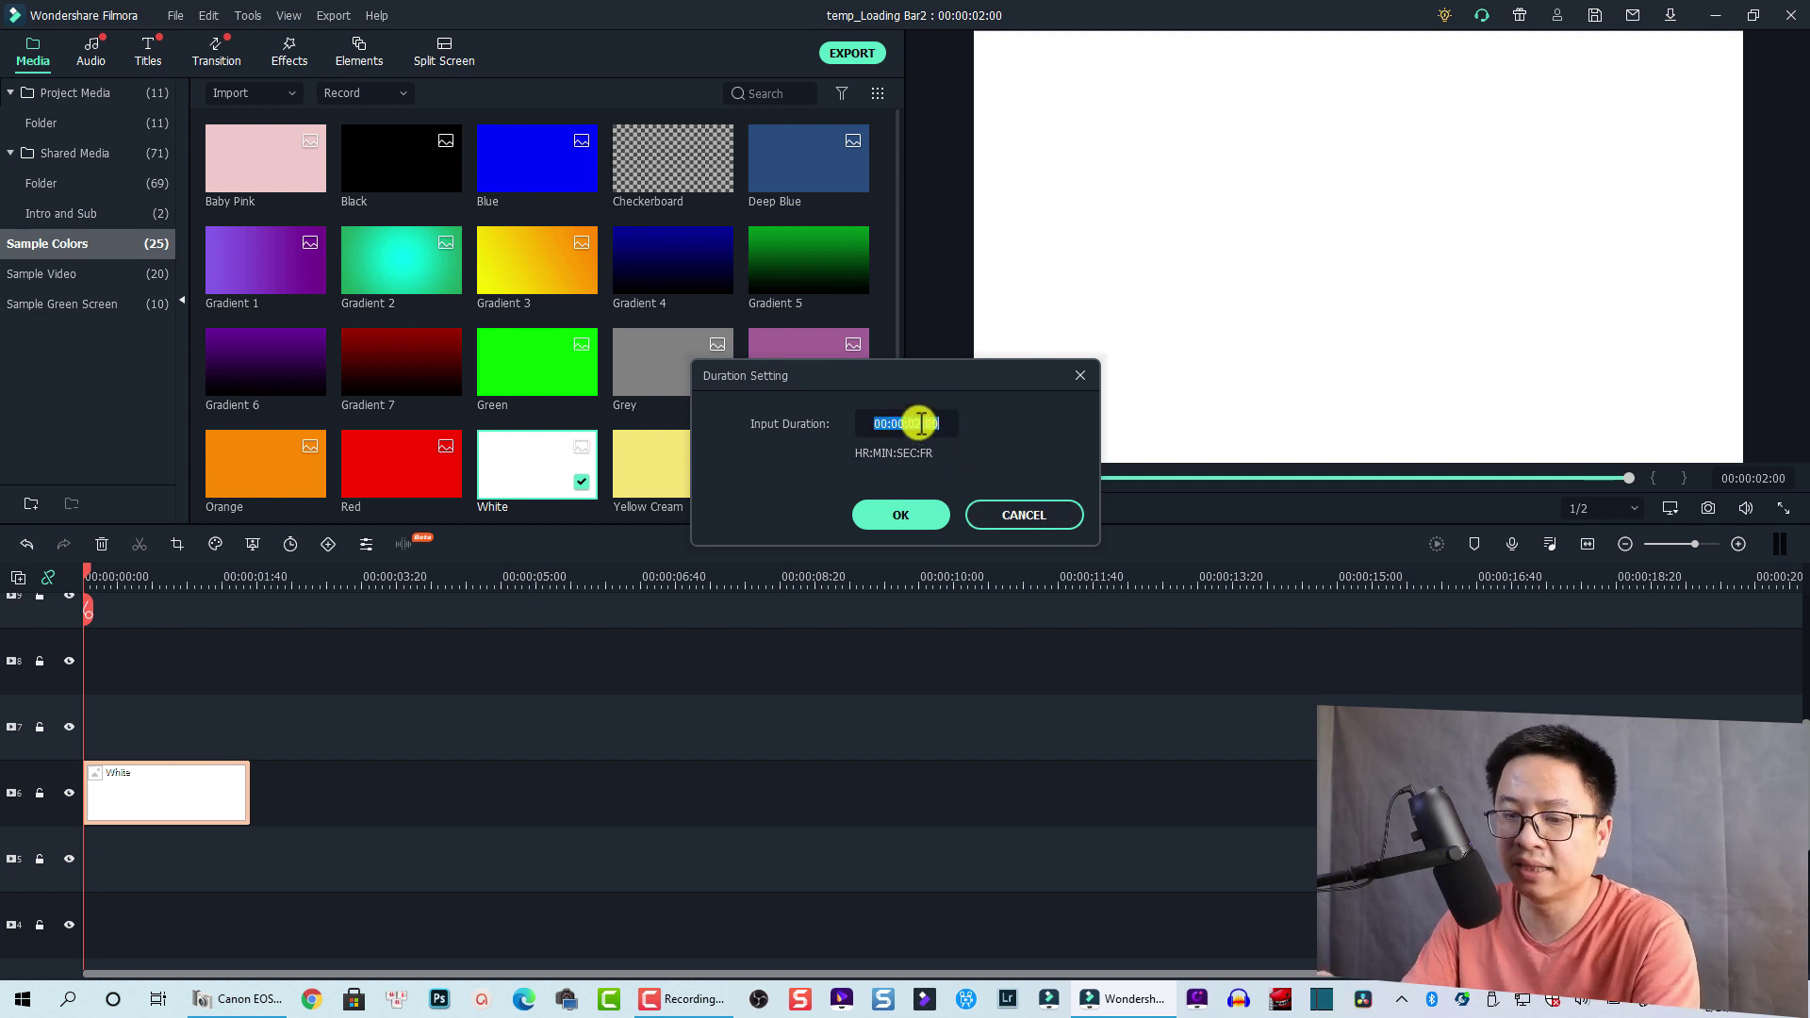
{"action": "left_click", "coordinate": [920, 423]}
{"action": "type", "text": "10"}
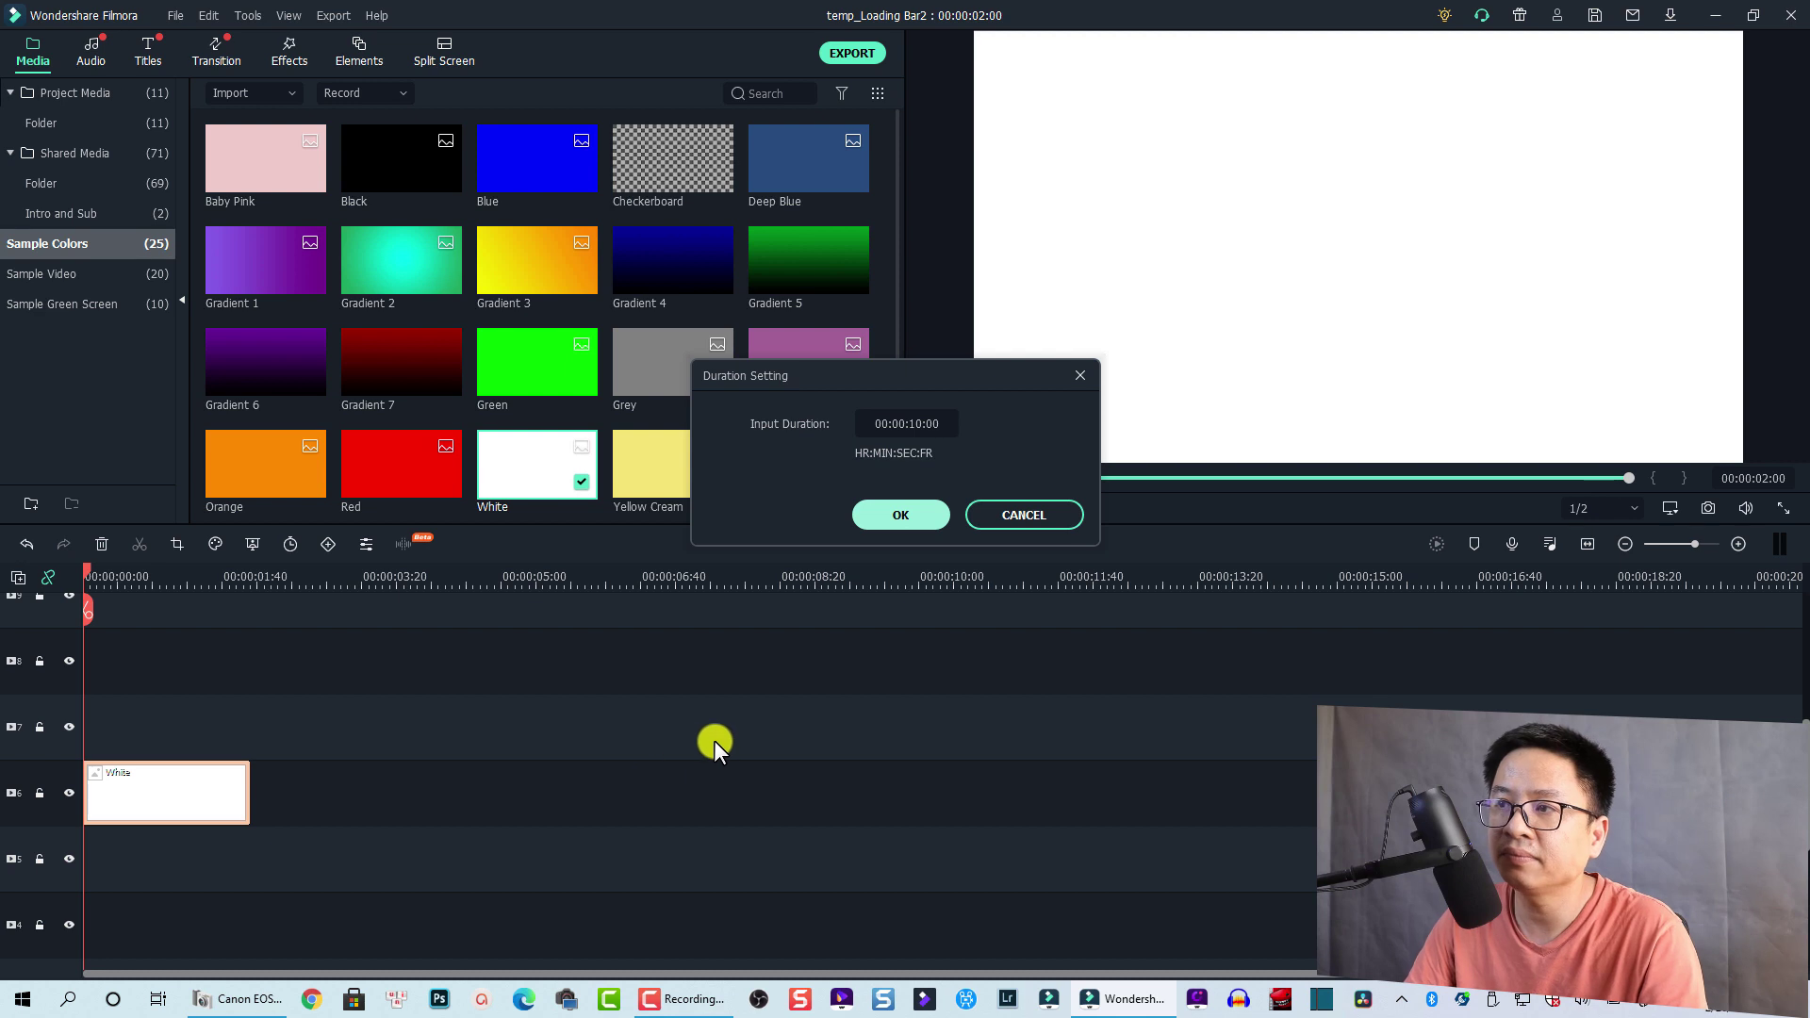
{"action": "key", "text": "Return"}
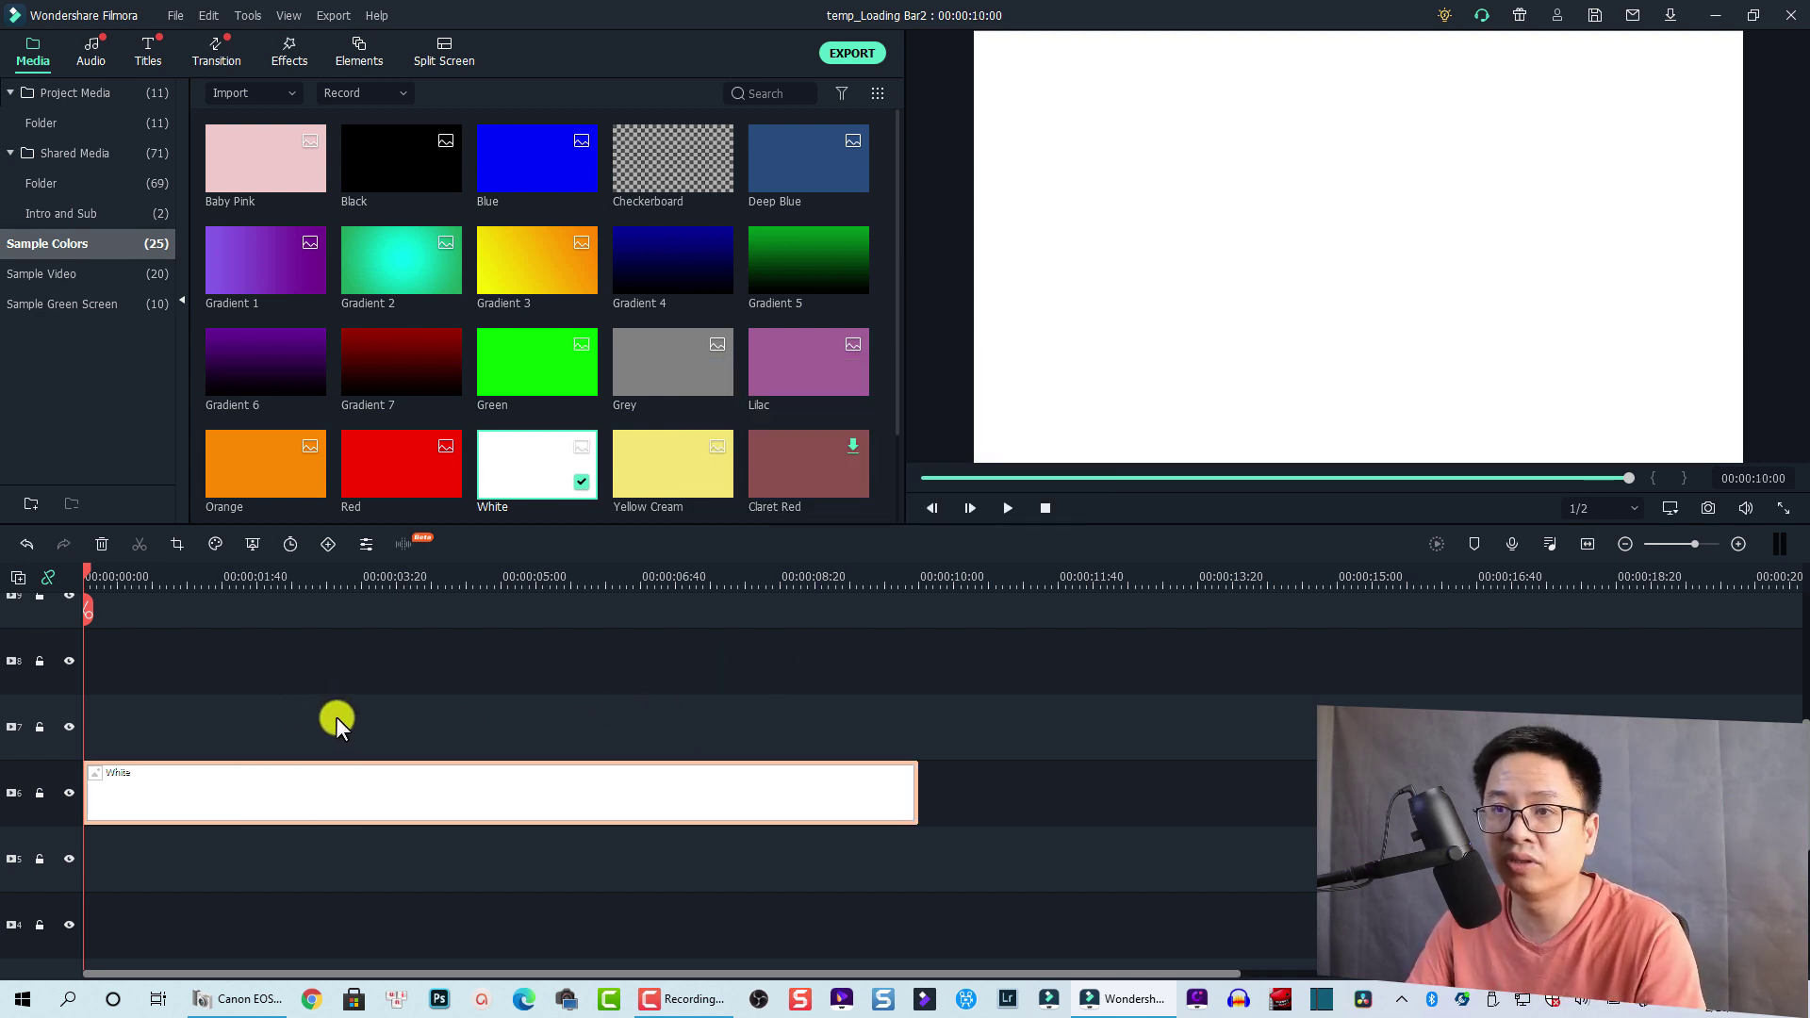
{"action": "left_click_drag", "start_coordinate": [382, 485], "coordinate": [252, 732]}
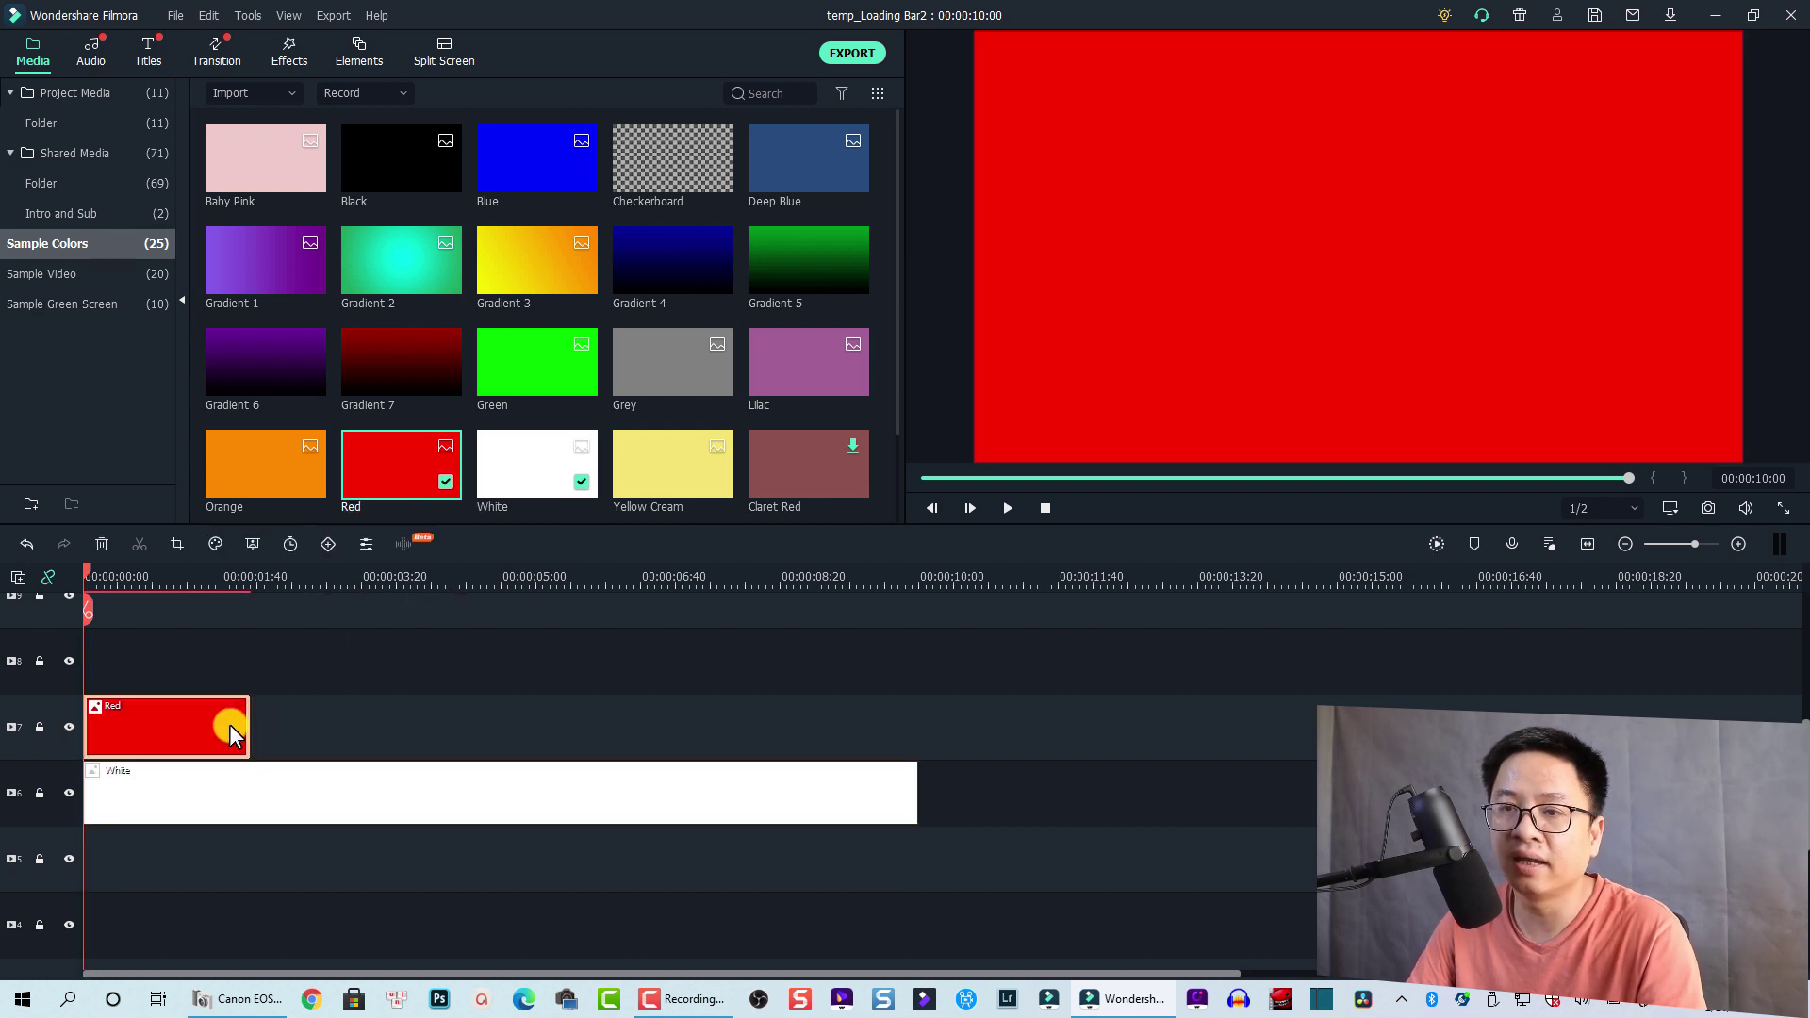
Change the Red clip's duration to 00:00:10:00 and reselect it
{"action": "right_click", "coordinate": [222, 720]}
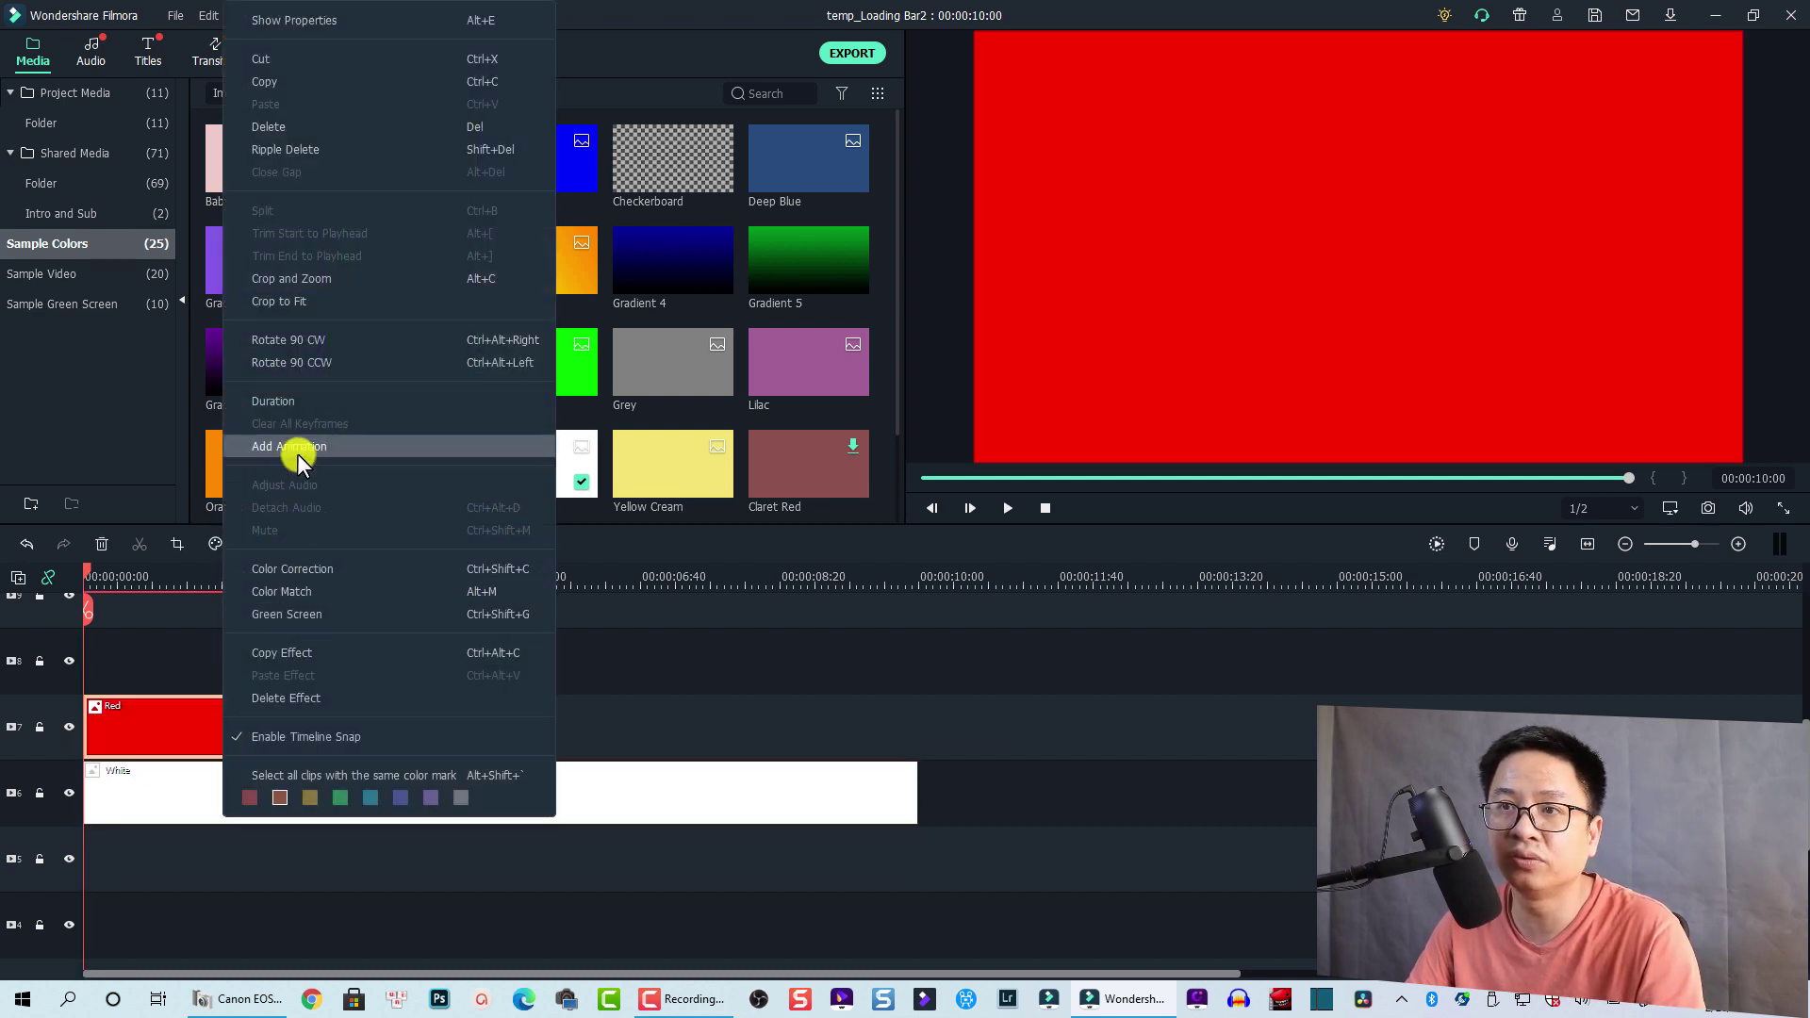
{"action": "left_click", "coordinate": [280, 401]}
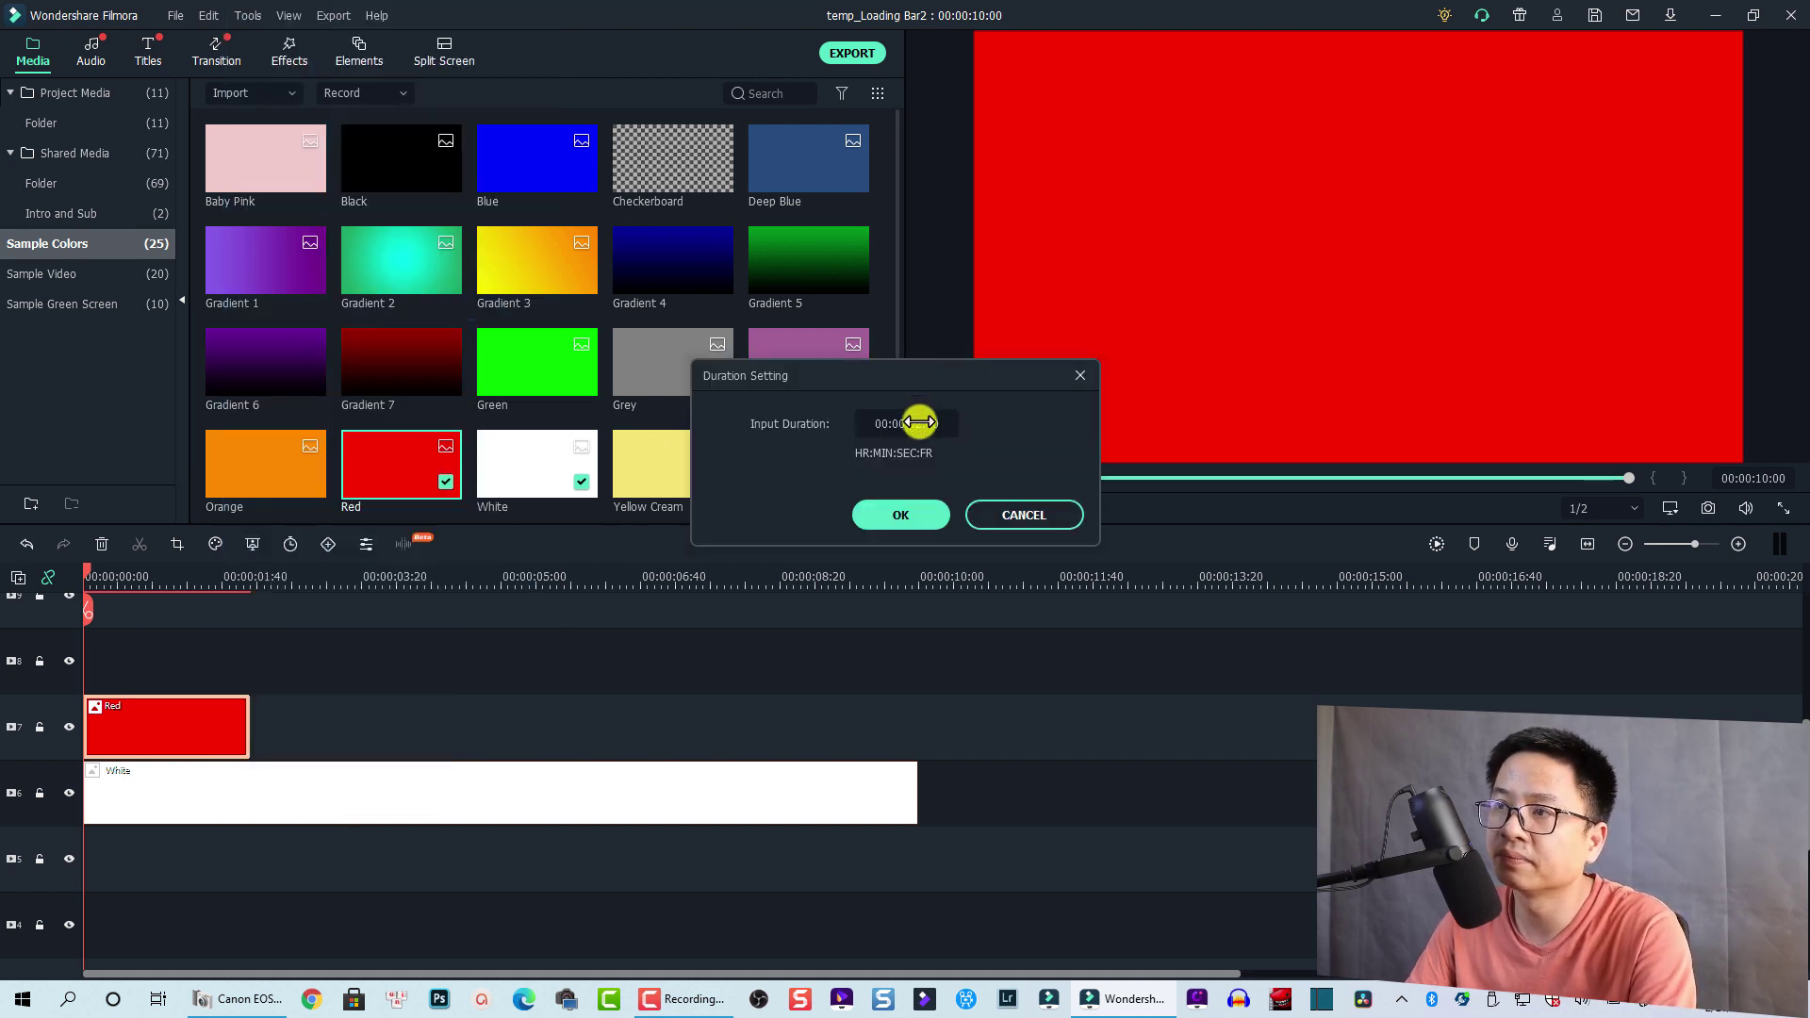
{"action": "type", "text": "1"}
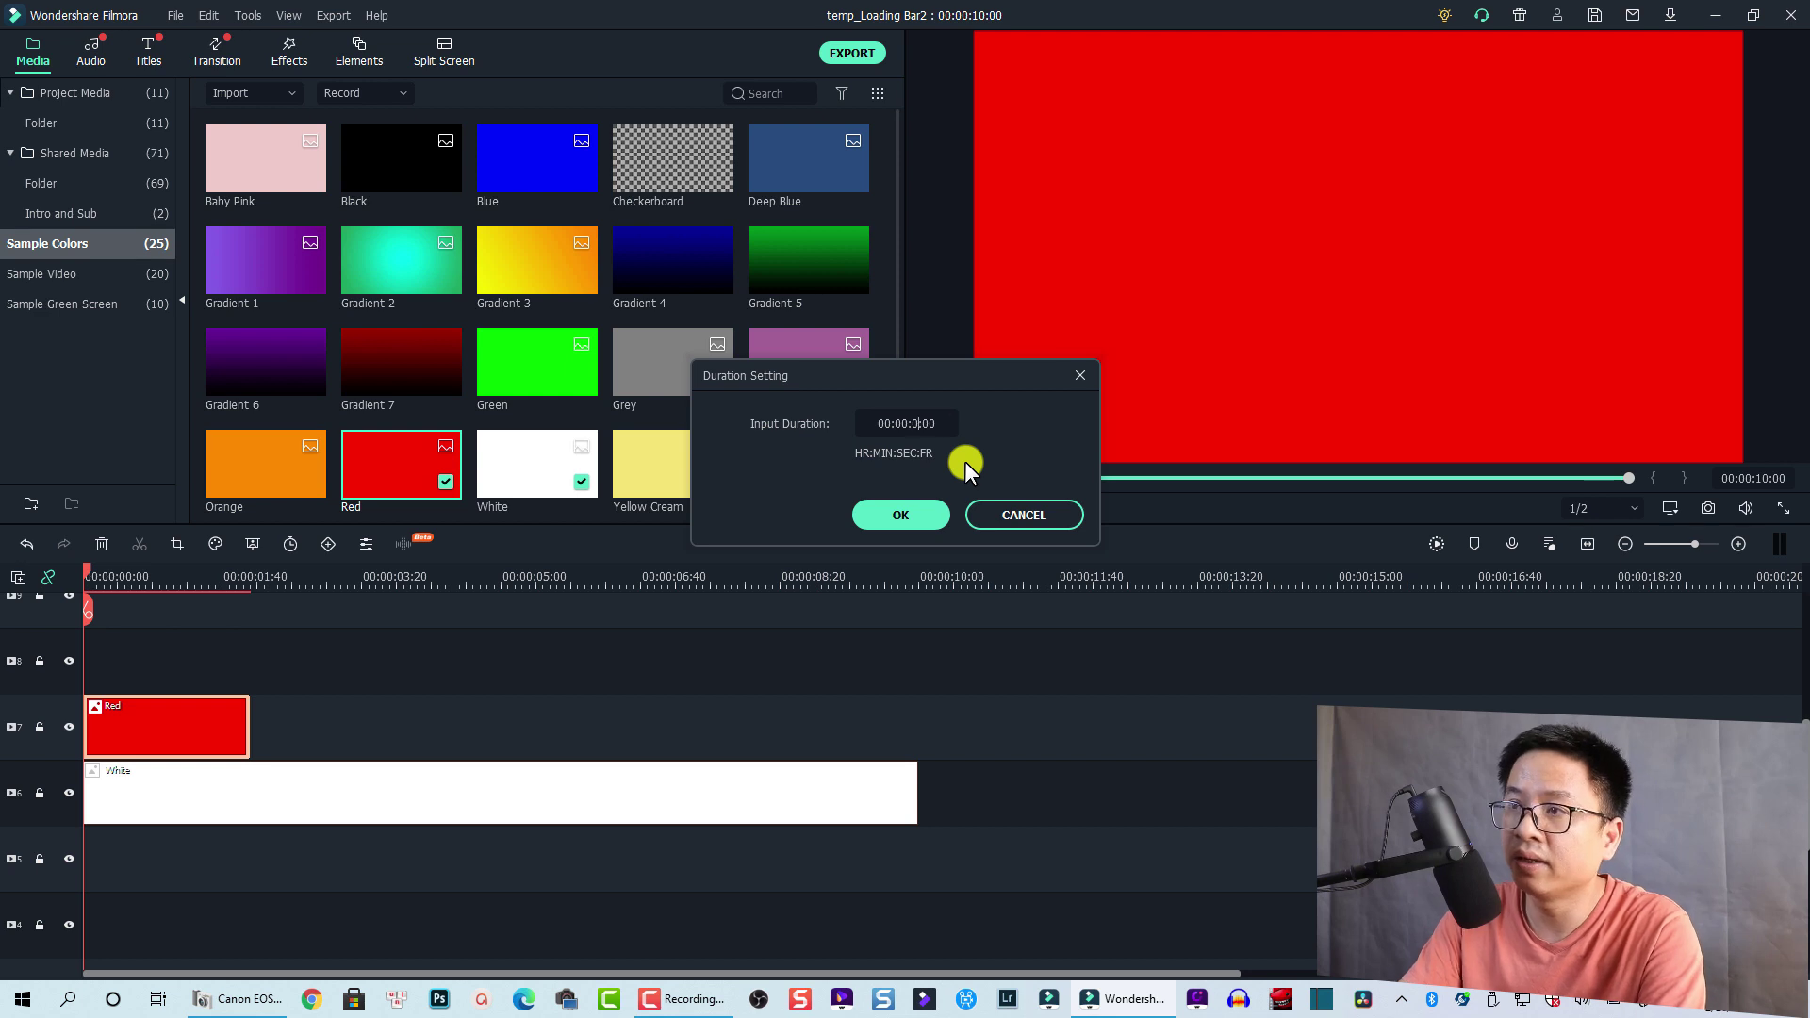
{"action": "type", "text": "0"}
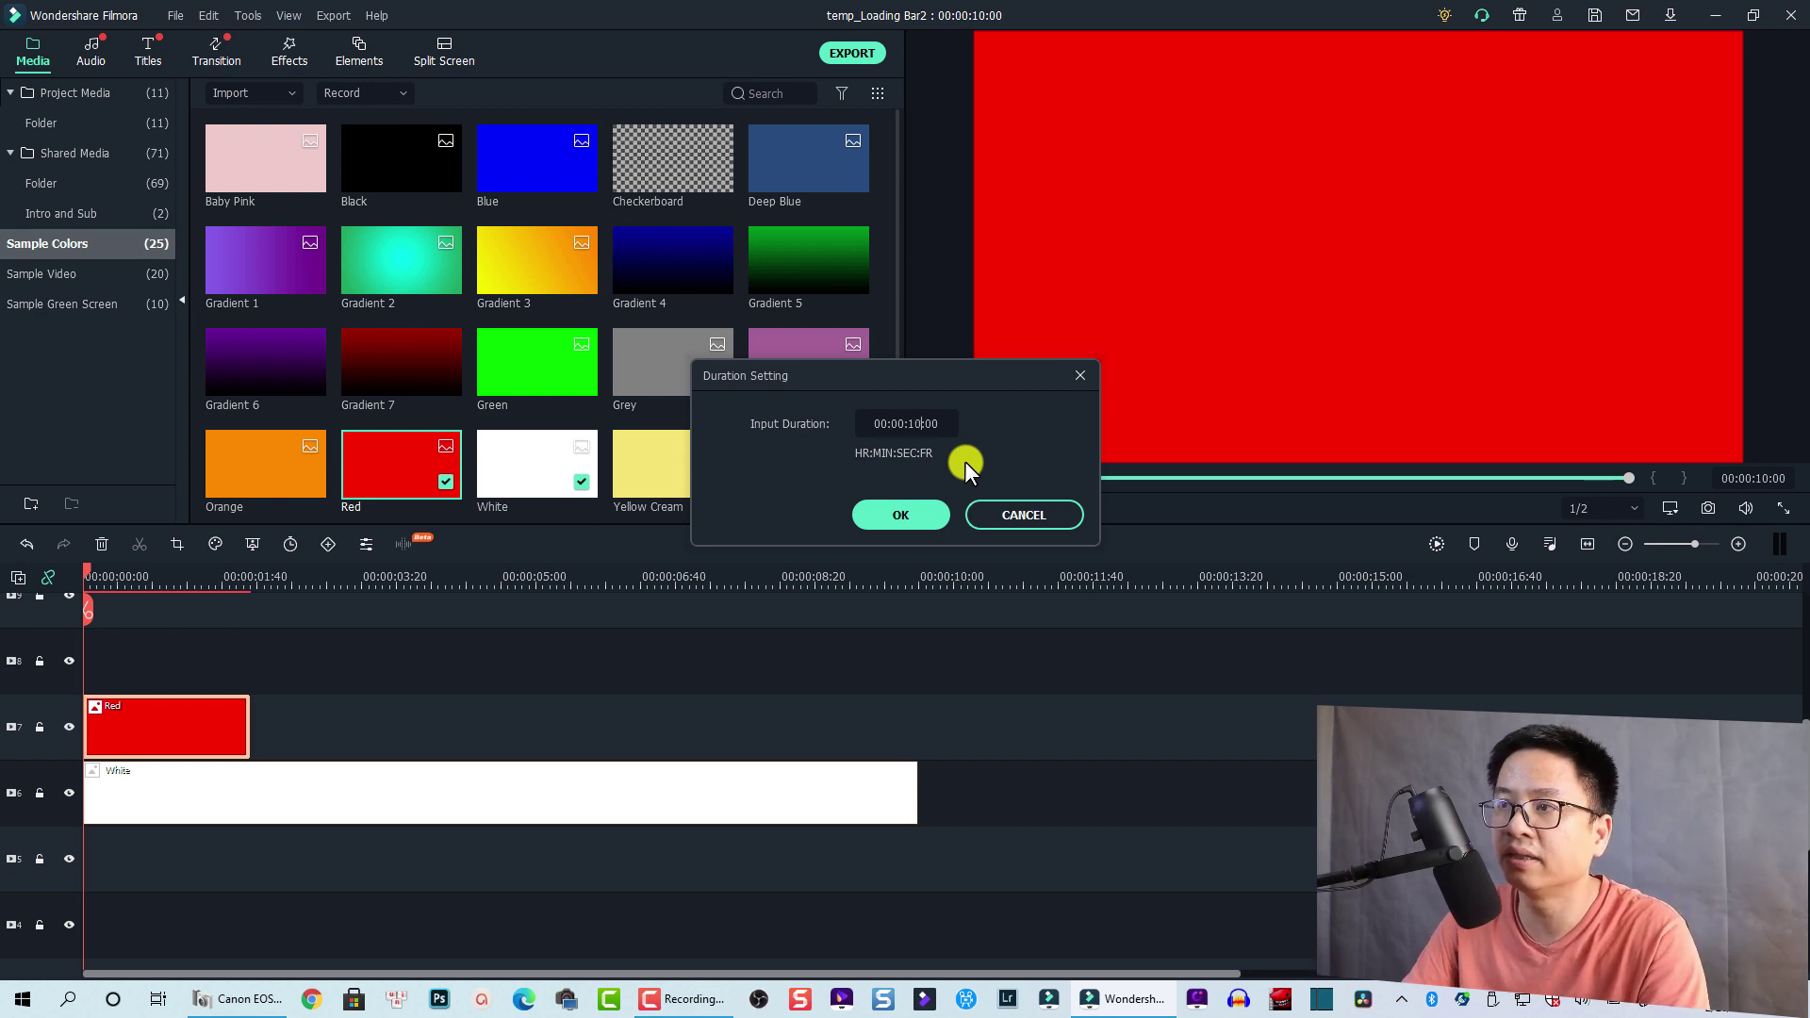
{"action": "left_click", "coordinate": [901, 515]}
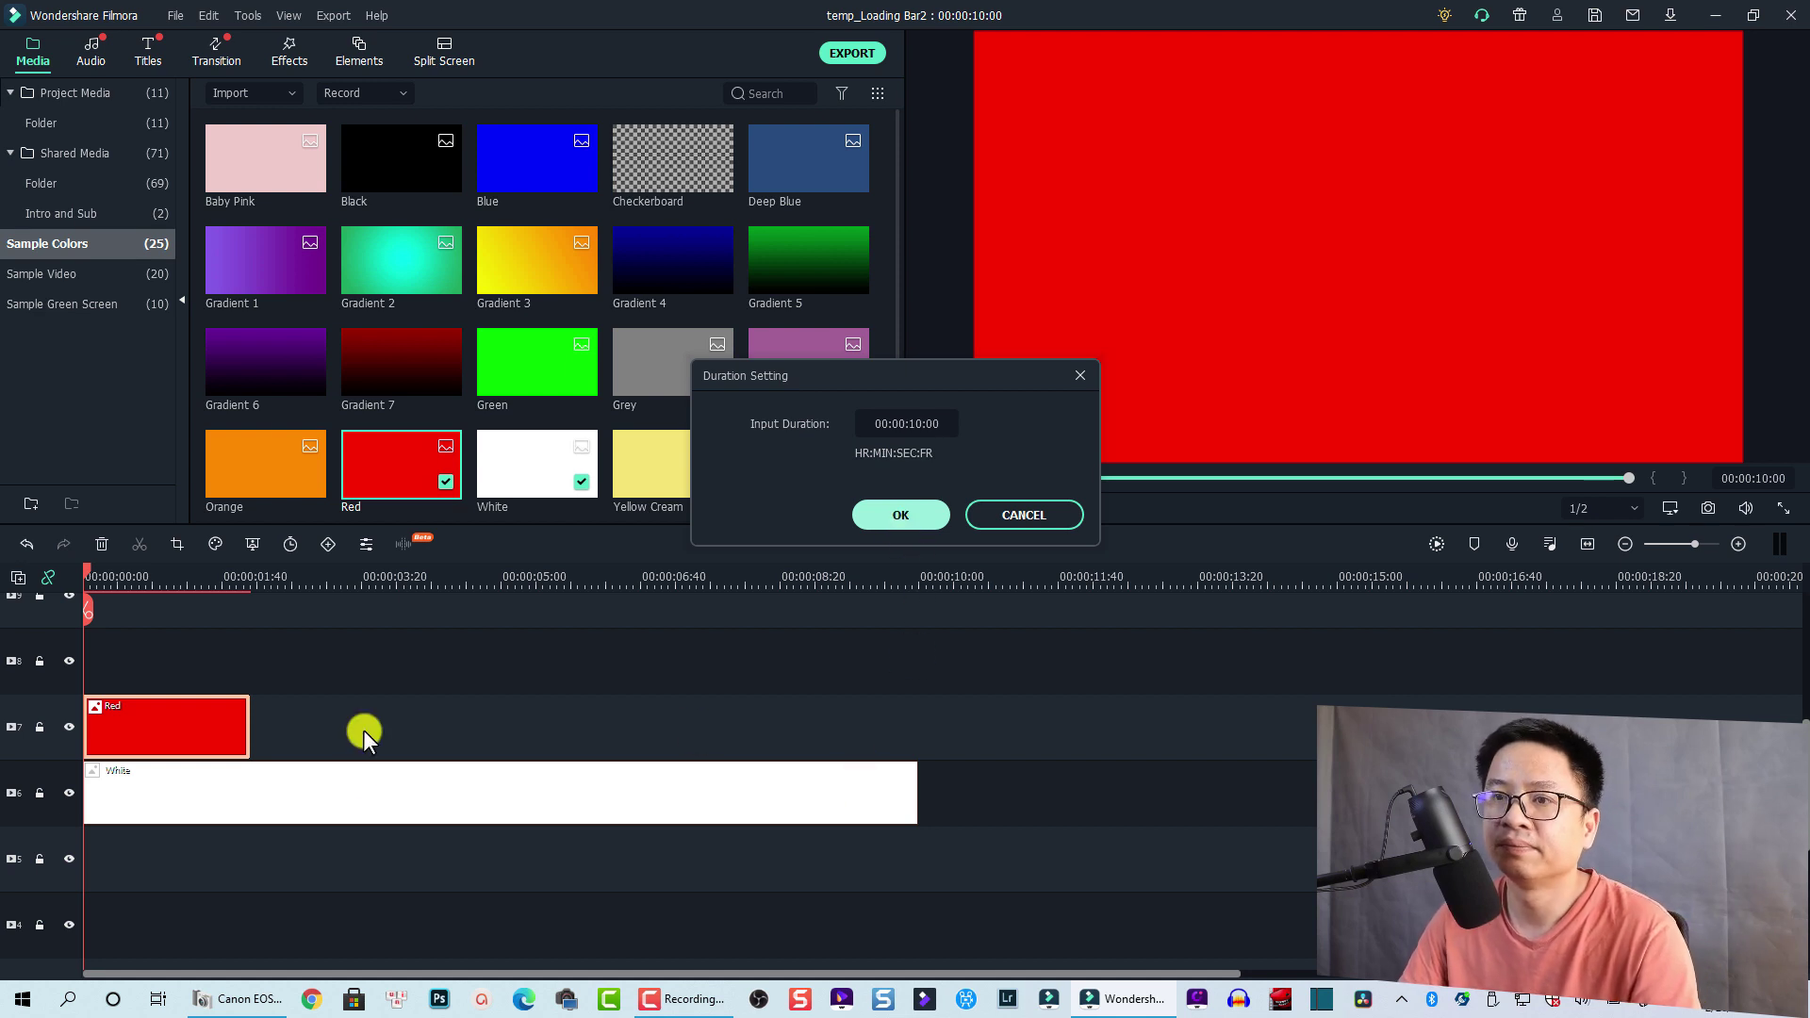
{"action": "left_click", "coordinate": [165, 669]}
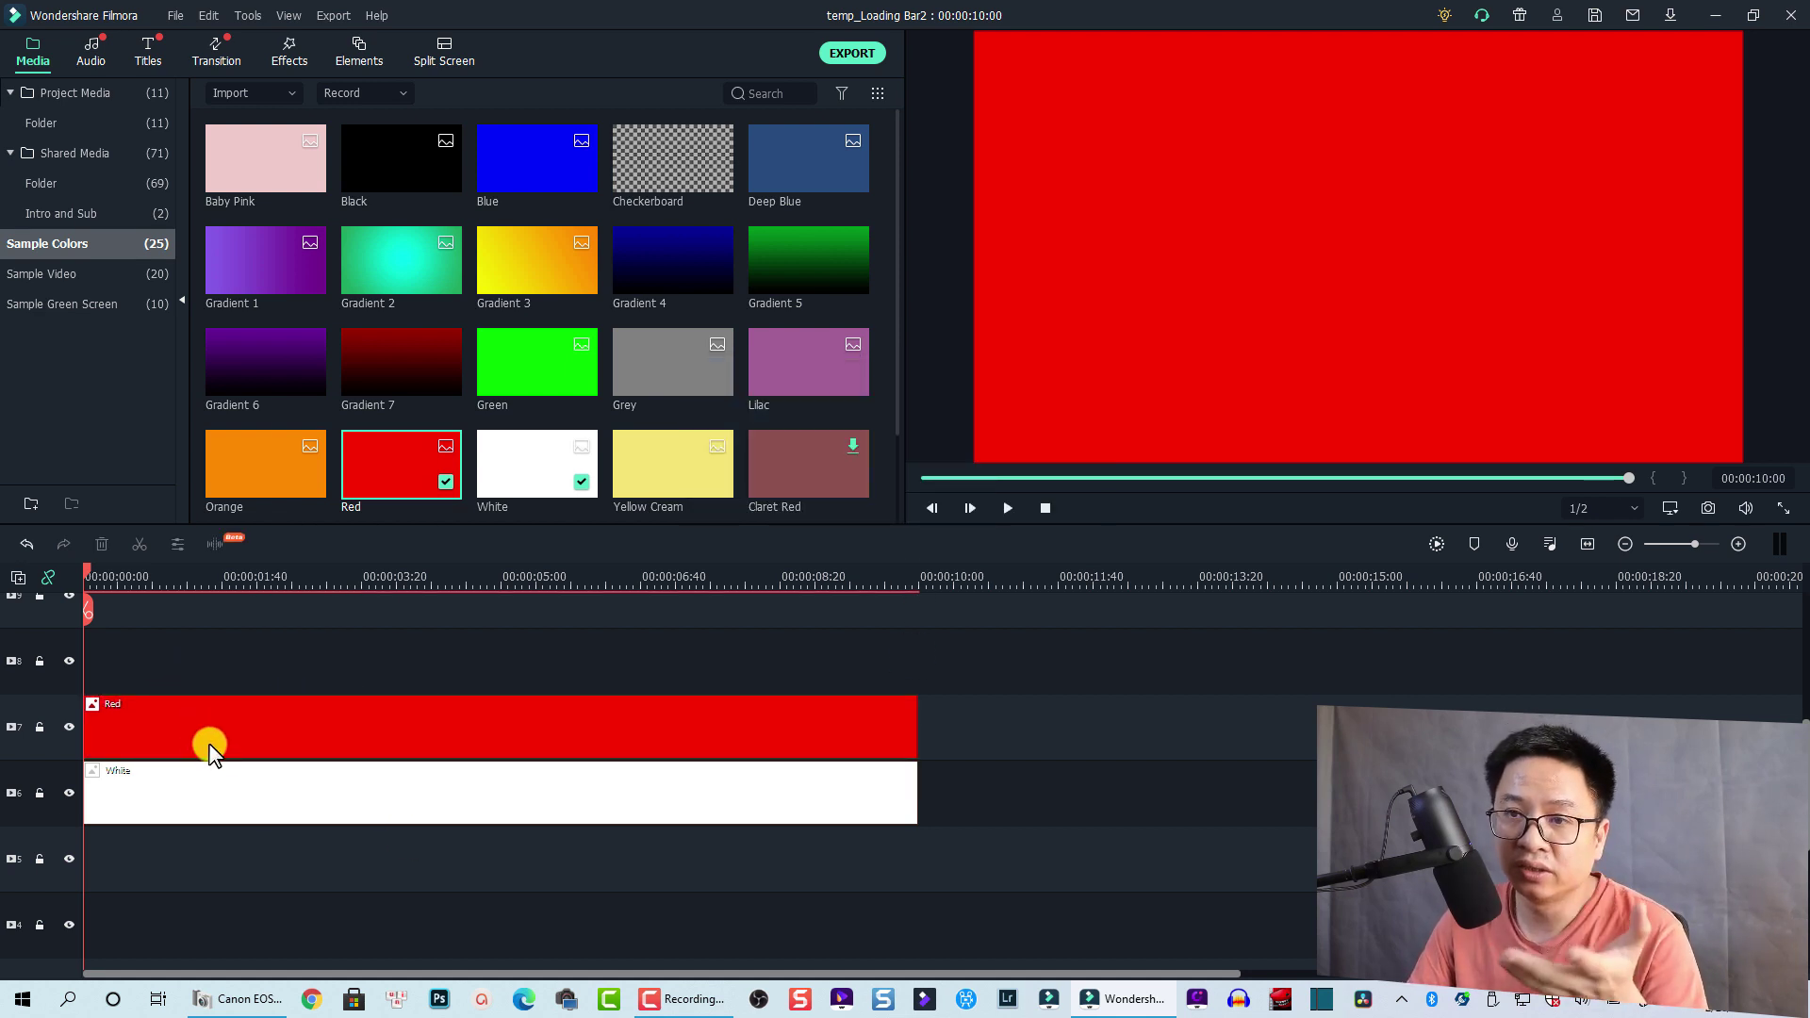
{"action": "left_click", "coordinate": [186, 732]}
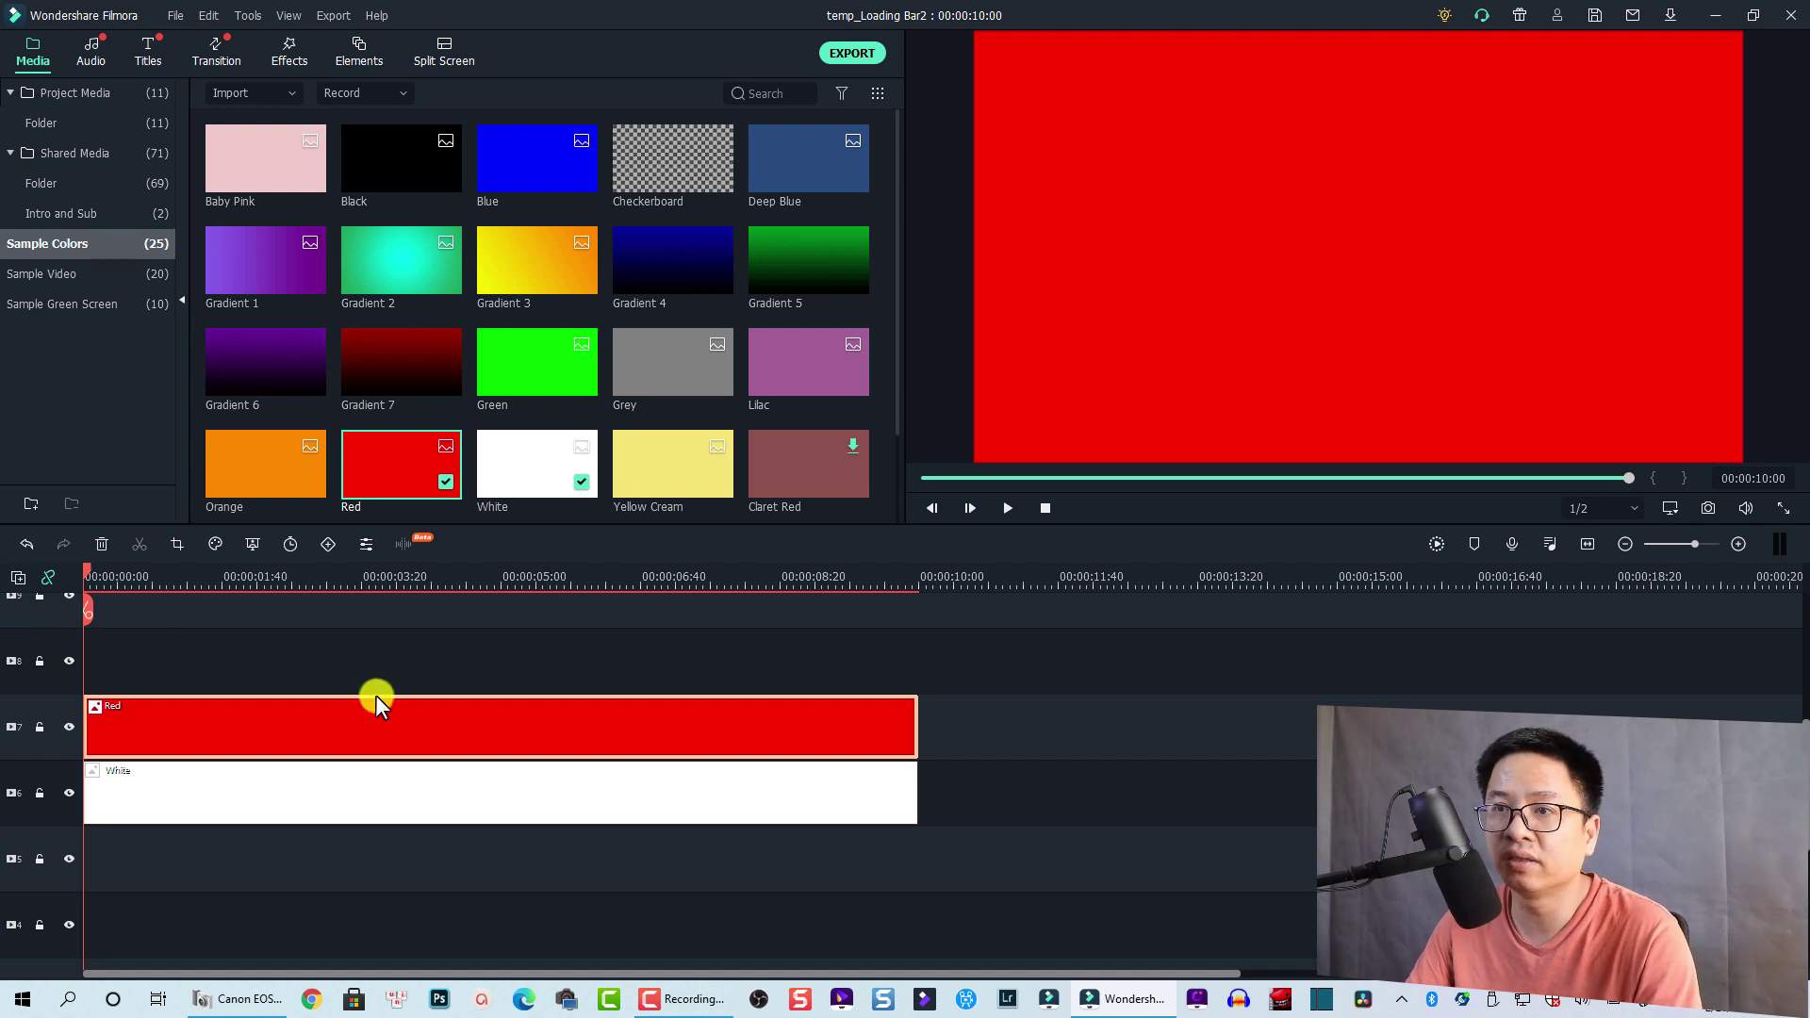
Keyframe the Red clip from X 0 at the start to X 961 at its last frame, preview, and confirm
{"action": "left_click", "coordinate": [328, 544]}
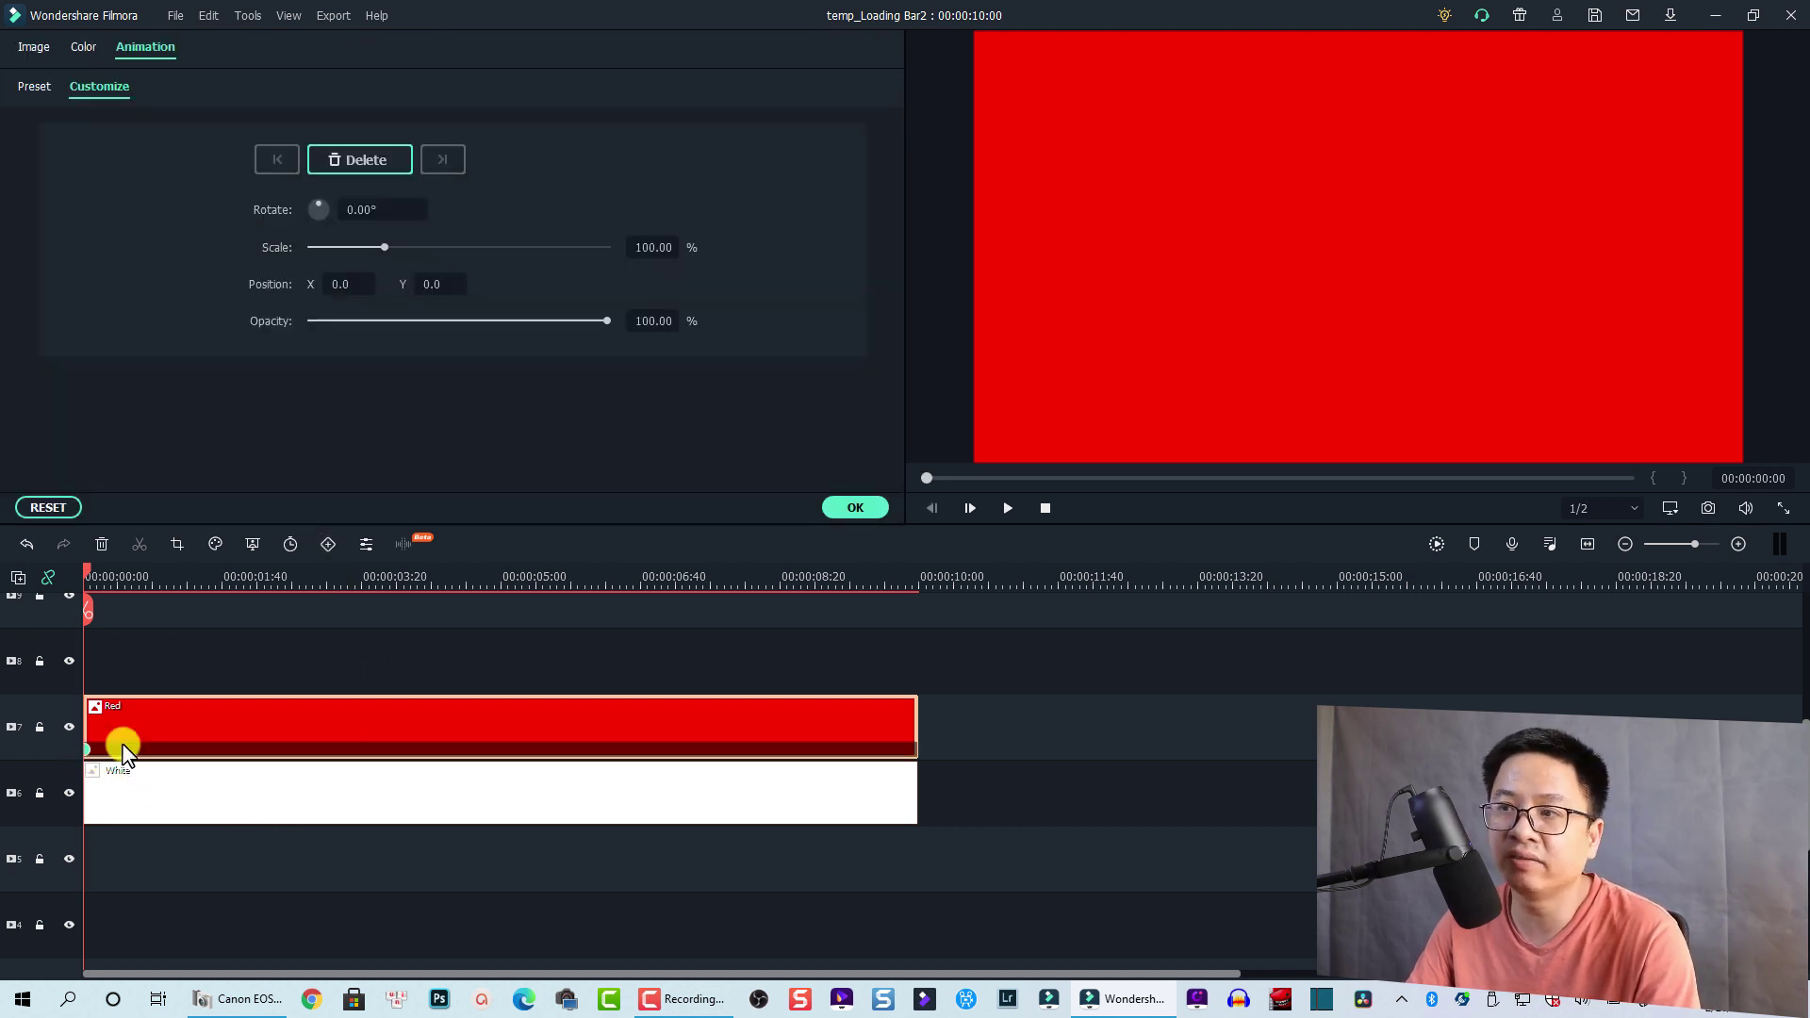
{"action": "left_click", "coordinate": [902, 575]}
{"action": "left_click_drag", "start_coordinate": [902, 575], "coordinate": [916, 575]}
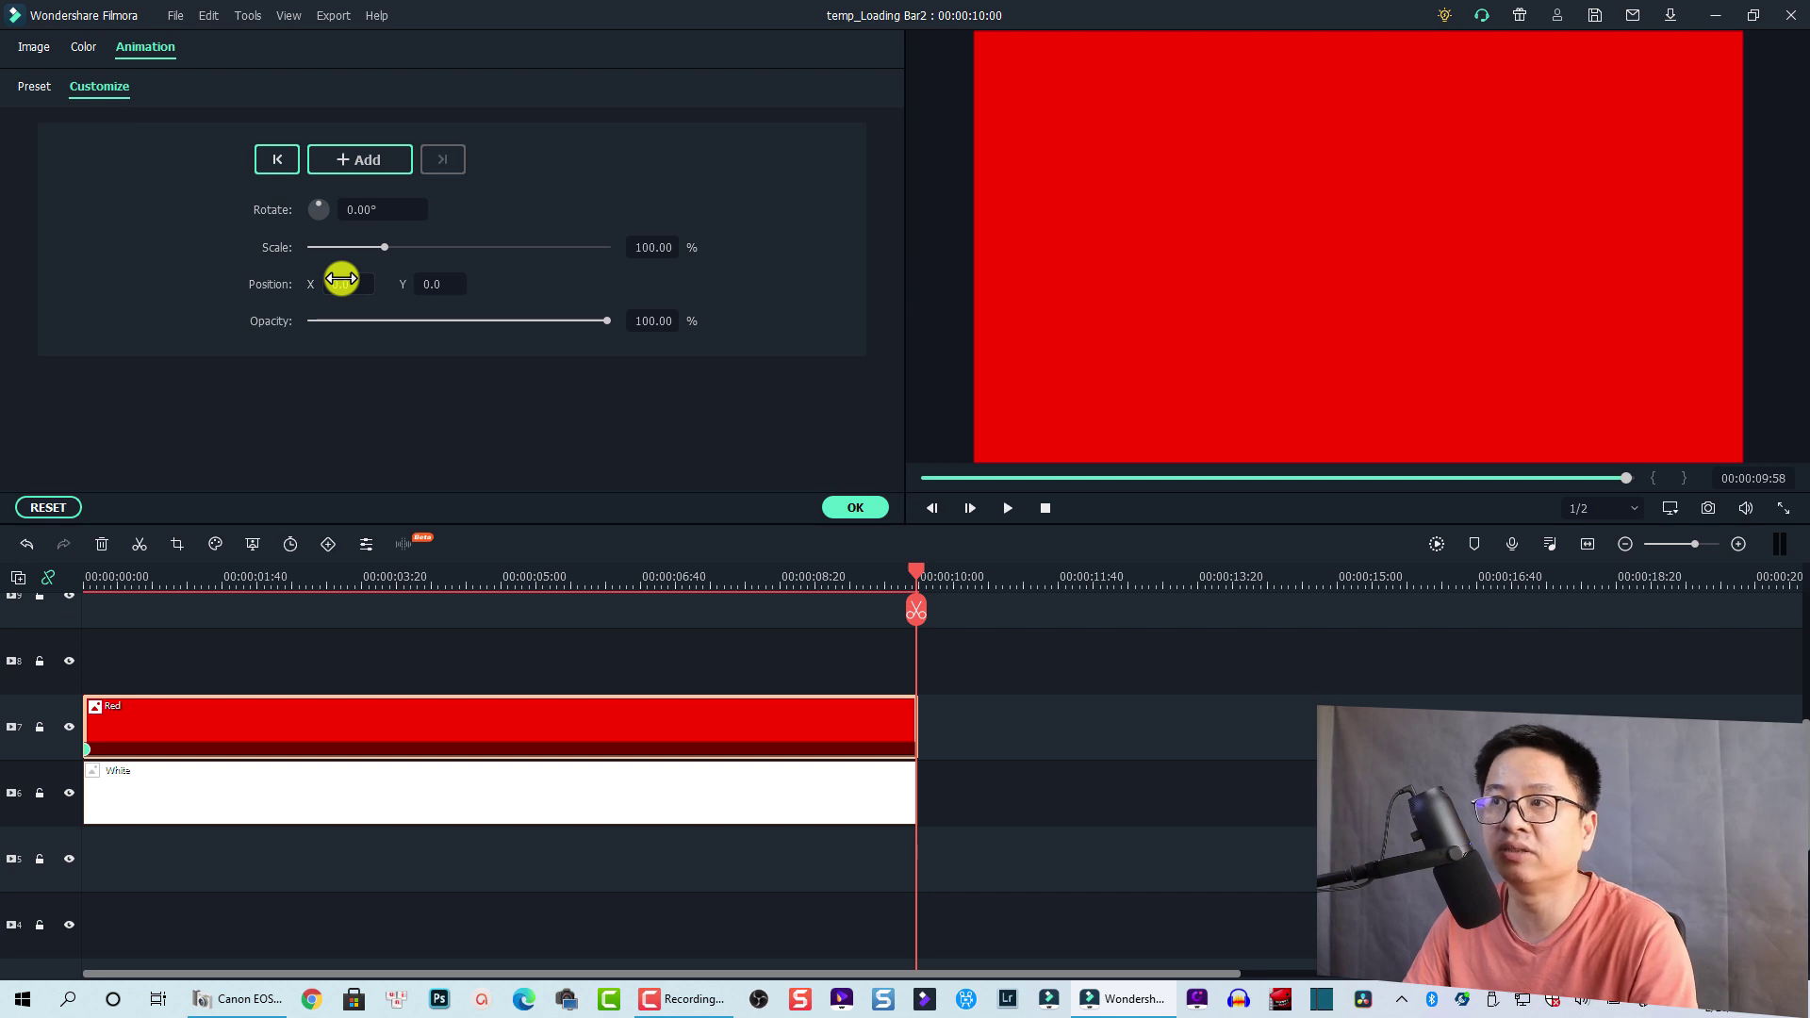
{"action": "left_click_drag", "start_coordinate": [341, 278], "coordinate": [890, 500]}
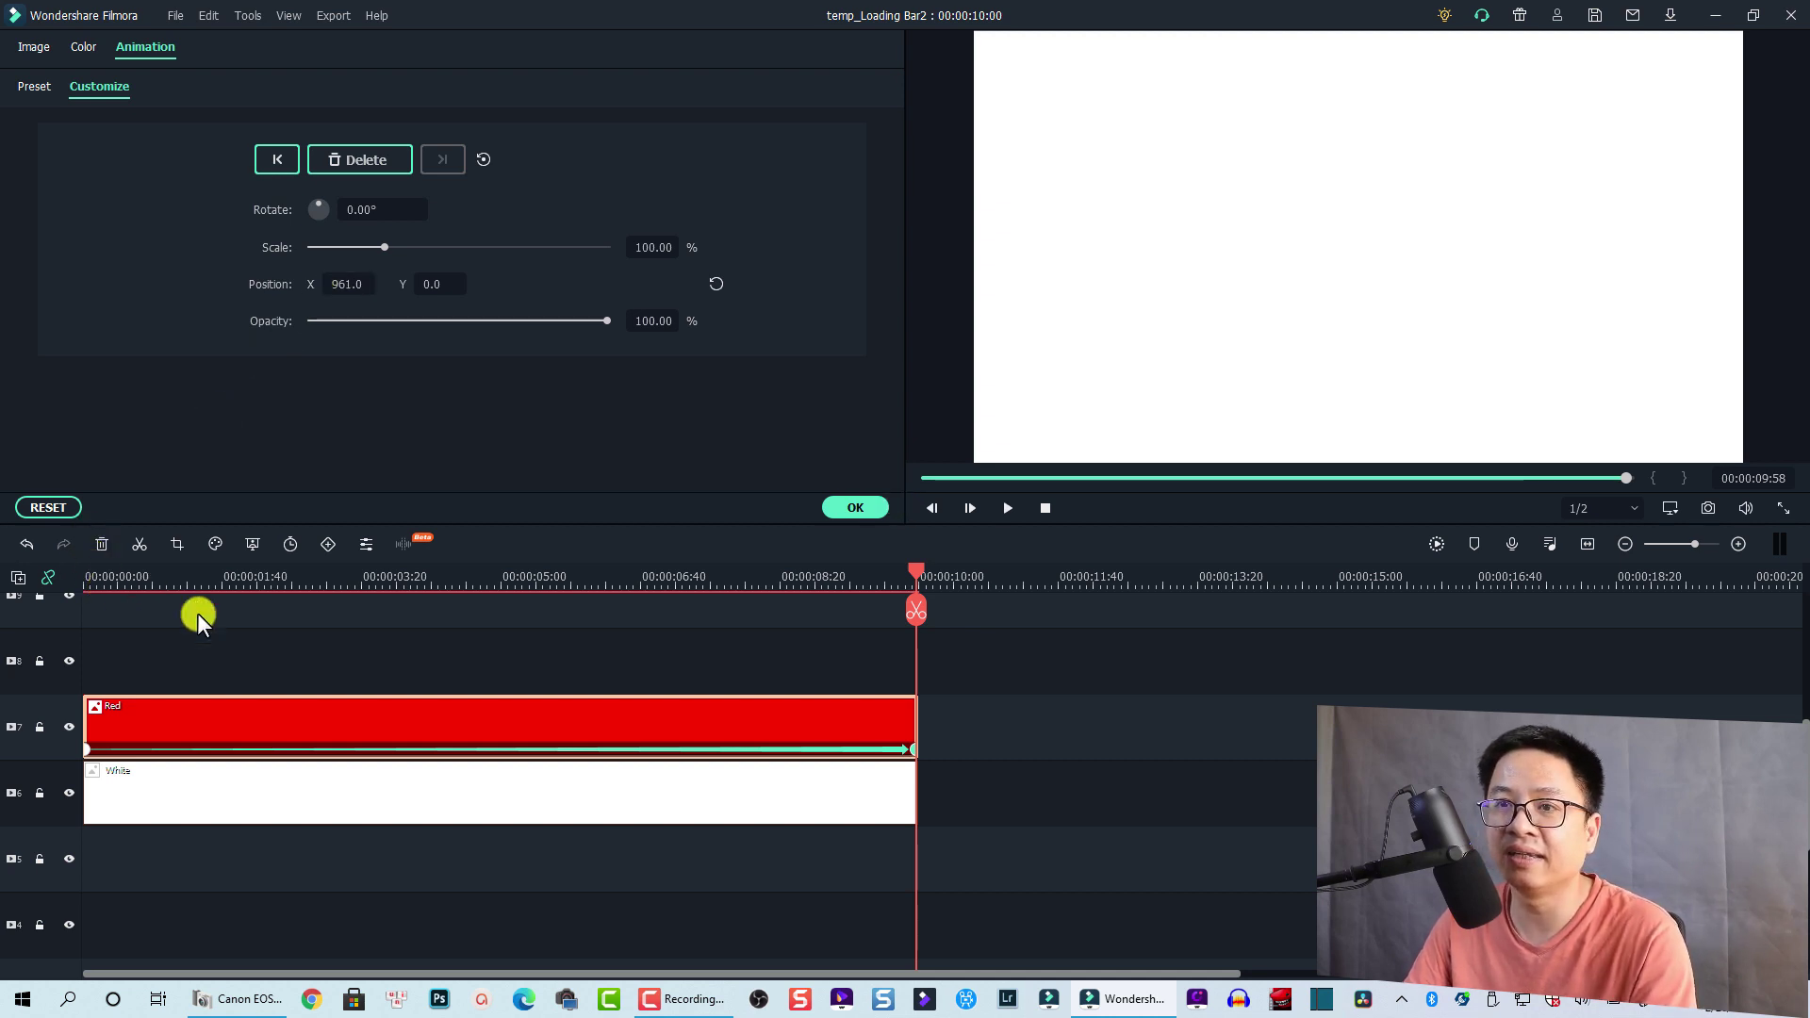
{"action": "left_click", "coordinate": [88, 578]}
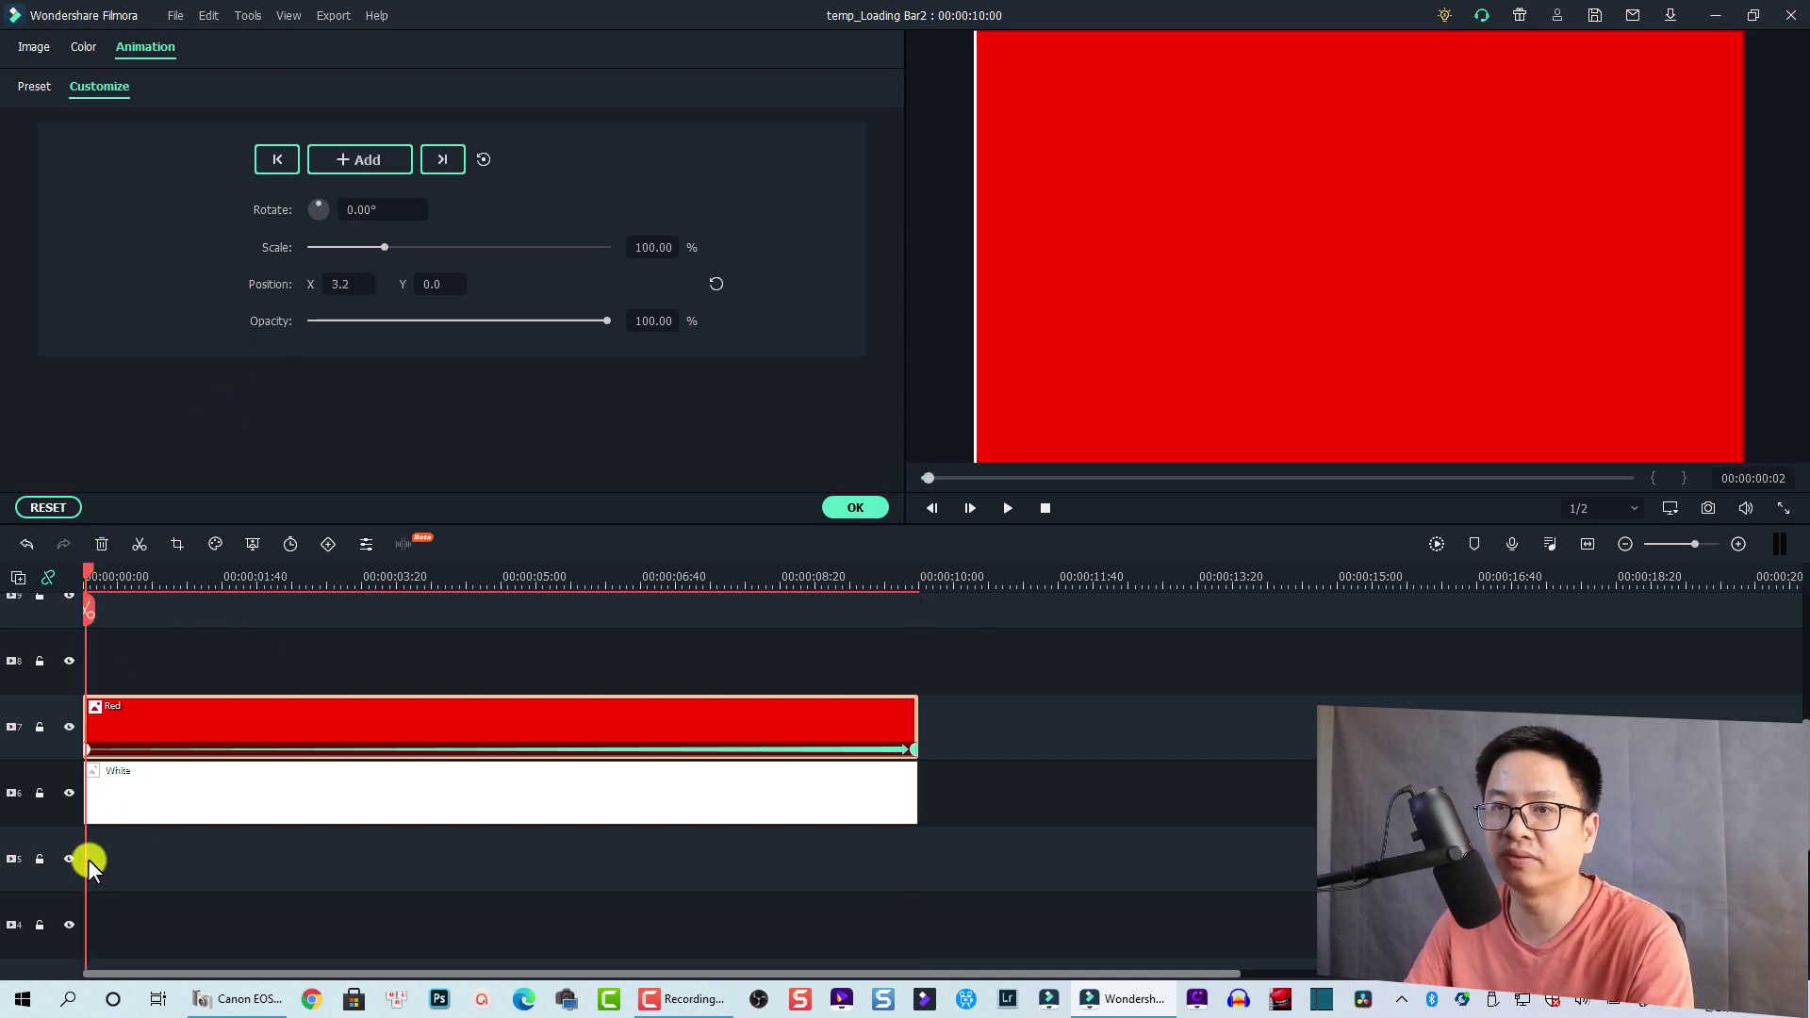
{"action": "key", "text": "space"}
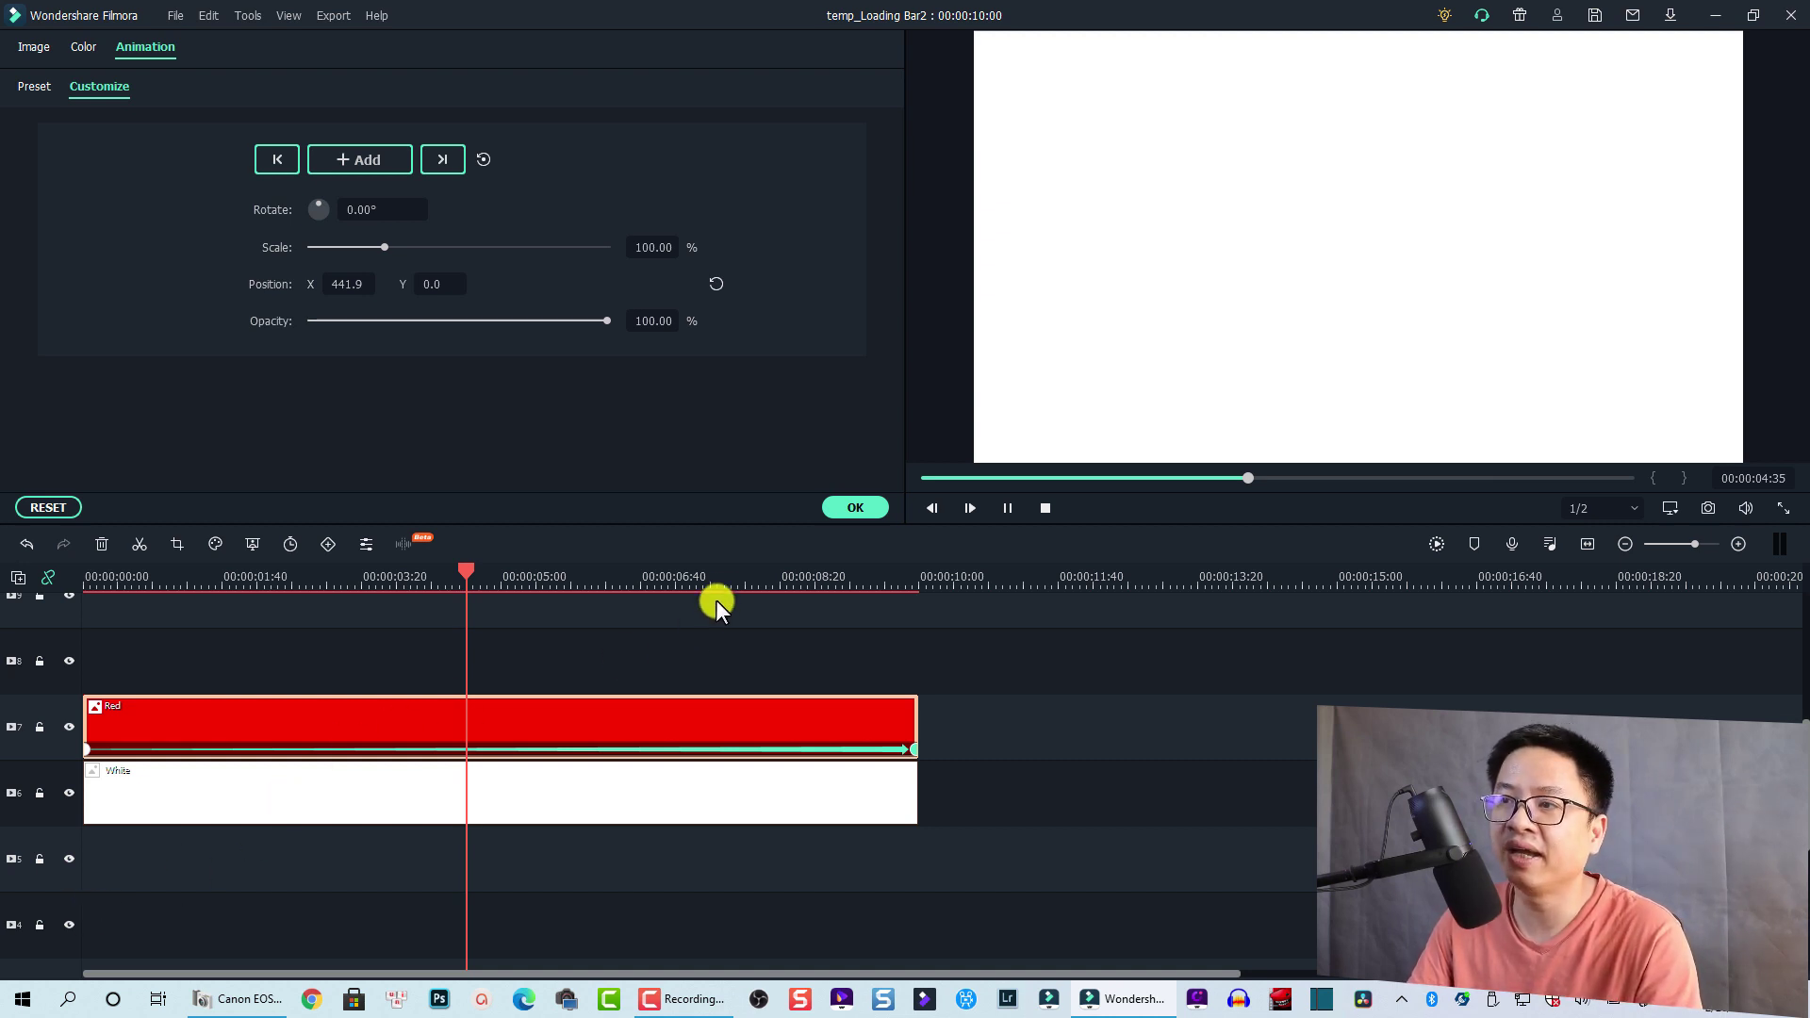
{"action": "left_click", "coordinate": [844, 511]}
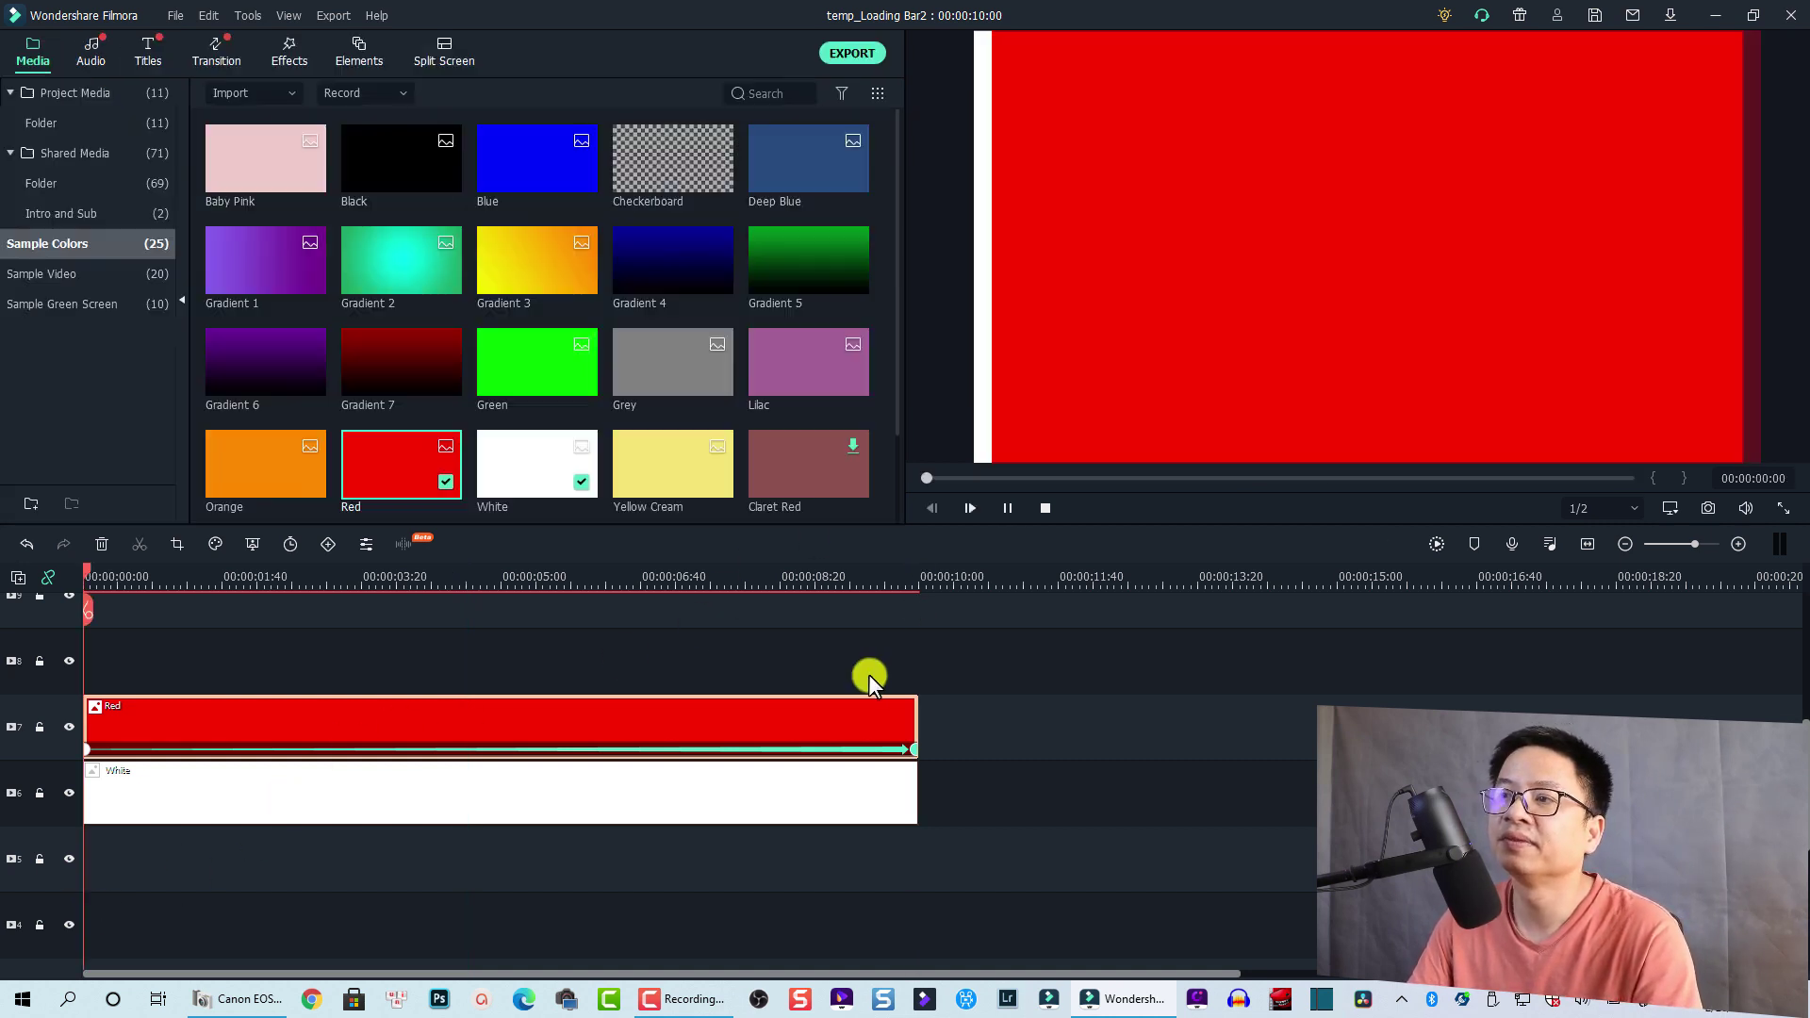
Name the export file 'Loading Screen'
{"action": "left_click", "coordinate": [837, 49]}
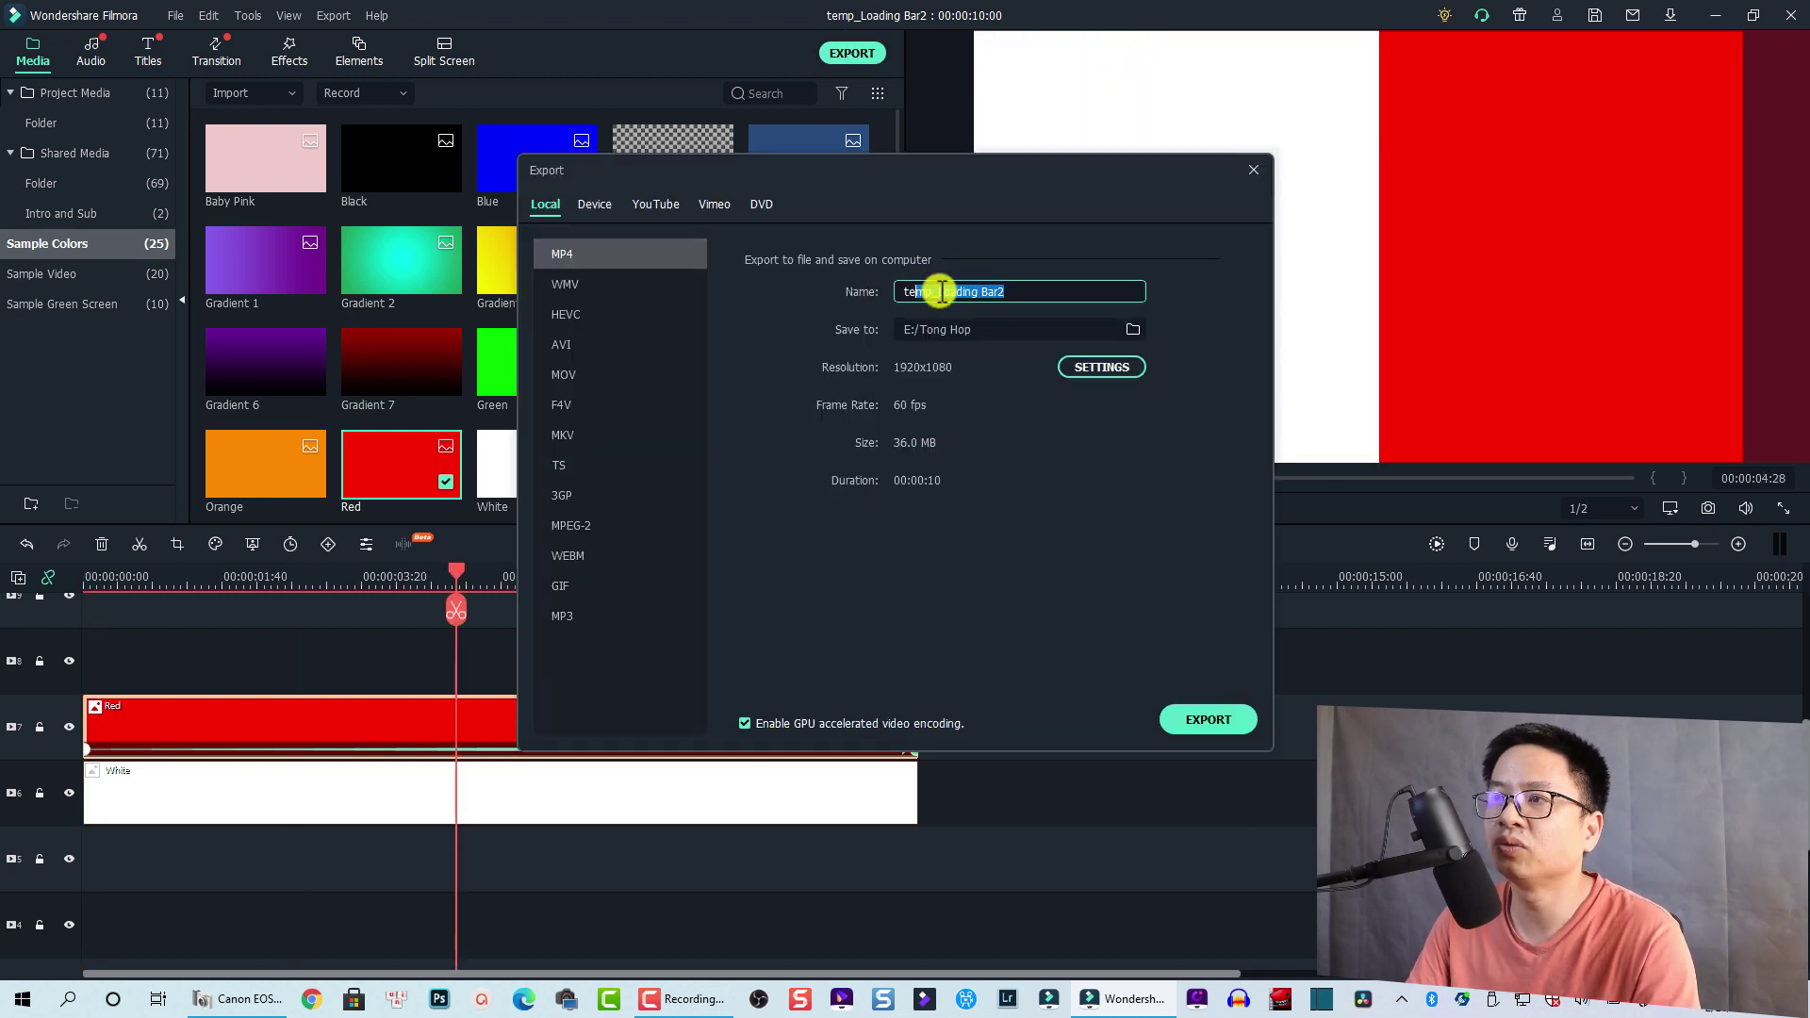
{"action": "left_click_drag", "start_coordinate": [981, 290], "coordinate": [895, 284]}
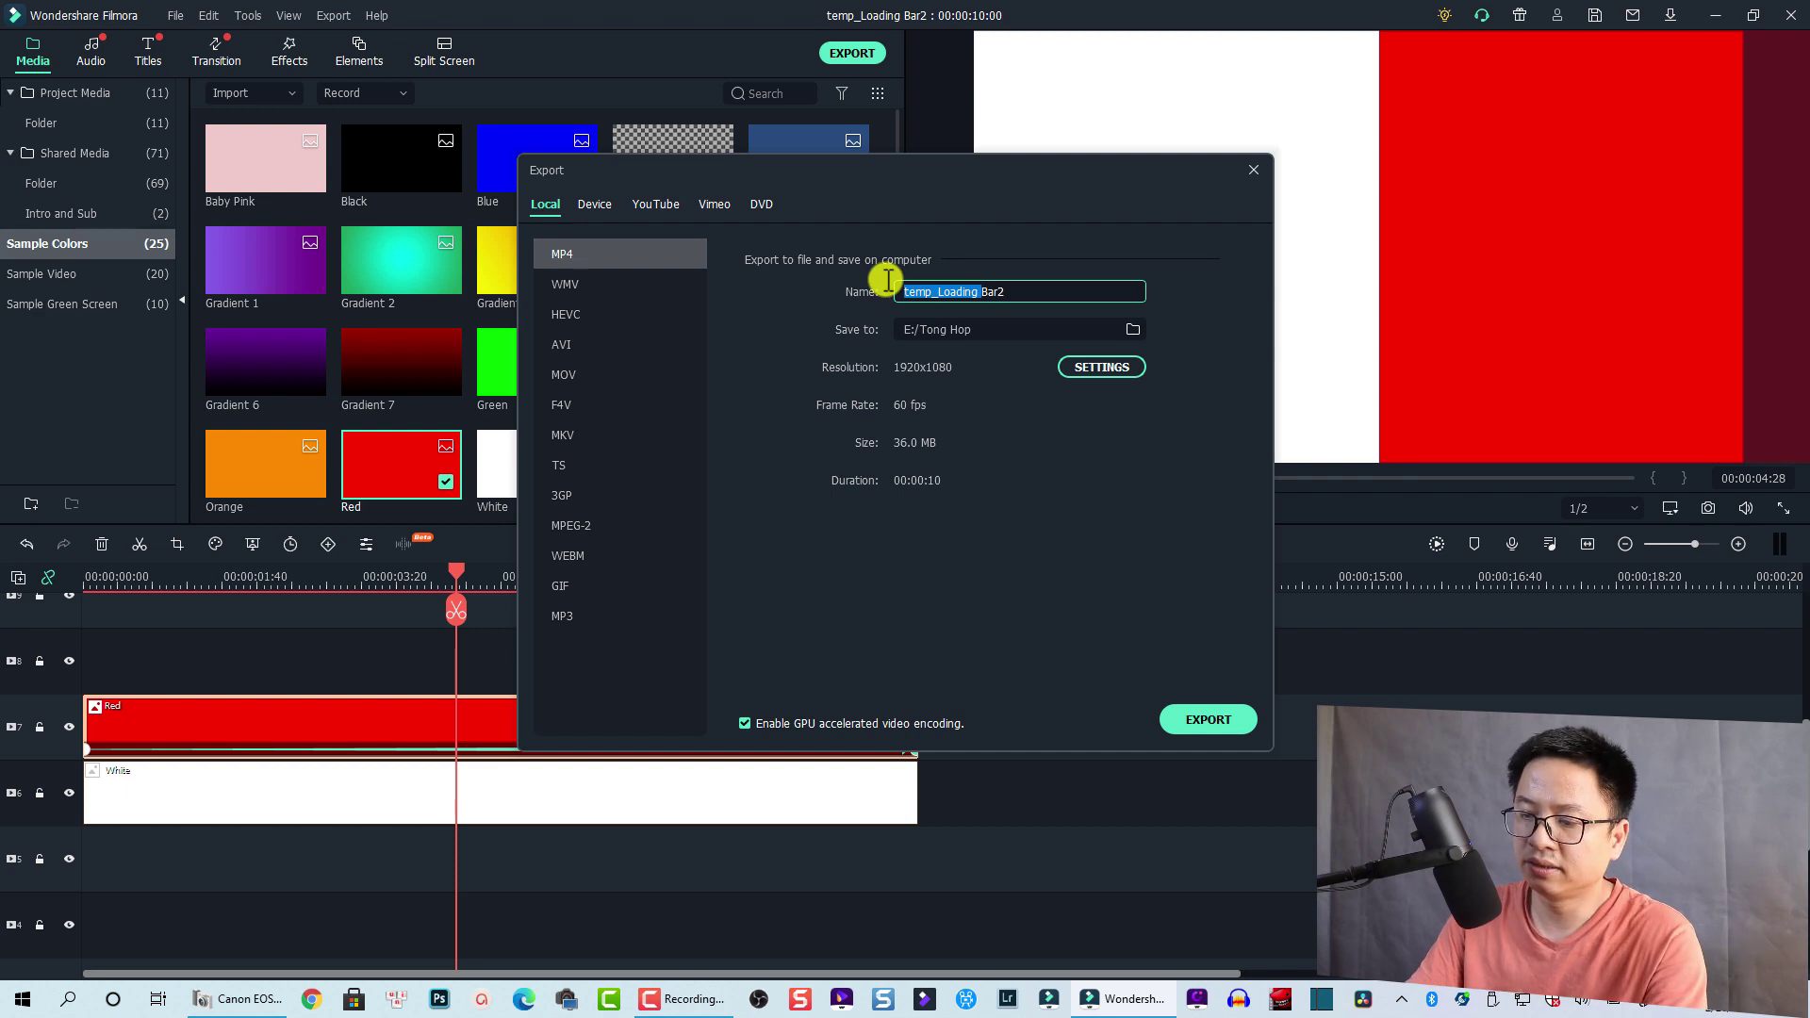
{"action": "key", "text": "ctrl+a"}
{"action": "type", "text": "Lo"}
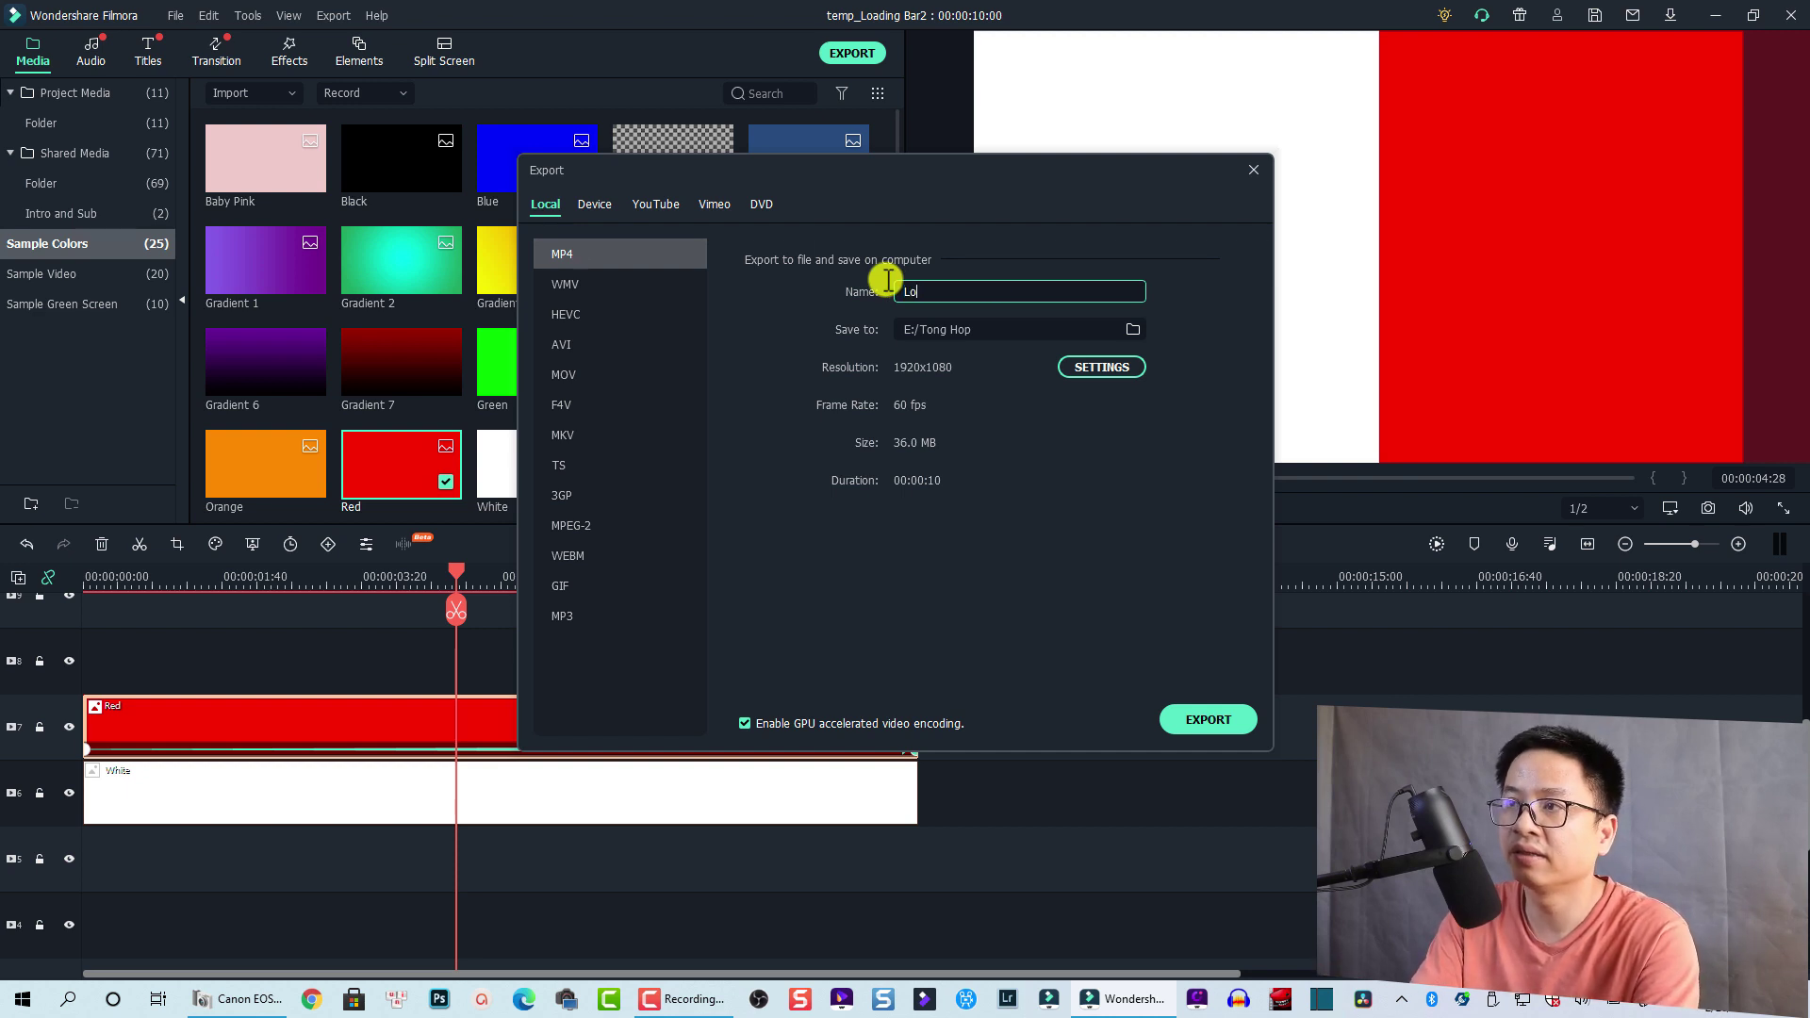
{"action": "type", "text": "ading Screen"}
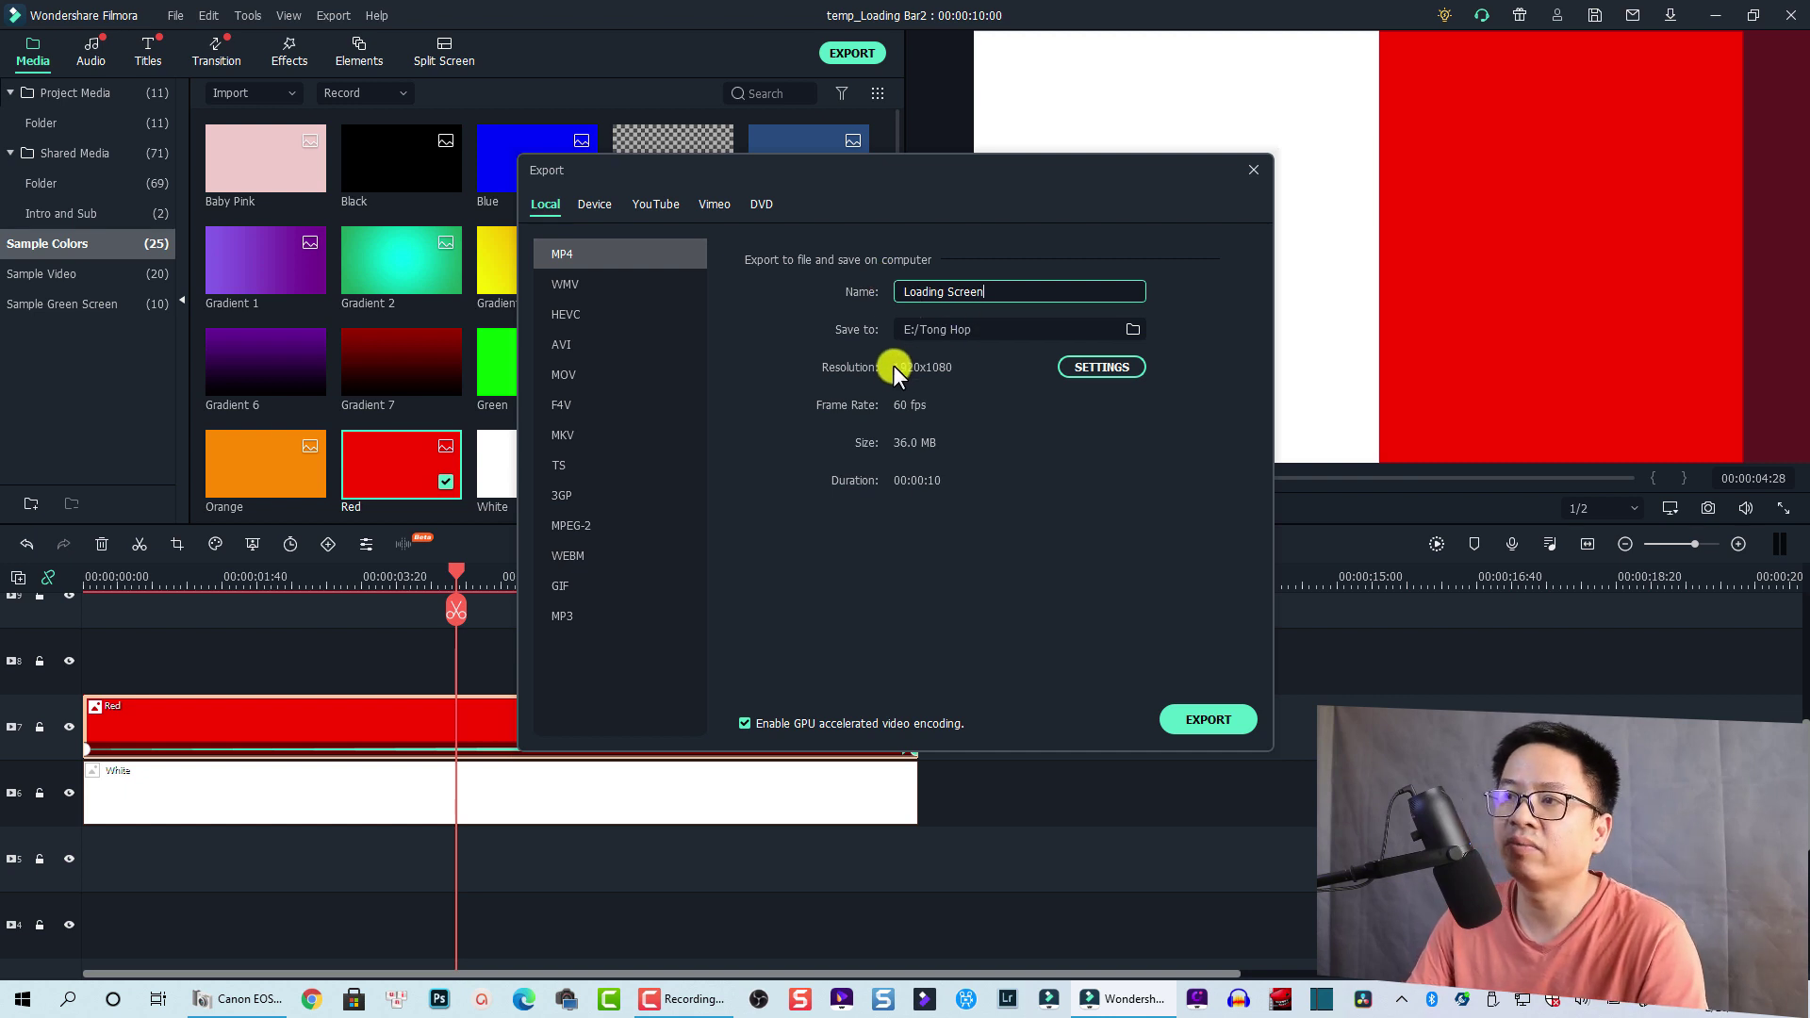
Accept the quality settings, render the MP4, and locate the exported file
{"action": "left_click", "coordinate": [1093, 366]}
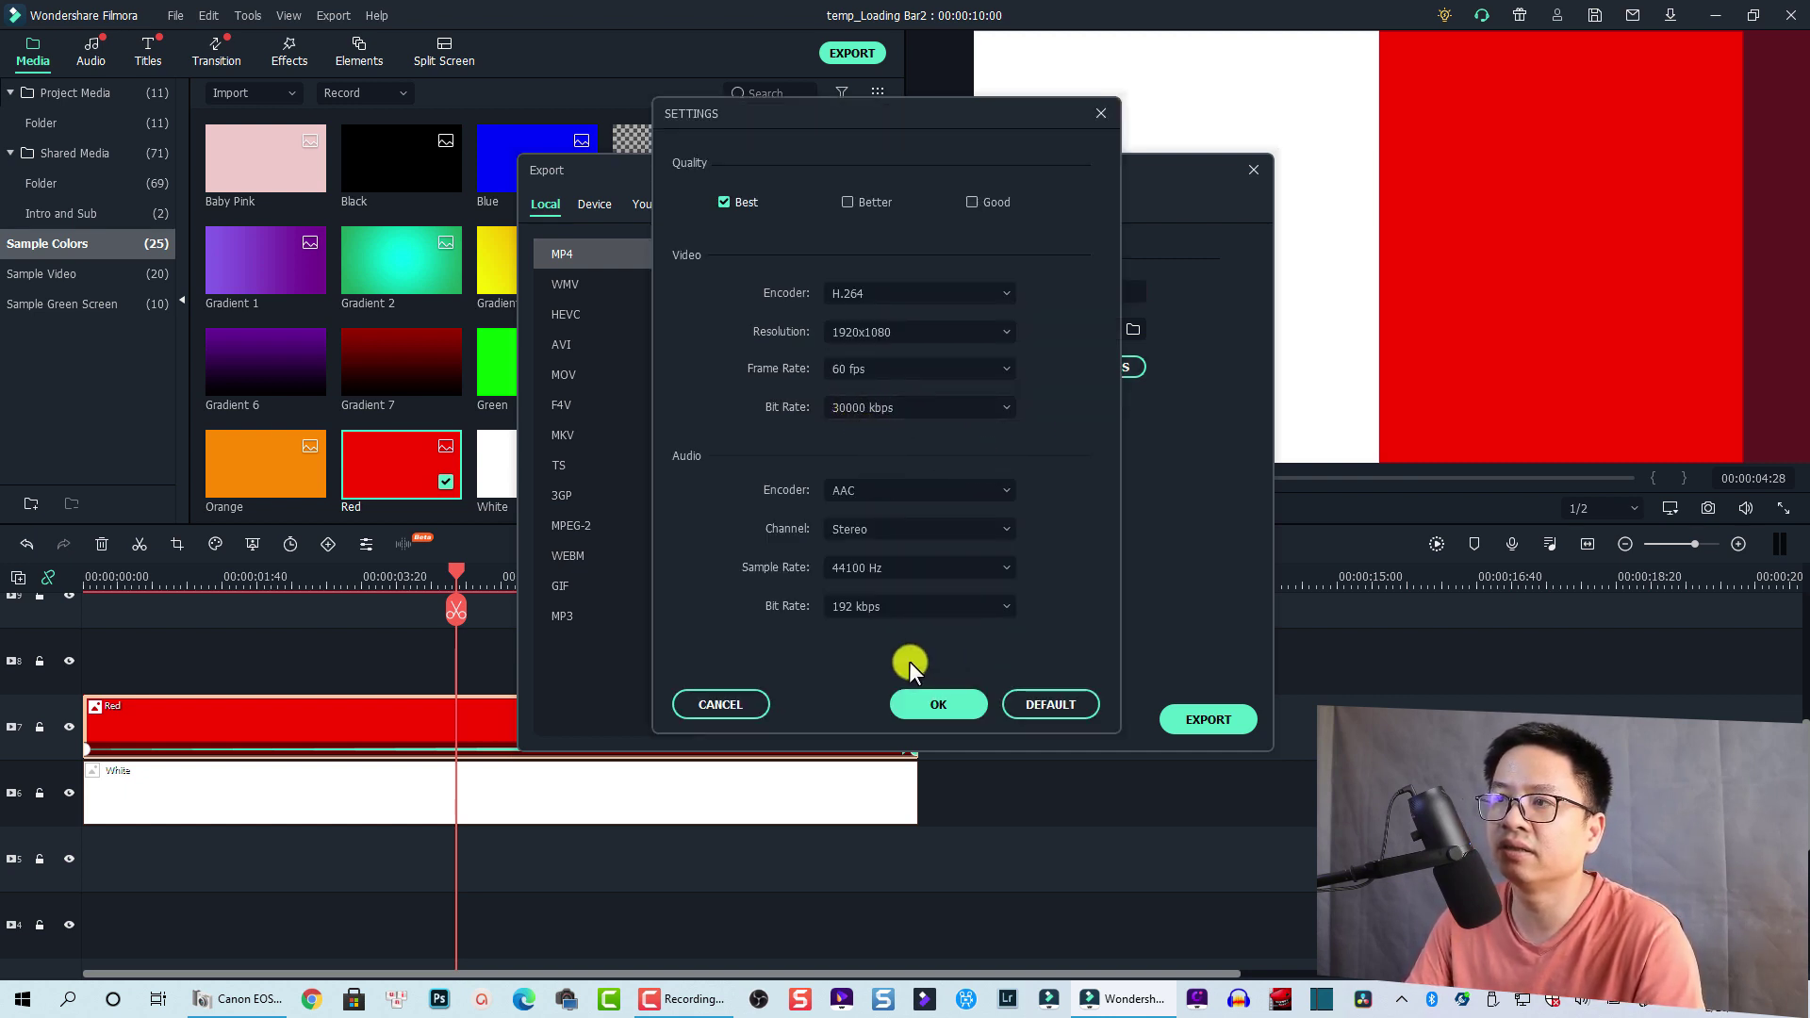
{"action": "left_click", "coordinate": [930, 705]}
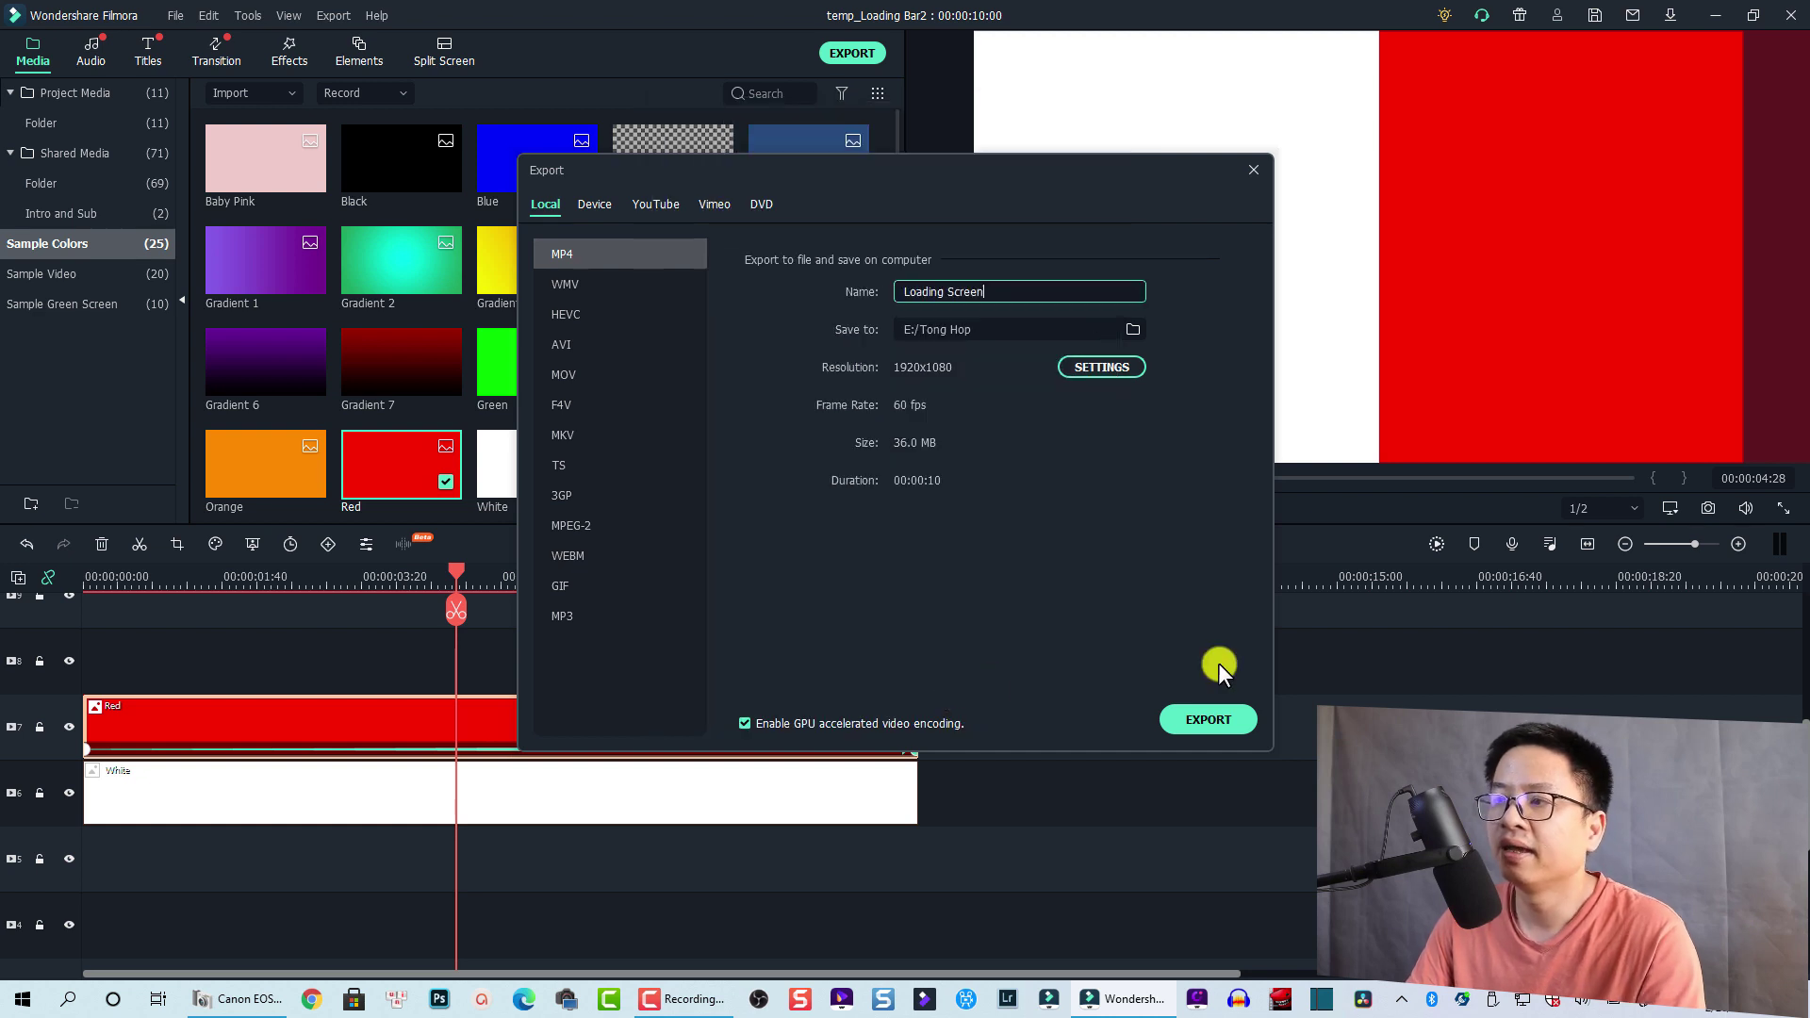
{"action": "left_click", "coordinate": [1207, 719]}
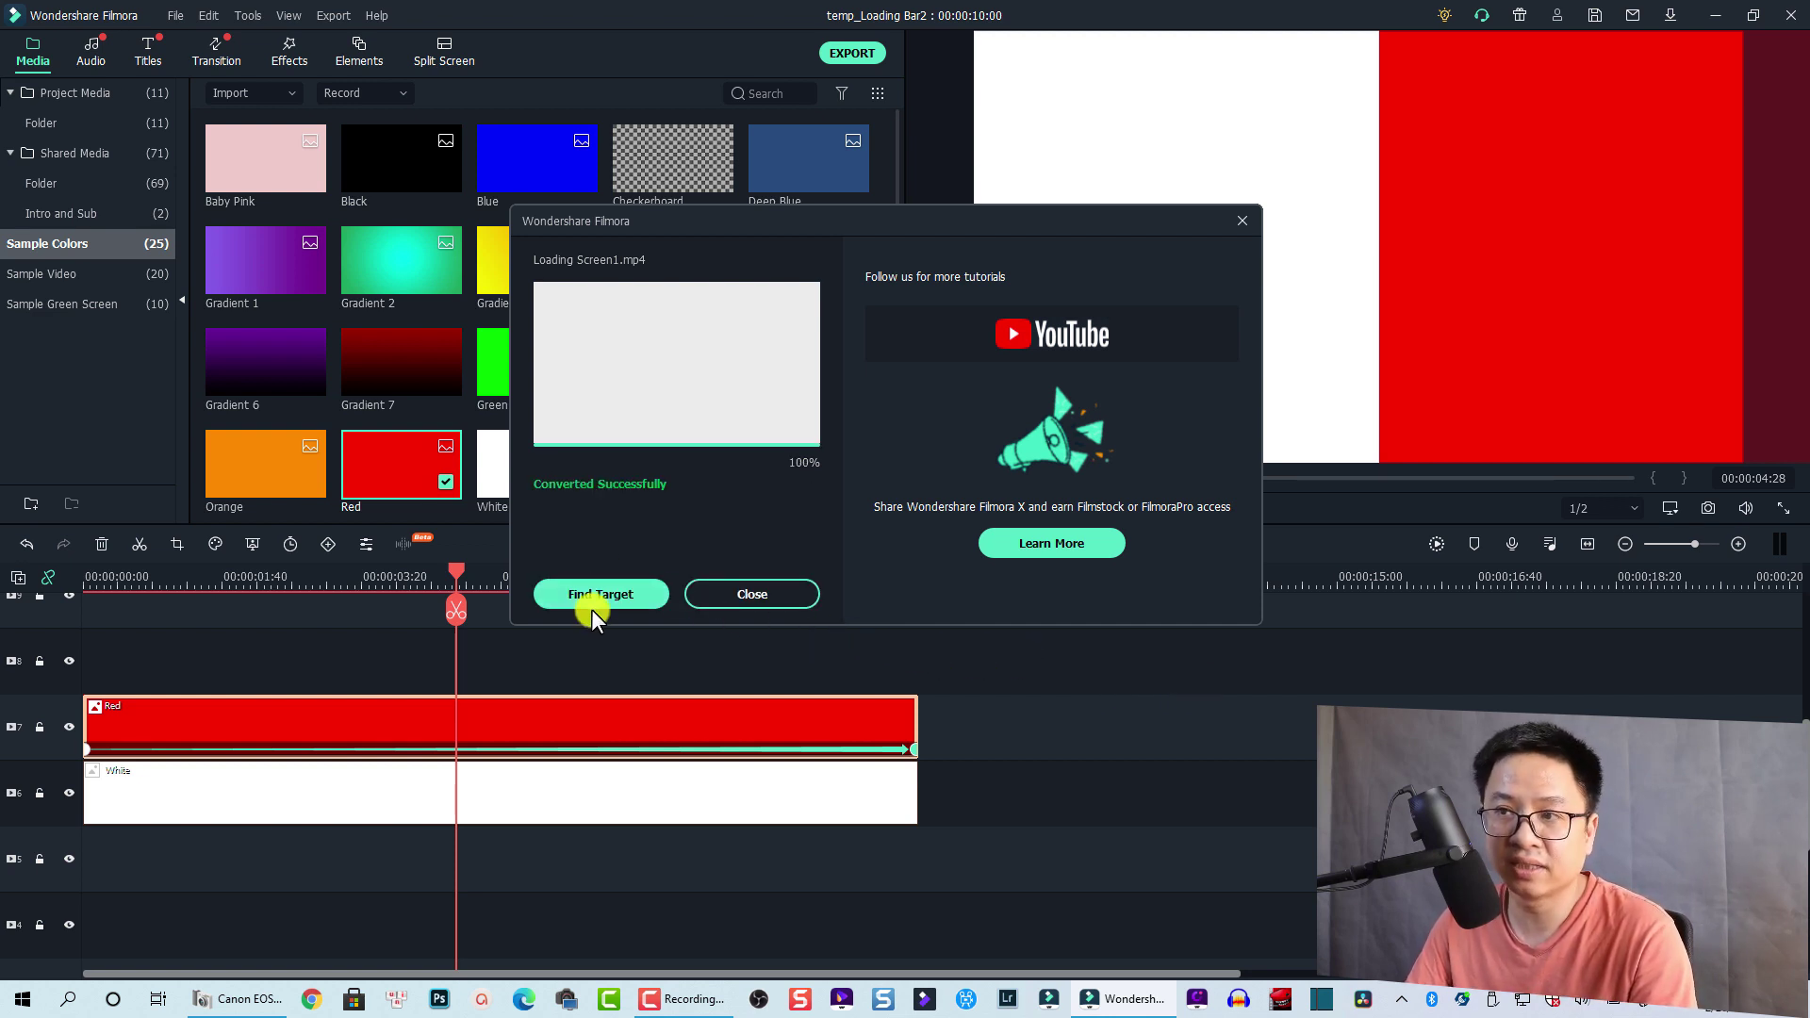
{"action": "left_click", "coordinate": [628, 600]}
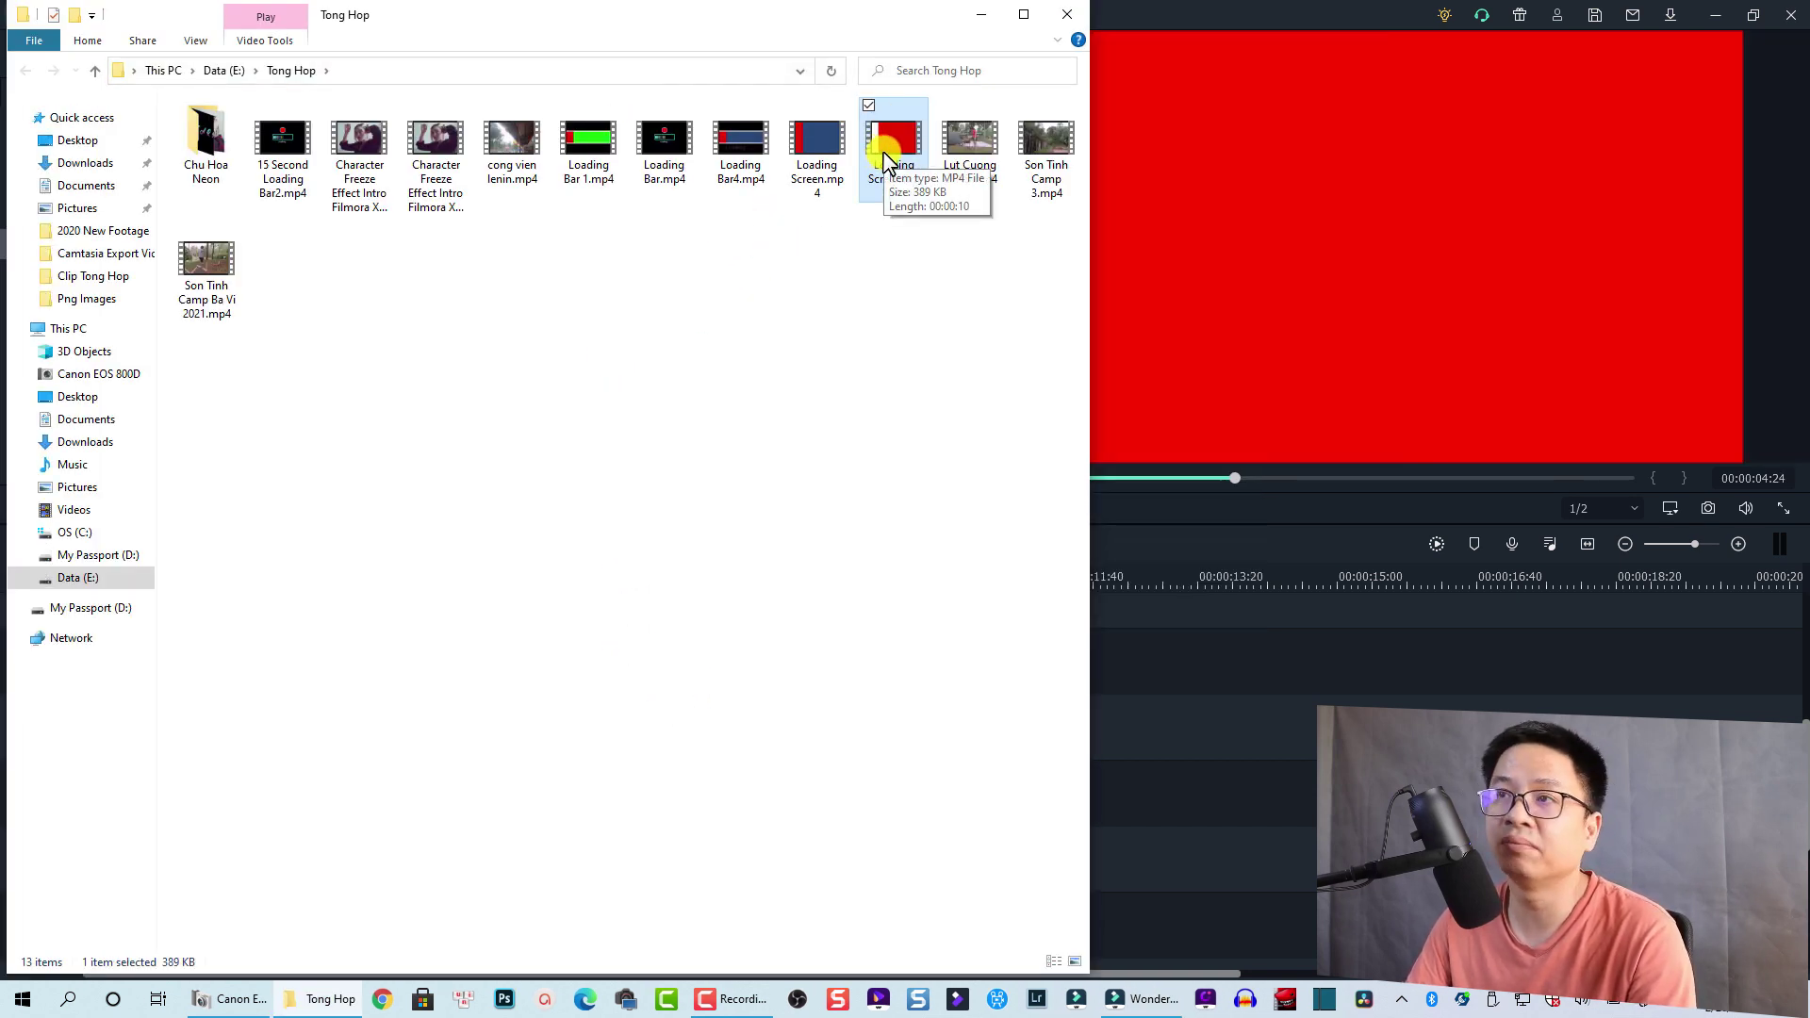
Import Loading Screen1.mp4 from the Tong Hop folder into Project Media, then select the Red and White clips
{"action": "left_click_drag", "start_coordinate": [622, 31], "coordinate": [1289, 55]}
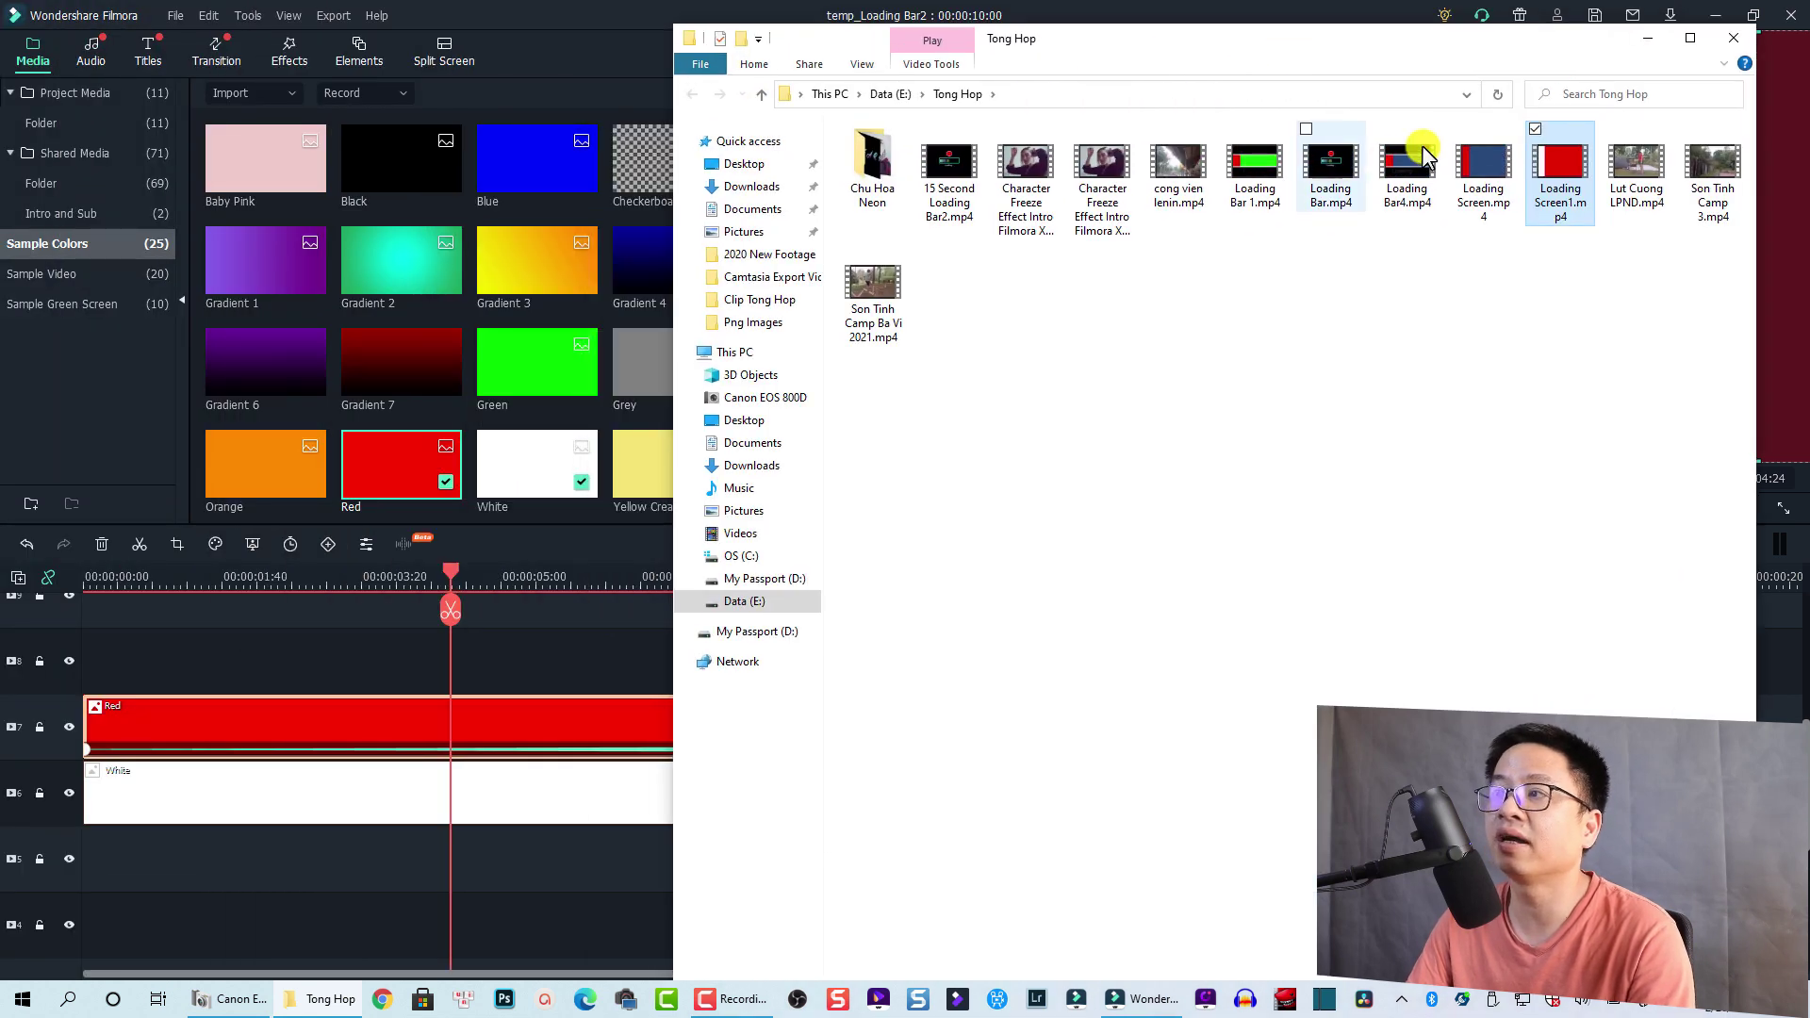
{"action": "left_click", "coordinate": [57, 122]}
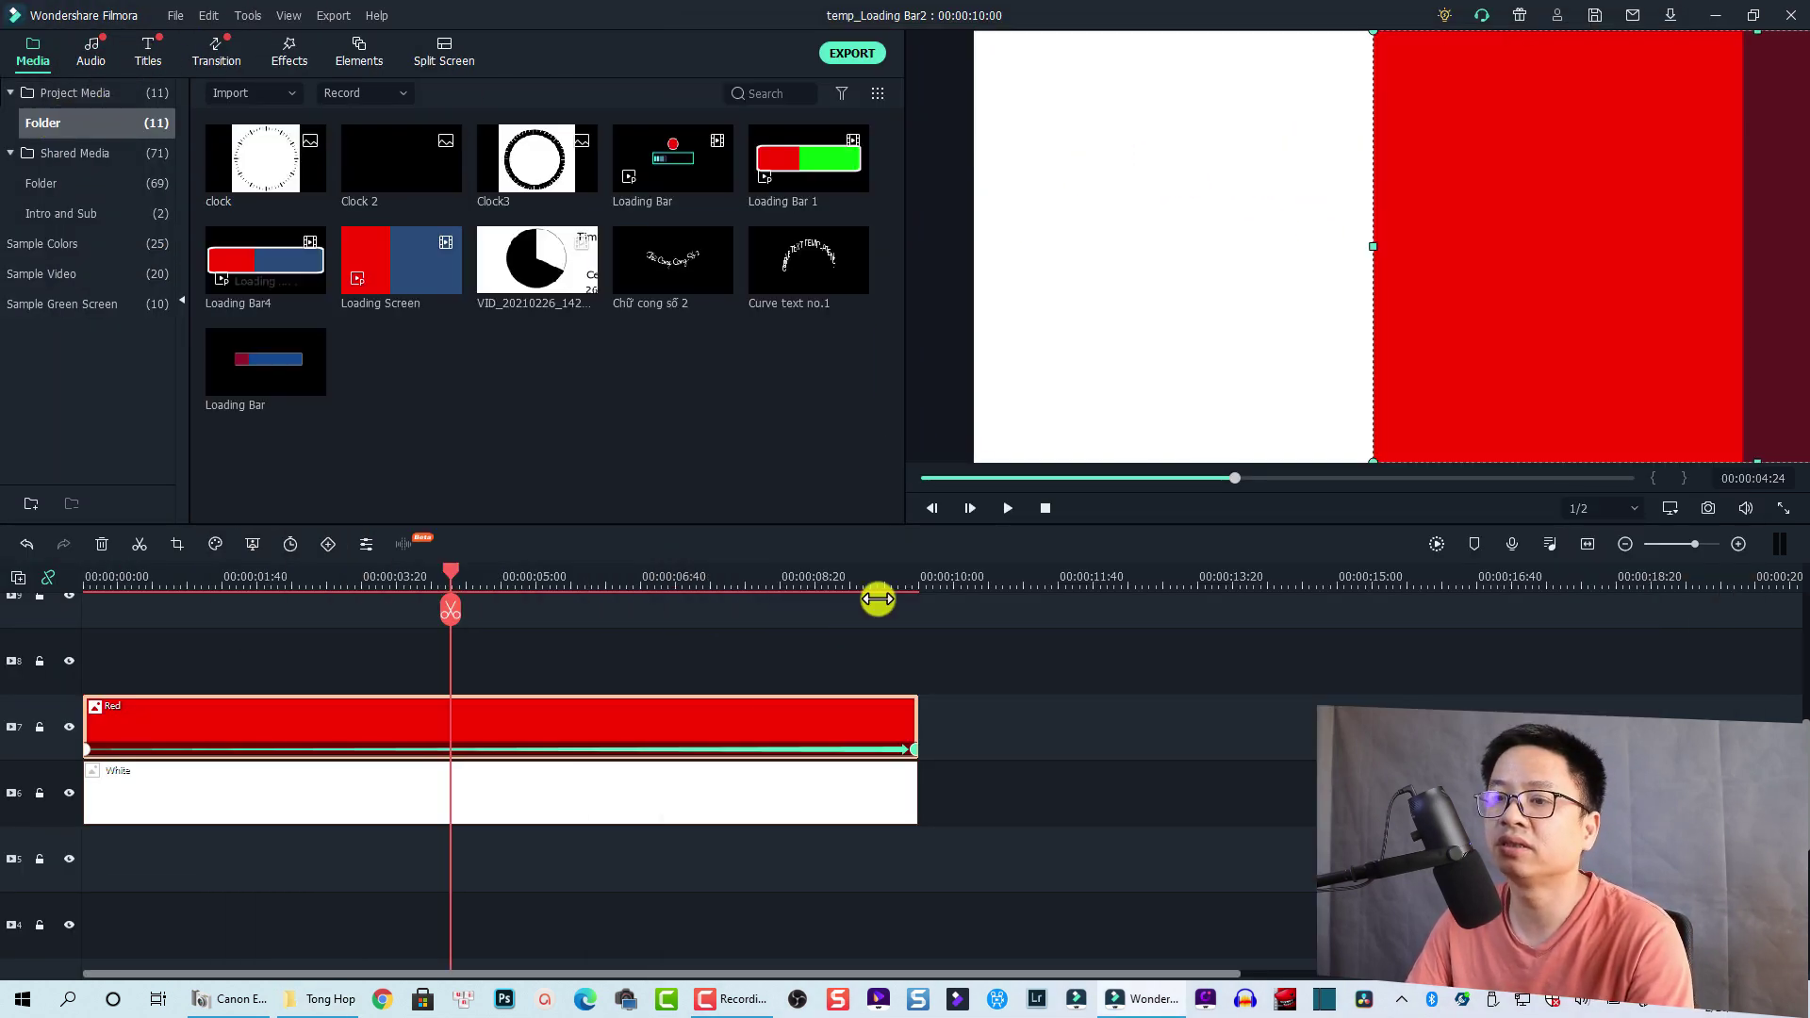
{"action": "left_click", "coordinate": [322, 999]}
{"action": "left_click_drag", "start_coordinate": [1561, 162], "coordinate": [517, 445]}
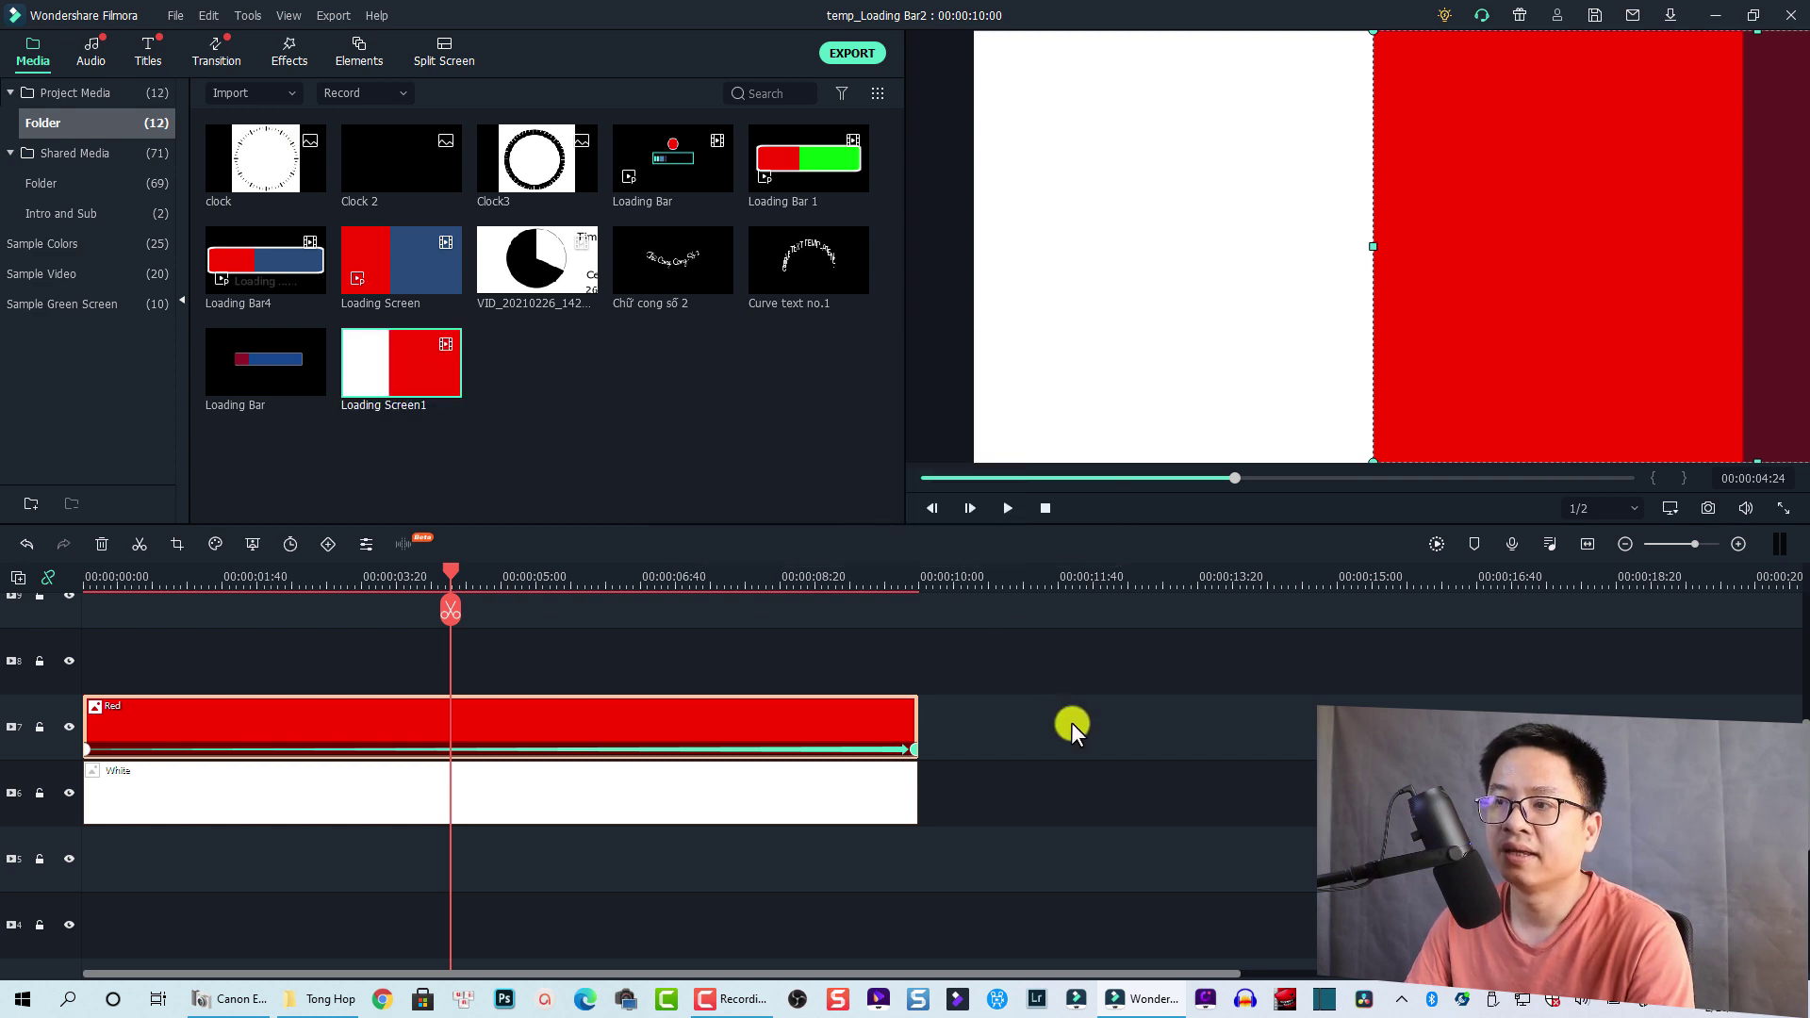
{"action": "left_click_drag", "start_coordinate": [1037, 667], "coordinate": [298, 801]}
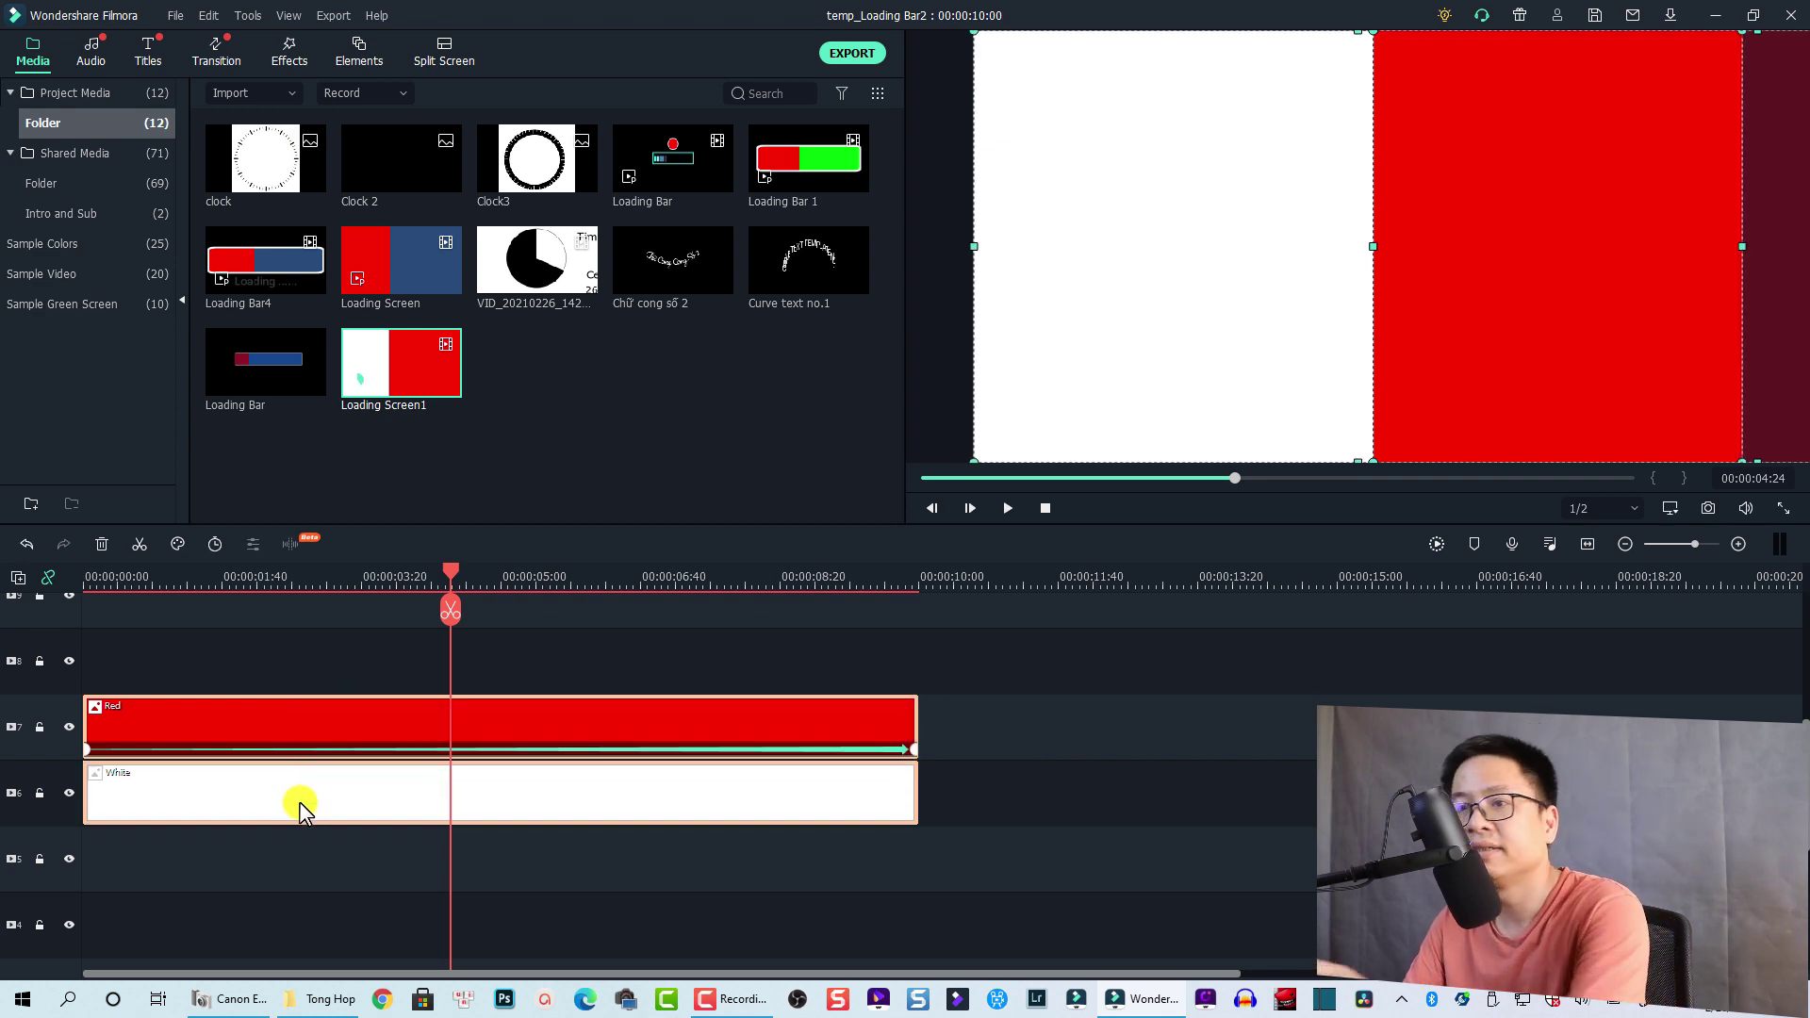
Replace the Red and White clips on the timeline with Loading Screen1
{"action": "key", "text": "Delete"}
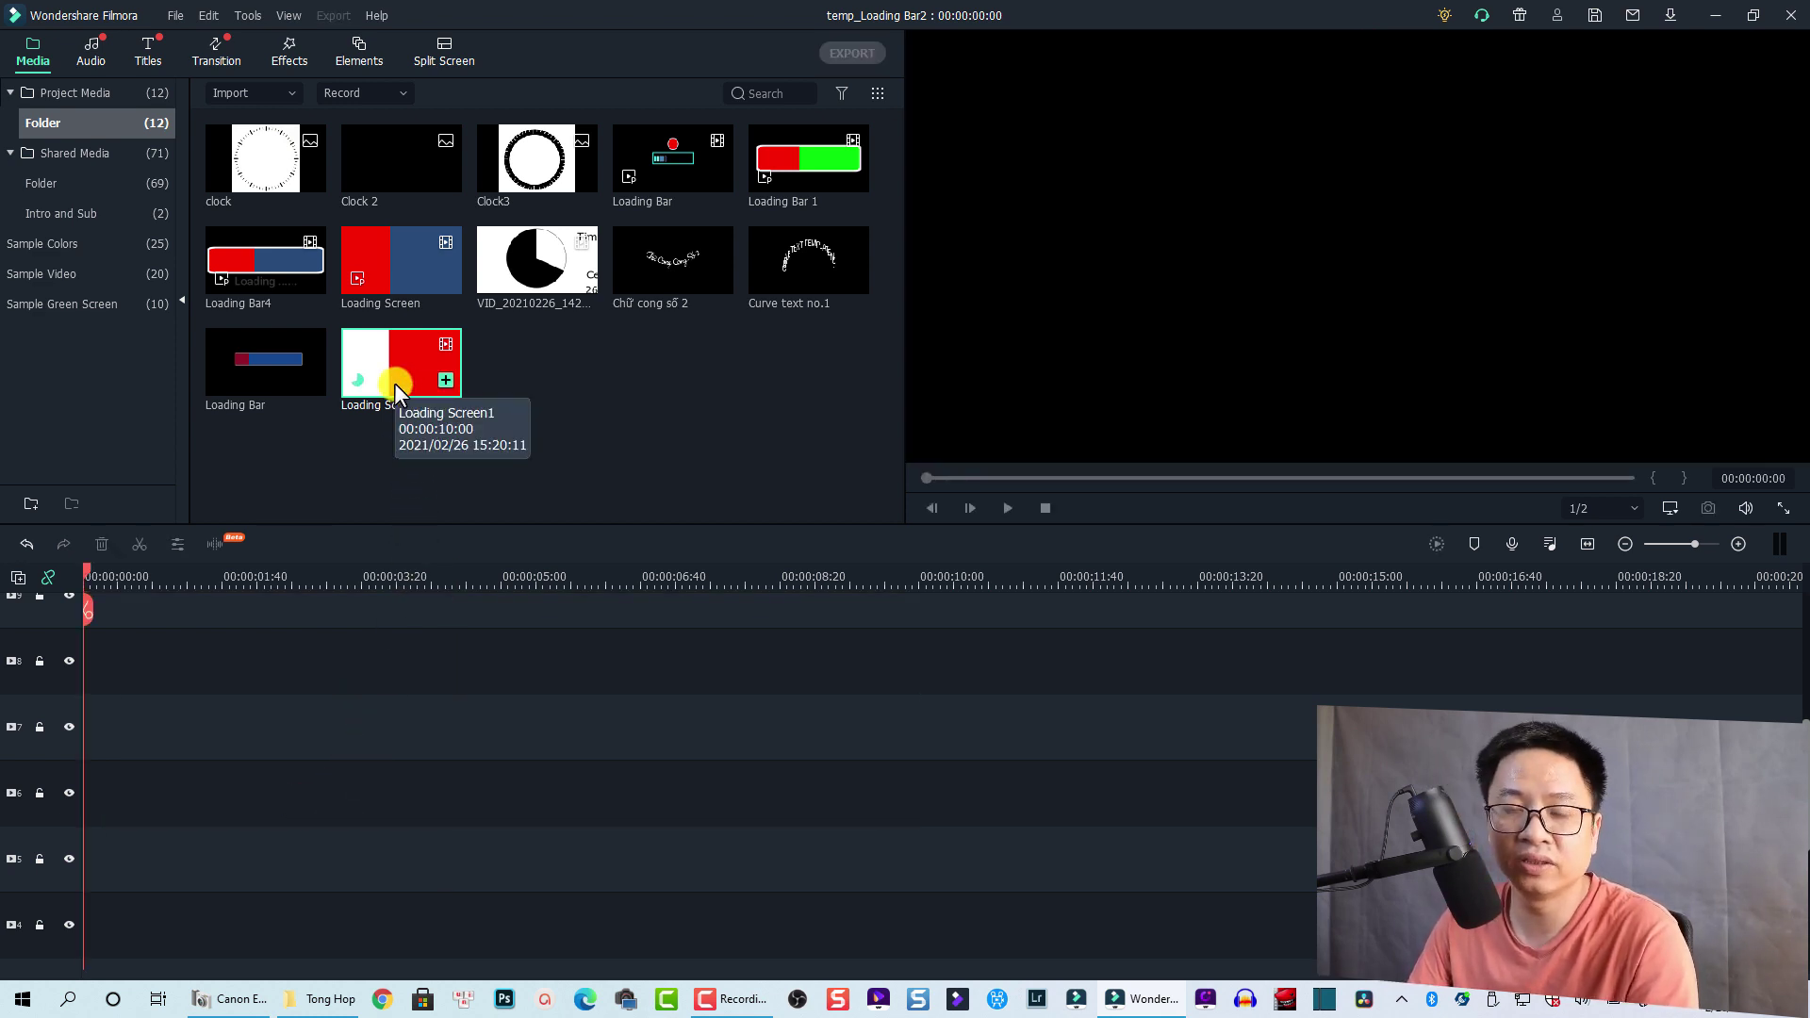
{"action": "left_click_drag", "start_coordinate": [394, 382], "coordinate": [81, 757]}
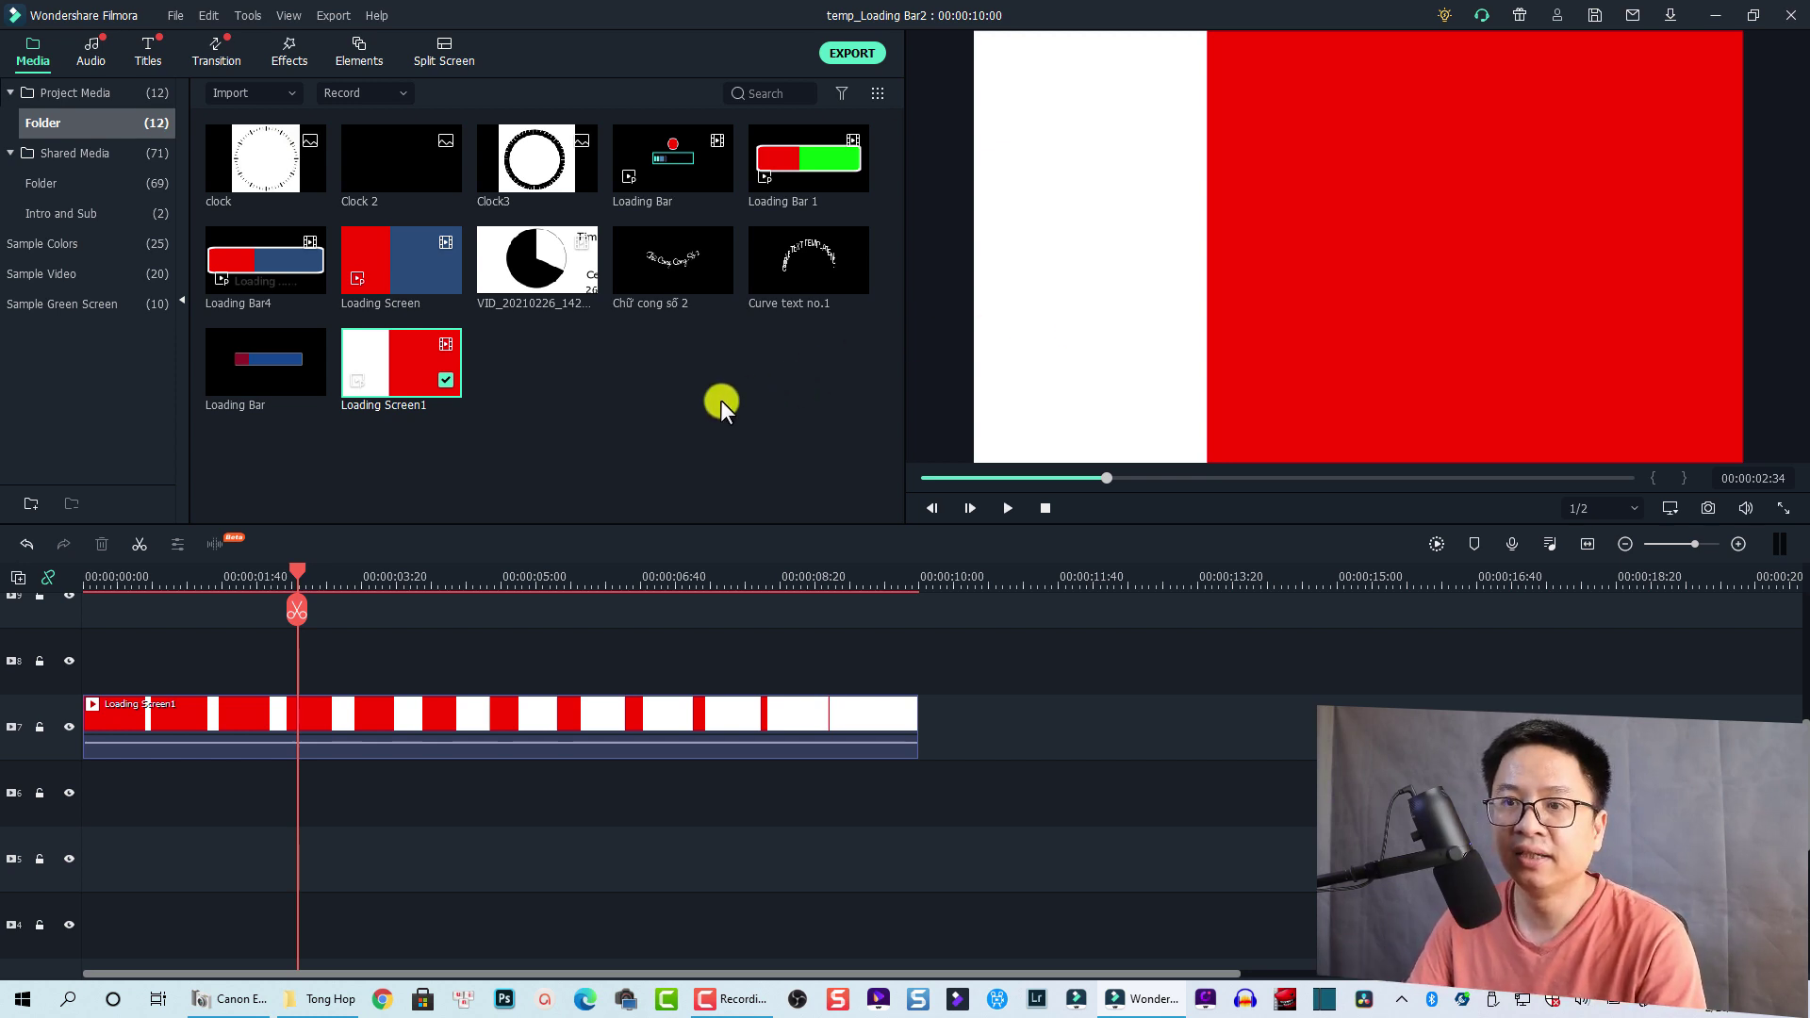
{"action": "left_click", "coordinate": [233, 721]}
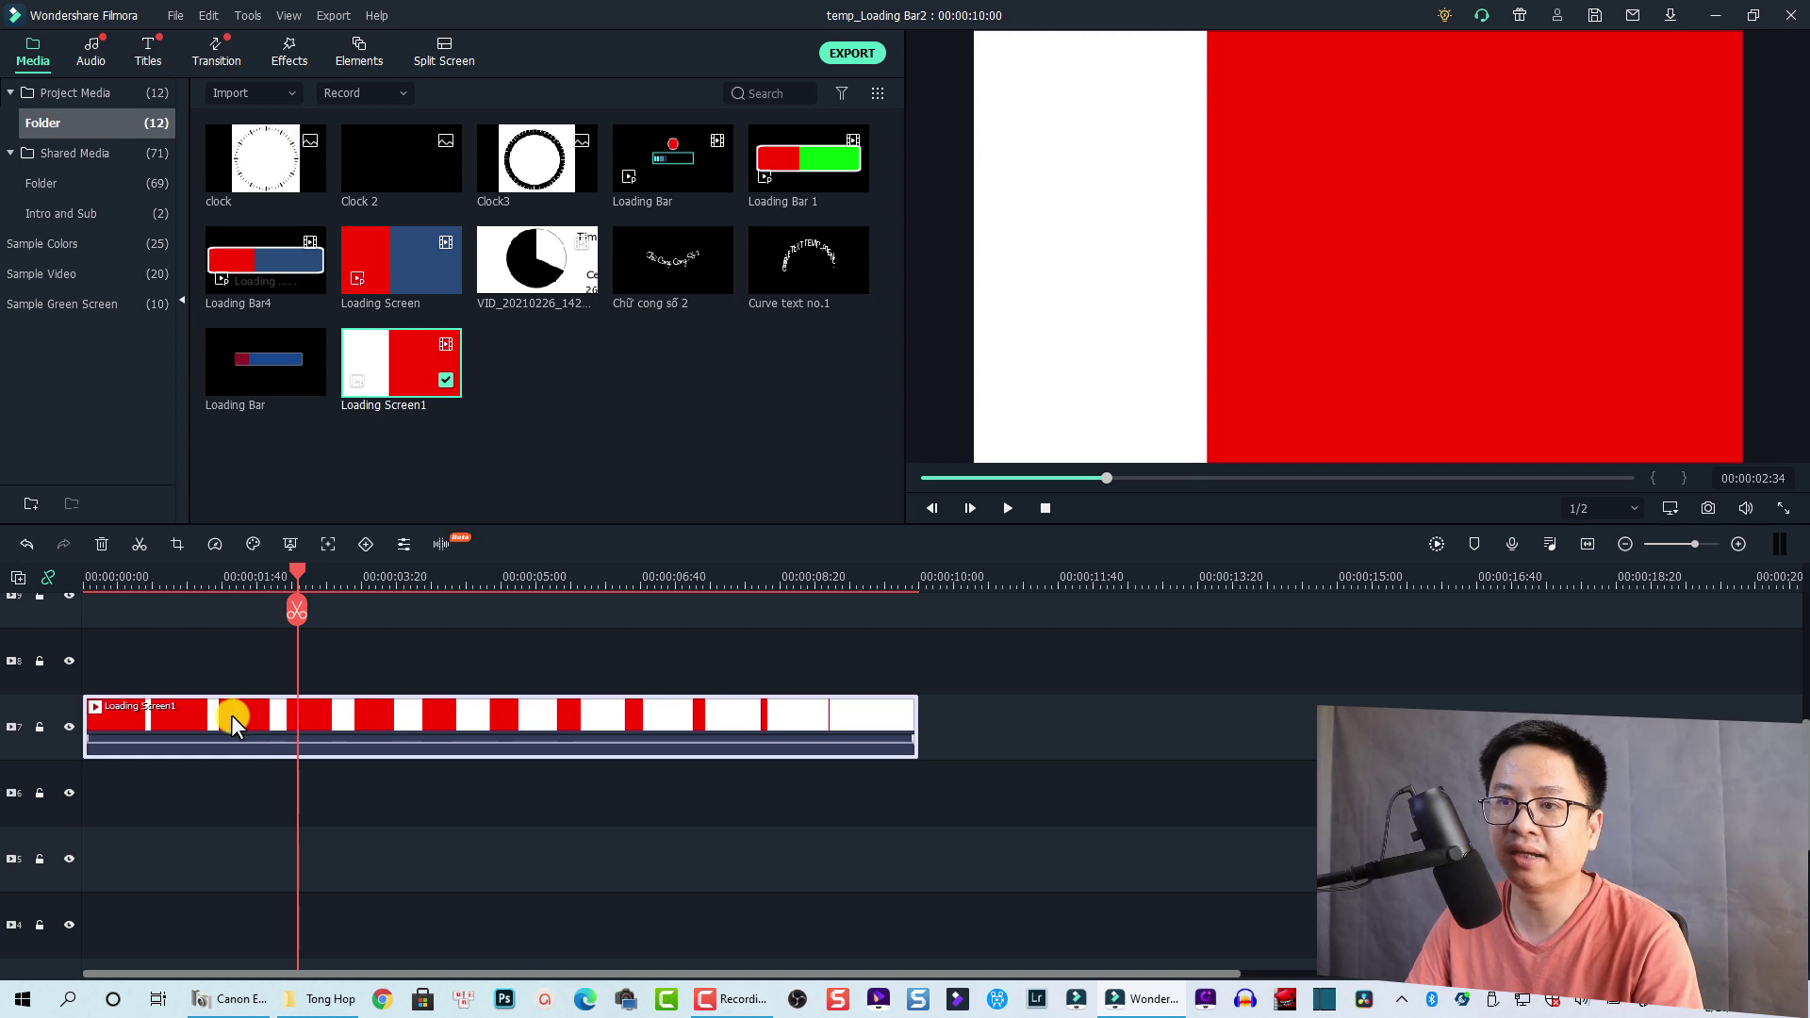
Shrink Loading Screen1 in the preview into a thin strip centred in the frame
{"action": "left_click", "coordinate": [1290, 183]}
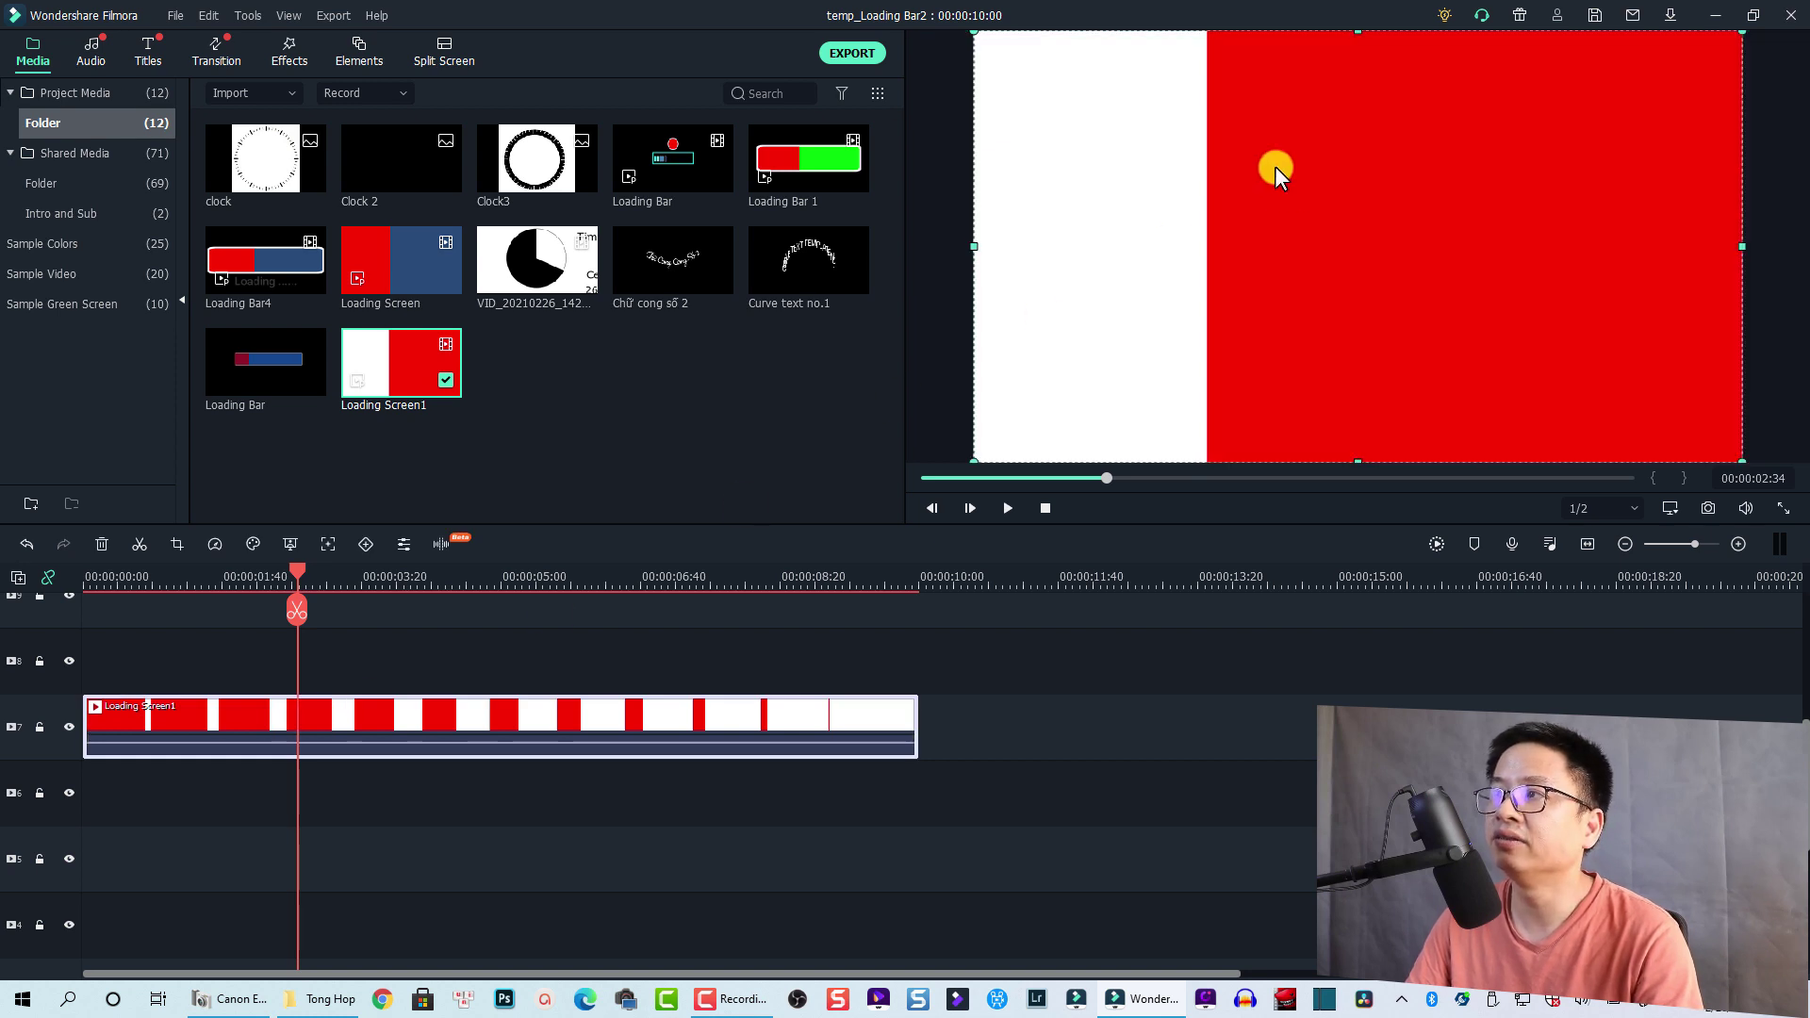
{"action": "left_click_drag", "start_coordinate": [1359, 33], "coordinate": [1357, 409]}
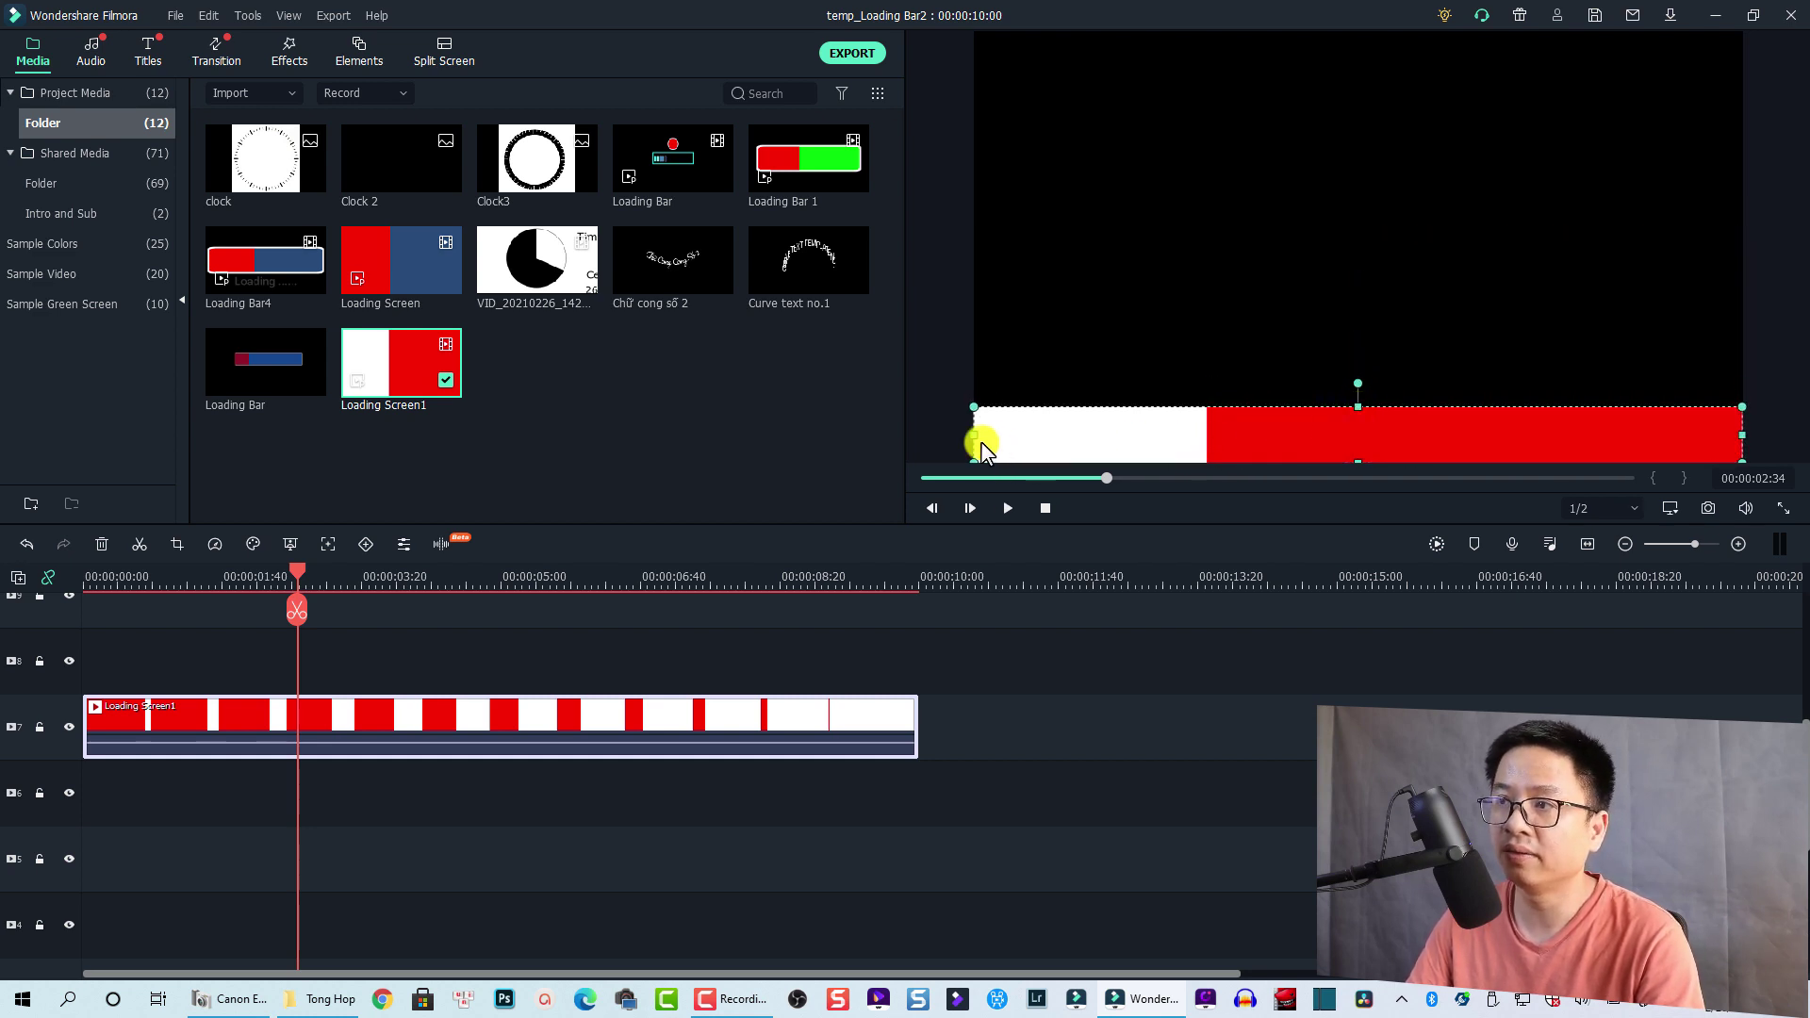
{"action": "left_click_drag", "start_coordinate": [974, 438], "coordinate": [1267, 434]}
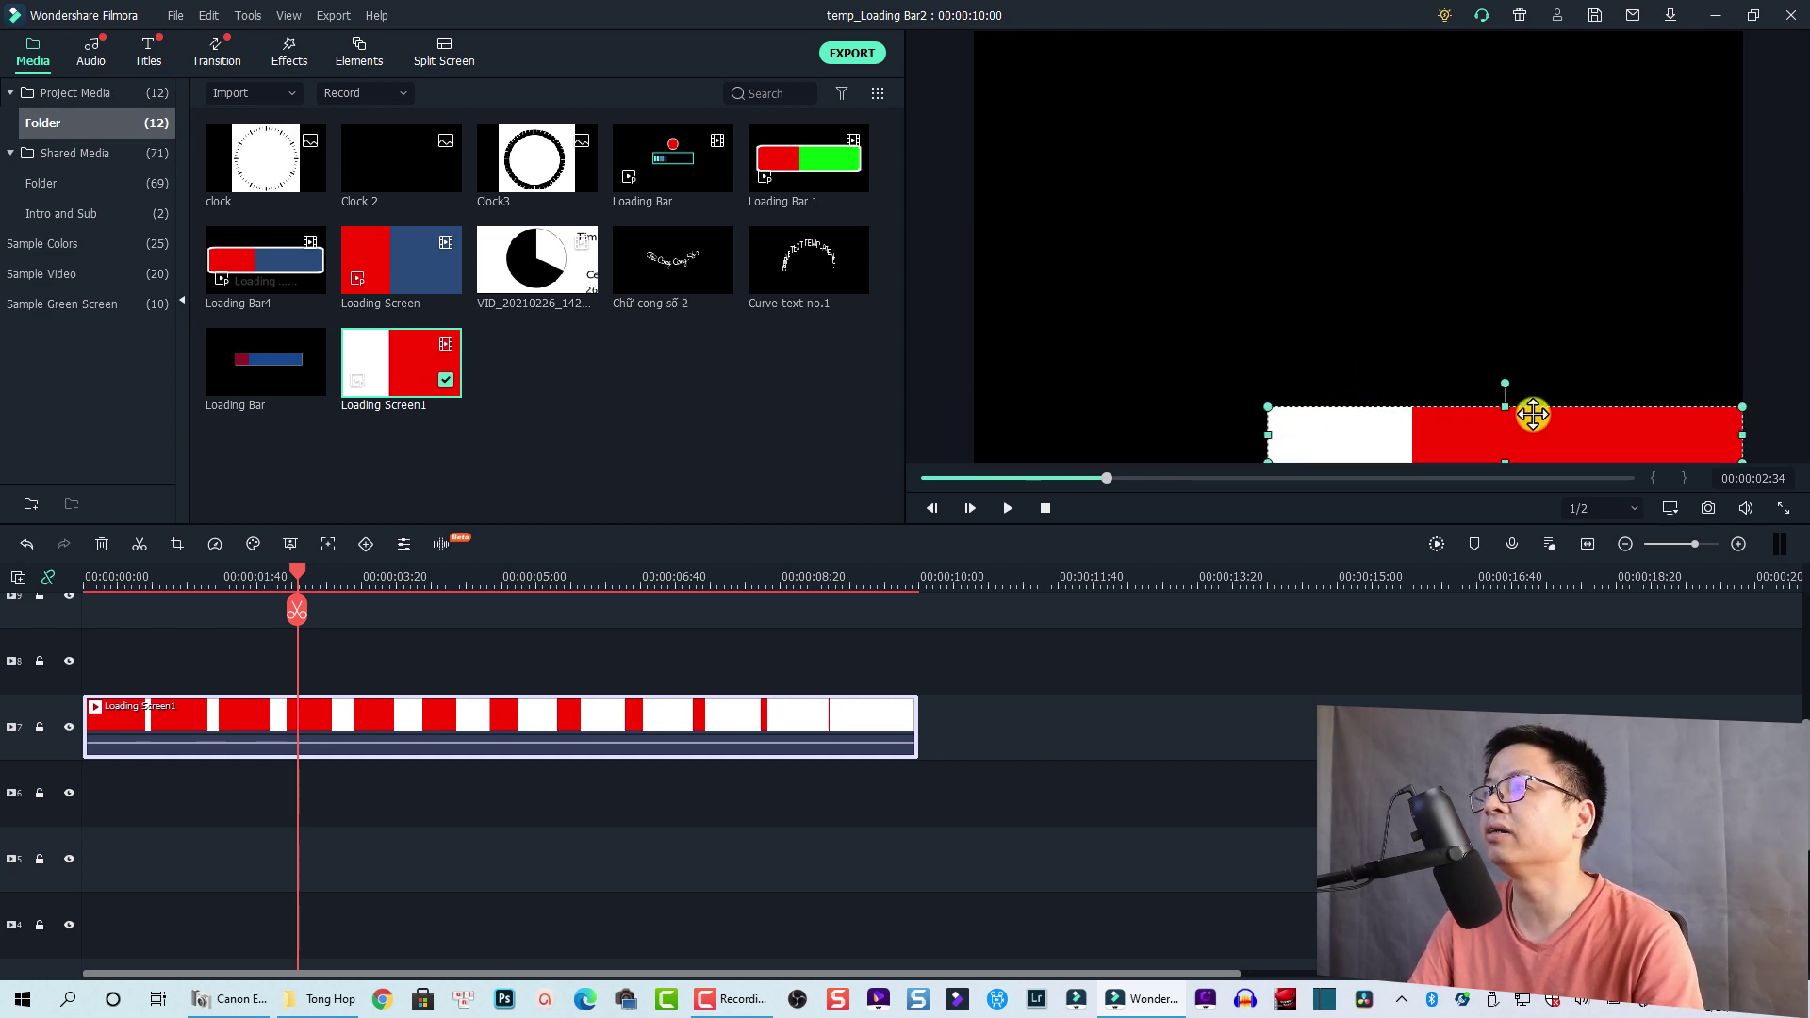
{"action": "left_click_drag", "start_coordinate": [1755, 434], "coordinate": [1725, 433]}
{"action": "left_click_drag", "start_coordinate": [1521, 433], "coordinate": [1407, 248]}
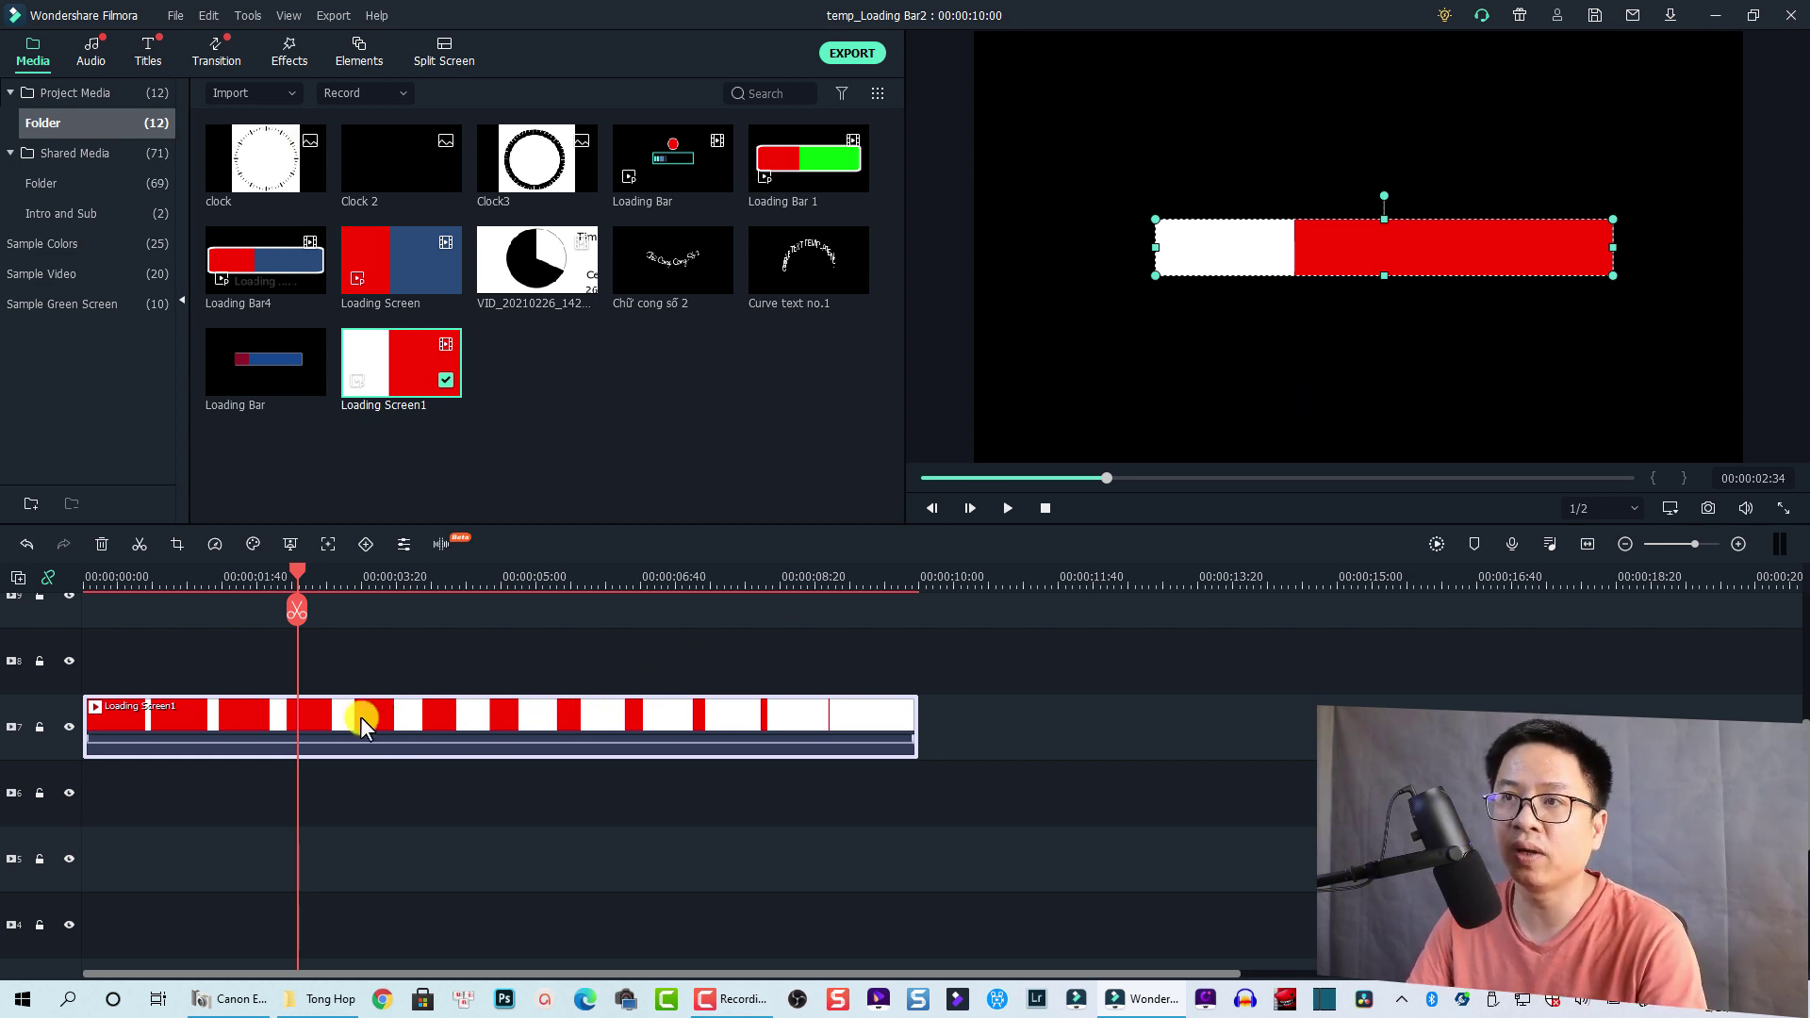
Apply the Border utility effect to the Loading Screen1 clip
{"action": "left_click", "coordinate": [278, 54]}
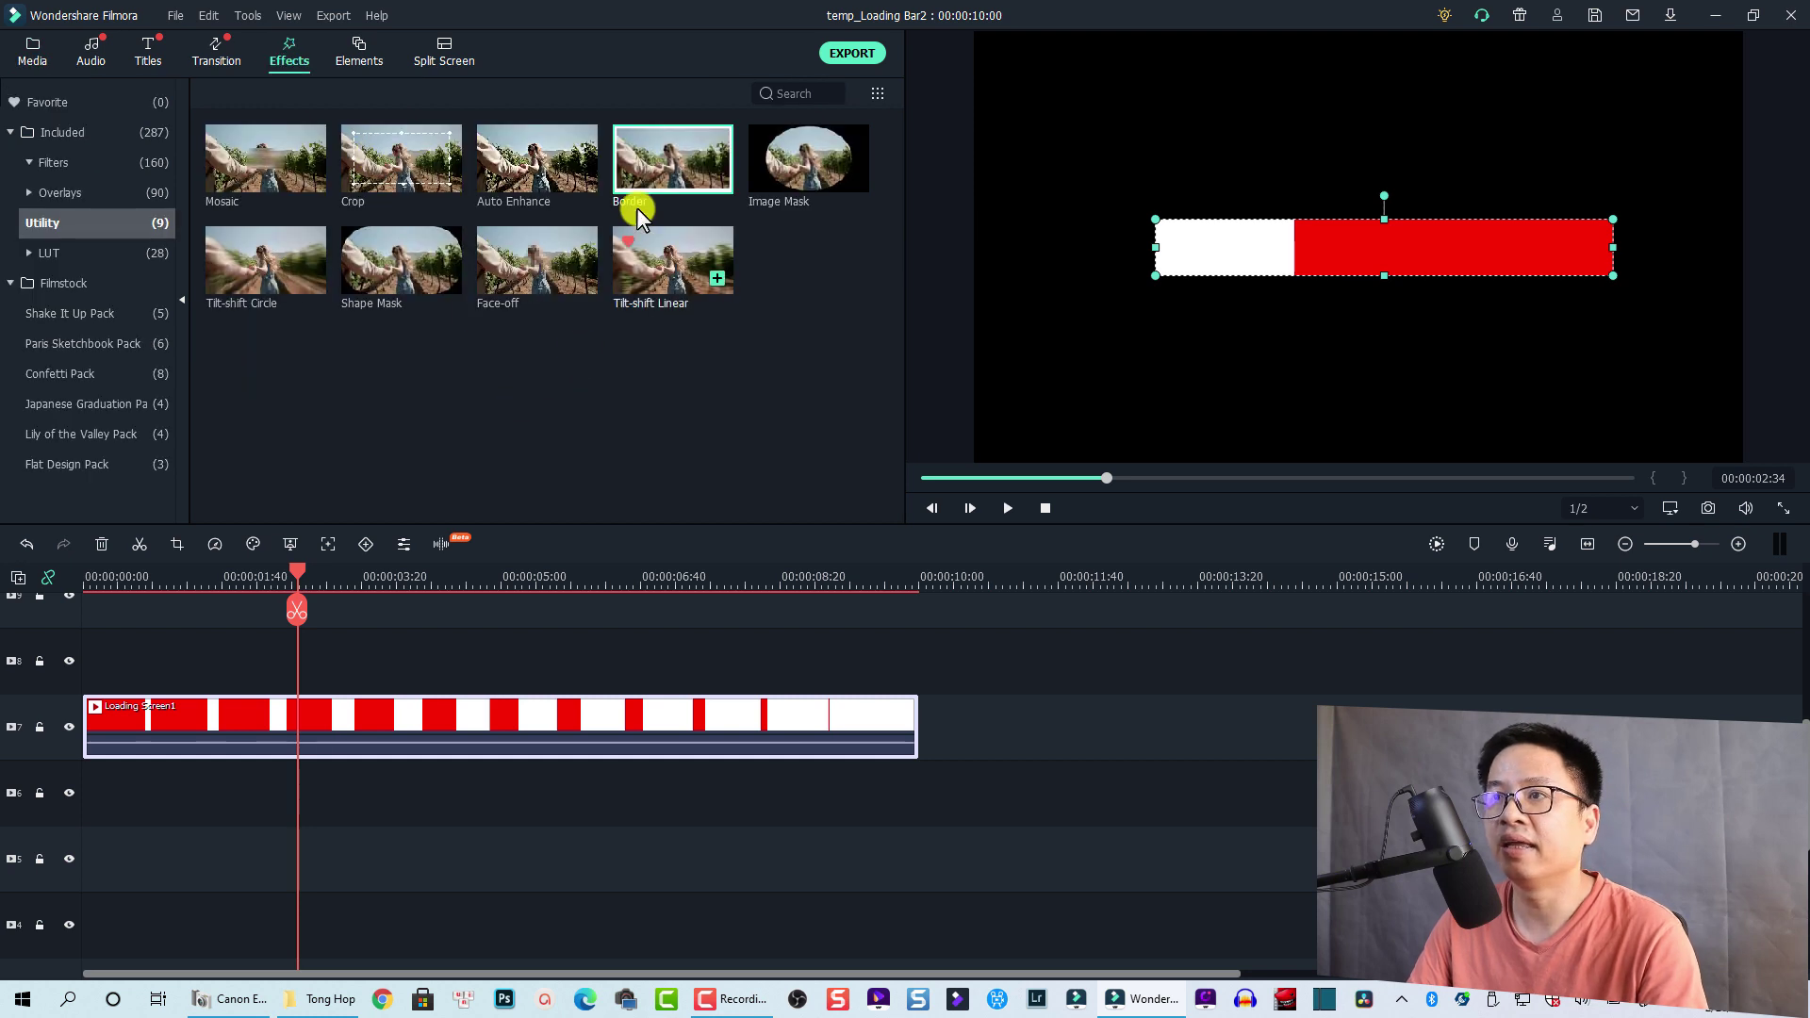
{"action": "left_click", "coordinate": [644, 176]}
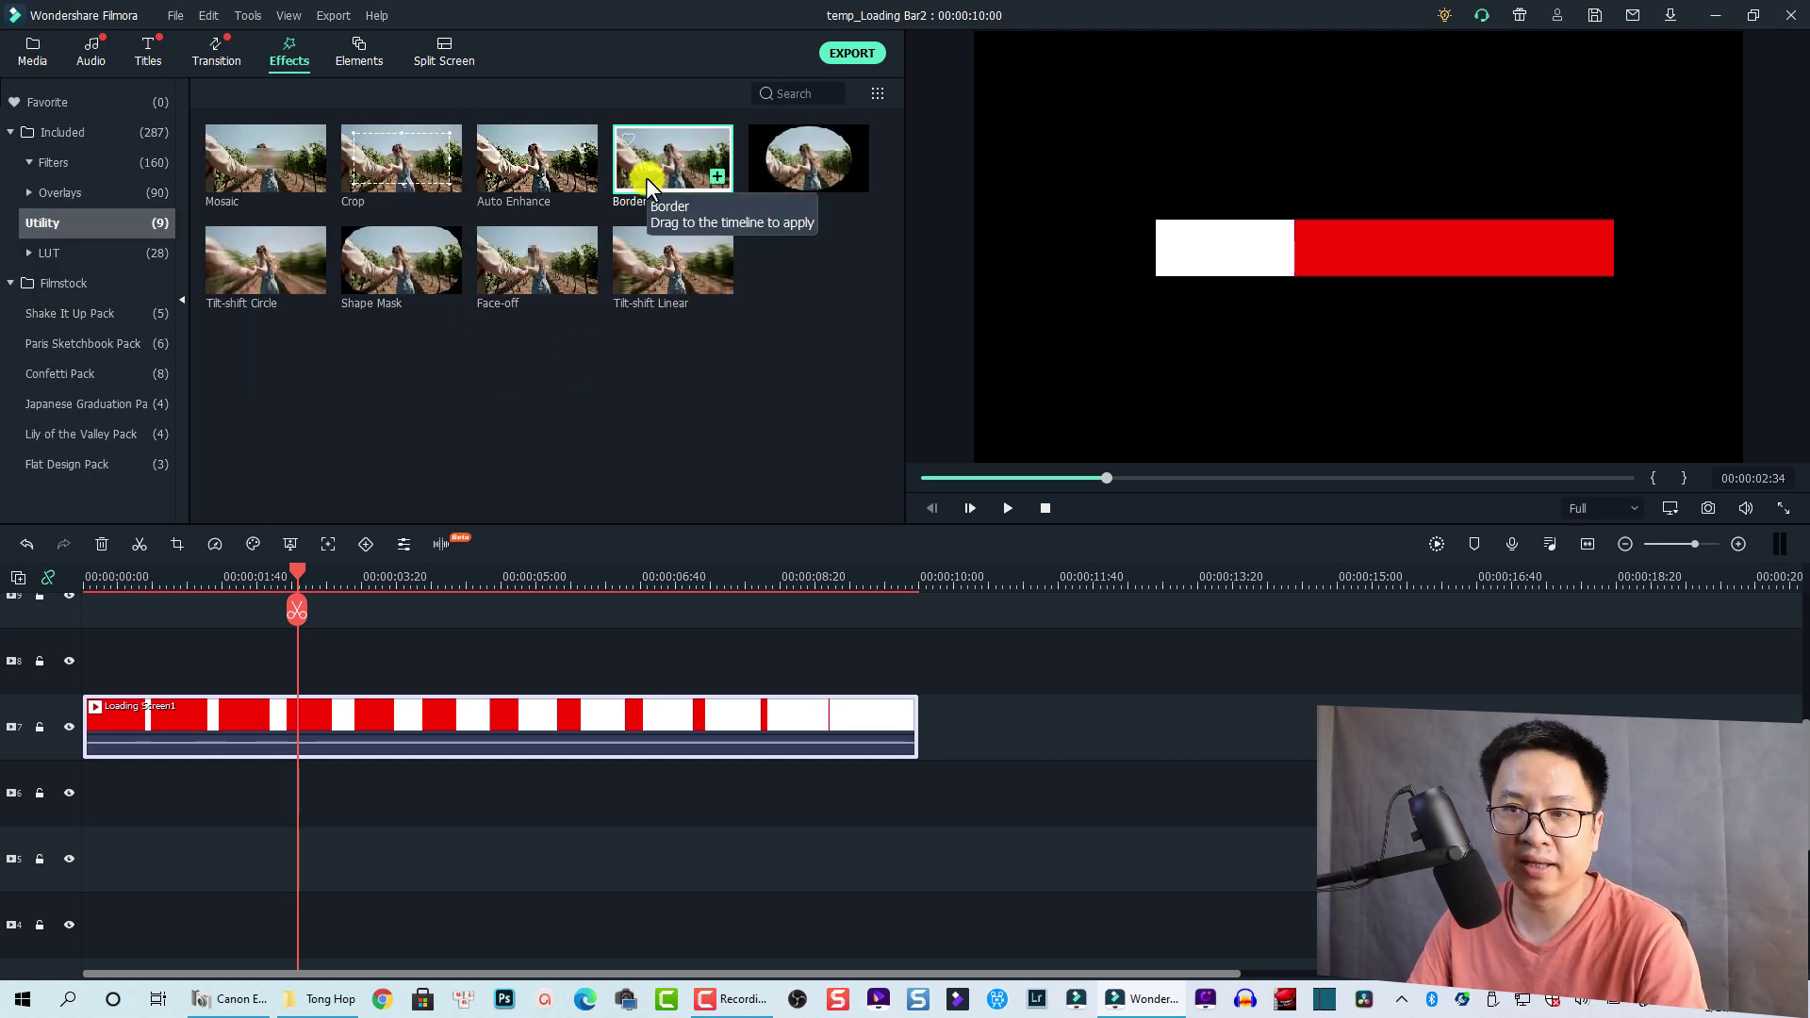
{"action": "left_click_drag", "start_coordinate": [646, 178], "coordinate": [315, 713]}
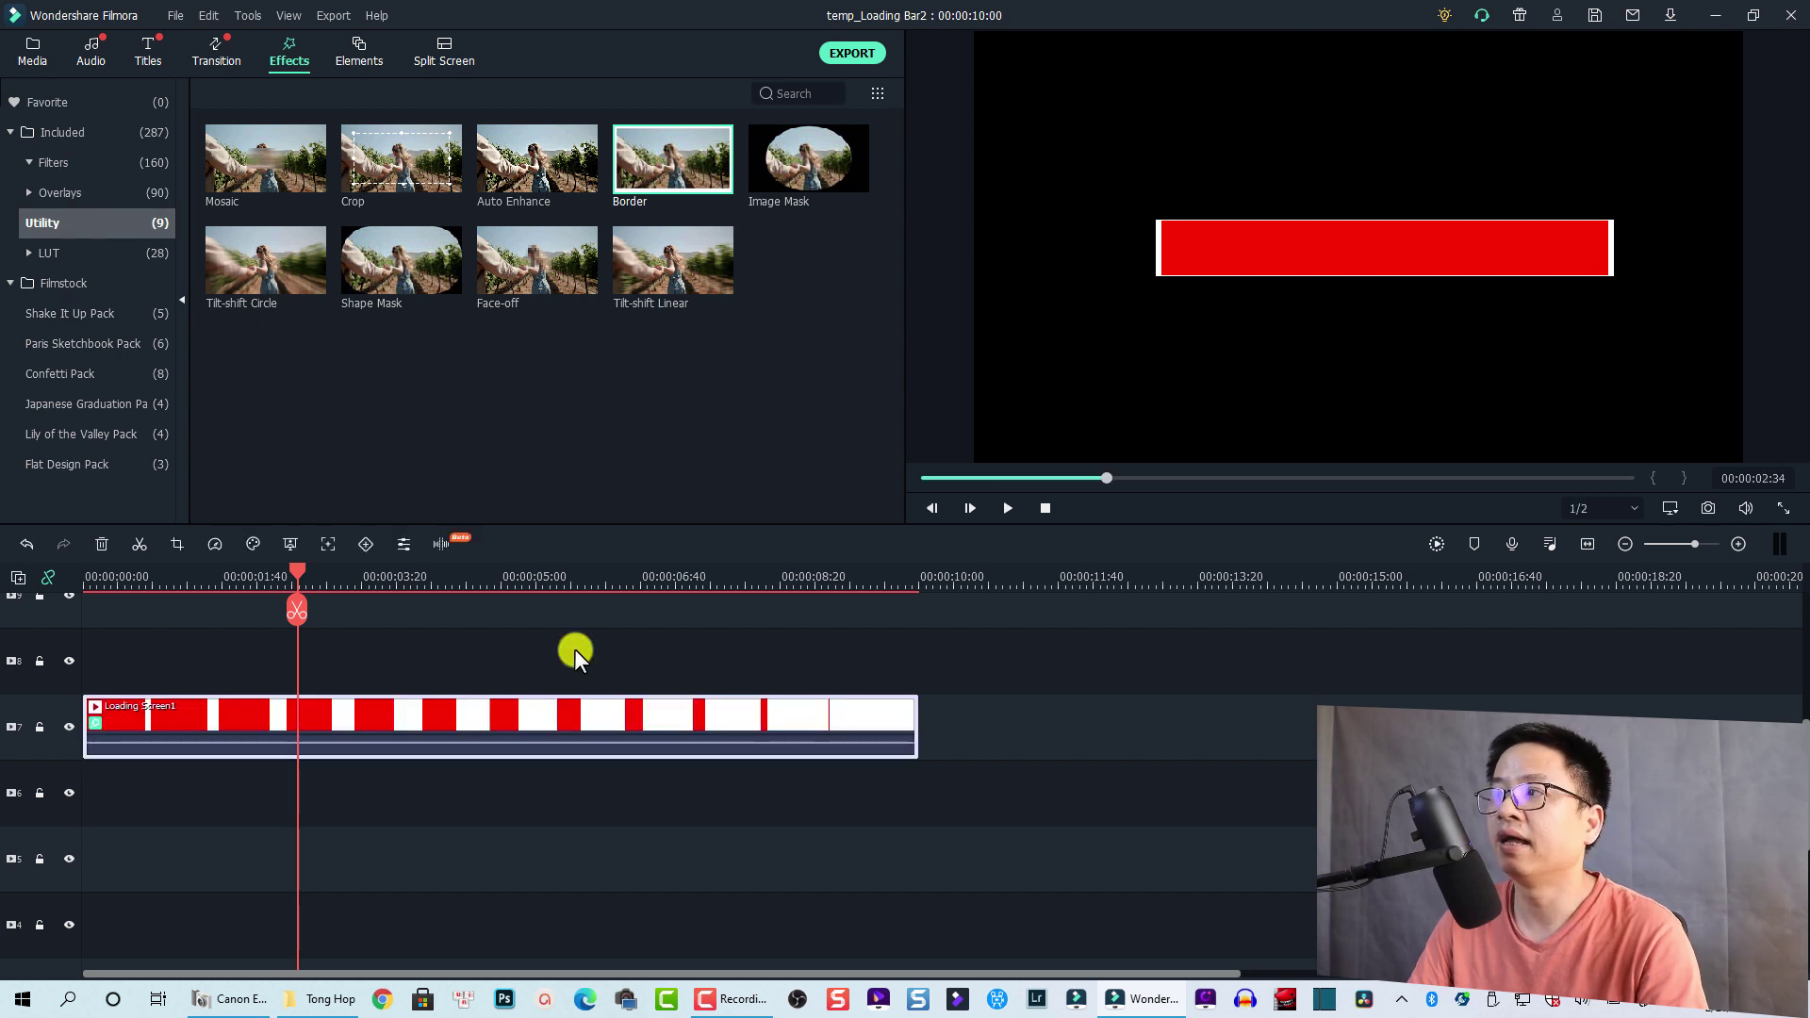
Replay the loading bar from the start, then open Loading Screen1's clip settings
{"action": "left_click", "coordinate": [91, 578]}
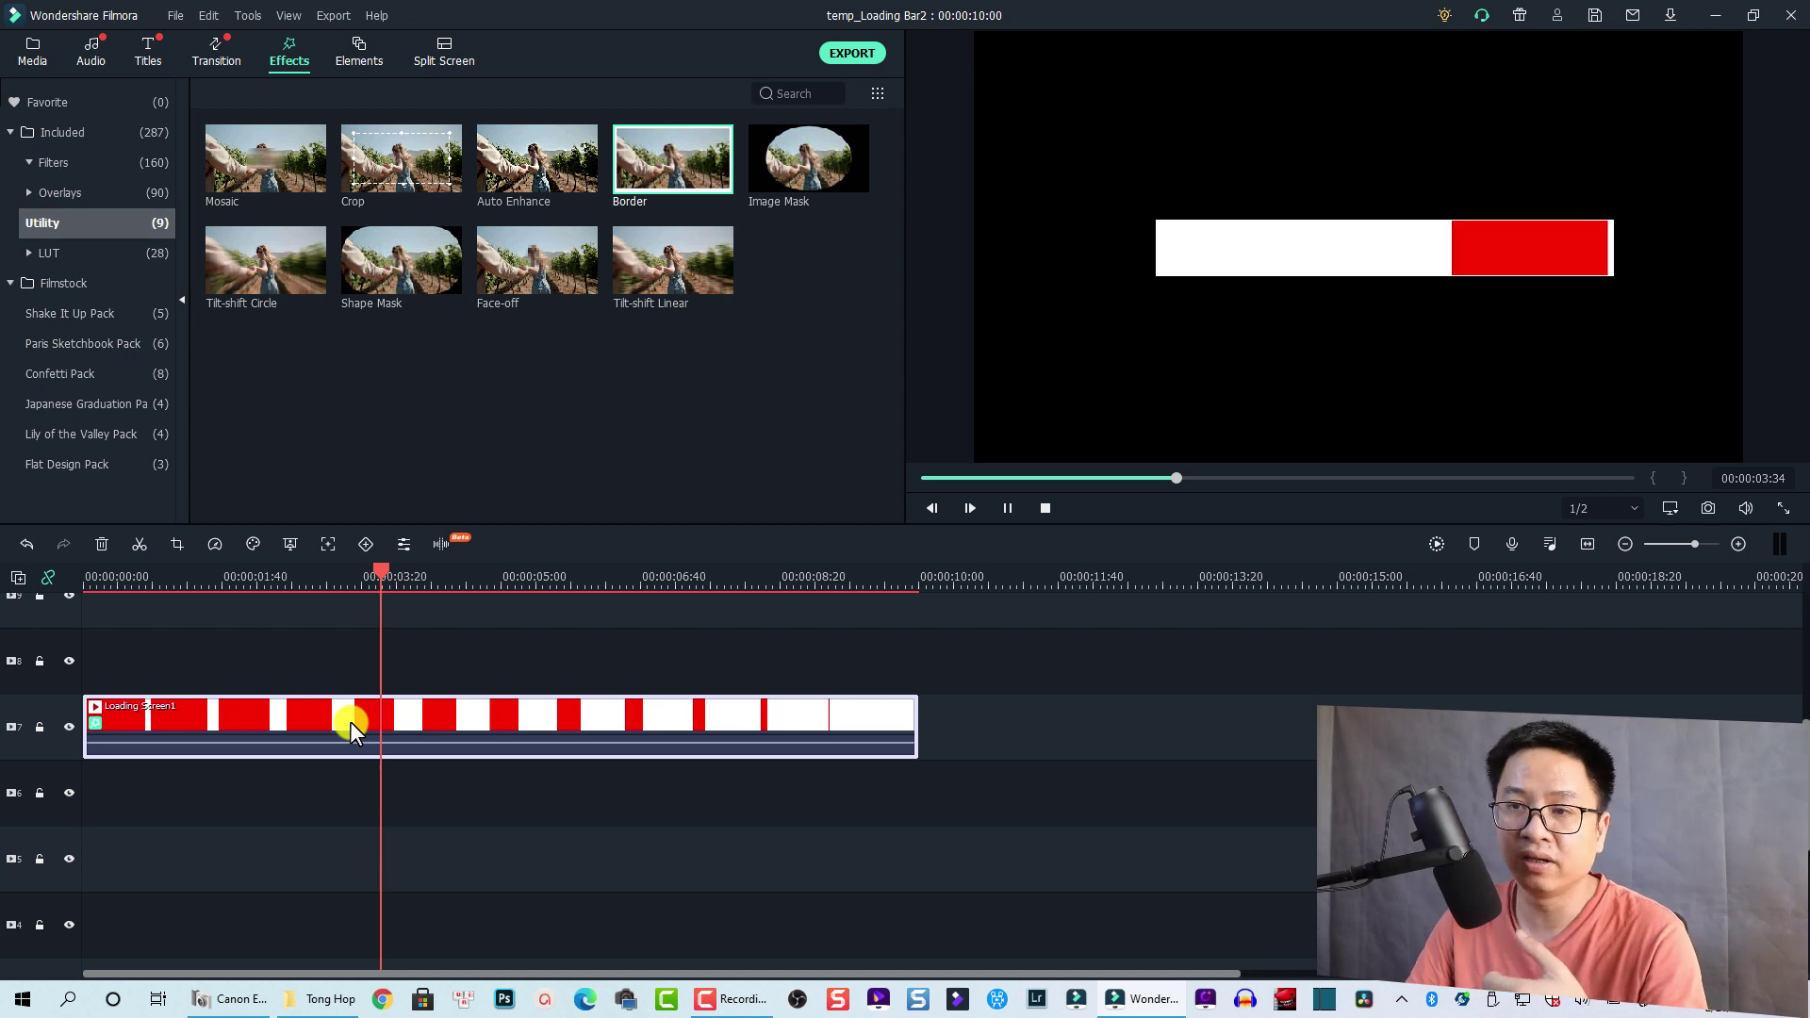
{"action": "key", "text": "space"}
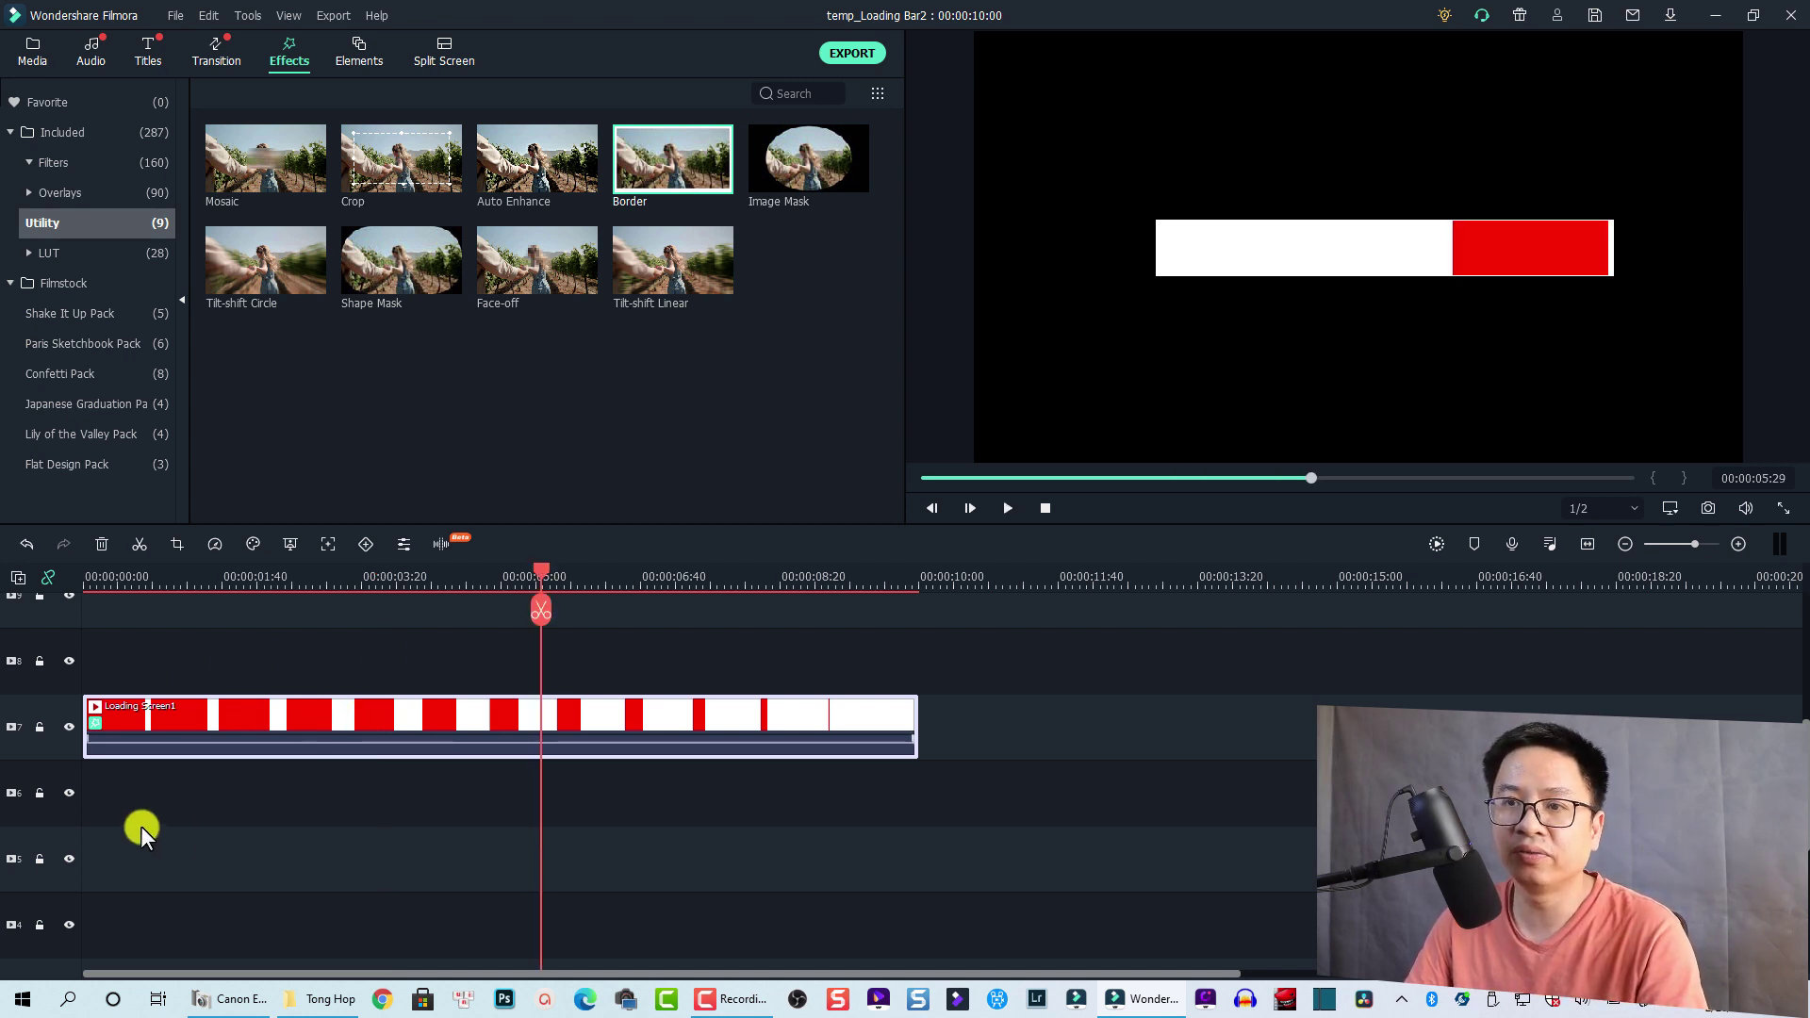
{"action": "double_click", "coordinate": [205, 721]}
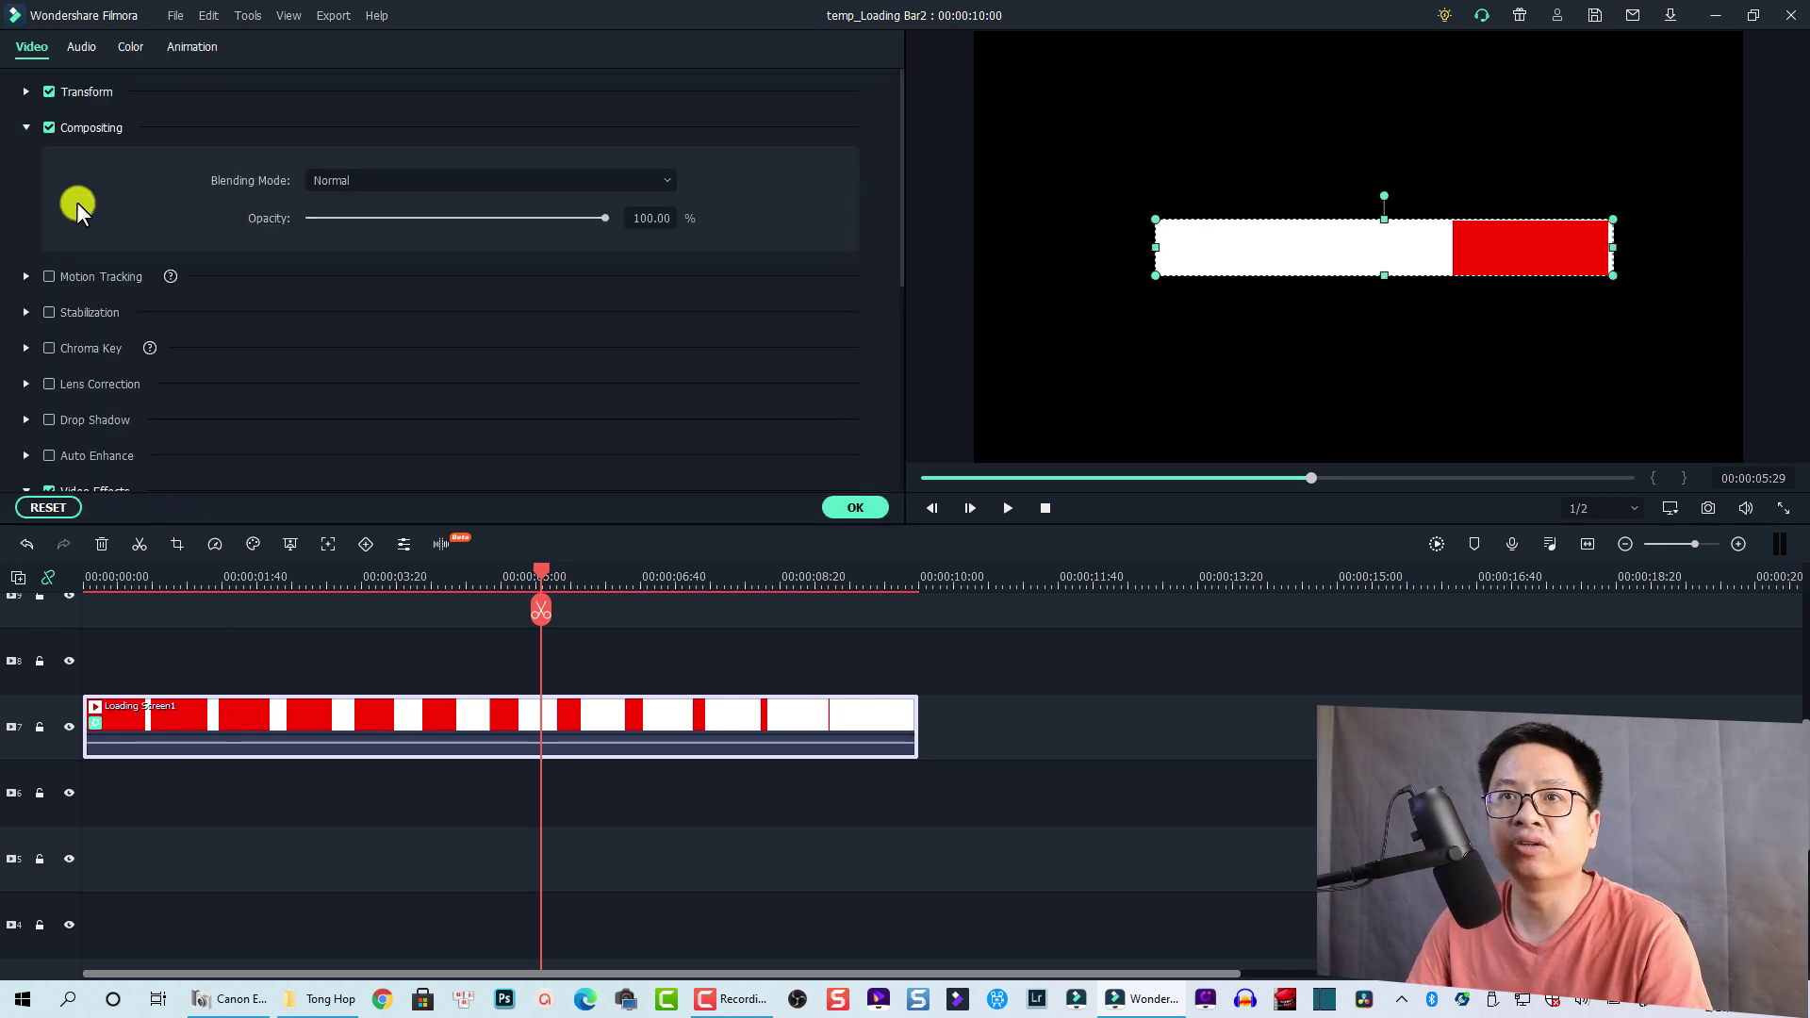
Set the Border's start and end colours to blue and its size to 5
{"action": "scroll", "coordinate": [122, 349], "scroll_direction": "down", "scroll_amount": 3}
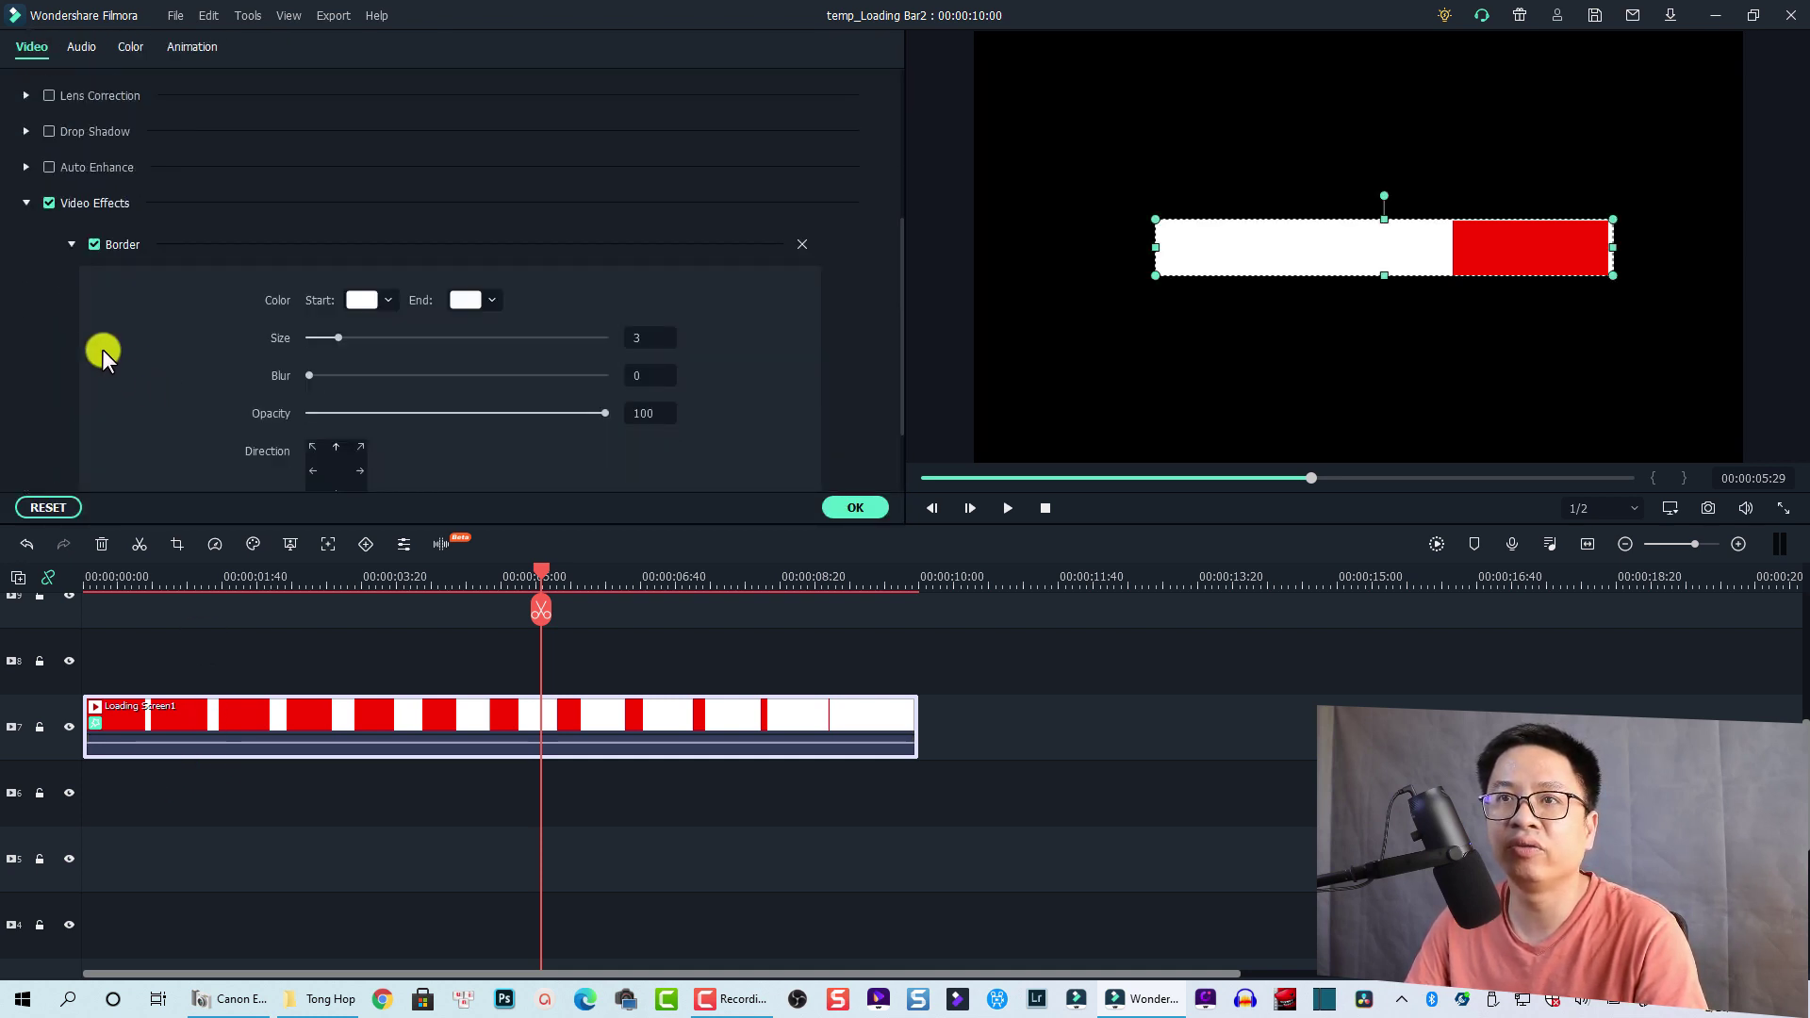
{"action": "scroll", "coordinate": [230, 330], "scroll_direction": "down", "scroll_amount": 1}
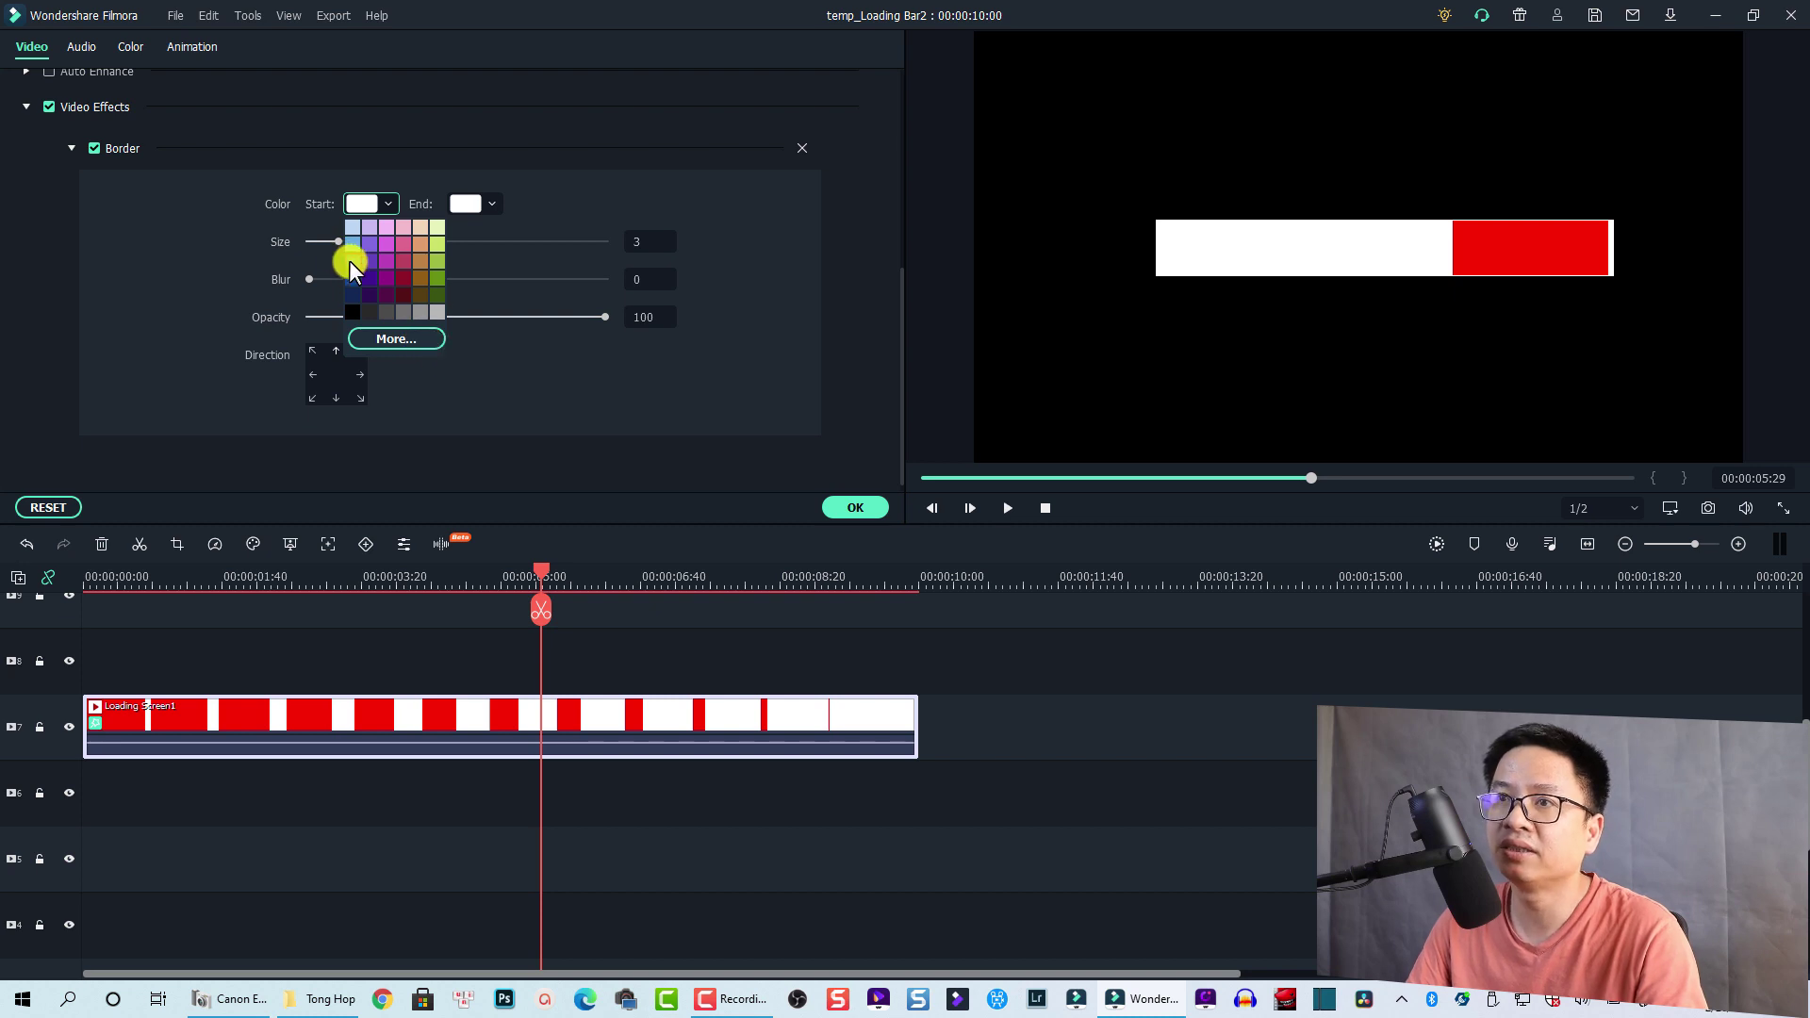
{"action": "left_click", "coordinate": [348, 260]}
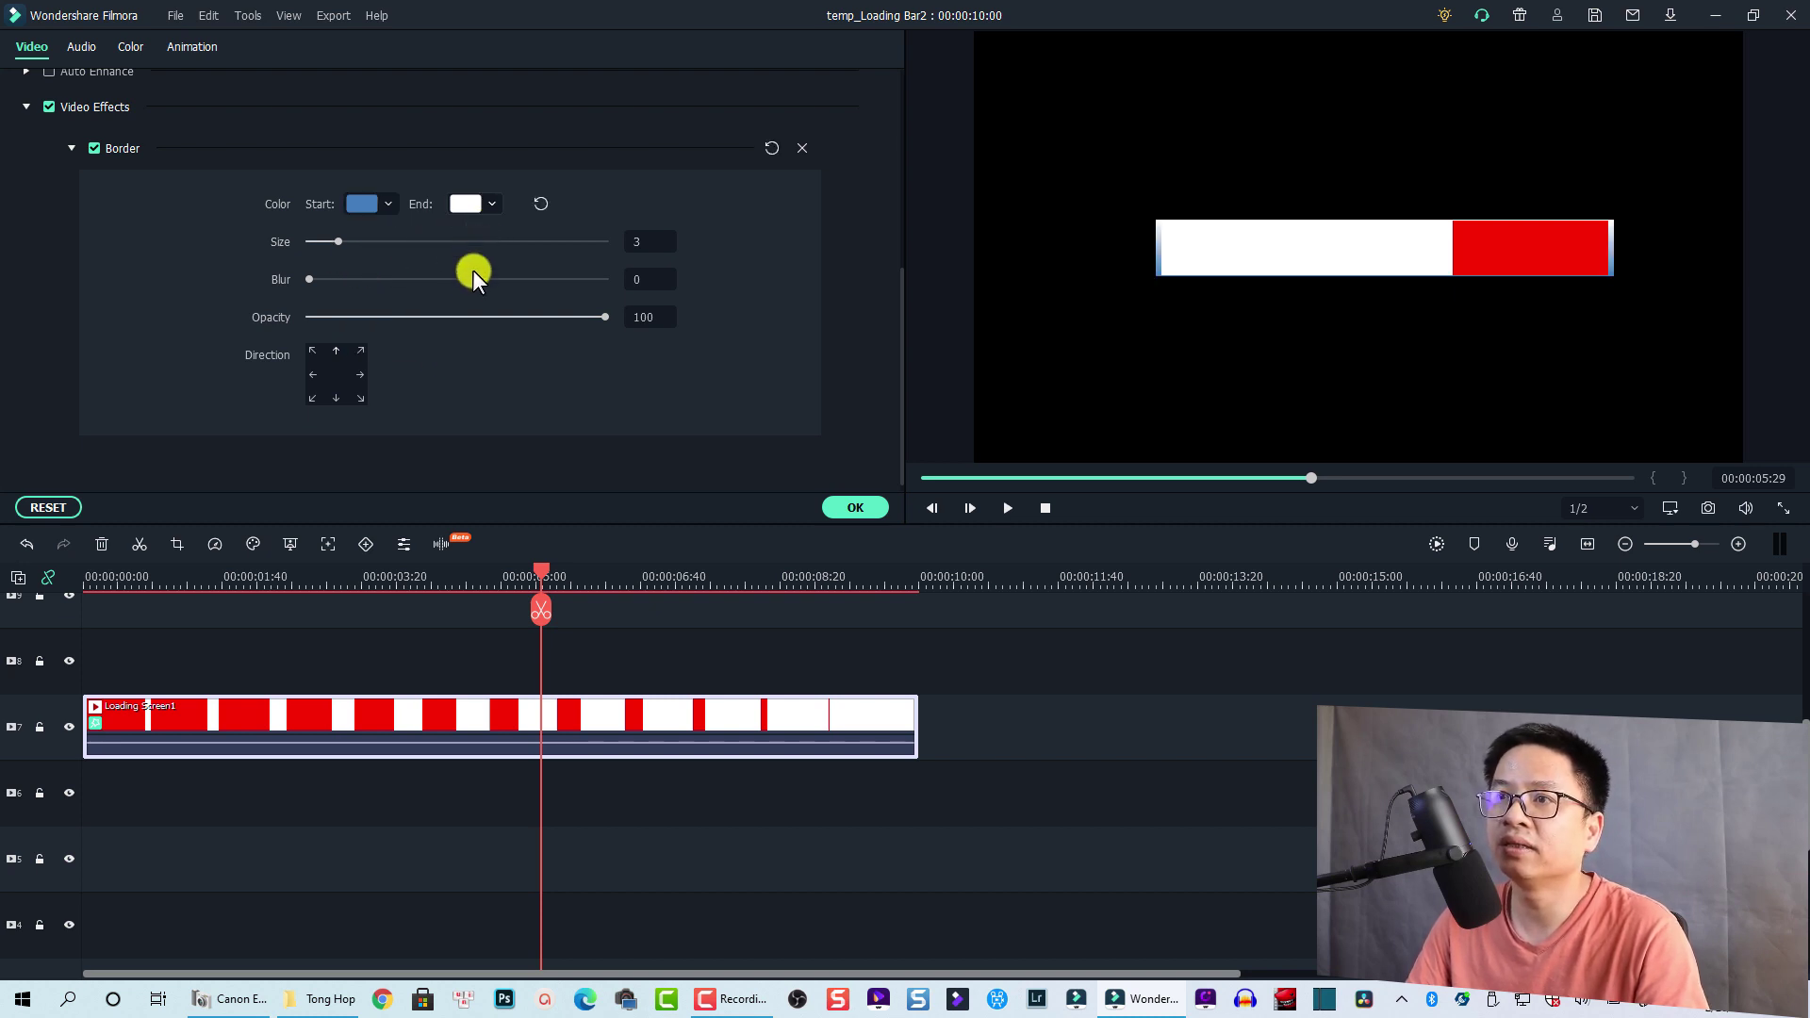
{"action": "left_click", "coordinate": [470, 207]}
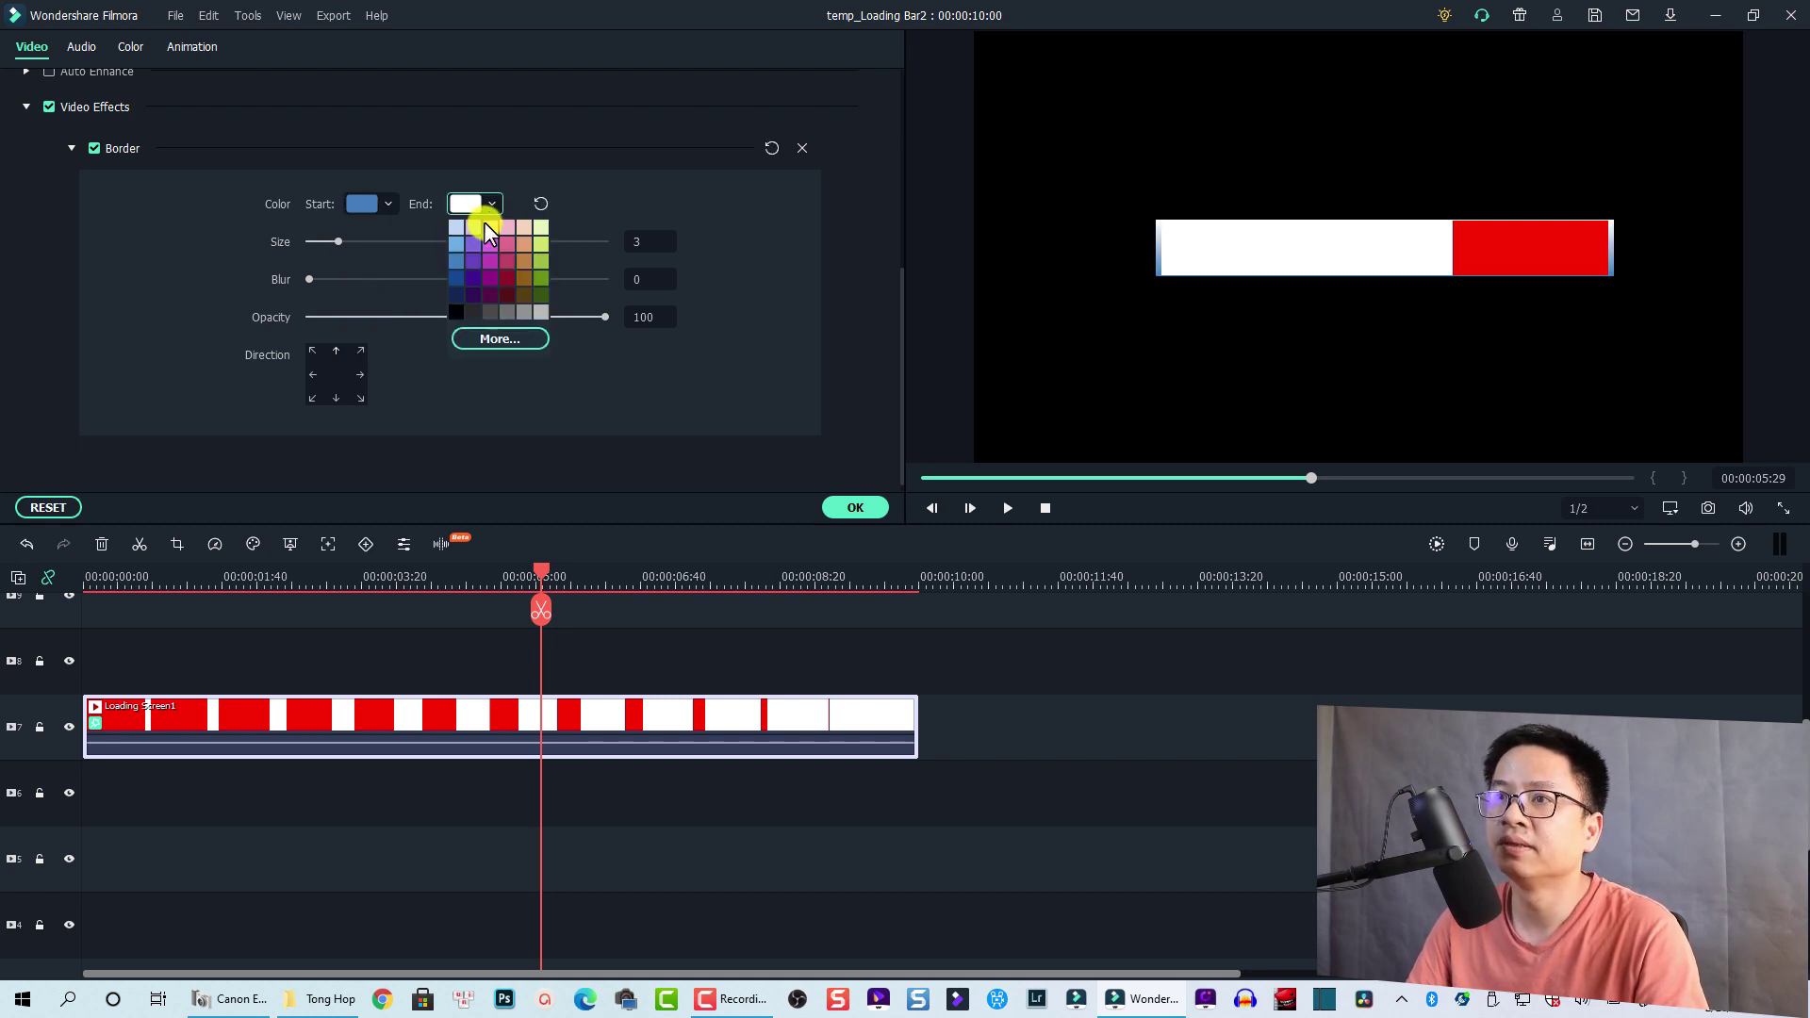
{"action": "left_click", "coordinate": [567, 382]}
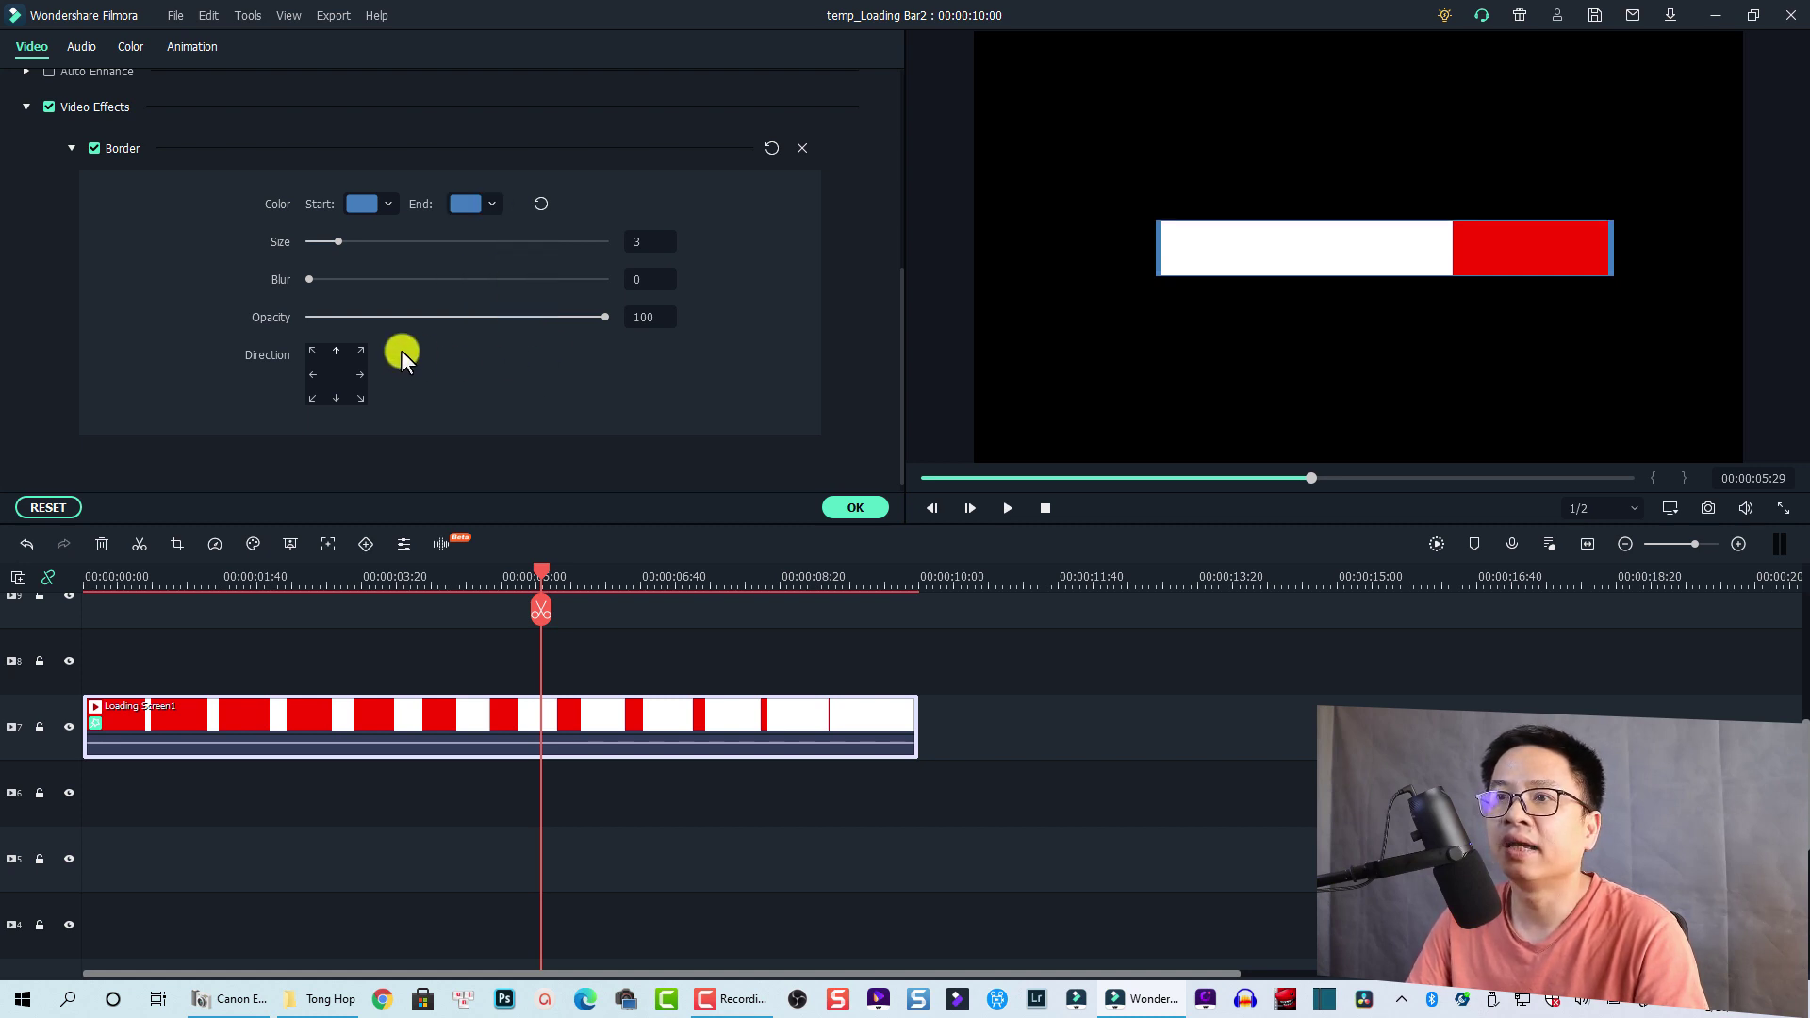
{"action": "left_click_drag", "start_coordinate": [337, 242], "coordinate": [358, 244]}
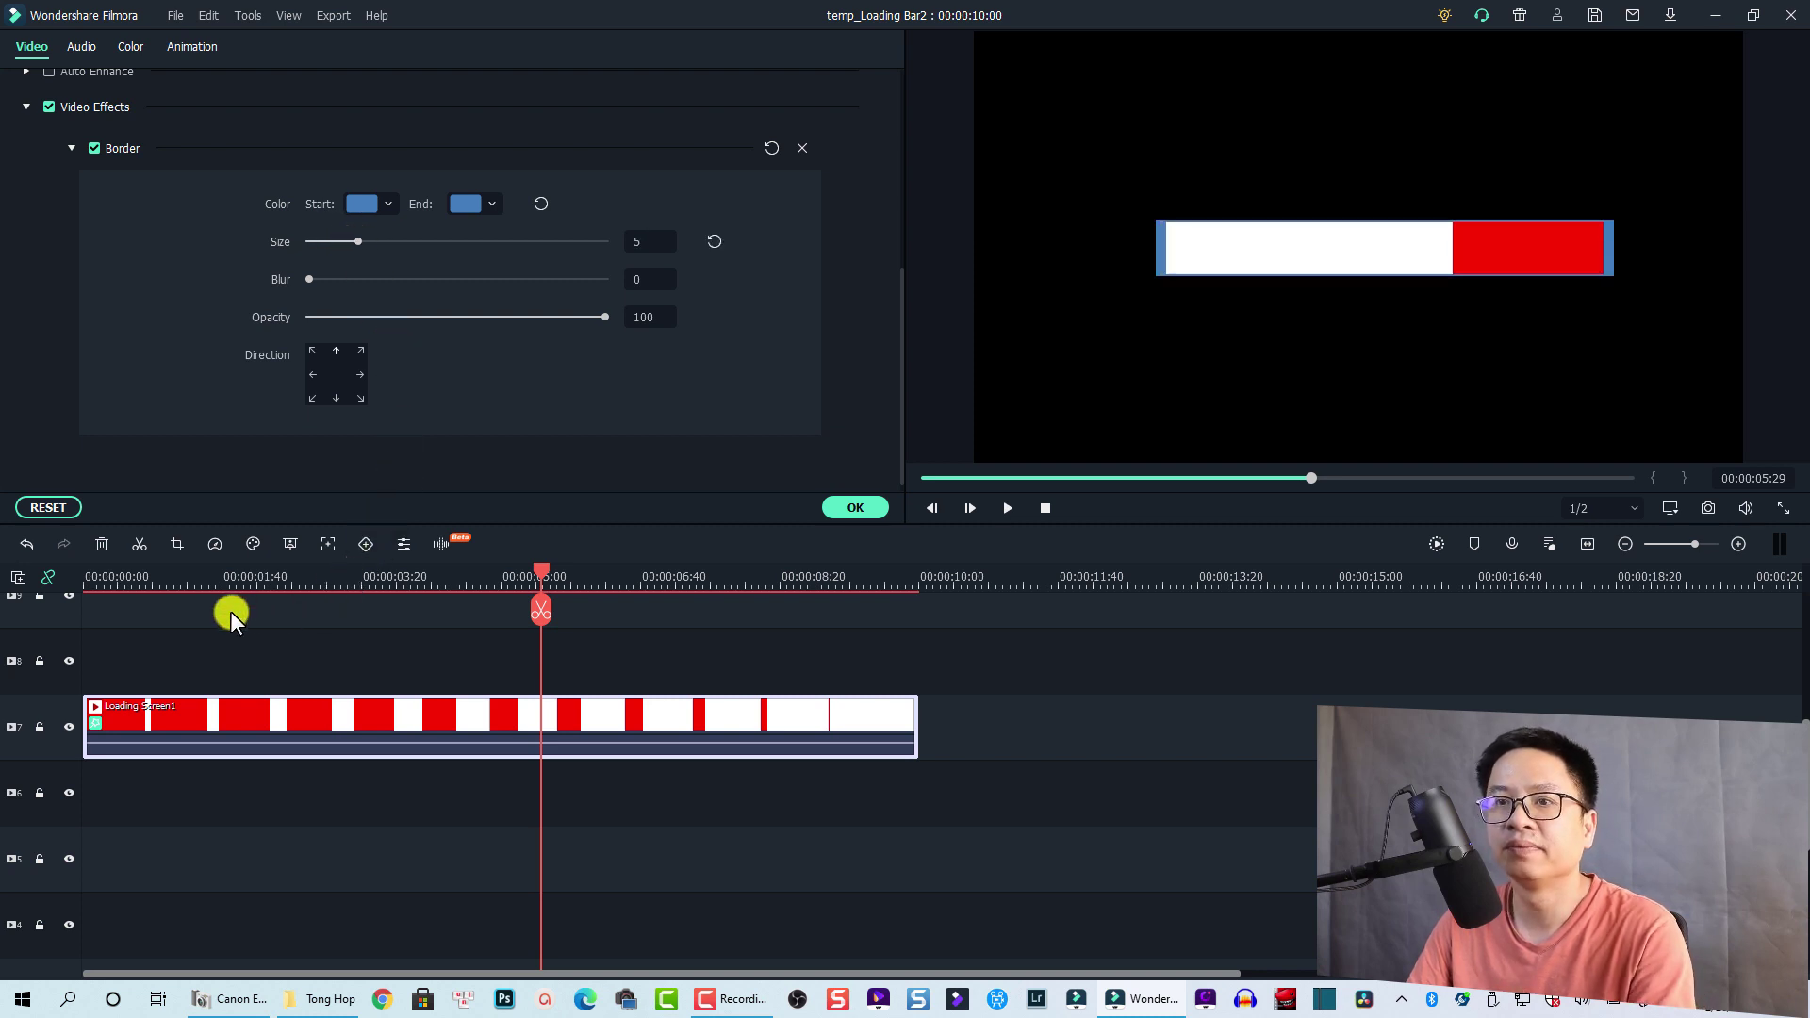
Preview the blue-bordered bar from the beginning and apply the border settings
{"action": "left_click", "coordinate": [86, 586]}
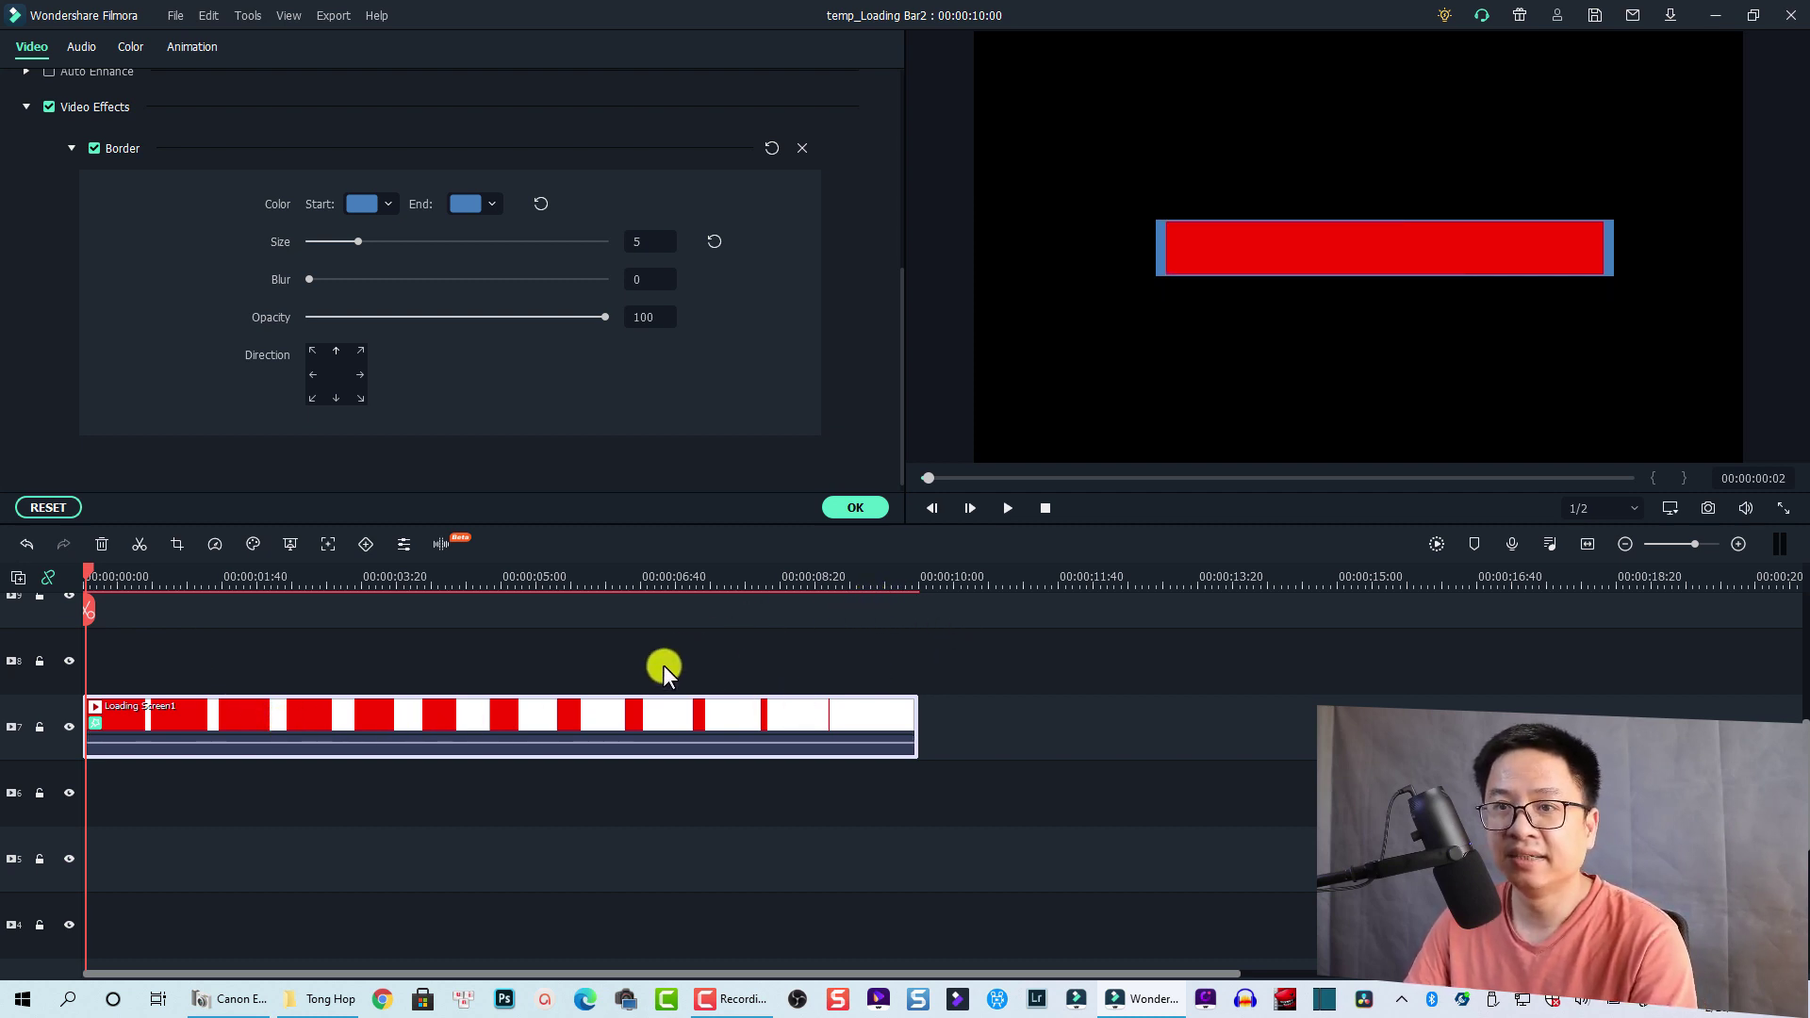
{"action": "left_click", "coordinate": [84, 569]}
{"action": "key", "text": "space"}
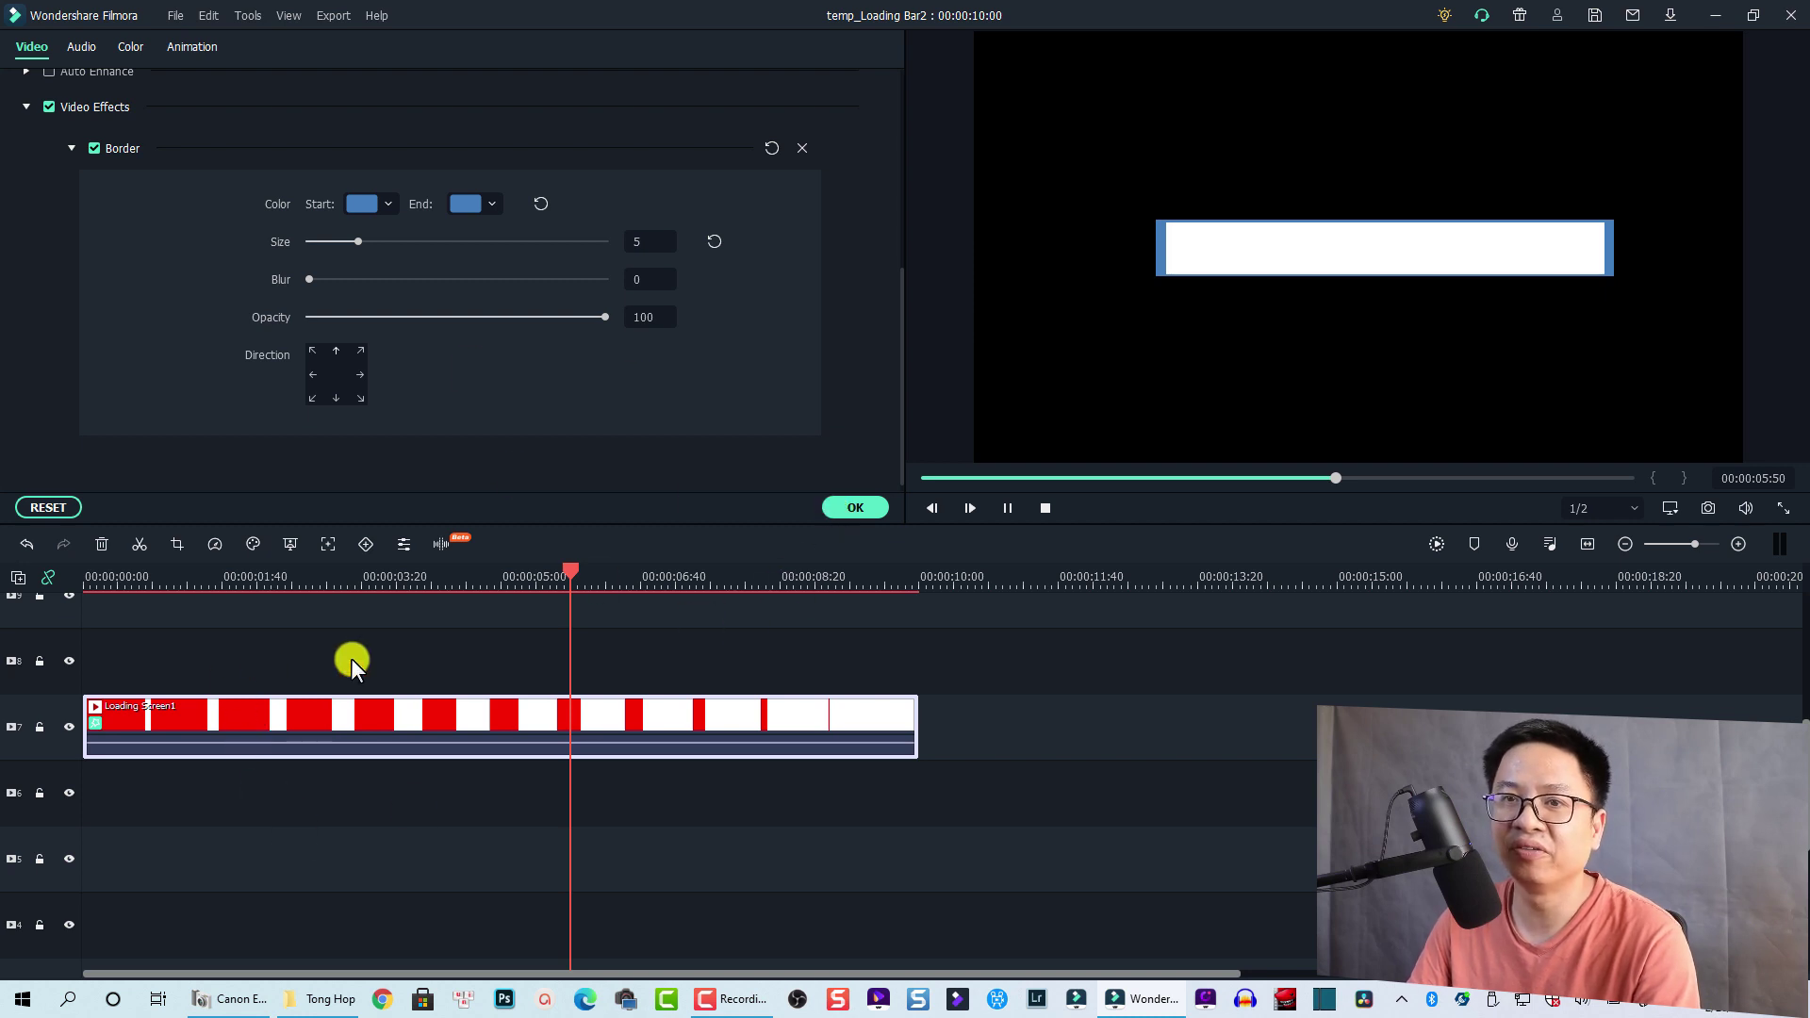
{"action": "left_click", "coordinate": [835, 515]}
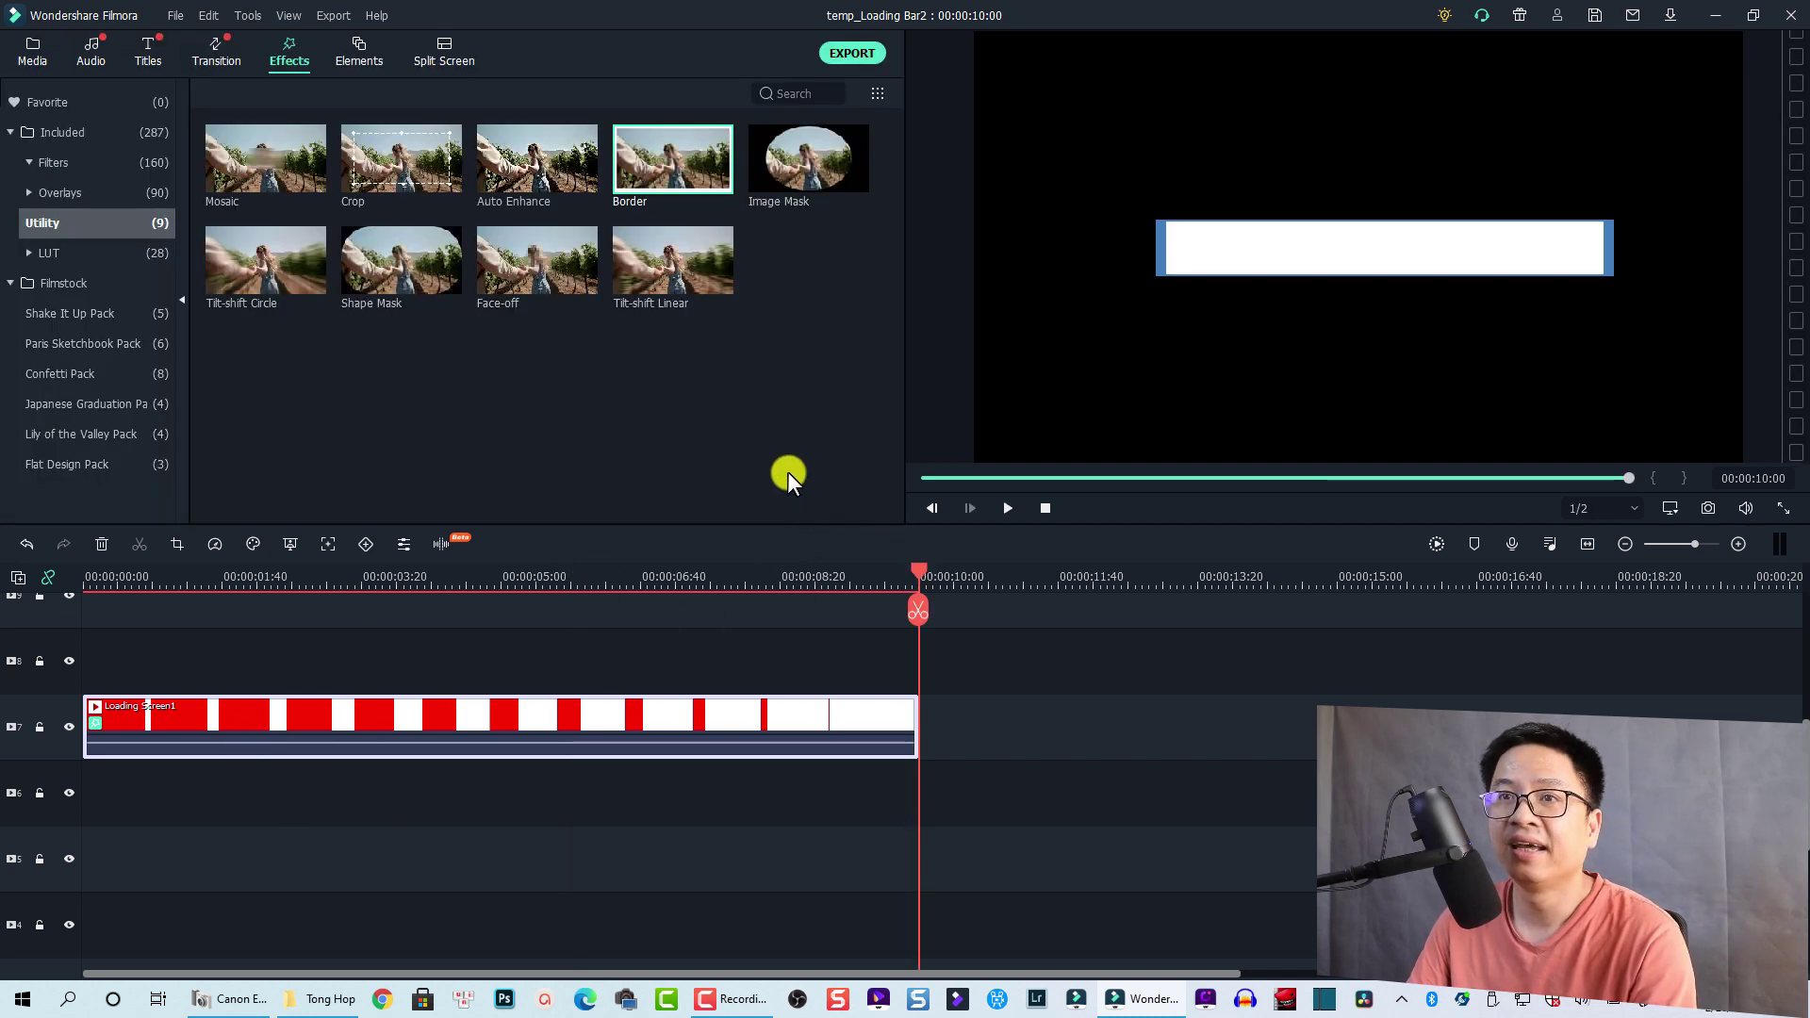
Add Travel 03, Travel 04 and Travel 05 from Sample Video to the track below Loading Screen1
{"action": "left_click", "coordinate": [29, 56]}
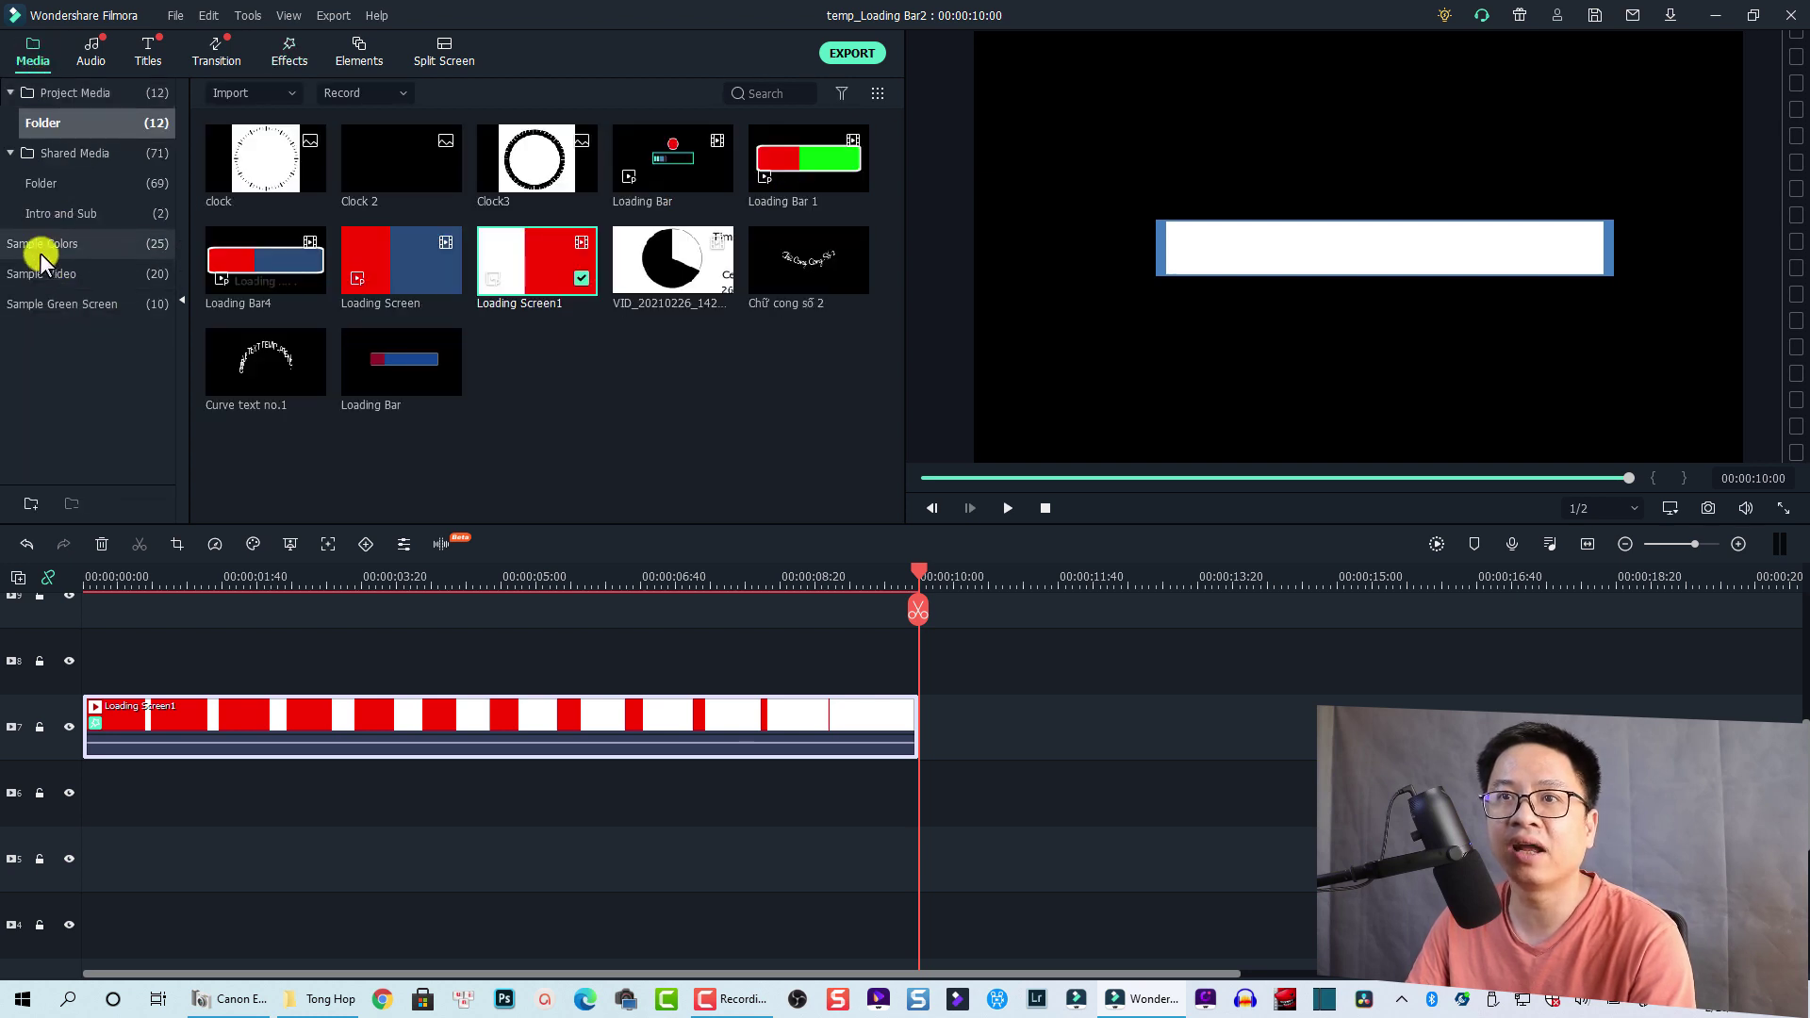
{"action": "left_click", "coordinate": [37, 273]}
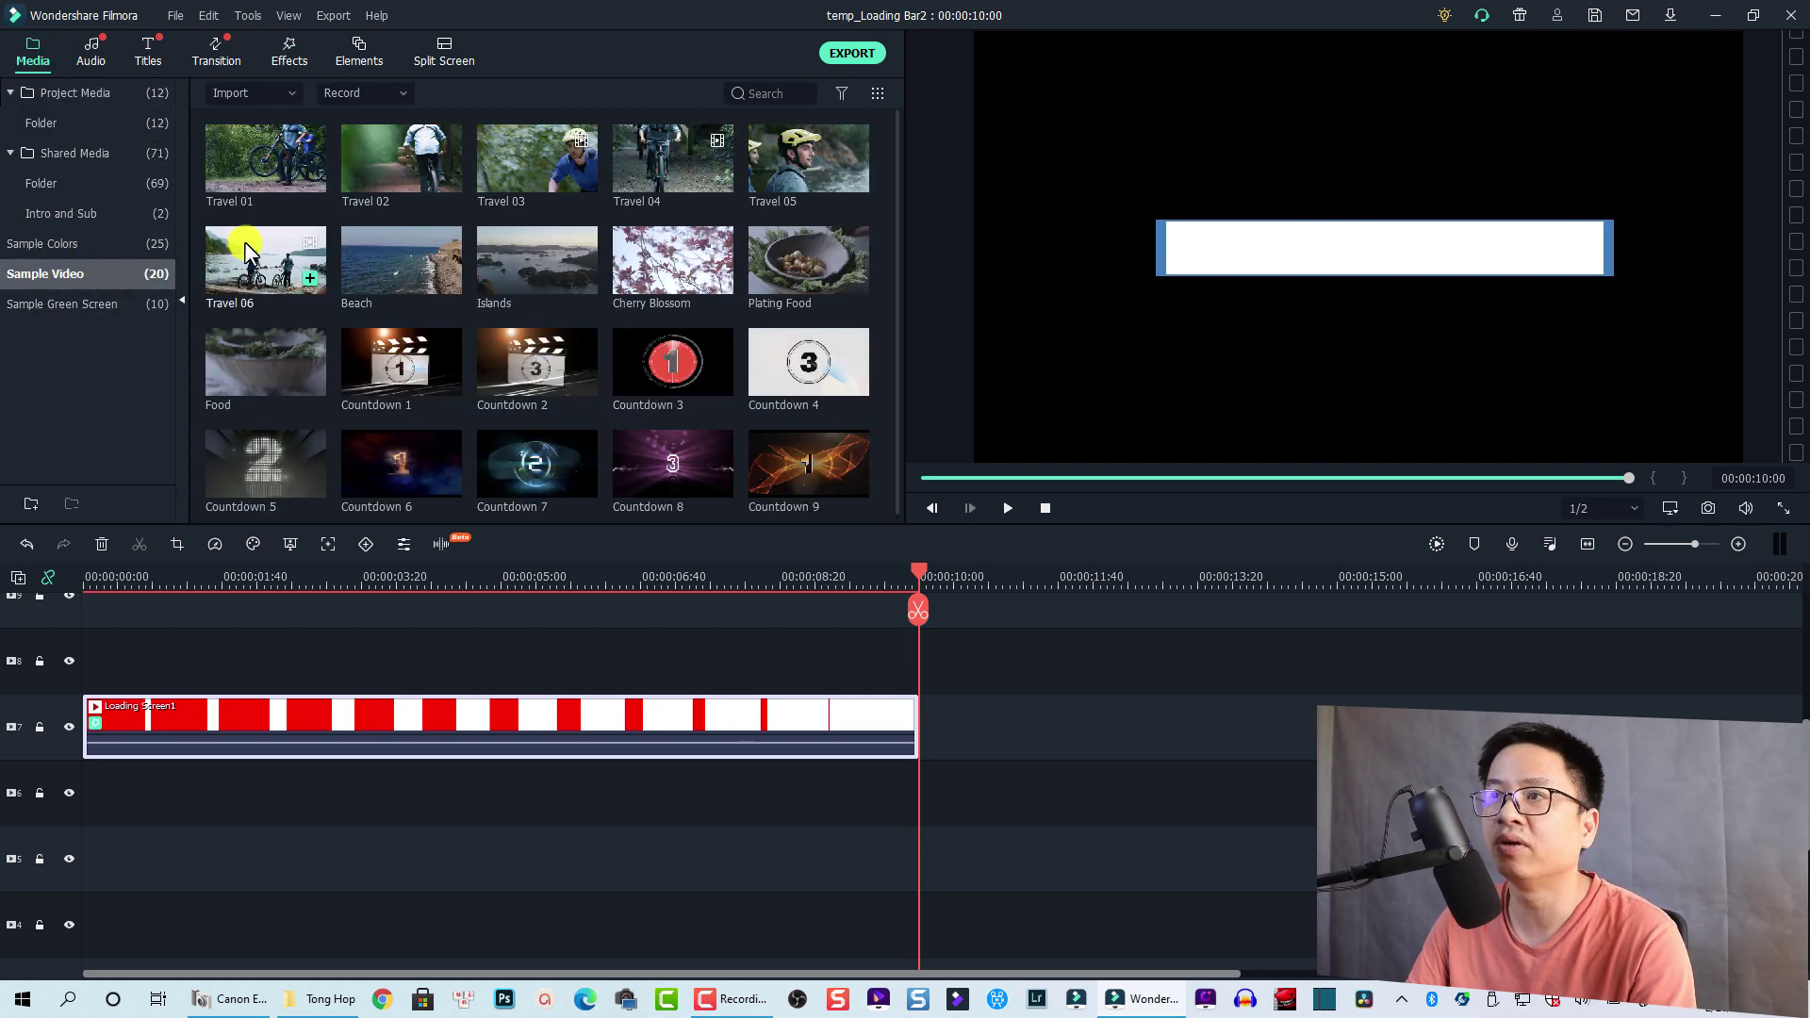
{"action": "left_click", "coordinate": [801, 165]}
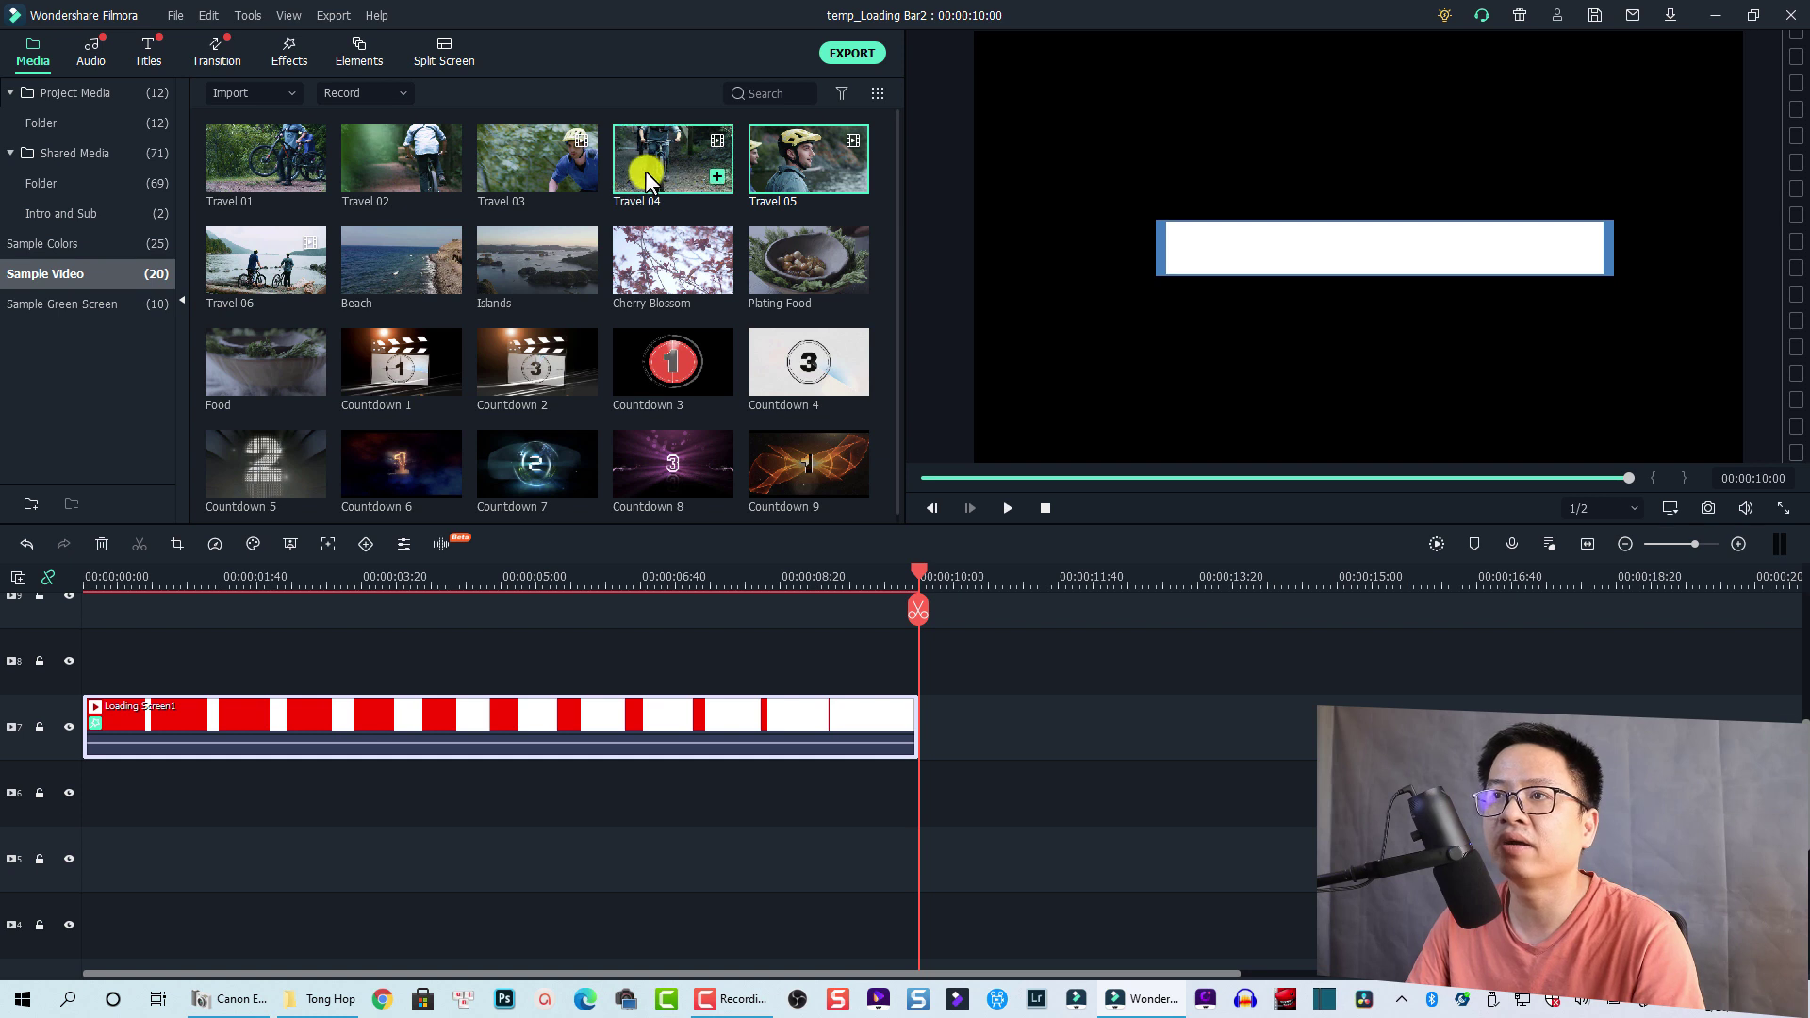
{"action": "left_click", "coordinate": [528, 177], "text": "shift"}
{"action": "left_click_drag", "start_coordinate": [528, 177], "coordinate": [94, 816]}
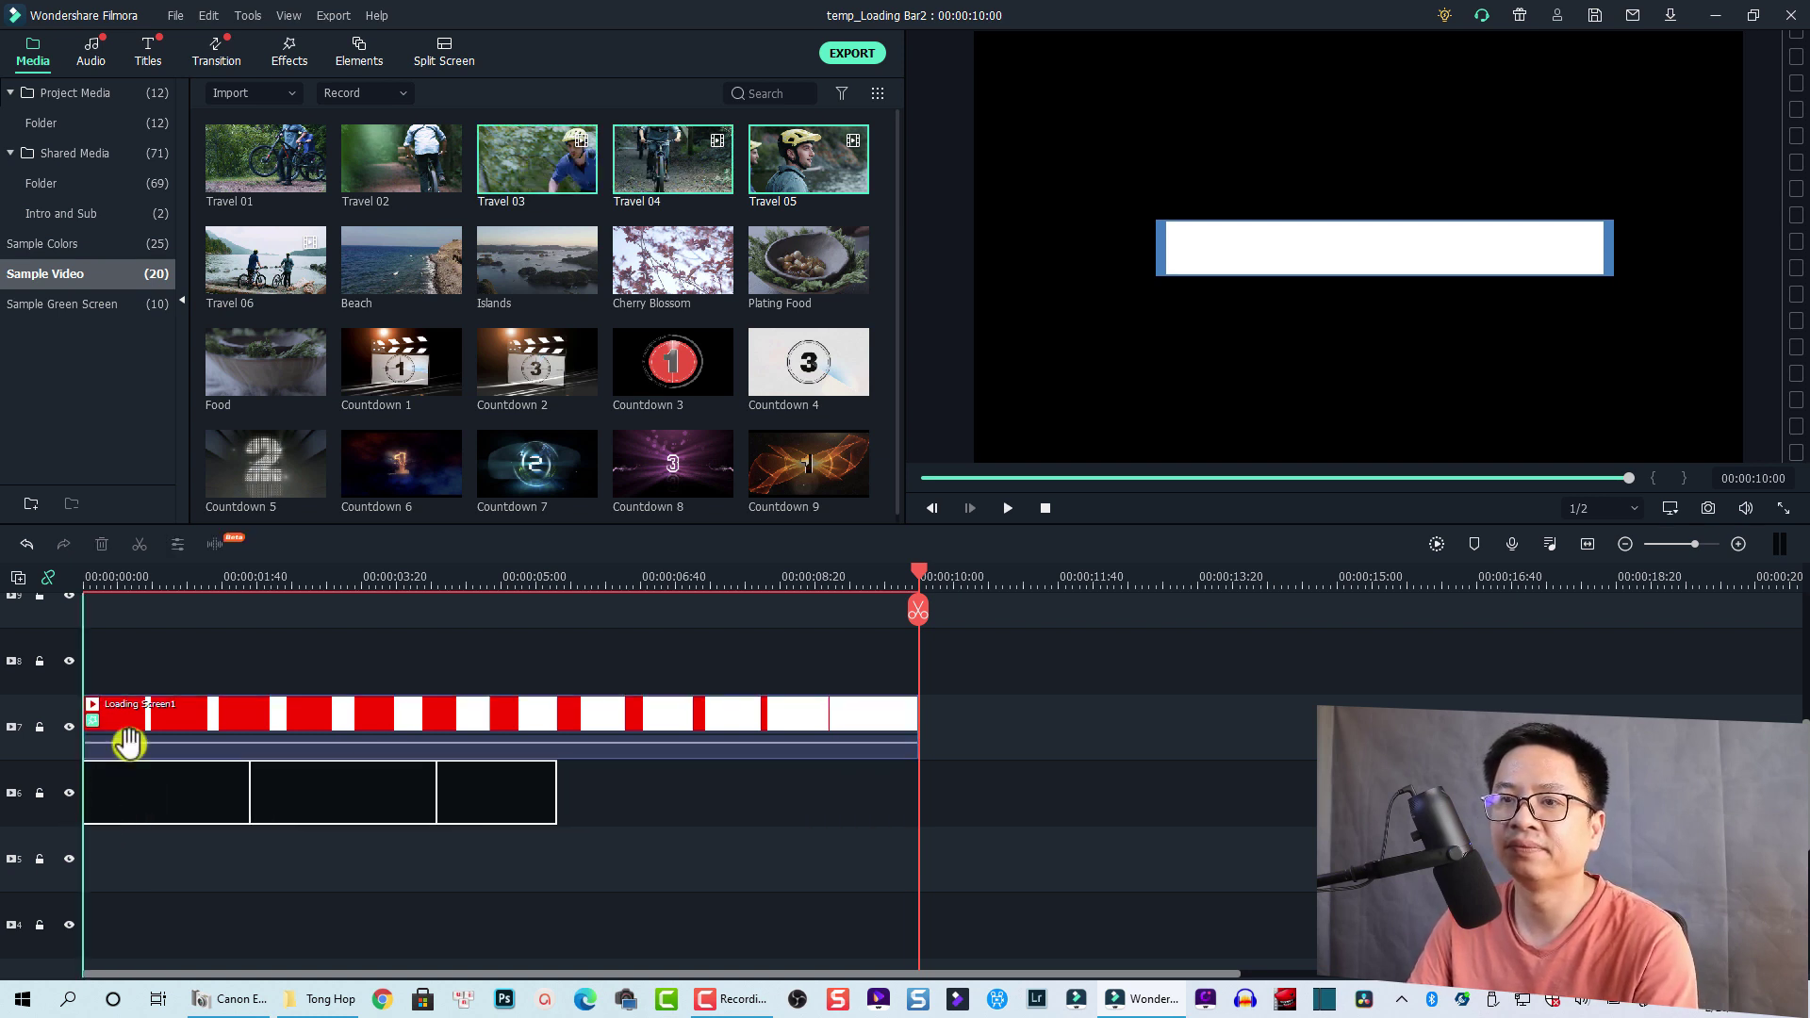
Preview the bar over the travel footage, then bring up Loading Screen1's clip options
{"action": "left_click", "coordinate": [140, 587]}
{"action": "left_click", "coordinate": [253, 877]}
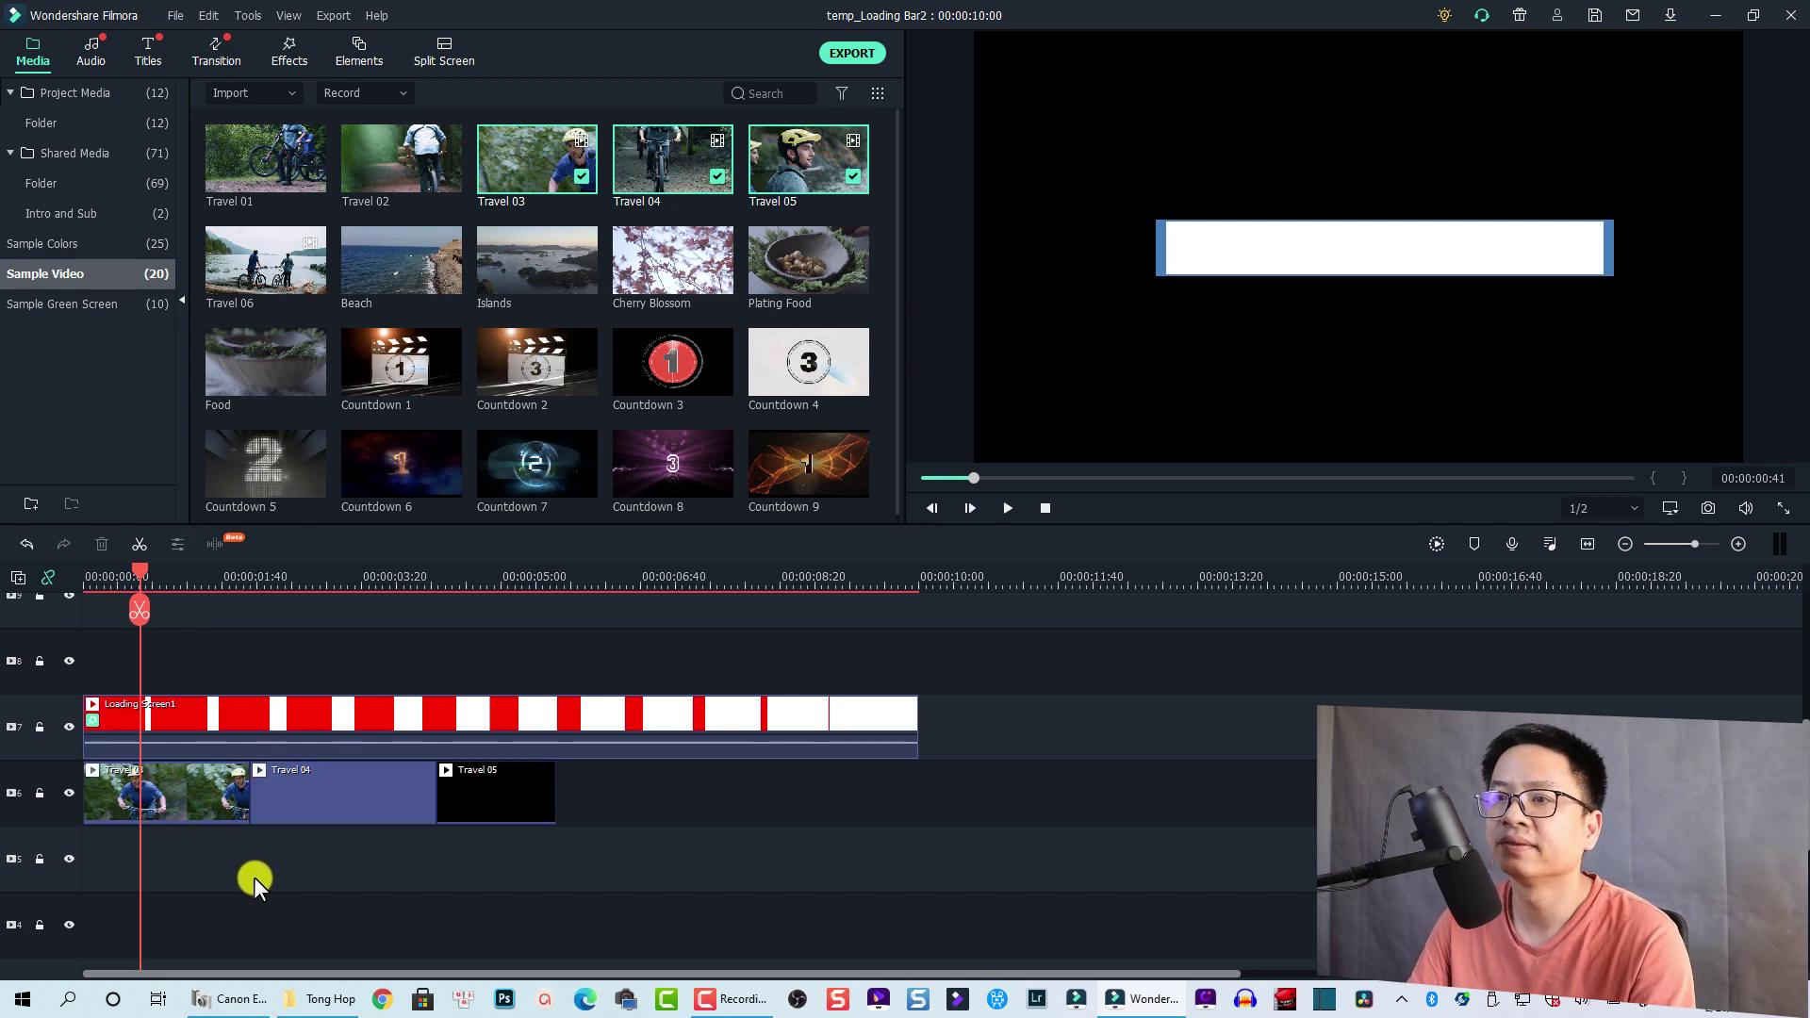
{"action": "key", "text": "space"}
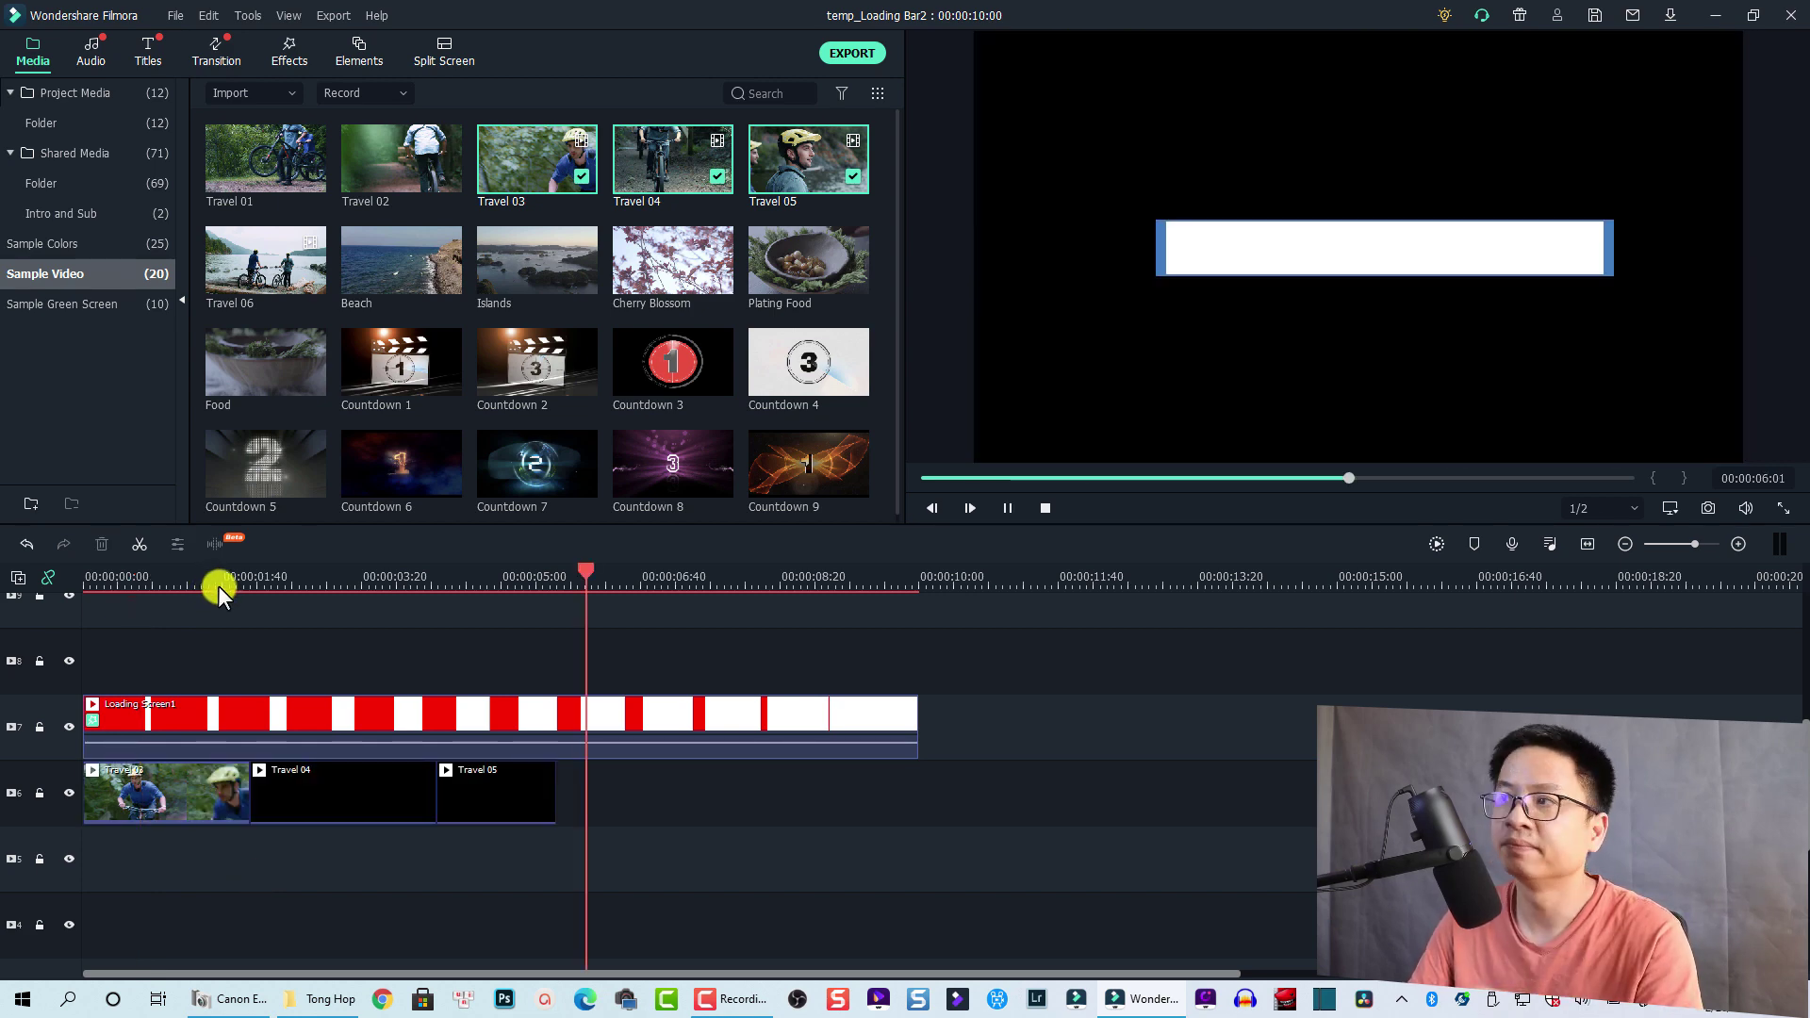
{"action": "left_click", "coordinate": [212, 586]}
{"action": "left_click", "coordinate": [306, 702]}
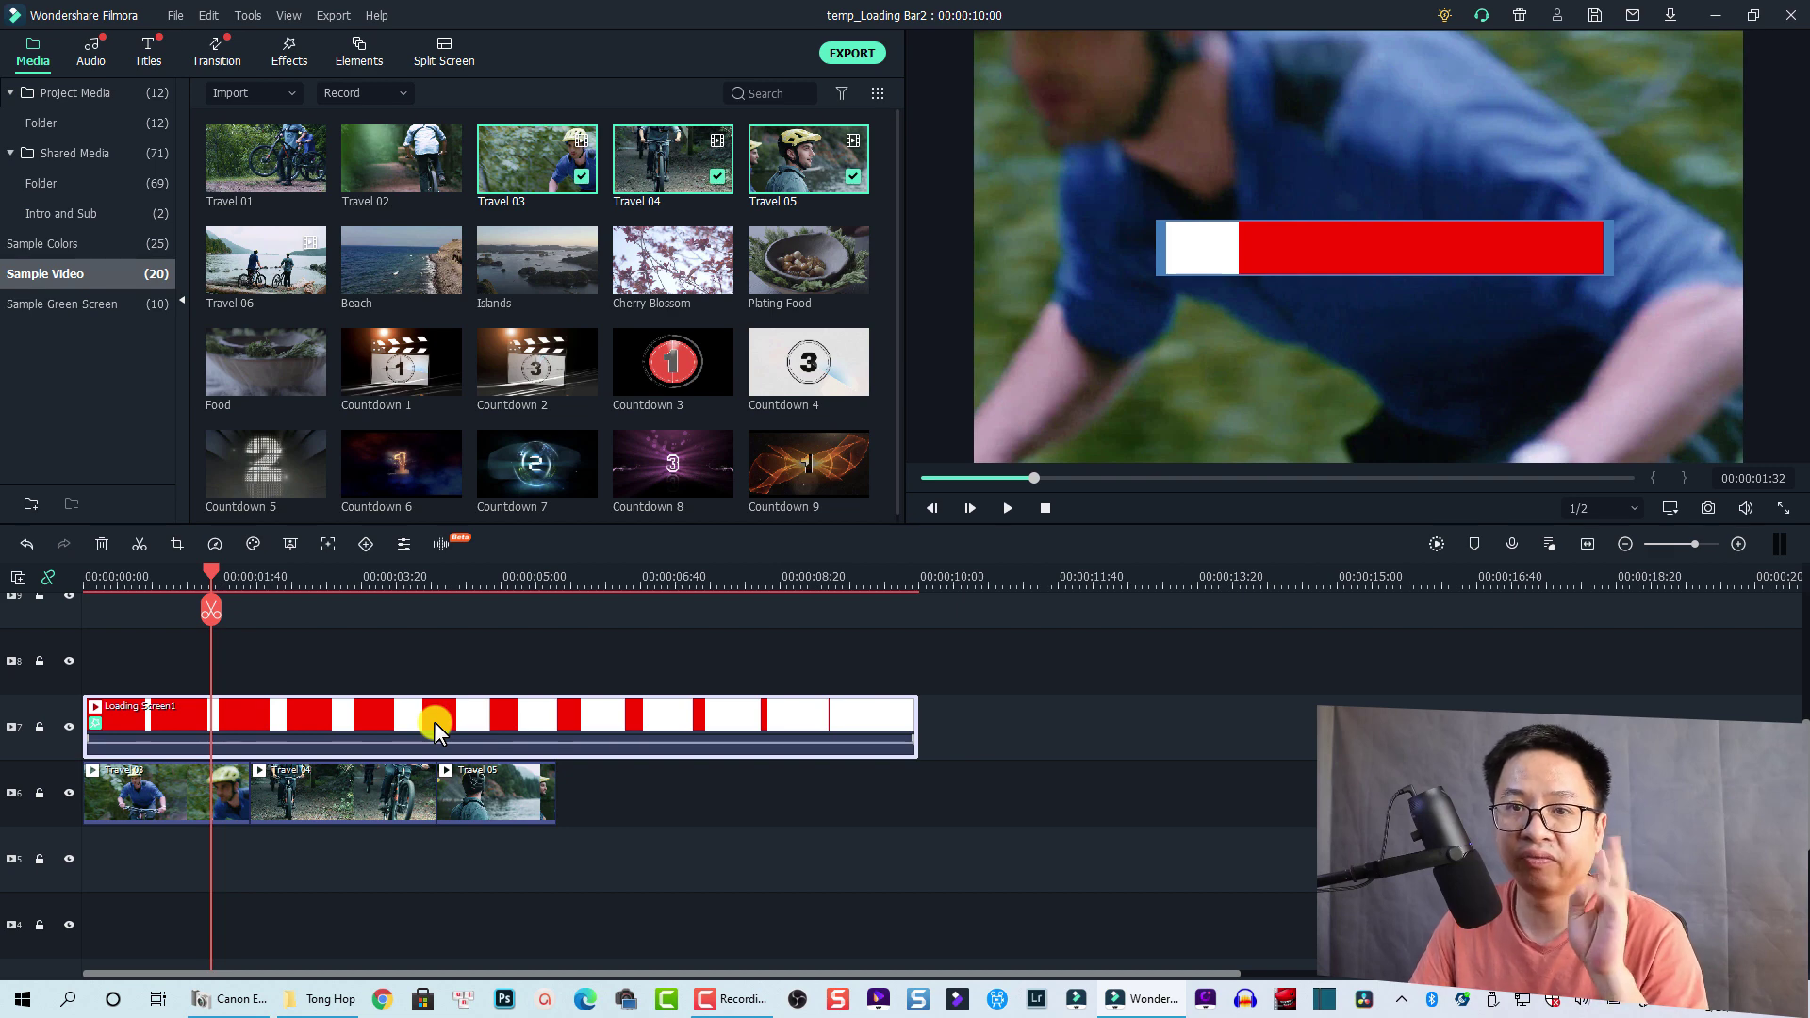
{"action": "right_click", "coordinate": [342, 712]}
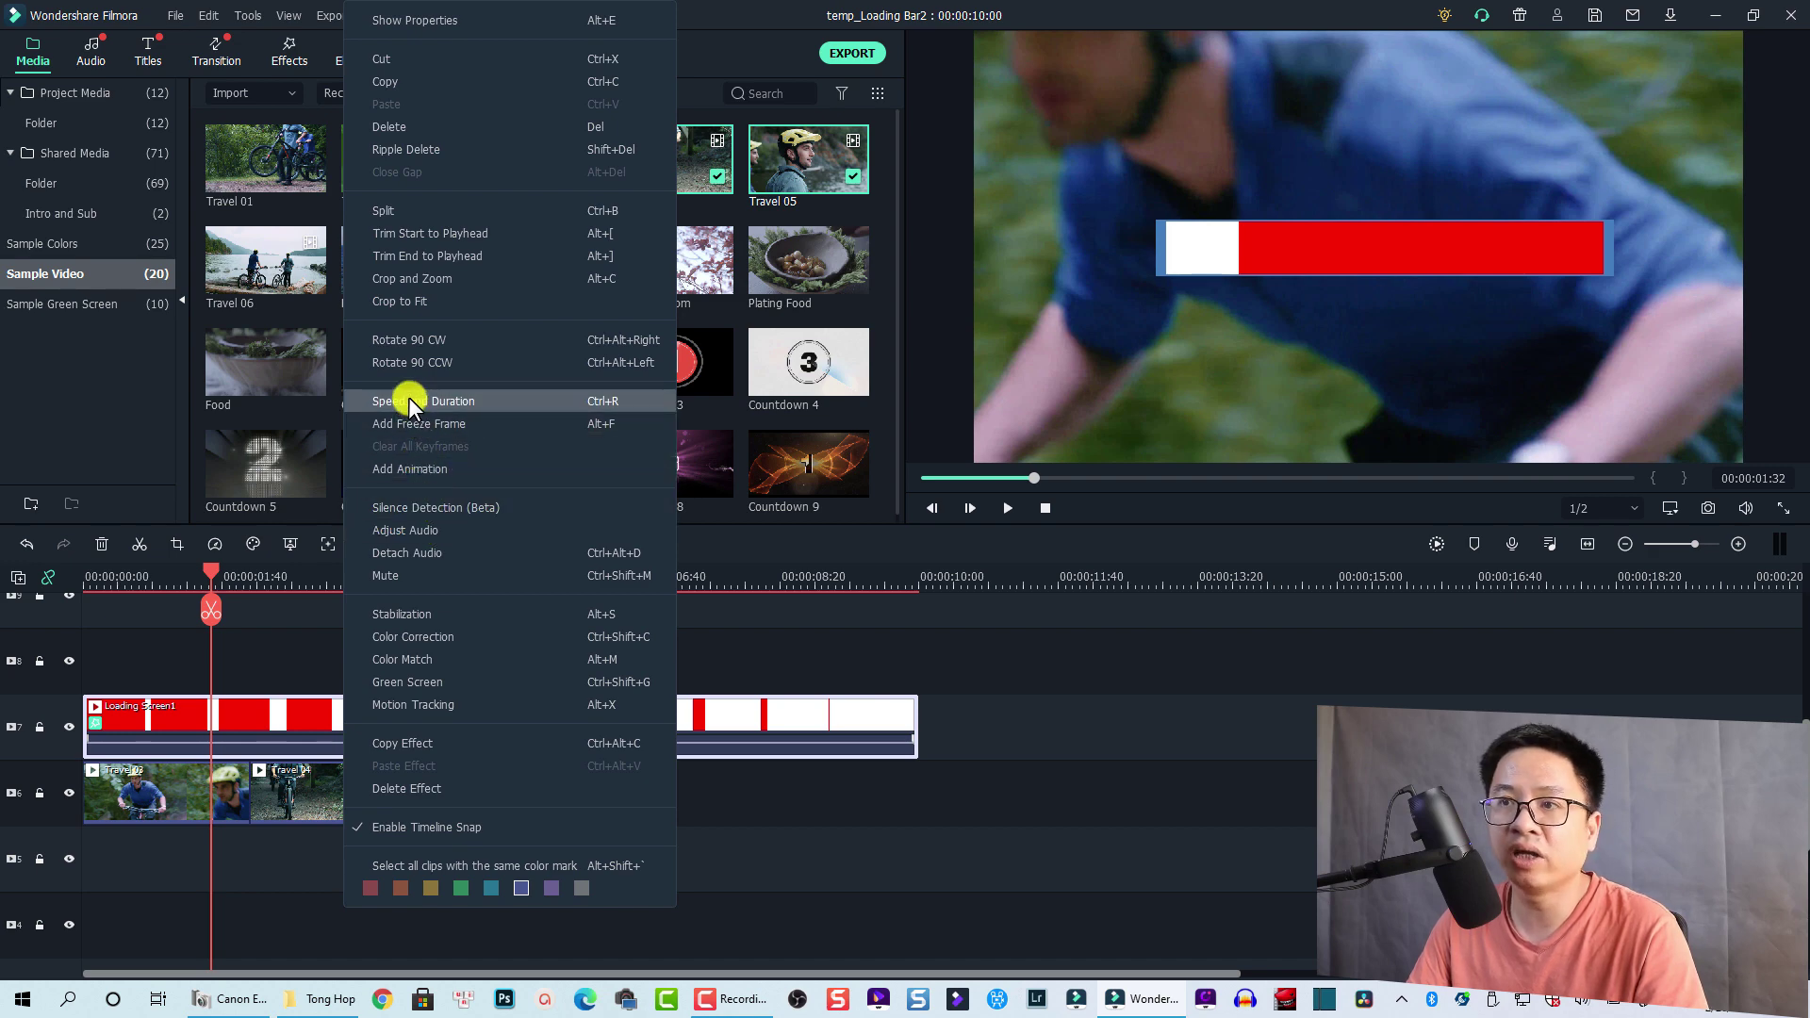
Set Loading Screen1's duration to 00:00:05:00, making it play at 2x speed
{"action": "left_click", "coordinate": [546, 618]}
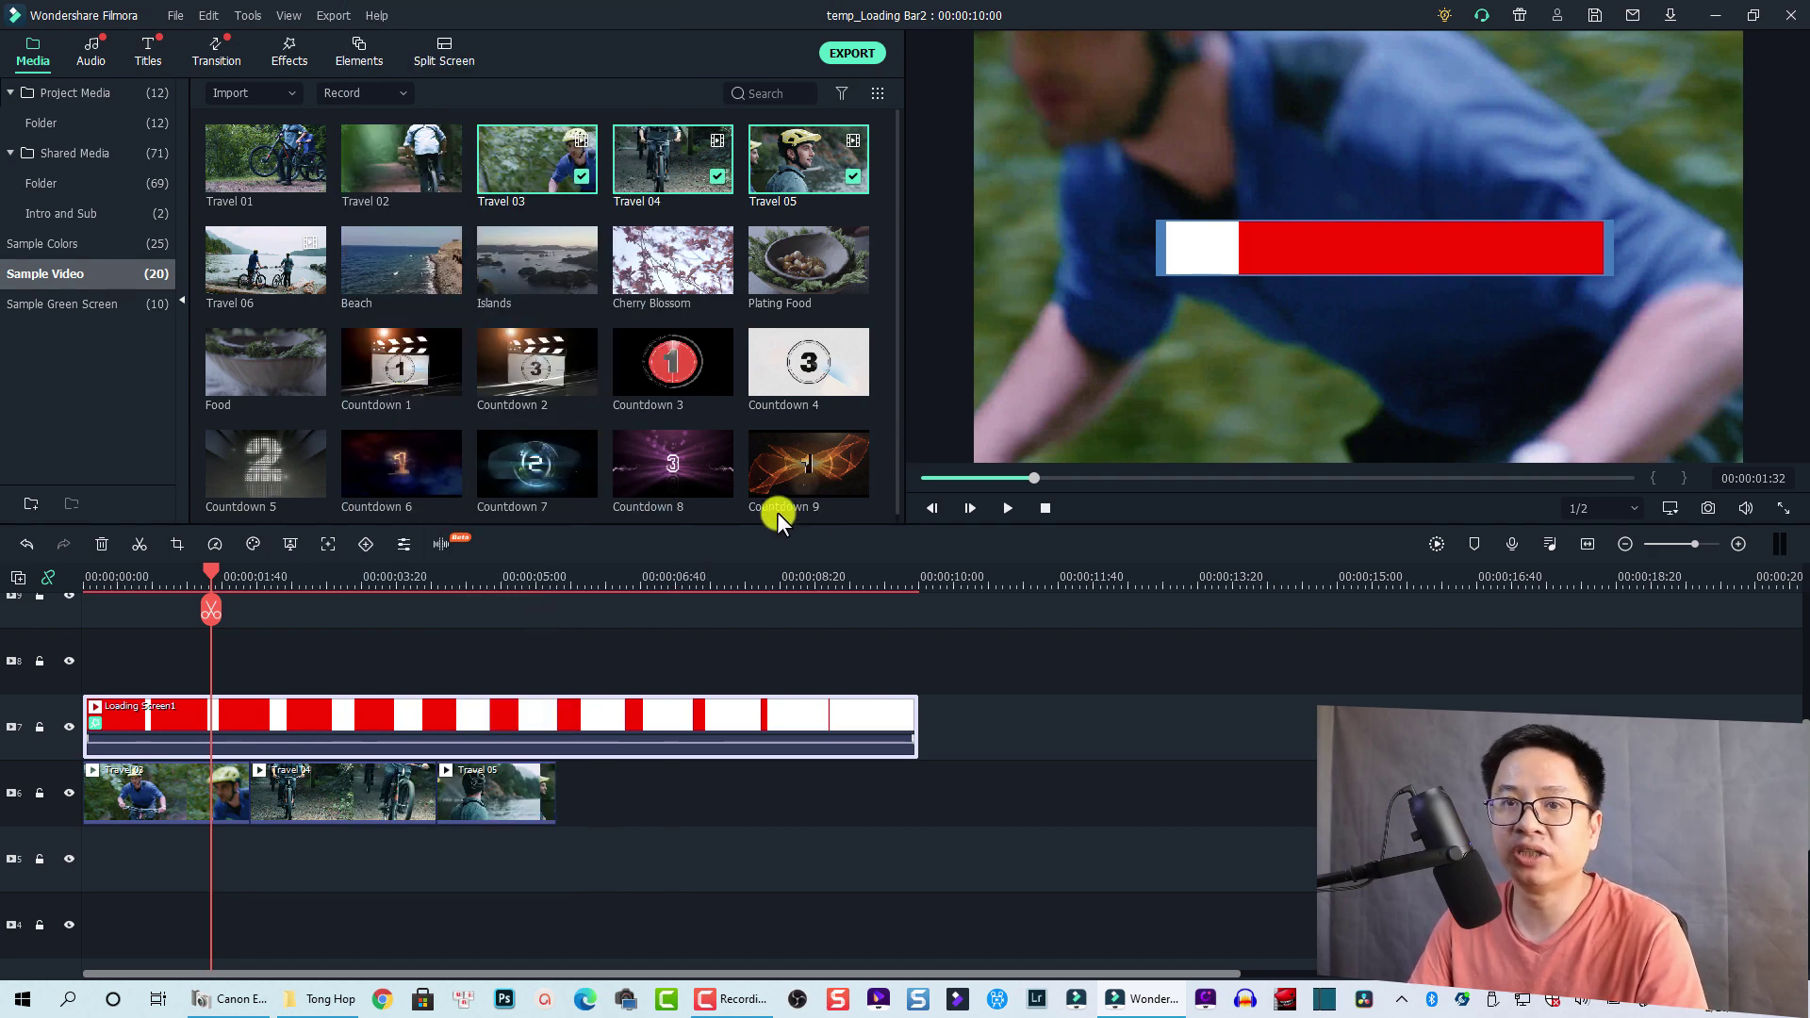
{"action": "key", "text": "ctrl+r"}
{"action": "left_click", "coordinate": [836, 421]}
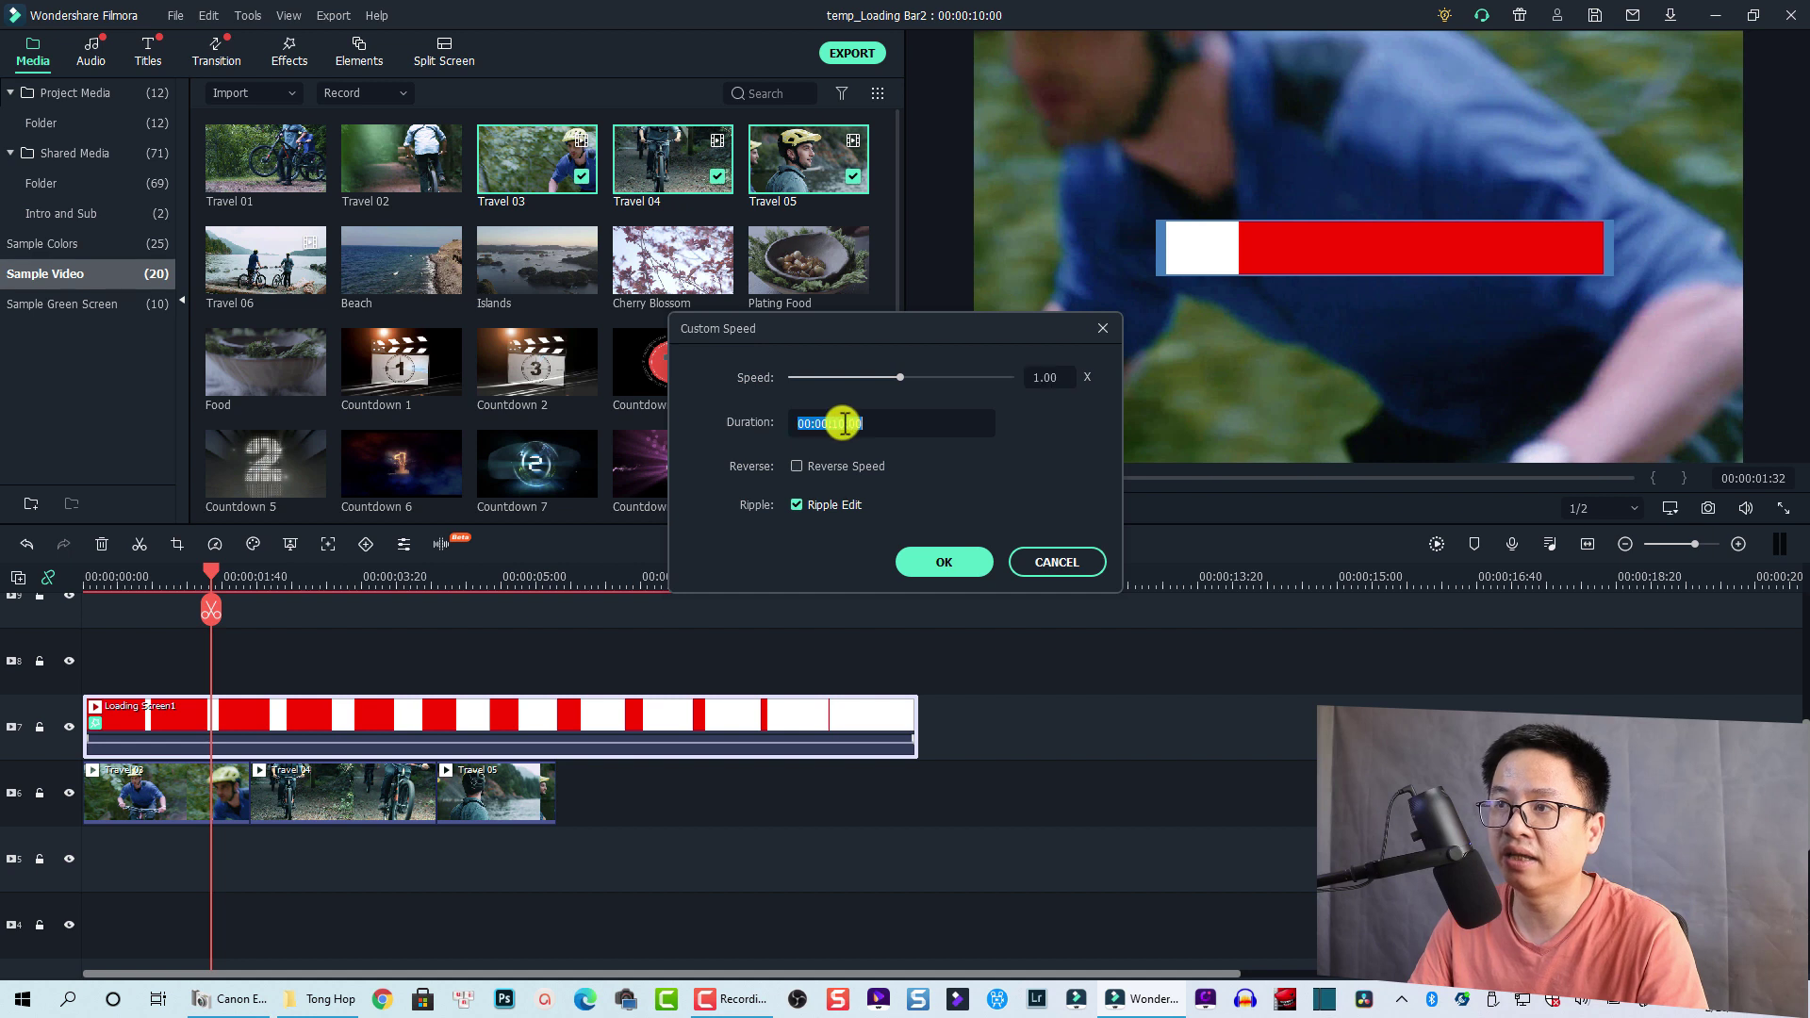
{"action": "double_click", "coordinate": [835, 424]}
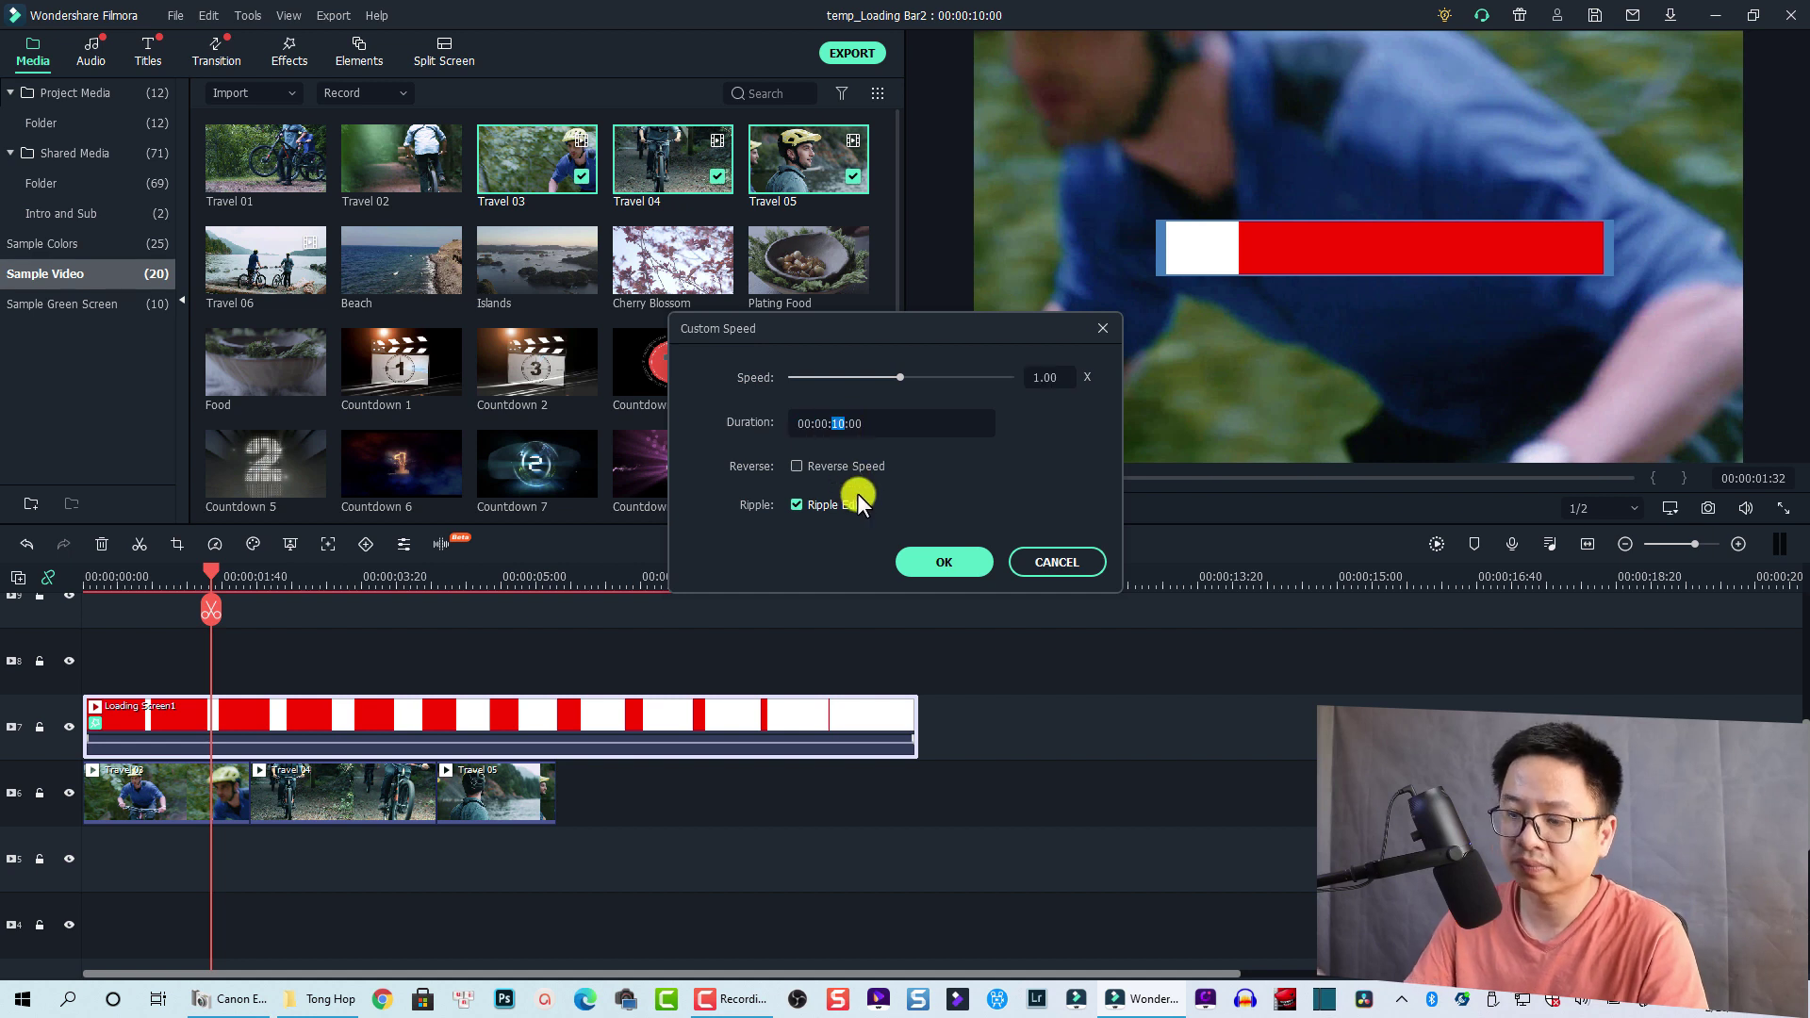
{"action": "type", "text": "05"}
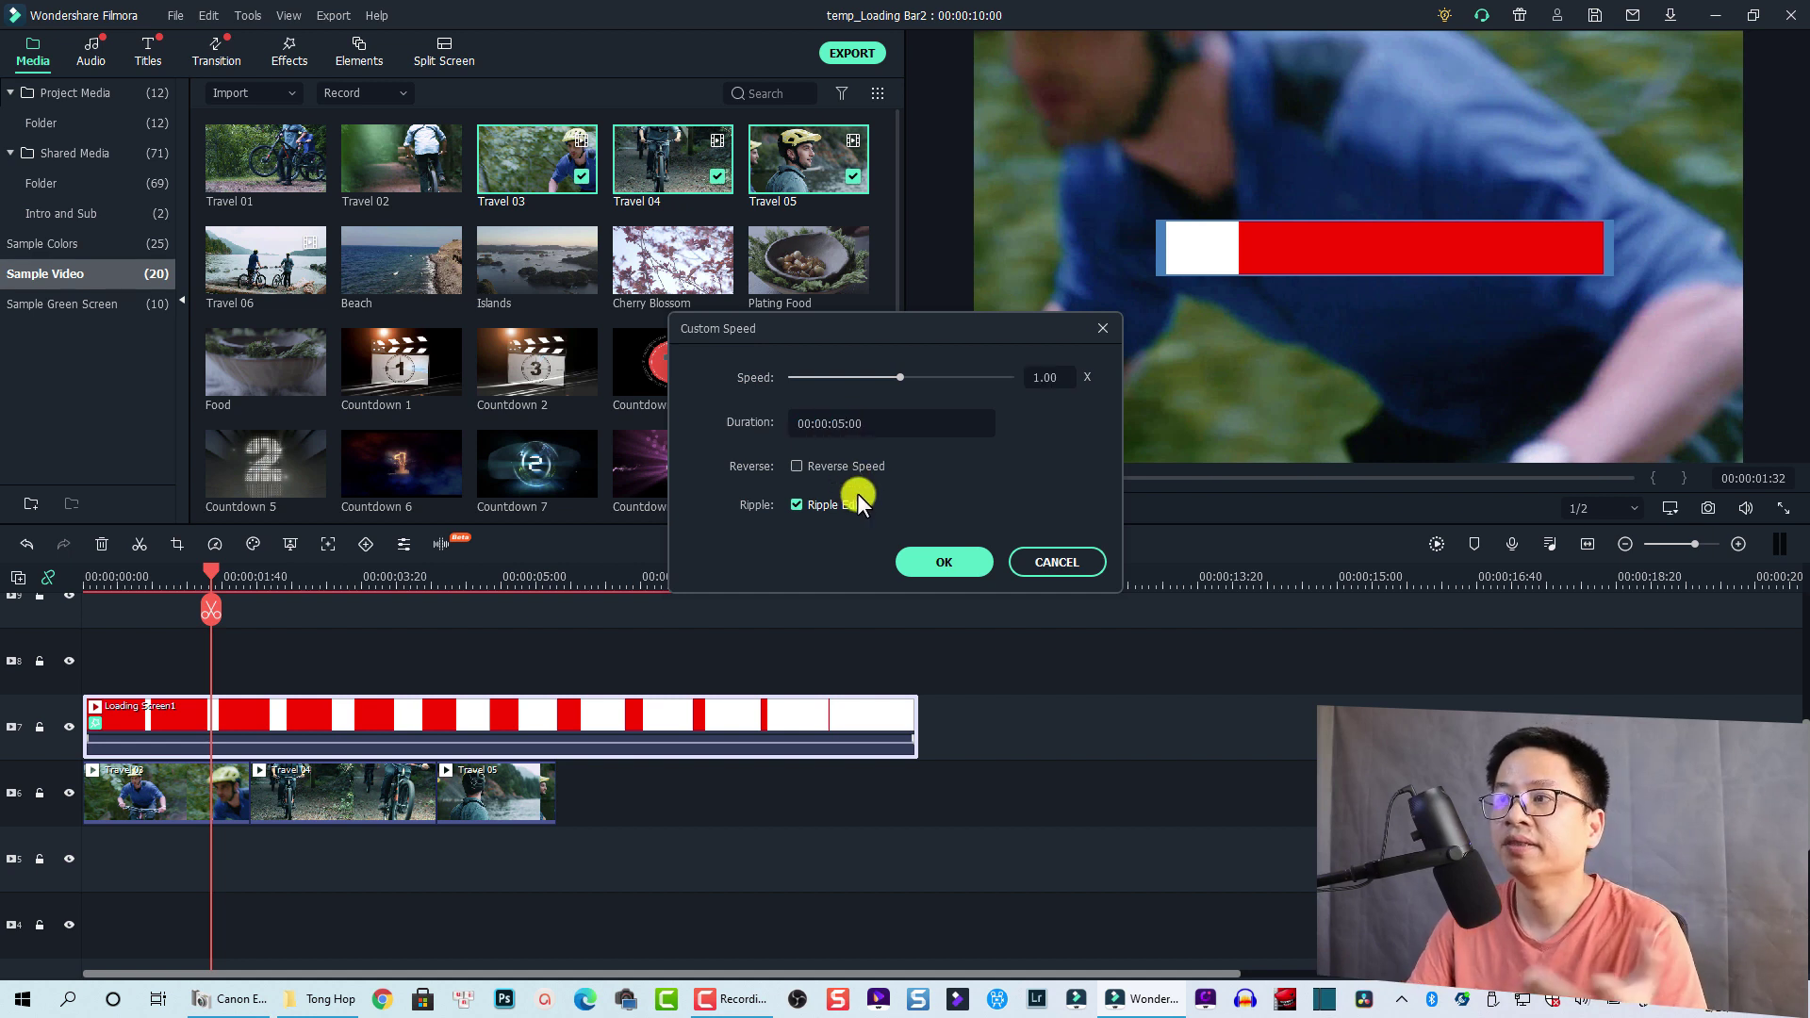
{"action": "left_click", "coordinate": [931, 560]}
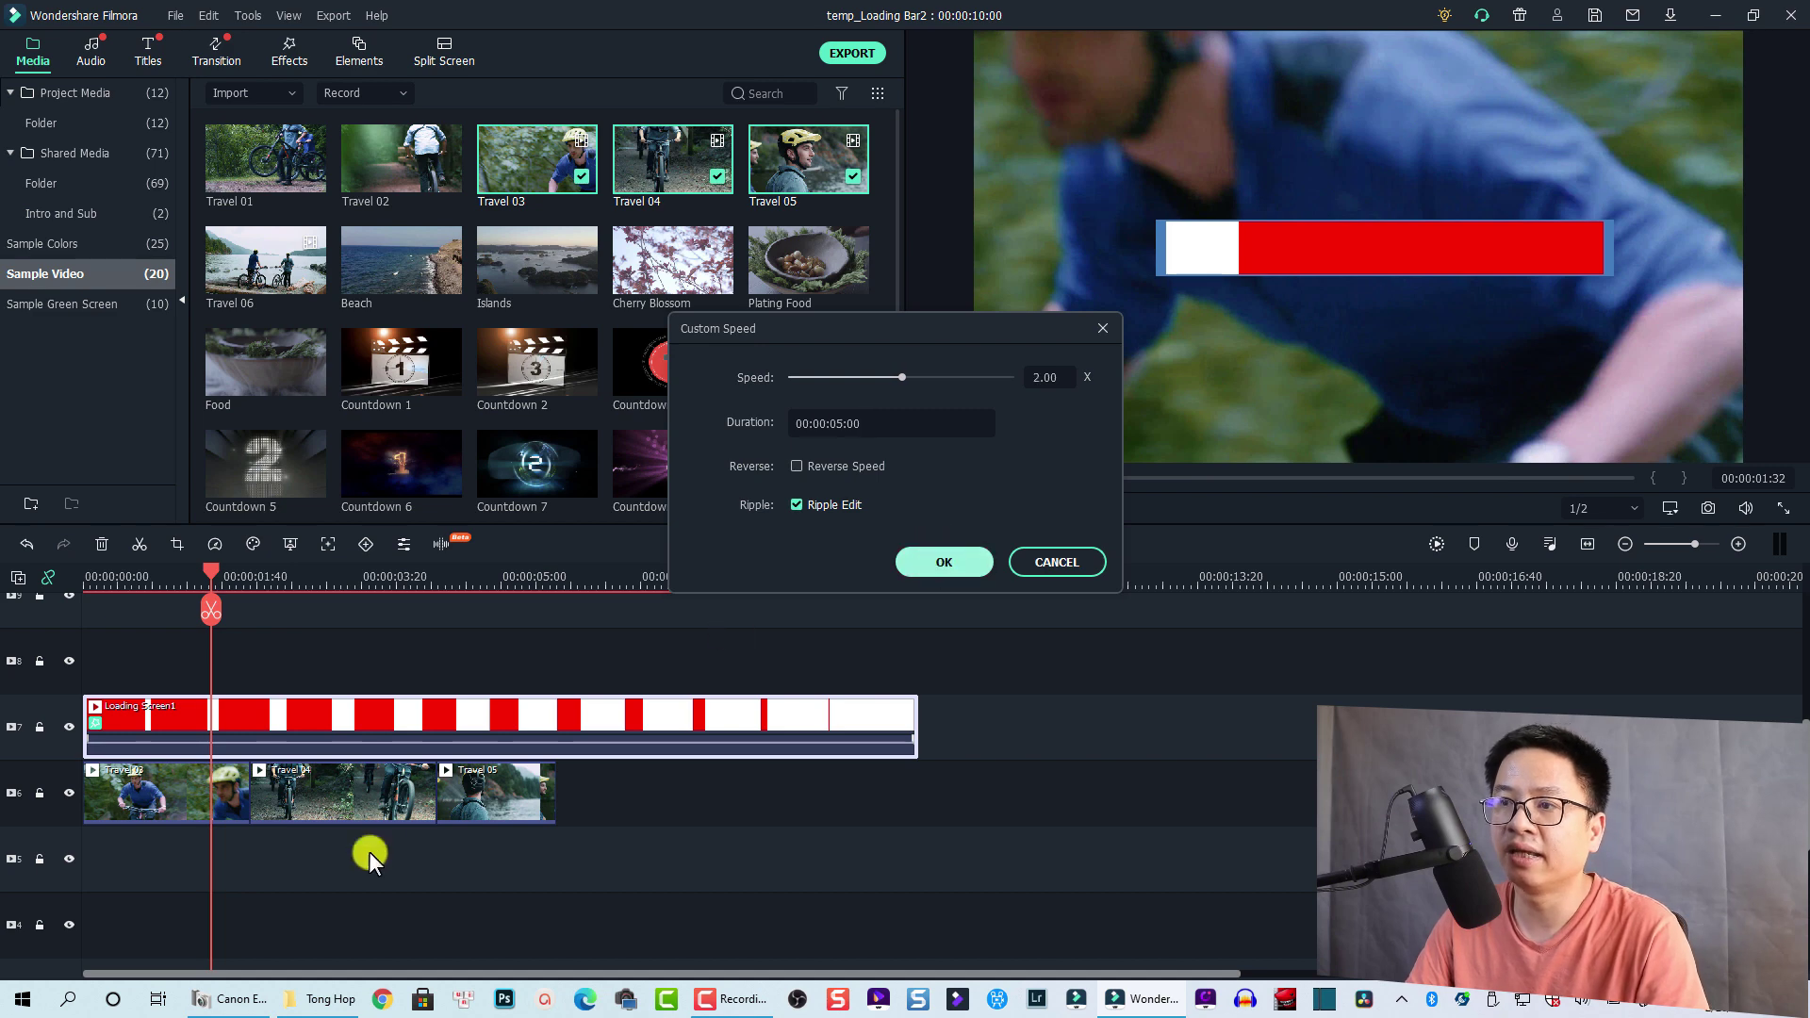
{"action": "left_click", "coordinate": [90, 578]}
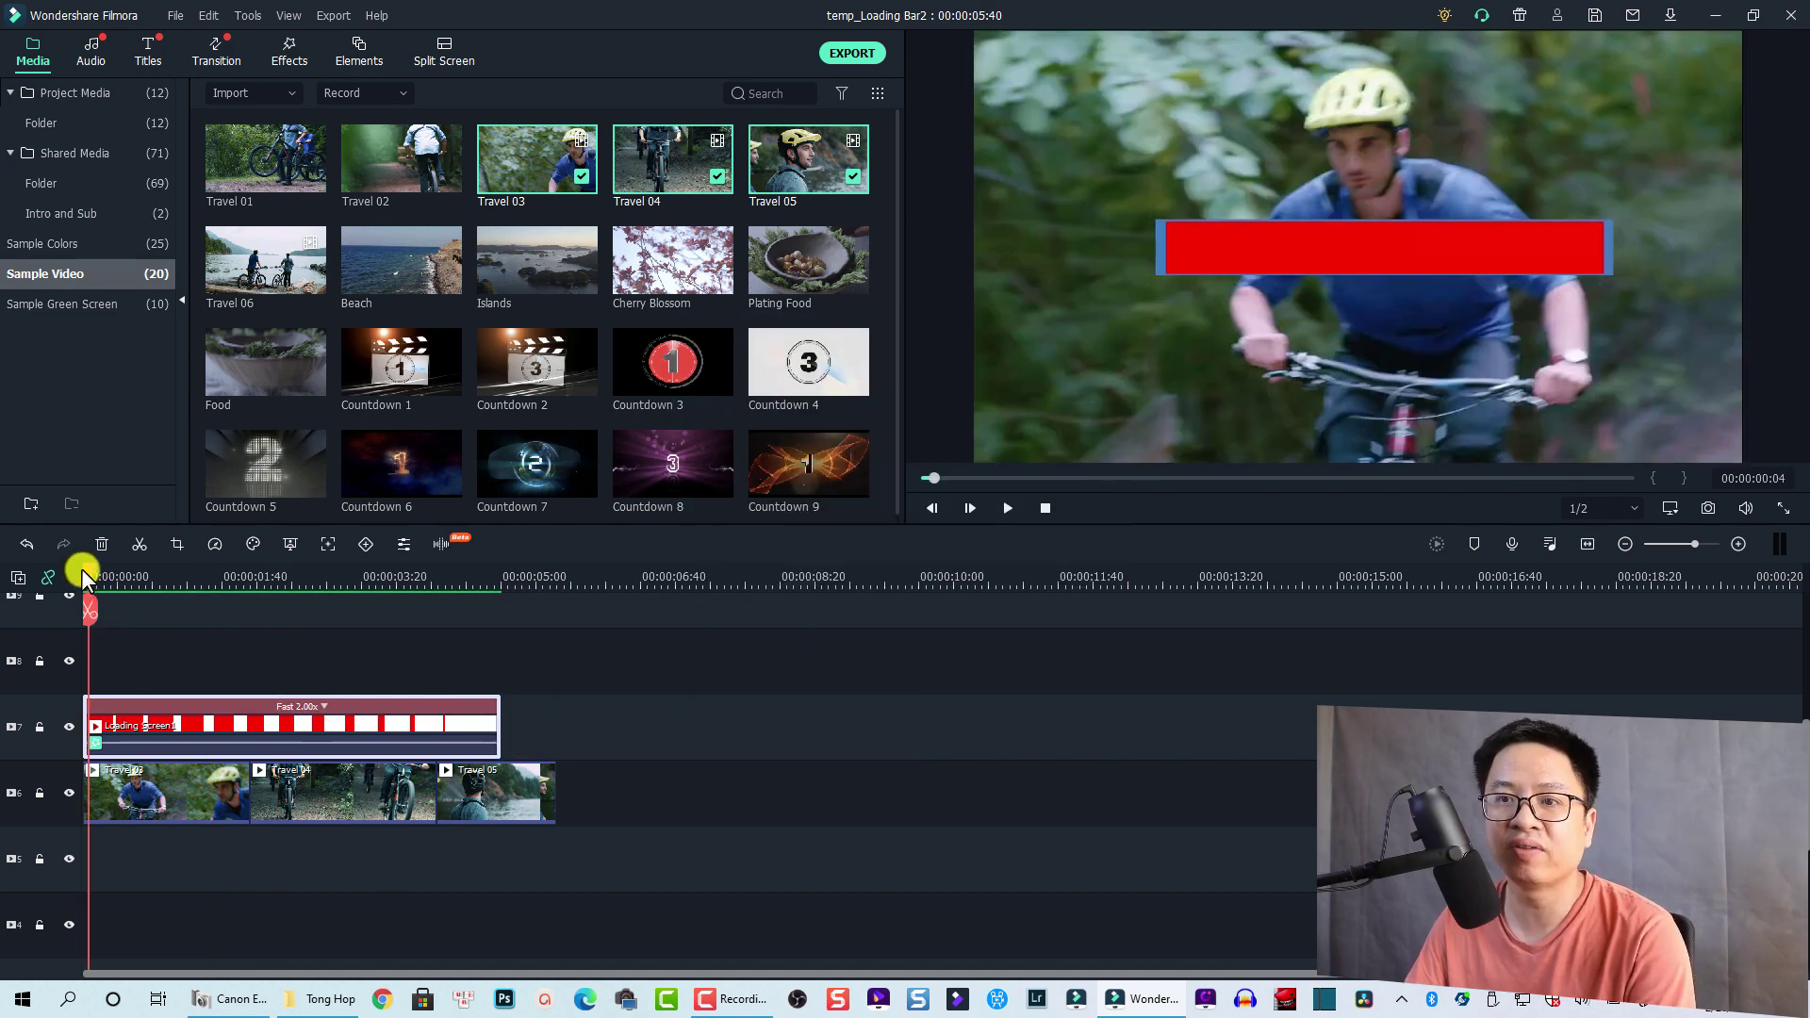
{"action": "left_click_drag", "start_coordinate": [83, 577], "coordinate": [74, 575]}
{"action": "key", "text": "space"}
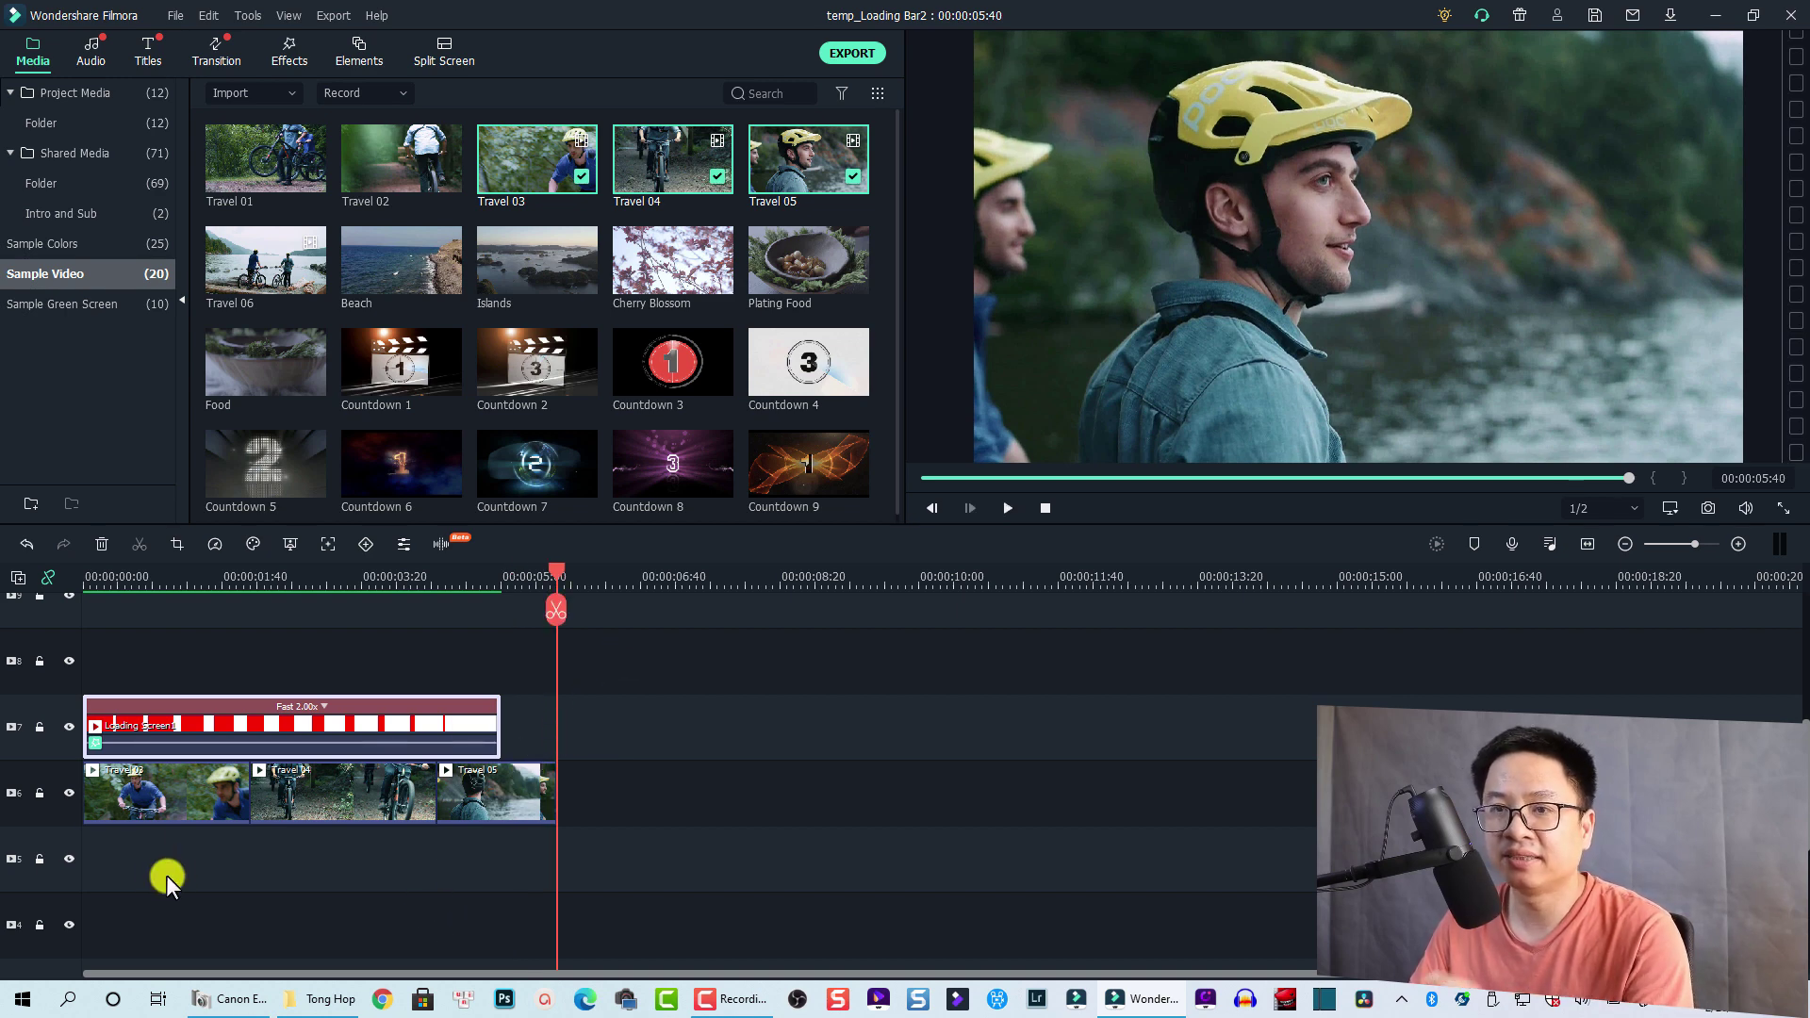
{"action": "key", "text": "ctrl+a"}
Clear the timeline, add the saved Loading bar 2 custom title, and play it
{"action": "key", "text": "Delete"}
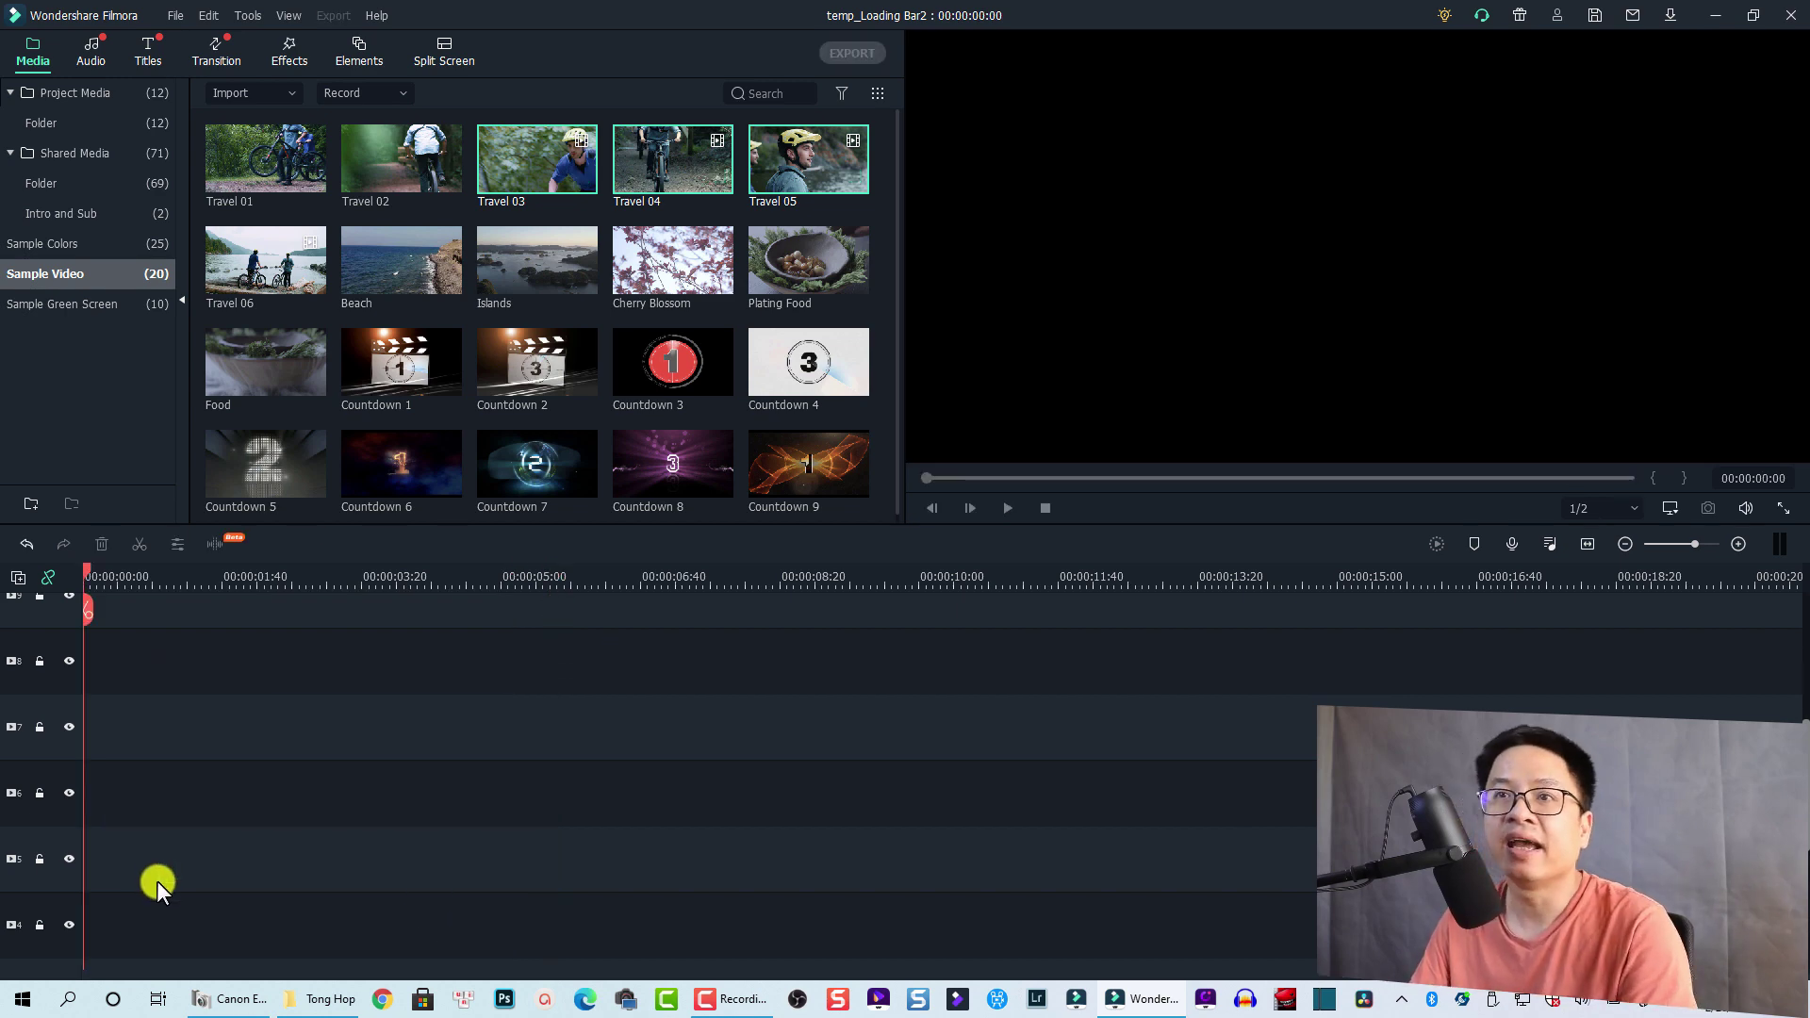
{"action": "left_click", "coordinate": [145, 48]}
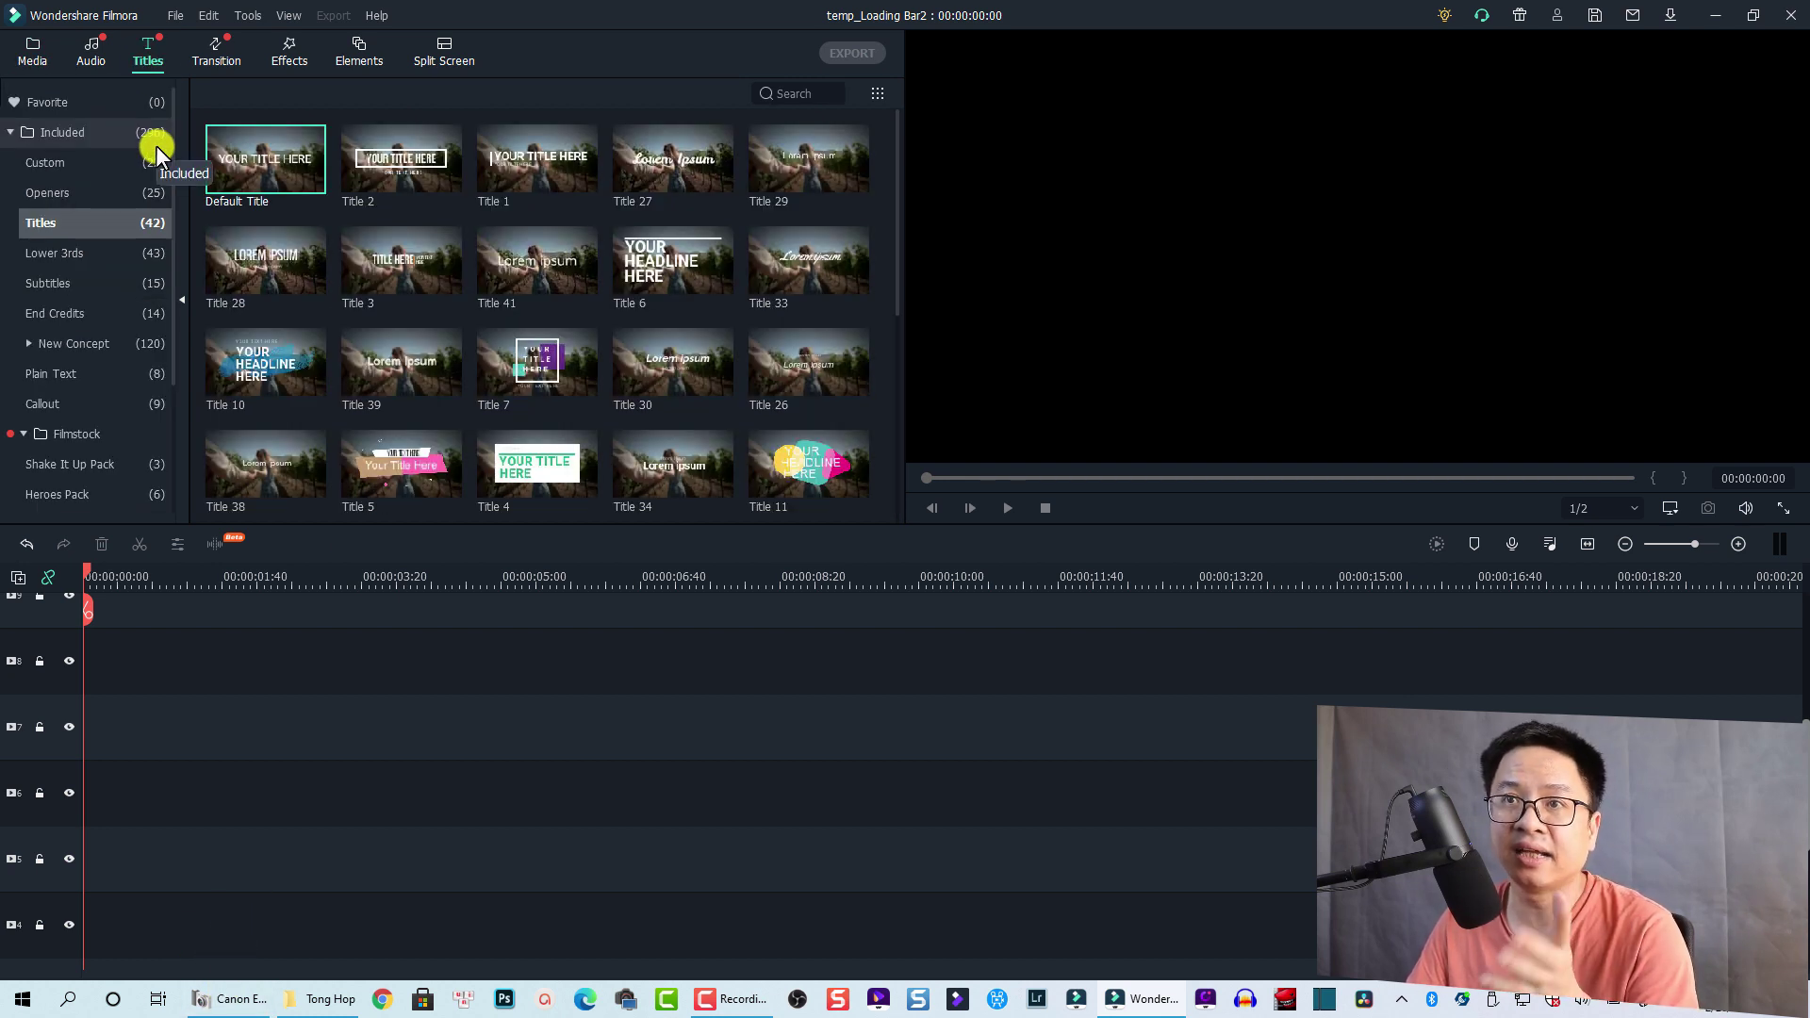
{"action": "left_click", "coordinate": [45, 163]}
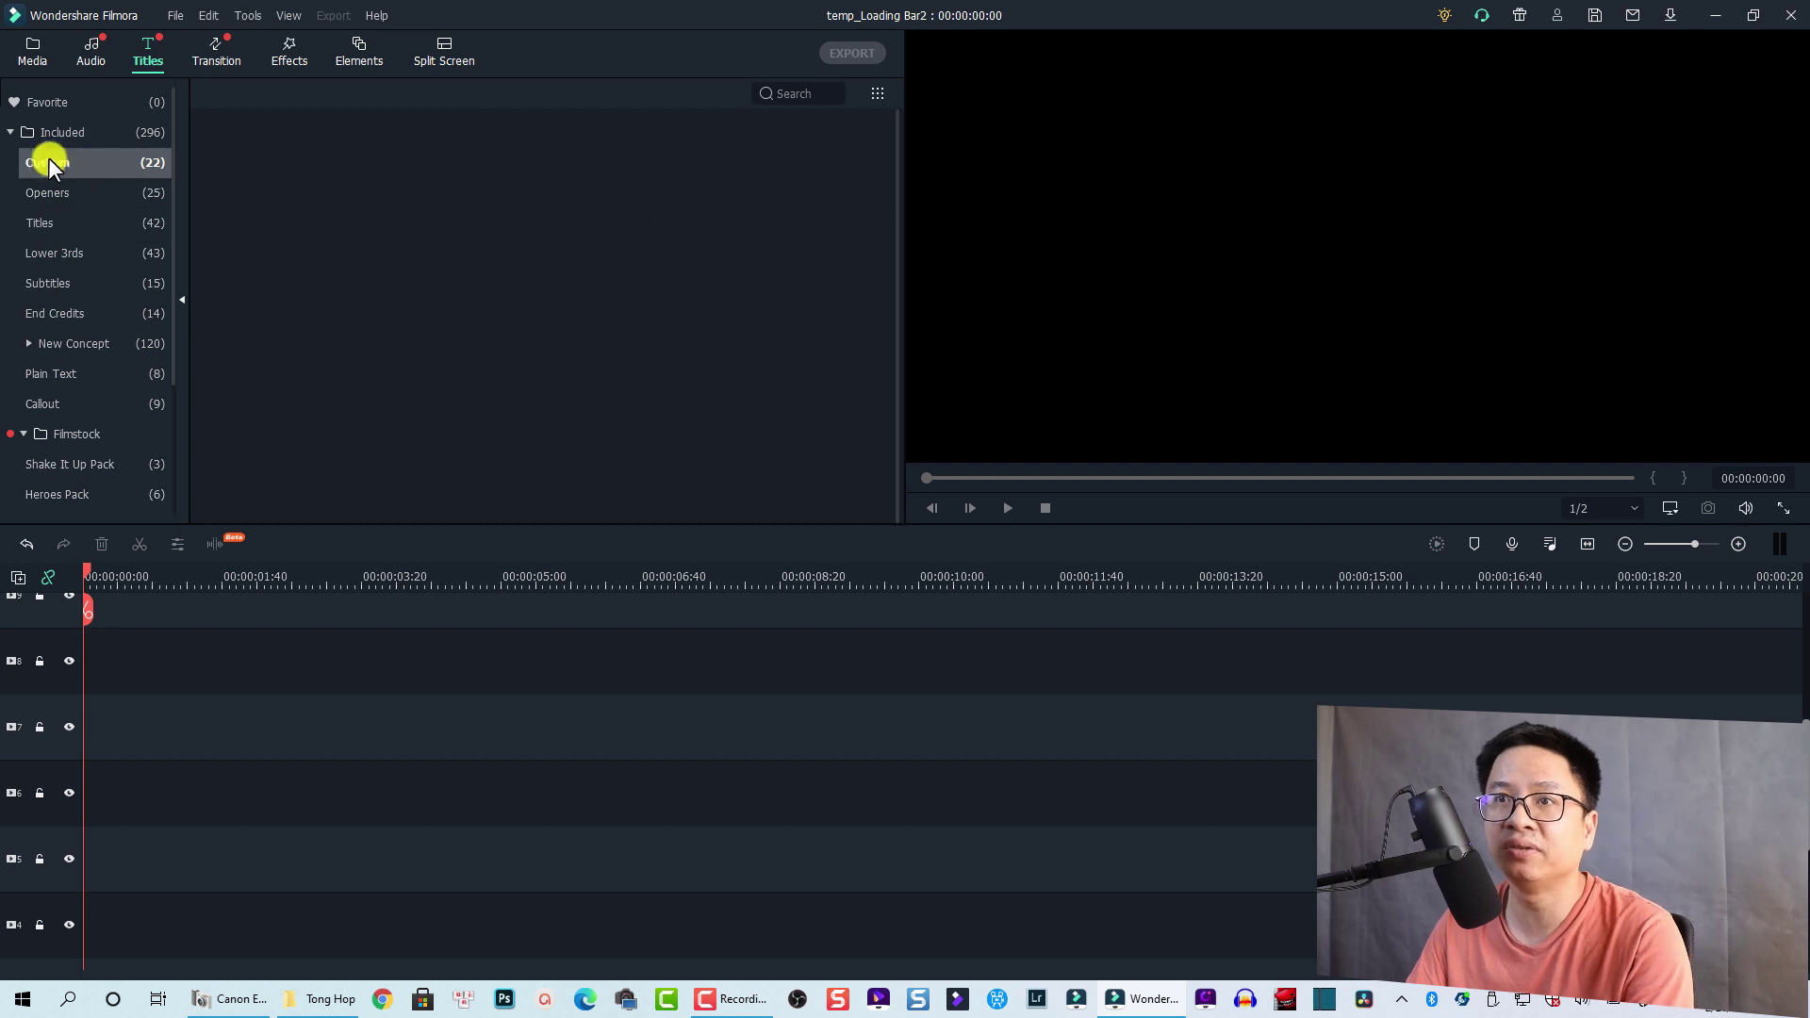
{"action": "scroll", "coordinate": [566, 433], "scroll_direction": "down", "scroll_amount": 2}
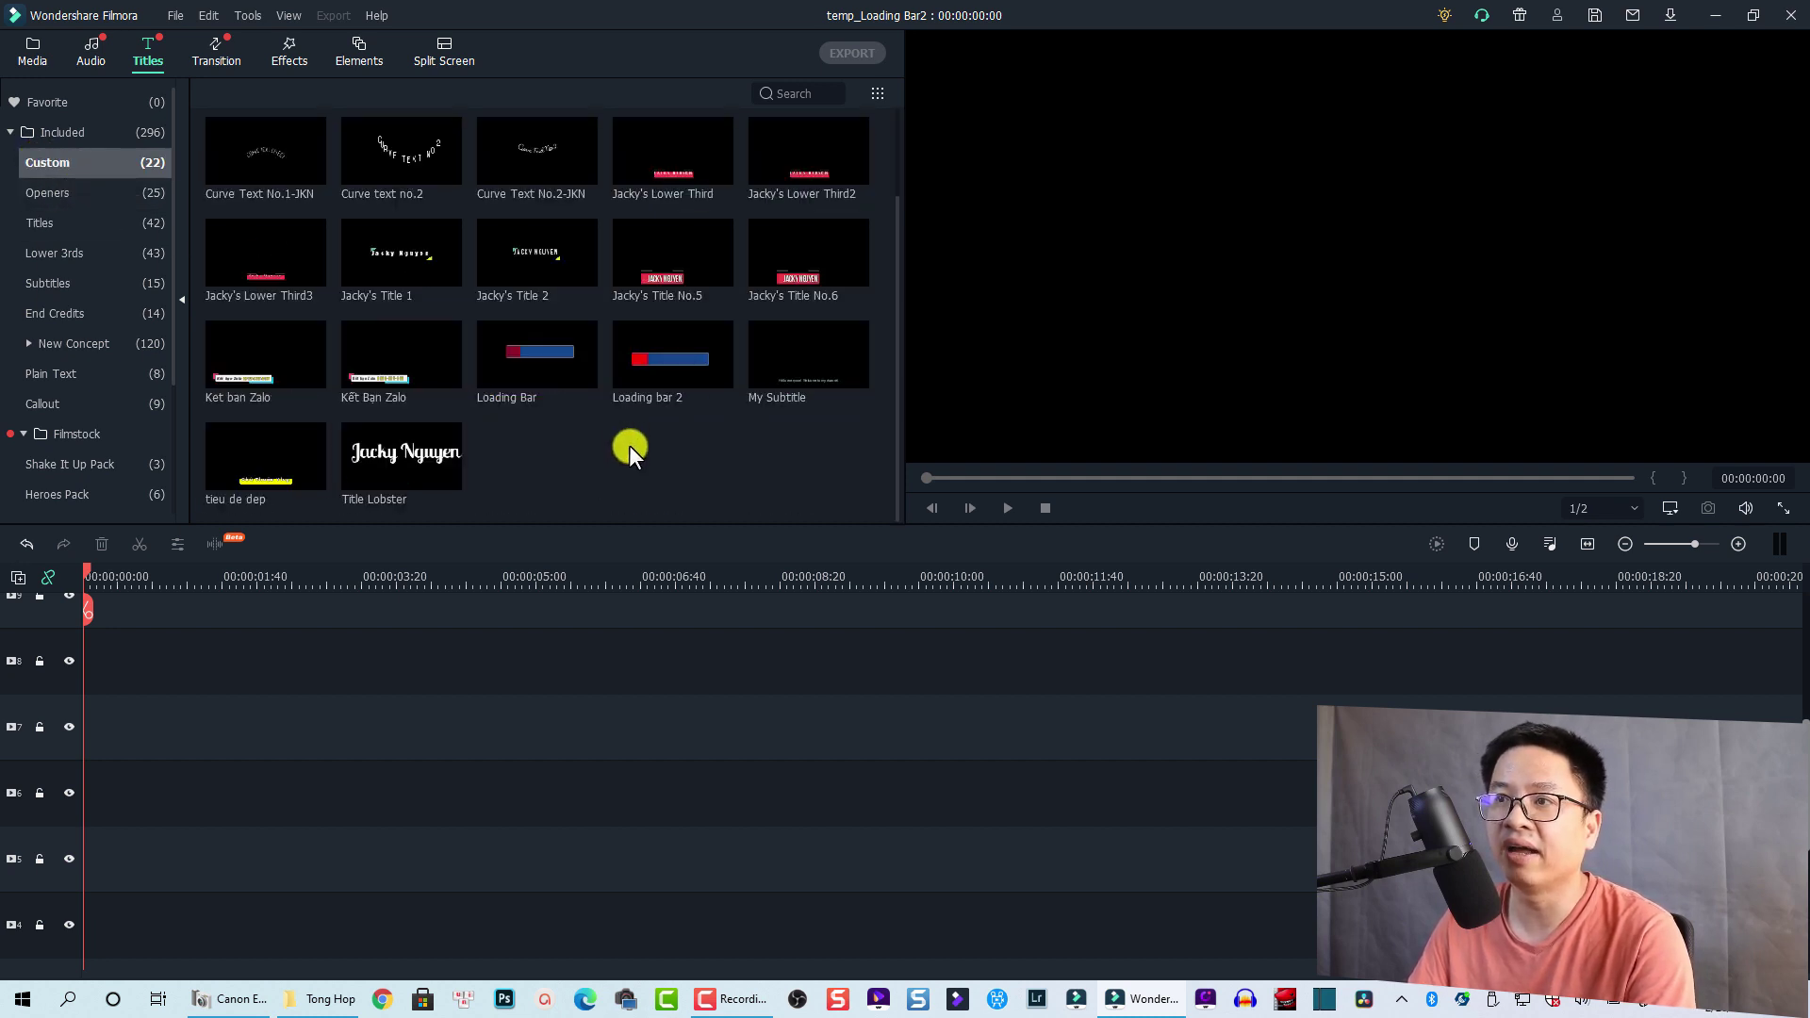
{"action": "left_click_drag", "start_coordinate": [637, 373], "coordinate": [83, 806]}
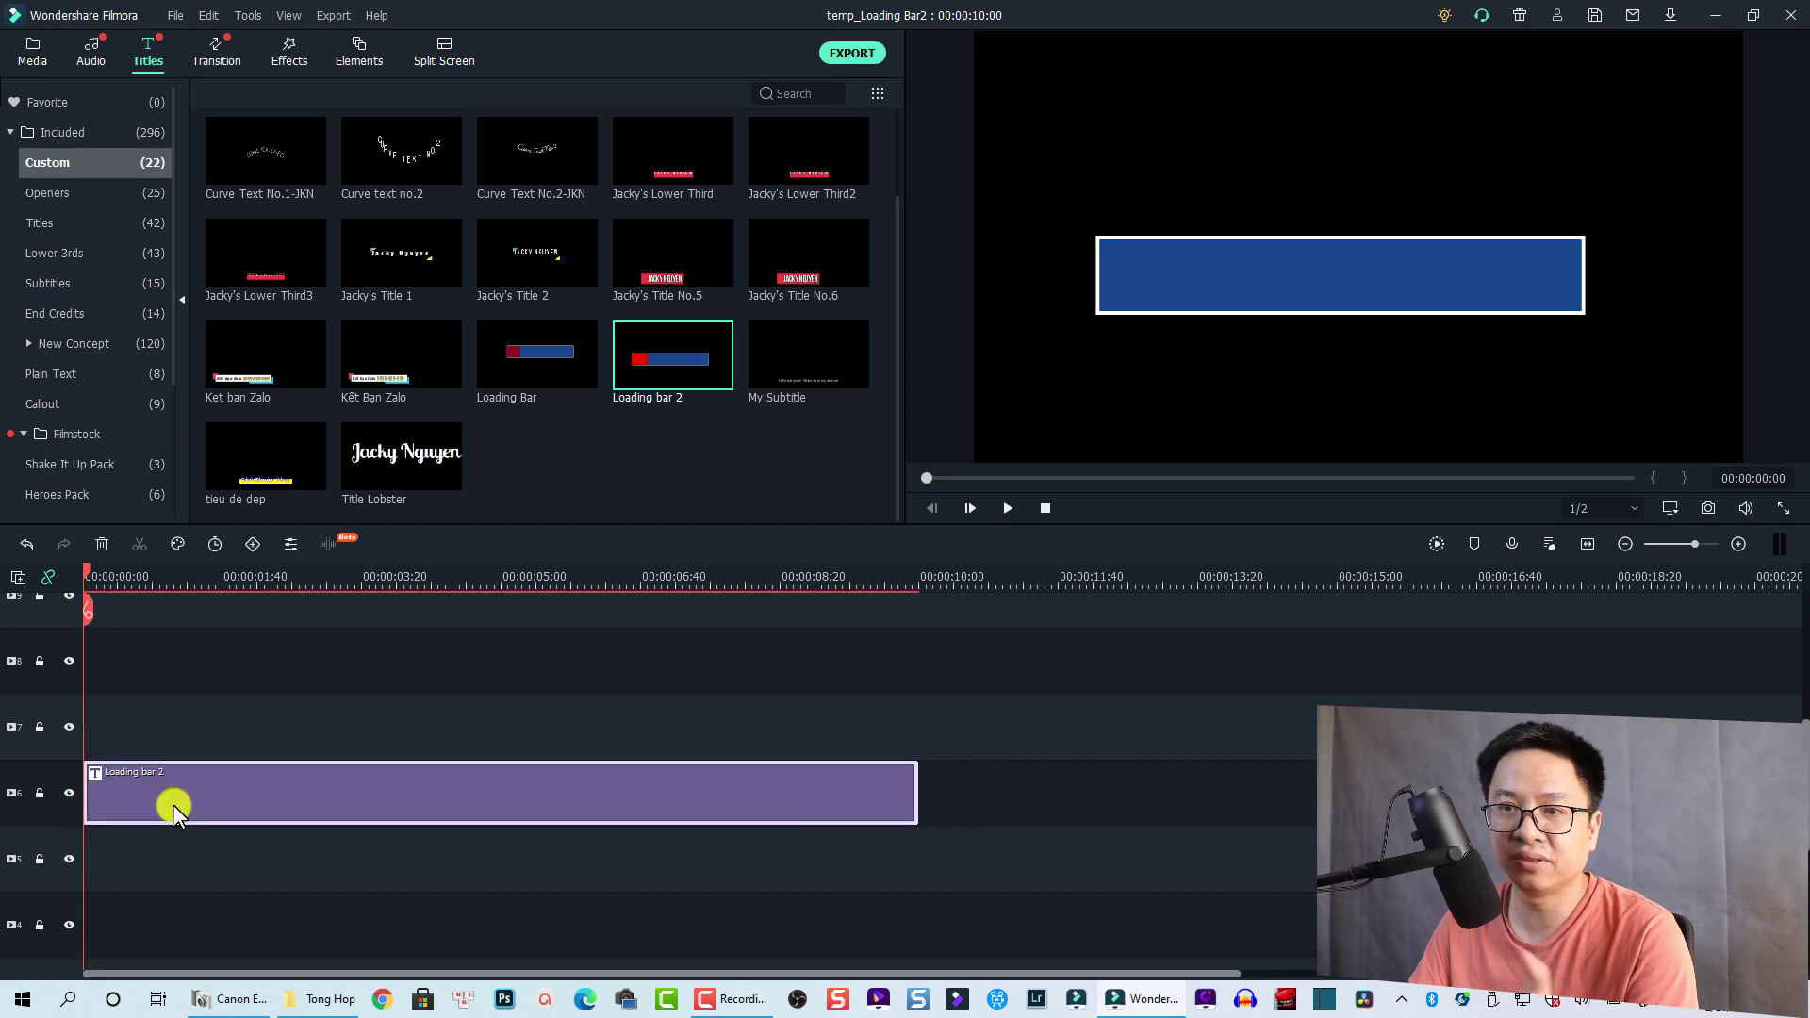
{"action": "key", "text": "space"}
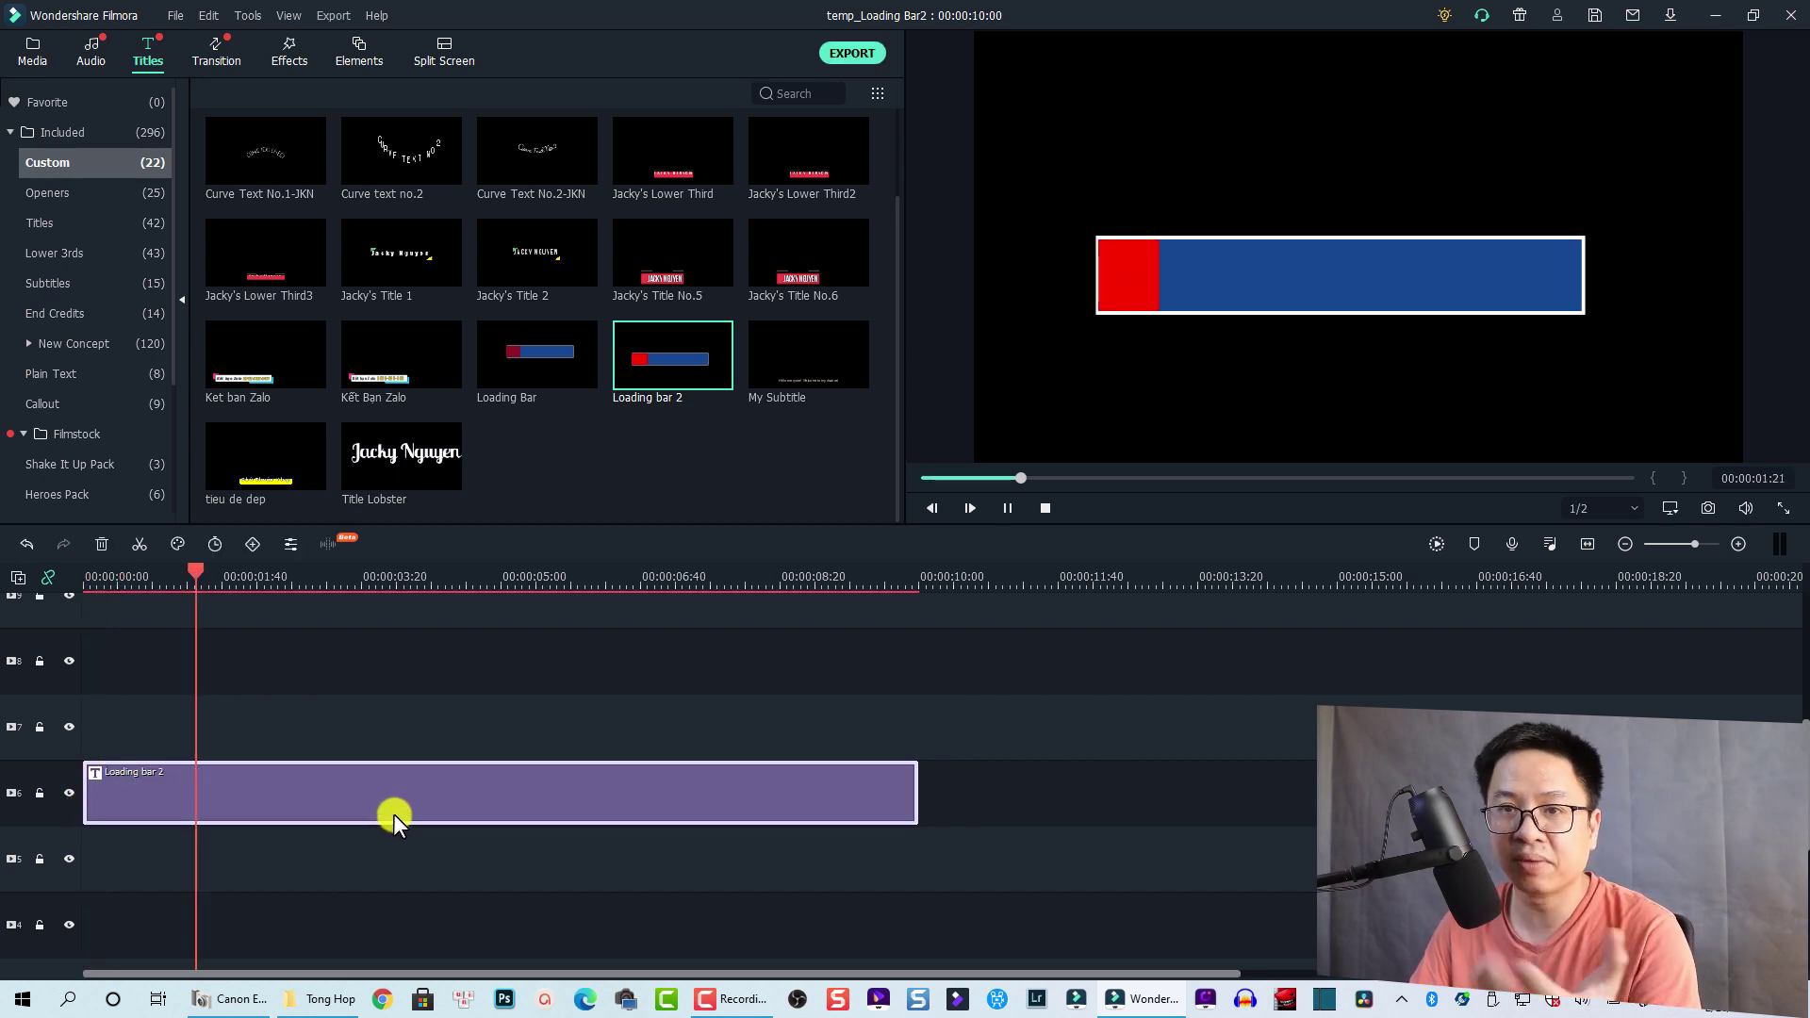
Open Loading bar 2 in Advanced Edit and uncheck Shape Fill on the top Rectangle layer
{"action": "right_click", "coordinate": [371, 792]}
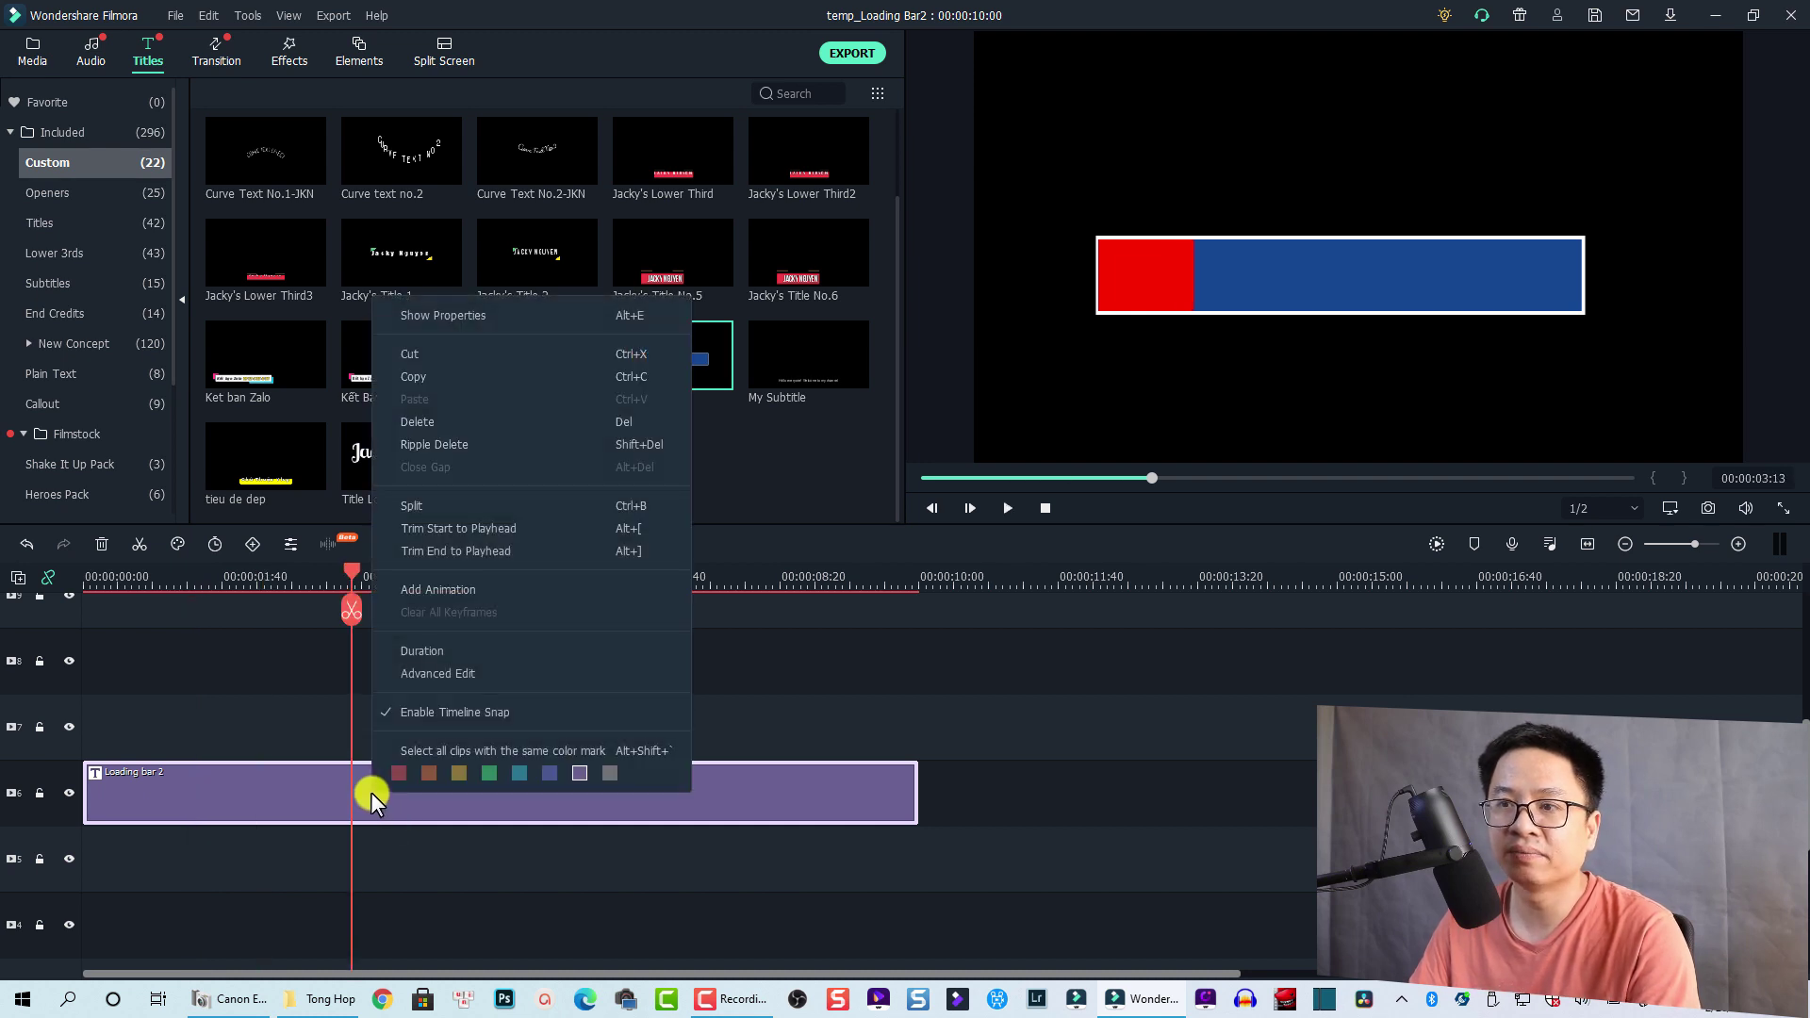
{"action": "left_click", "coordinate": [488, 692]}
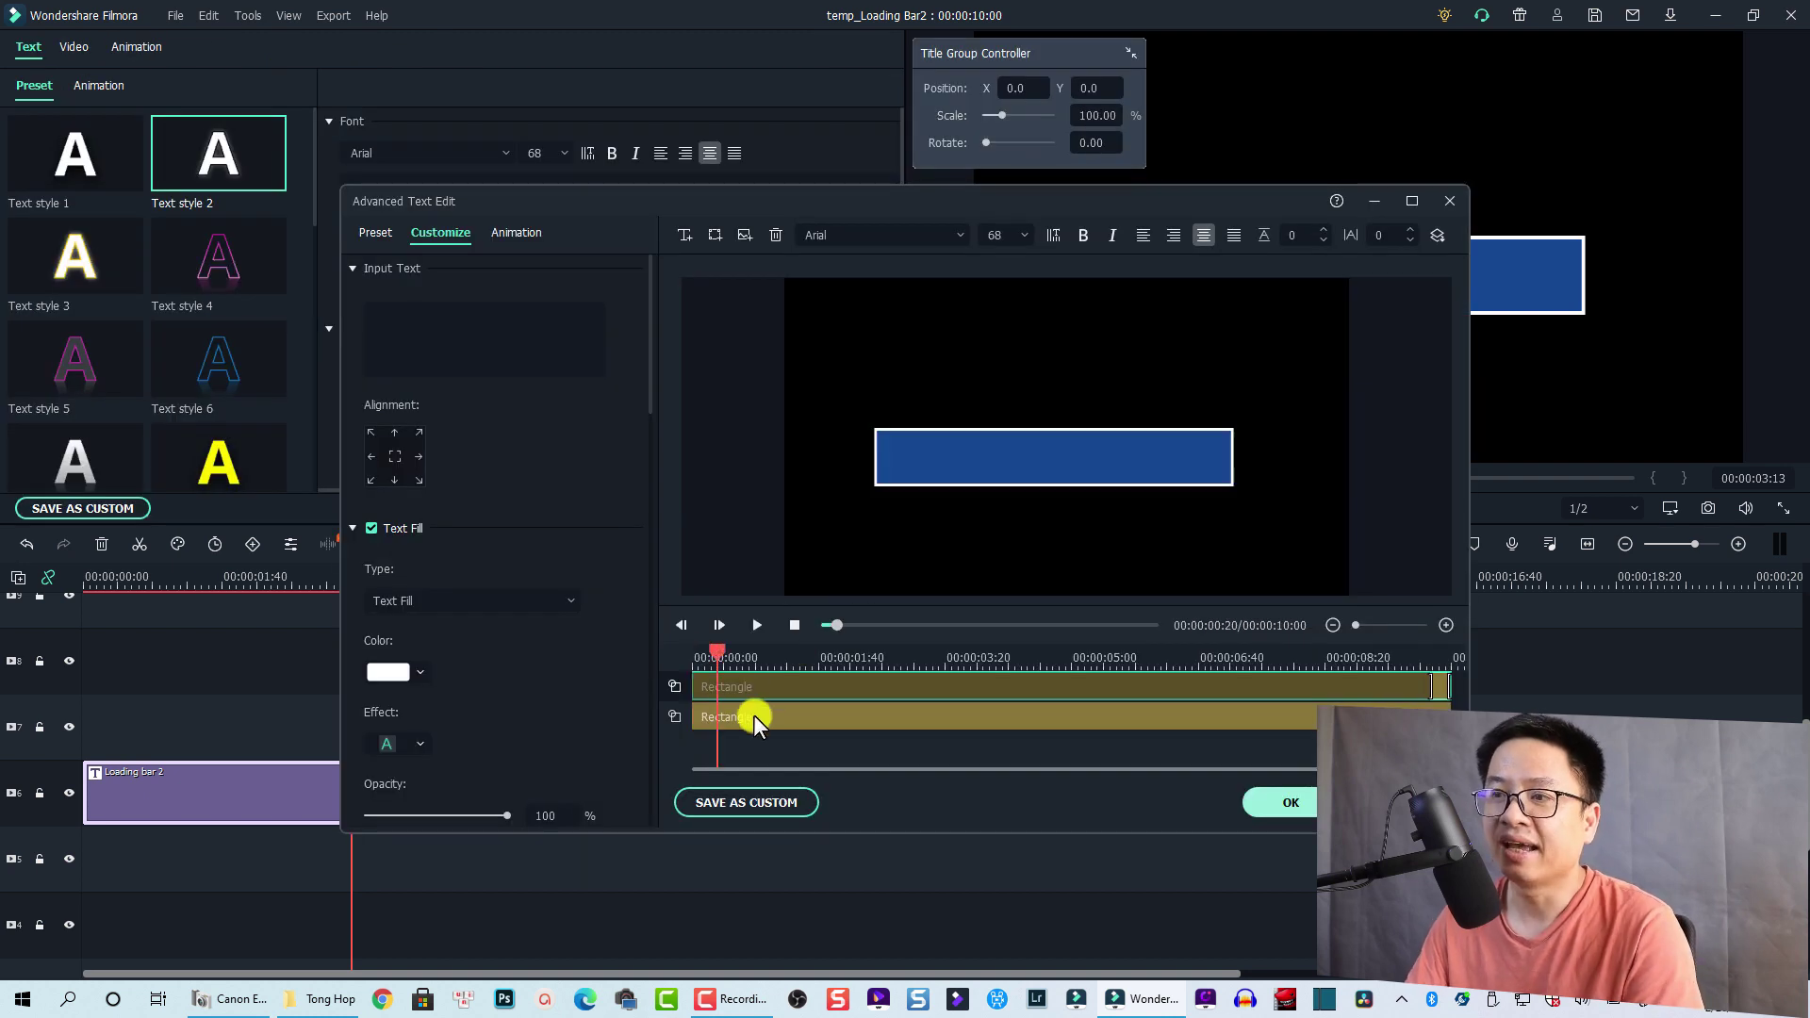
{"action": "left_click", "coordinate": [754, 716]}
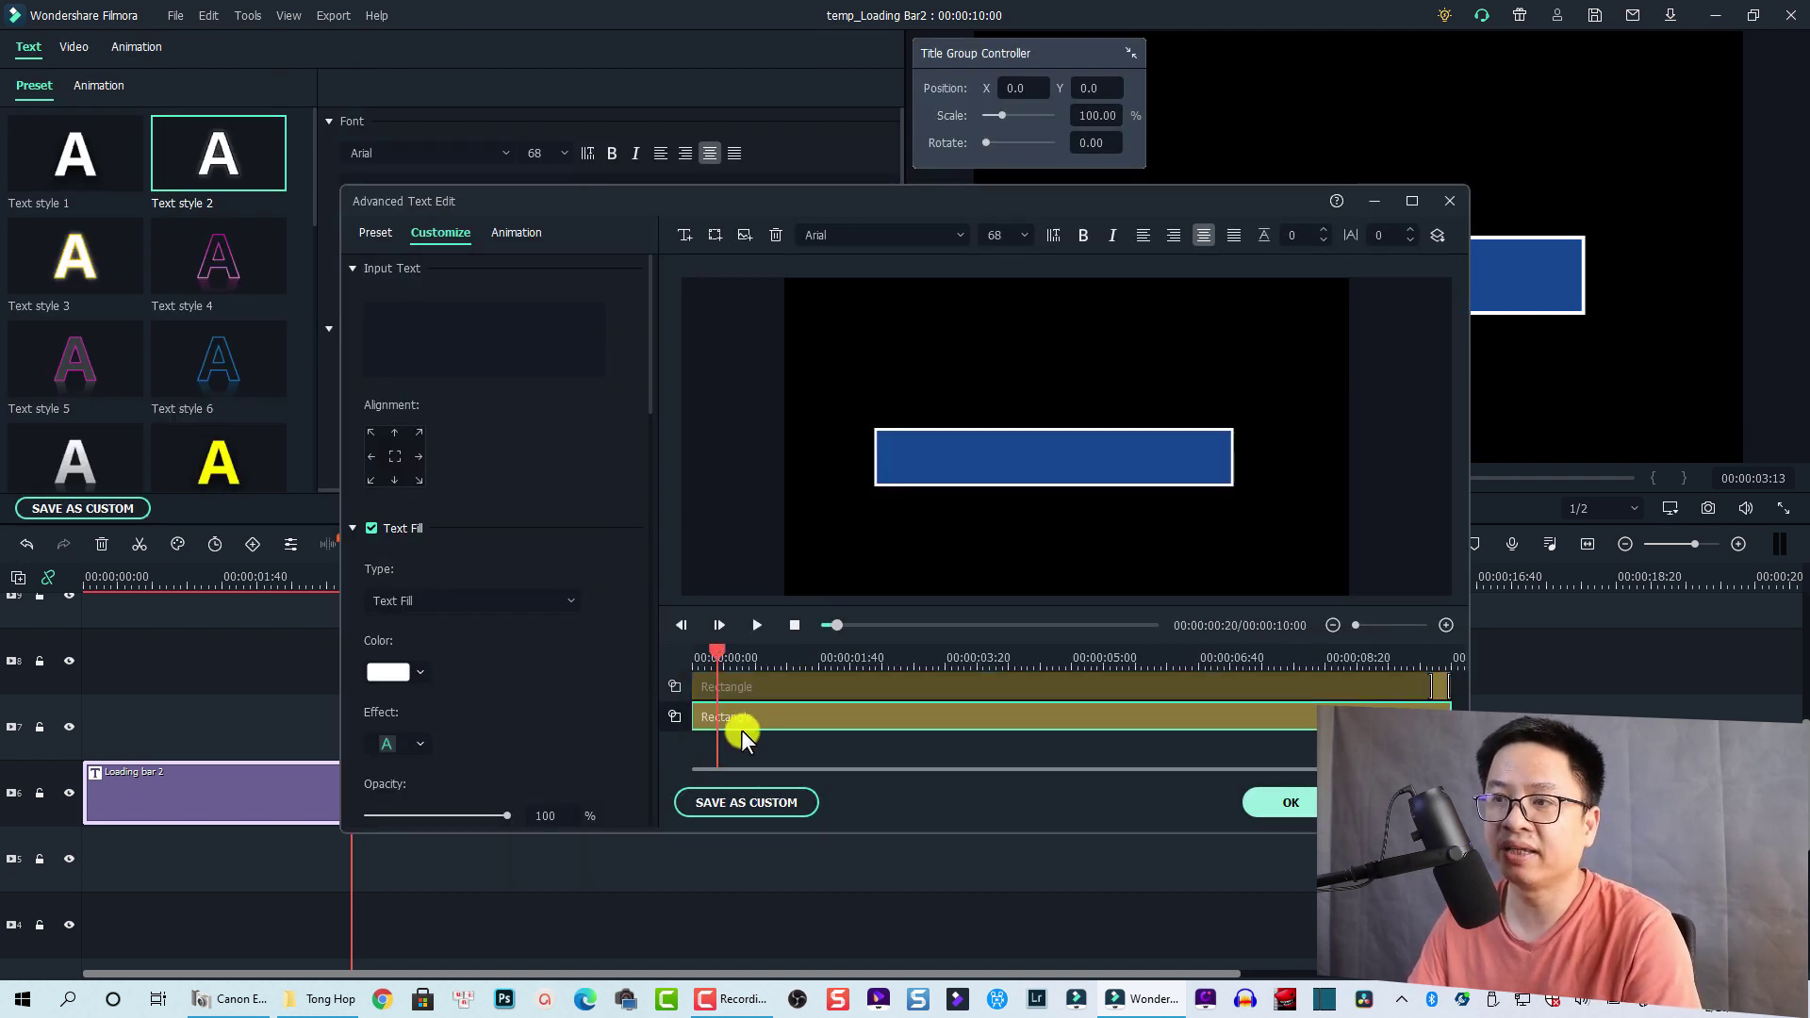
{"action": "left_click", "coordinate": [752, 680]}
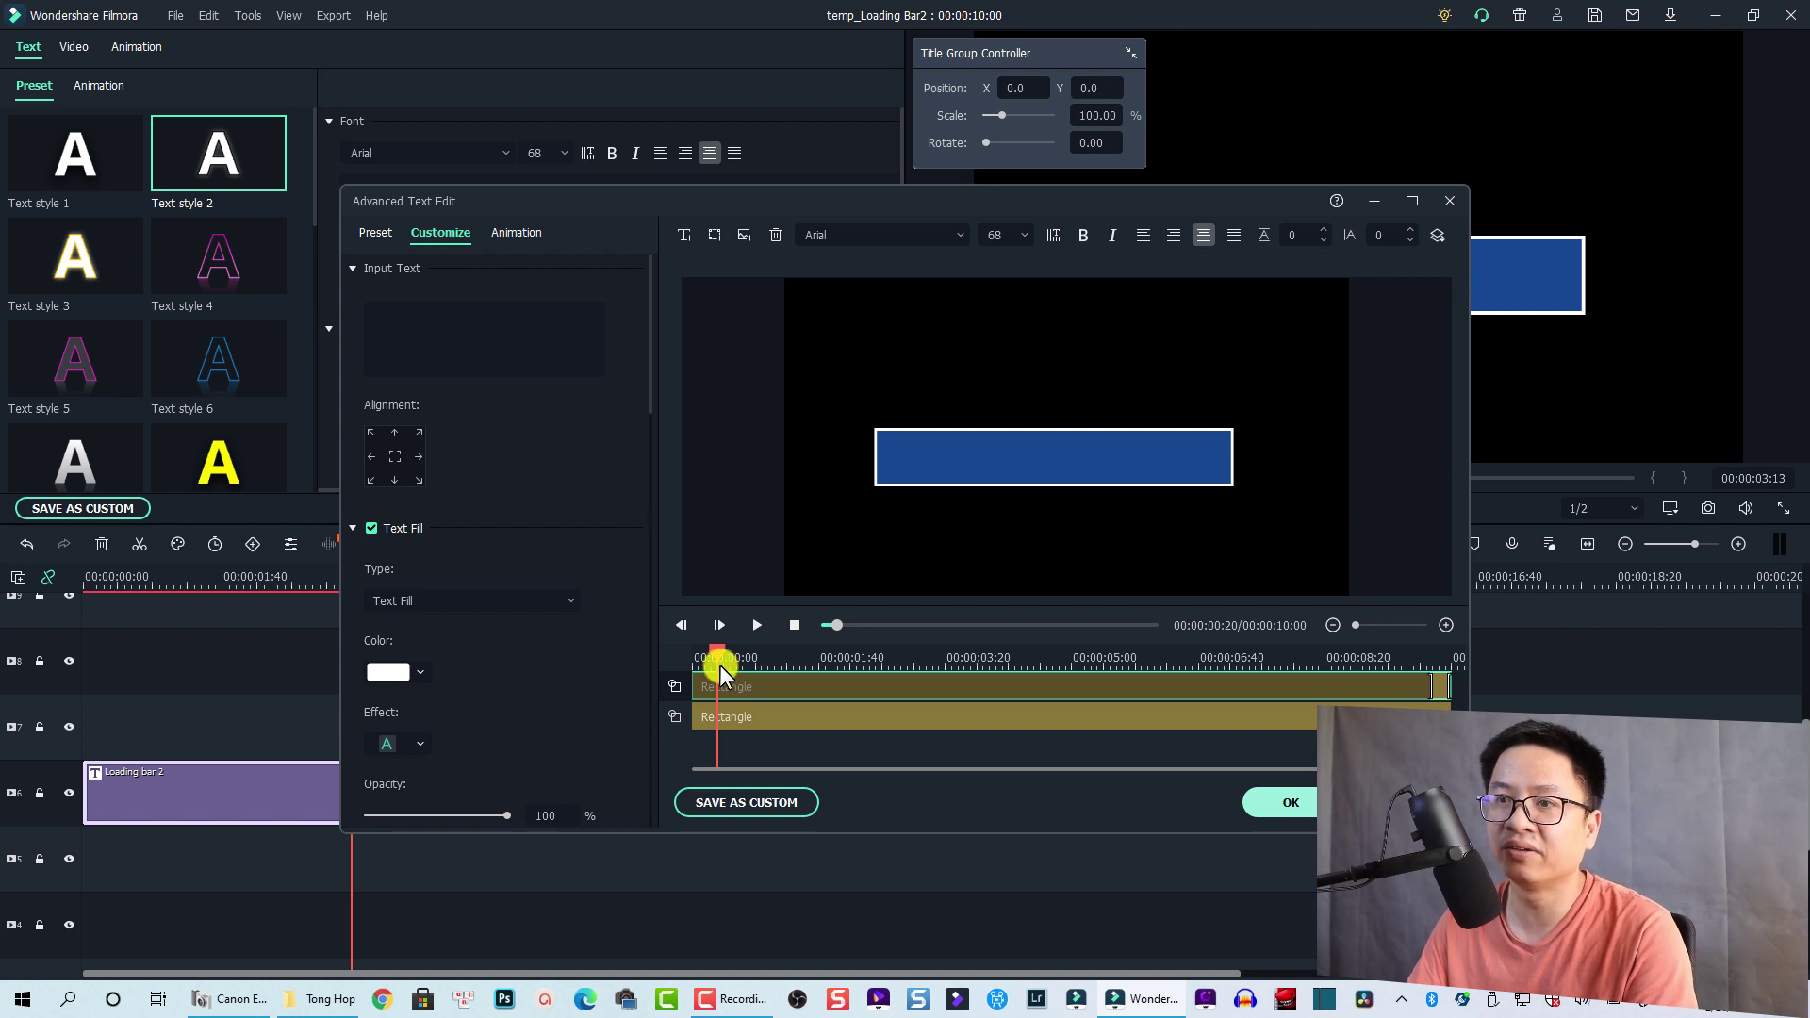
{"action": "left_click_drag", "start_coordinate": [648, 362], "coordinate": [645, 694]}
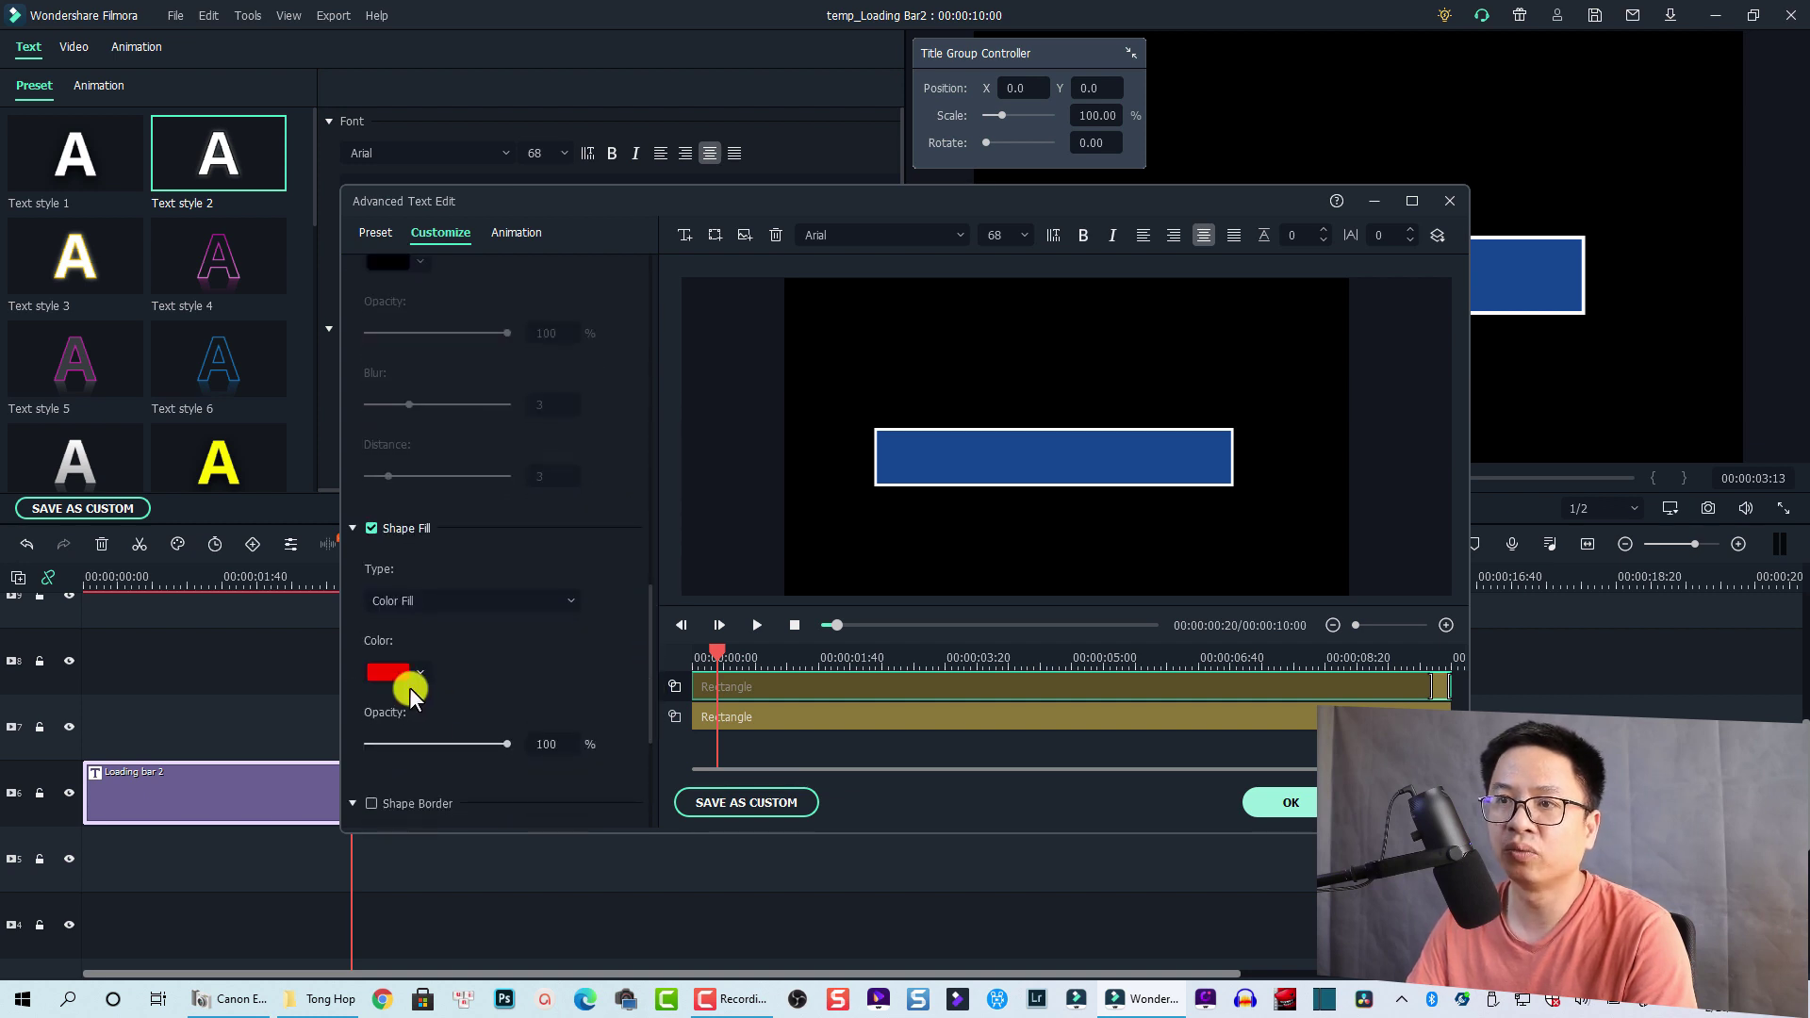
{"action": "left_click", "coordinate": [370, 528]}
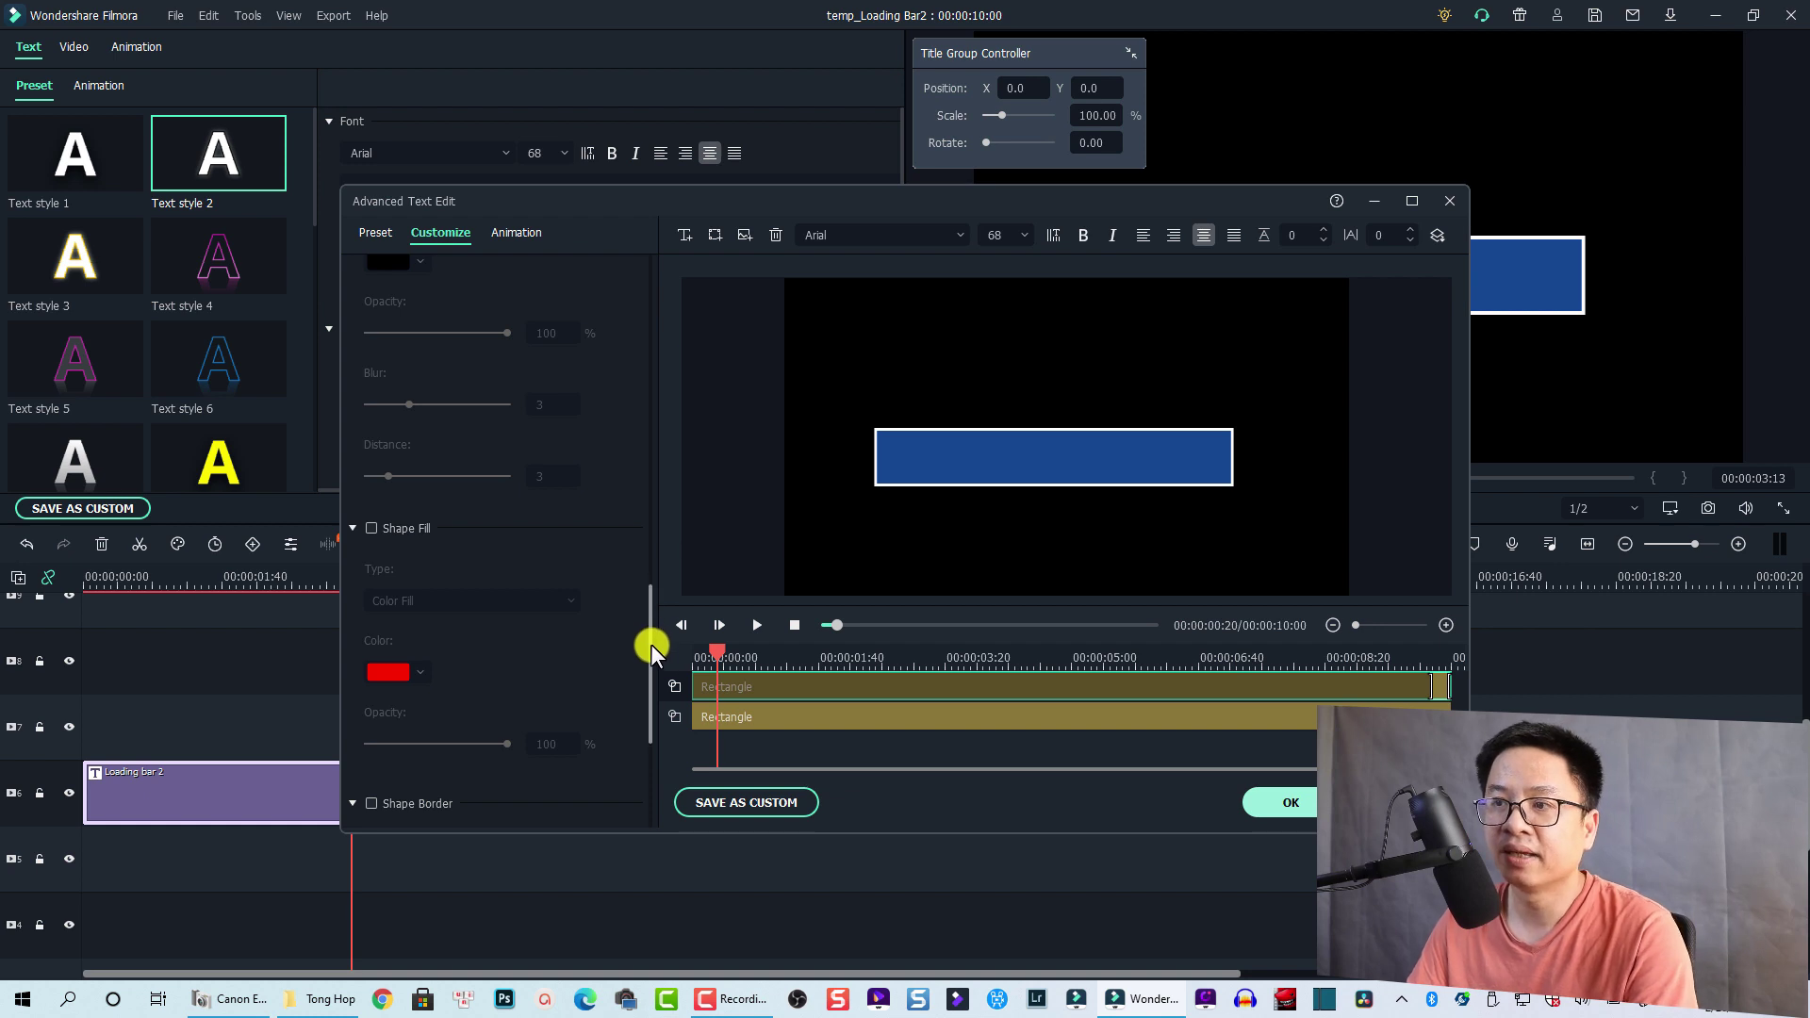
{"action": "left_click_drag", "start_coordinate": [649, 639], "coordinate": [626, 274]}
Enter a long row of capital I characters as the top layer's text and select it
{"action": "left_click", "coordinate": [408, 323]}
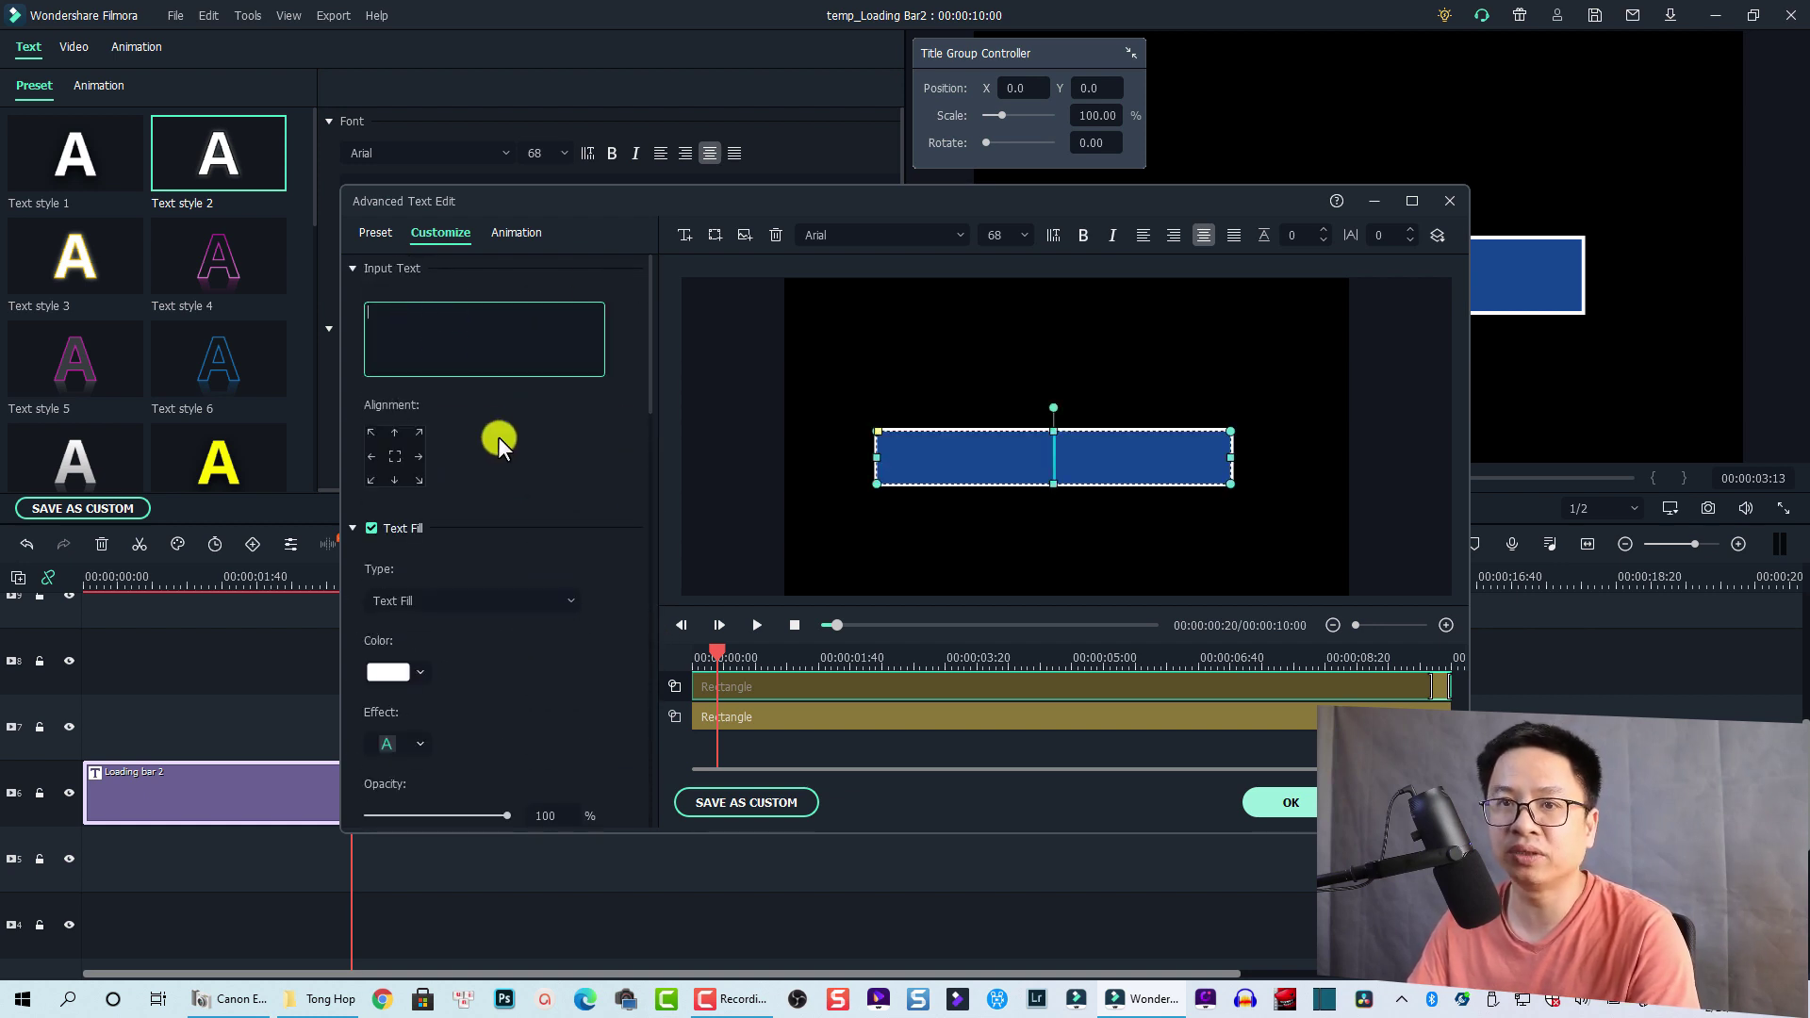
{"action": "type", "text": "I"}
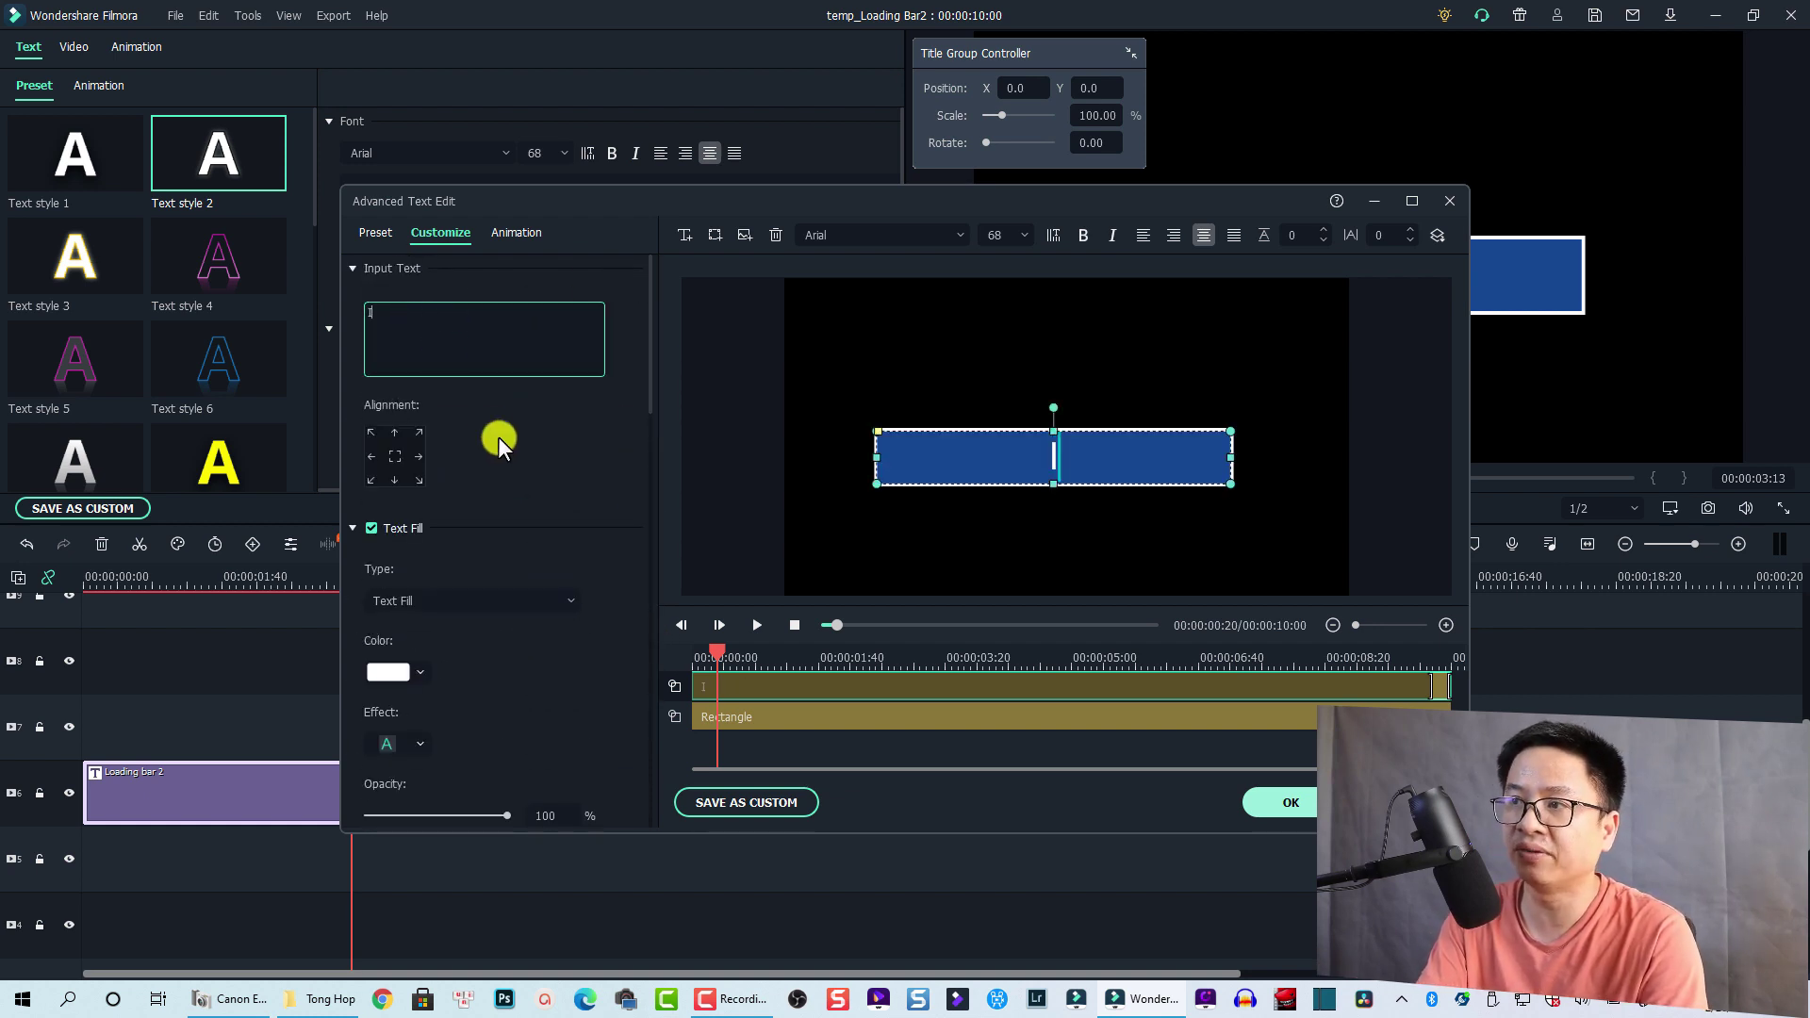
{"action": "type", "text": "IIIIIIIIII"}
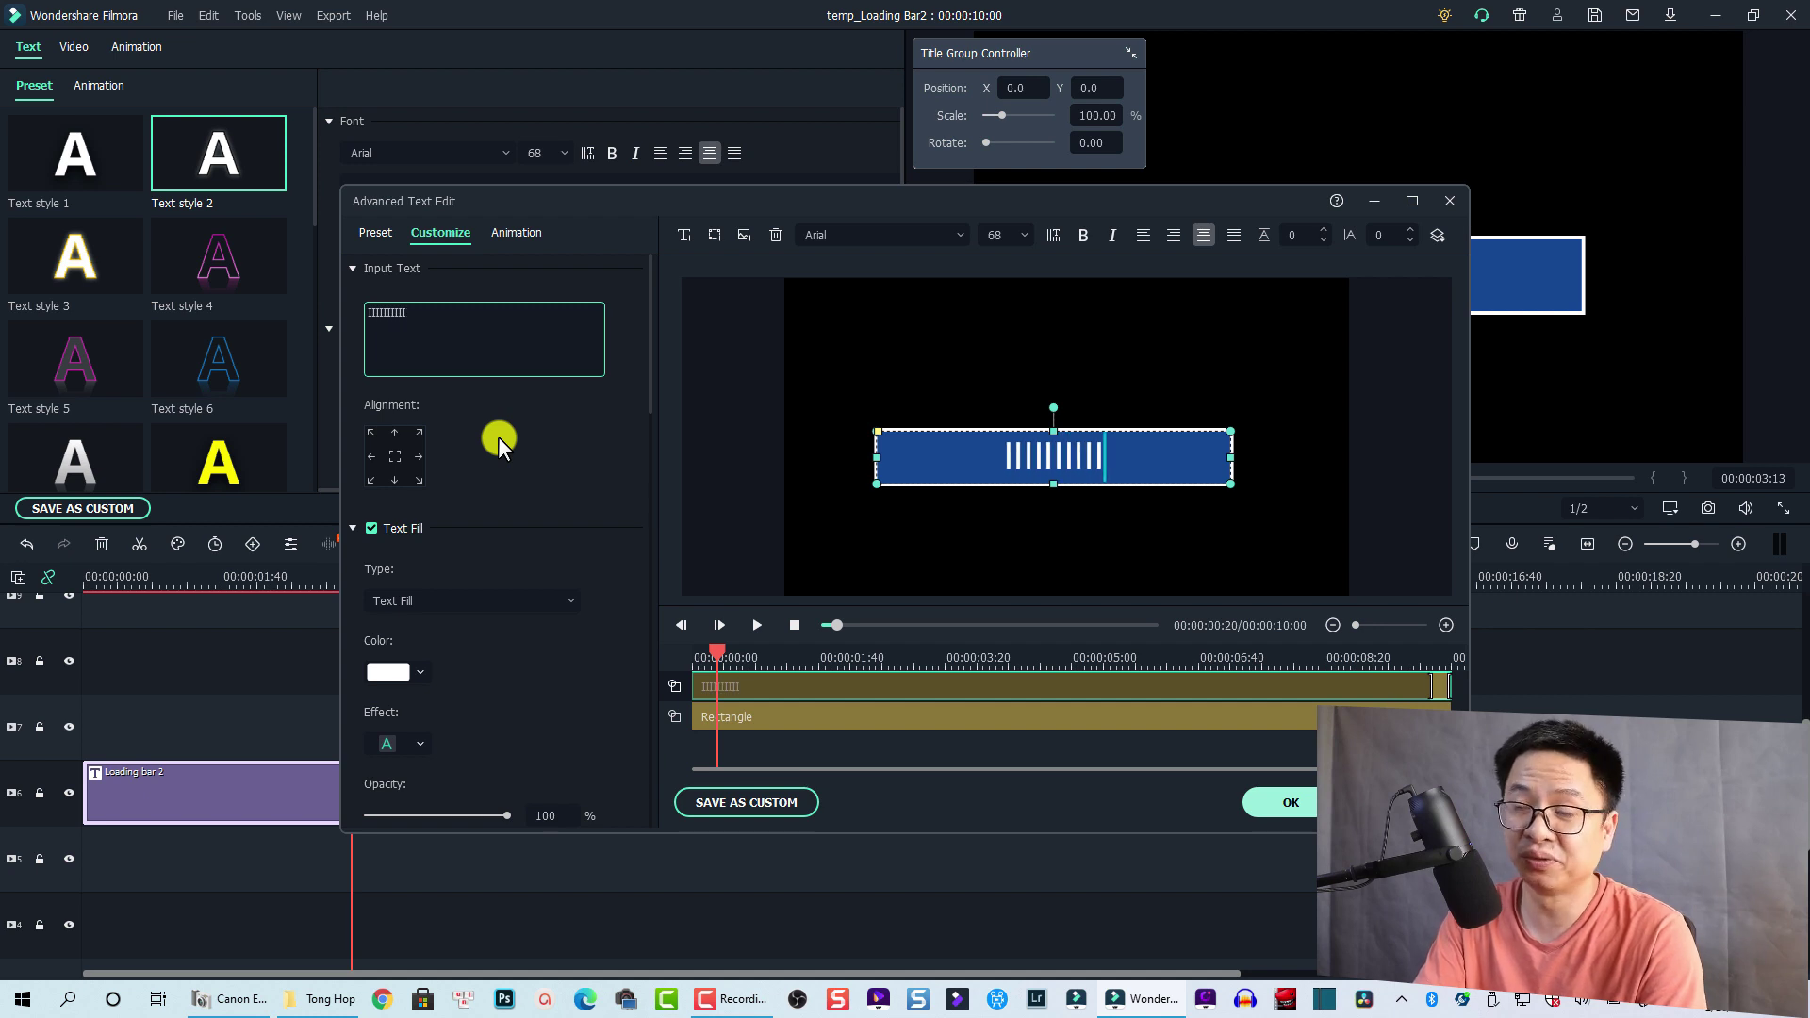
{"action": "type", "text": "IIIIIIIIIIIIIIIIIII"}
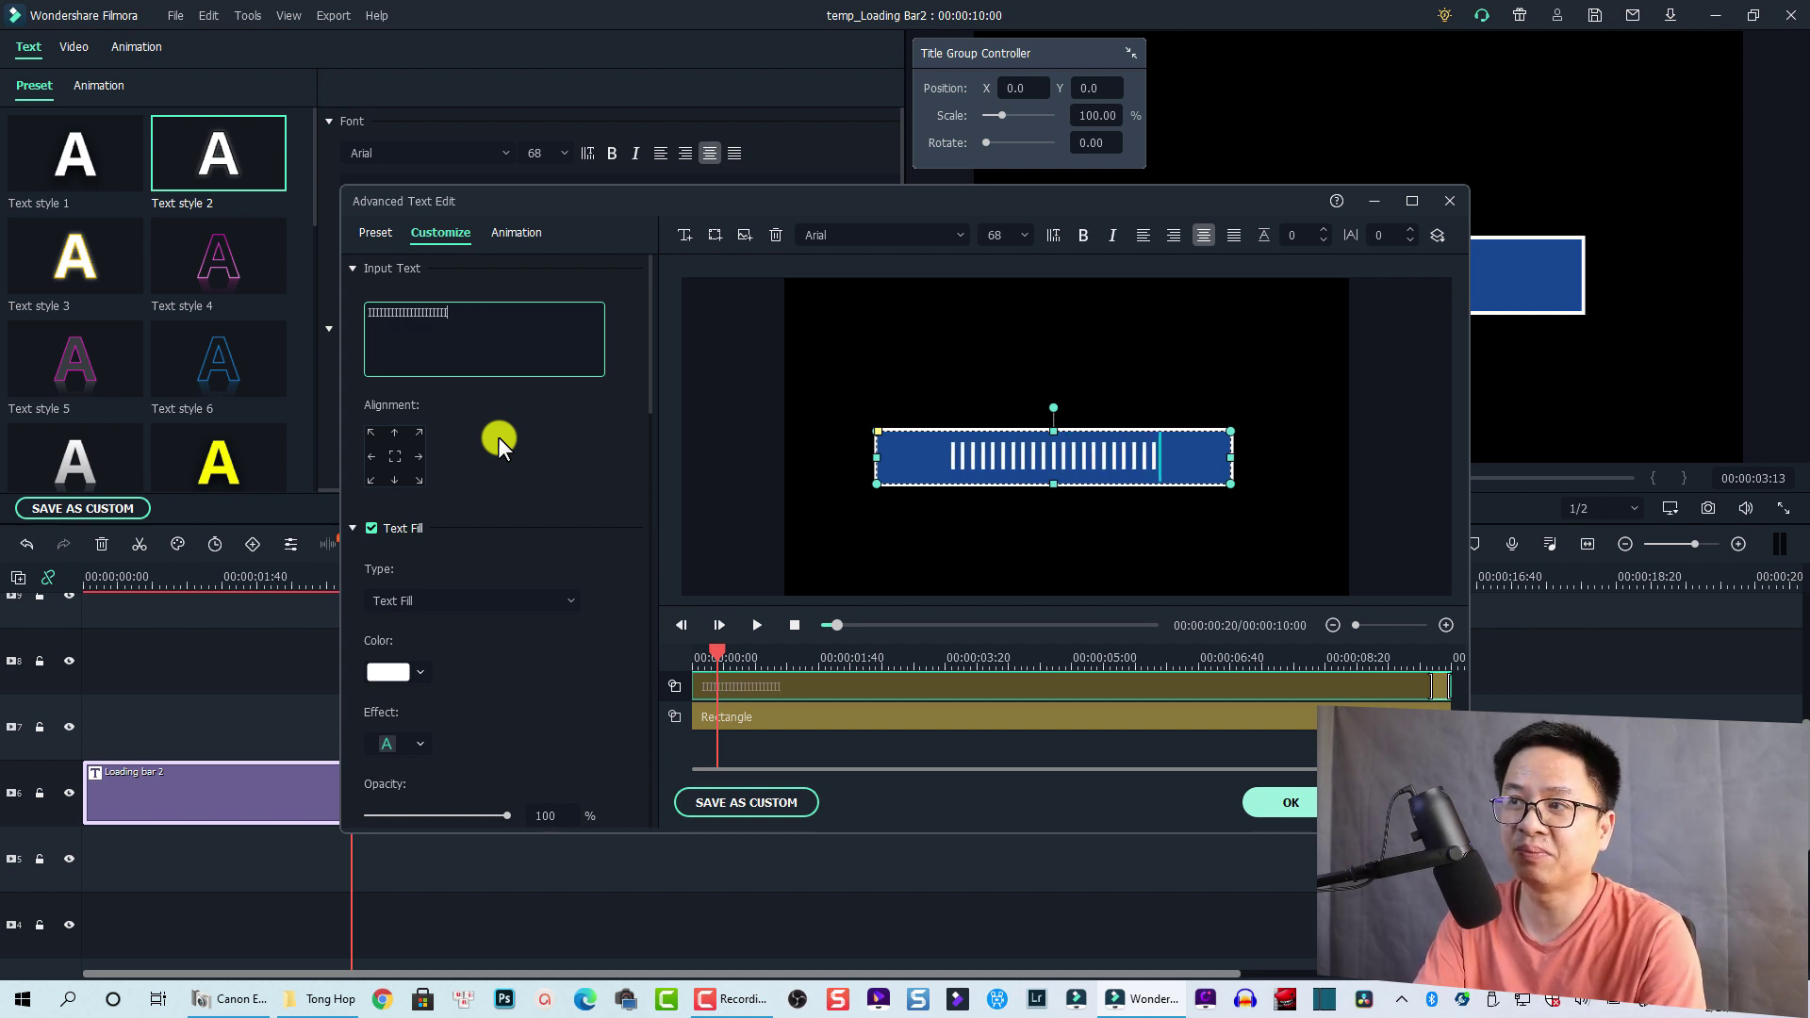
{"action": "type", "text": "IIIIIIIIIIIIIIIIIII"}
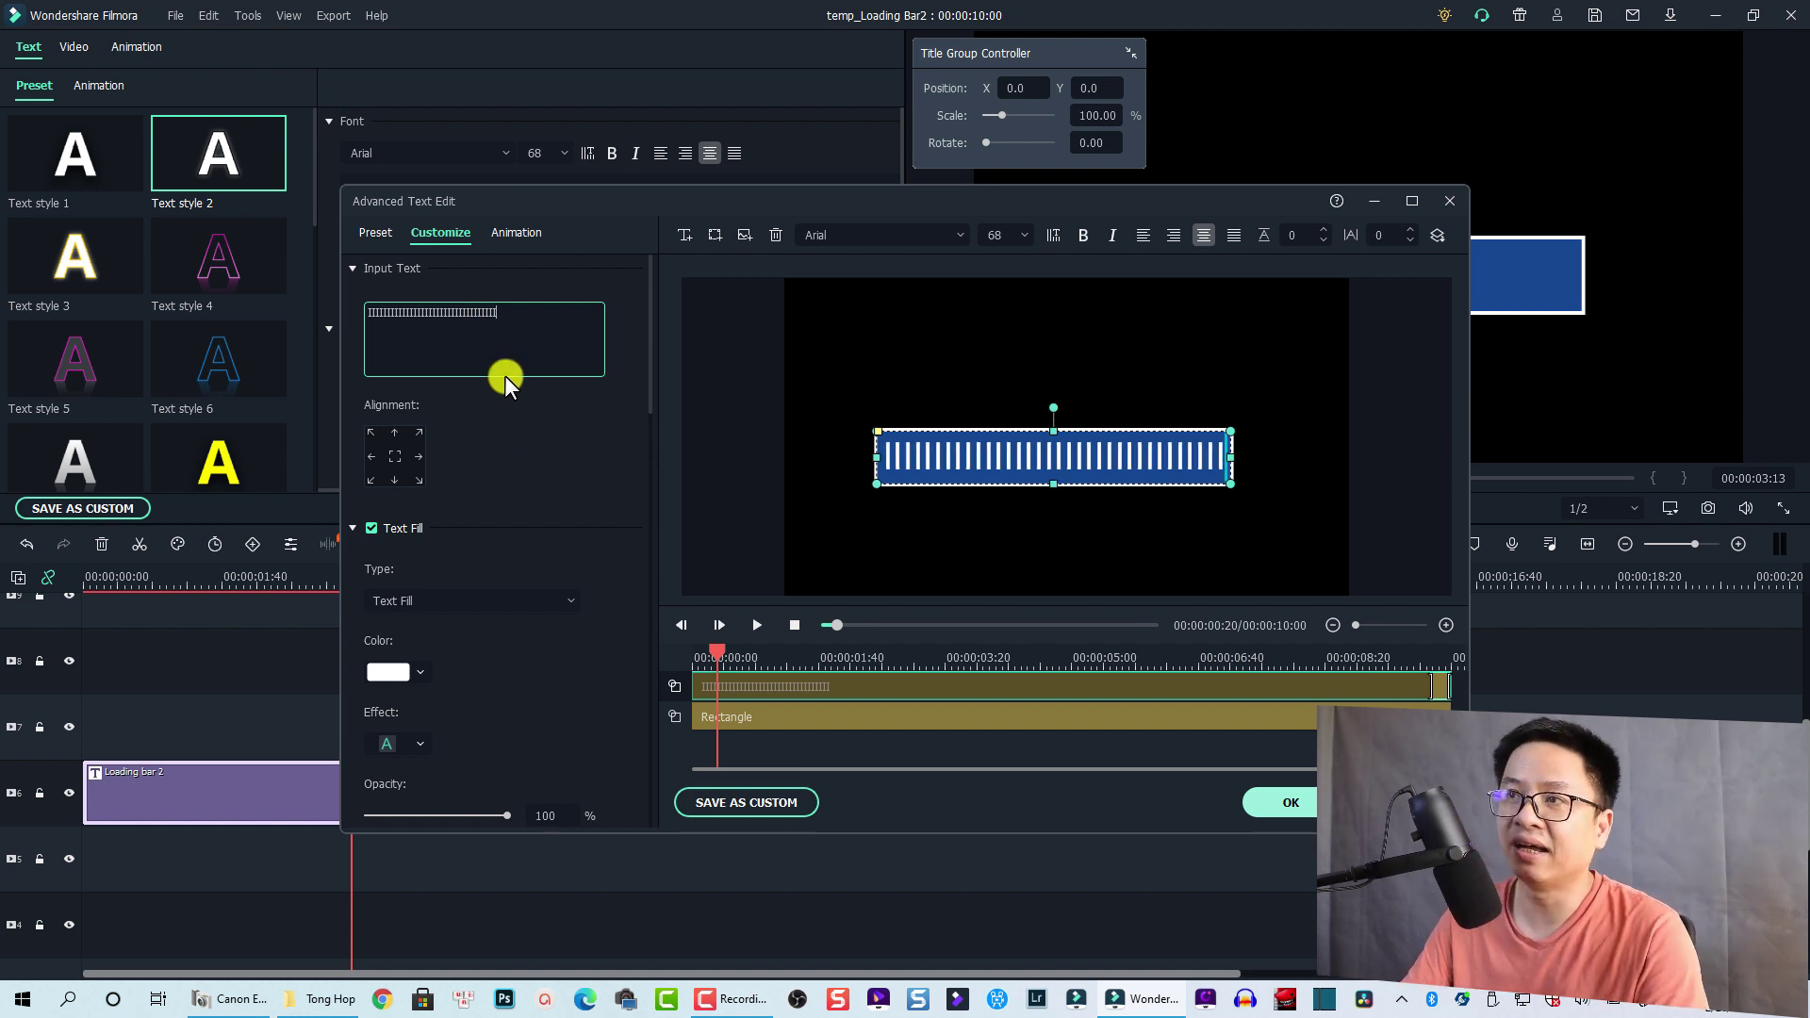
{"action": "left_click", "coordinate": [1006, 459]}
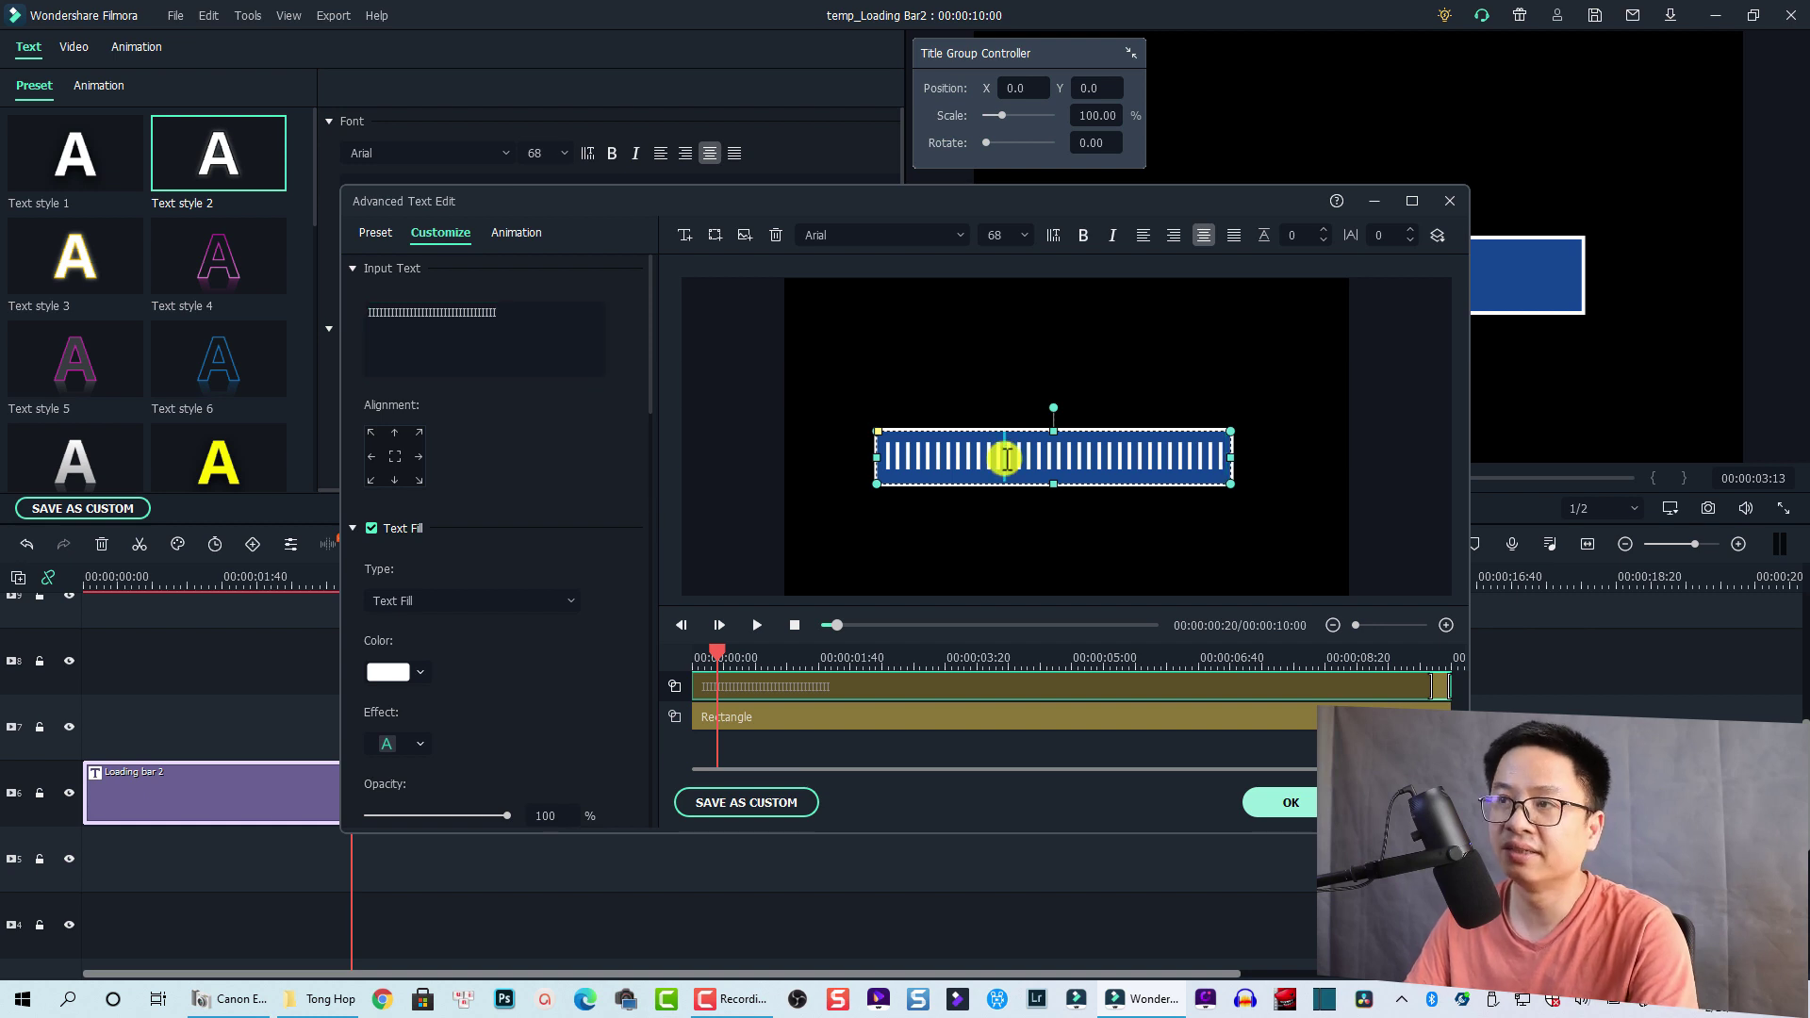
{"action": "double_click", "coordinate": [1005, 459]}
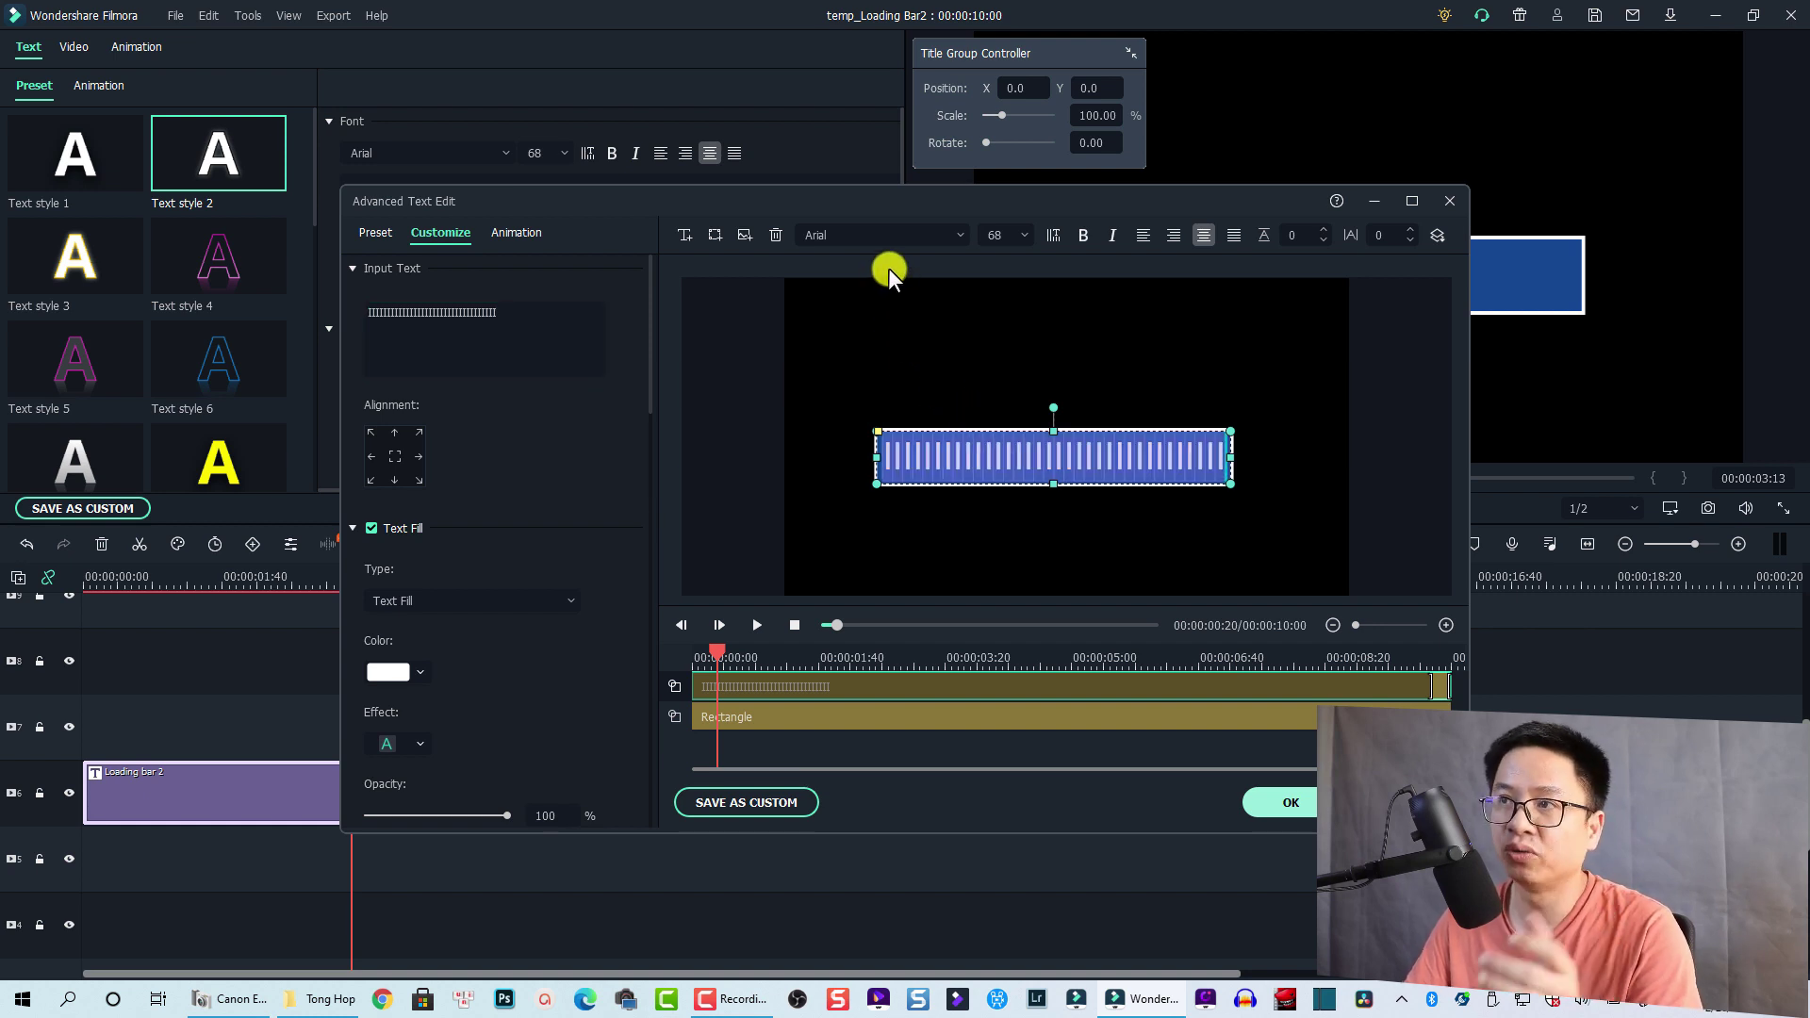
Change the bar text's font to Segoe UI
{"action": "left_click", "coordinate": [876, 233]}
{"action": "type", "text": "se"}
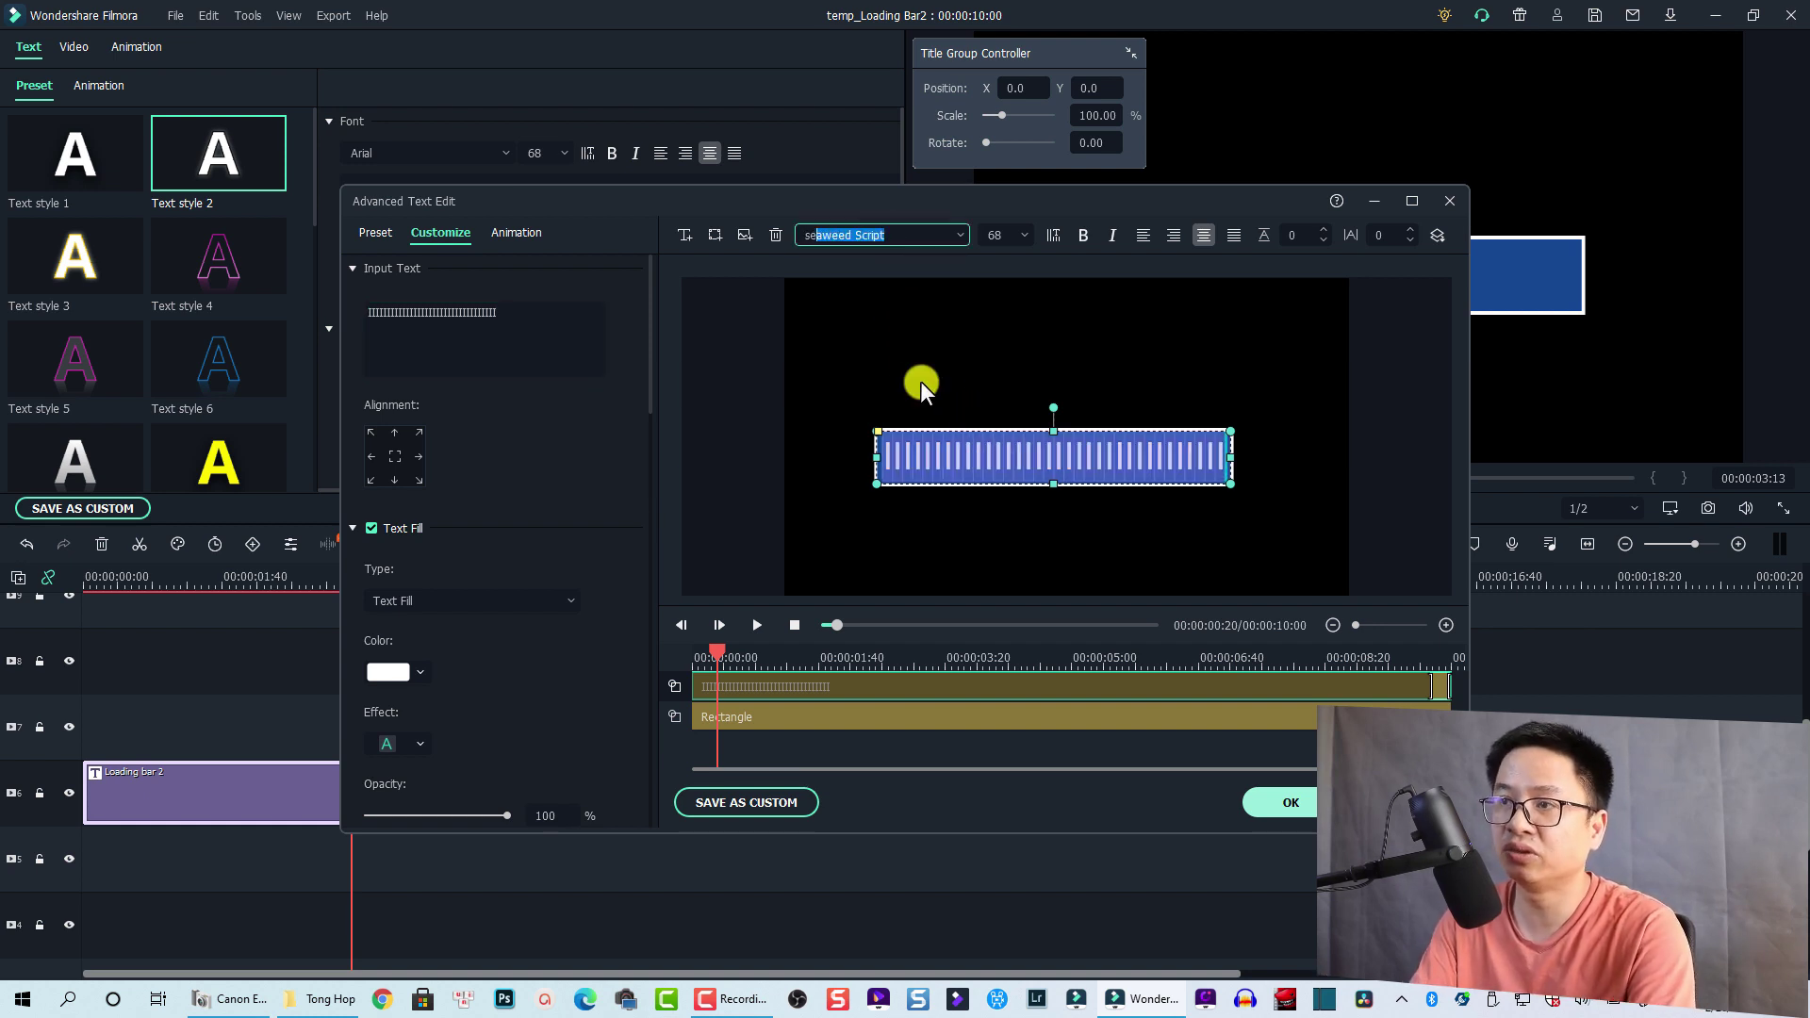
{"action": "type", "text": "g"}
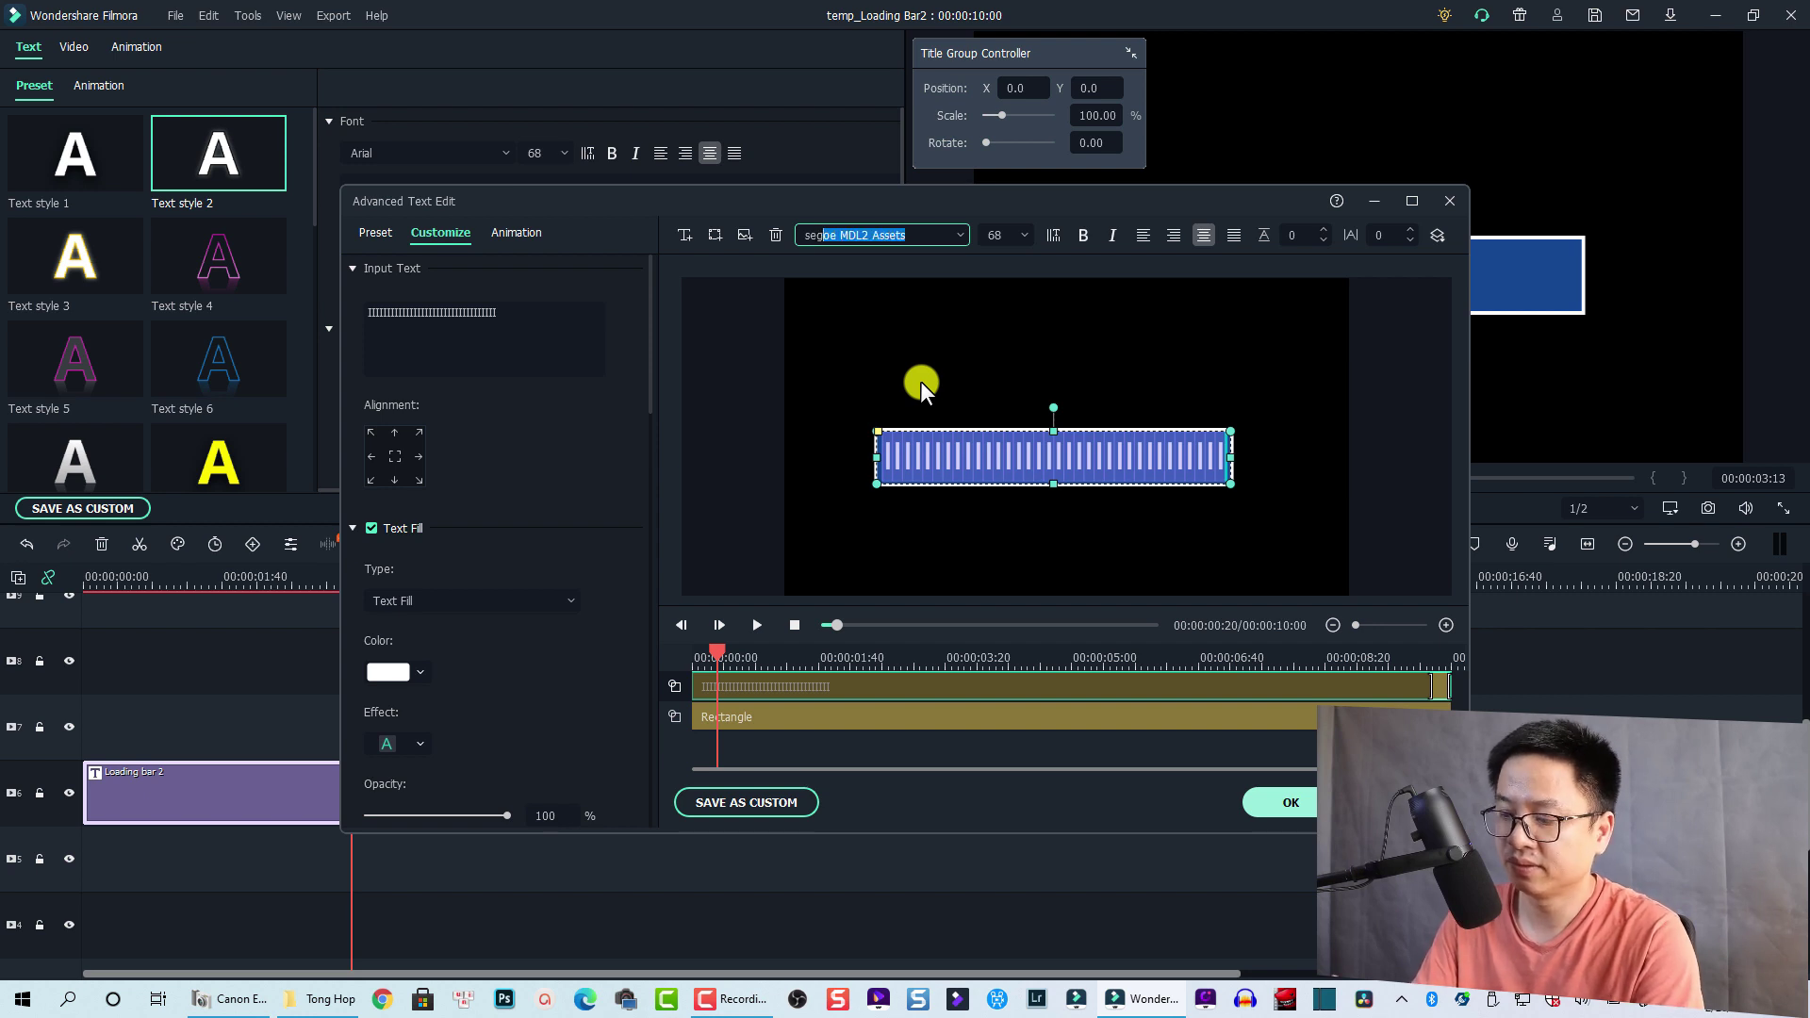
{"action": "key", "text": "BackSpace"}
{"action": "key", "text": "BackSpace"}
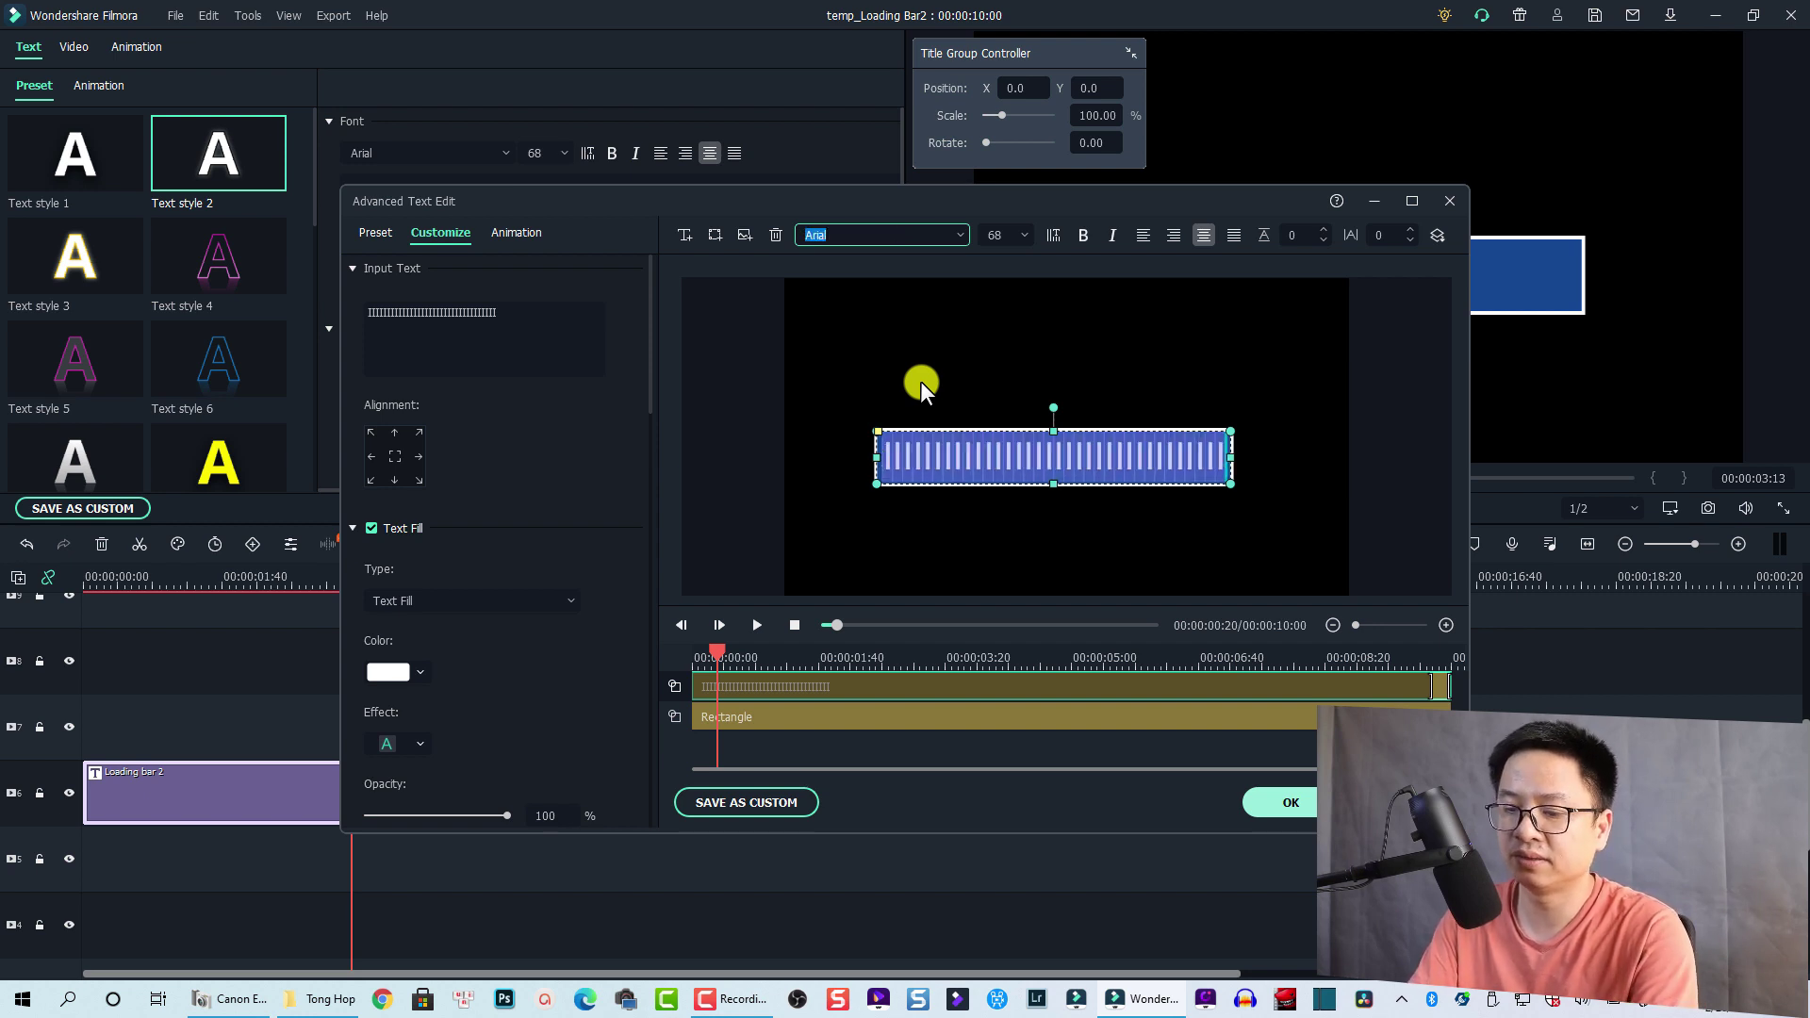
{"action": "type", "text": "egoe MDL2 Assets"}
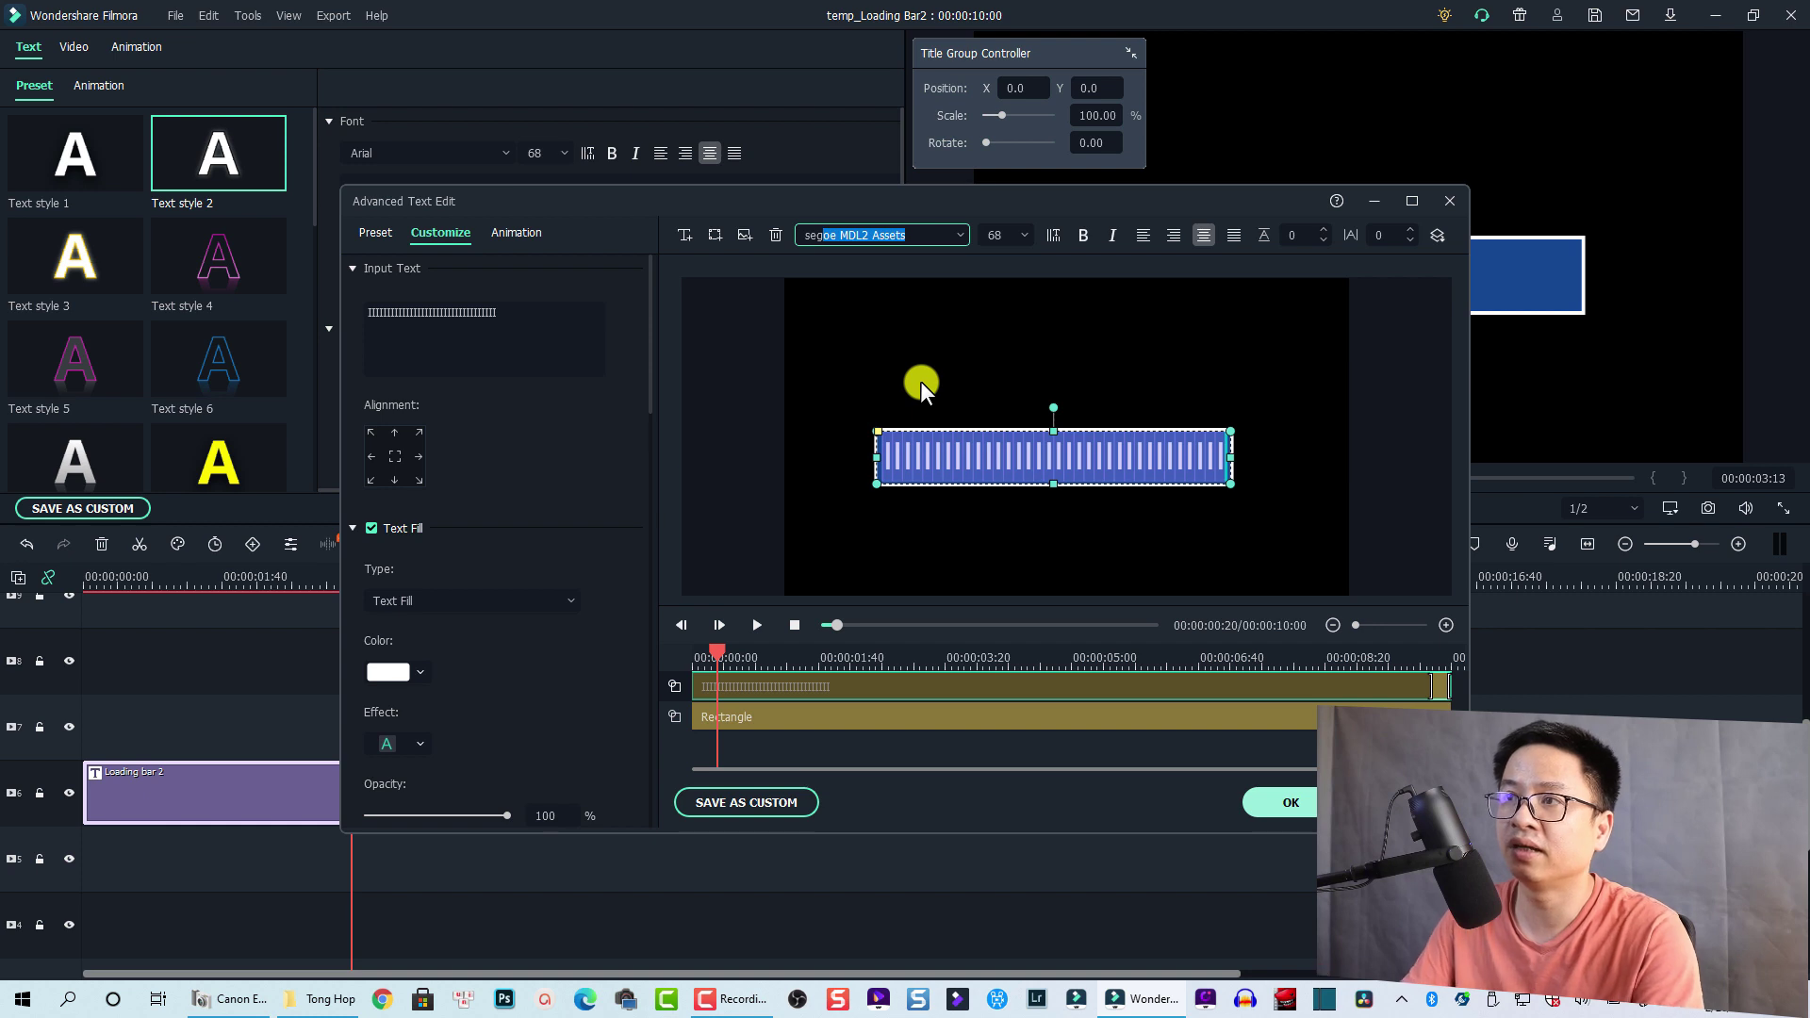
{"action": "key", "text": "Return"}
{"action": "left_click", "coordinate": [958, 230]}
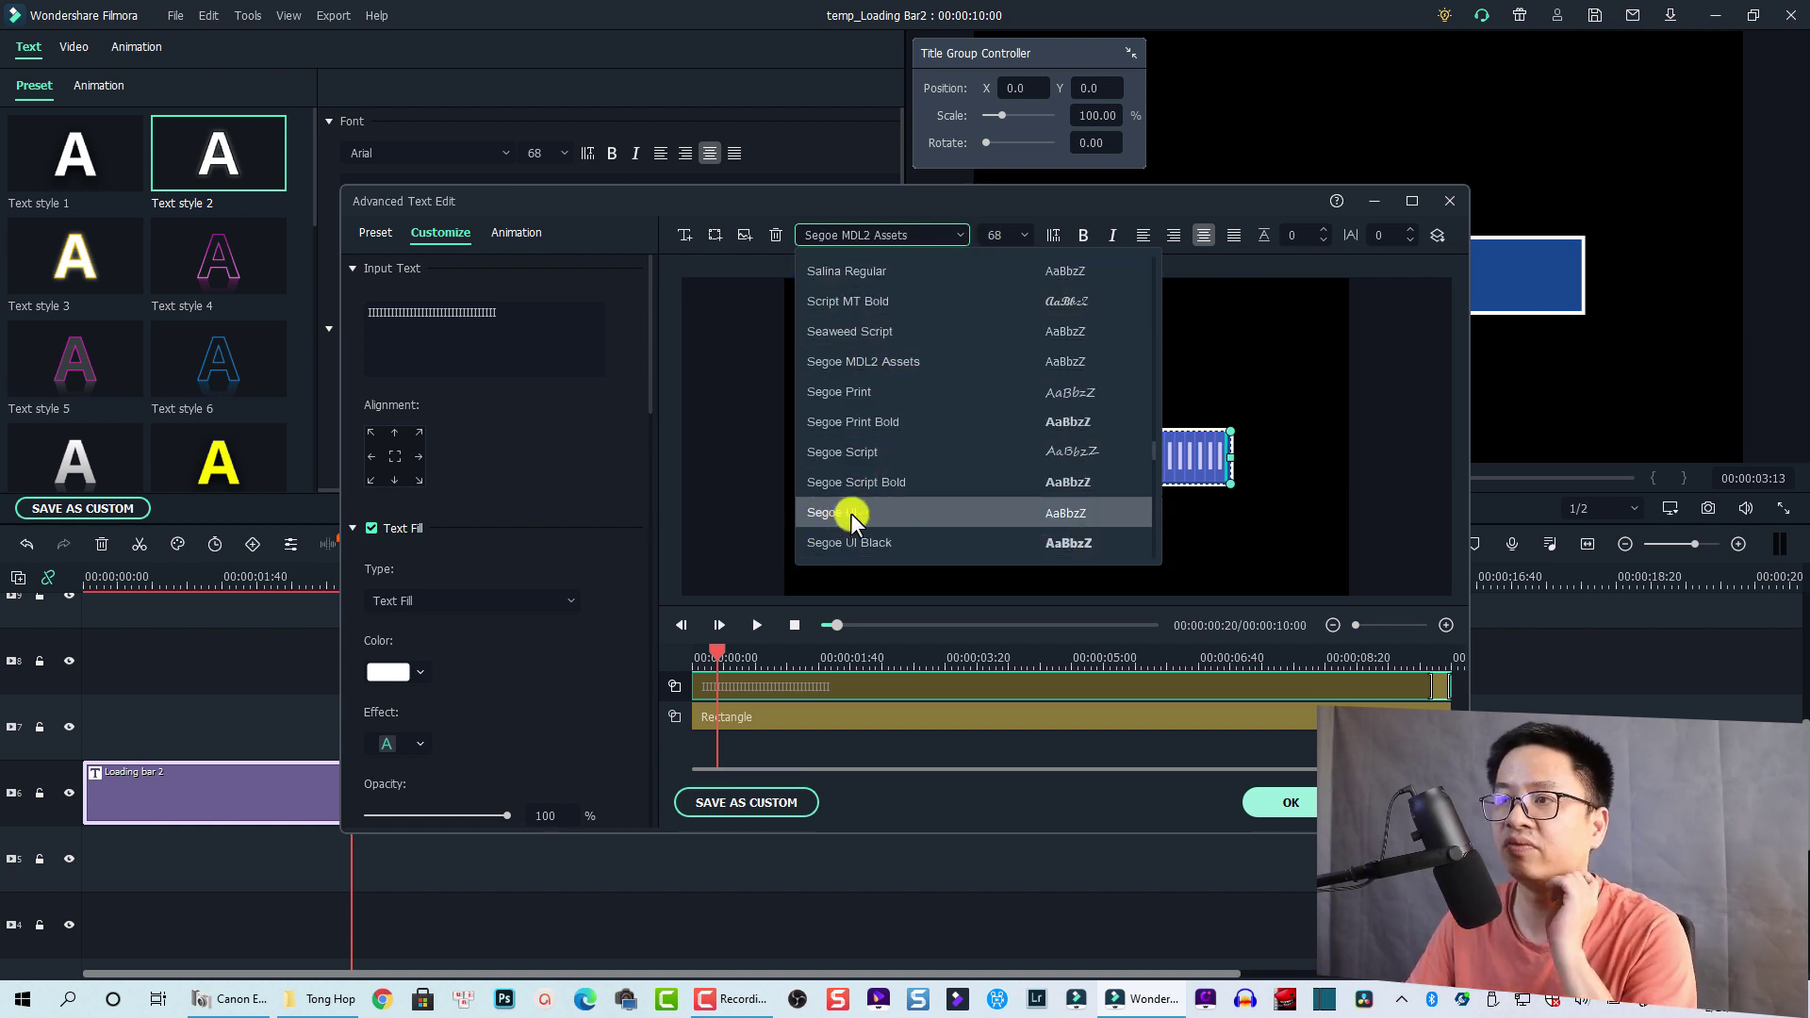
{"action": "left_click", "coordinate": [863, 511]}
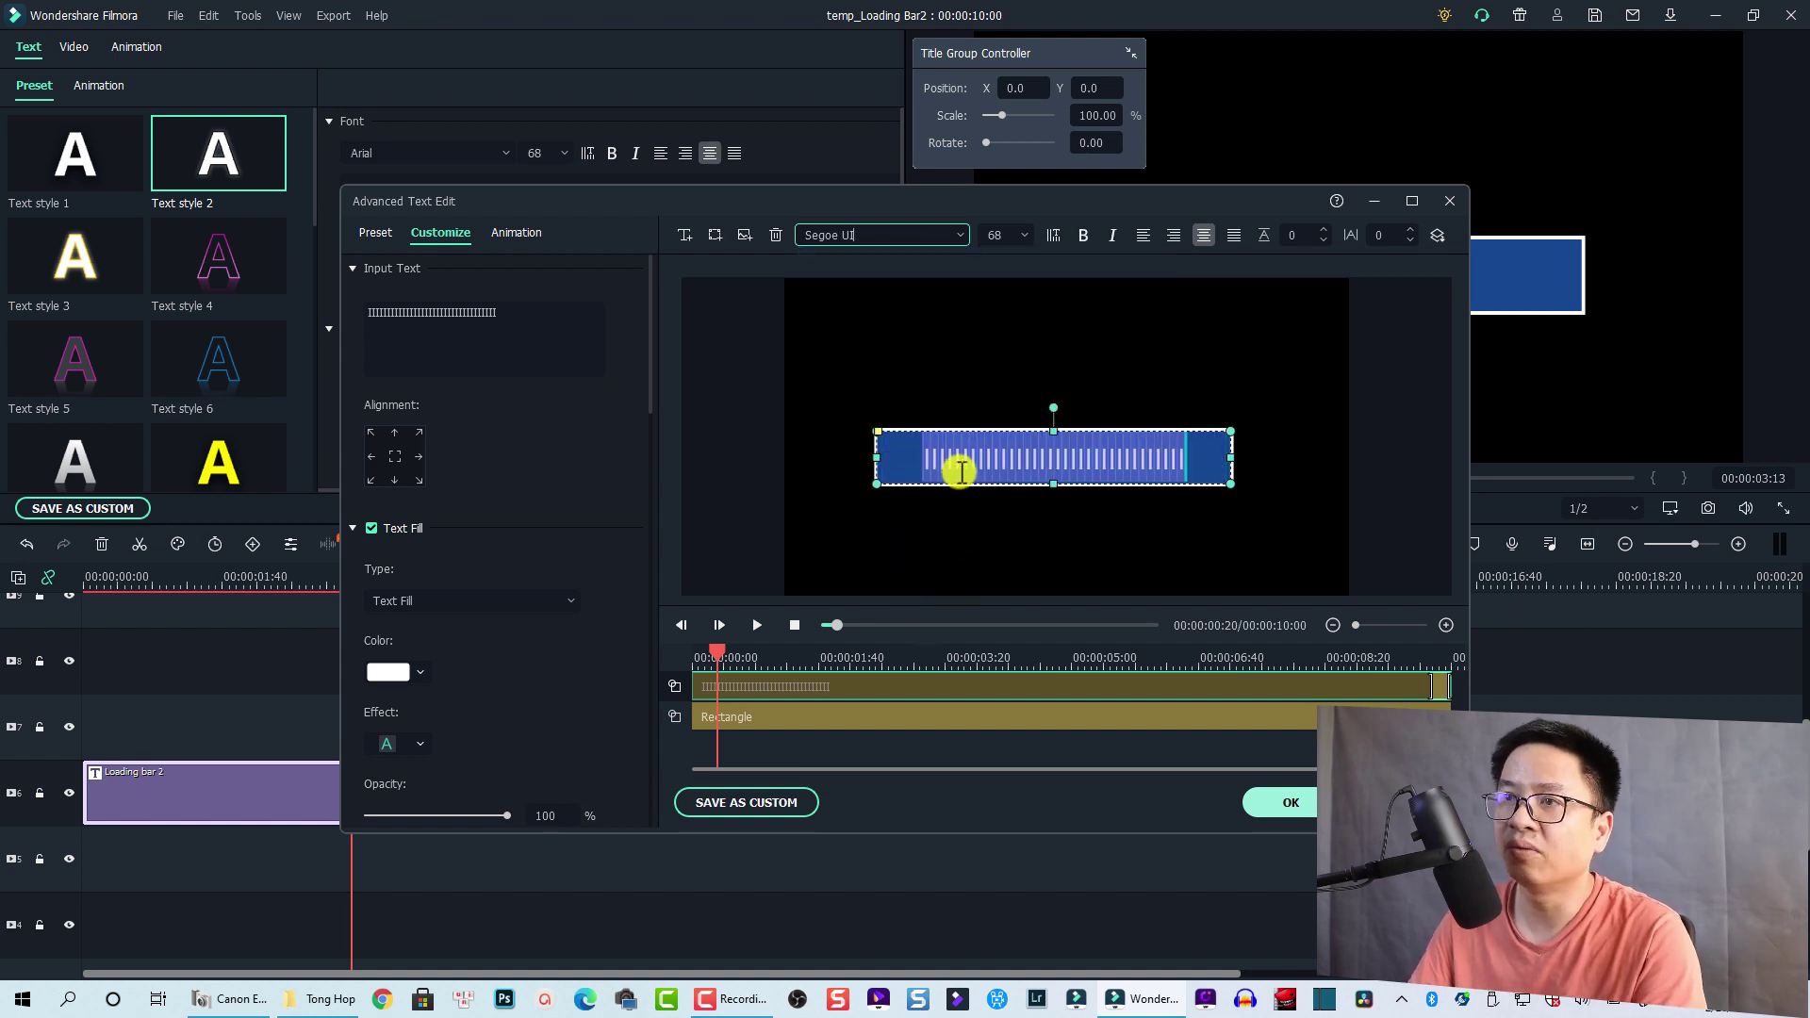
Add ten more I characters to the bars and make all the text bold
{"action": "left_click", "coordinate": [581, 317]}
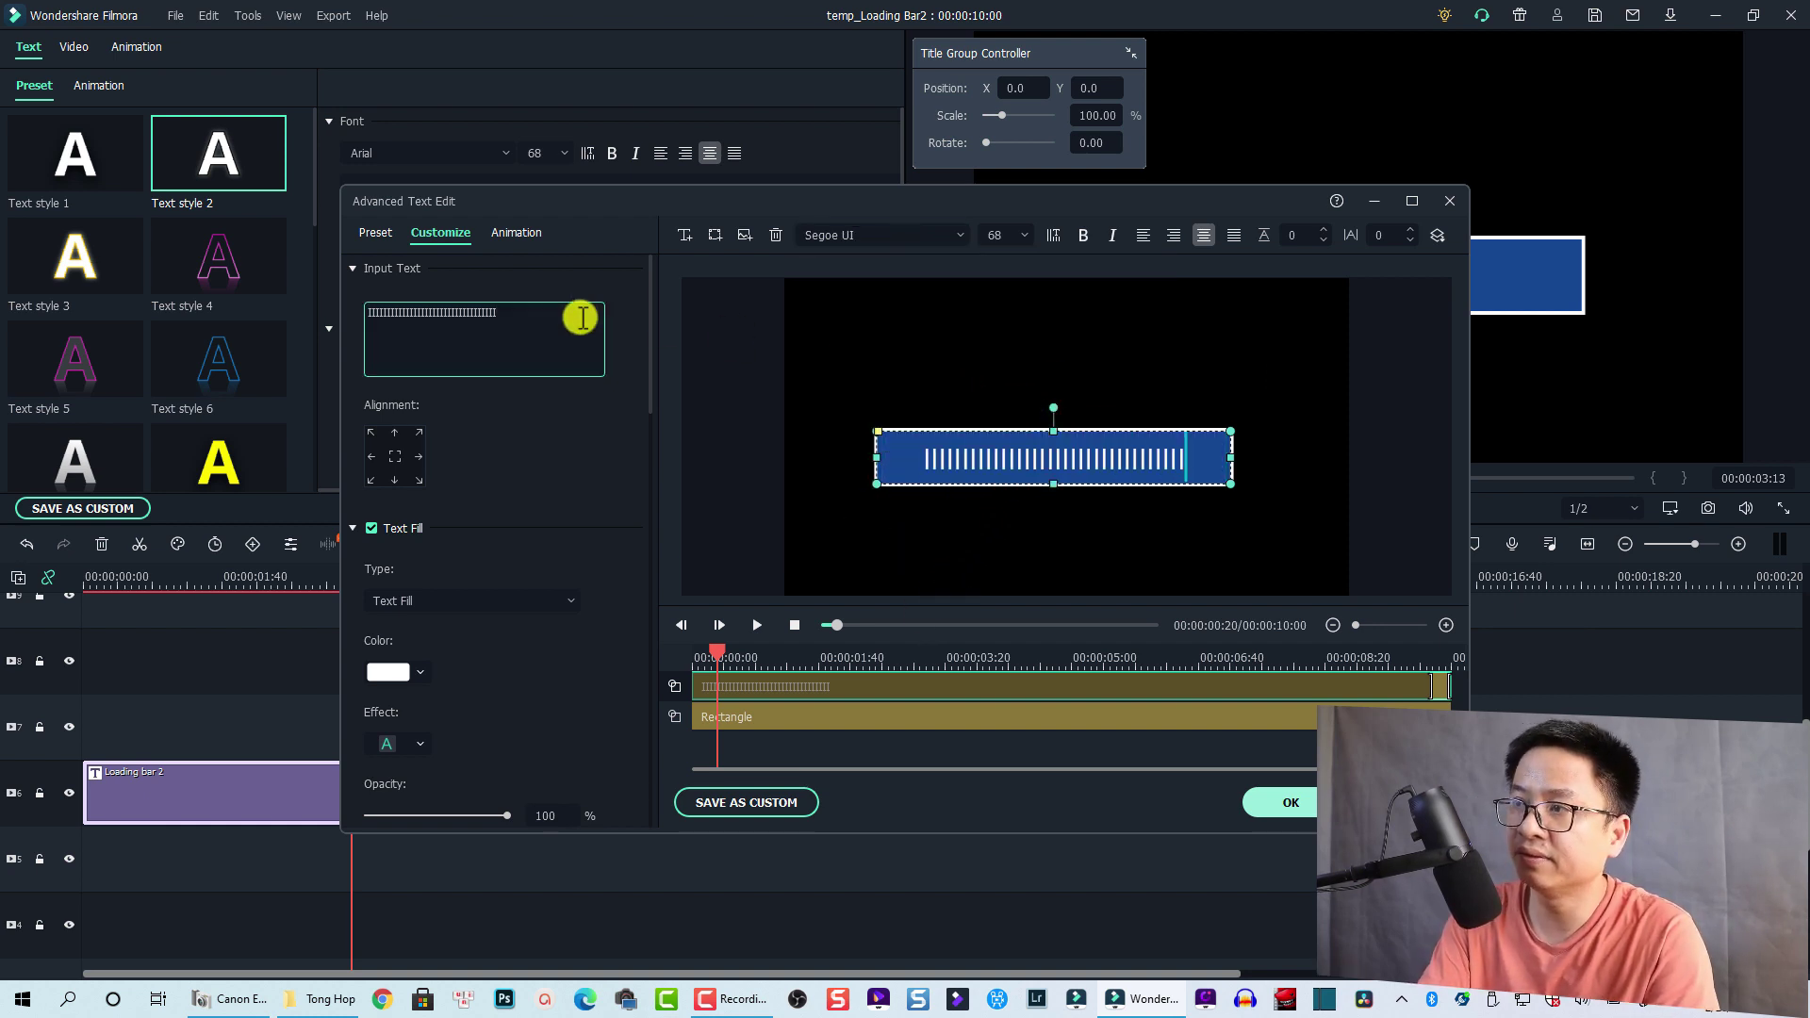
{"action": "type", "text": "IIIIIII"}
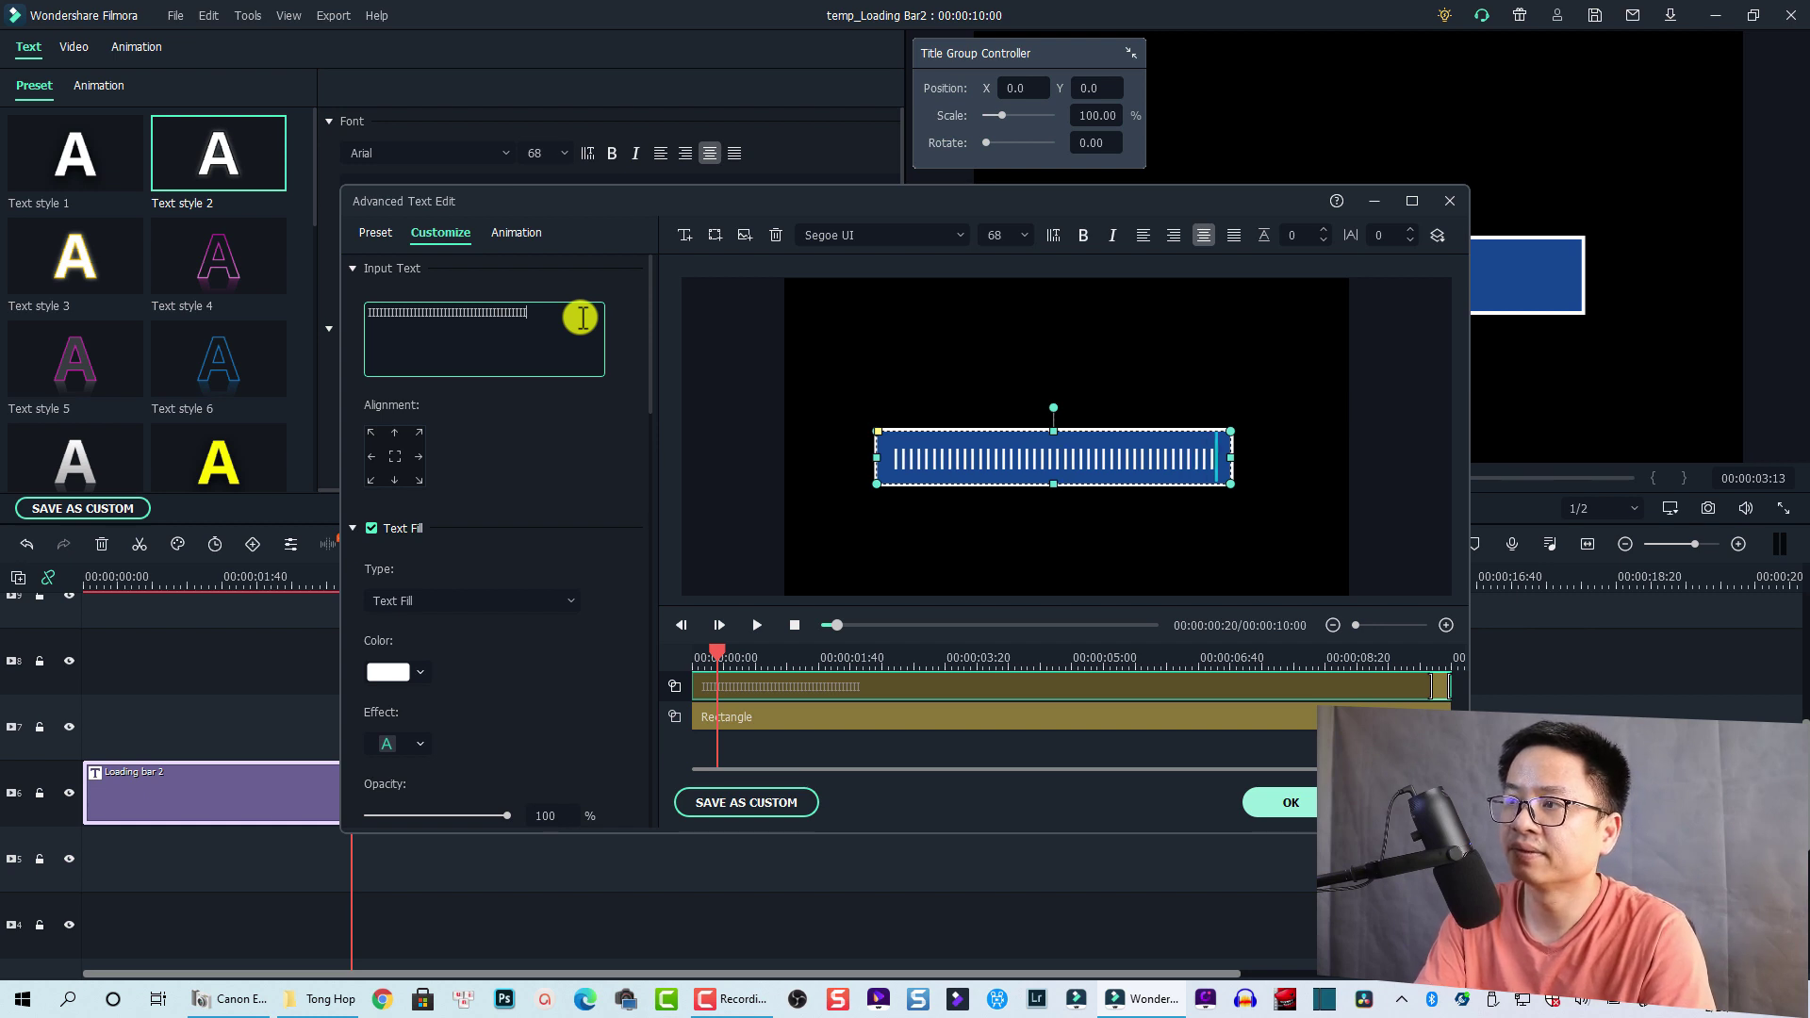
{"action": "type", "text": "IIIII"}
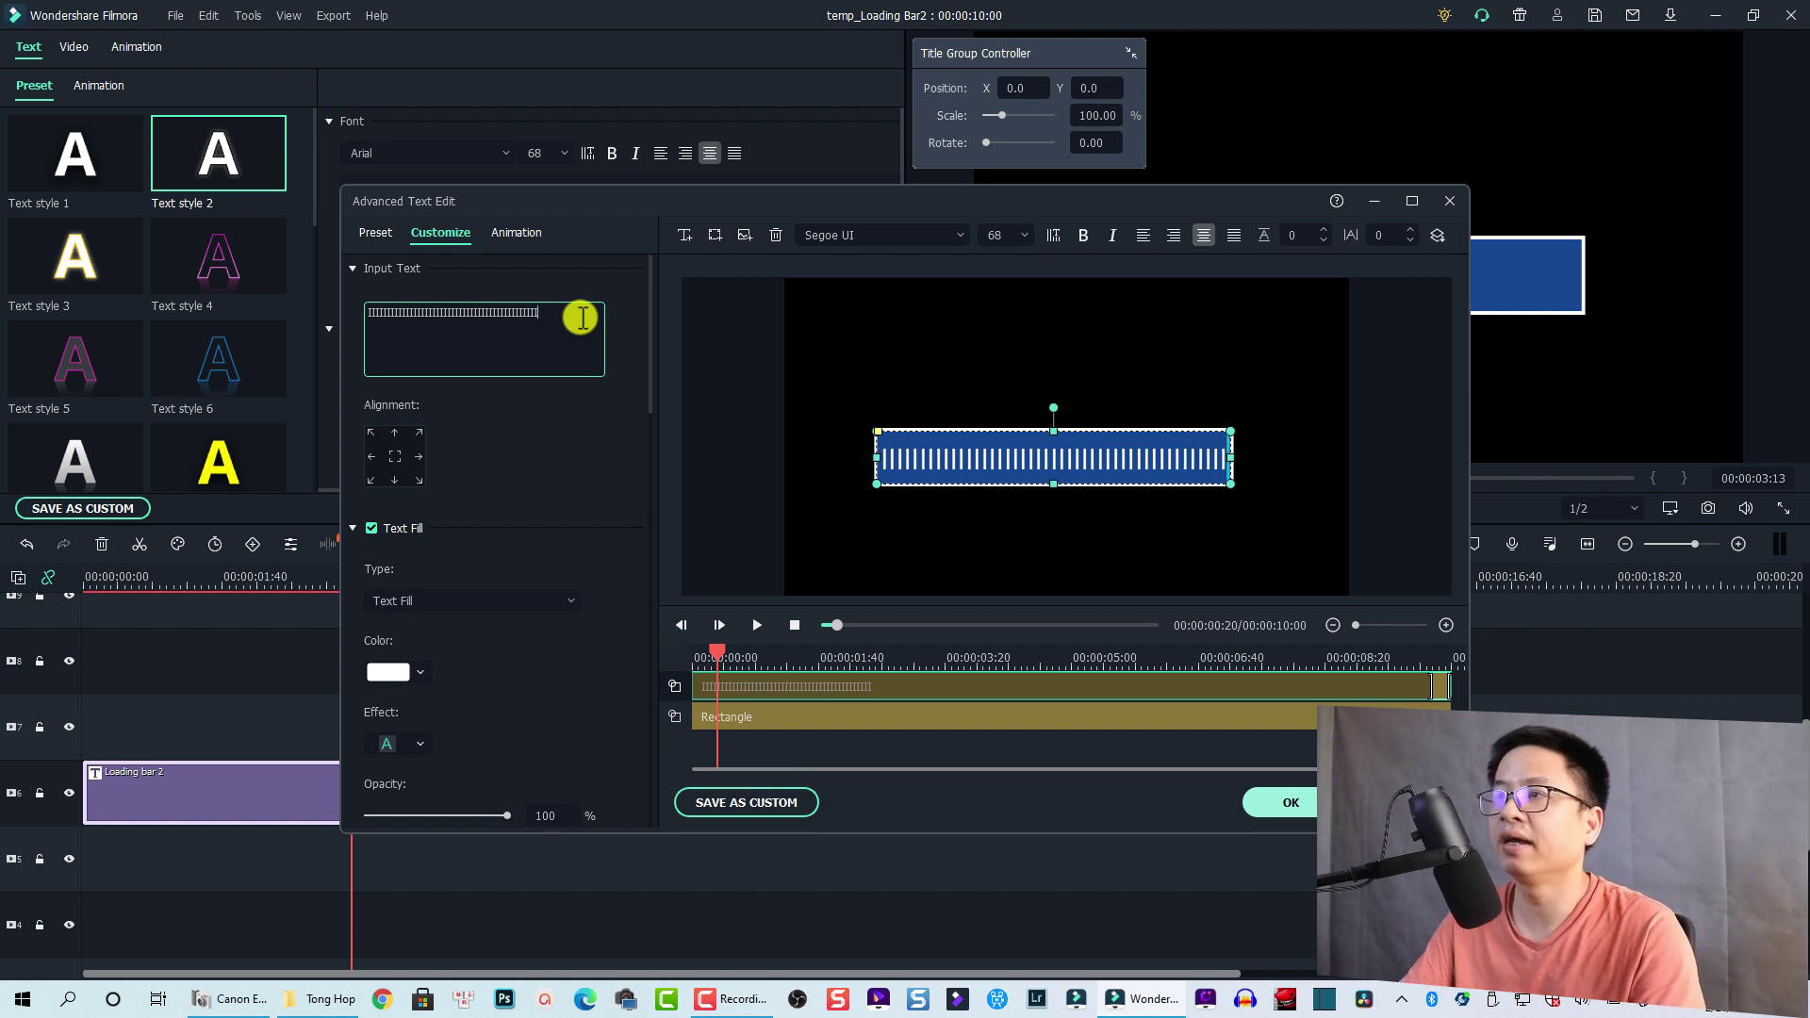
{"action": "key", "text": "ctrl+a"}
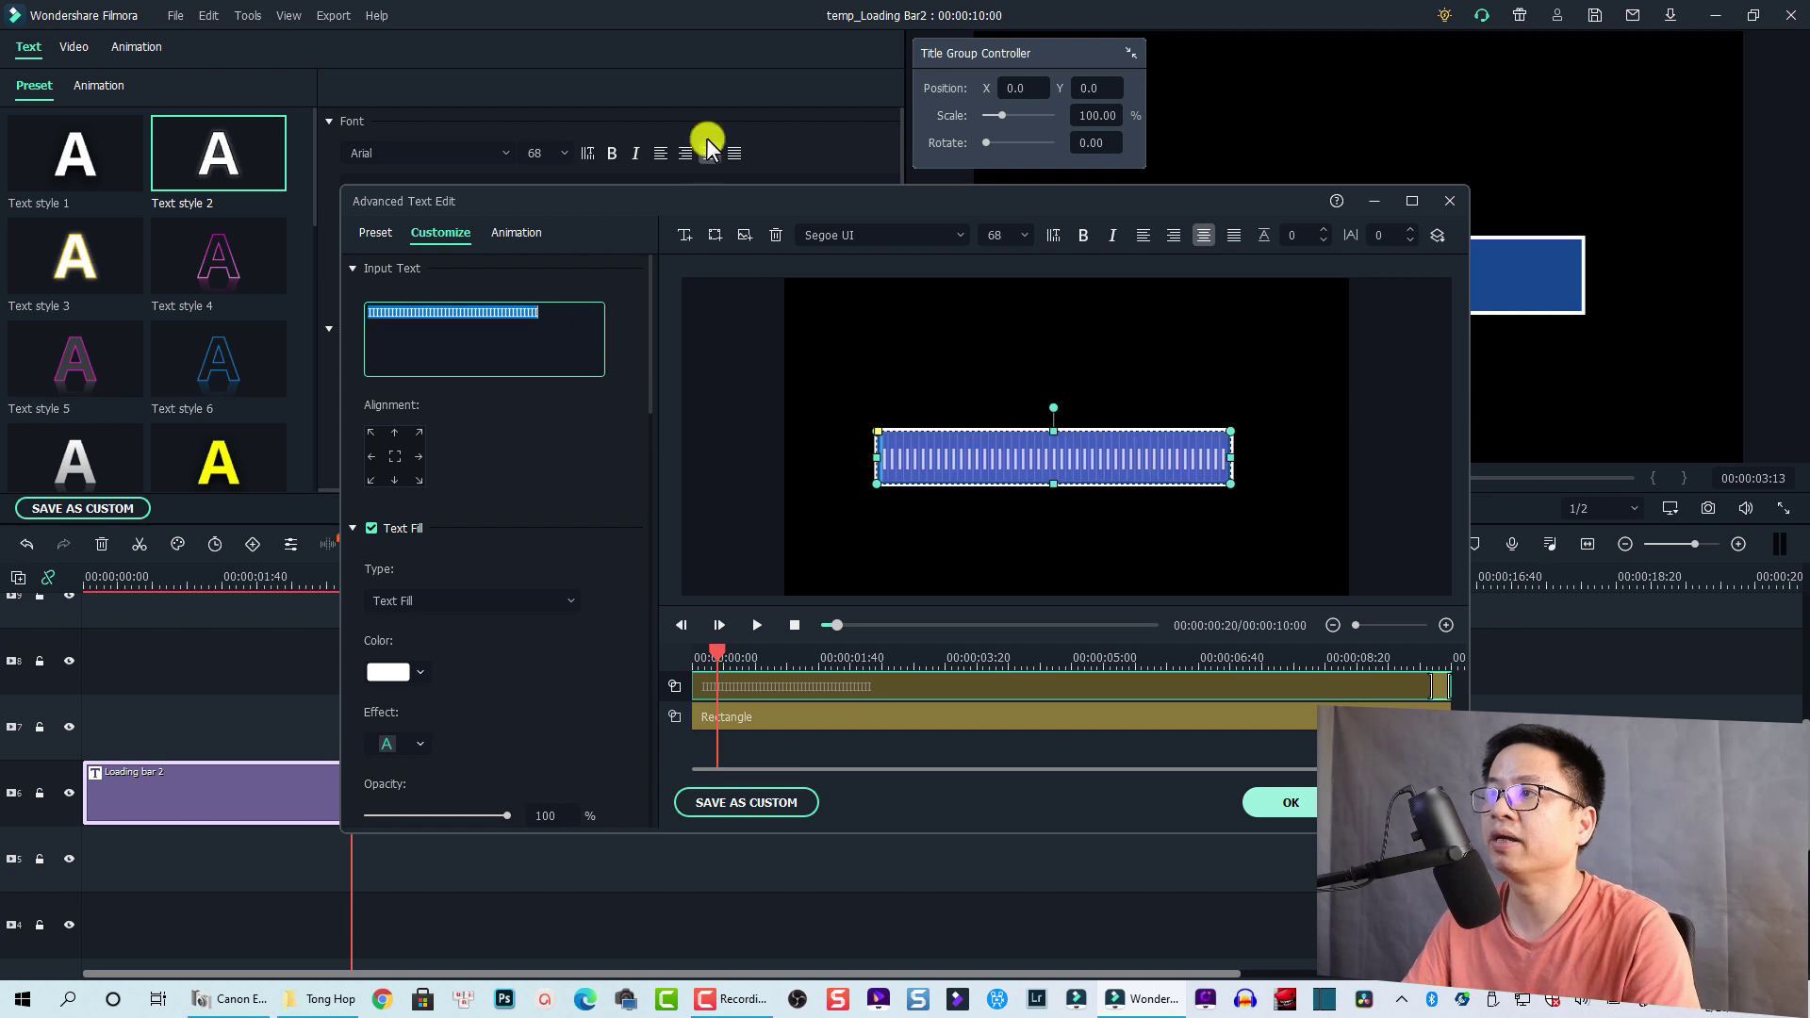
{"action": "left_click", "coordinate": [1082, 237]}
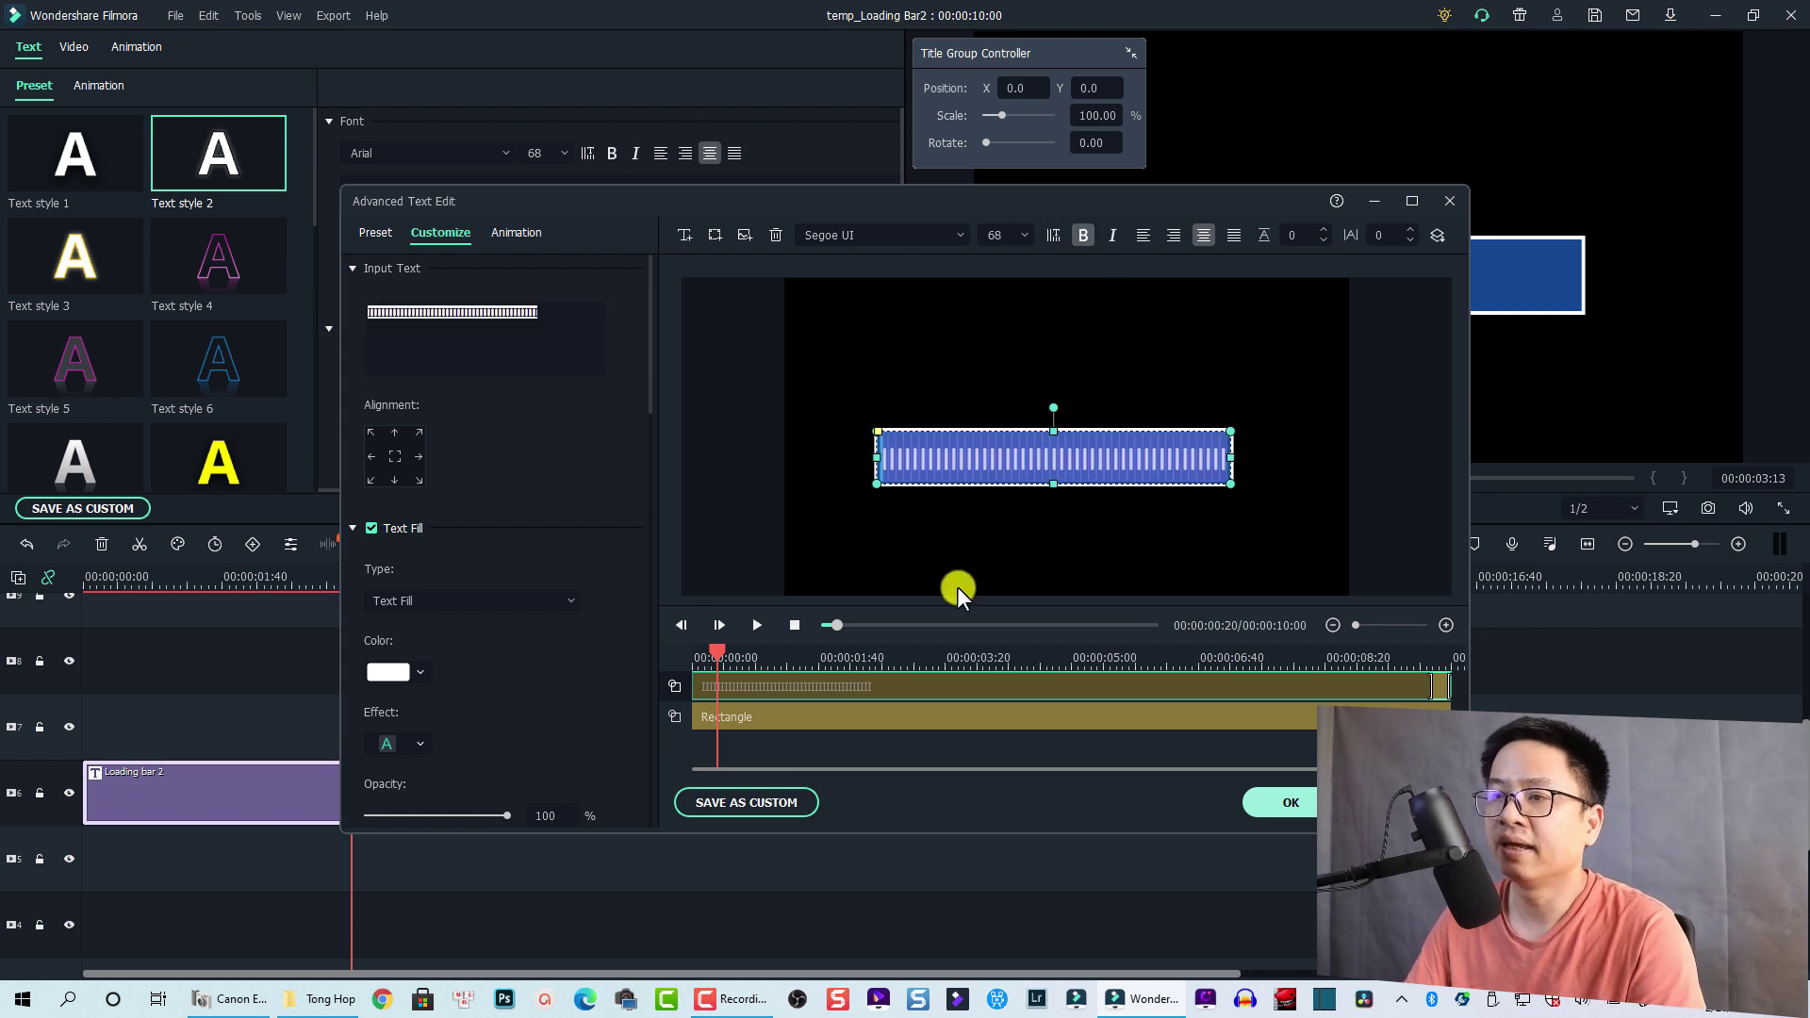
{"action": "left_click", "coordinate": [761, 688]}
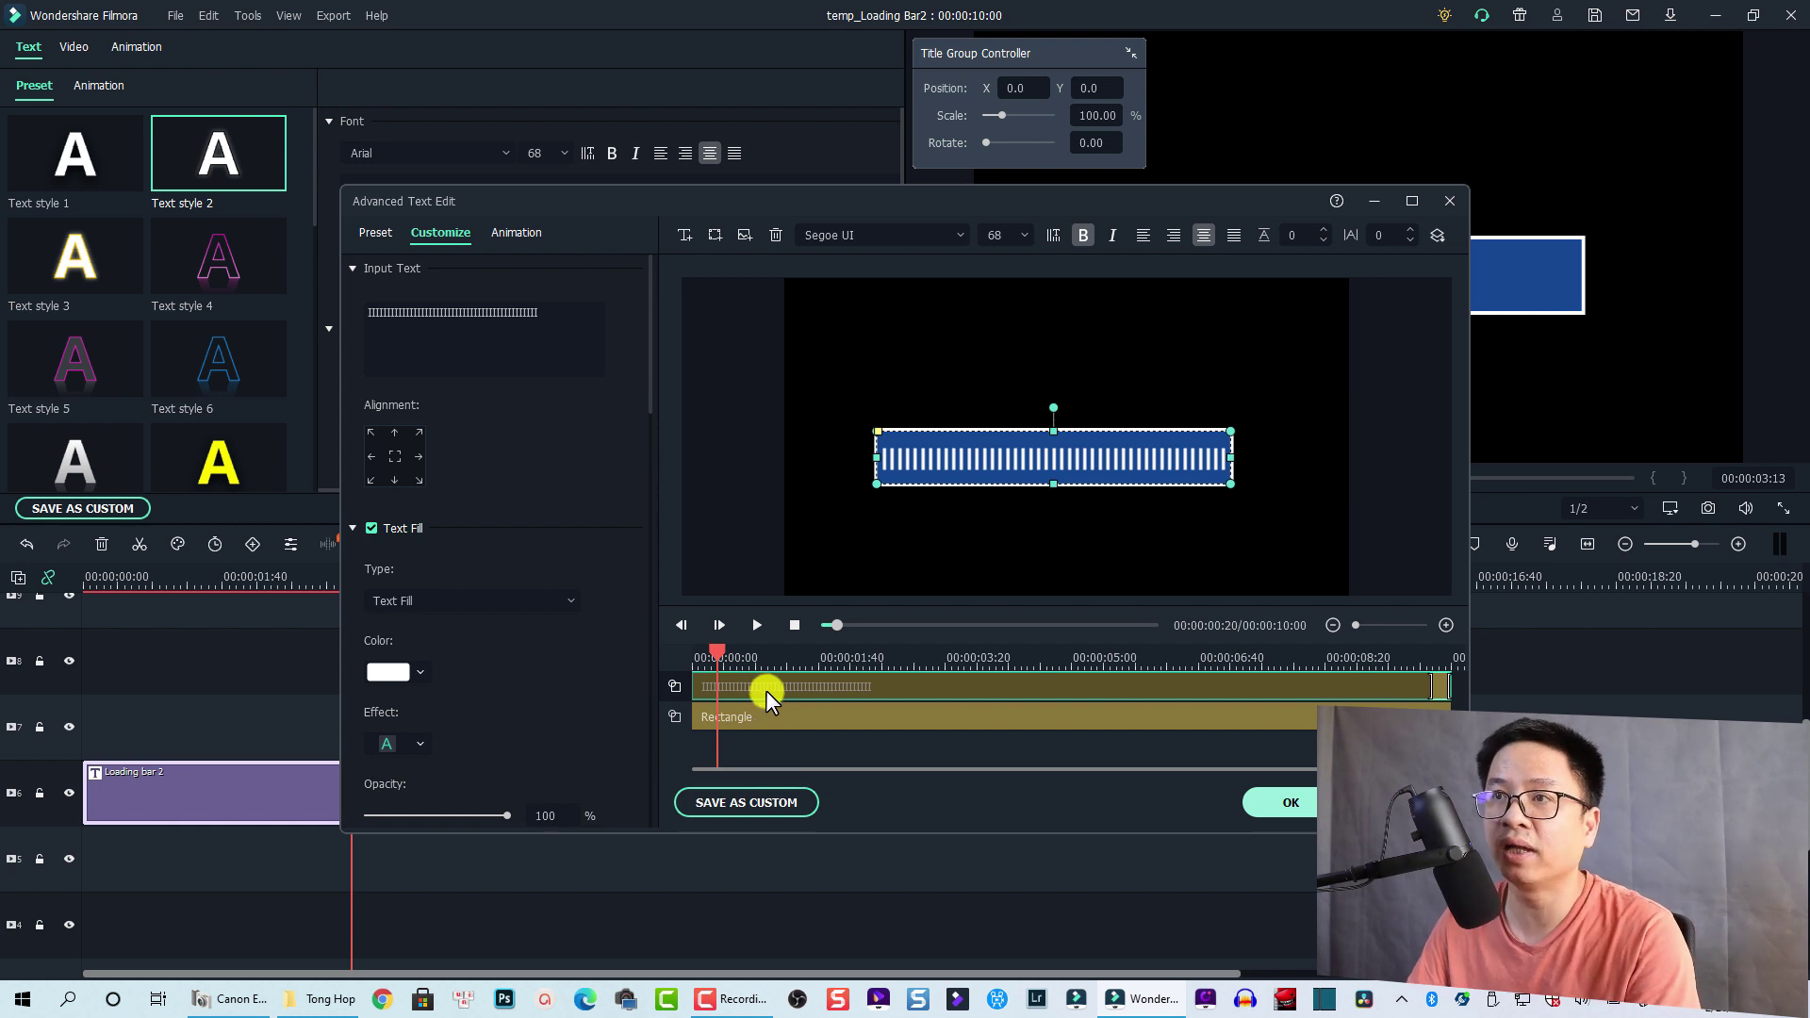
Apply the Type Writer animation to the bar text and play it from the start
{"action": "left_click", "coordinate": [519, 235]}
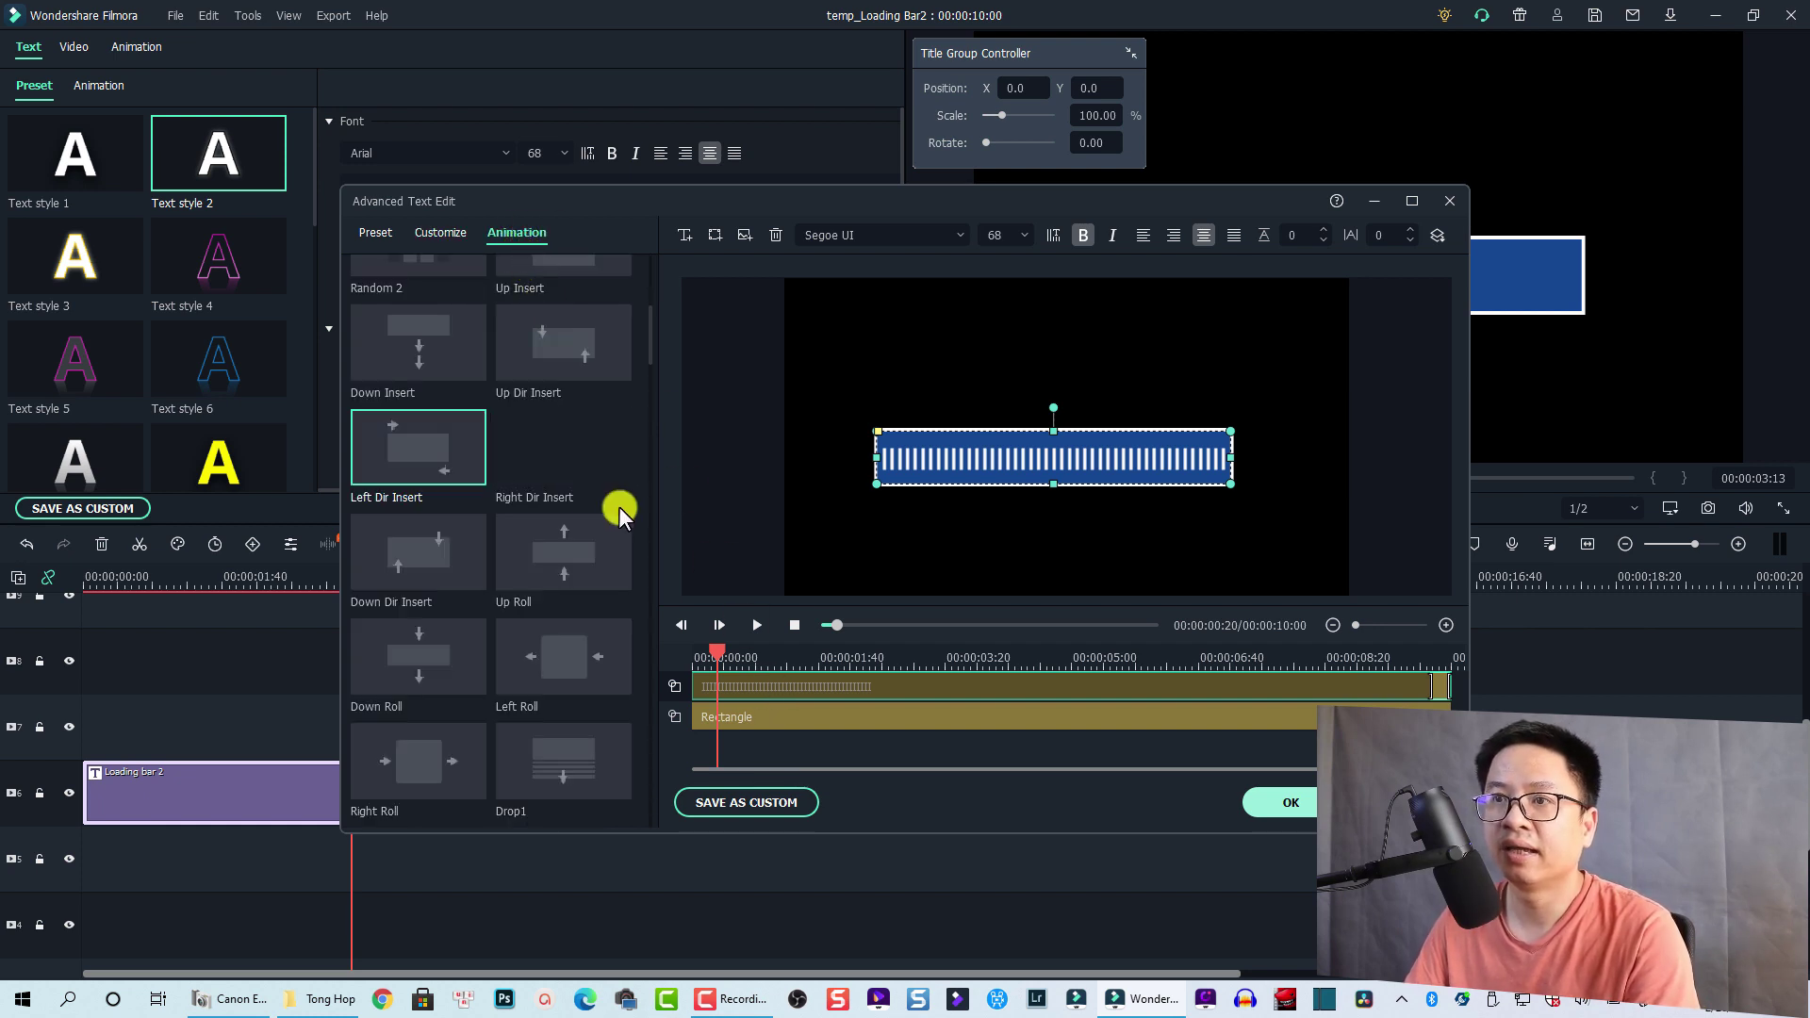
{"action": "scroll", "coordinate": [424, 453], "scroll_direction": "up", "scroll_amount": 5}
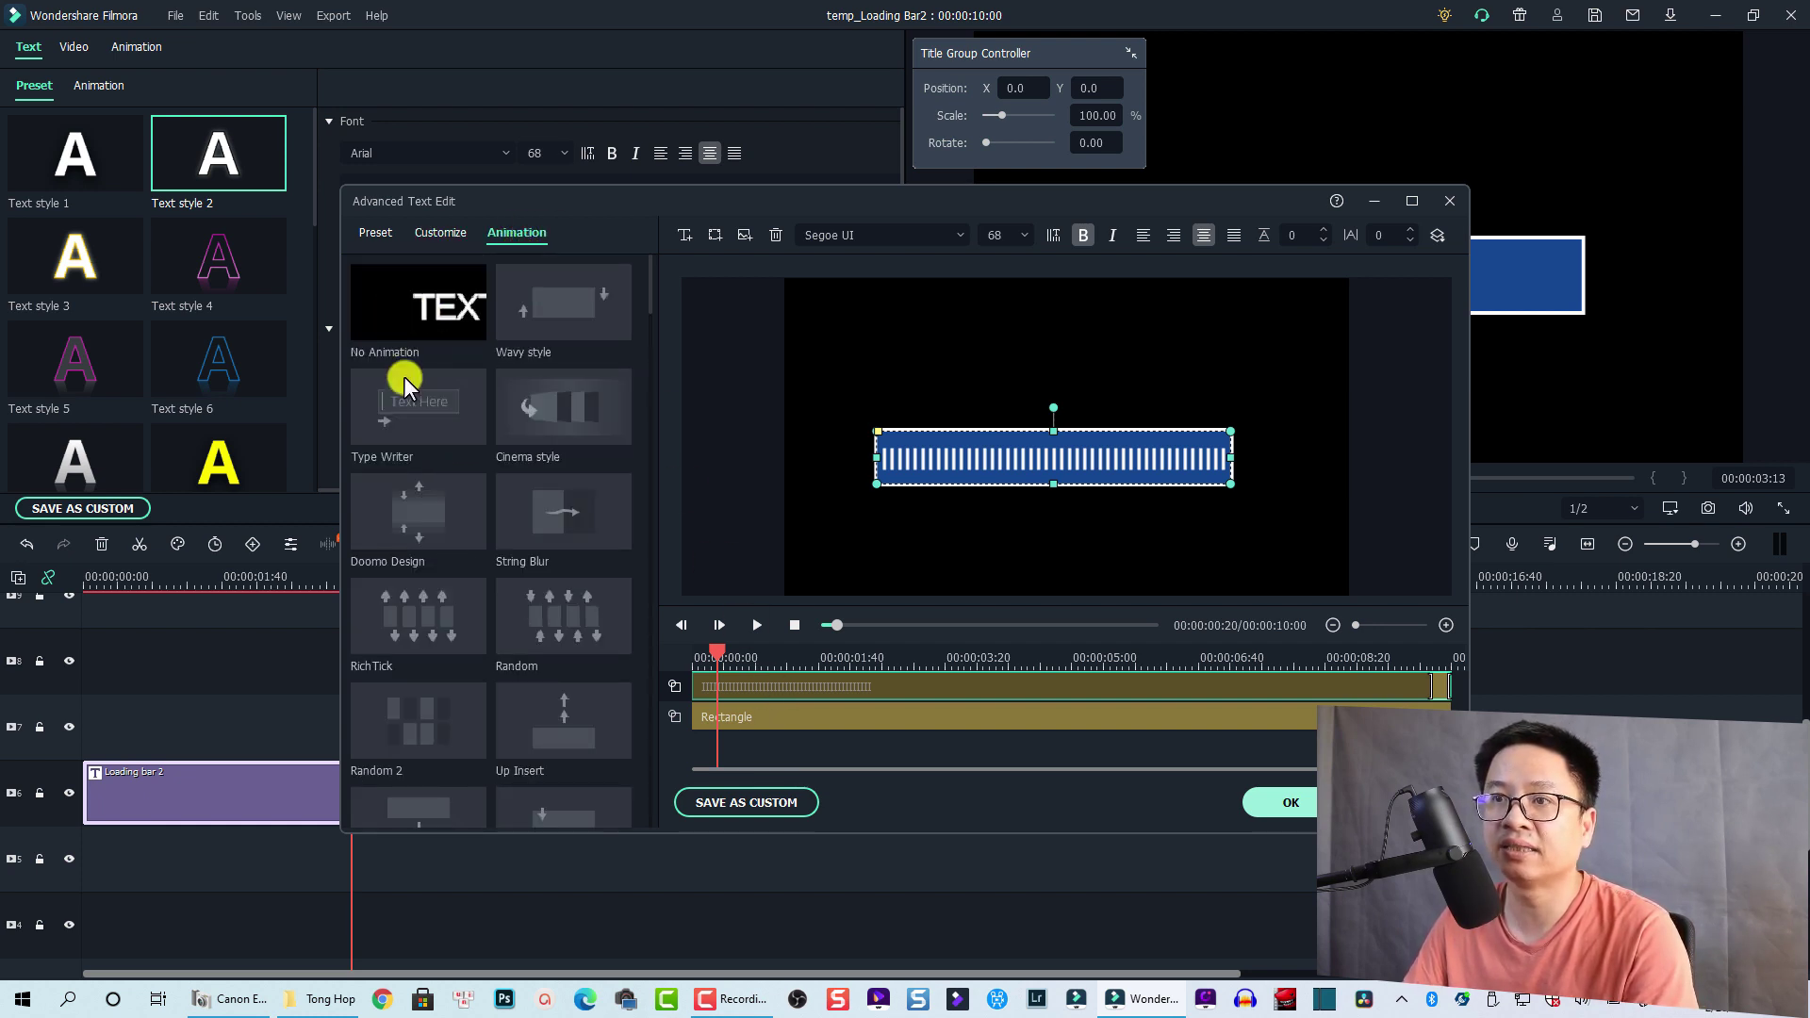
{"action": "double_click", "coordinate": [390, 427]}
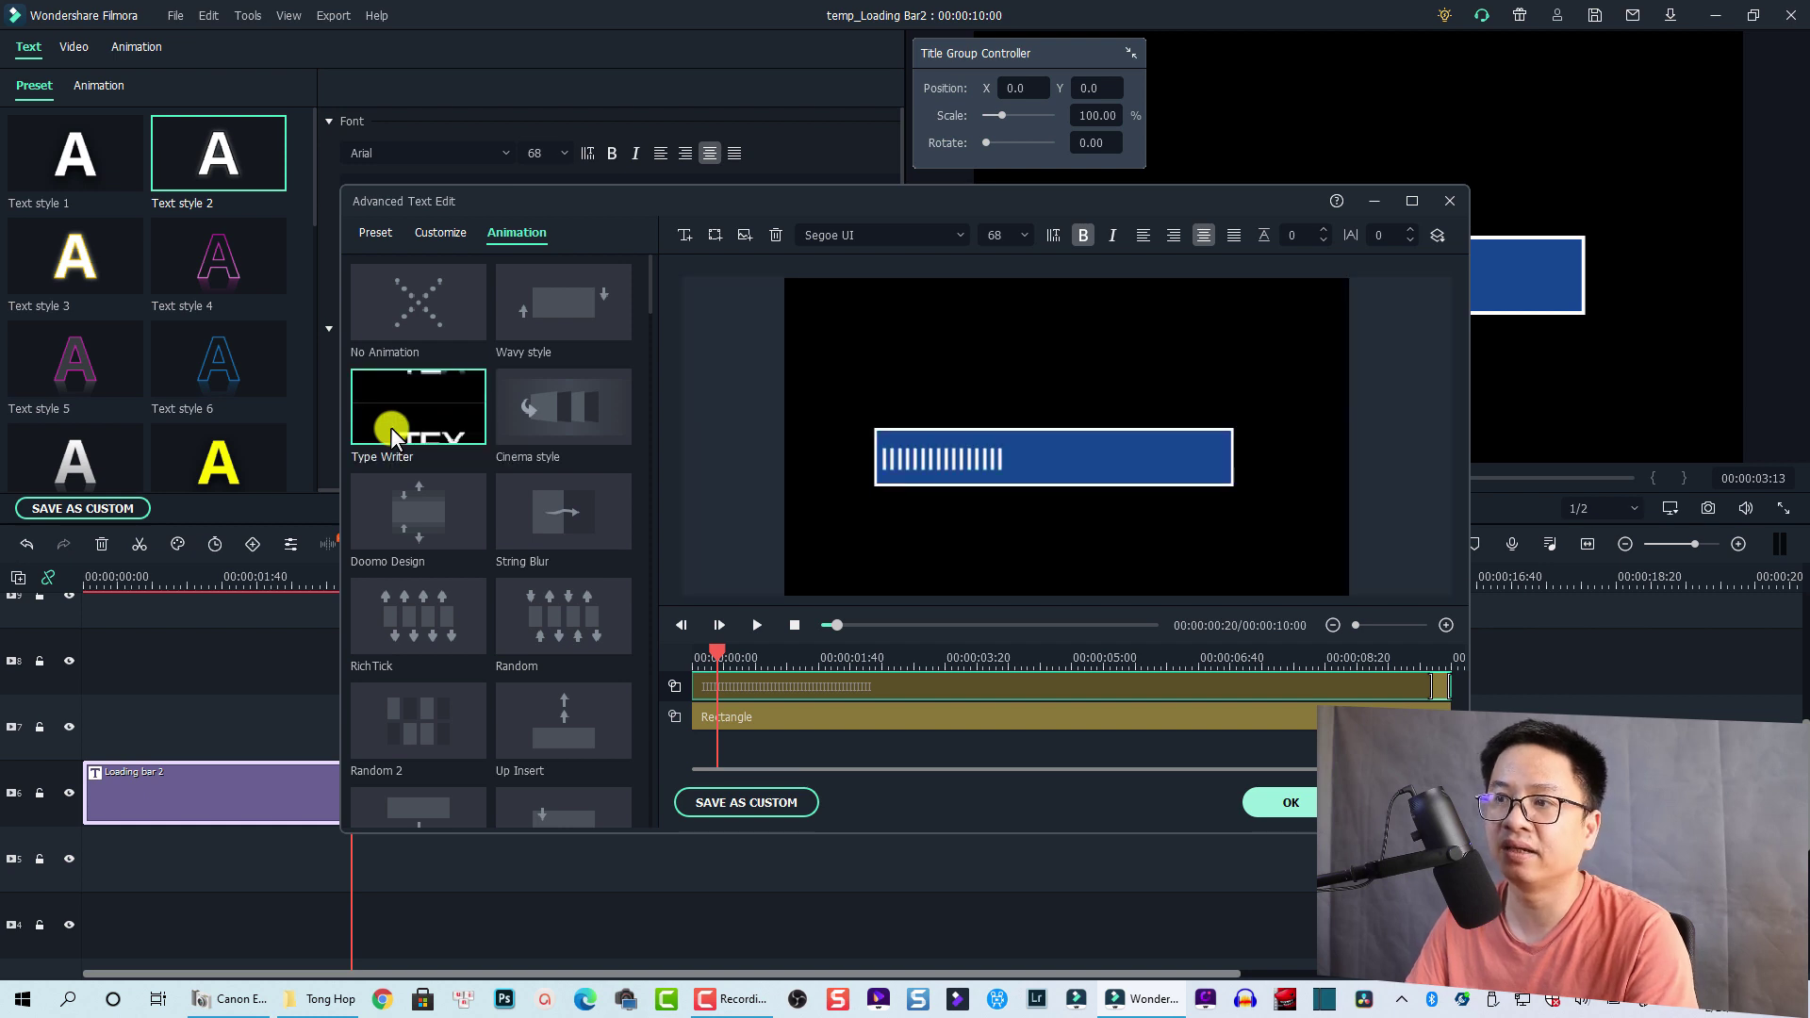
{"action": "left_click_drag", "start_coordinate": [713, 652], "coordinate": [685, 643]}
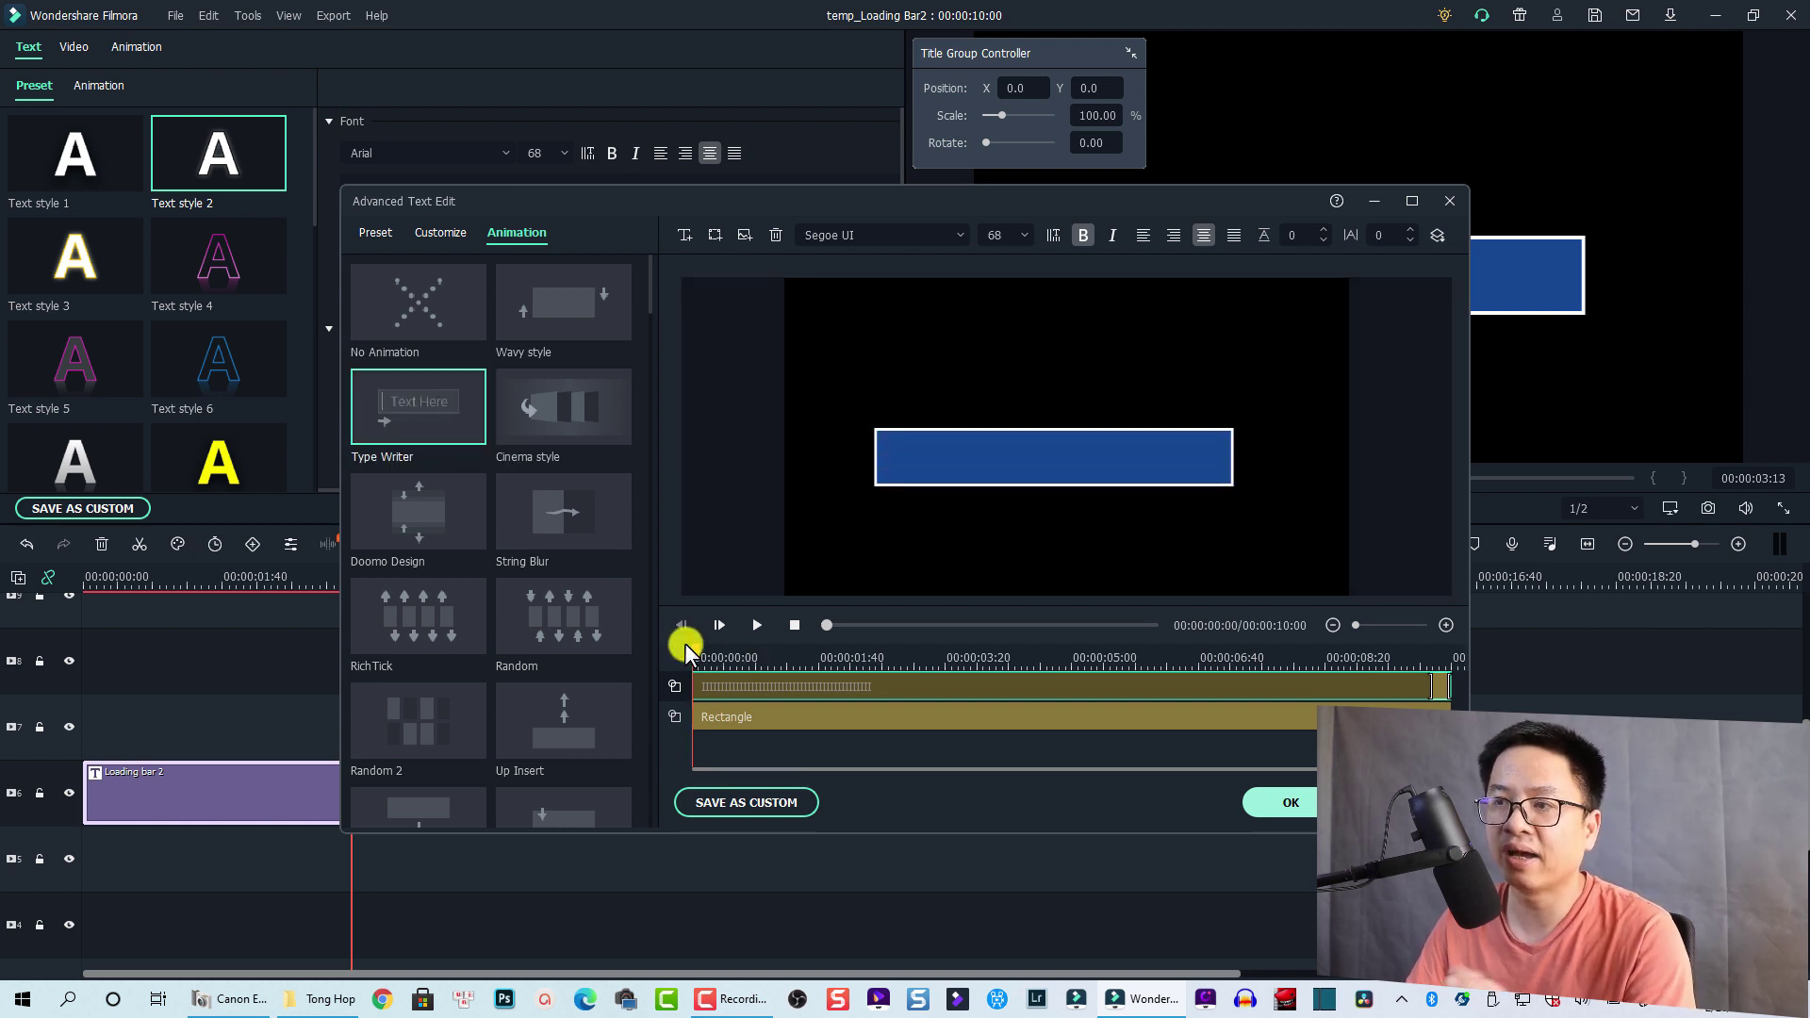
{"action": "key", "text": "space"}
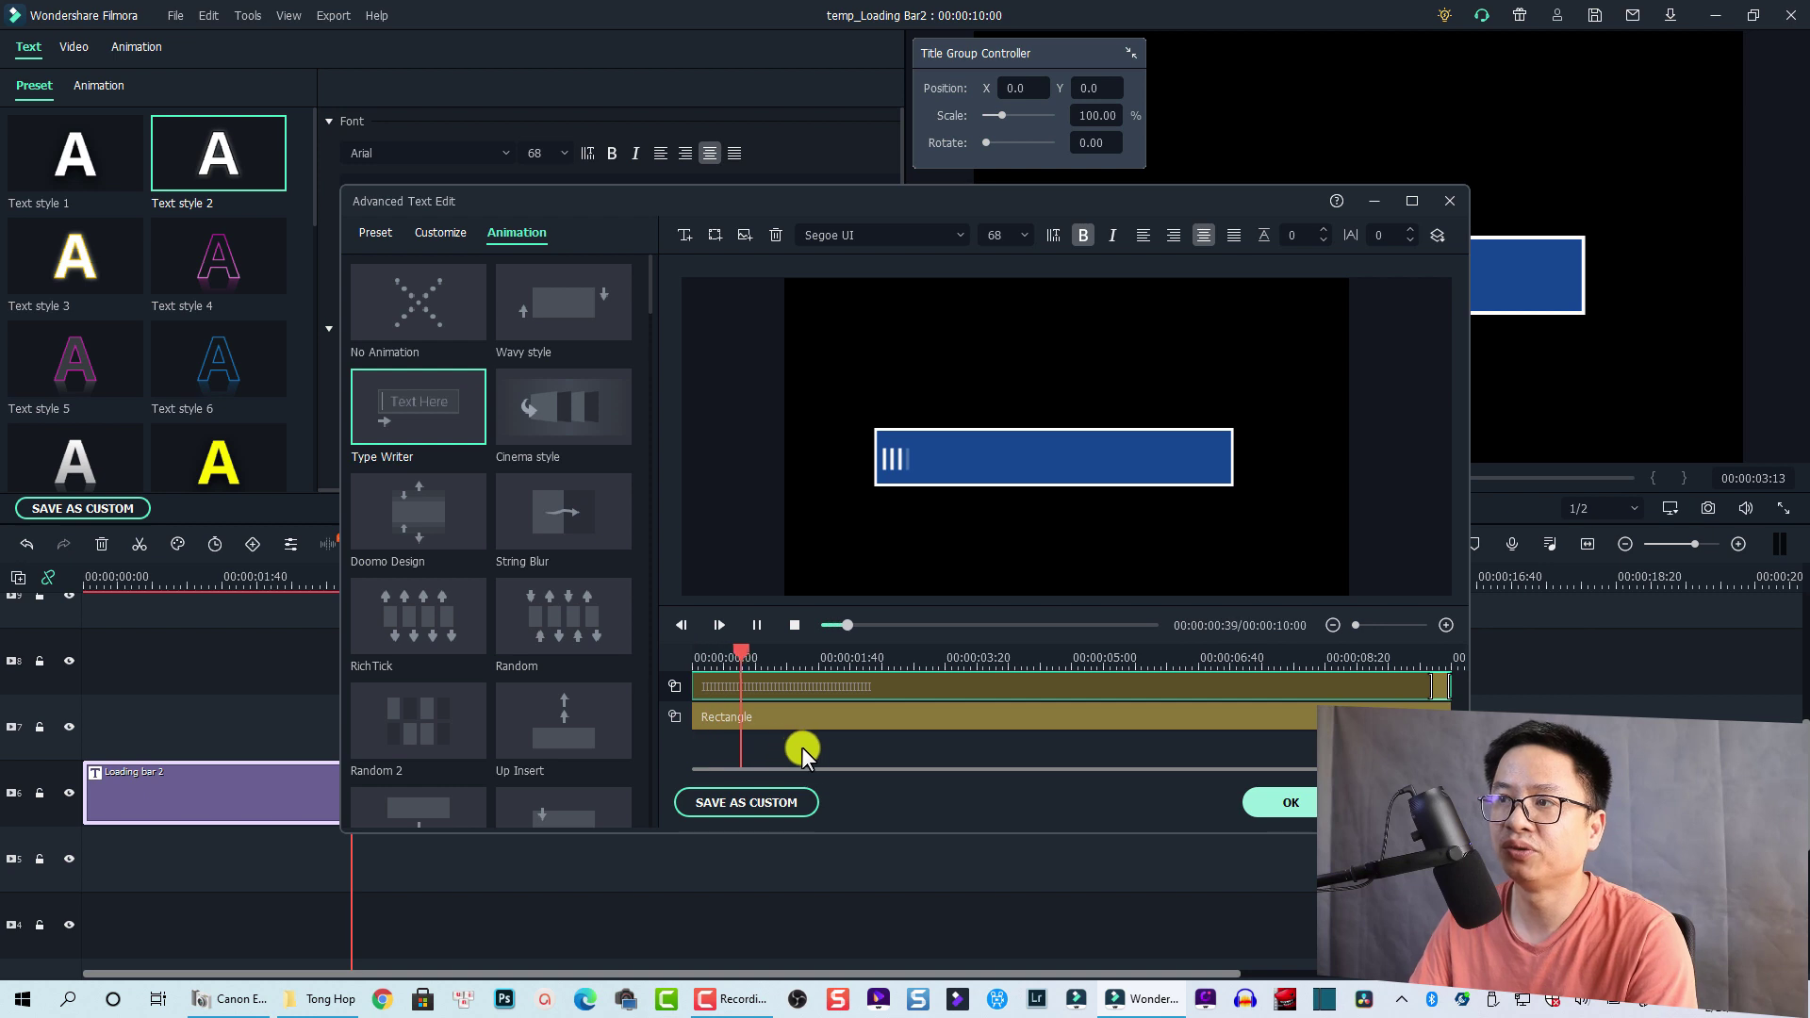